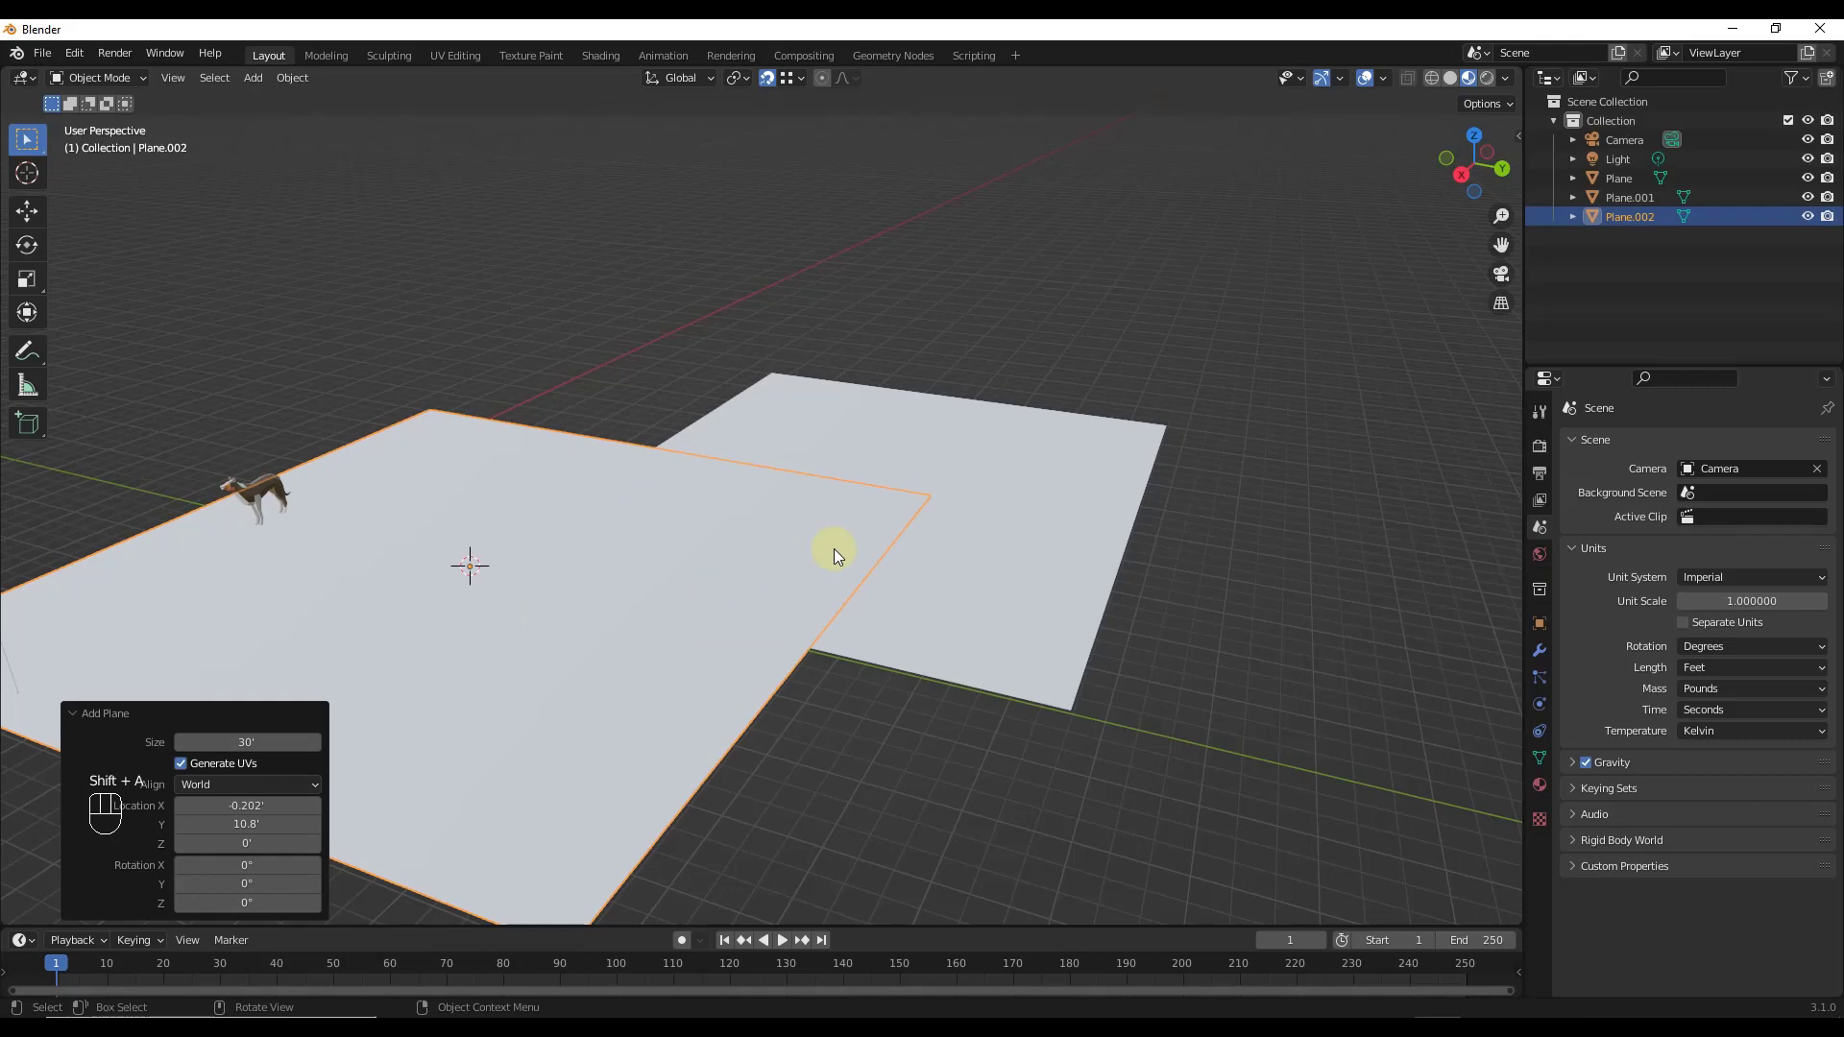
Step: Rotate the new 30' plane 90° about the global Y axis so it stands upright
{"action": "key", "text": "r"}
{"action": "key", "text": "x"}
{"action": "key", "text": "y"}
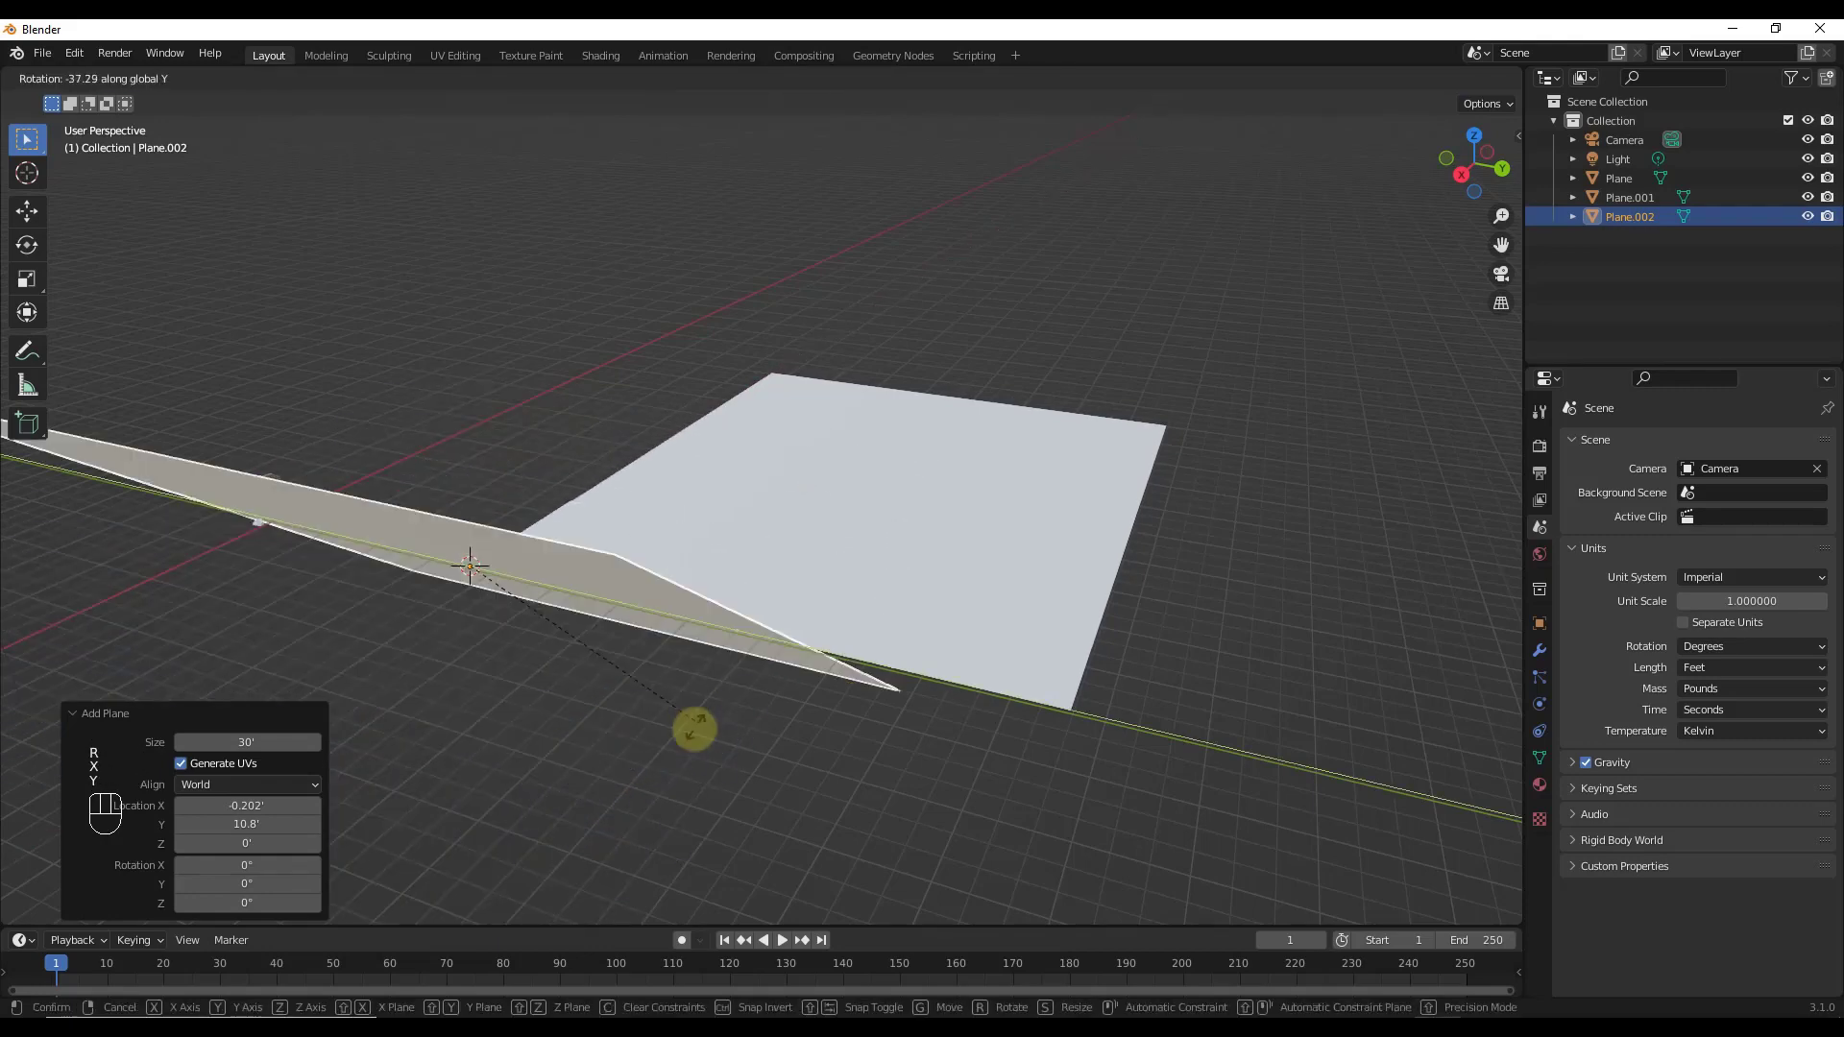
{"action": "key", "text": "KP_9"}
{"action": "key", "text": "KP_0"}
{"action": "key", "text": "KP_Enter"}
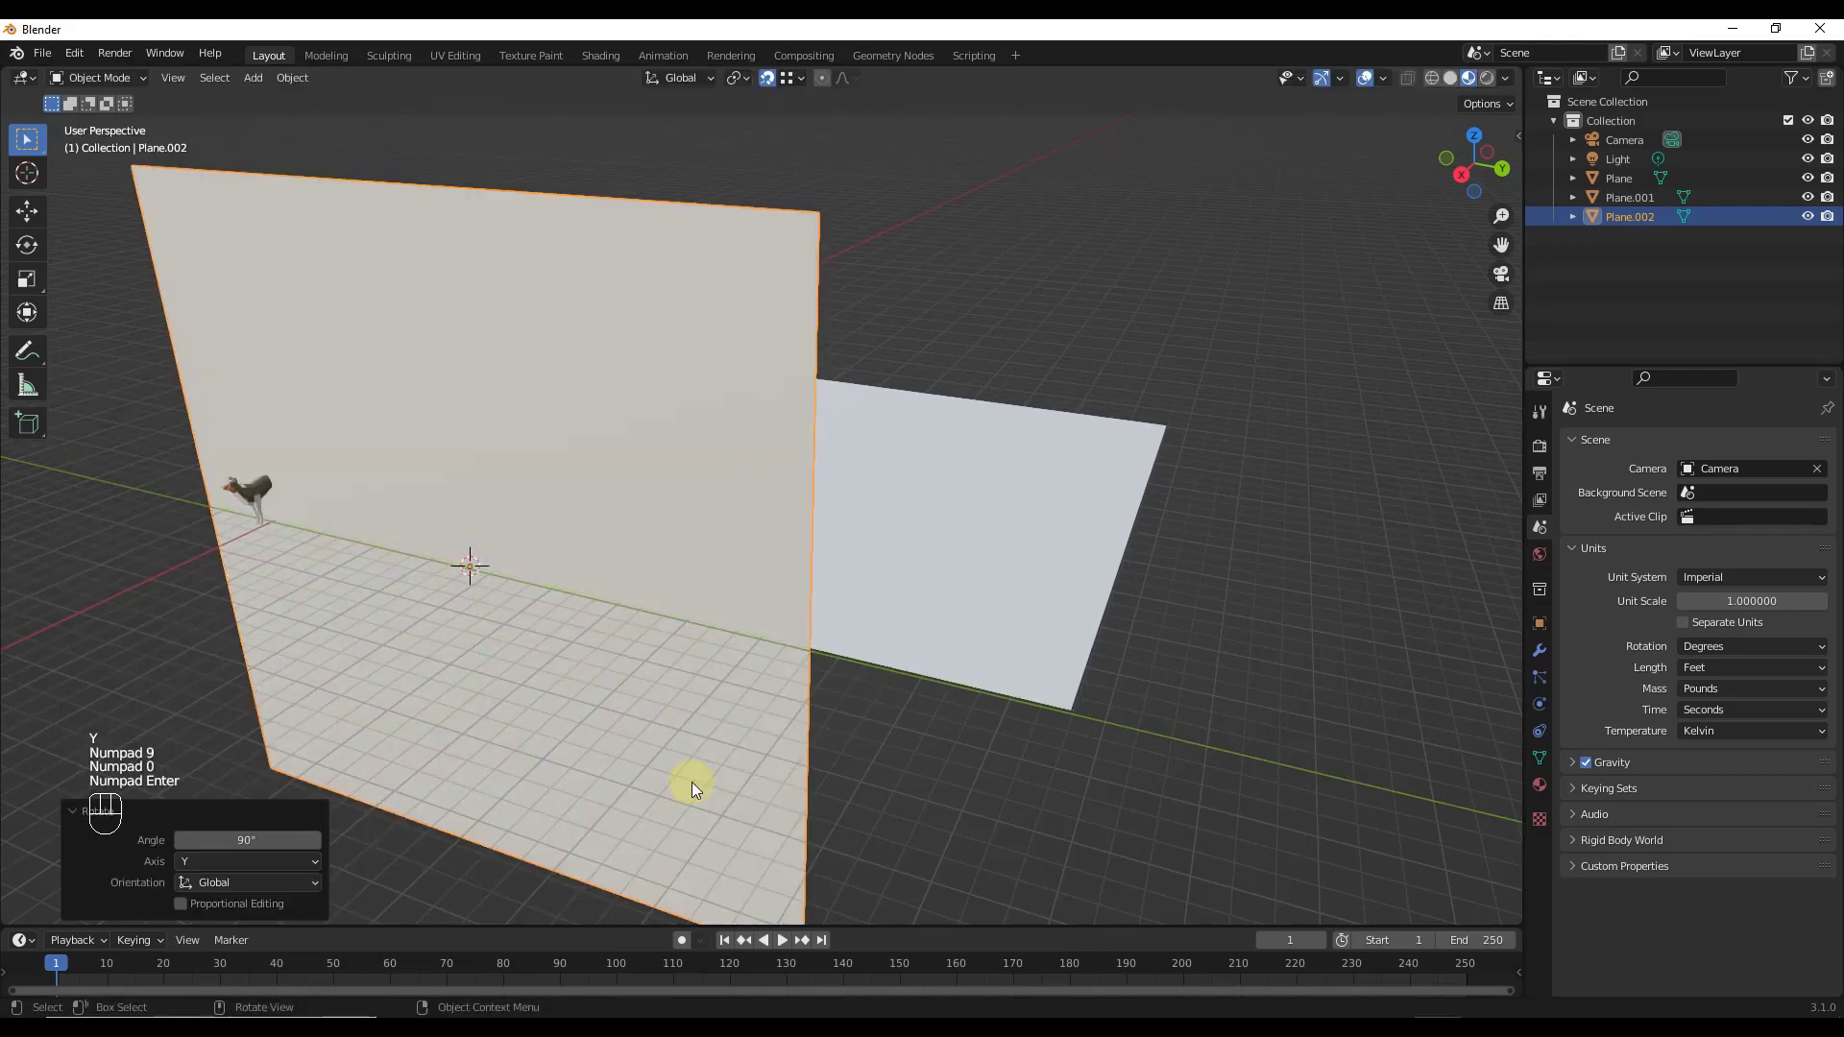
Step: Snap the upright plane's upper corner to the floor plane's corner, moving it 15' along Y and -15' along Z
{"action": "scroll", "coordinate": [757, 568], "scroll_direction": "down", "scroll_amount": 2}
{"action": "key", "text": "g"}
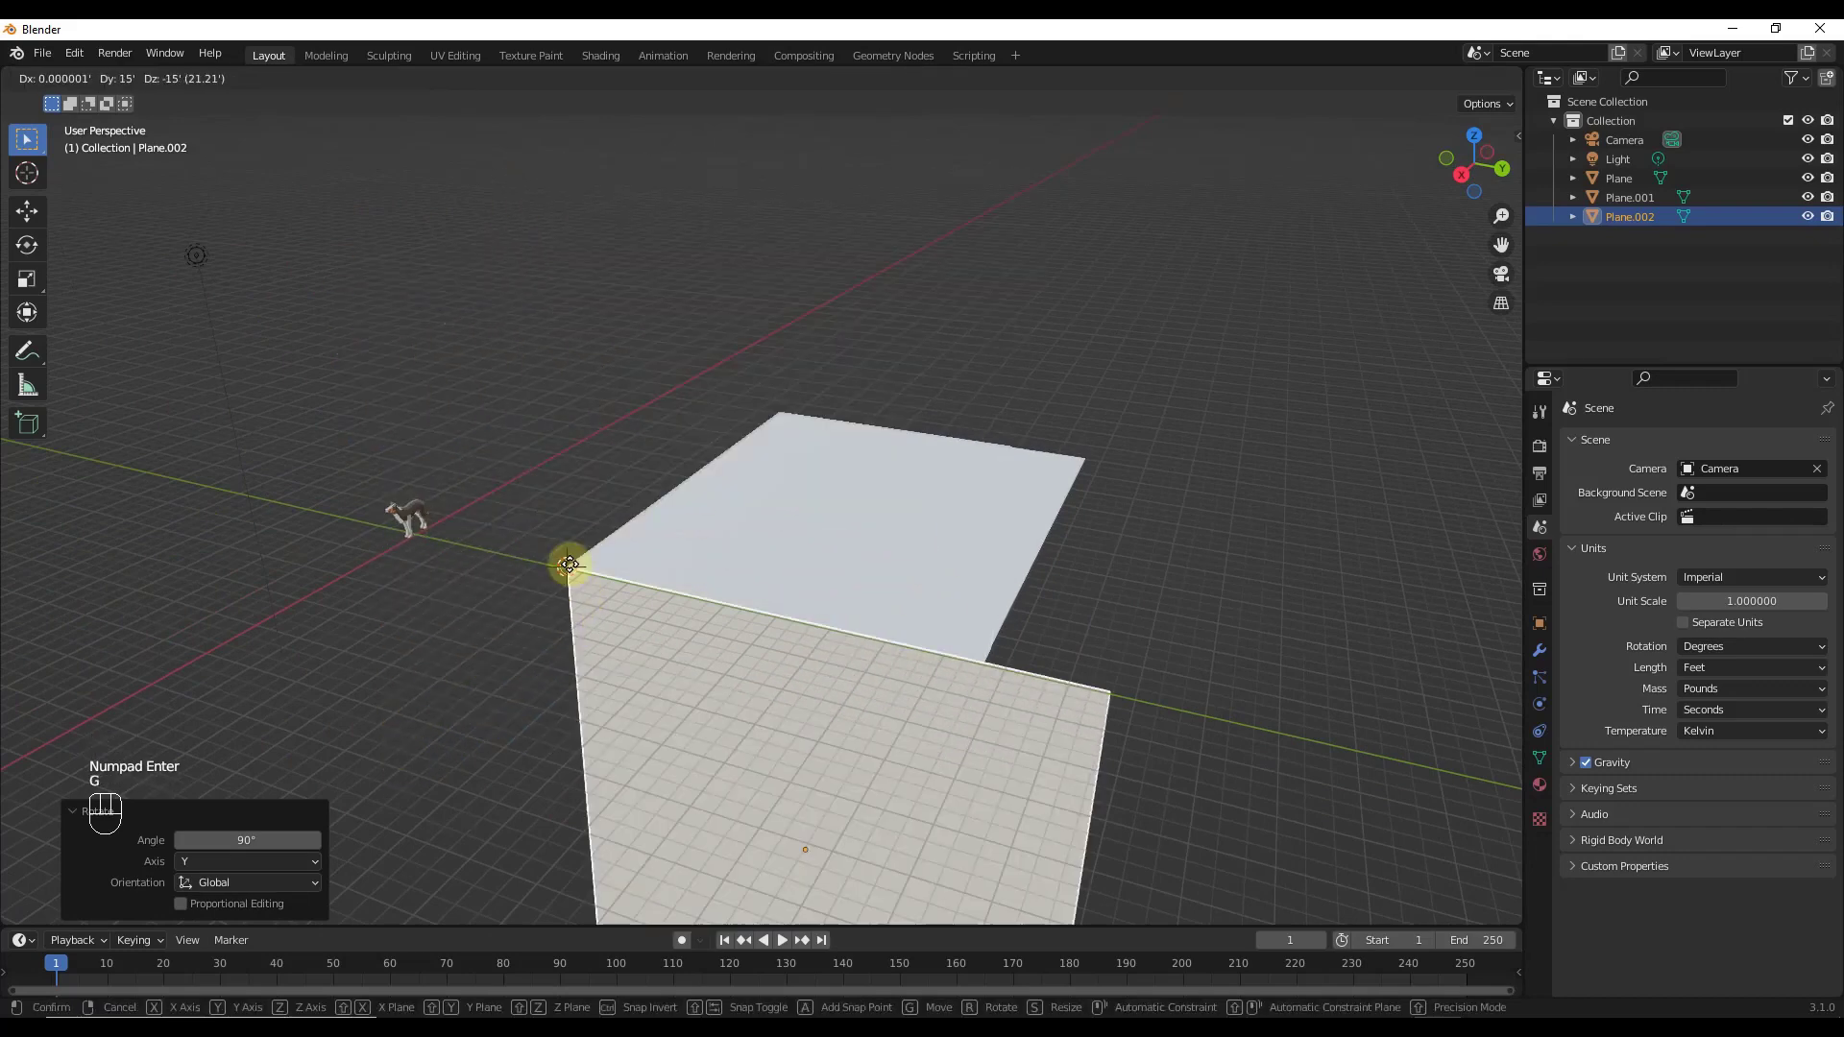
{"action": "left_click", "coordinate": [568, 563]}
{"action": "scroll", "coordinate": [585, 447], "scroll_direction": "down", "scroll_amount": 3}
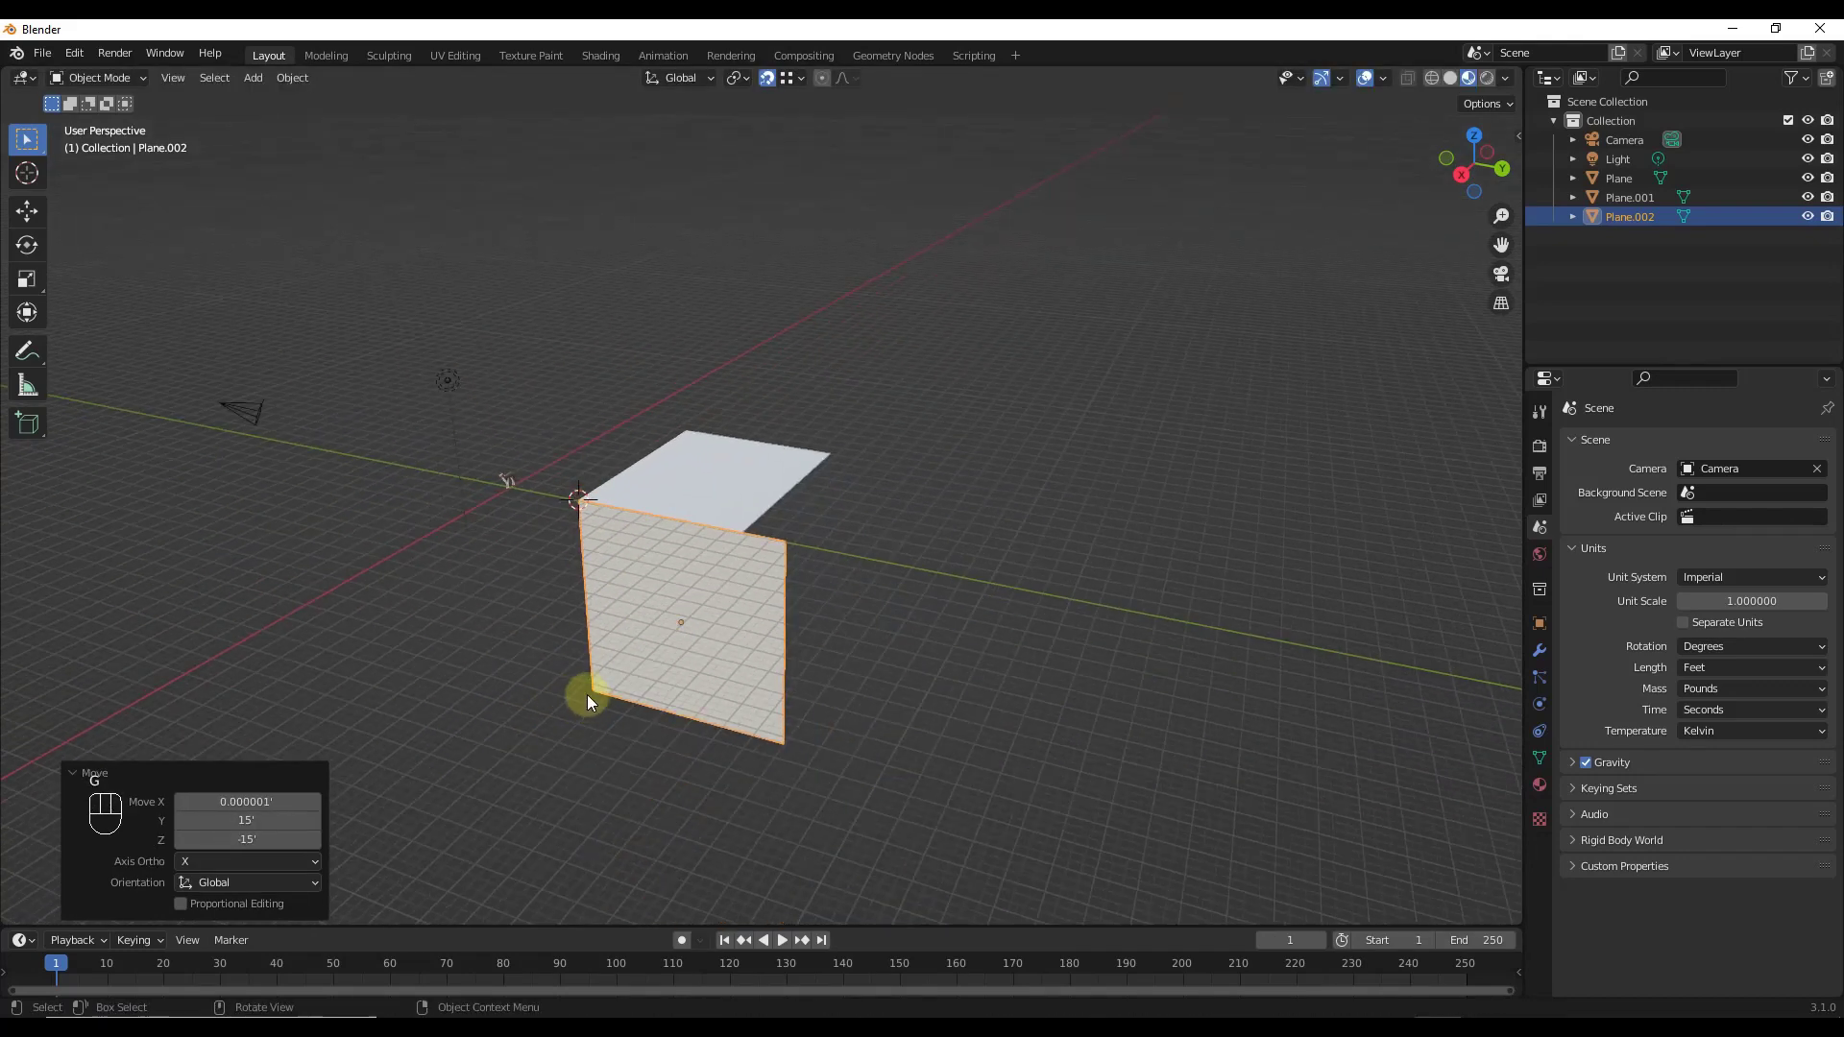
Step: Raise the upright plane along Z and snap its lower corner to the floor plane's corner at the 3D cursor
{"action": "key", "text": "g"}
{"action": "key", "text": "z"}
{"action": "left_click", "coordinate": [562, 381]}
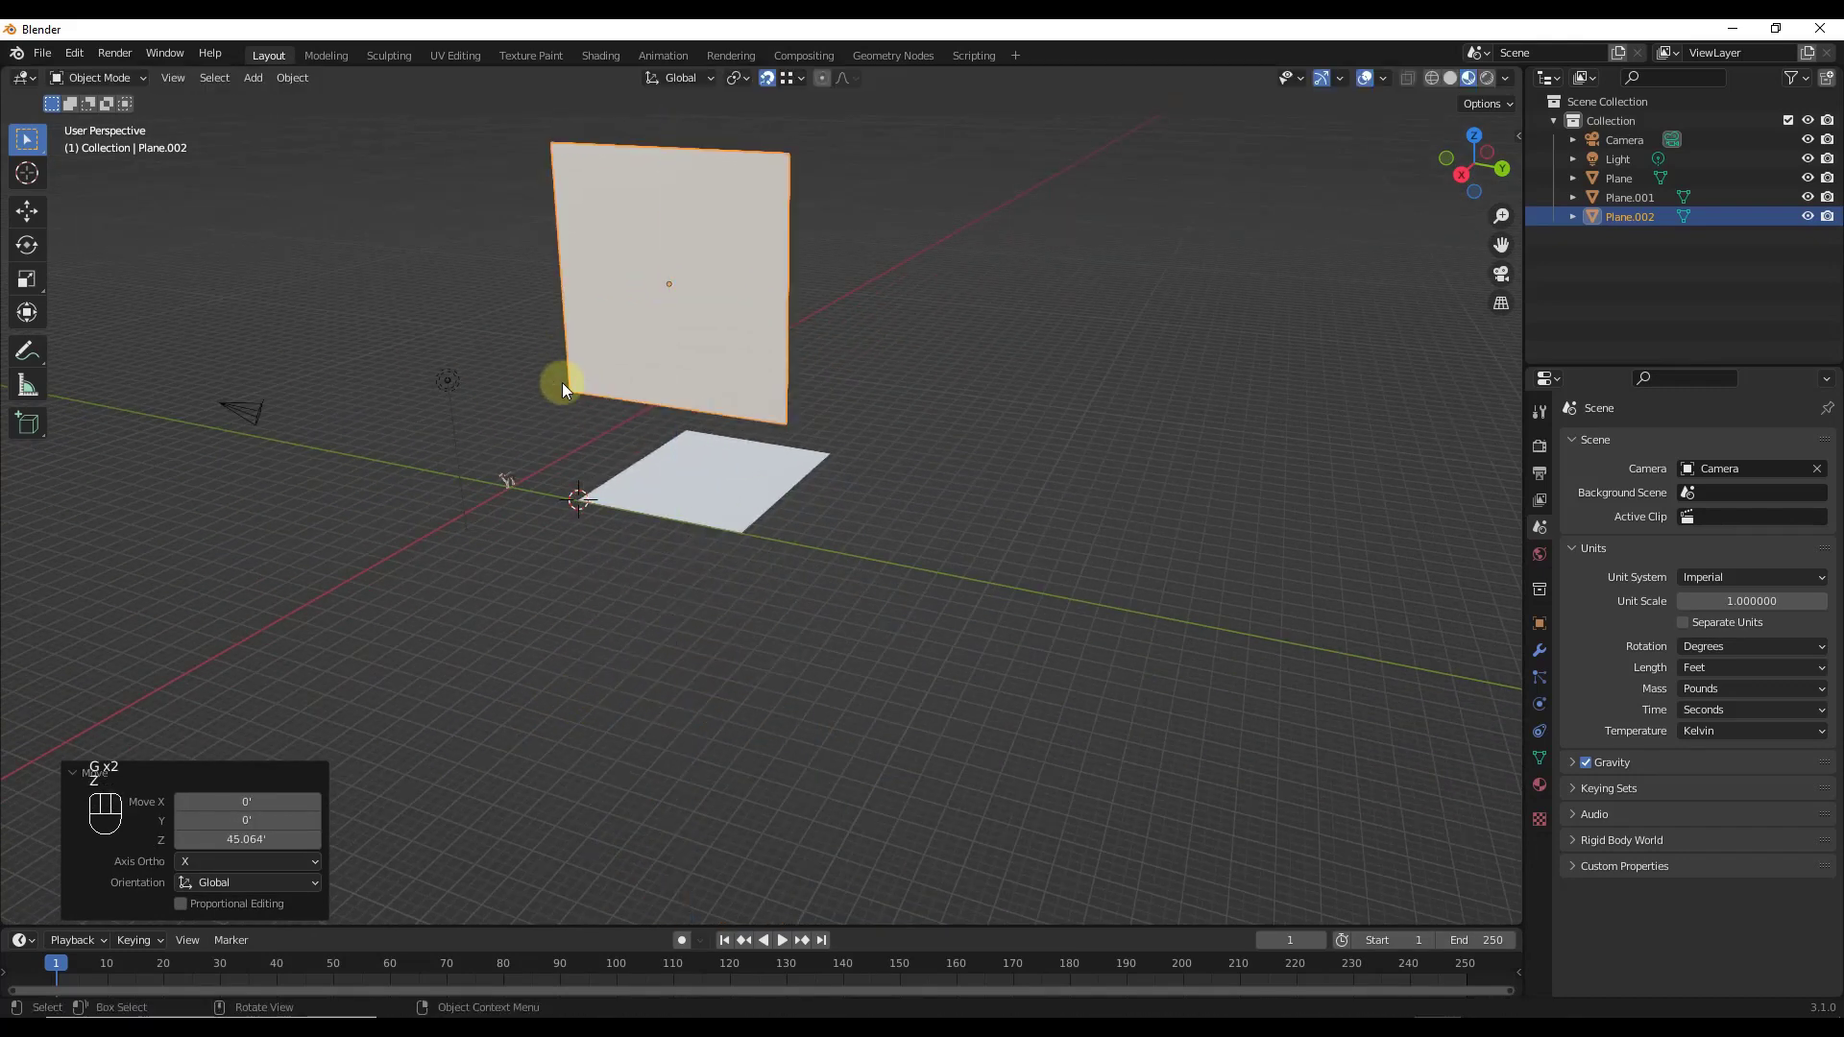
{"action": "key", "text": "g"}
{"action": "left_click", "coordinate": [570, 491]}
{"action": "scroll", "coordinate": [778, 533], "scroll_direction": "up", "scroll_amount": 3}
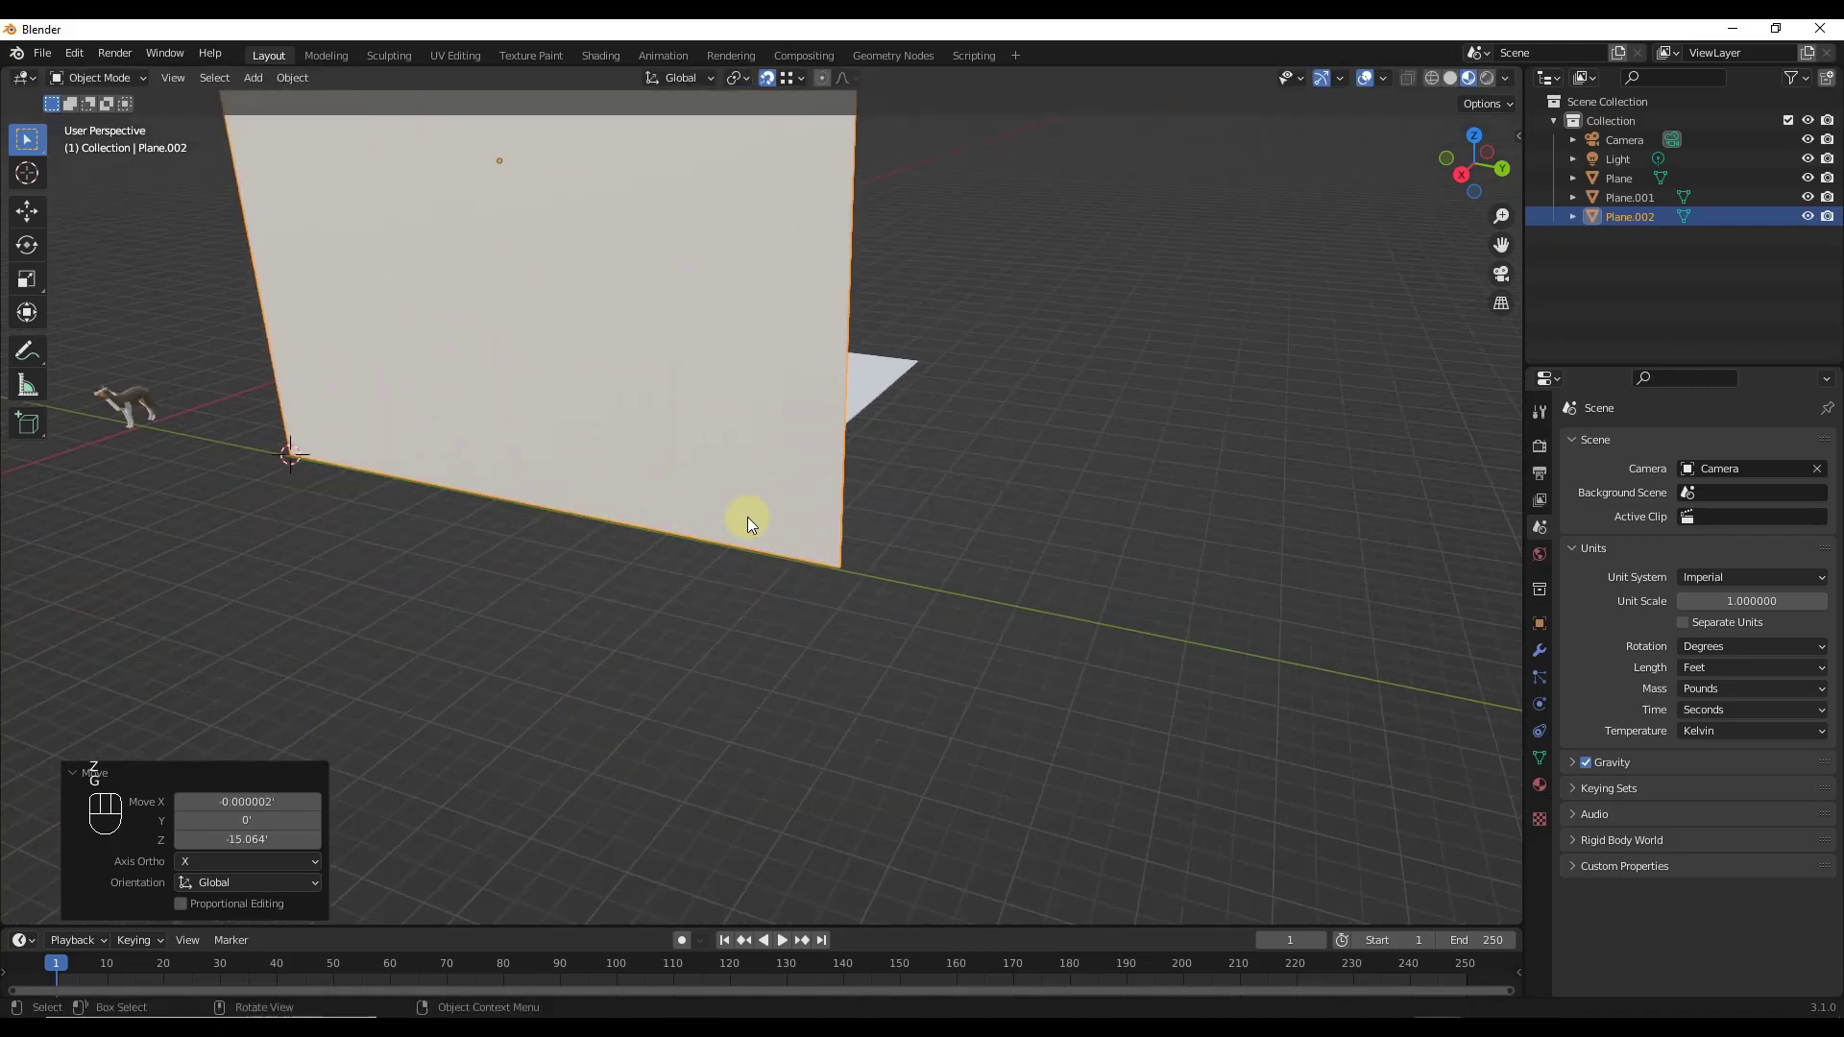
{"action": "scroll", "coordinate": [747, 517], "scroll_direction": "down", "scroll_amount": 4}
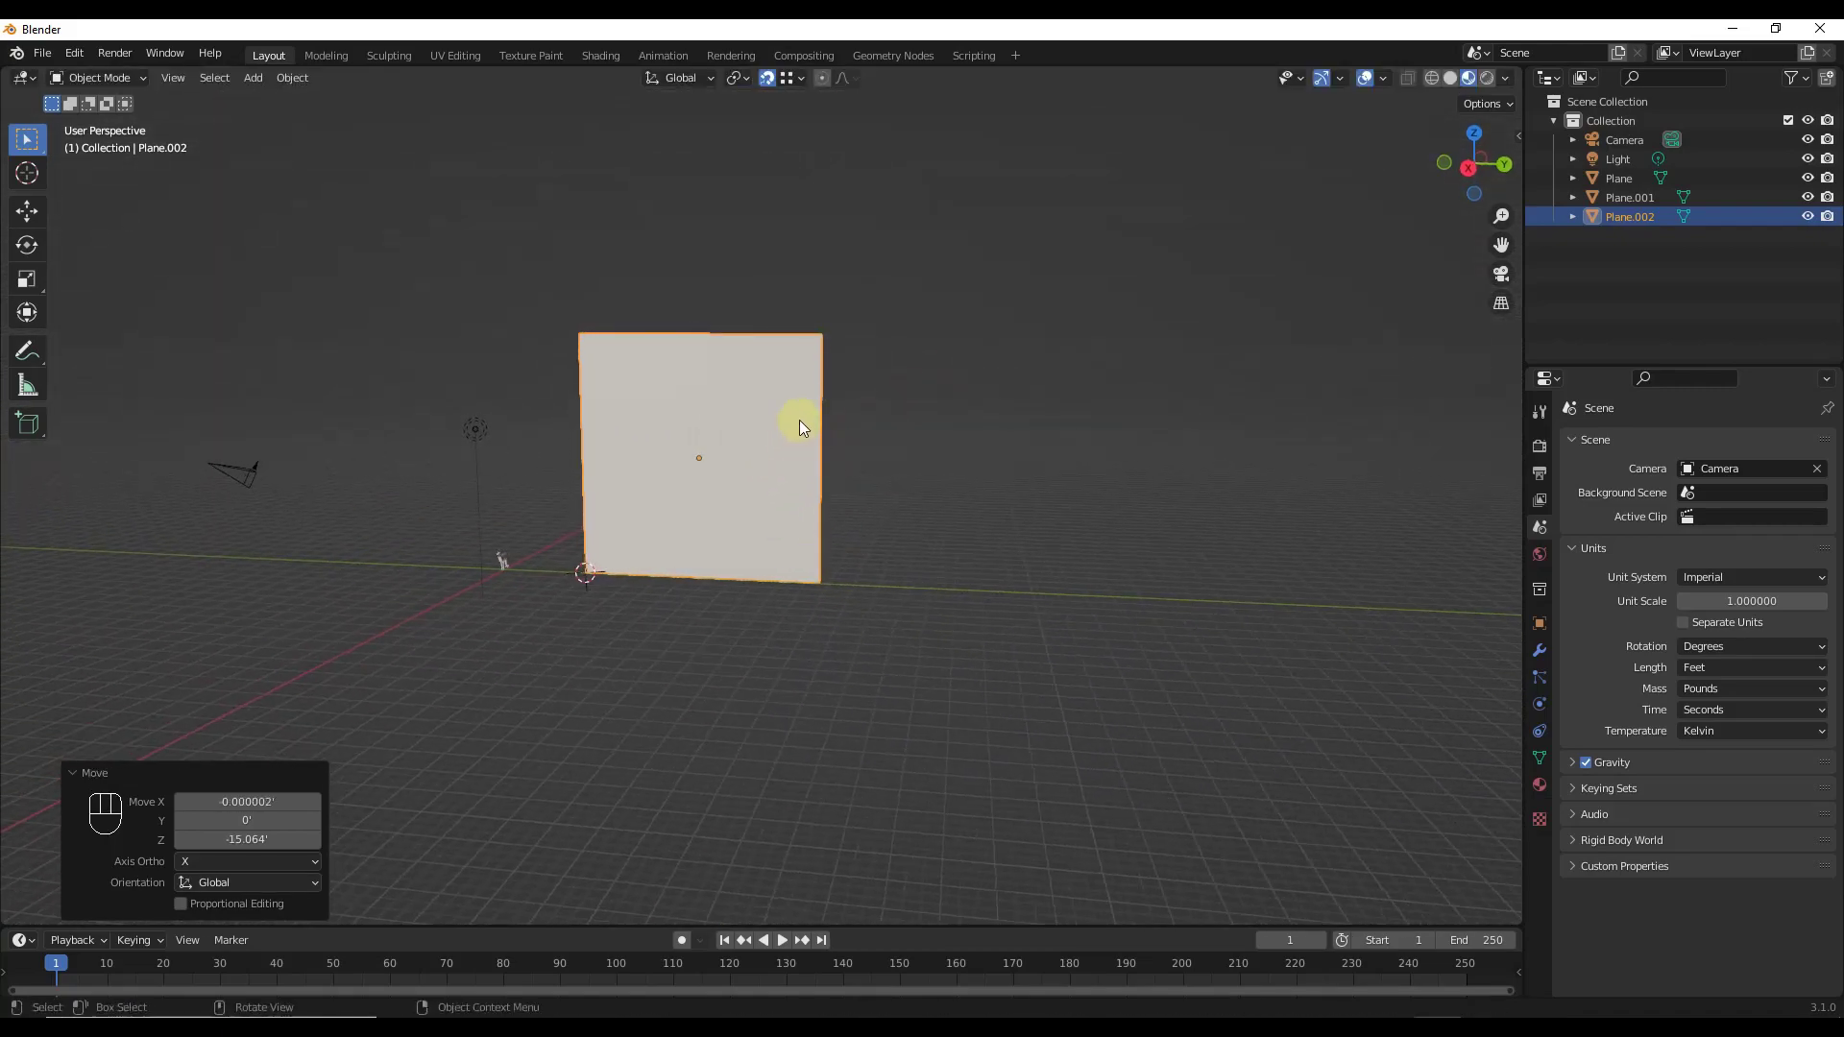
Step: In wireframe edit mode, move the upright plane's far vertical edge about -5.95' along Y to the floor's corner
{"action": "key", "text": "Tab"}
{"action": "scroll", "coordinate": [807, 404], "scroll_direction": "up", "scroll_amount": 3}
{"action": "key", "text": "z"}
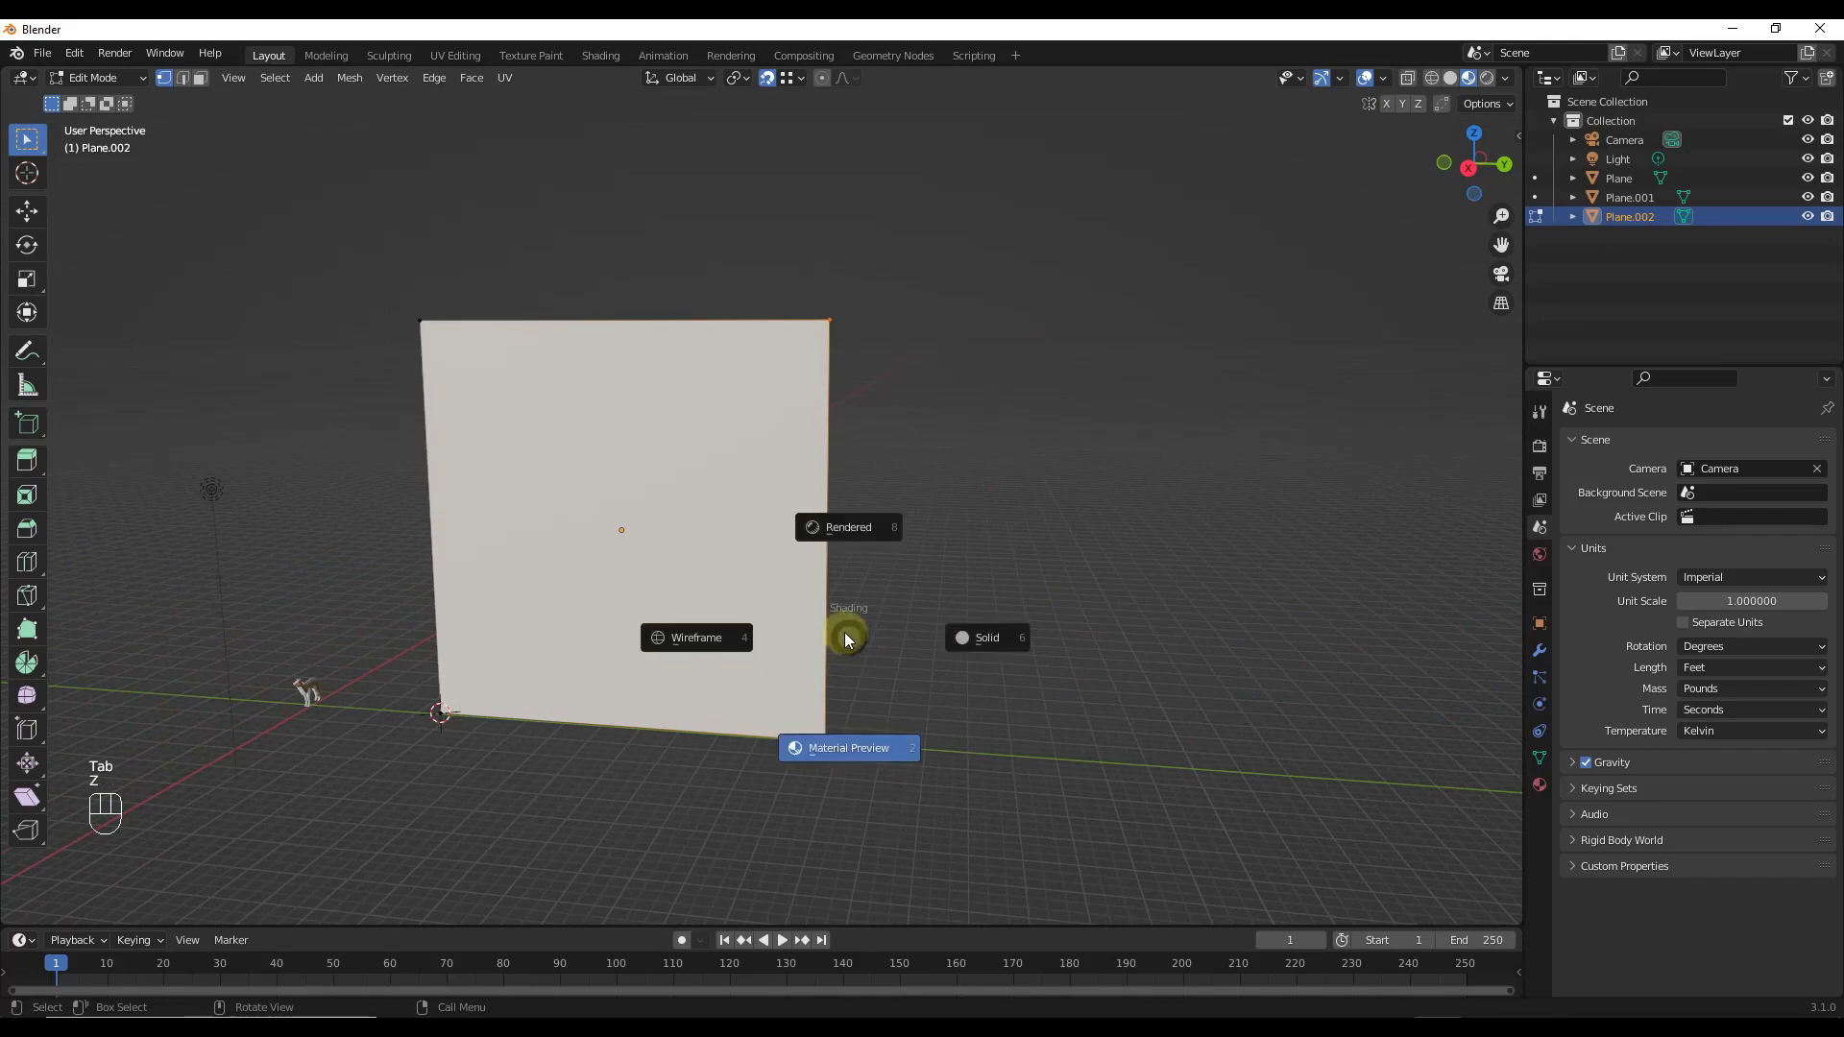
{"action": "left_click", "coordinate": [689, 638]}
{"action": "scroll", "coordinate": [788, 701], "scroll_direction": "up", "scroll_amount": 3}
{"action": "key", "text": "g"}
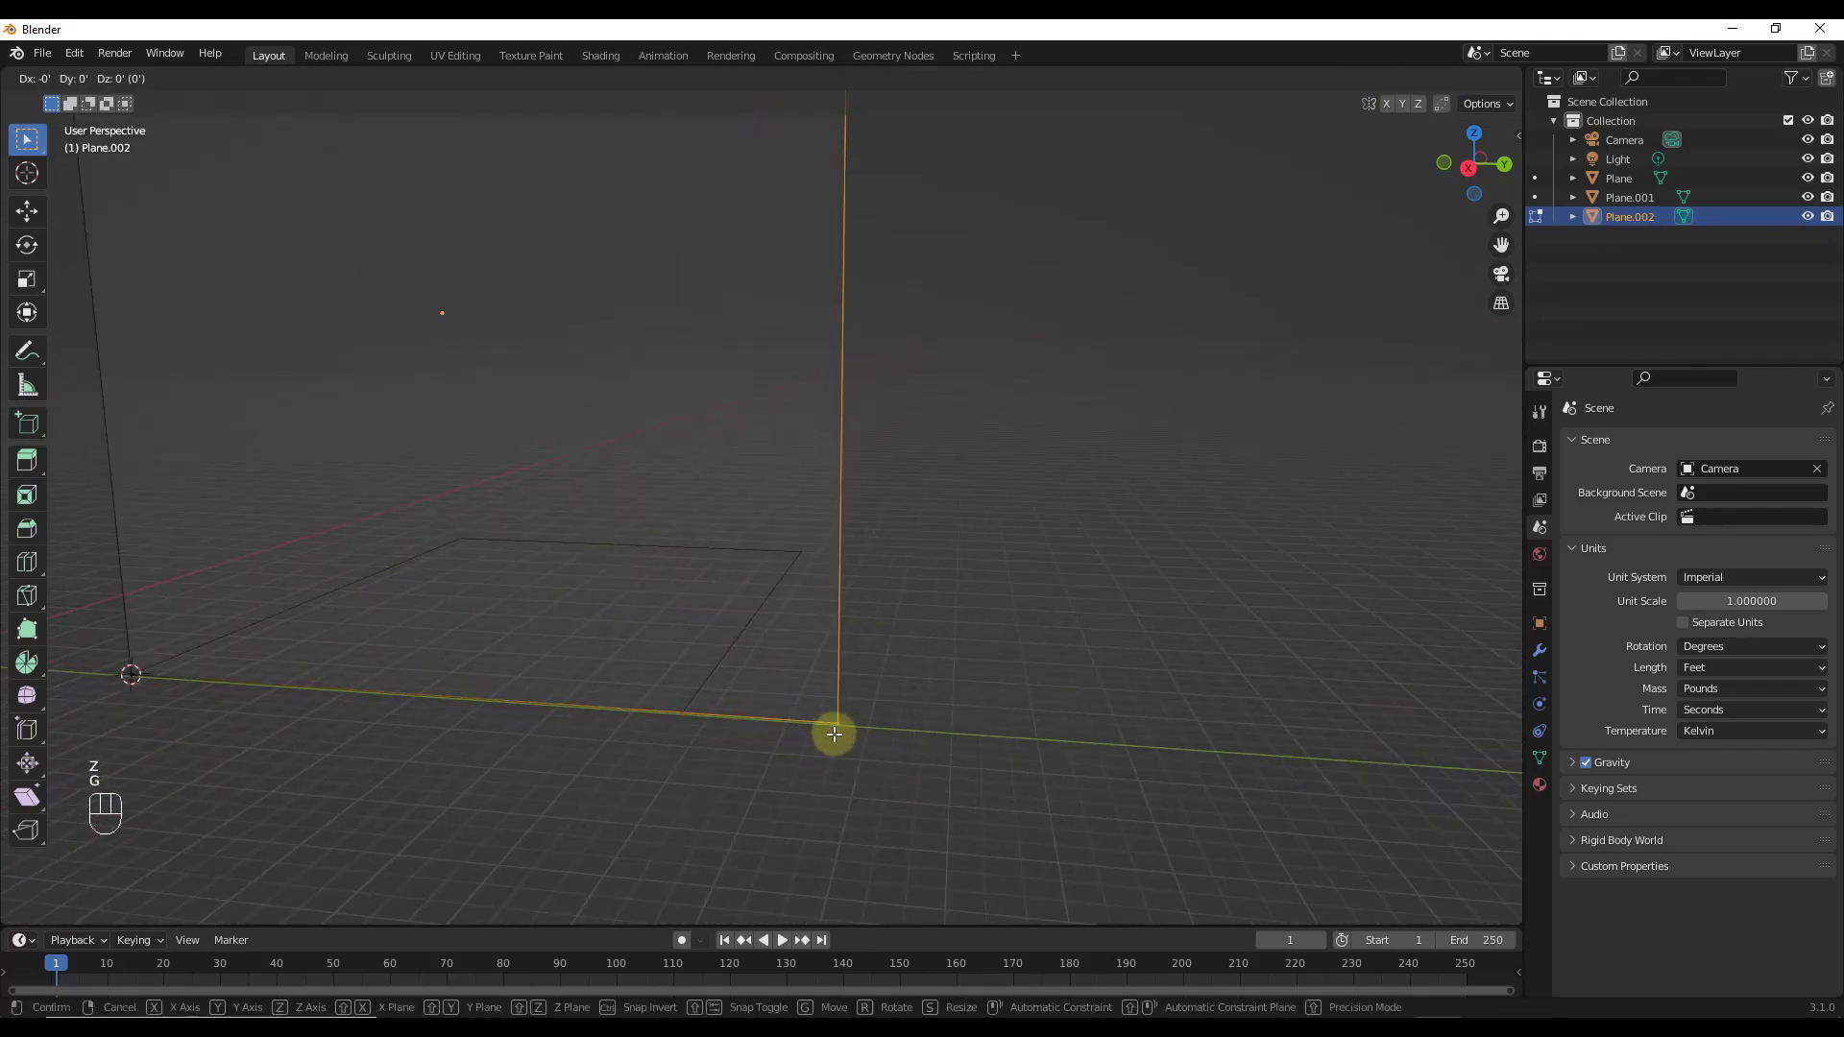
{"action": "key", "text": "y"}
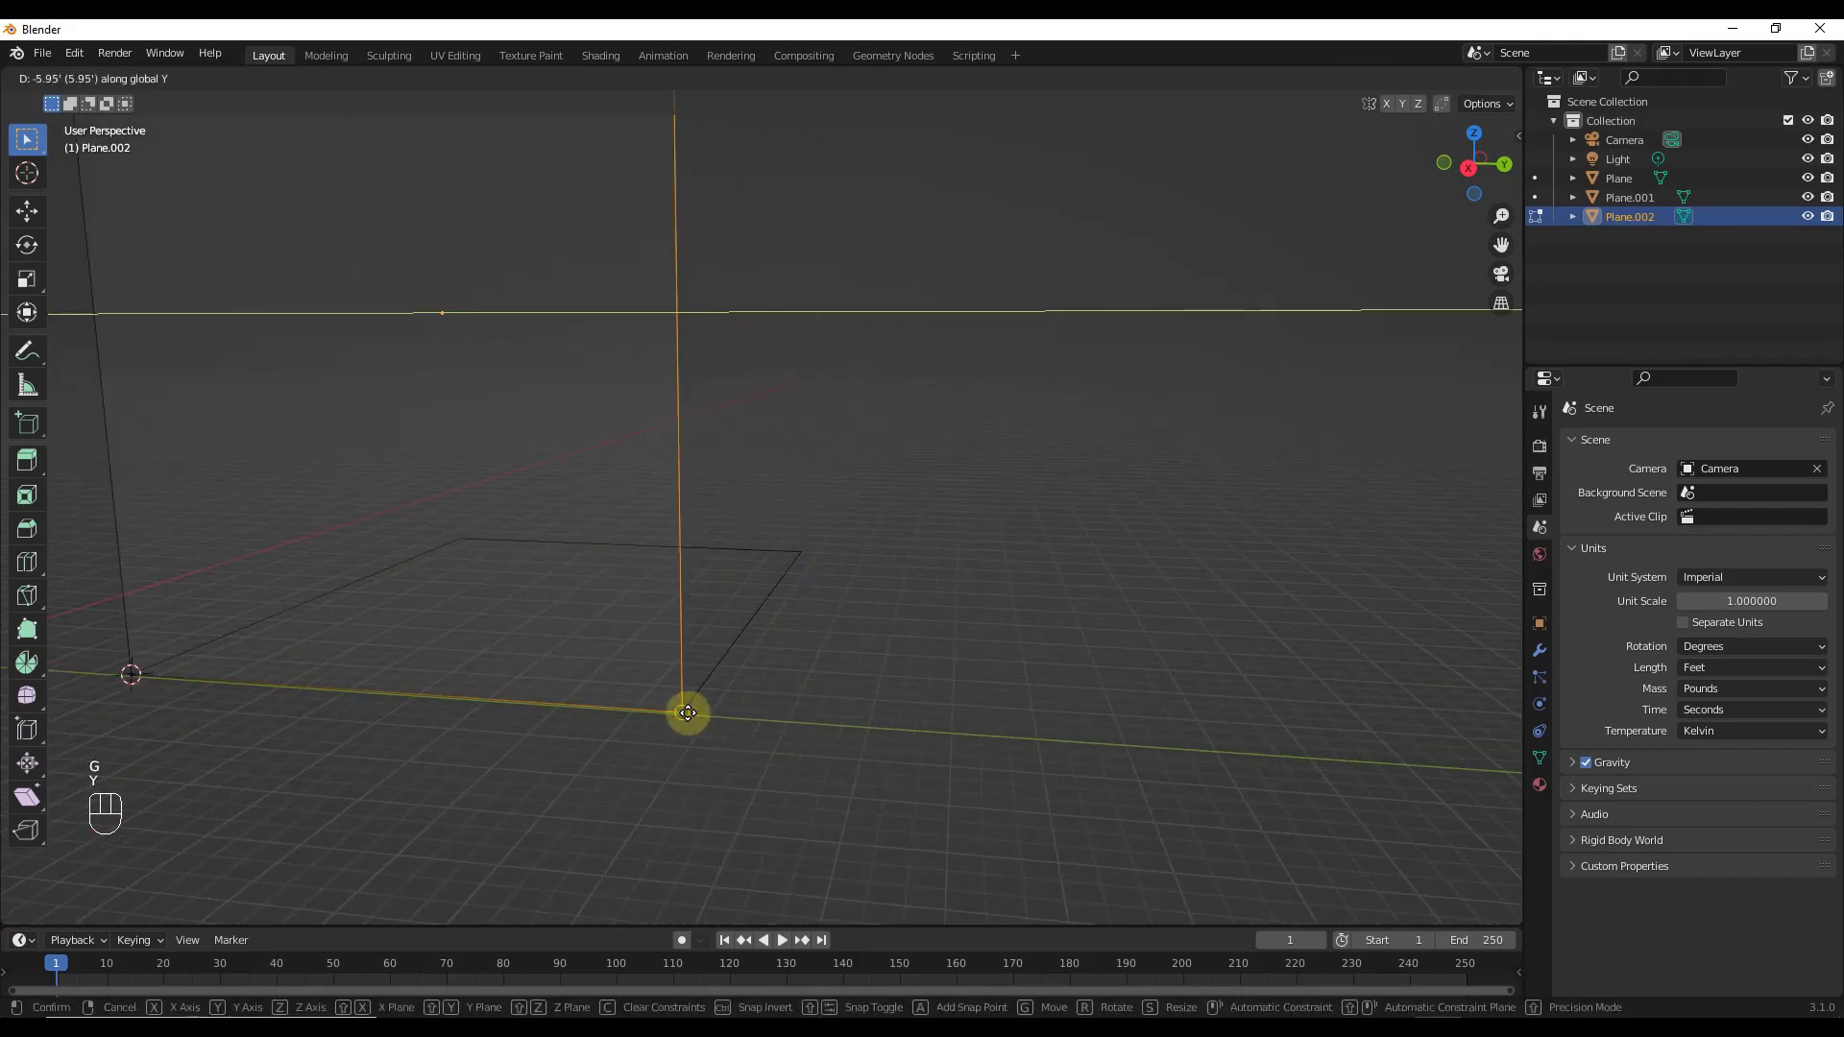
{"action": "left_click", "coordinate": [688, 713]}
{"action": "middle_click_drag", "start_coordinate": [733, 736], "coordinate": [643, 691]}
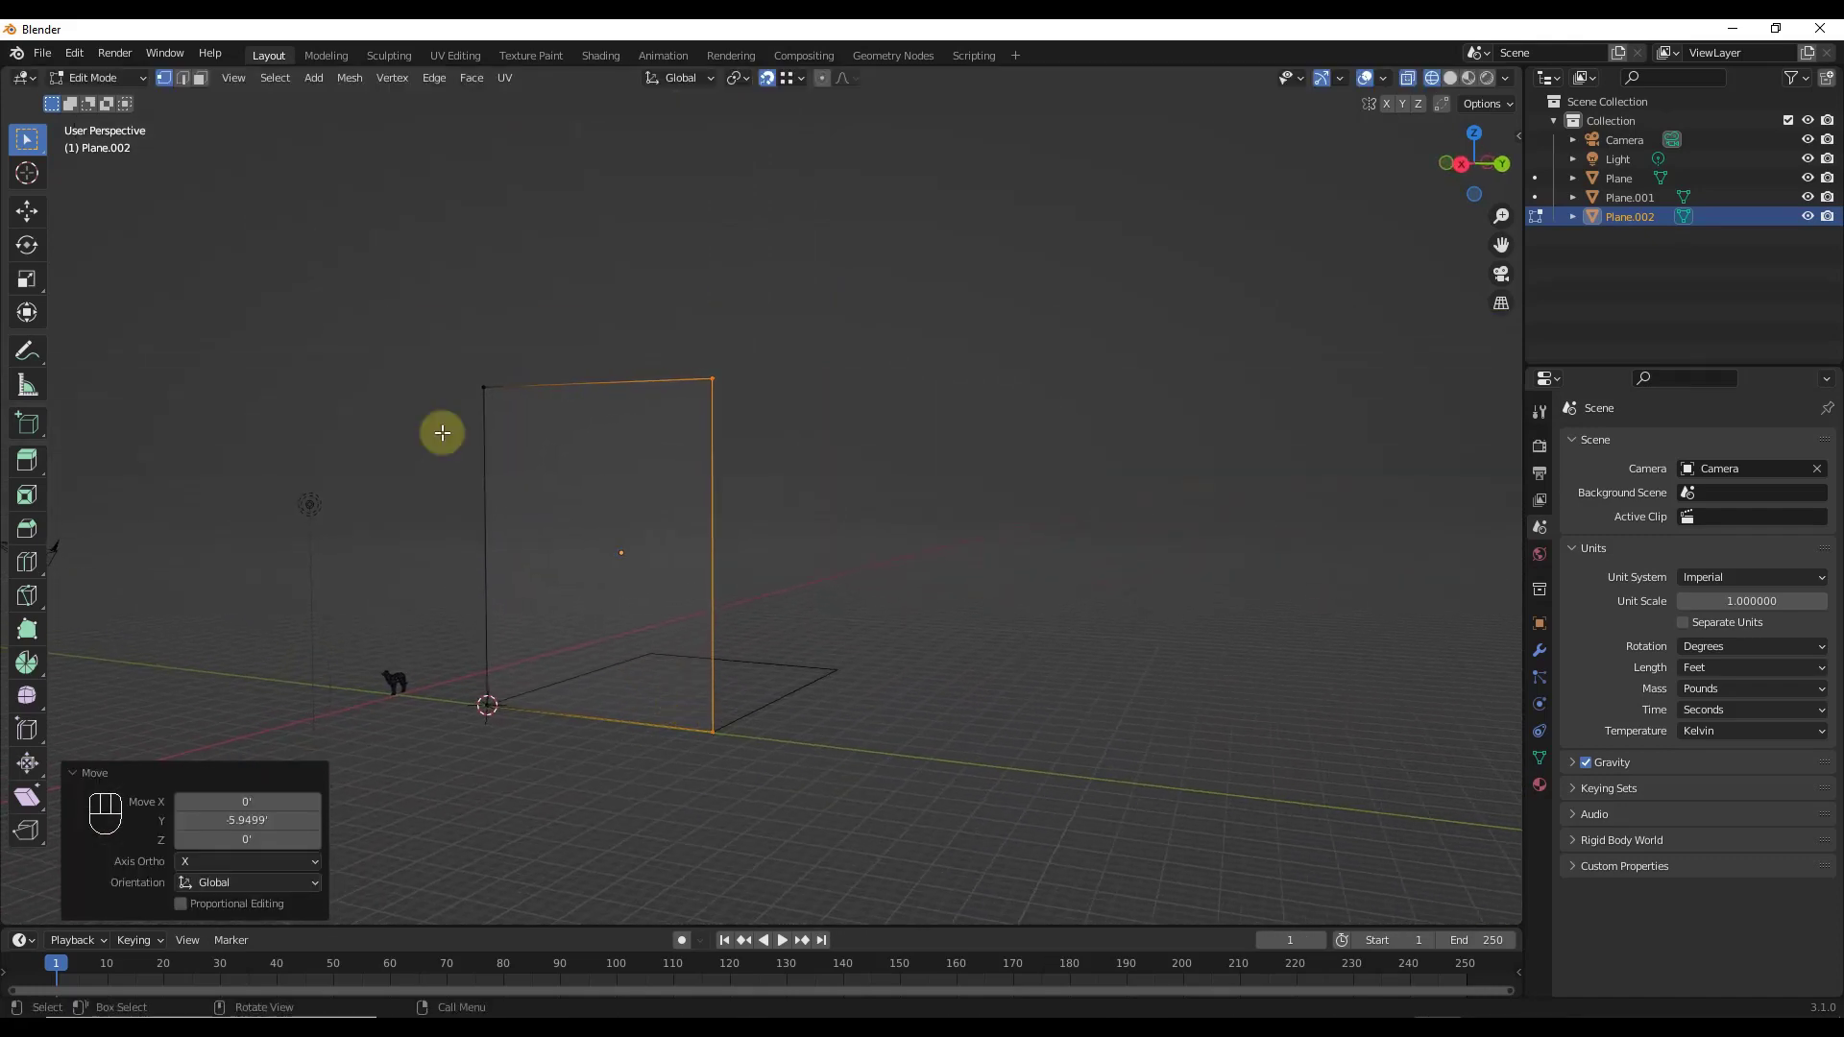
Step: Lower the wall plane's top edge about 17.7' along Z
{"action": "left_click", "coordinate": [529, 382]}
{"action": "key", "text": "g"}
{"action": "key", "text": "y"}
{"action": "key", "text": "z"}
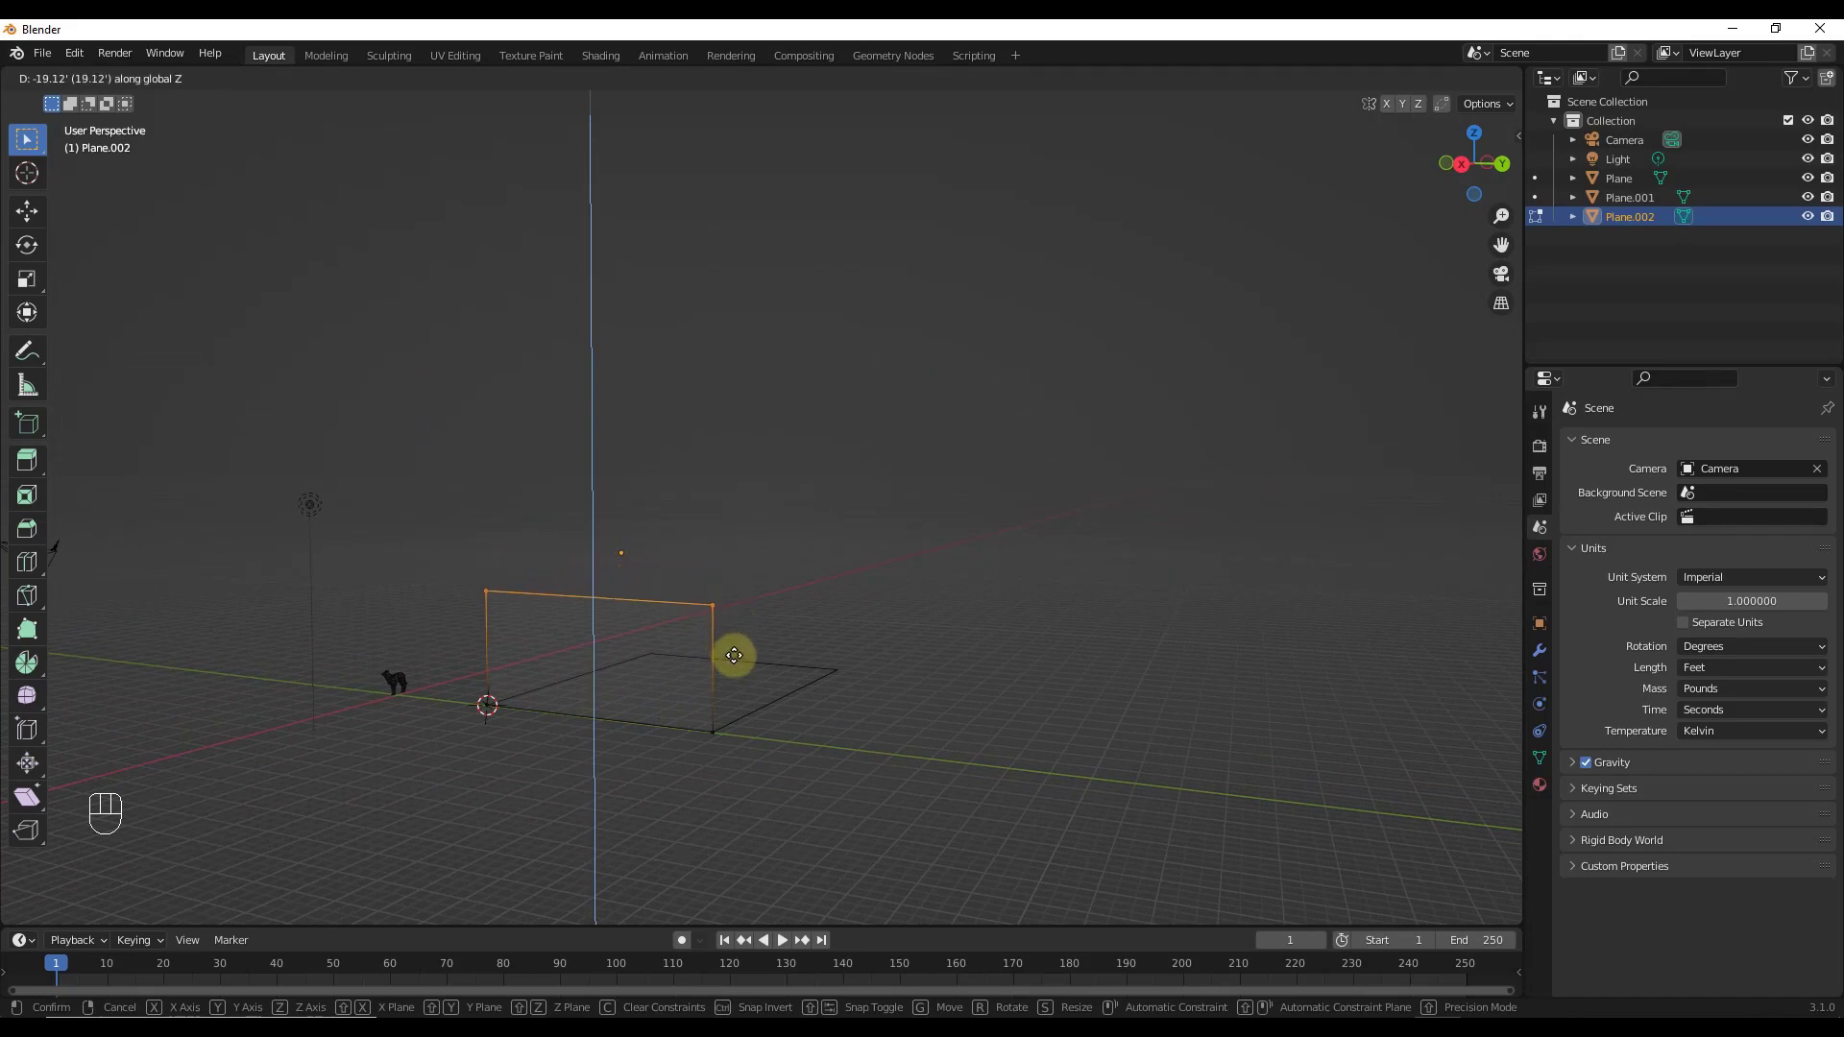
{"action": "left_click", "coordinate": [730, 645]}
Step: Add one centred vertical loop cut to the wall plane
{"action": "scroll", "coordinate": [624, 605], "scroll_direction": "up", "scroll_amount": 4}
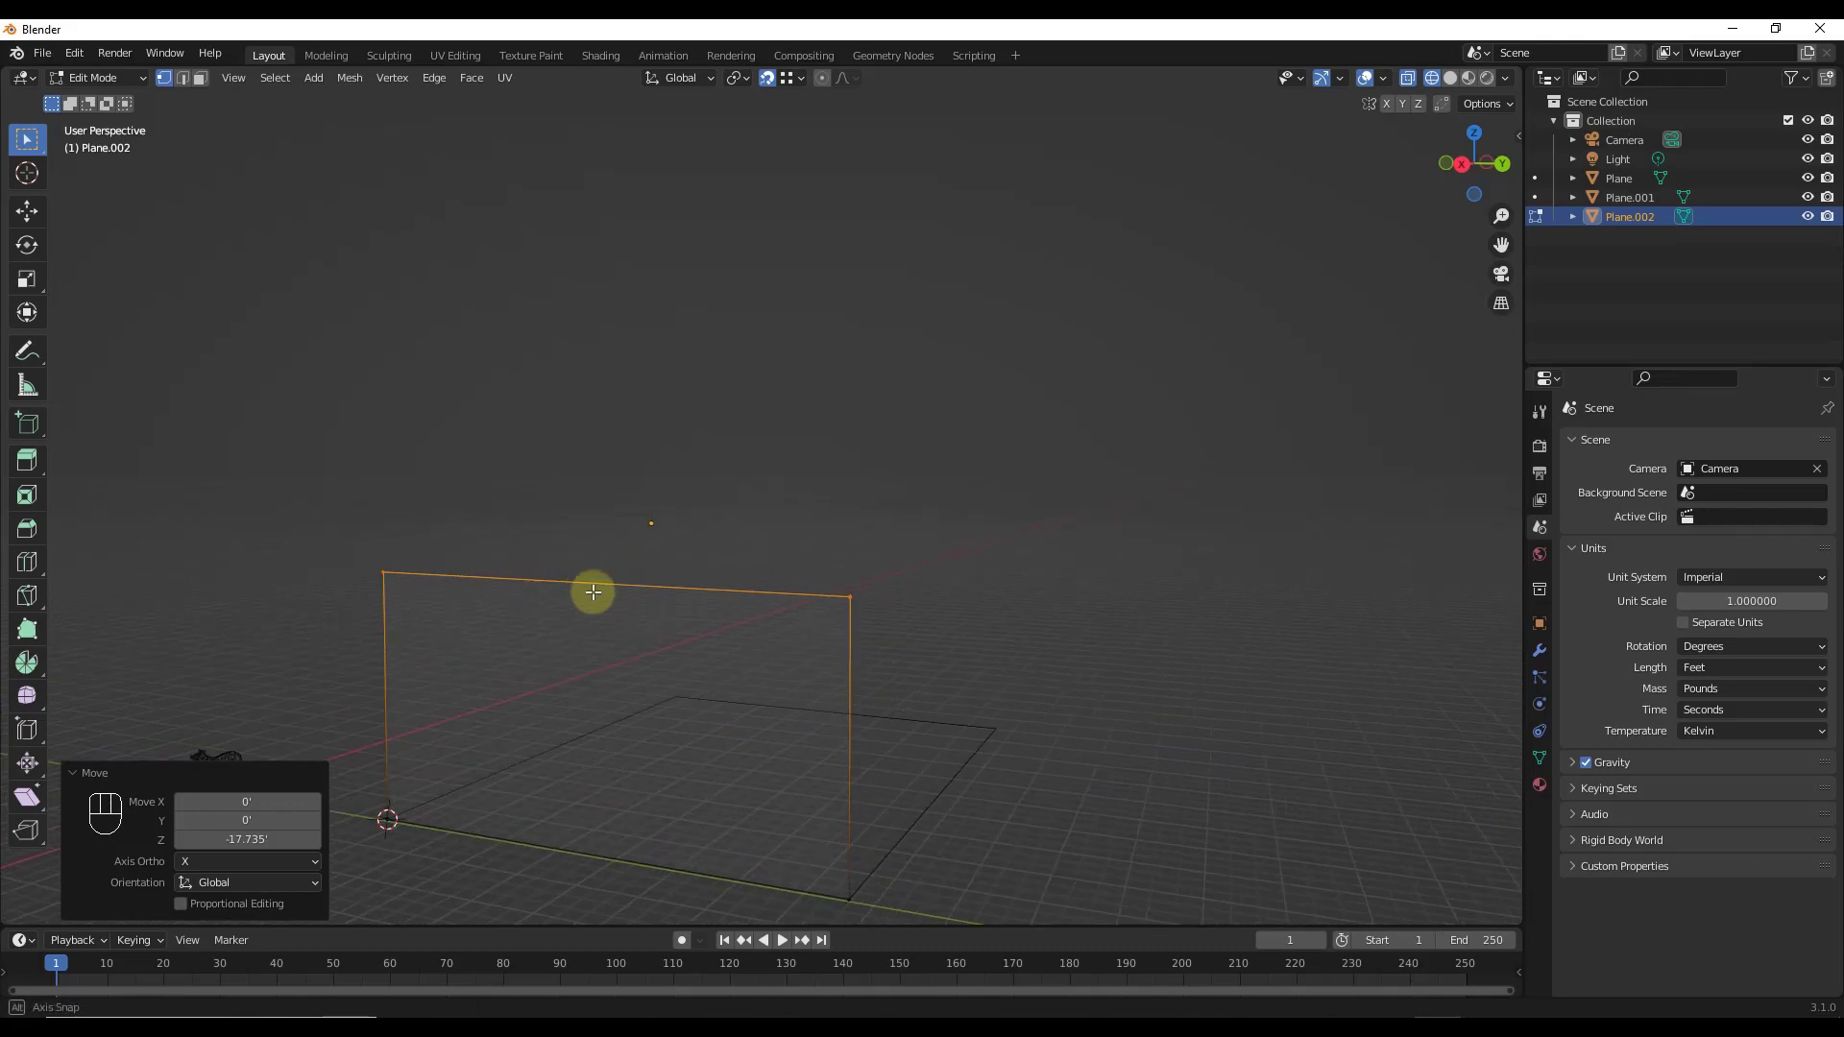
{"action": "key", "text": "ctrl+r"}
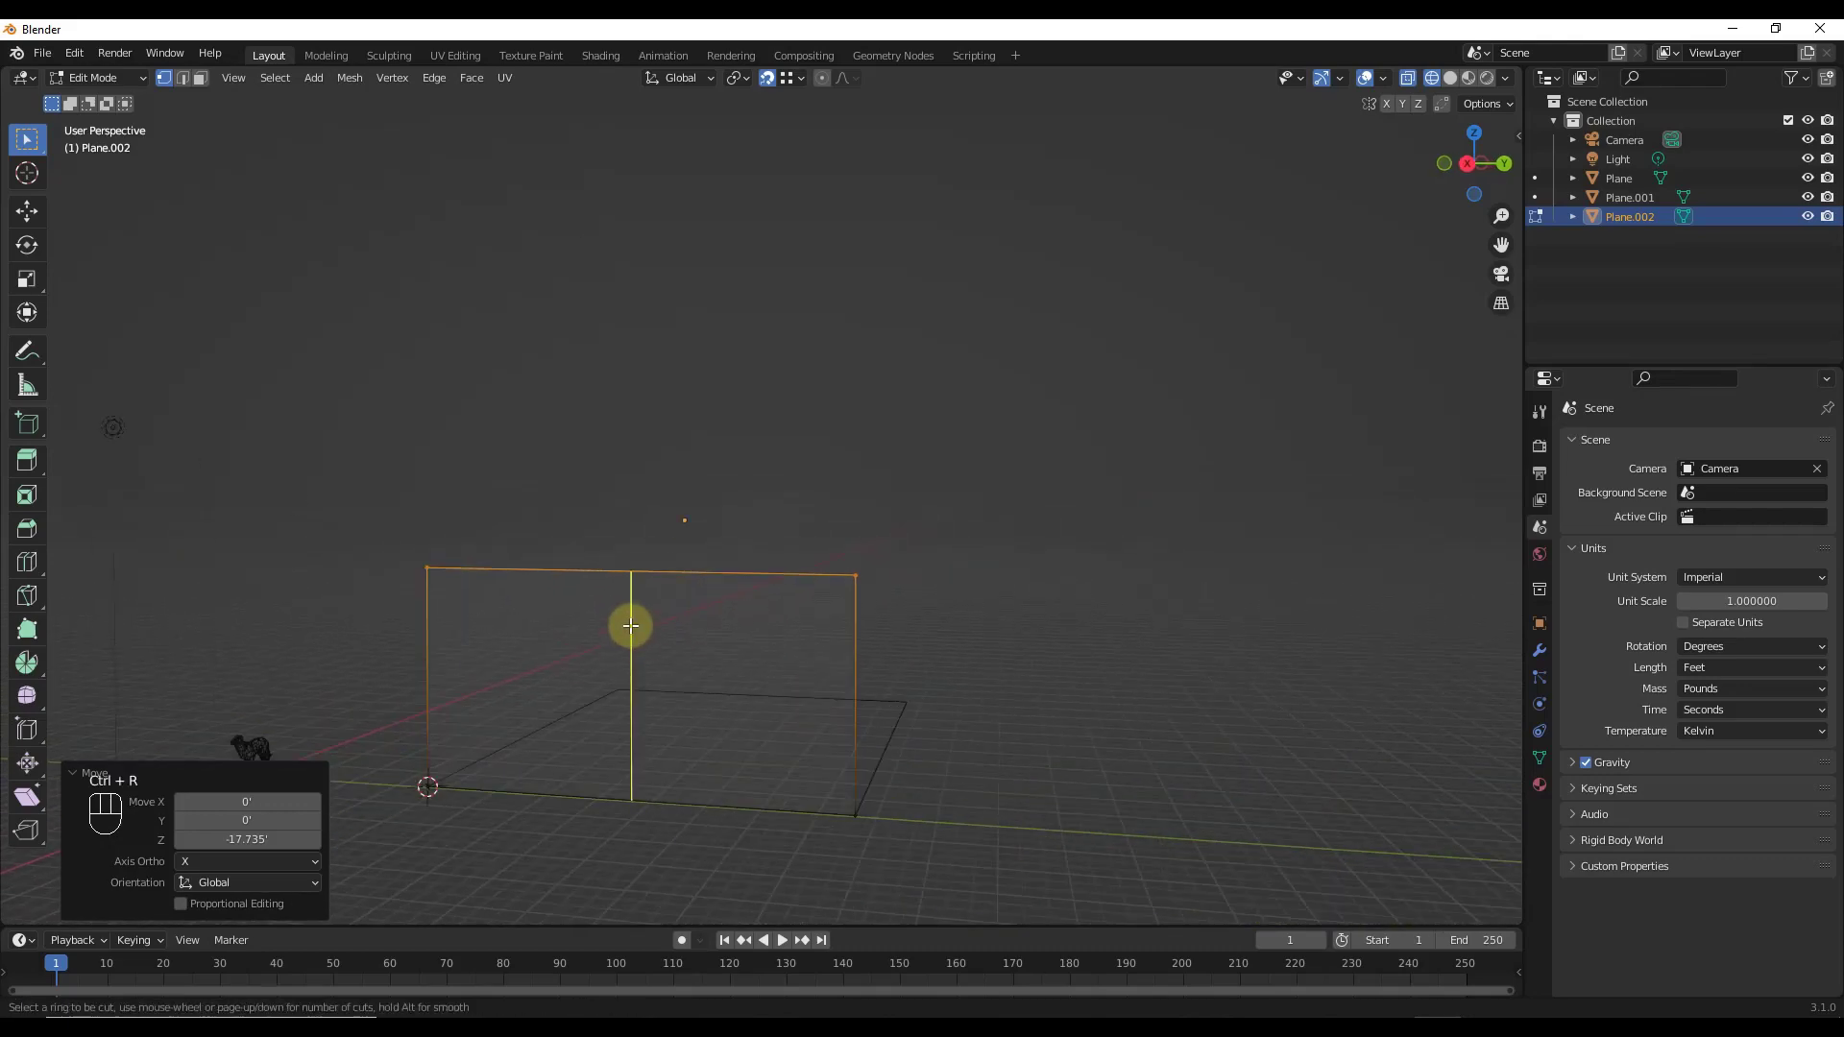
{"action": "left_click", "coordinate": [631, 626]}
{"action": "left_click", "coordinate": [631, 615]}
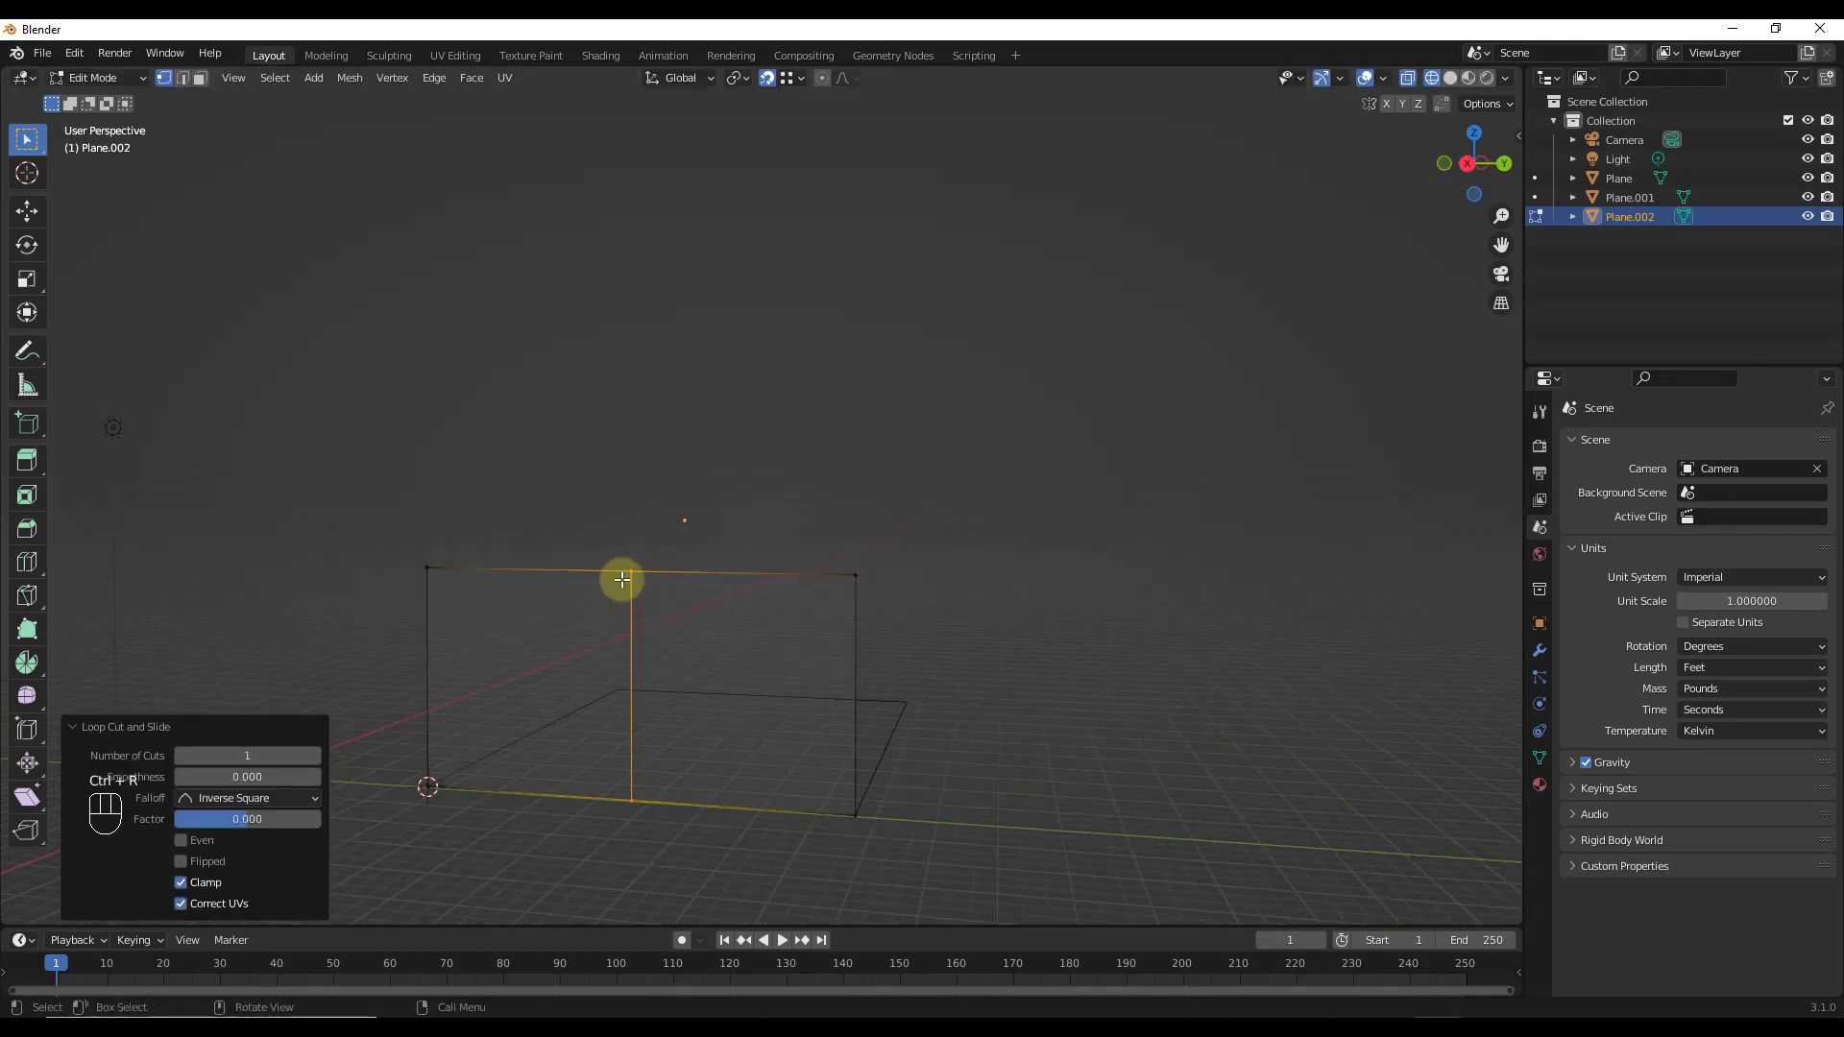
Step: Raise the top middle vertex about 8.7' along Z to form a gable, and return to object mode with Material Preview shading
{"action": "left_click", "coordinate": [631, 571]}
{"action": "key", "text": "g"}
{"action": "key", "text": "z"}
{"action": "left_click", "coordinate": [658, 424]}
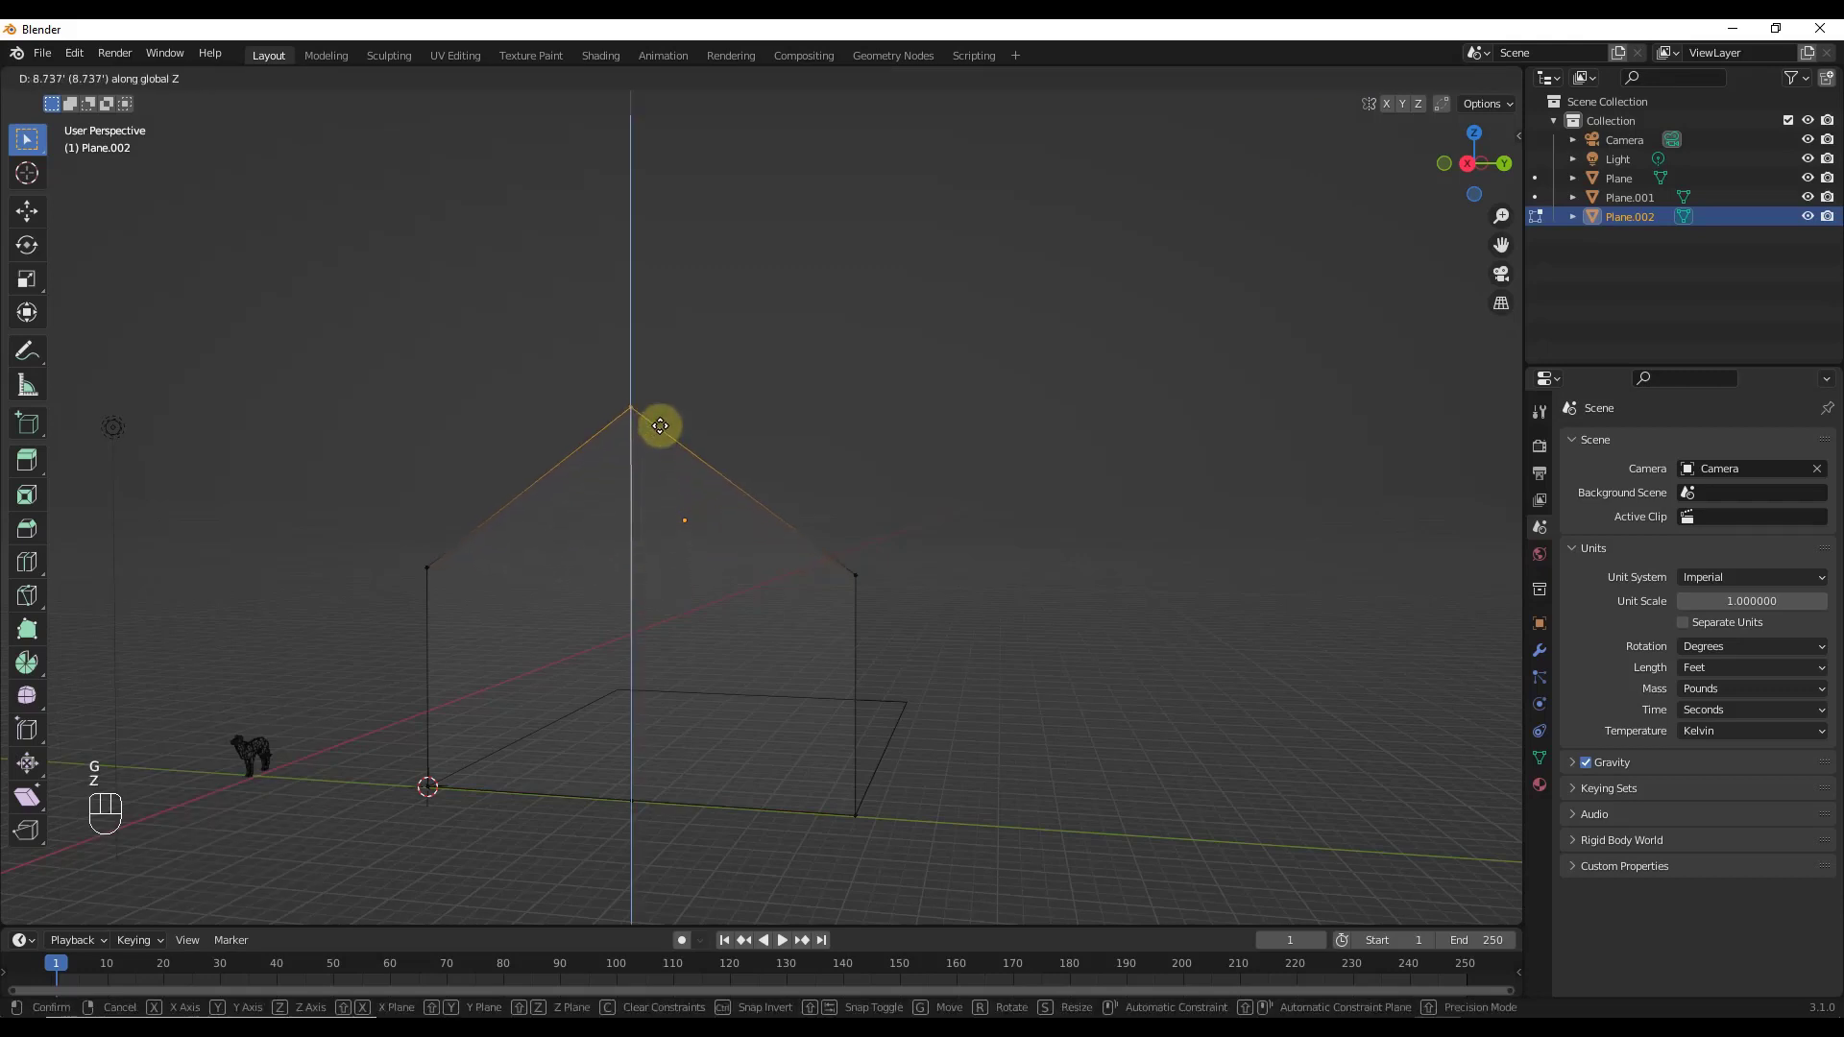
{"action": "key", "text": "Tab"}
{"action": "middle_click_drag", "start_coordinate": [902, 709], "coordinate": [814, 411]}
{"action": "key", "text": "z"}
{"action": "left_click", "coordinate": [779, 763]}
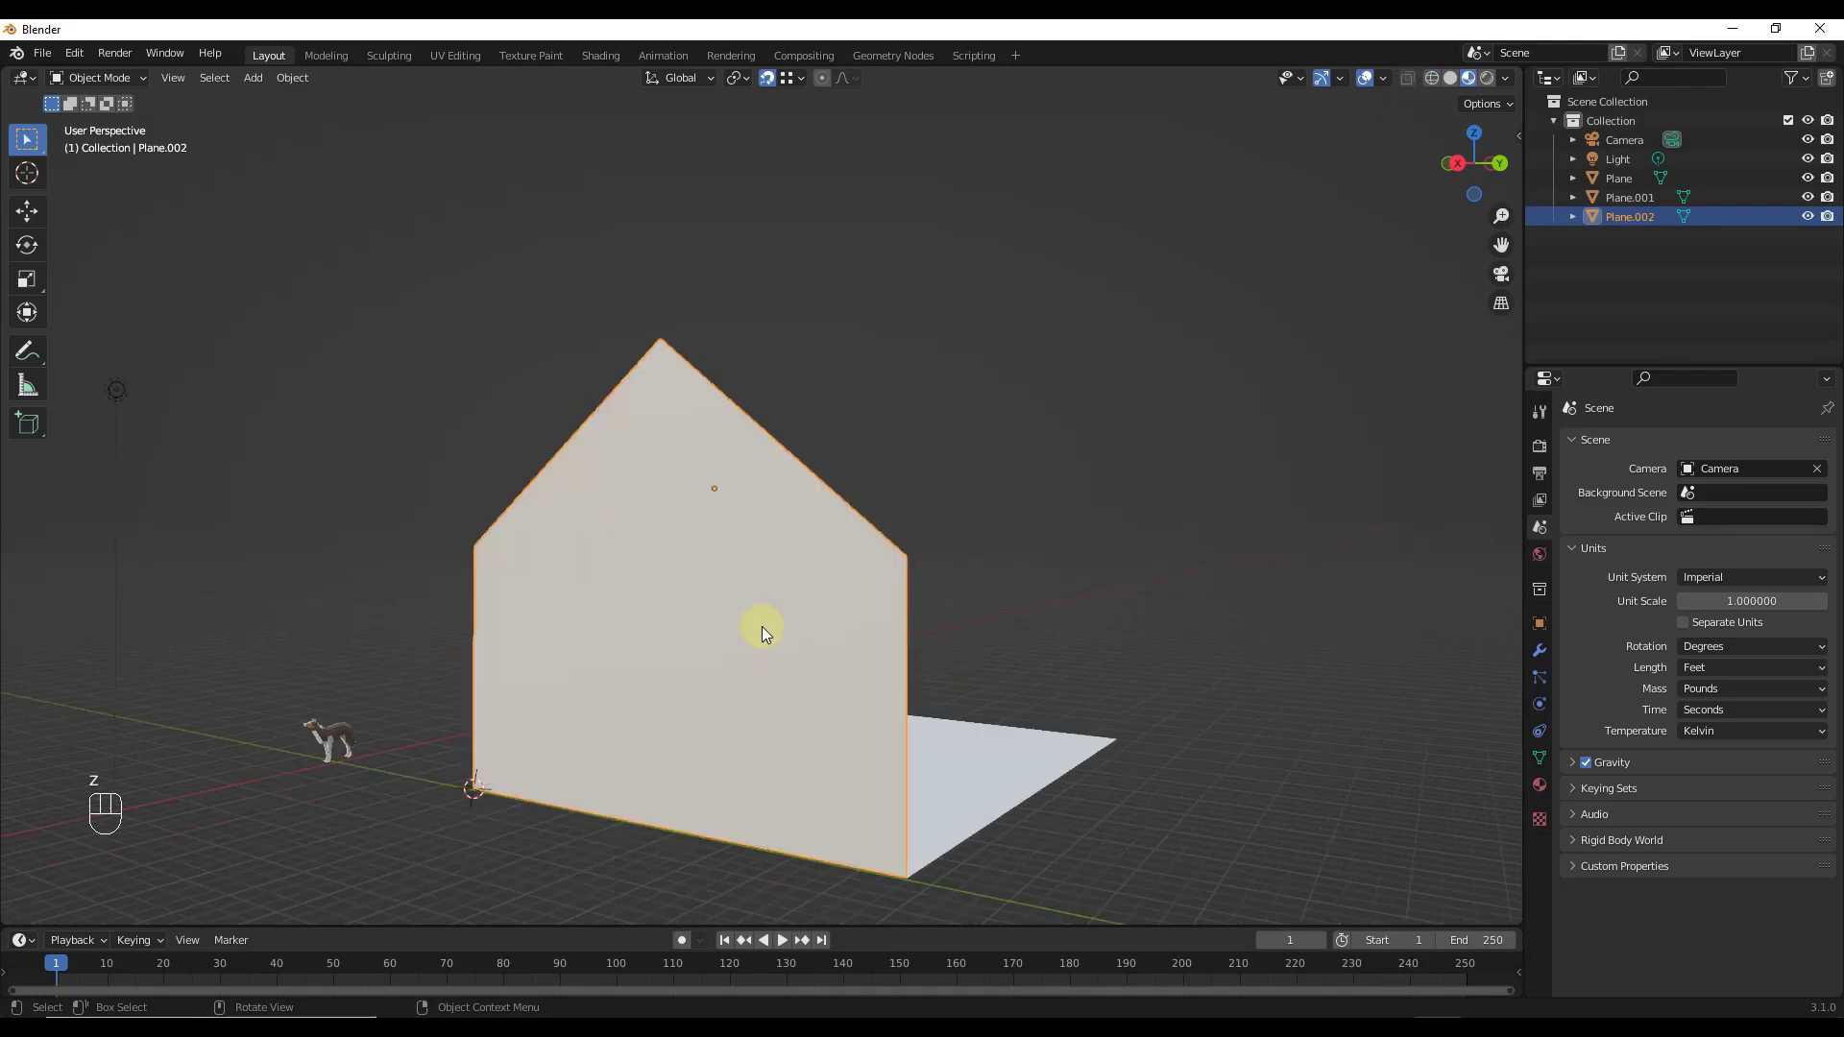
Step: Snap the 3D cursor to the gable wall's bottom corner where it meets the floor's corner
{"action": "mouse_move", "coordinate": [763, 626]}
{"action": "middle_mouse_down"}
{"action": "mouse_move", "coordinate": [883, 636]}
{"action": "mouse_move", "coordinate": [628, 637]}
{"action": "mouse_move", "coordinate": [730, 636]}
{"action": "mouse_move", "coordinate": [747, 557]}
{"action": "middle_mouse_up"}
{"action": "scroll", "coordinate": [672, 543], "scroll_direction": "down", "scroll_amount": 3}
{"action": "mouse_move", "coordinate": [609, 527]}
{"action": "middle_mouse_down"}
{"action": "mouse_move", "coordinate": [596, 601]}
{"action": "mouse_move", "coordinate": [463, 643]}
{"action": "mouse_move", "coordinate": [635, 549]}
{"action": "middle_mouse_up"}
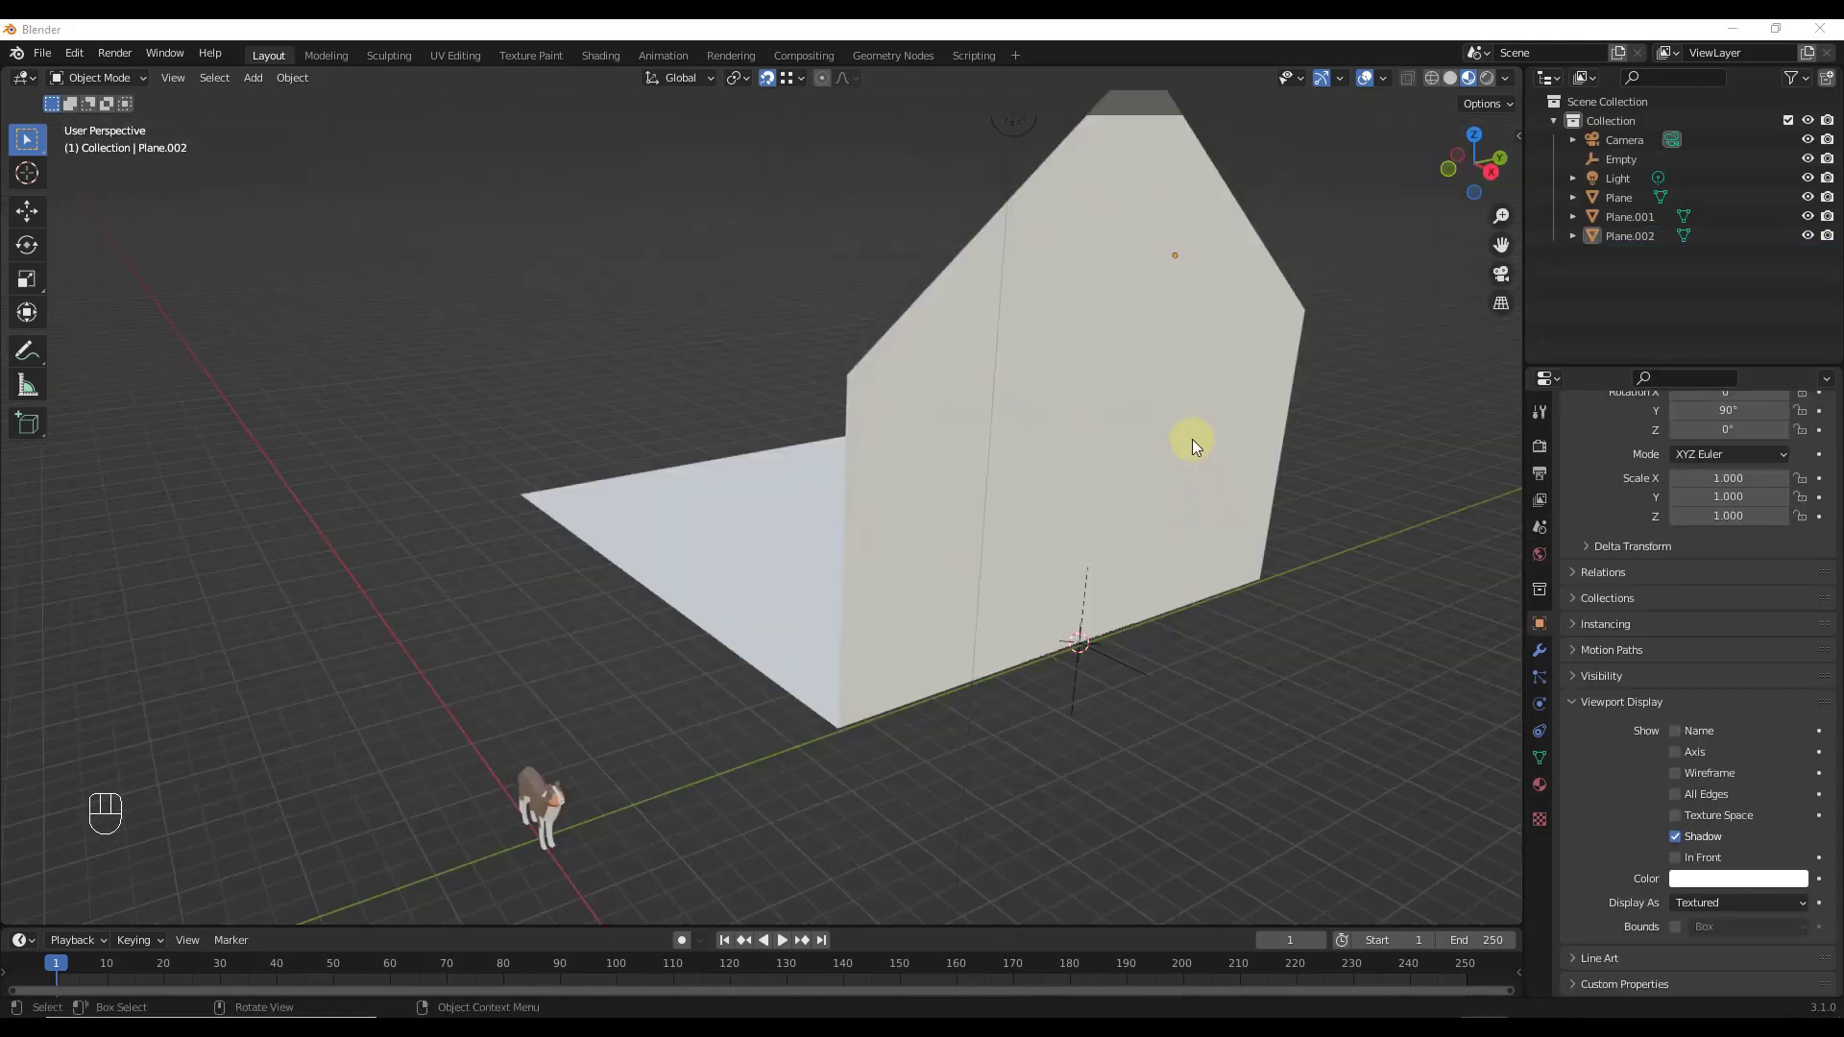
{"action": "scroll", "coordinate": [860, 722], "scroll_direction": "up", "scroll_amount": 4}
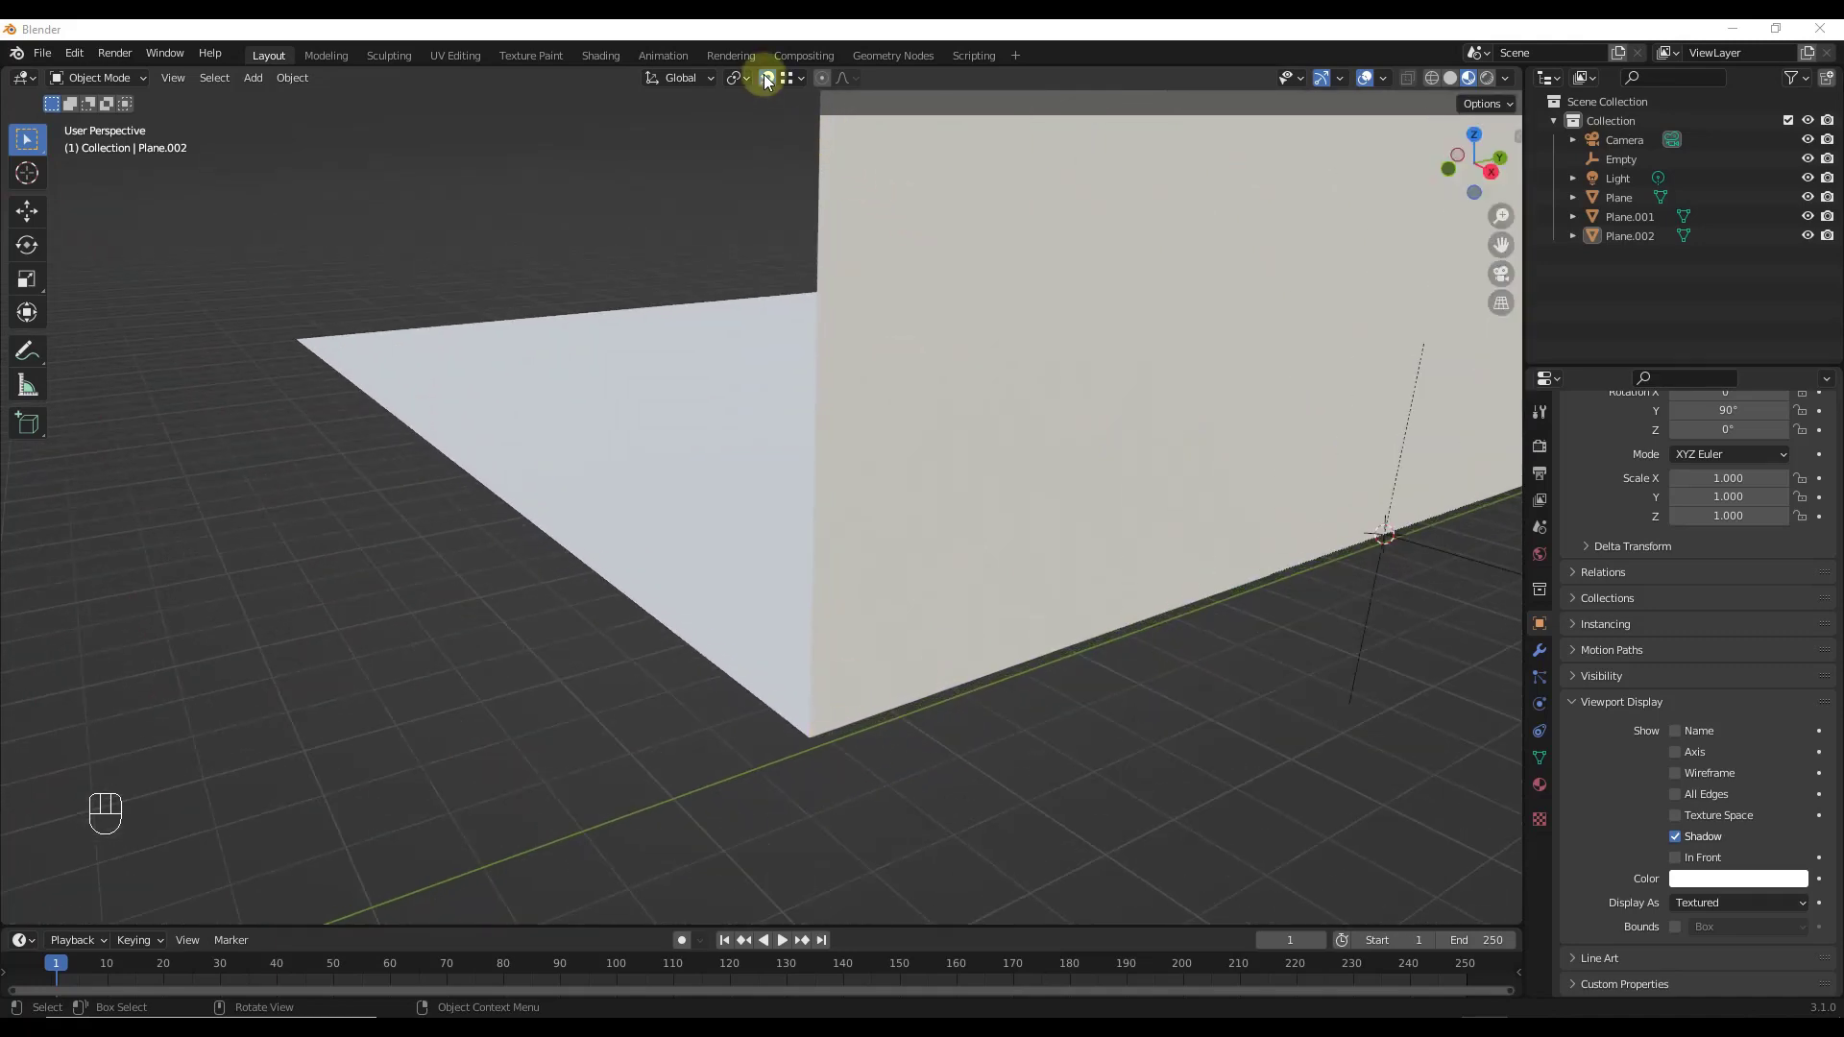
{"action": "left_click", "coordinate": [789, 82]}
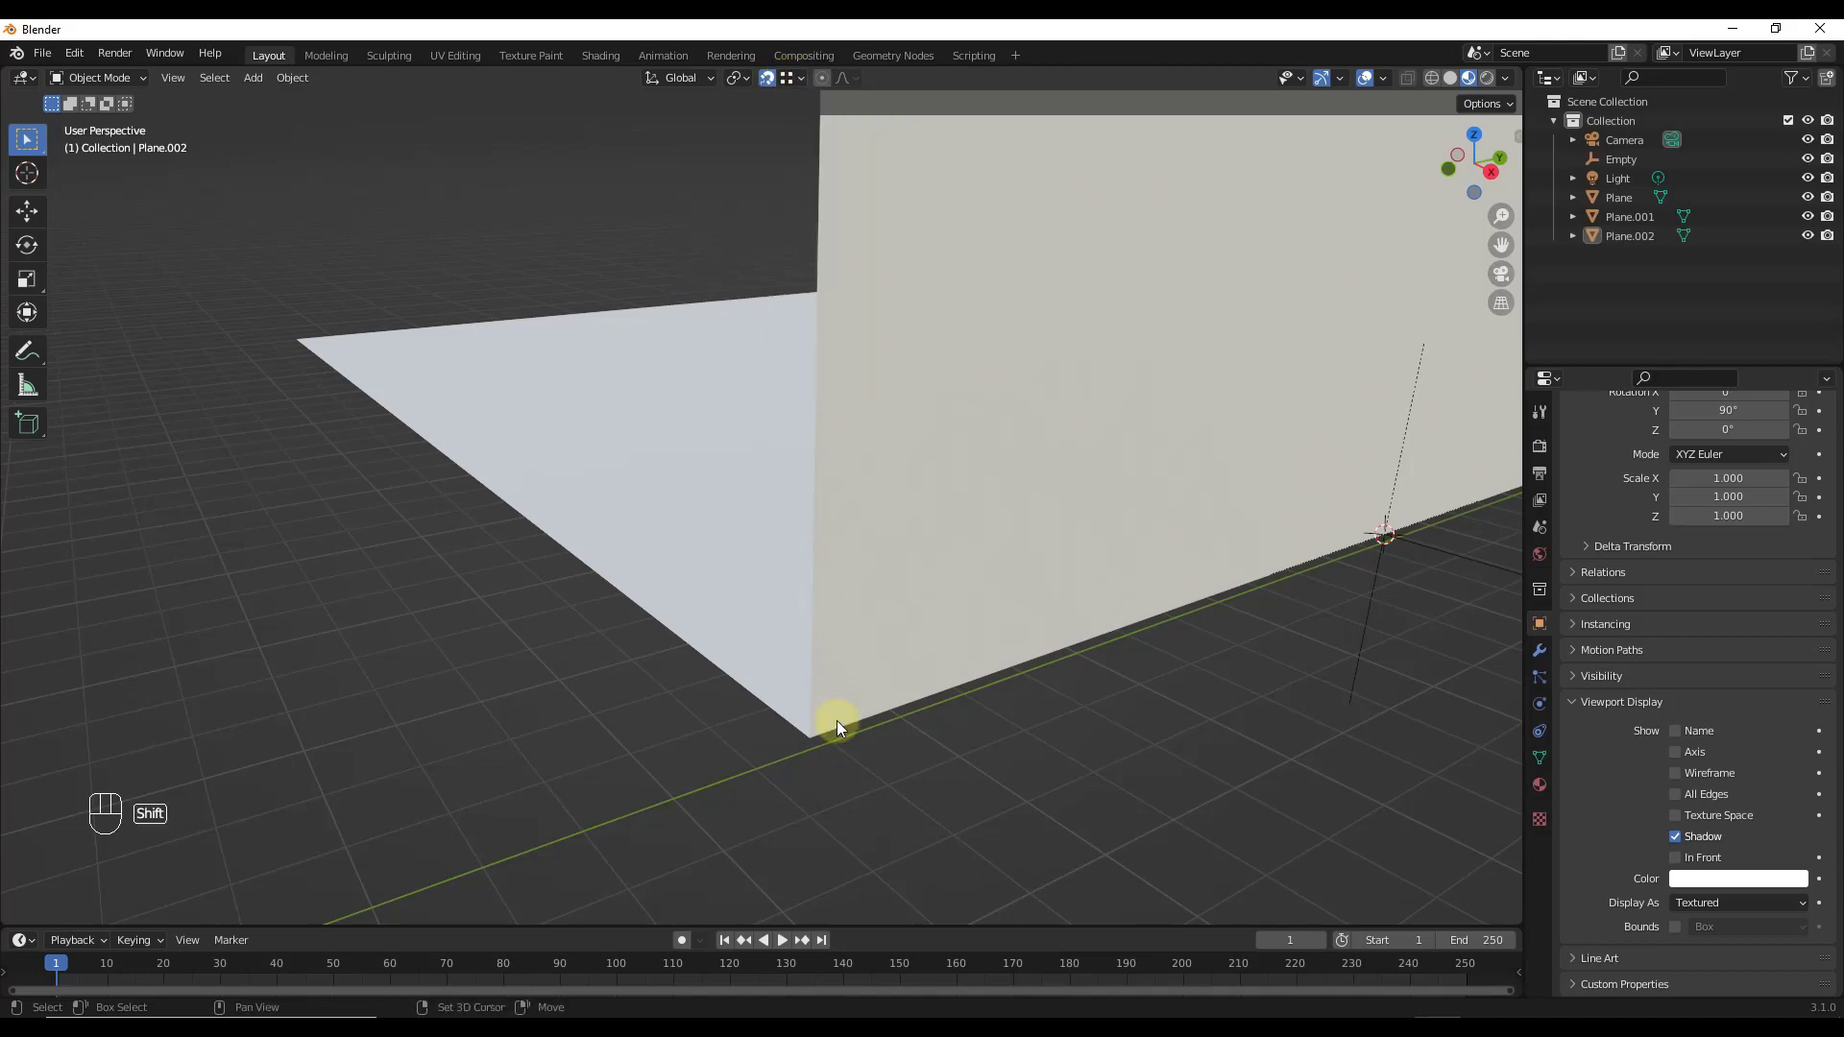
{"action": "right_click_drag", "start_coordinate": [836, 724], "coordinate": [816, 730], "text": "shift"}
{"action": "middle_click_drag", "start_coordinate": [844, 720], "coordinate": [789, 676]}
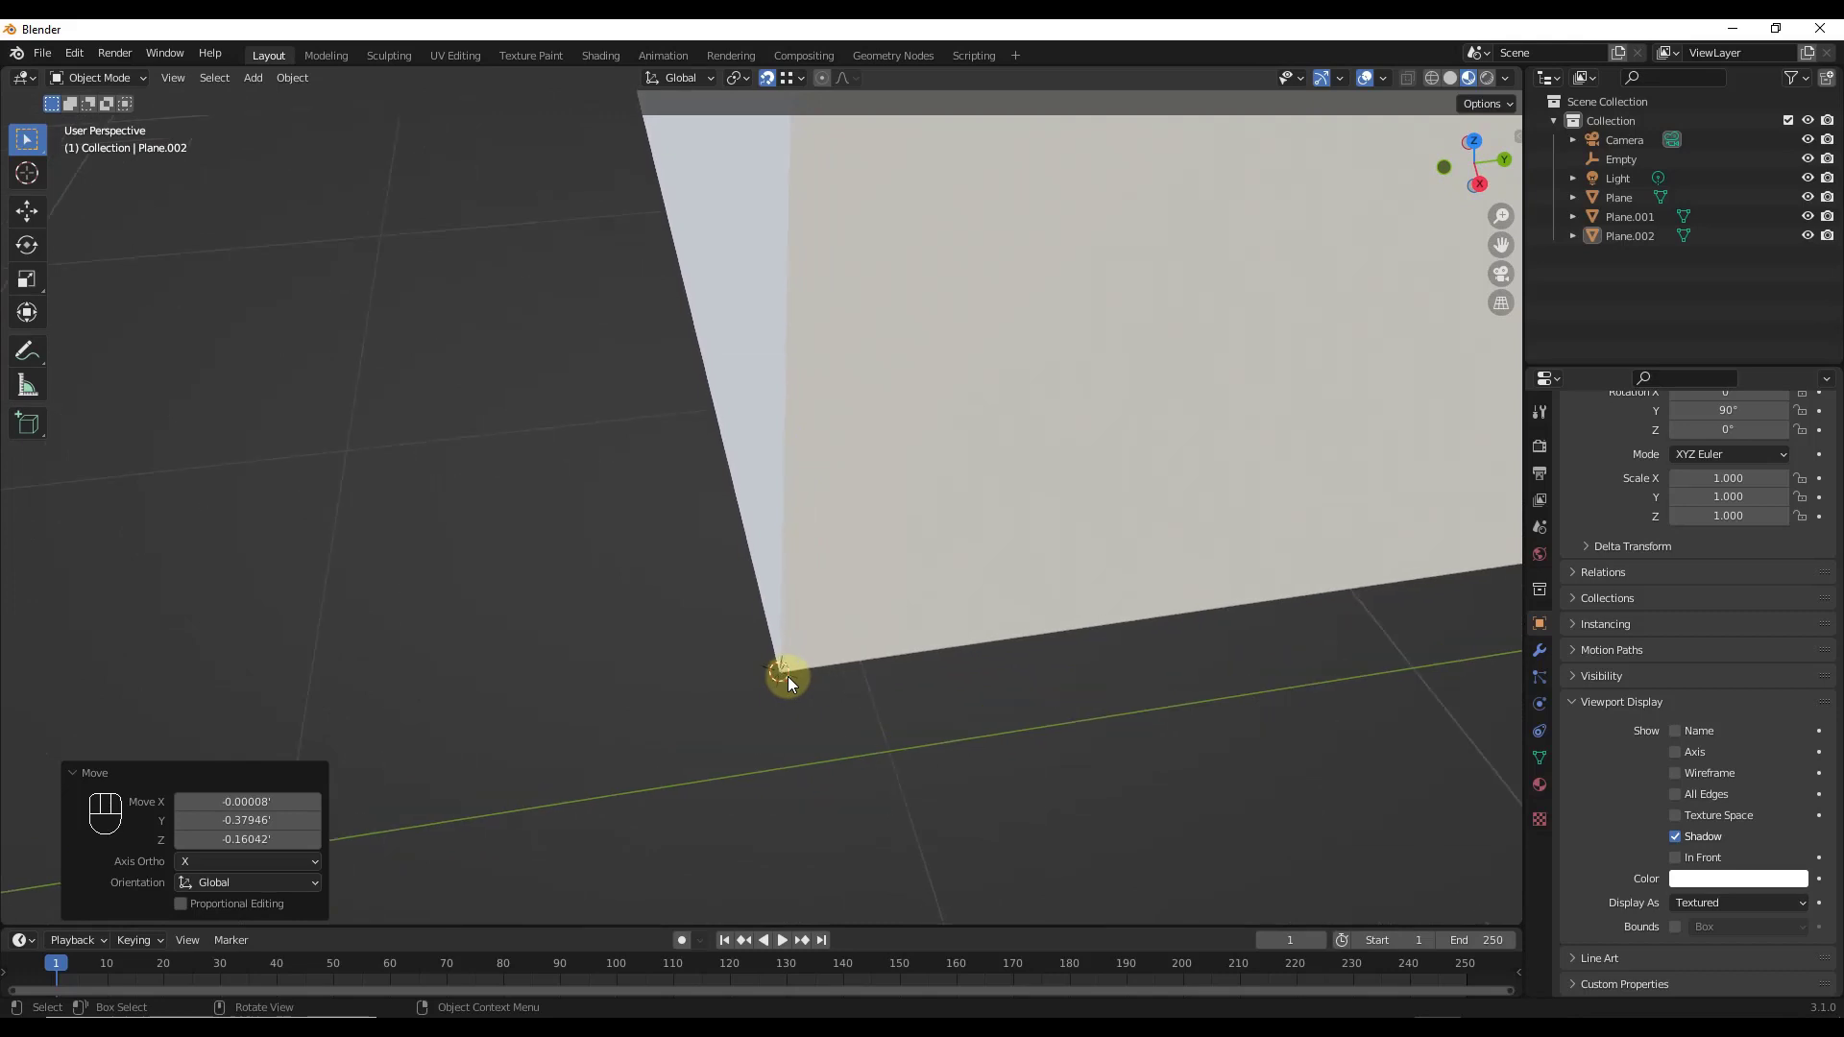
Step: Add a mesh plane with a size of 0.146' at the 3D cursor
{"action": "key", "text": "shift+a"}
{"action": "mouse_move", "coordinate": [712, 485]}
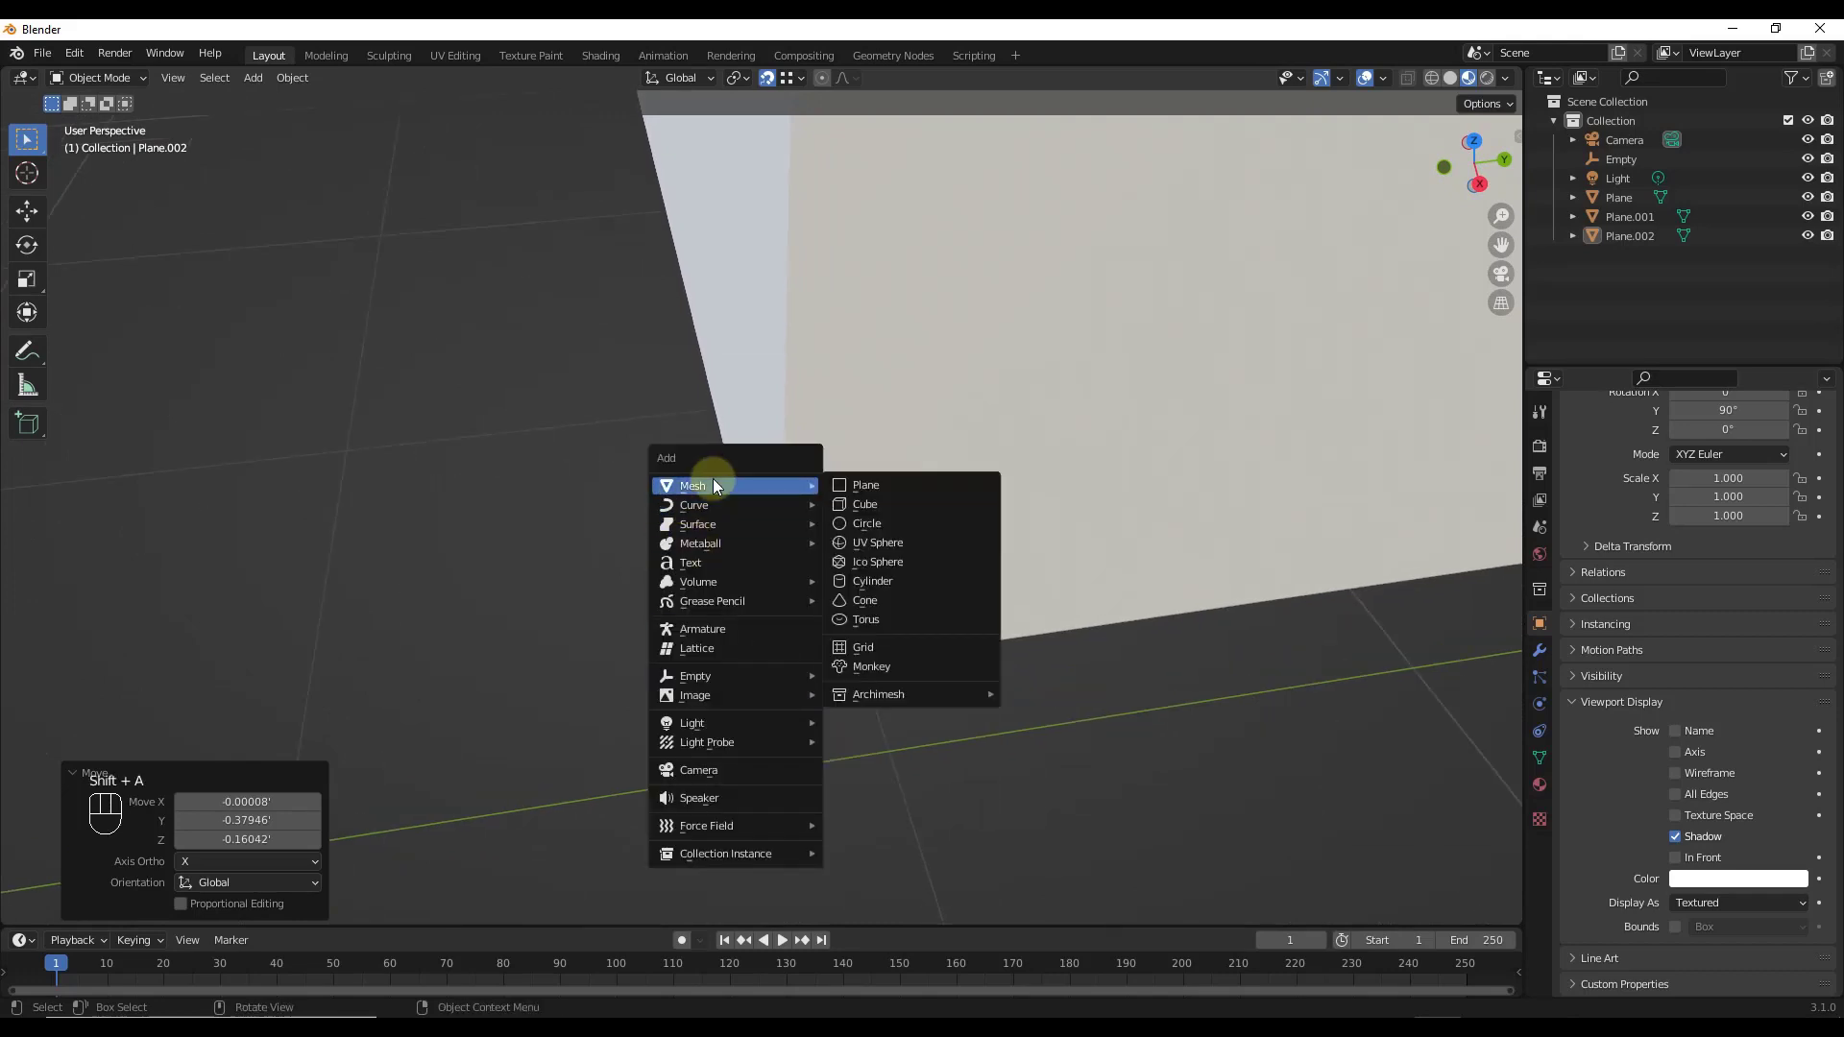
{"action": "left_click", "coordinate": [894, 488]}
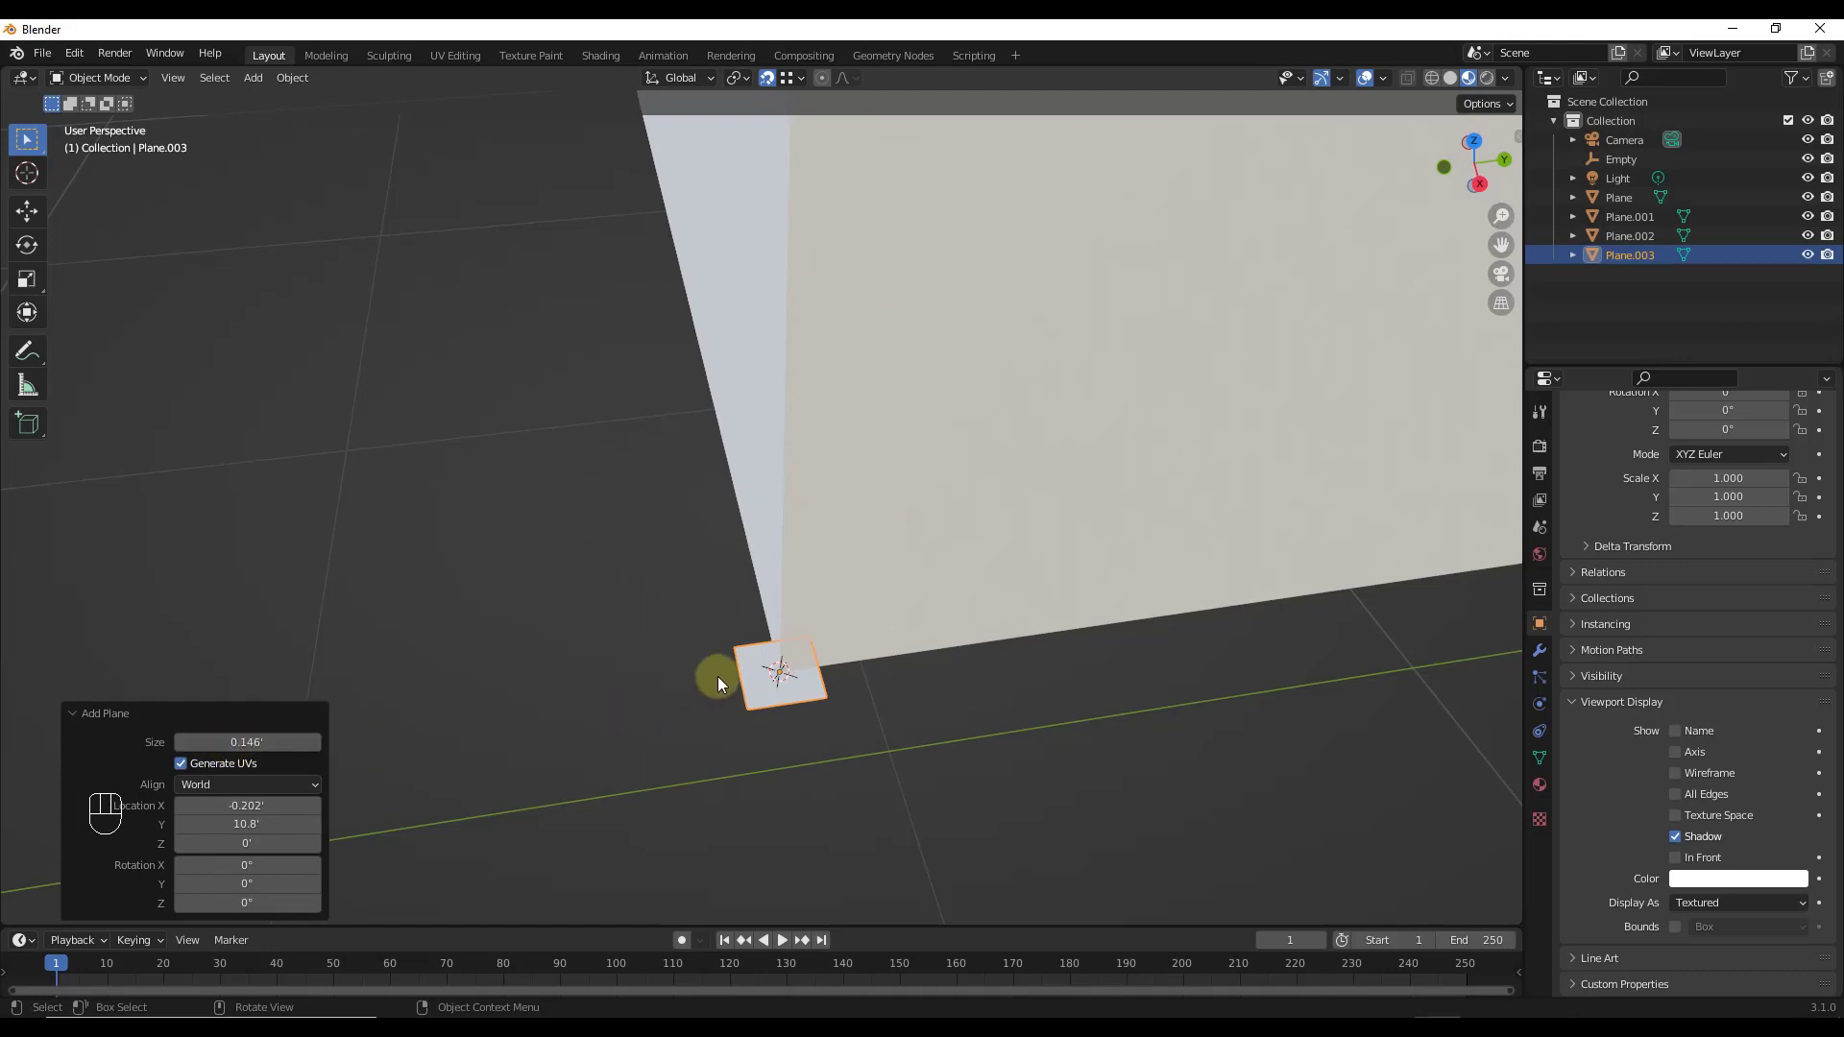
{"action": "left_click_drag", "start_coordinate": [251, 740], "coordinate": [251, 739]}
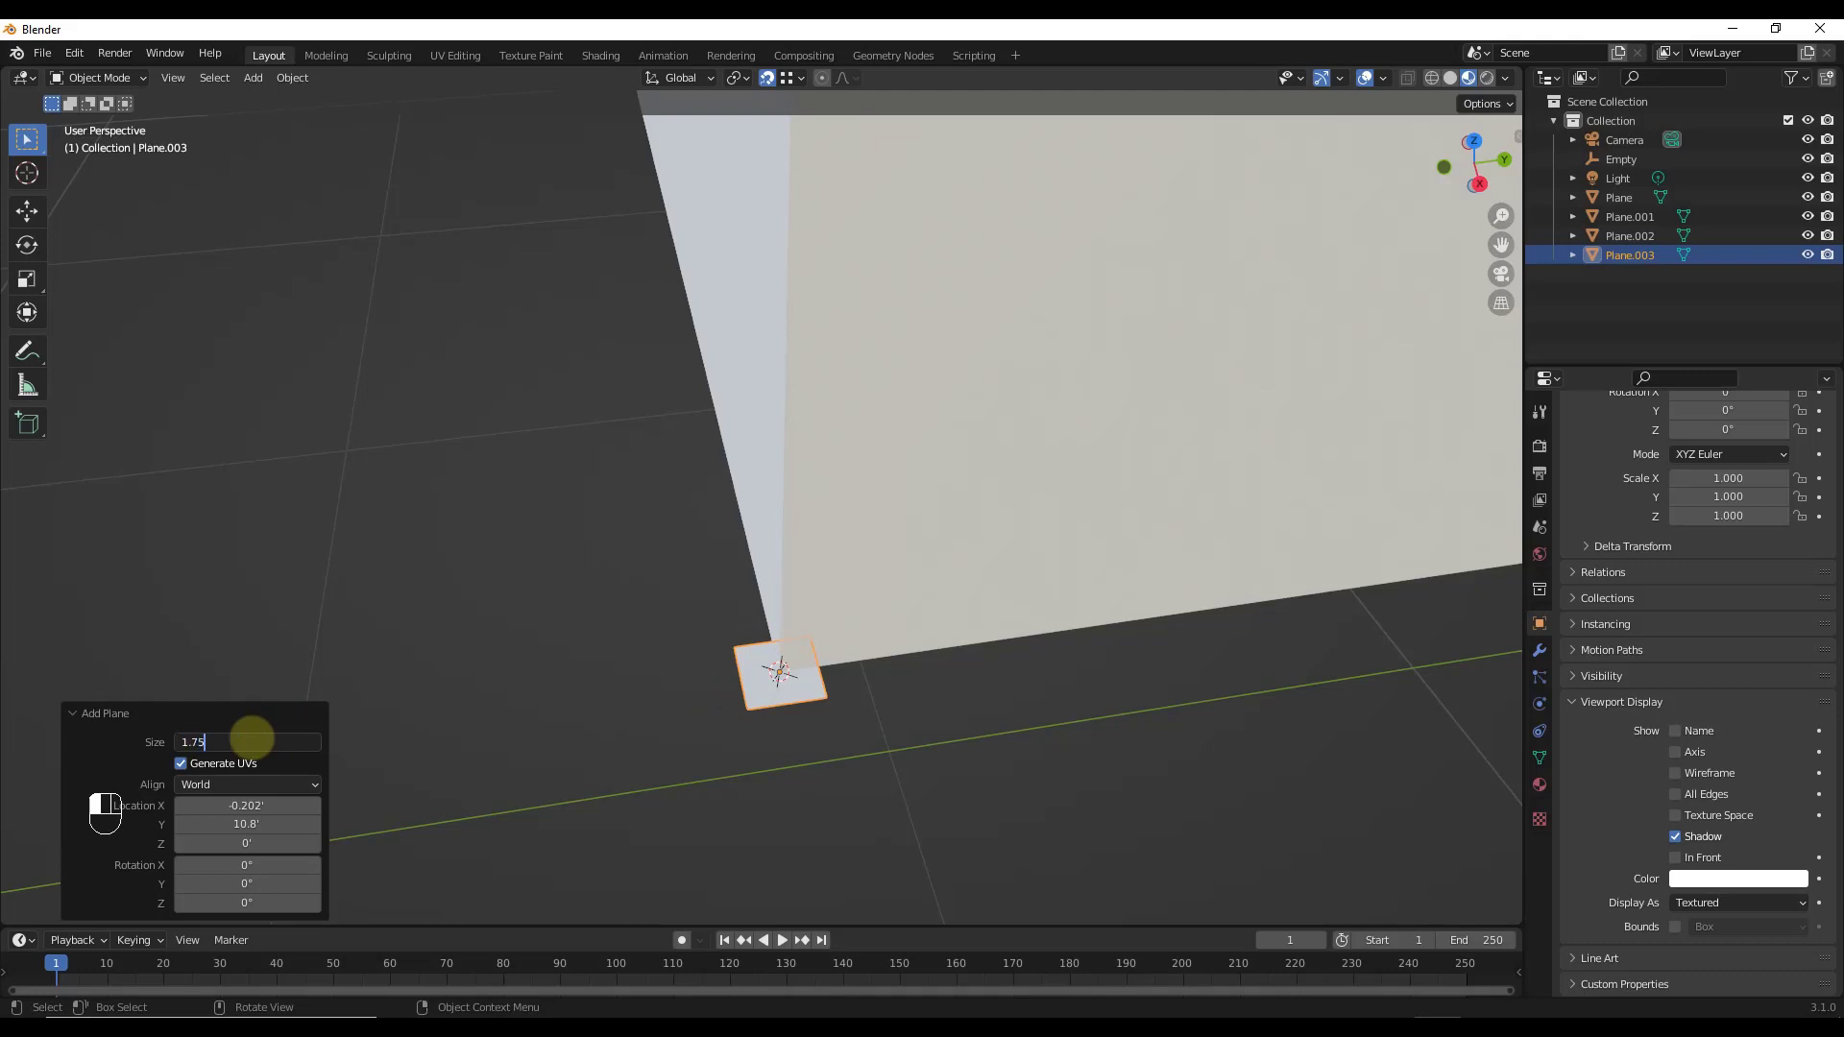
{"action": "key", "text": "Escape"}
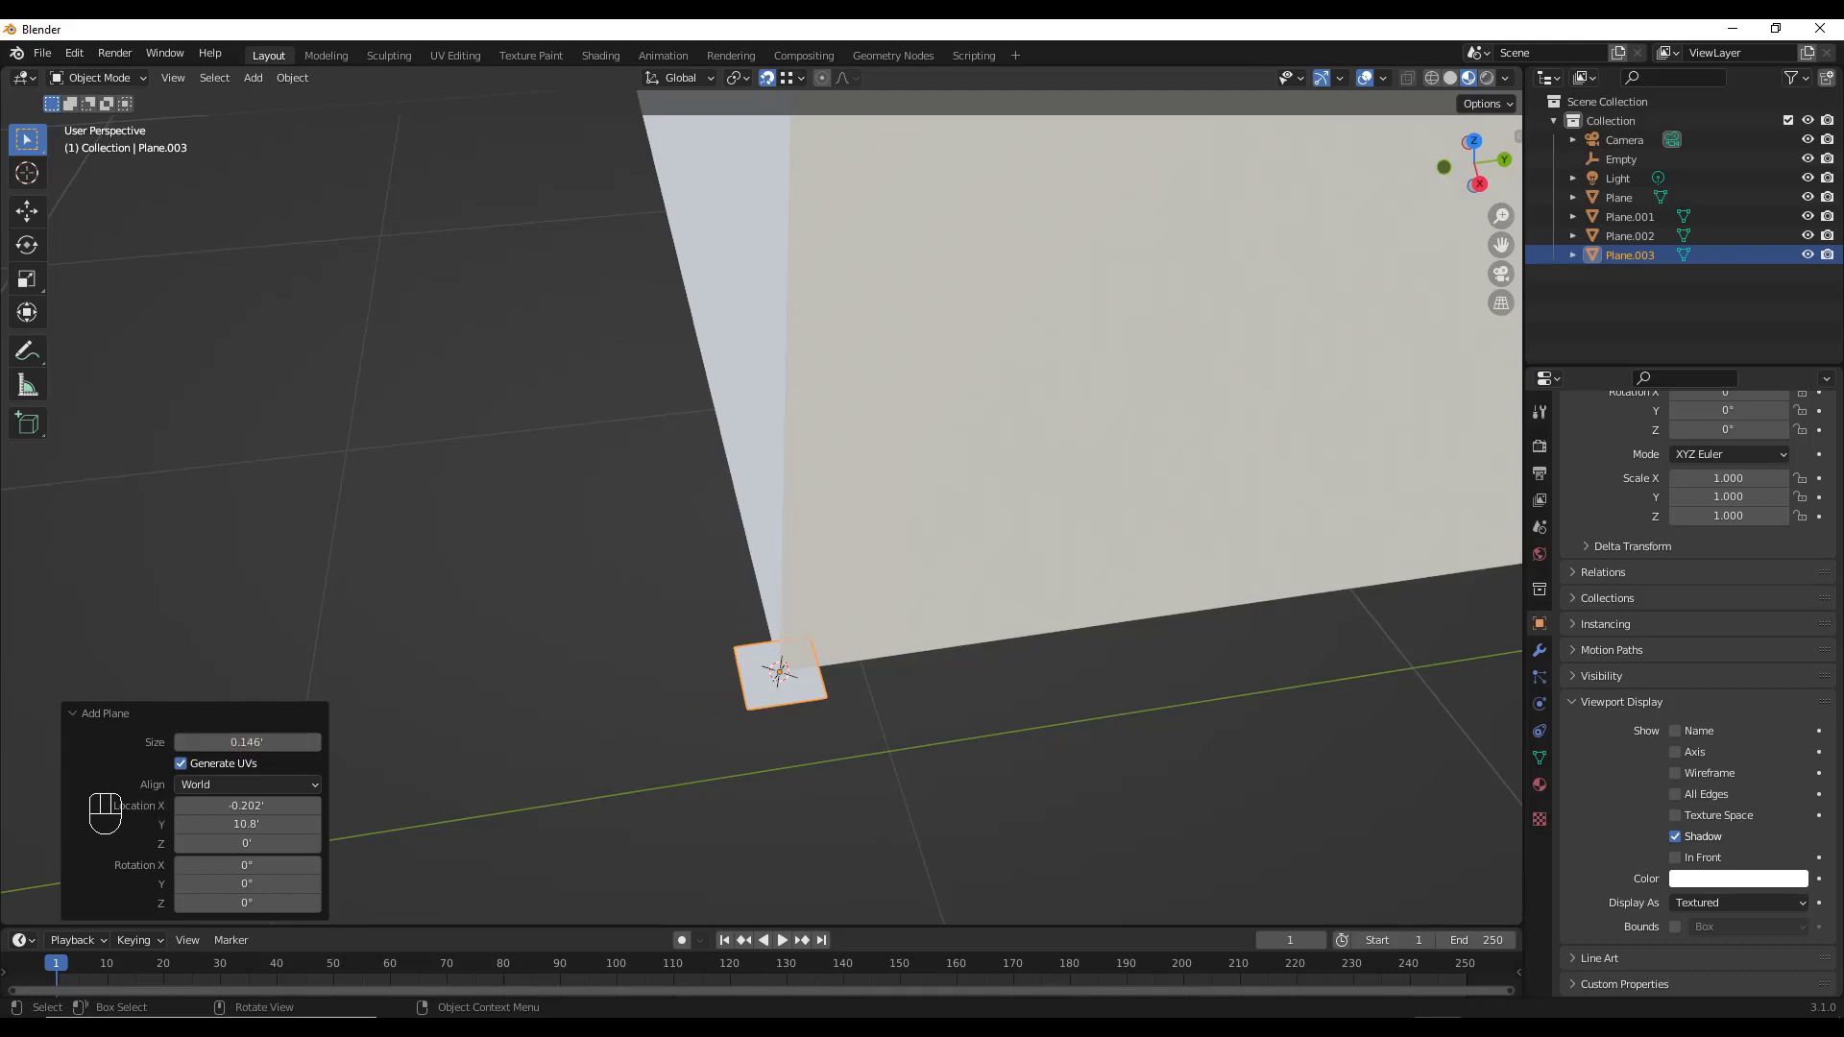
Step: In top wireframe view, move the small plane's left edge about 0.073' along X to the wall line at the 3D cursor
{"action": "left_click", "coordinate": [1470, 143]}
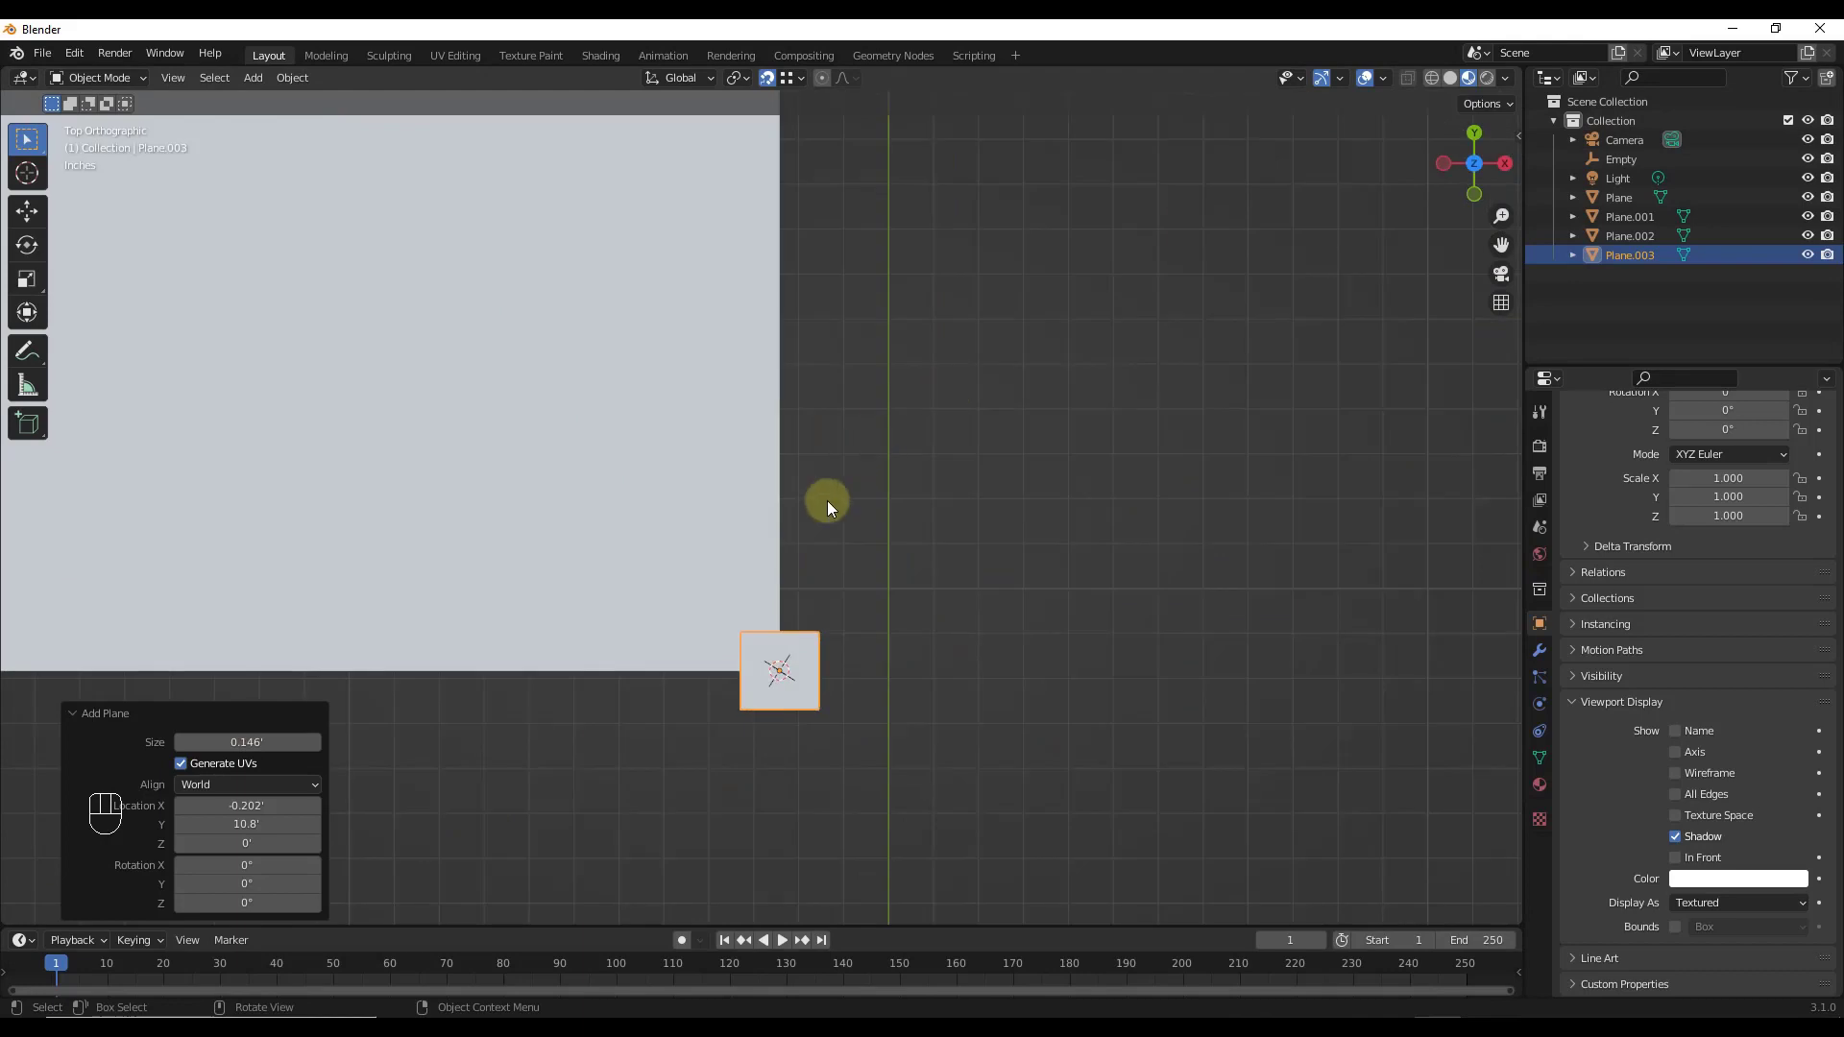
{"action": "key", "text": "z"}
{"action": "left_click", "coordinate": [594, 666]}
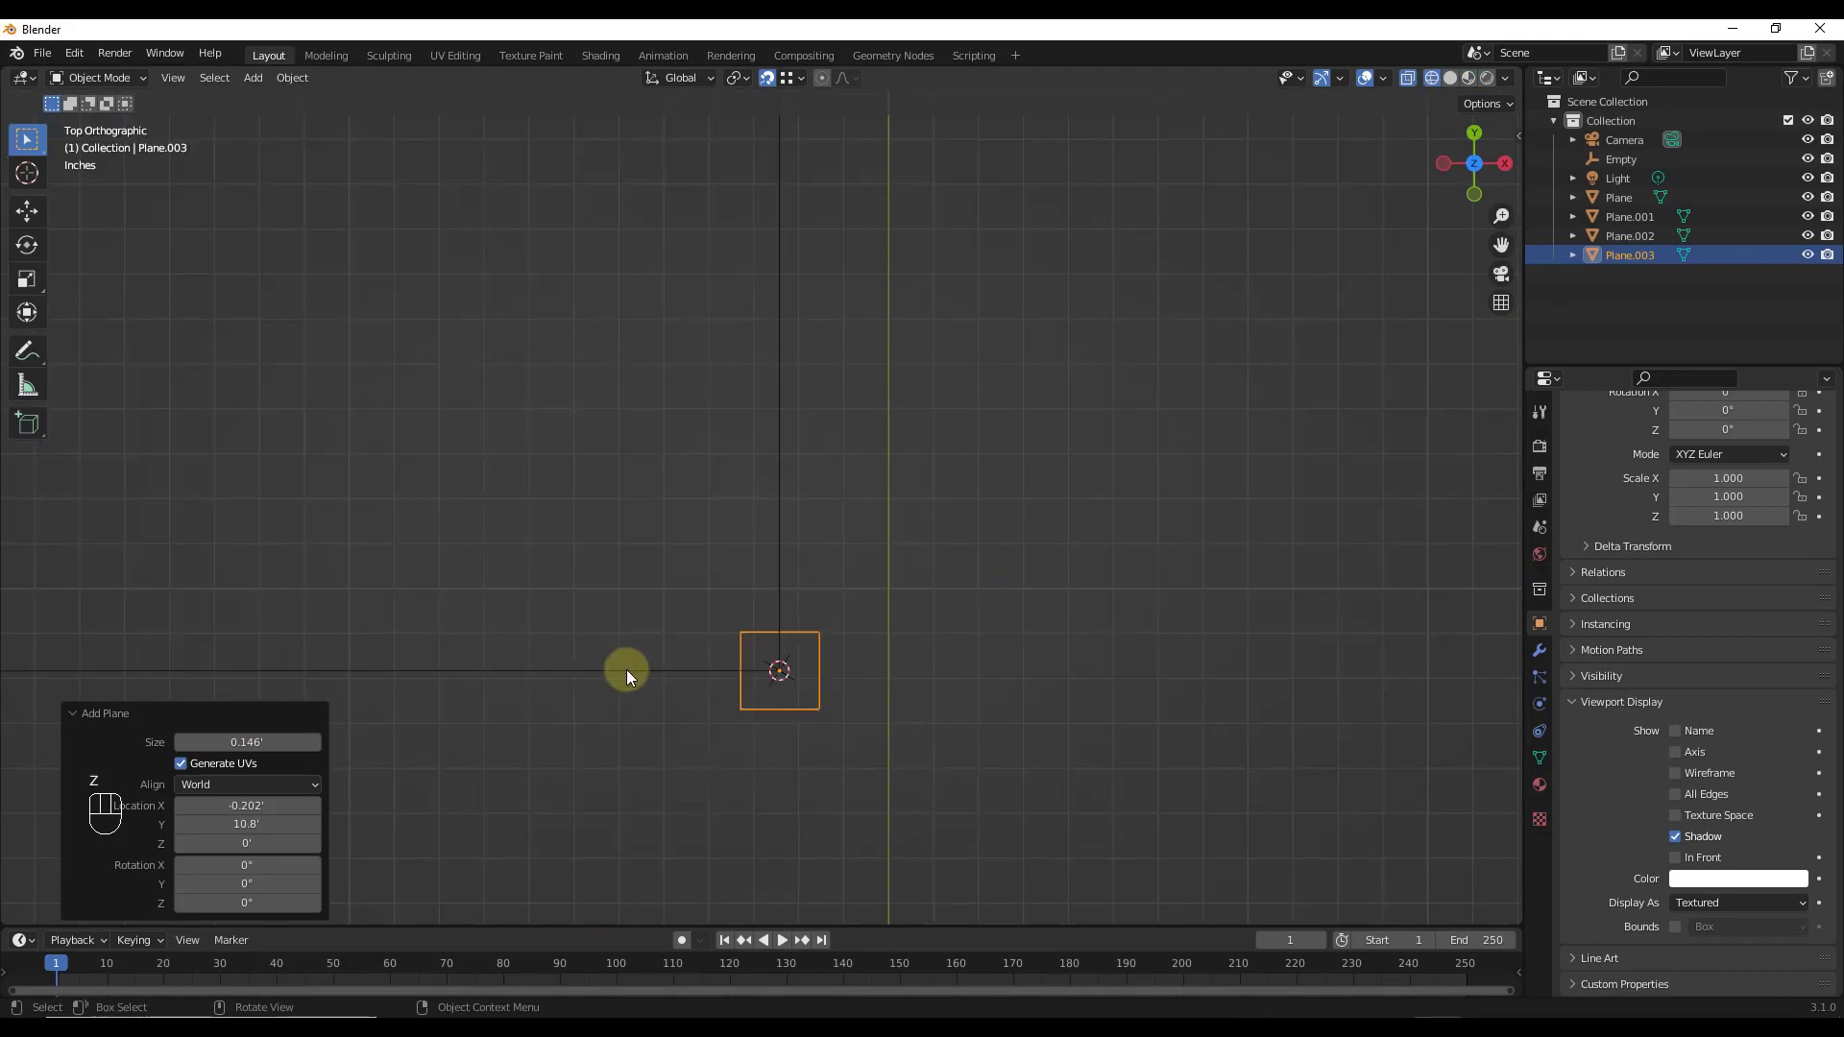
{"action": "key", "text": "z"}
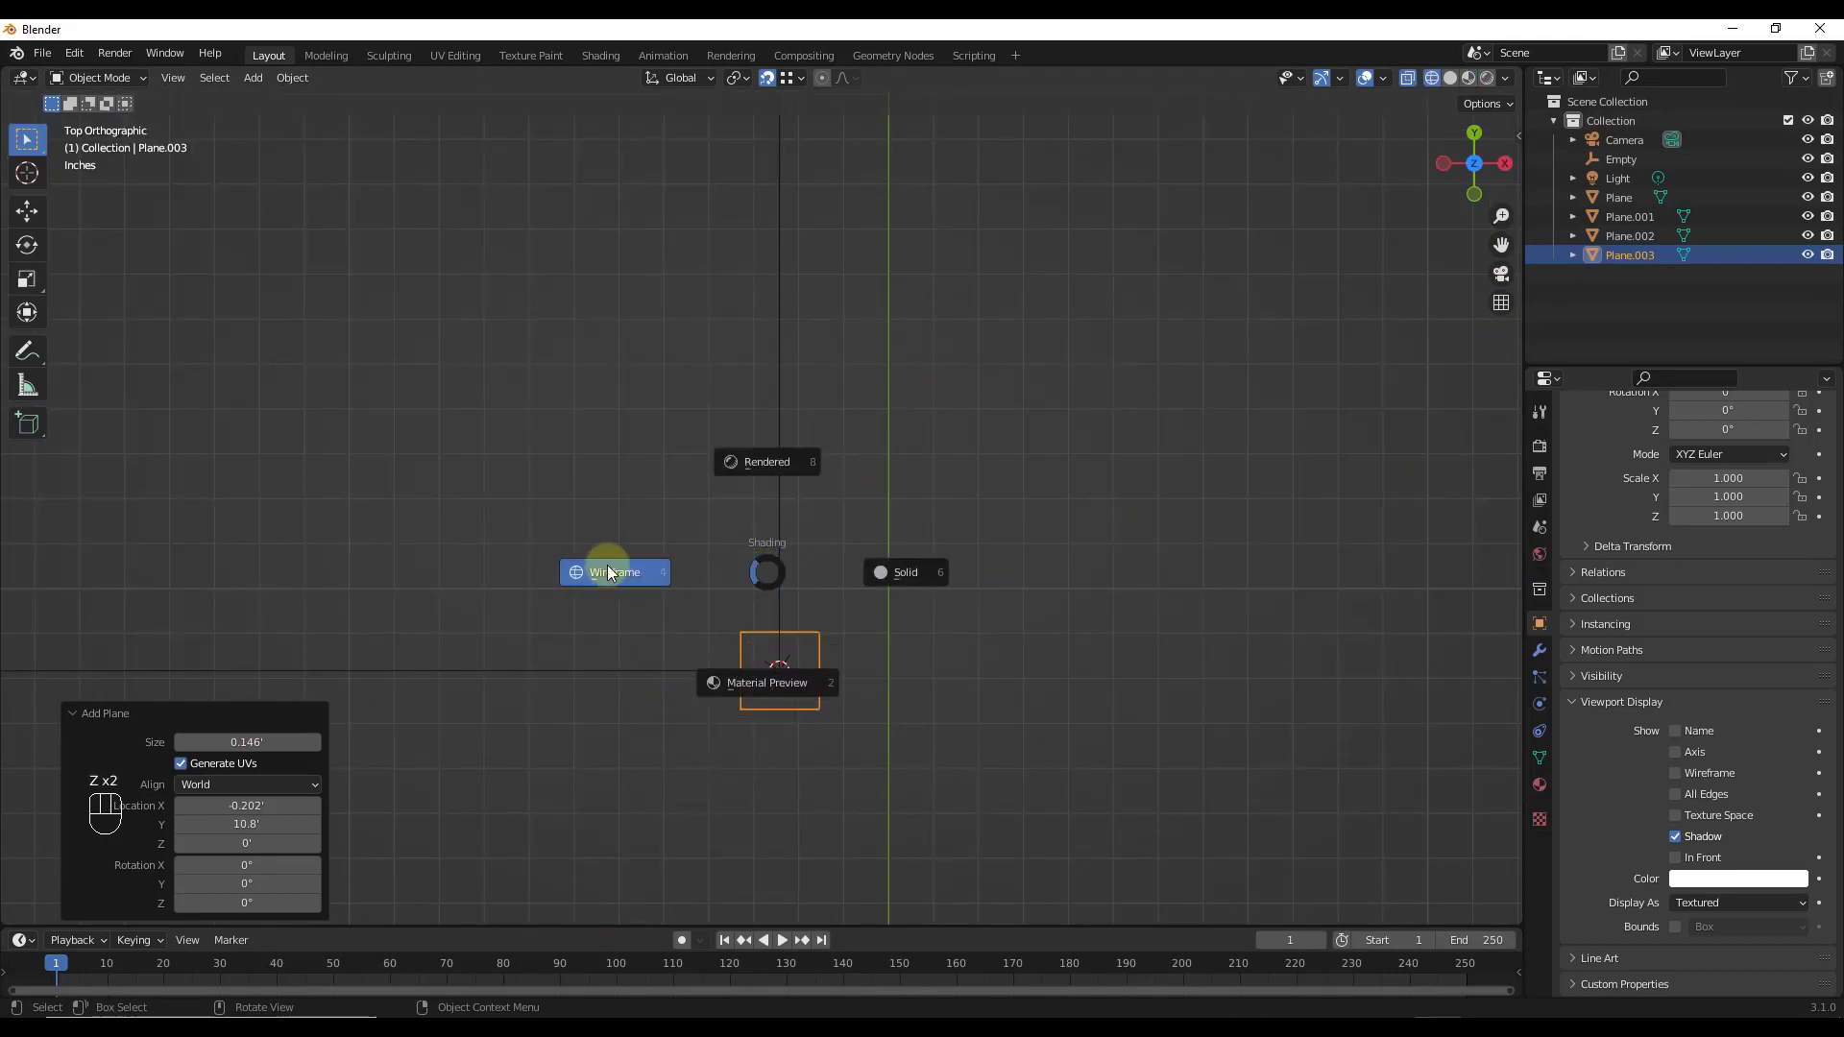
{"action": "left_click", "coordinate": [607, 573]}
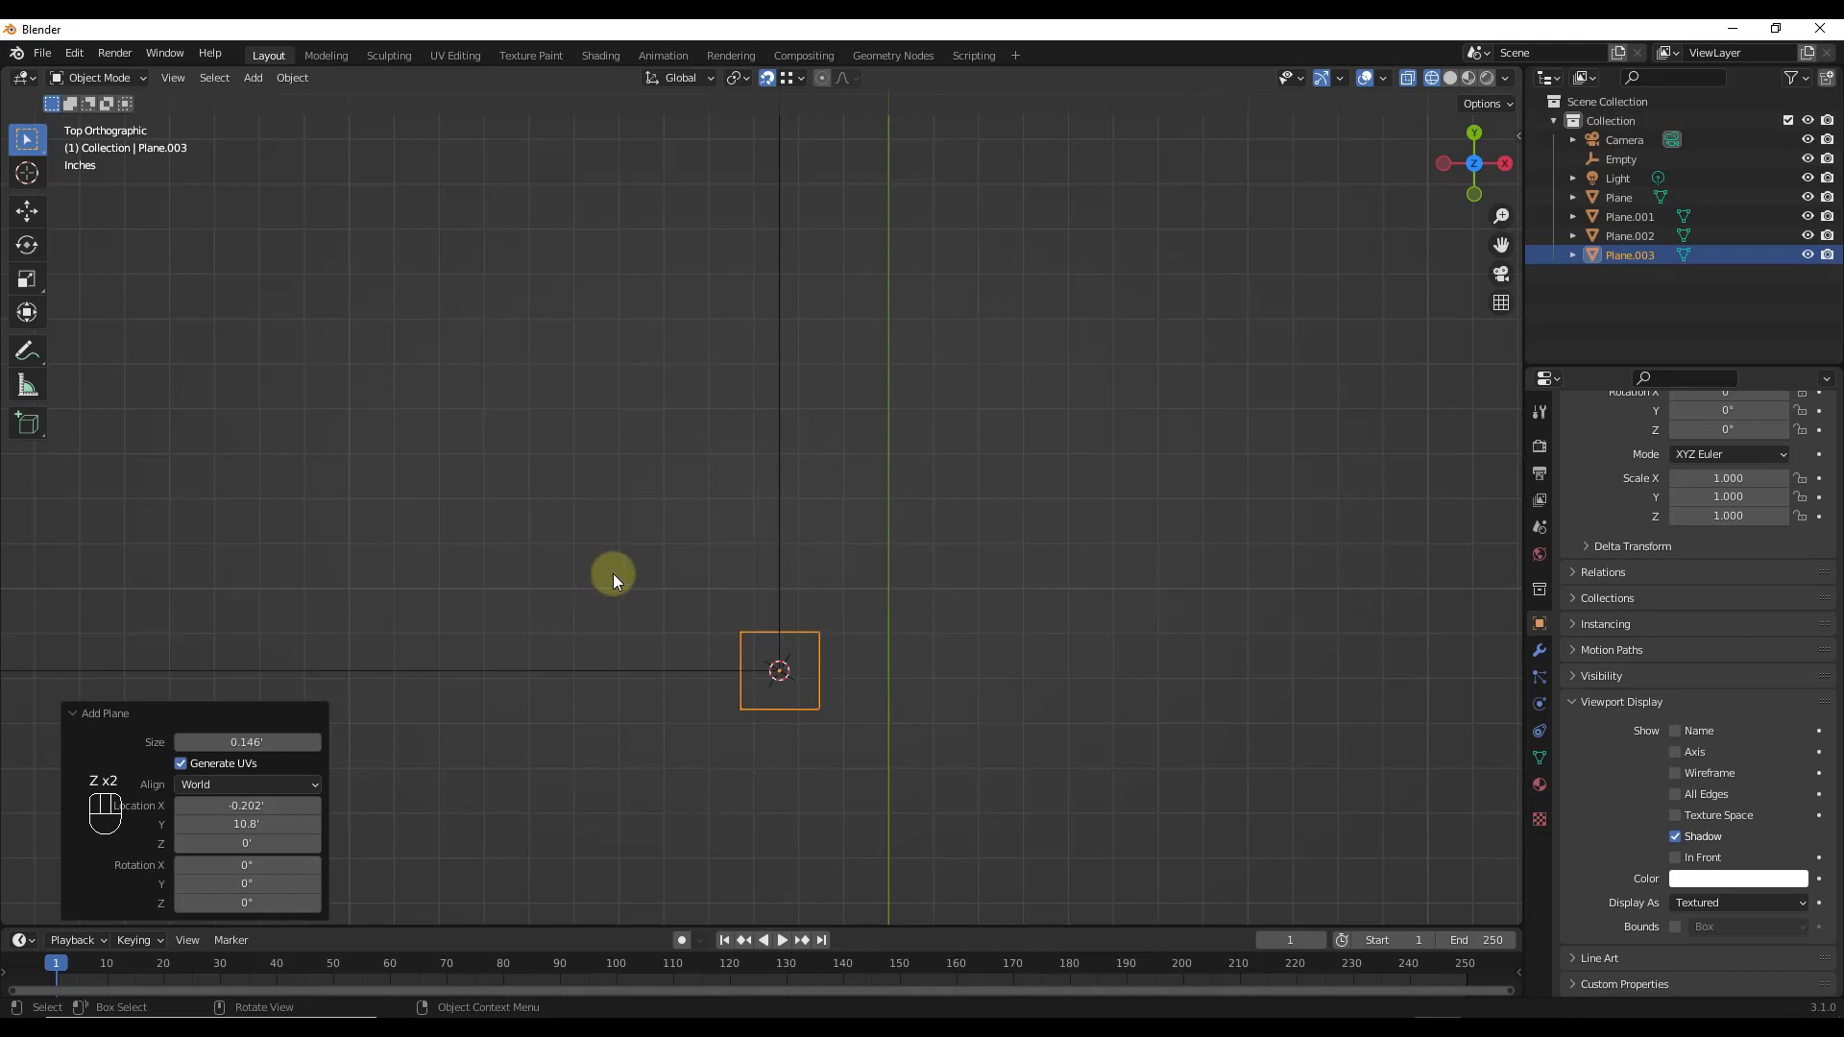
{"action": "key", "text": "Tab"}
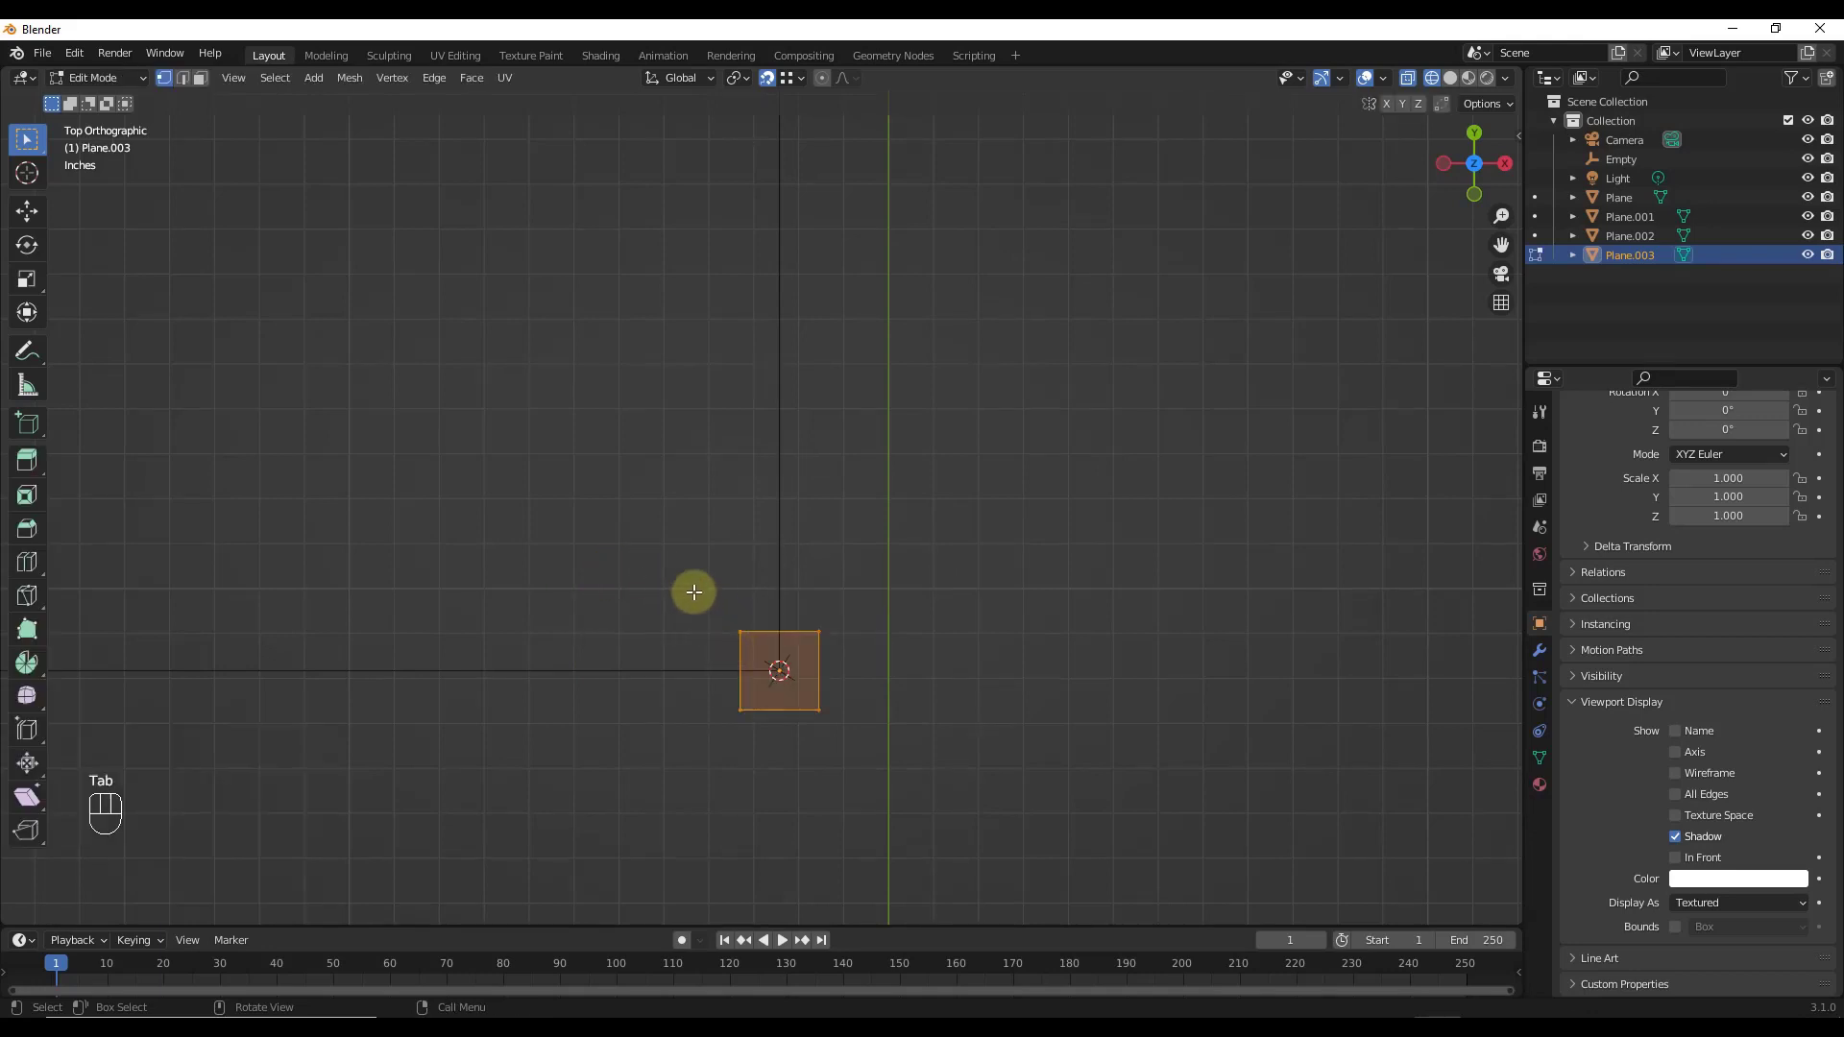
{"action": "left_click_drag", "start_coordinate": [694, 603], "coordinate": [753, 710]}
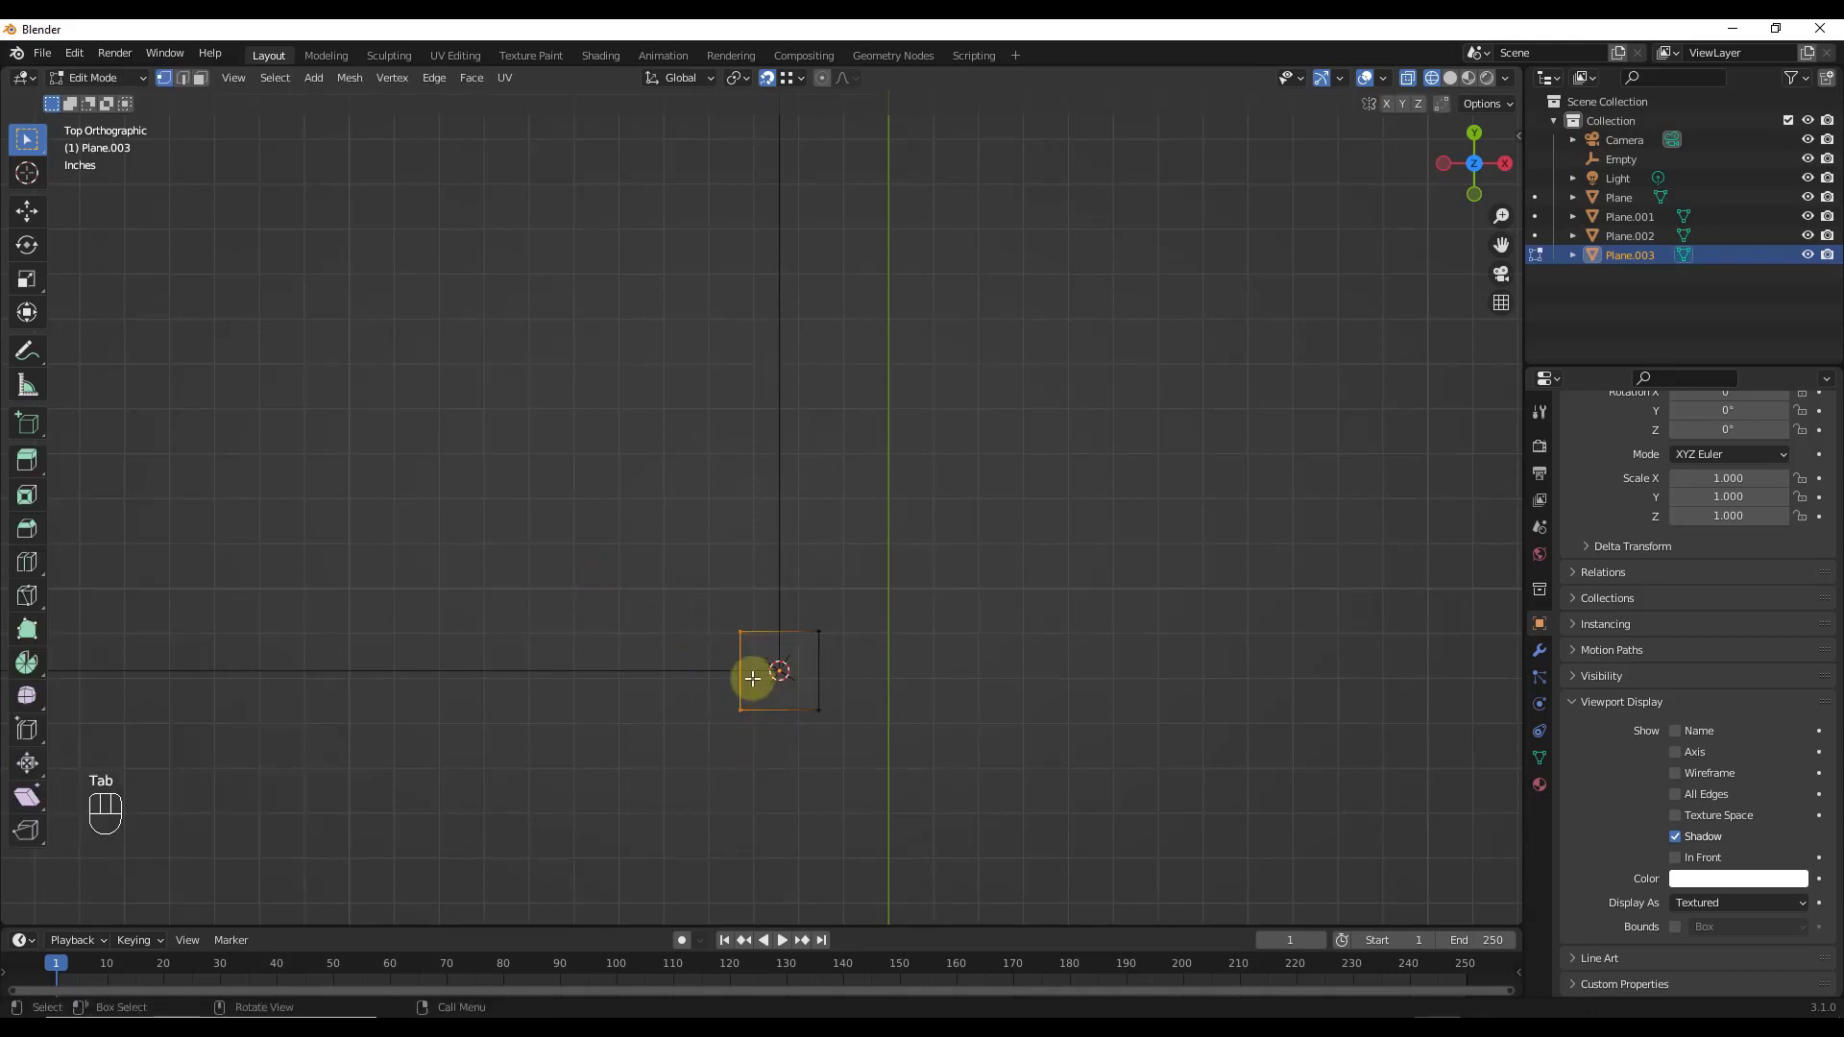
{"action": "key", "text": "g"}
{"action": "key", "text": "y"}
{"action": "key", "text": "x"}
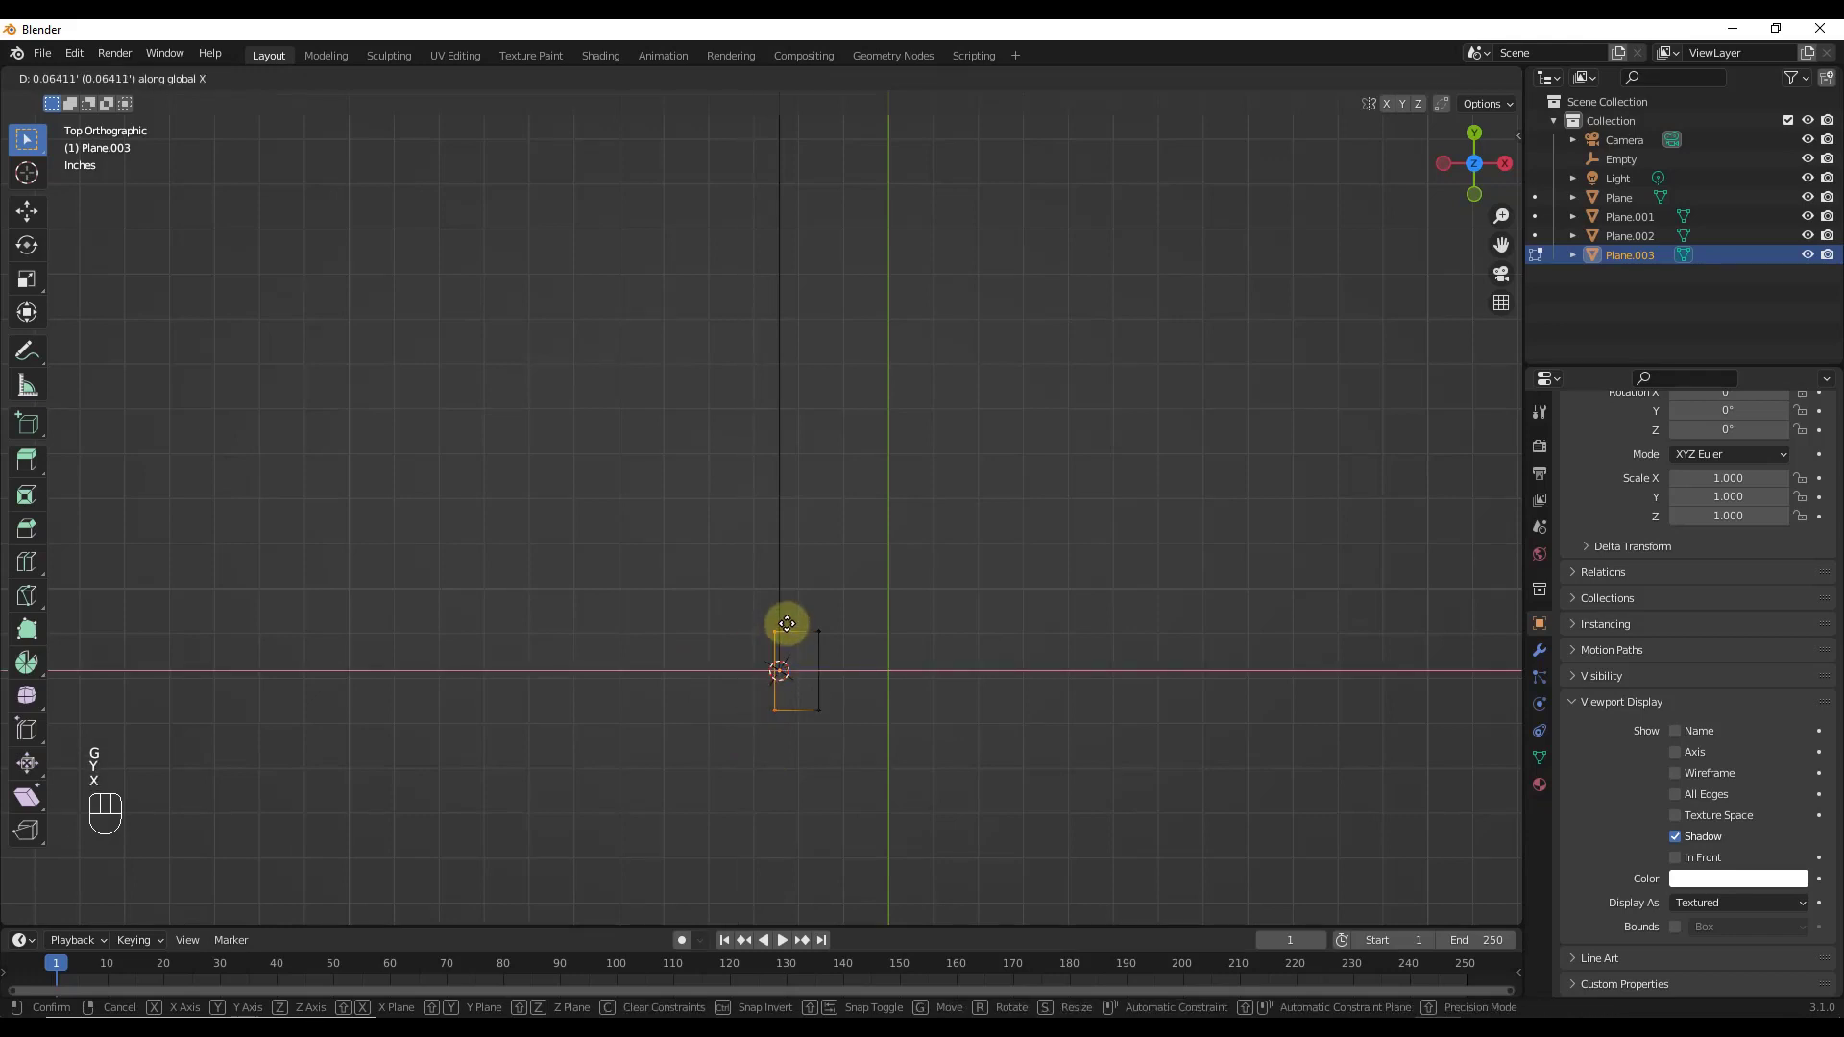
{"action": "left_click", "coordinate": [788, 648]}
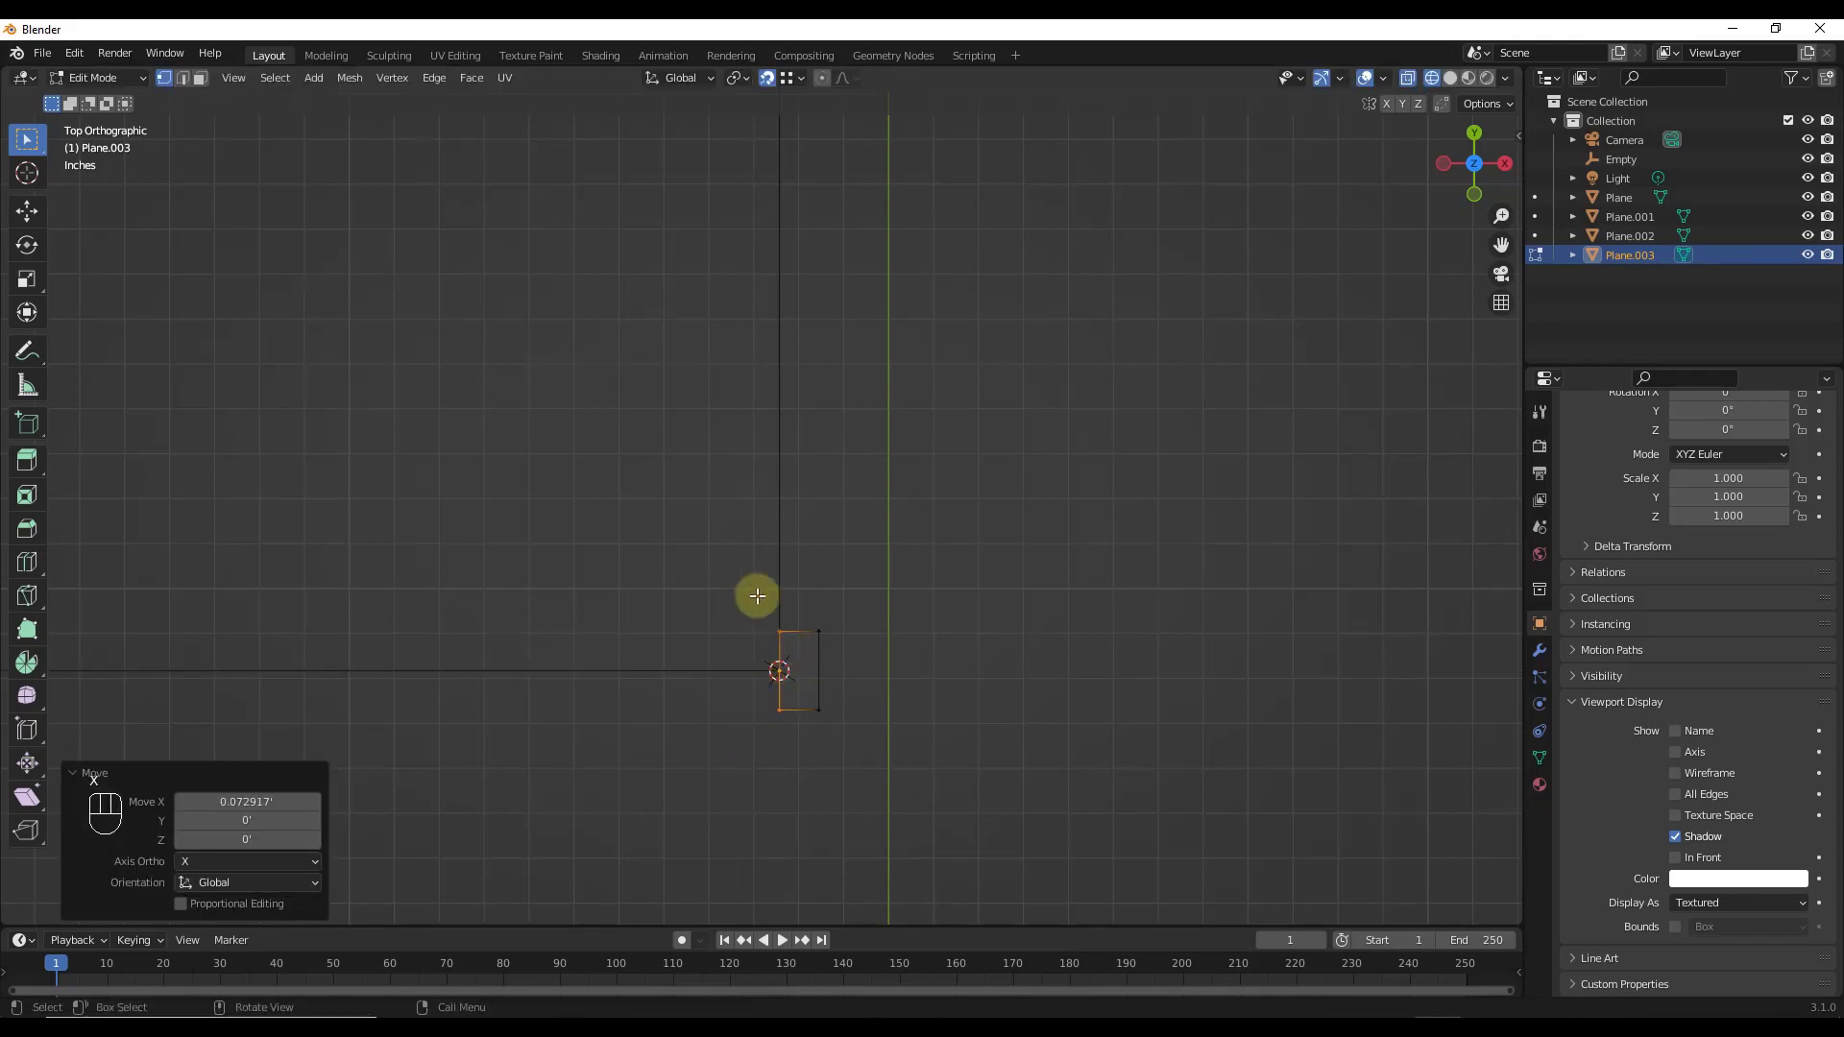
Step: Select the entire small plane and move it about 0.10' along Y, just inside the gable wall's corner
{"action": "left_click_drag", "start_coordinate": [751, 596], "coordinate": [914, 808]}
{"action": "key", "text": "g"}
{"action": "key", "text": "z"}
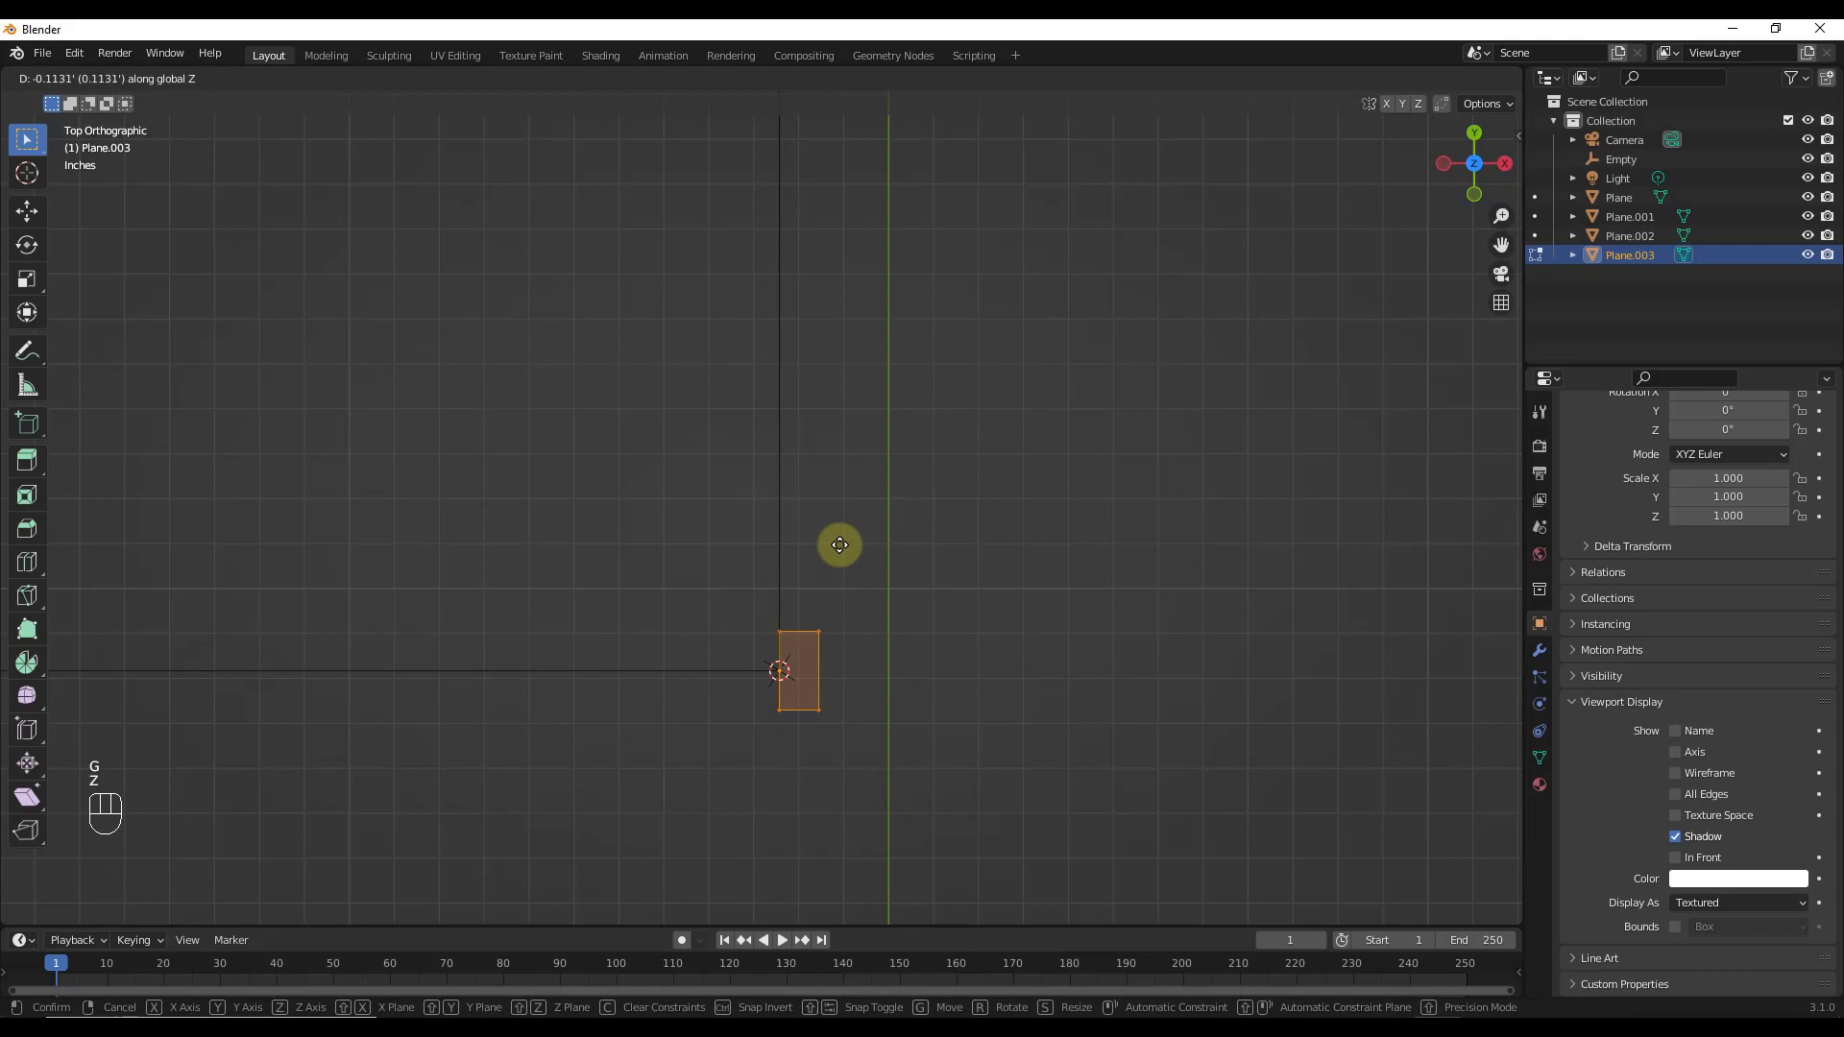
{"action": "key", "text": "y"}
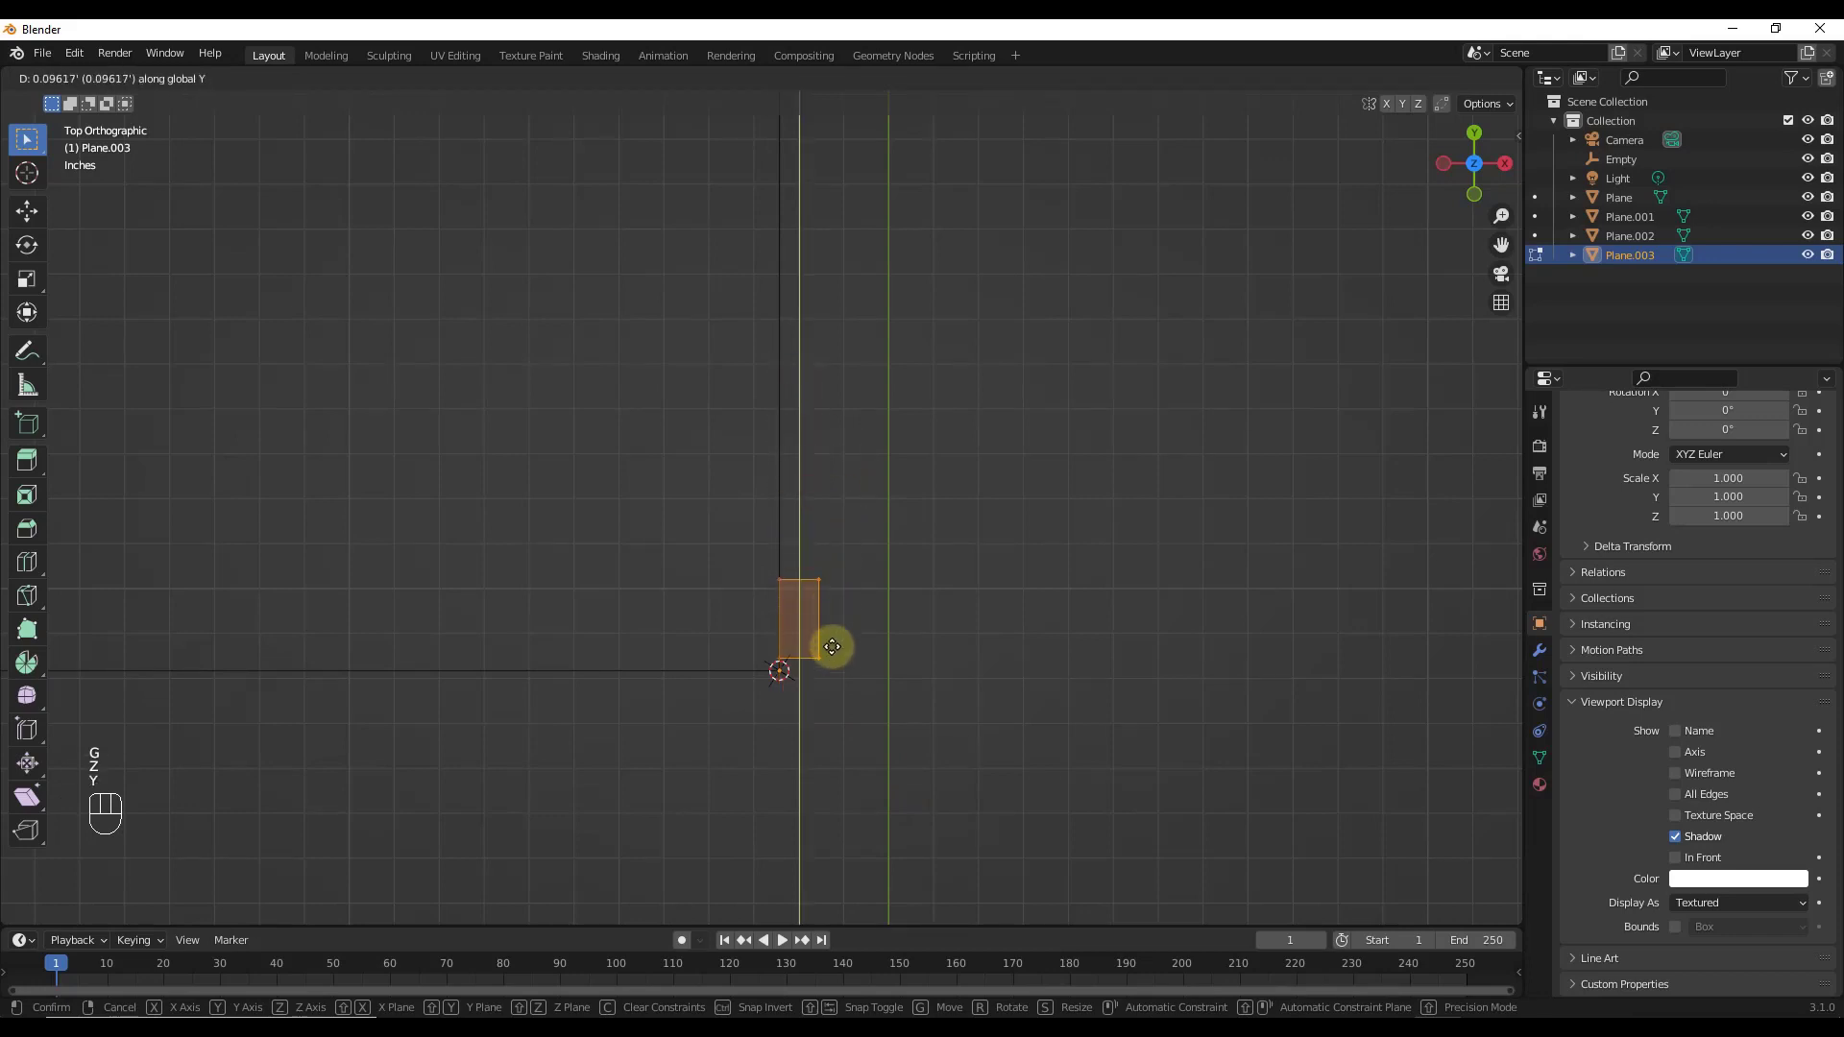
{"action": "left_click", "coordinate": [829, 654]}
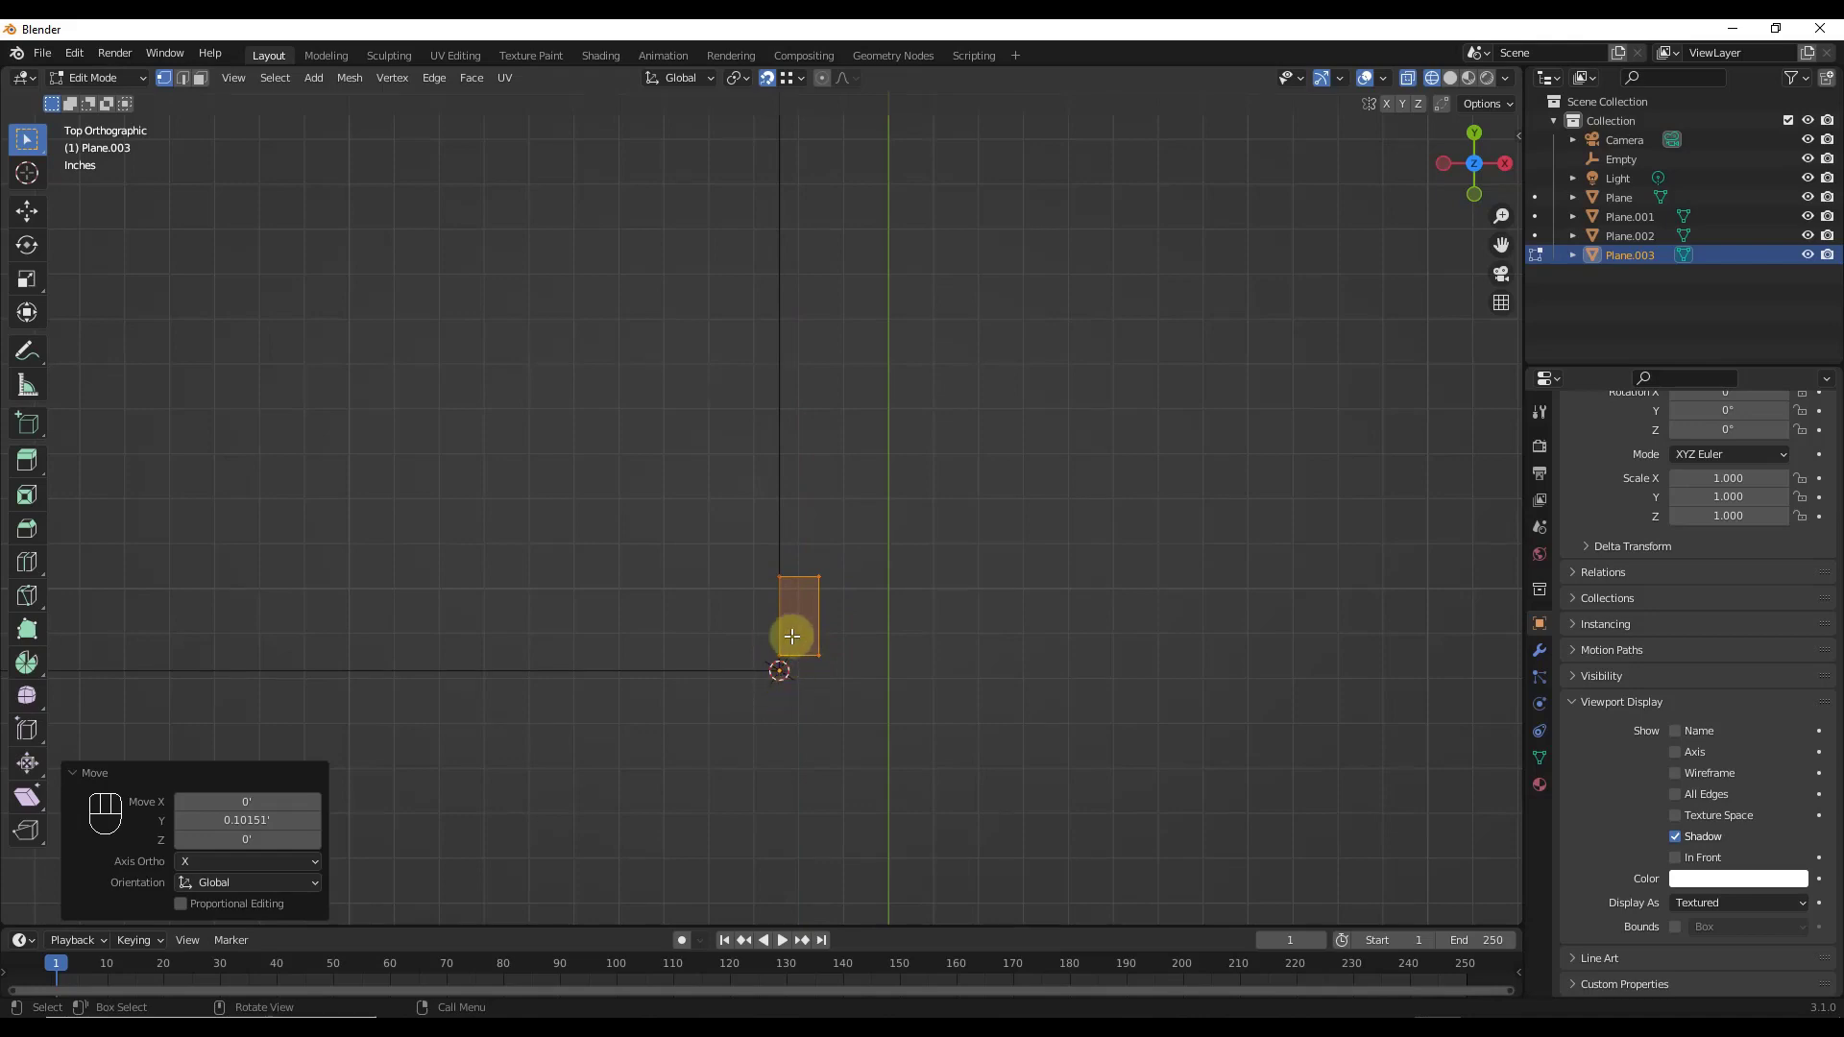
Step: Extrude the small plane about 25.8' upward, past the height of the gable peak, and return to object mode
{"action": "middle_click_drag", "start_coordinate": [765, 658], "coordinate": [787, 628]}
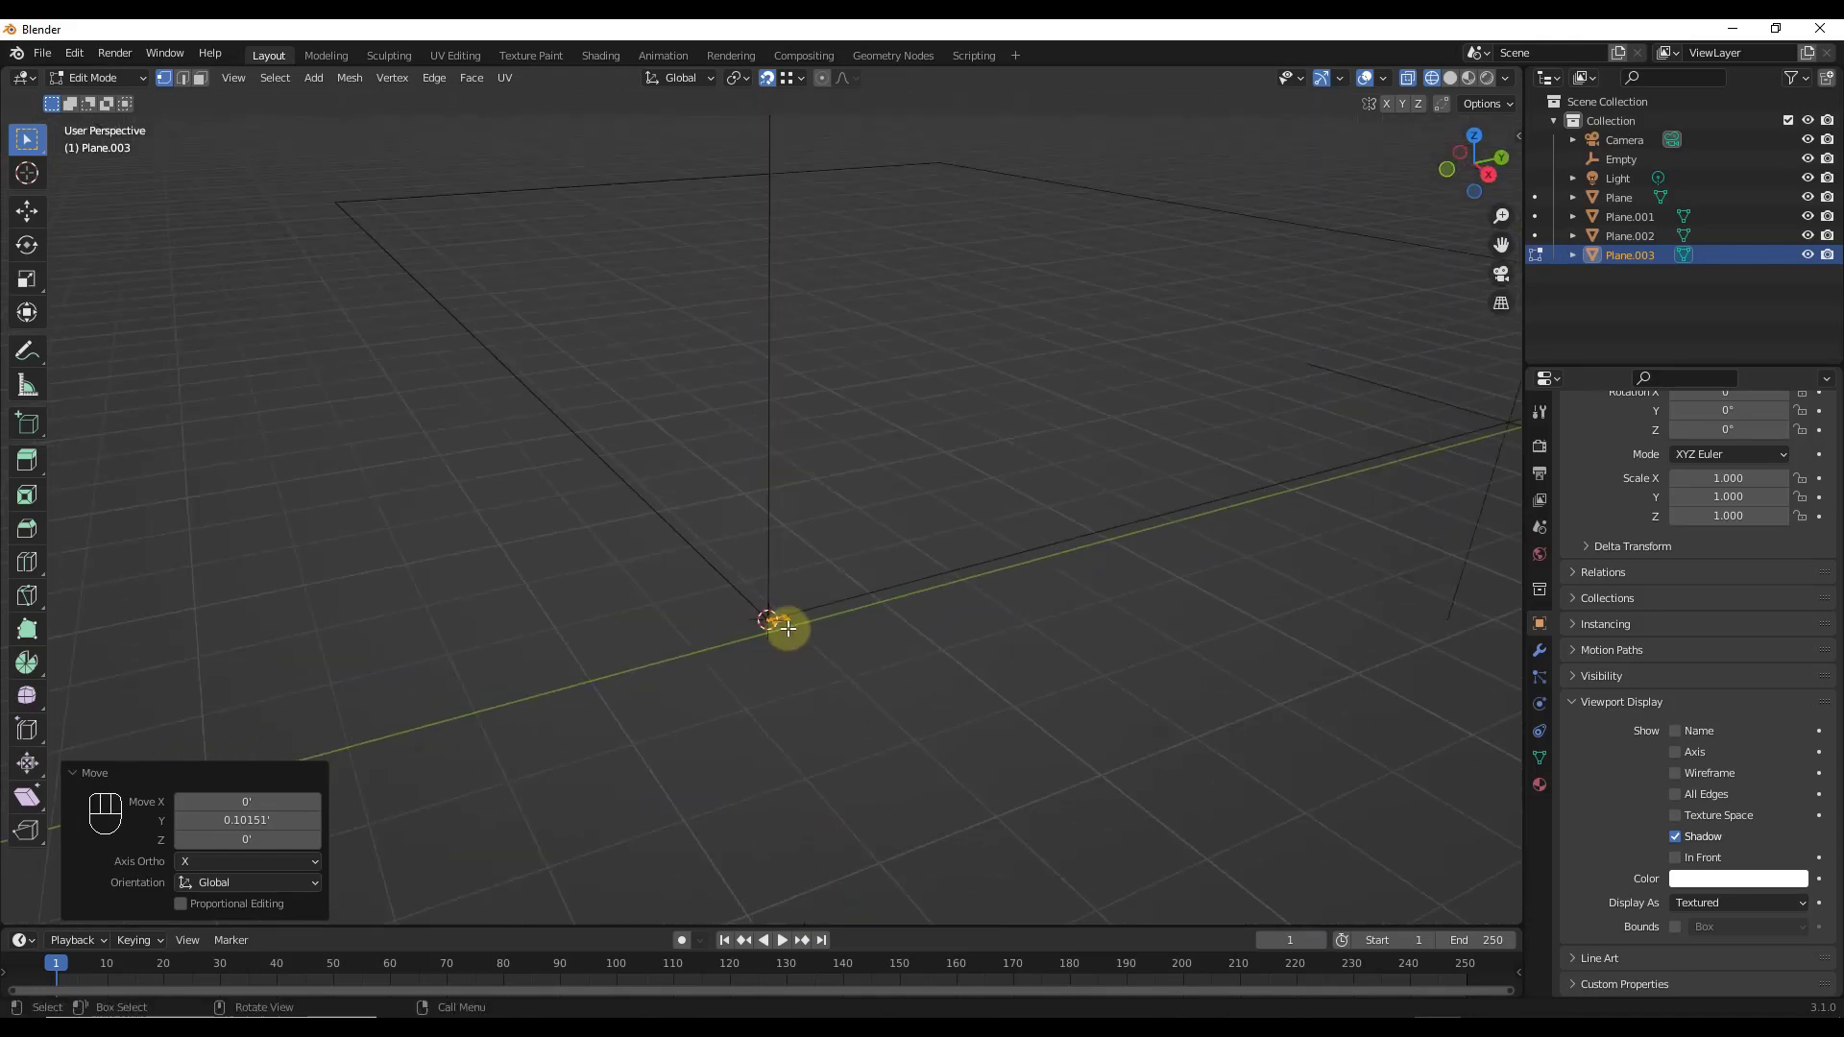
{"action": "scroll", "coordinate": [788, 628], "scroll_direction": "down", "scroll_amount": 6}
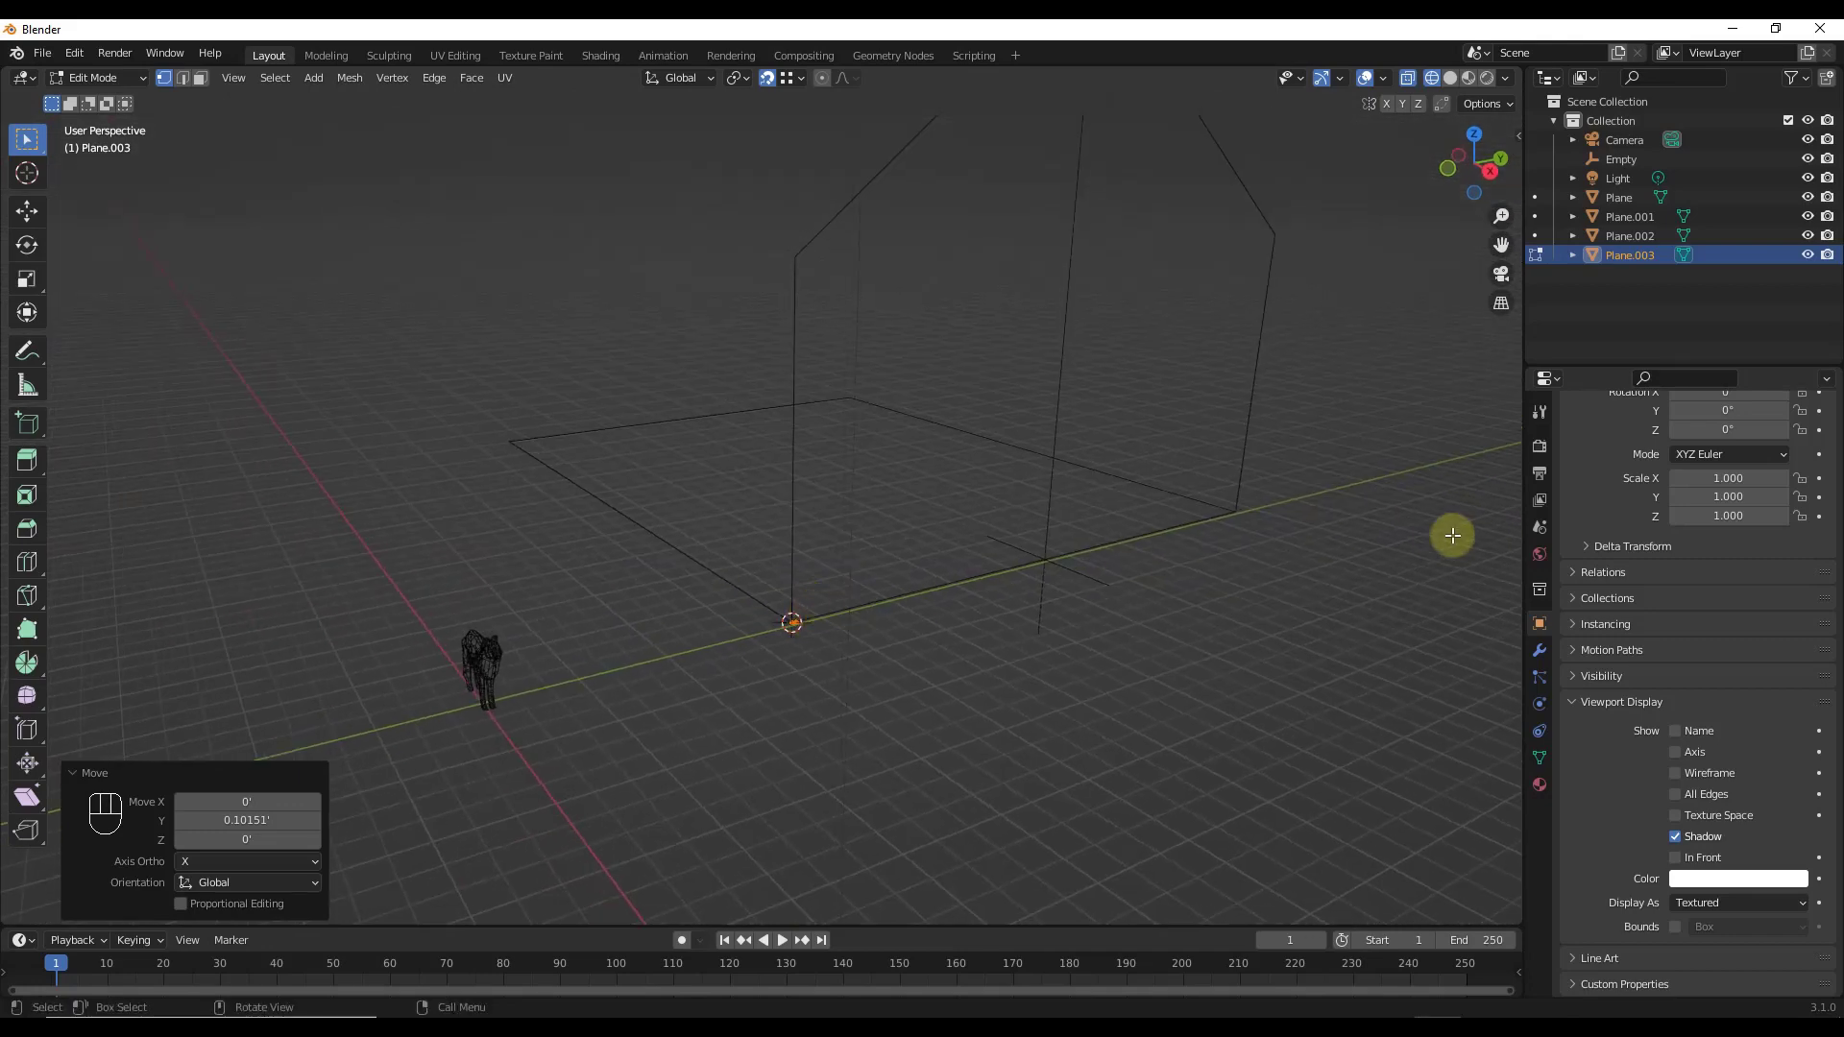
{"action": "scroll", "coordinate": [852, 612], "scroll_direction": "down", "scroll_amount": 4}
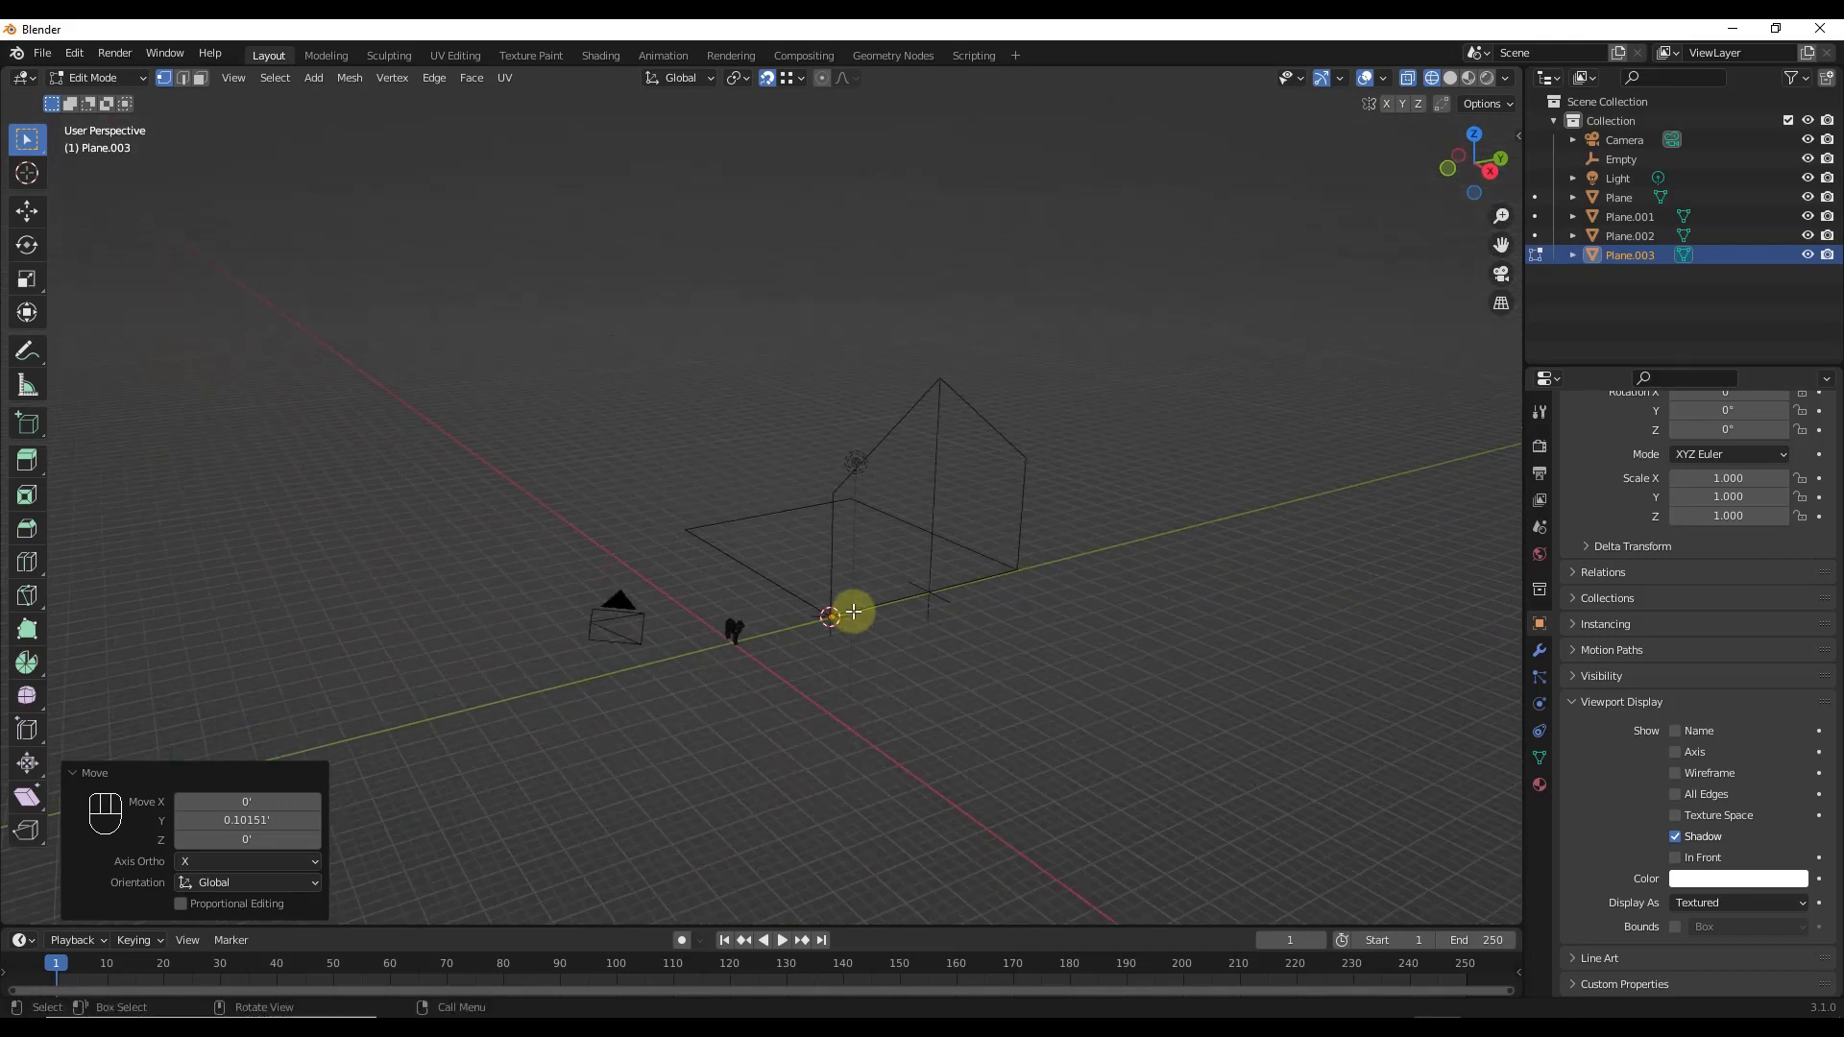
{"action": "key", "text": "e"}
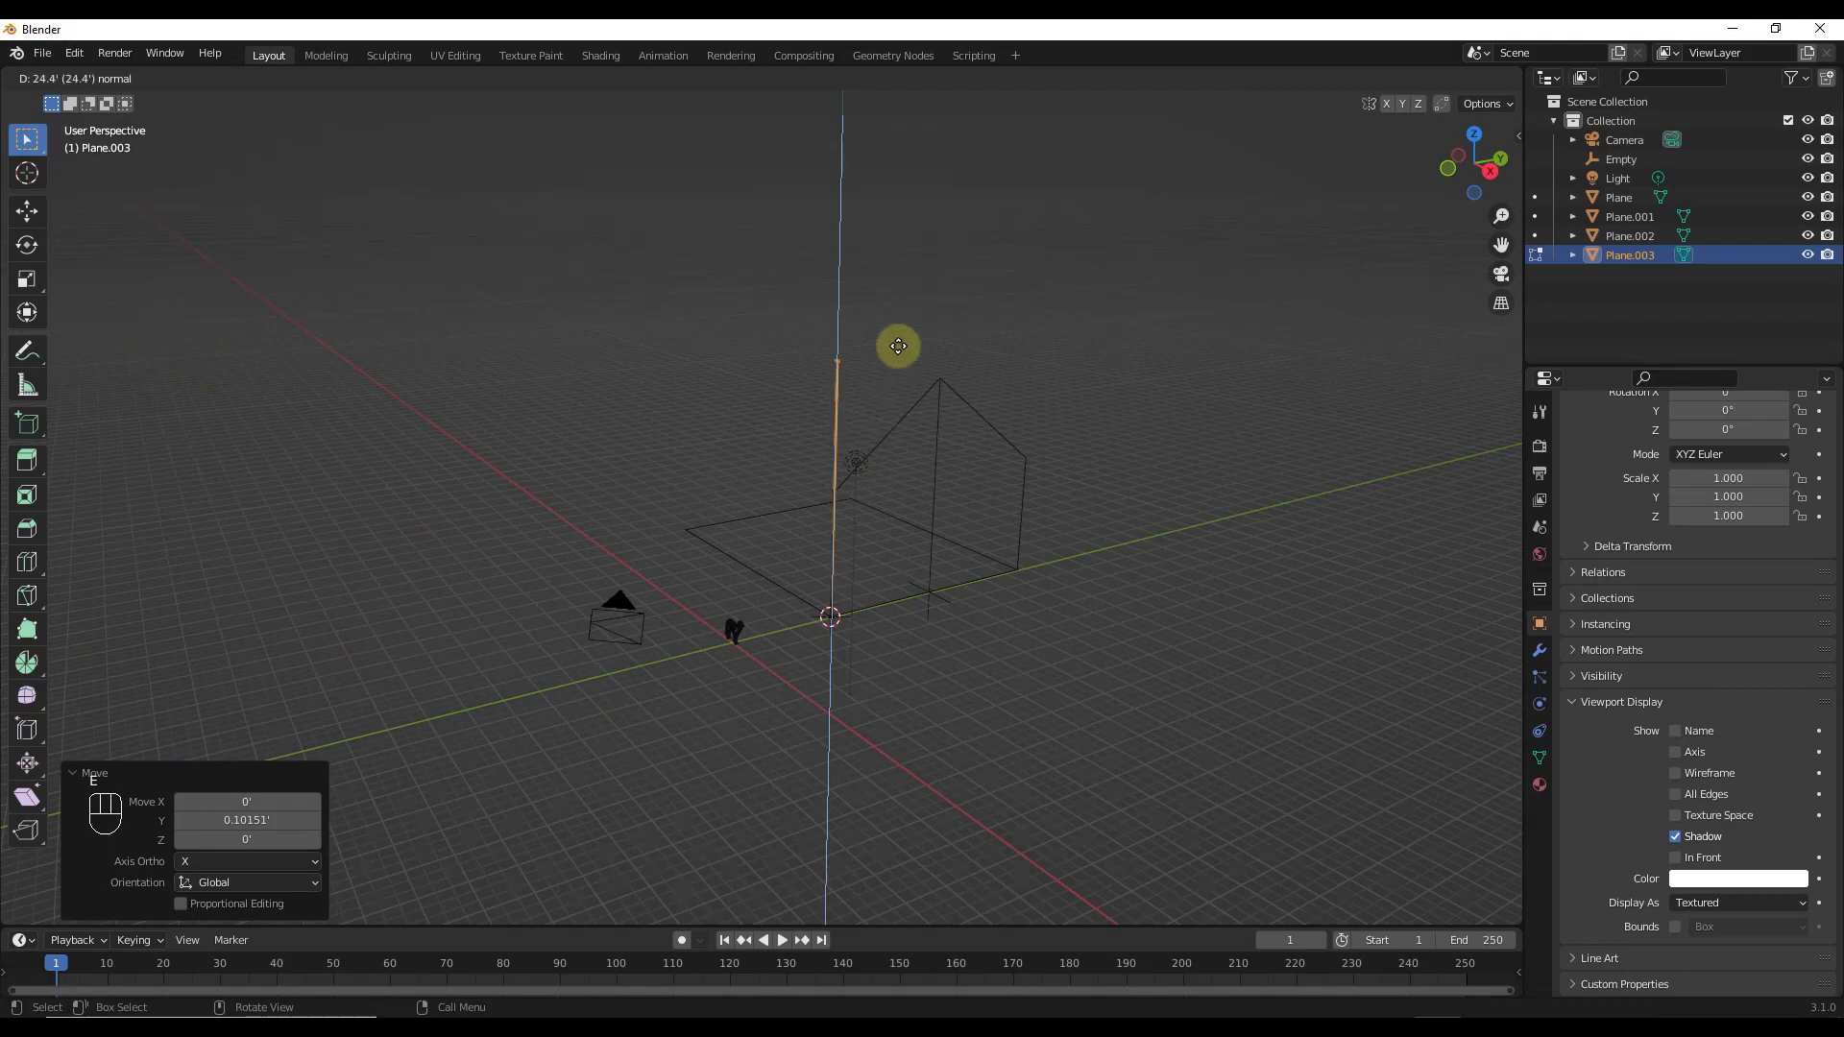
{"action": "left_click", "coordinate": [898, 339]}
{"action": "scroll", "coordinate": [938, 378], "scroll_direction": "up", "scroll_amount": 5}
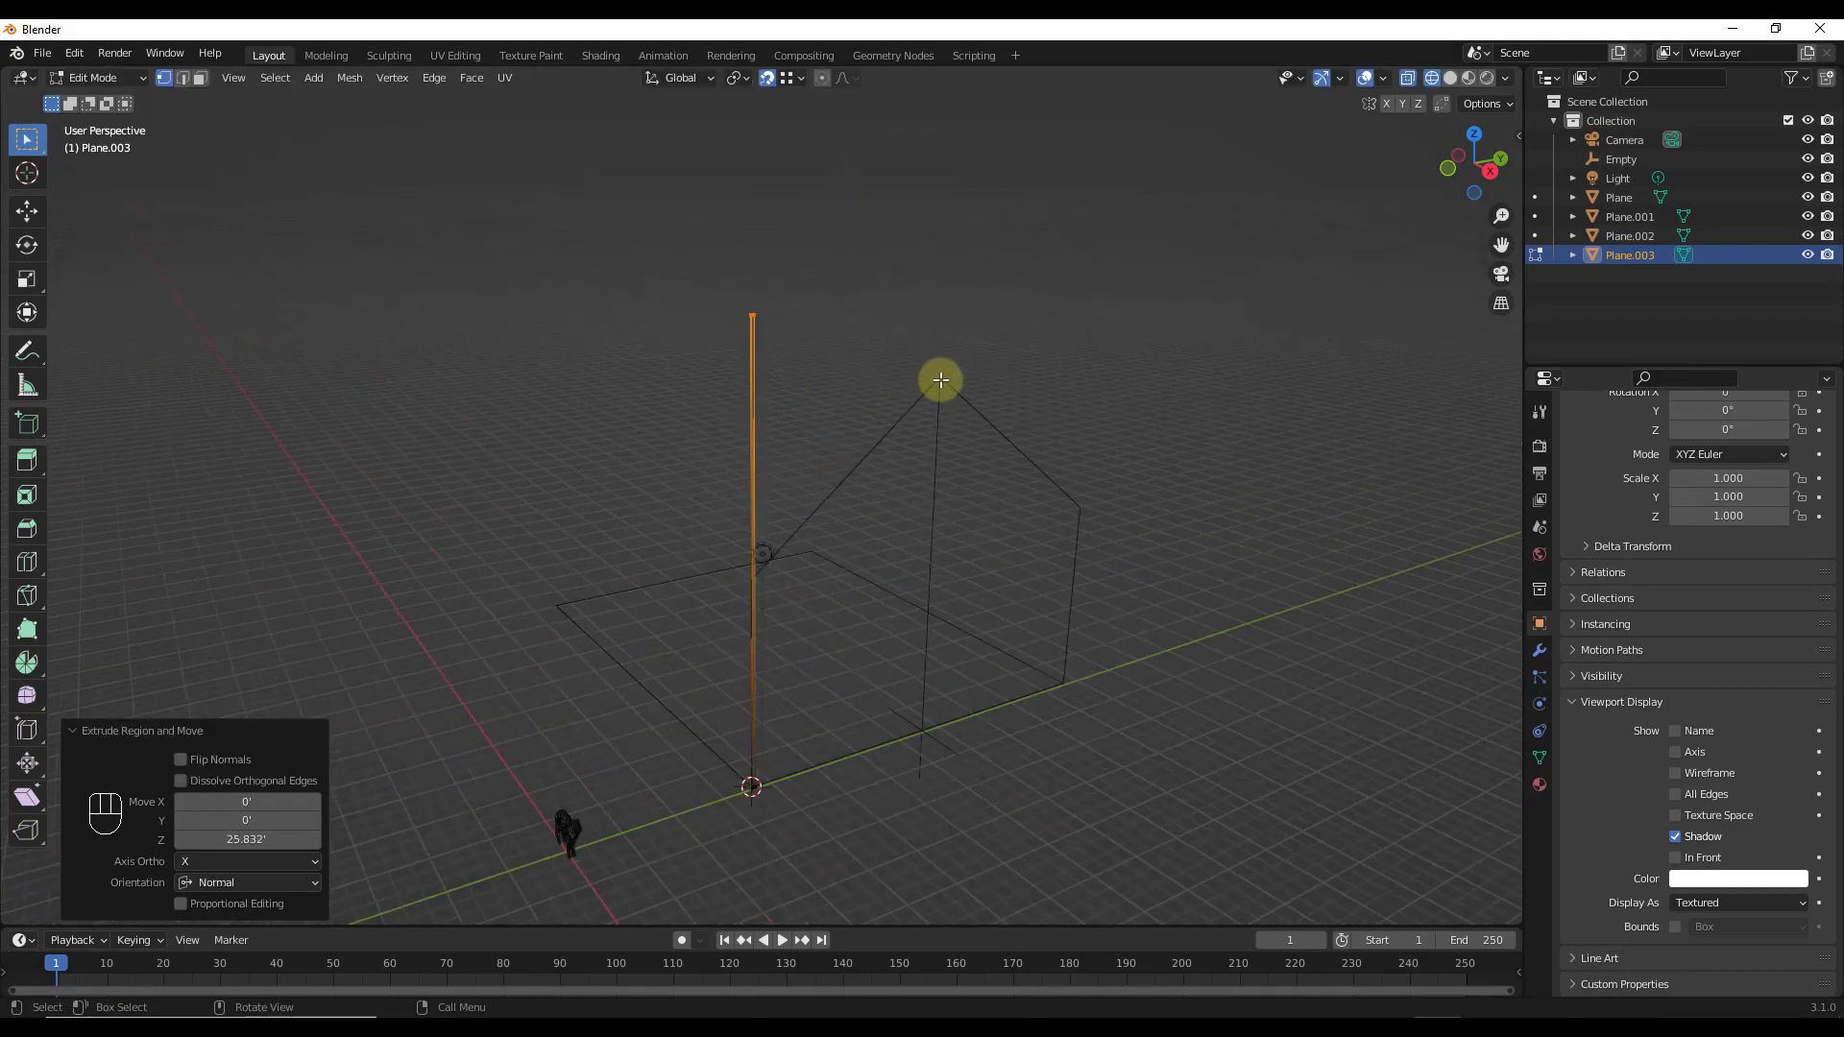
{"action": "key", "text": "Tab"}
Step: Add an Array modifier to the tall vertical batten
{"action": "middle_click_drag", "start_coordinate": [711, 392], "coordinate": [642, 674]}
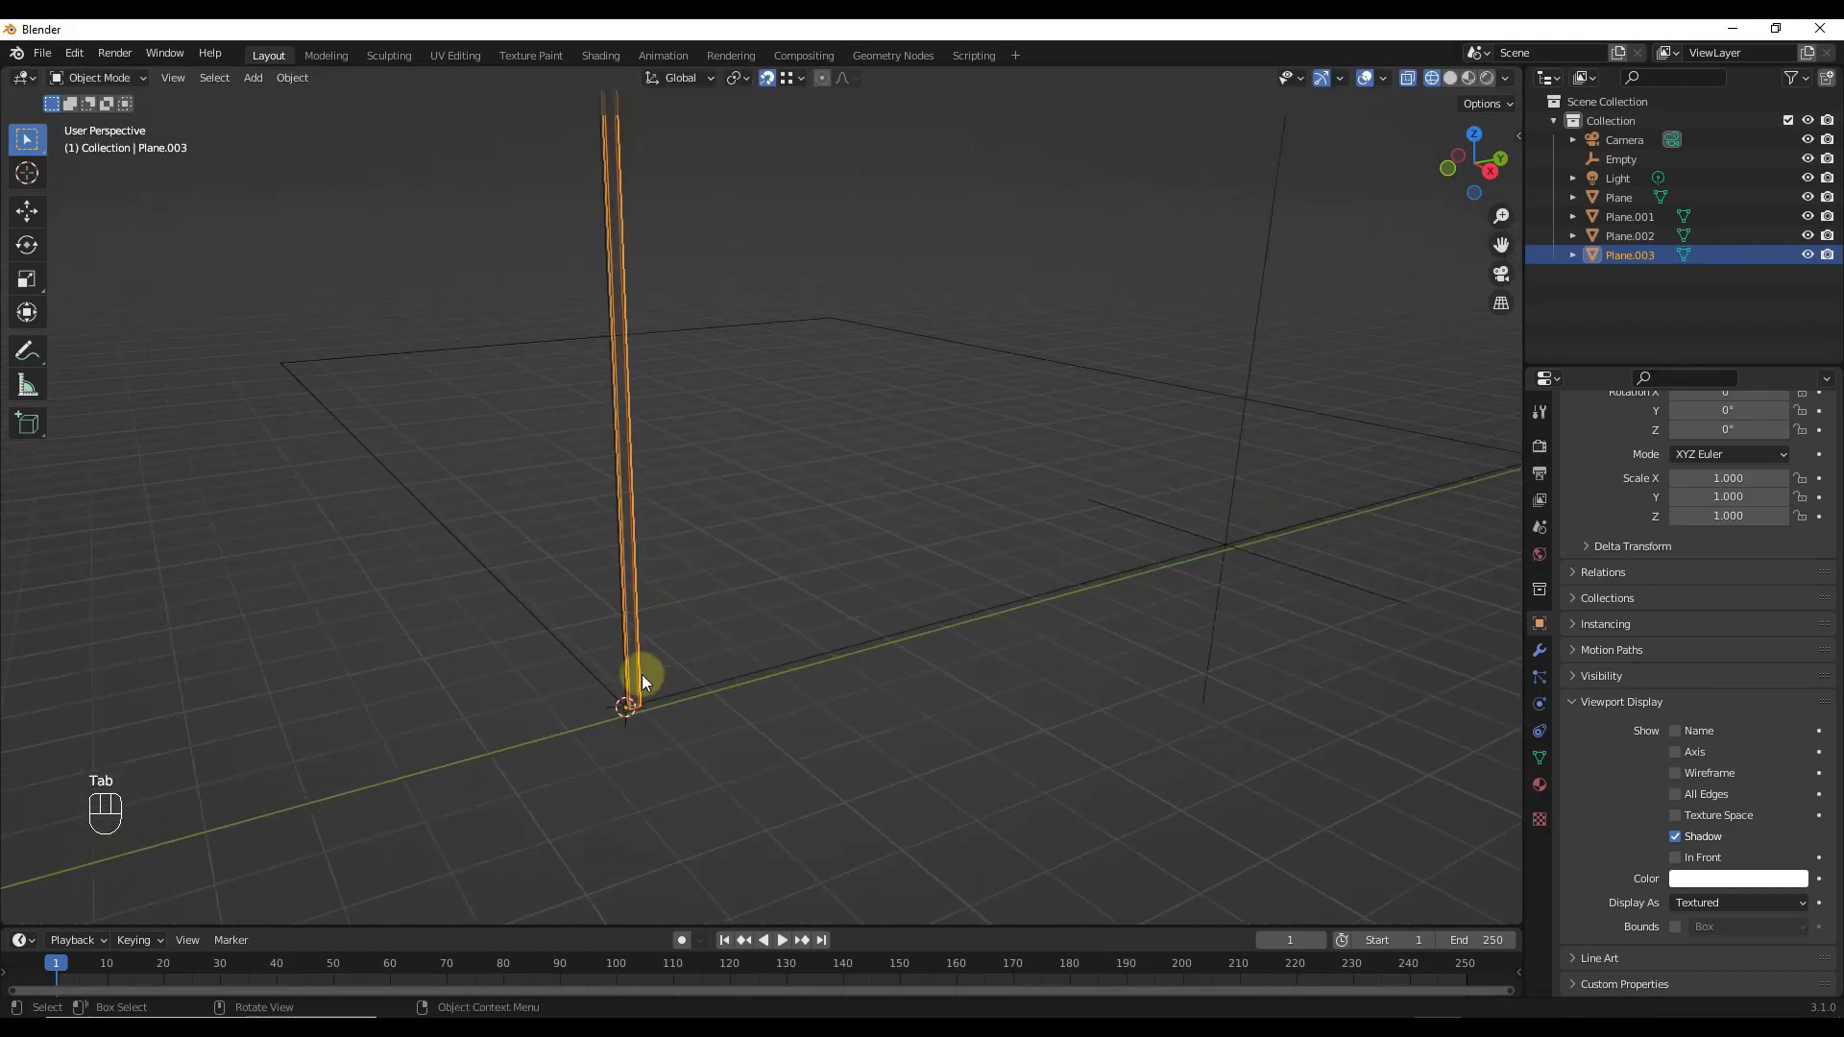
{"action": "left_click", "coordinate": [1538, 653]}
{"action": "left_click", "coordinate": [1633, 446]}
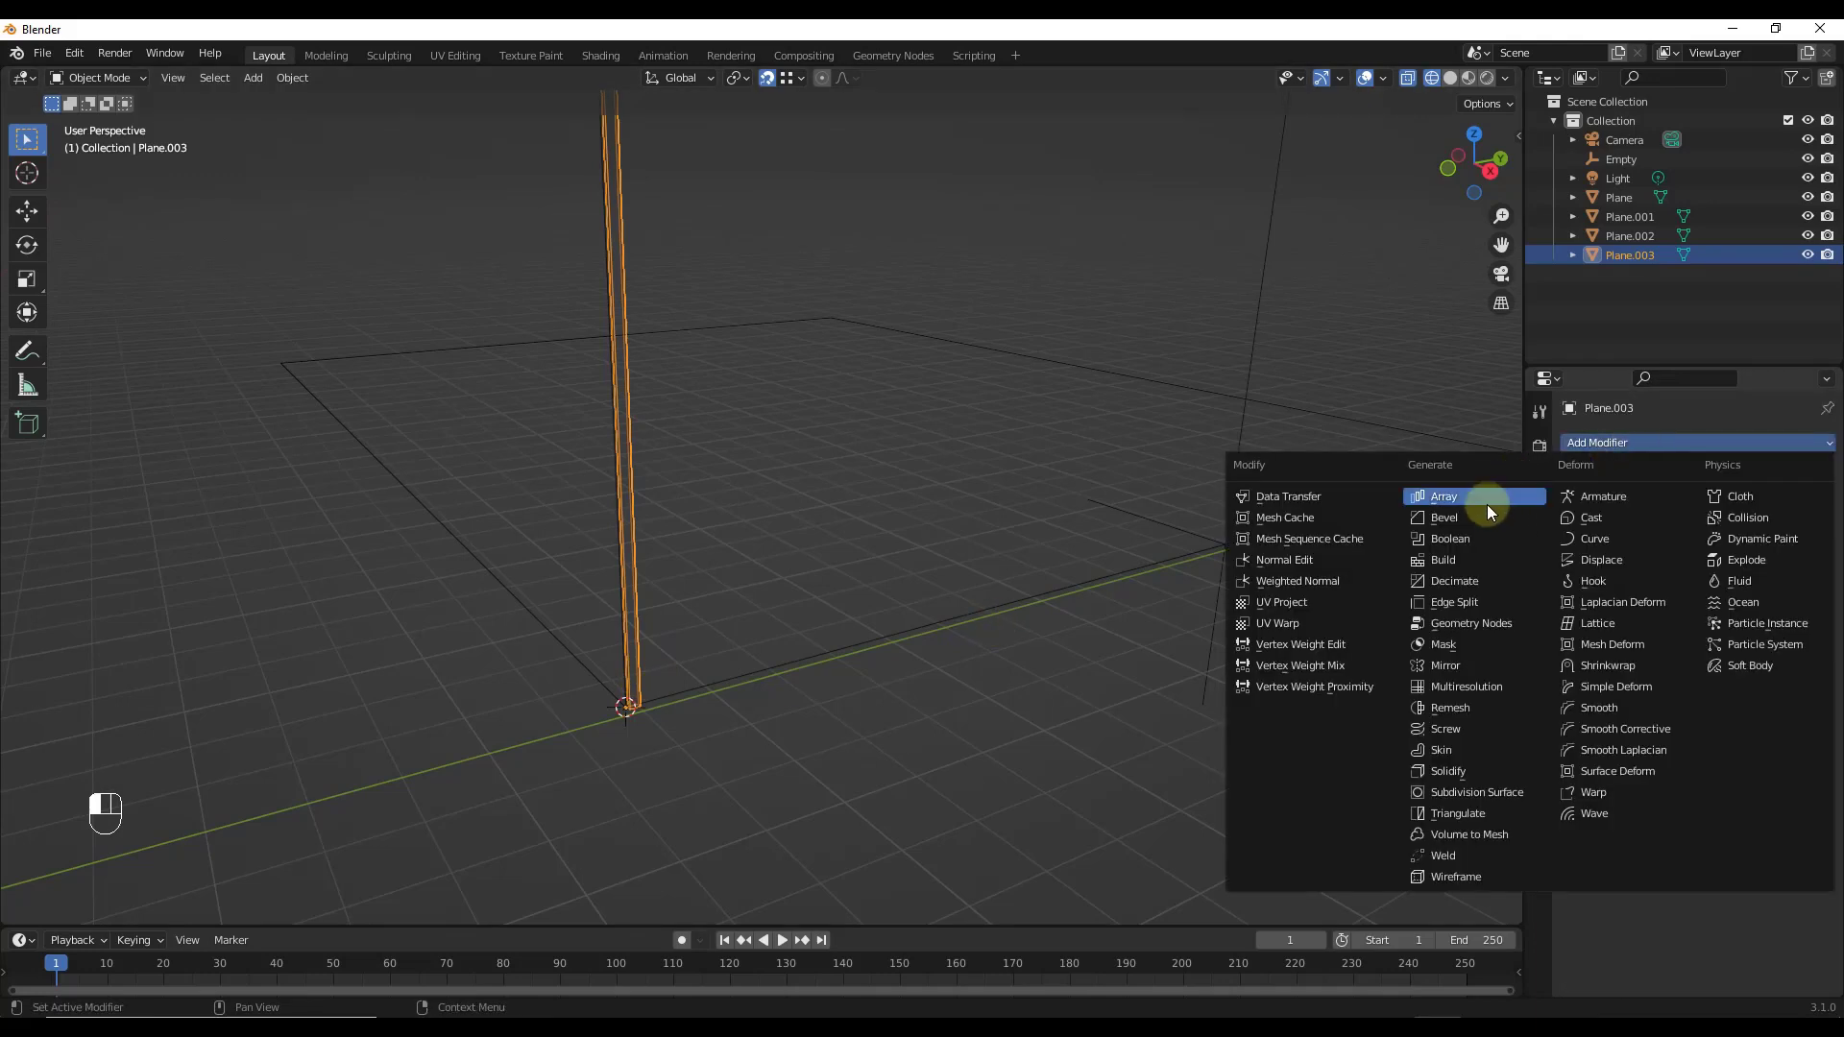
{"action": "left_click", "coordinate": [1443, 498]}
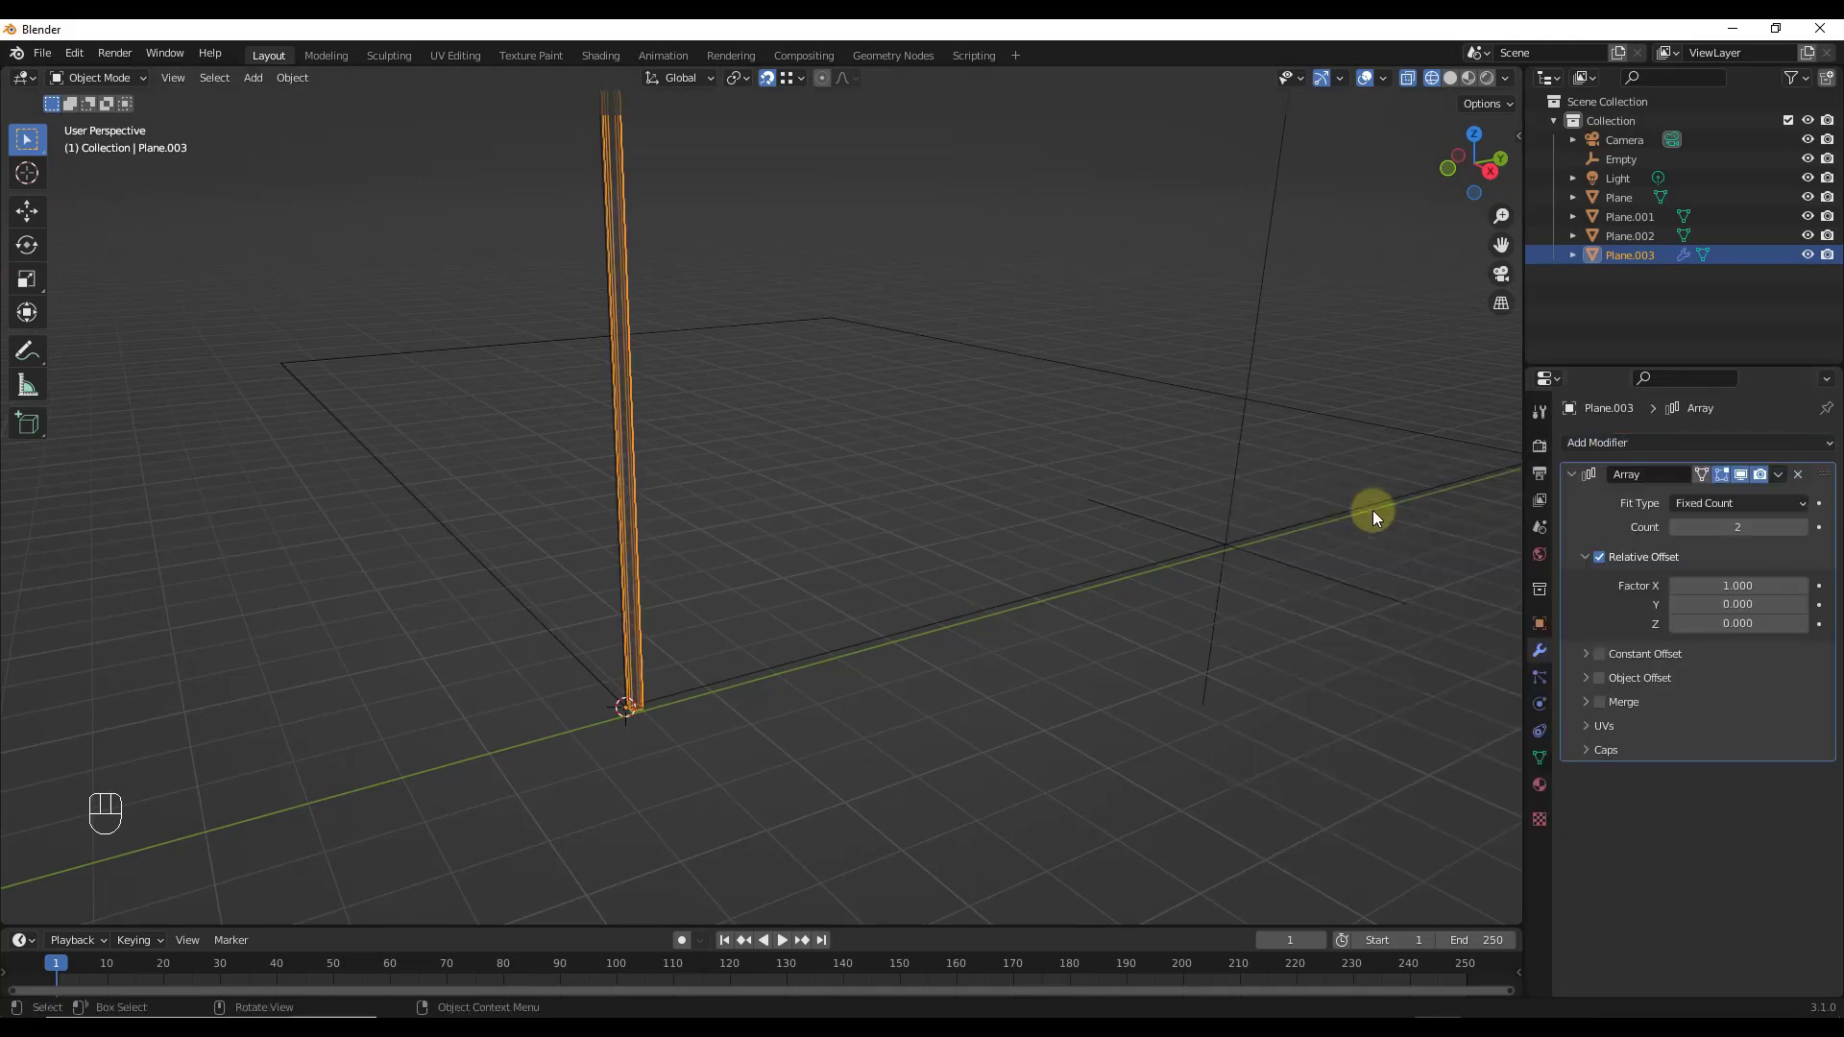
Step: Set the array's relative offset factors to 0 in X and 12 in Y
{"action": "scroll", "coordinate": [647, 655], "scroll_direction": "up", "scroll_amount": 3}
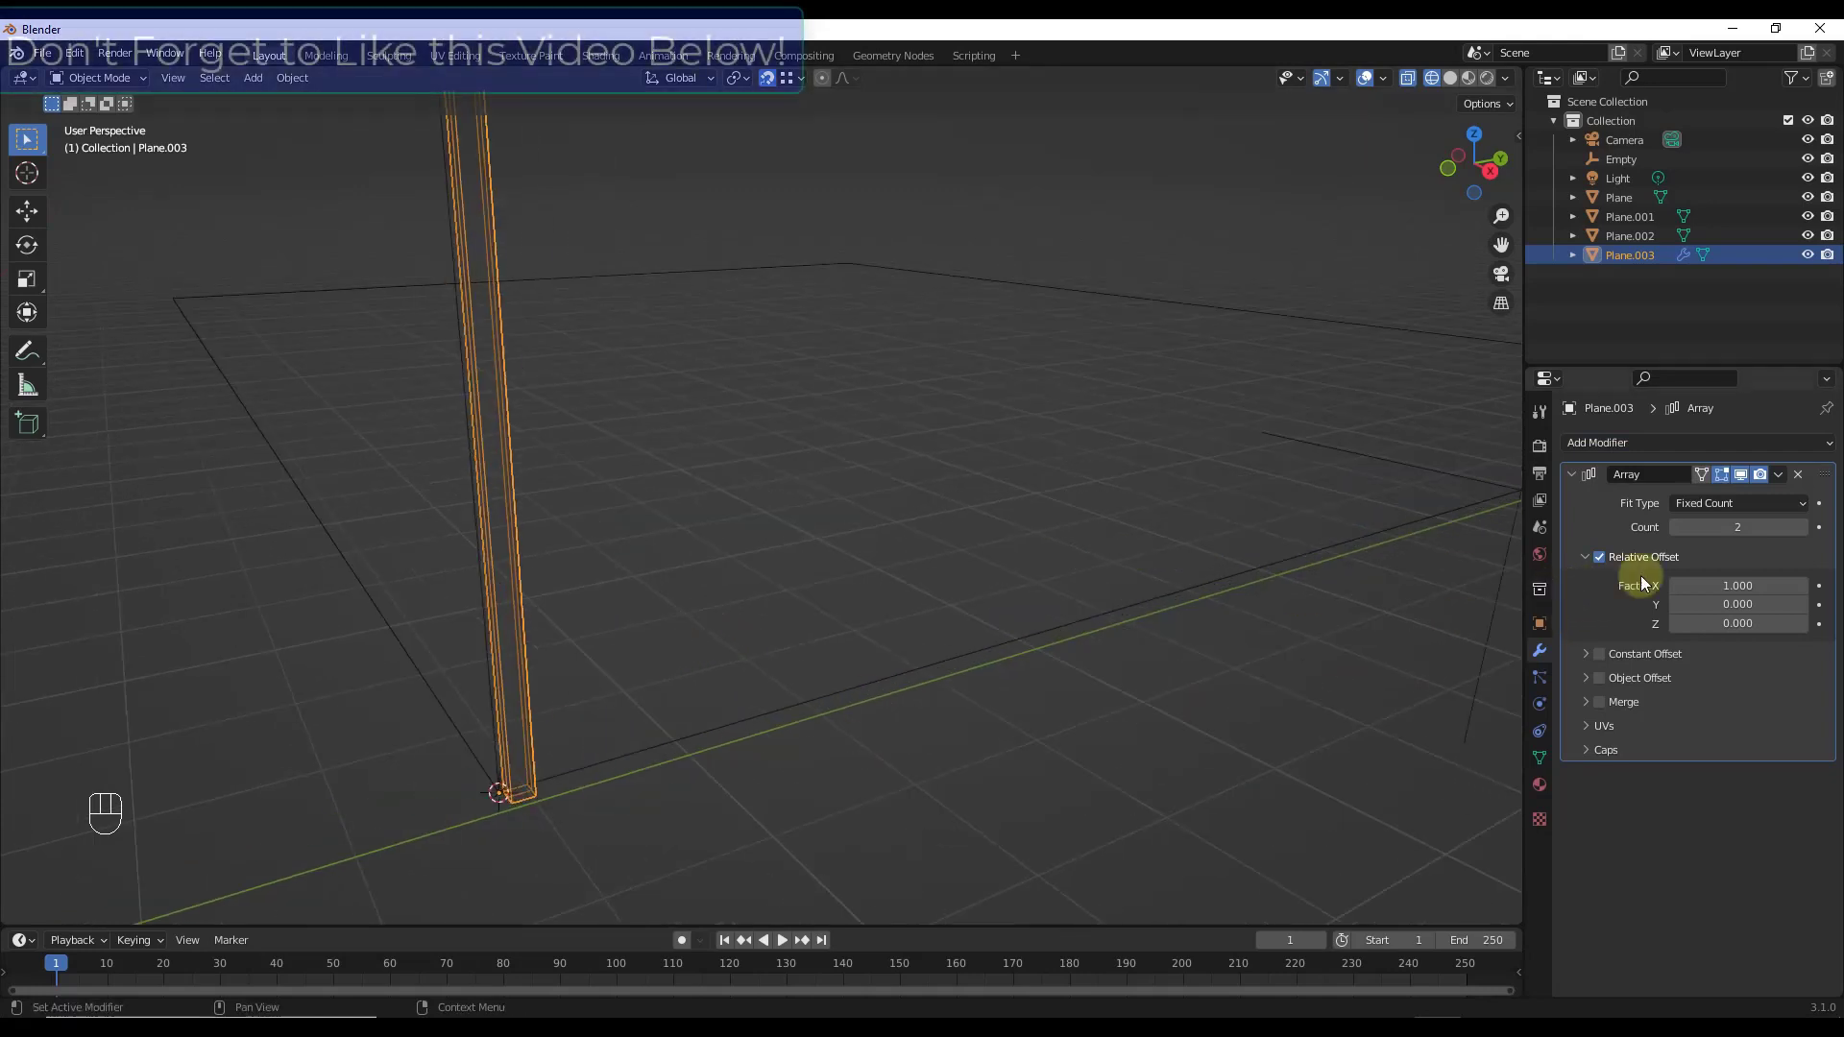
{"action": "left_click", "coordinate": [1746, 584]}
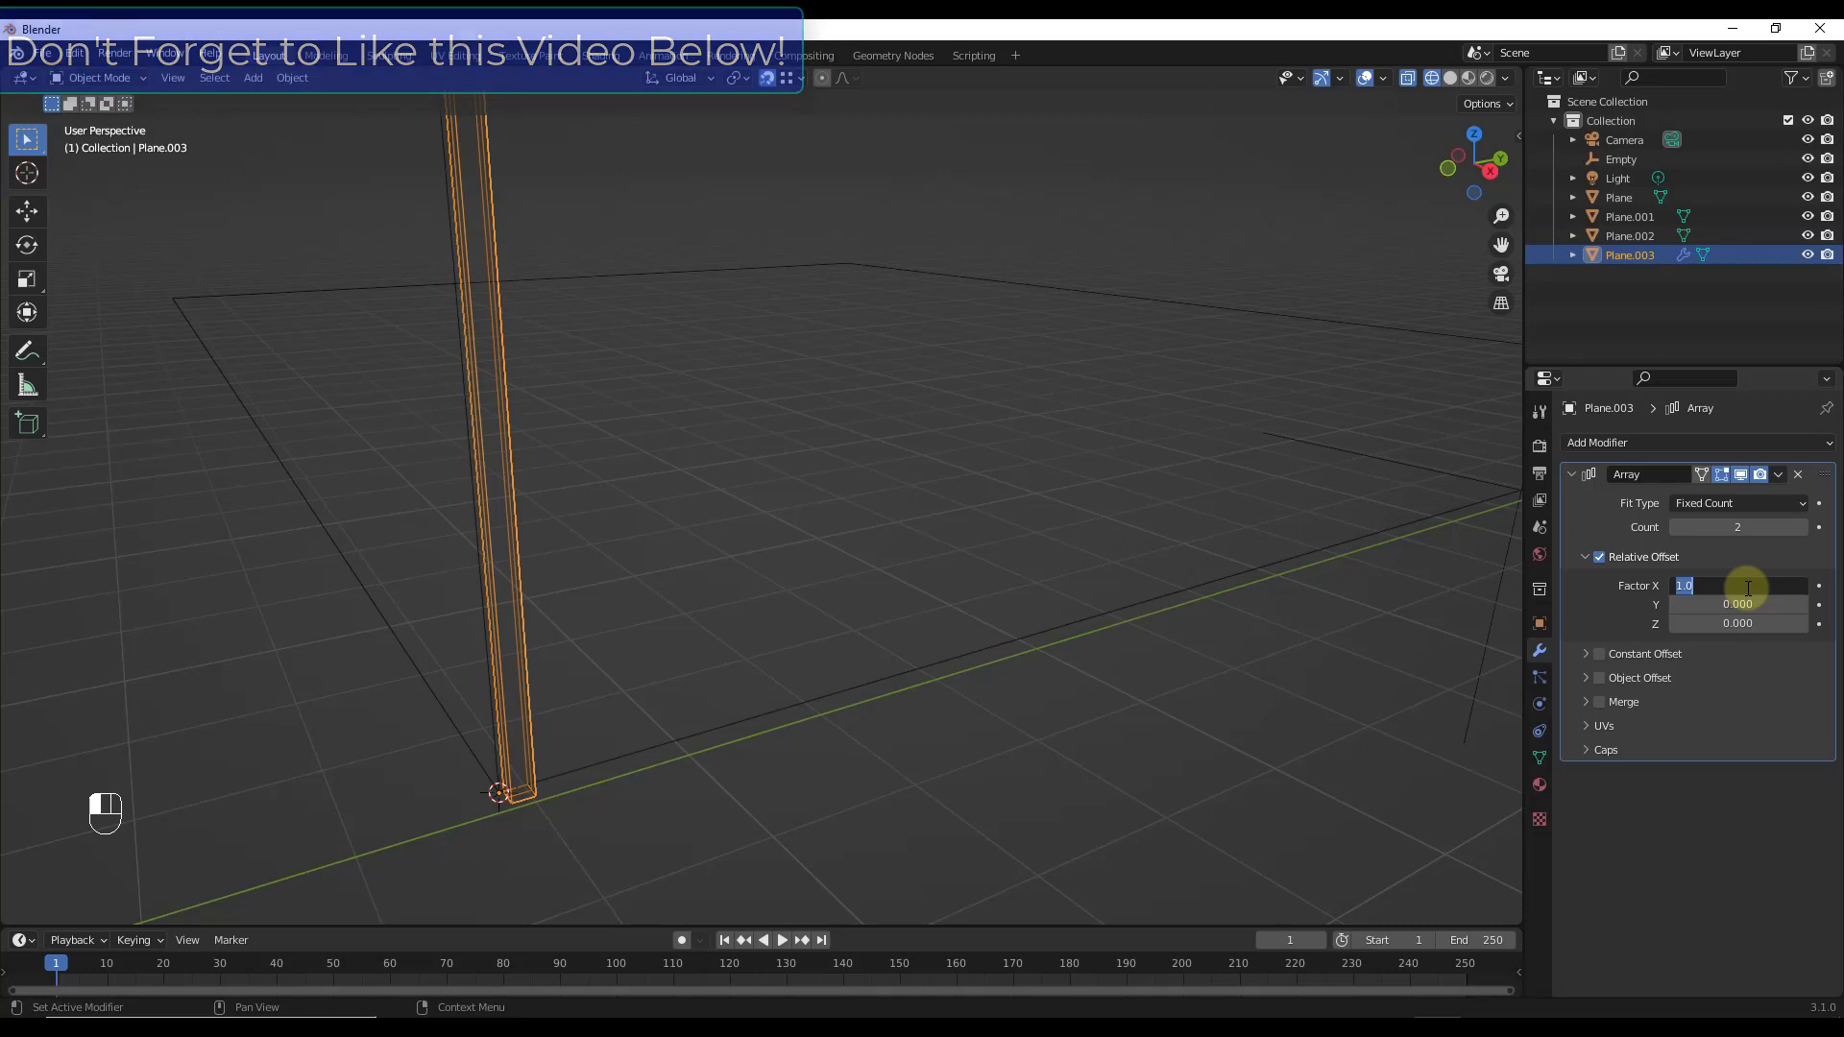
{"action": "type", "text": "0"}
{"action": "key", "text": "Tab"}
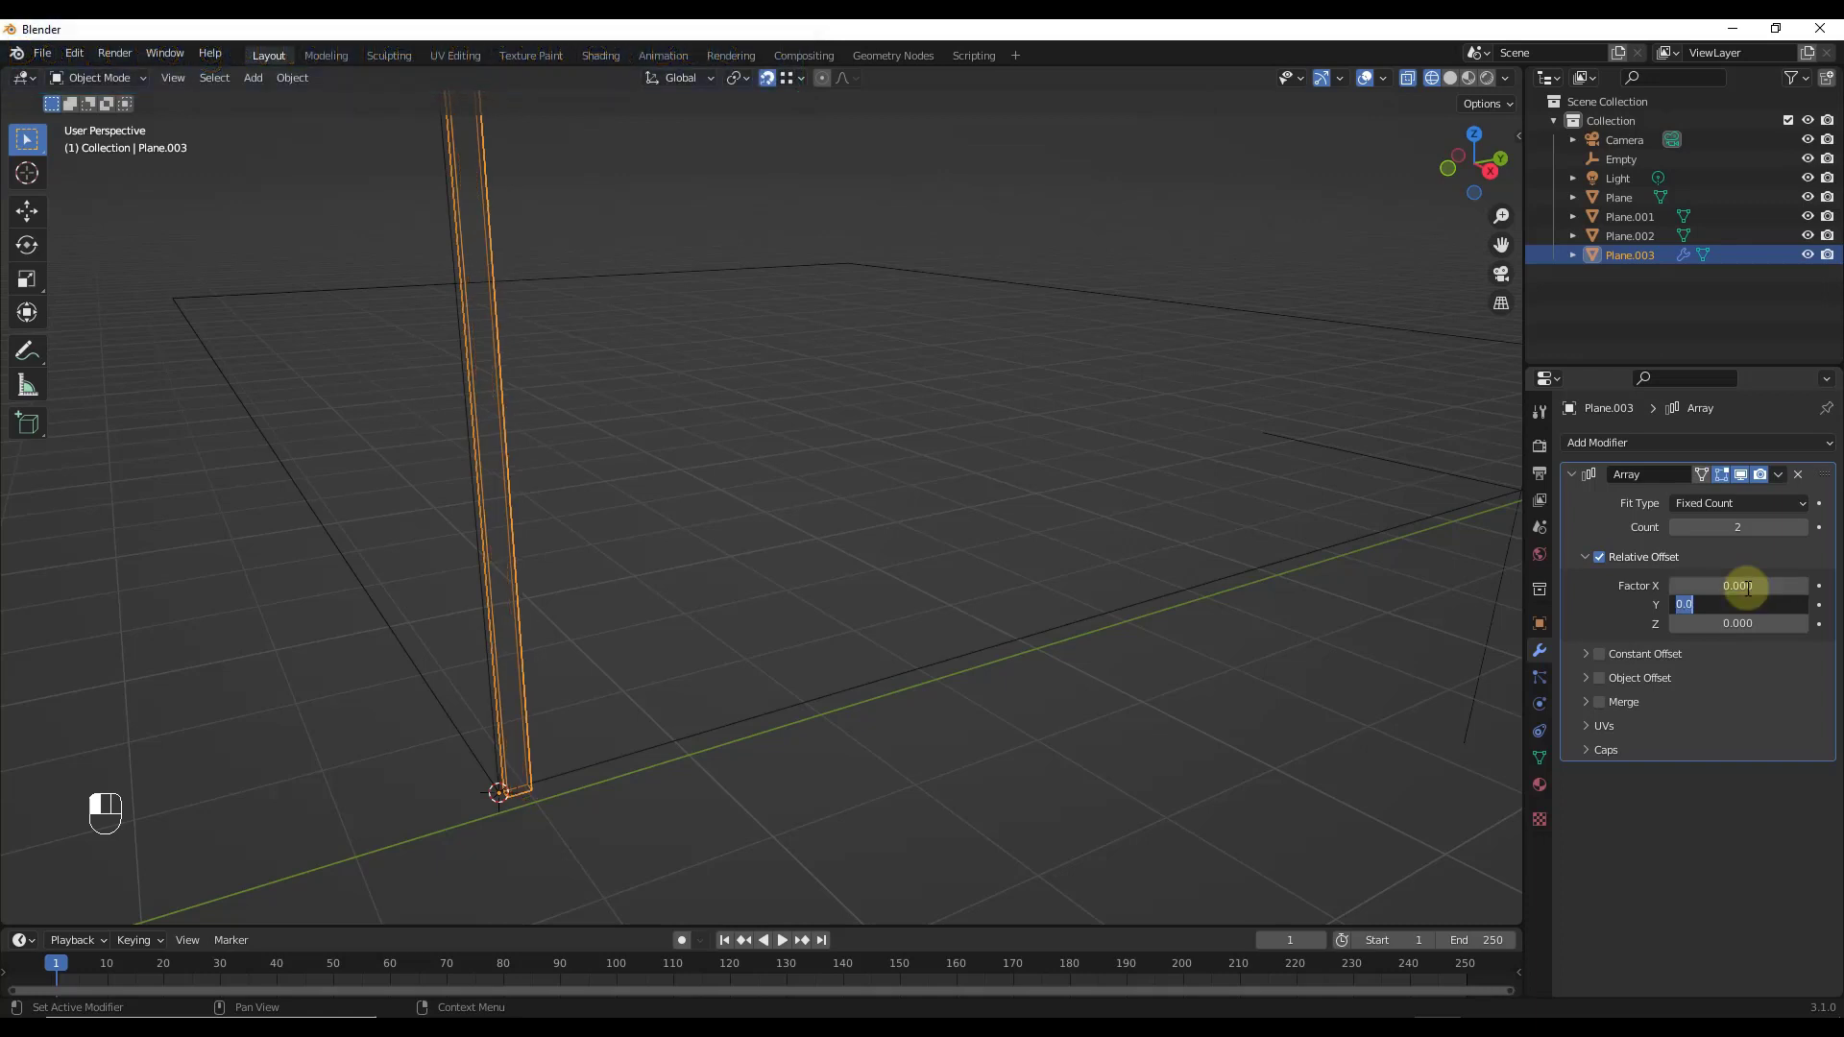
{"action": "type", "text": "12"}
{"action": "key", "text": "Return"}
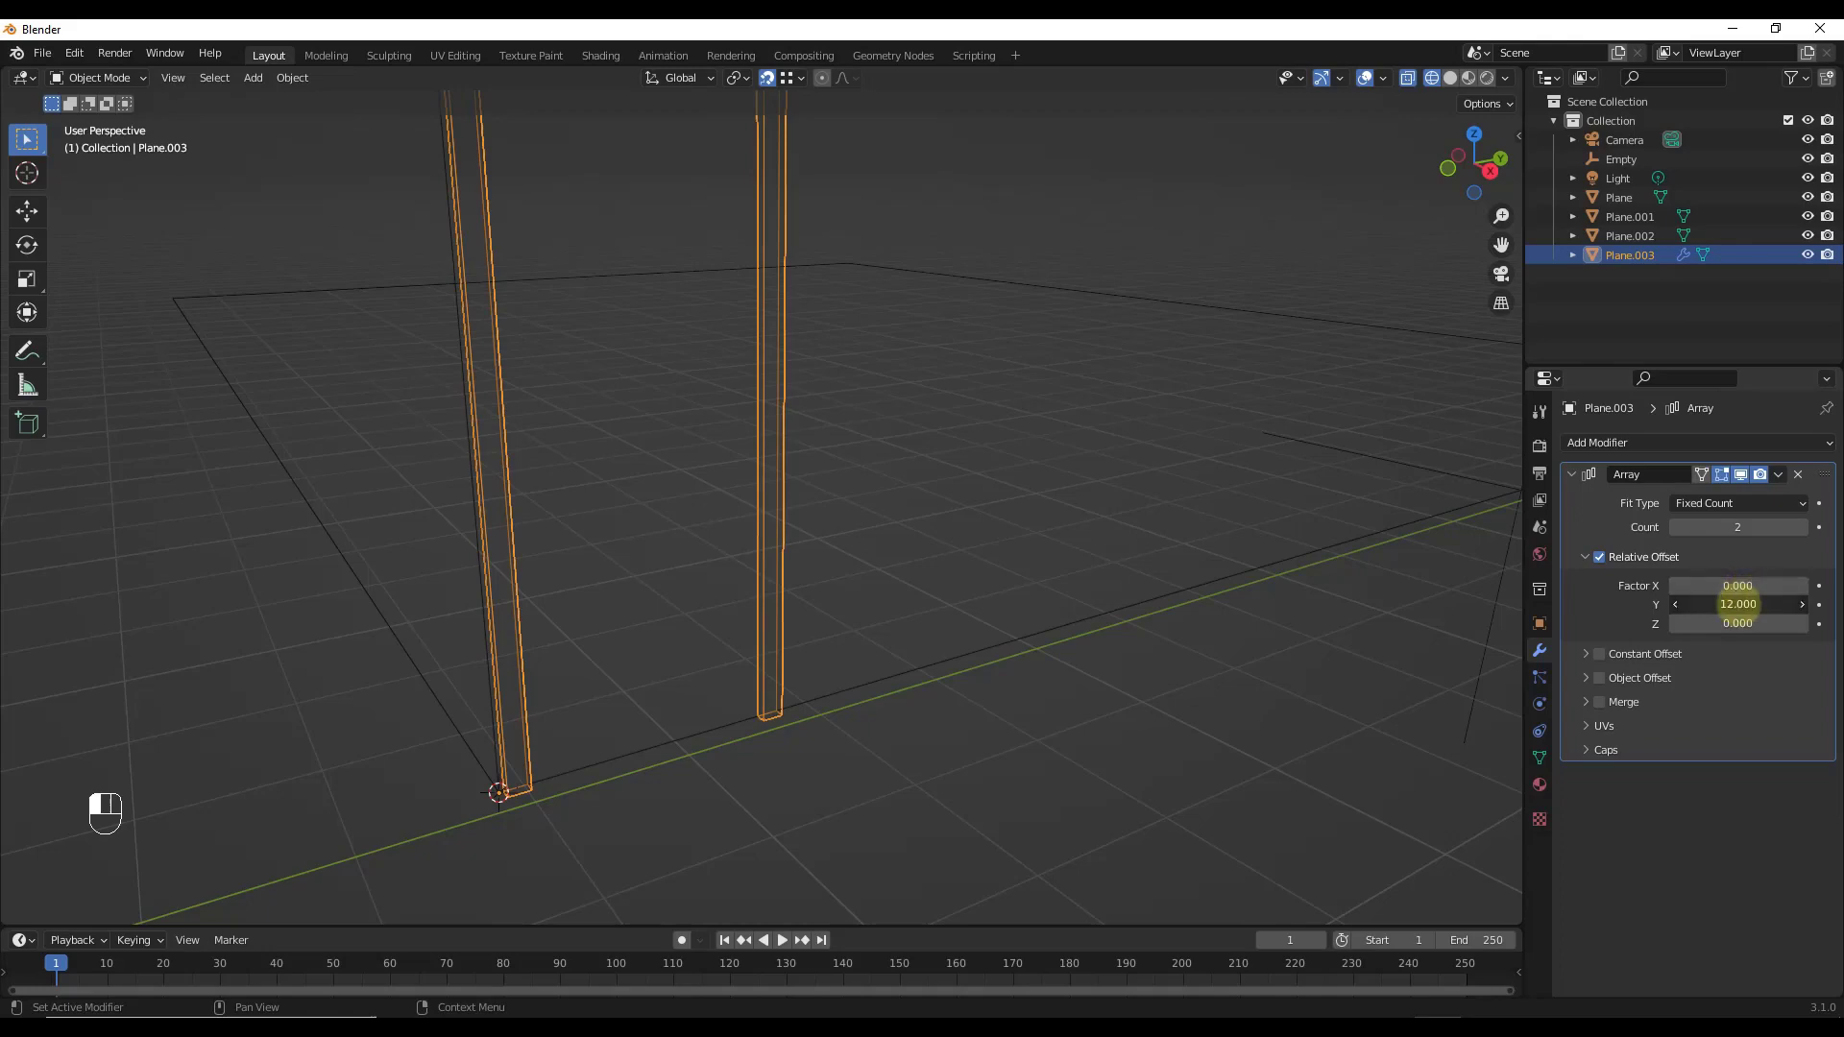
{"action": "key", "text": "Return"}
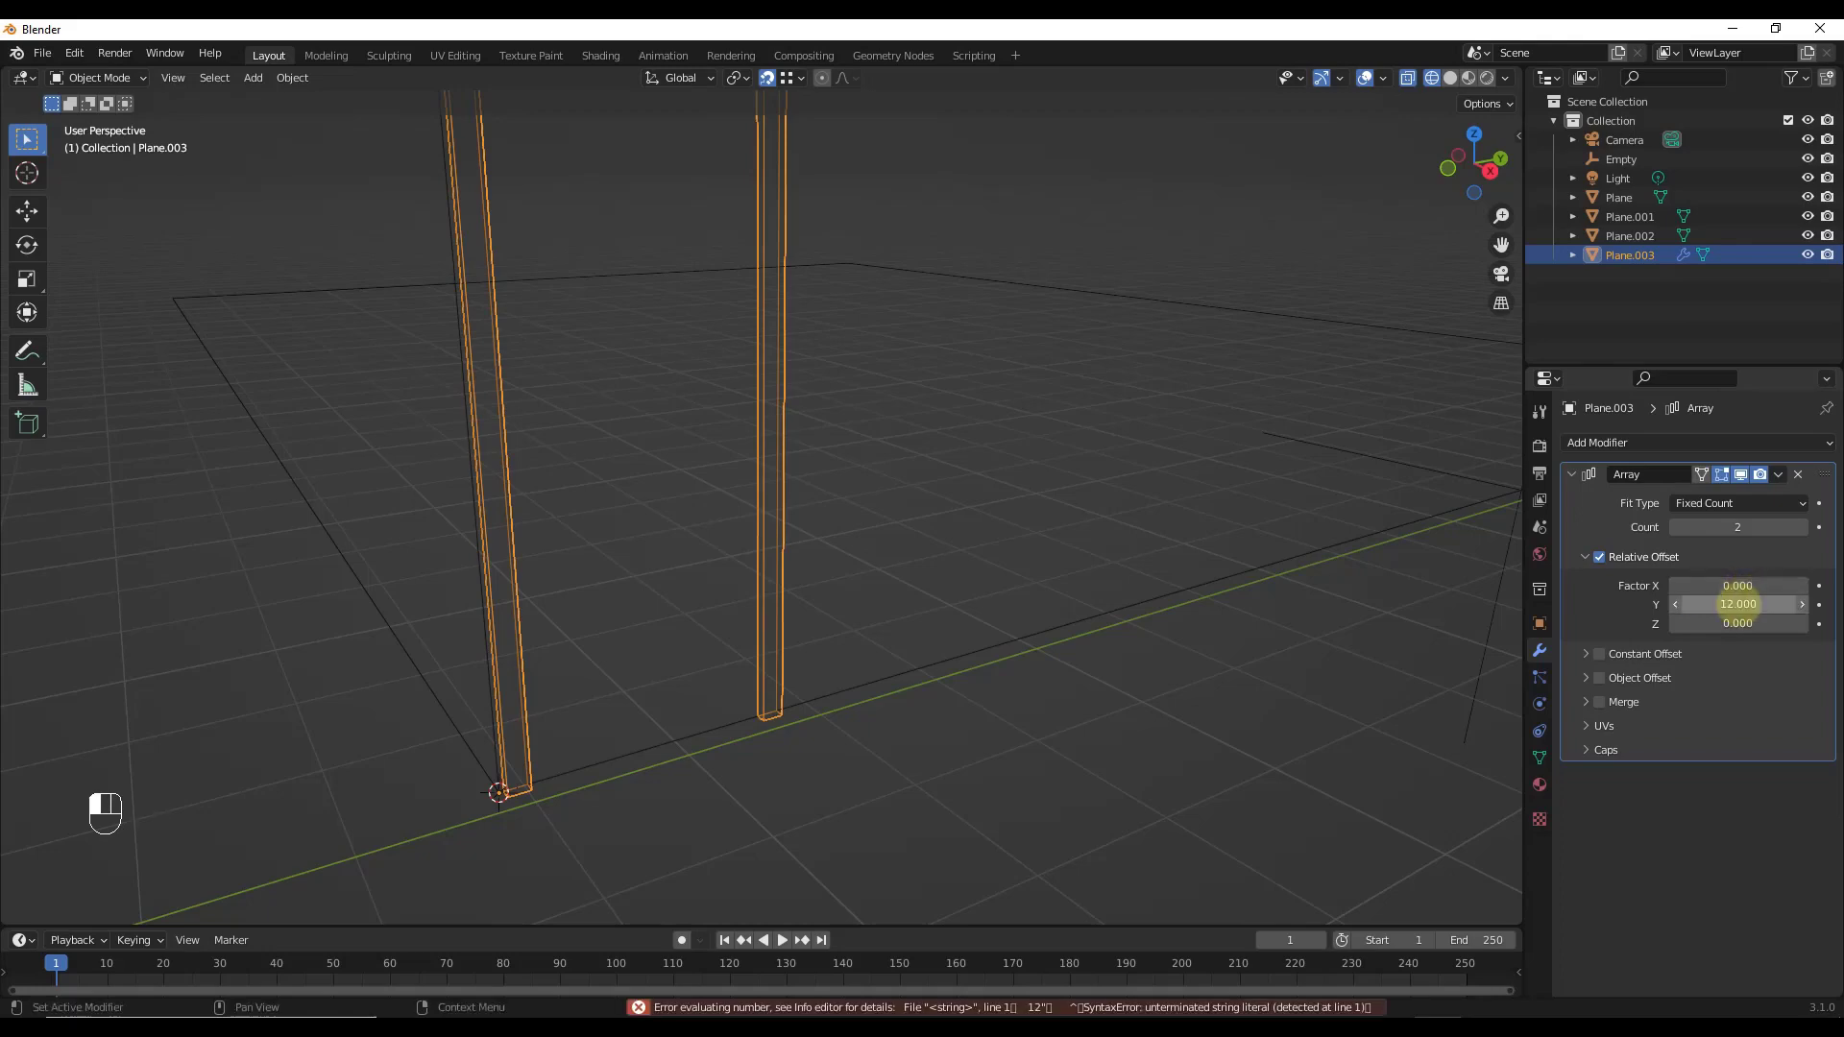
Step: Increase the array count to 15 so the battens span the full width of the gable wall
{"action": "middle_click_drag", "start_coordinate": [647, 478], "coordinate": [649, 532]}
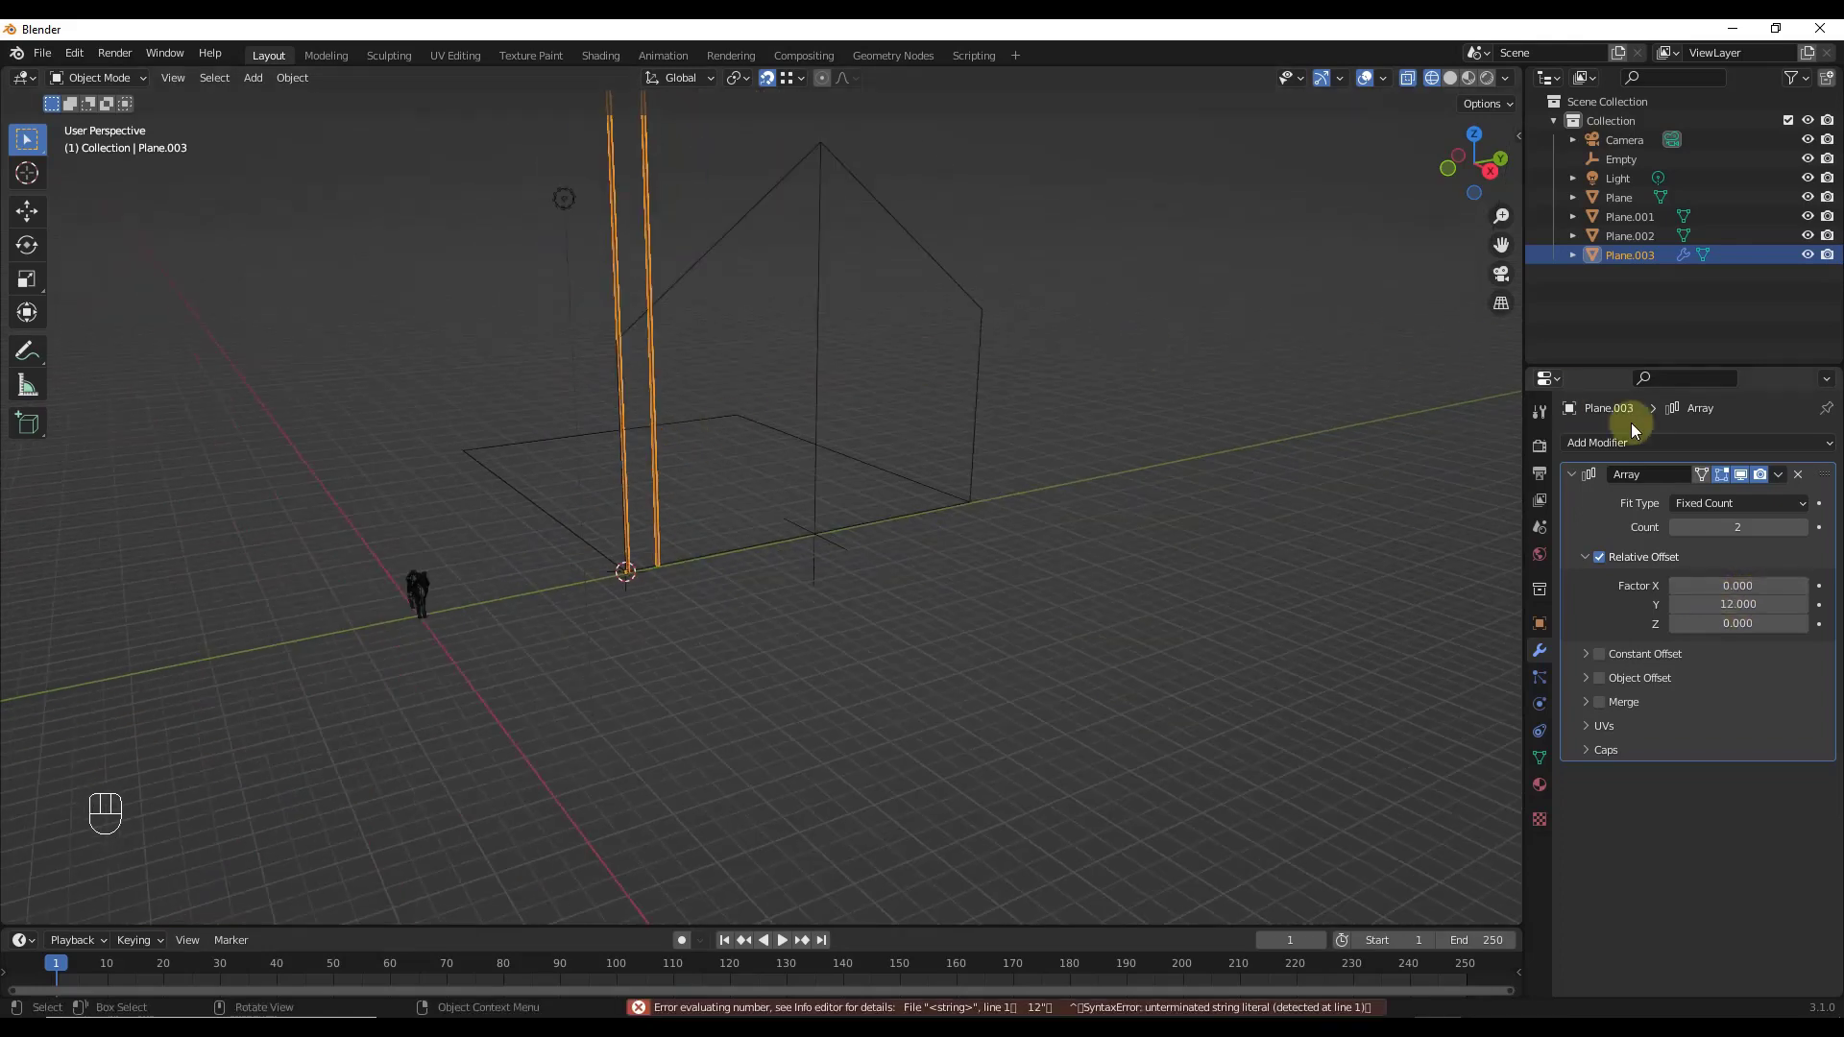
{"action": "left_click_drag", "start_coordinate": [1731, 526], "coordinate": [1744, 527]}
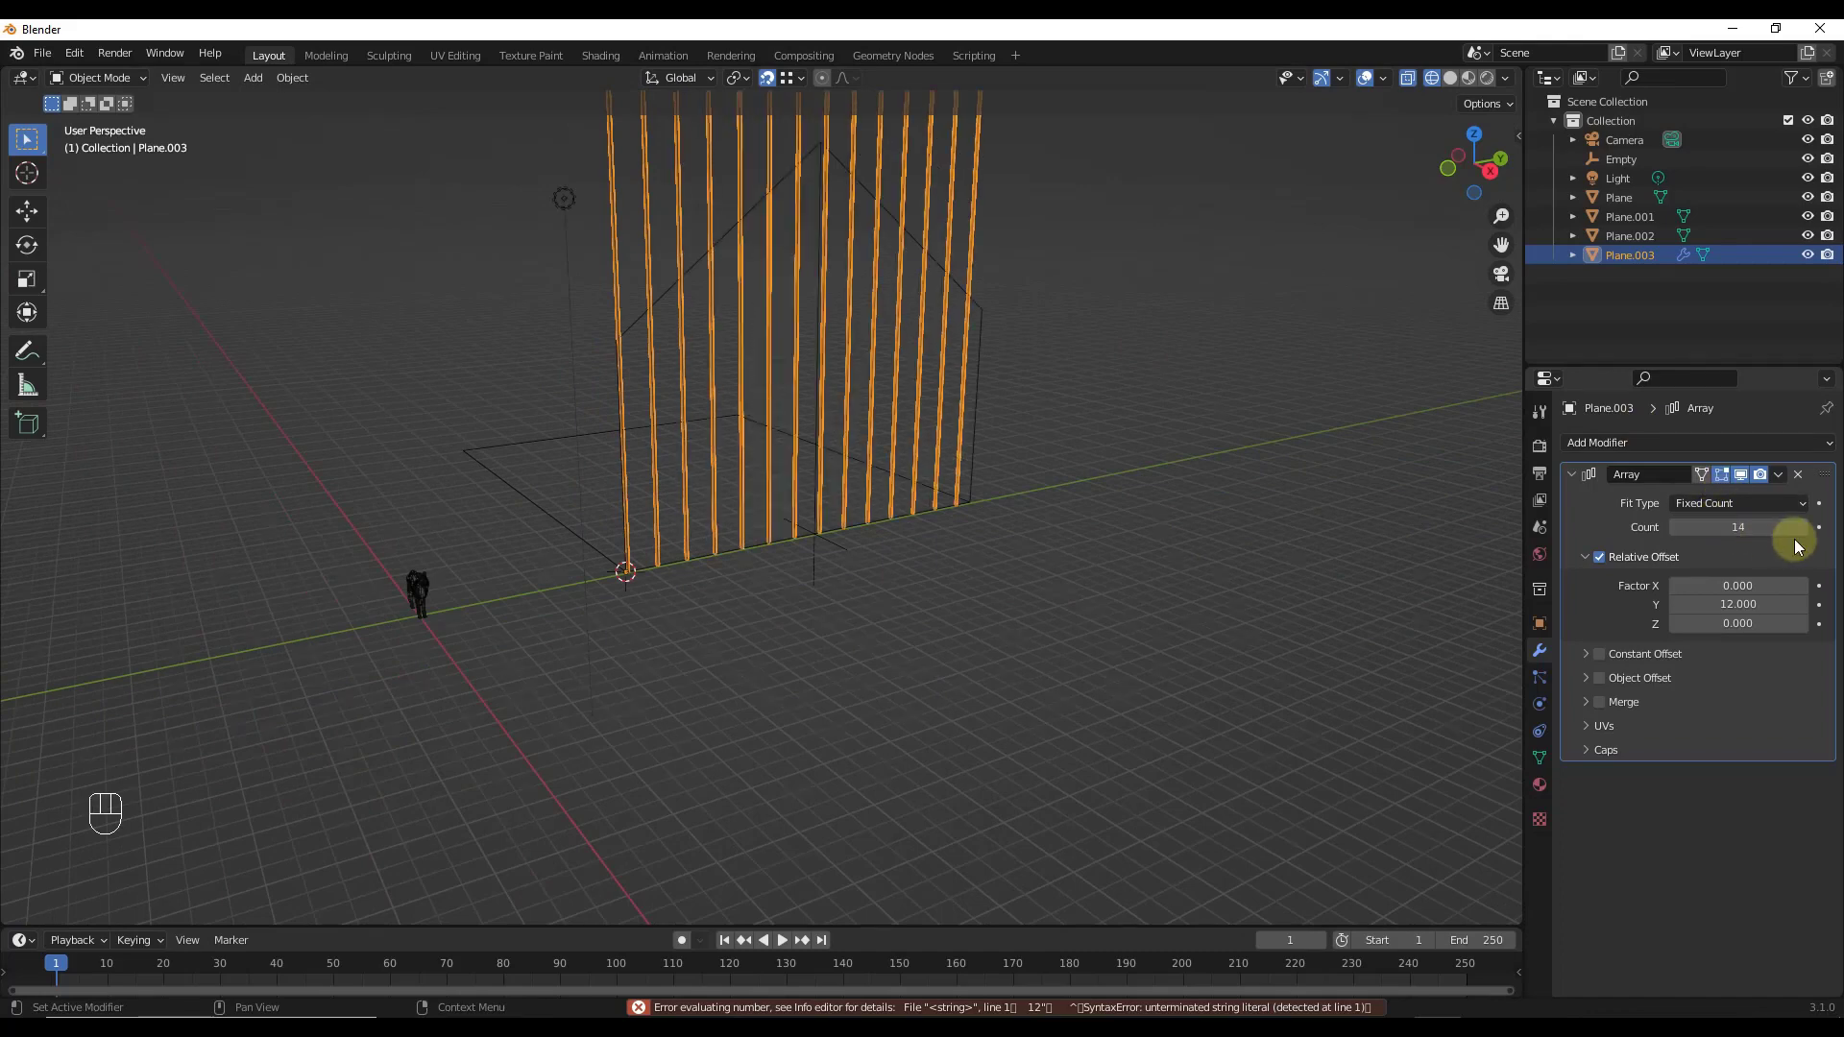
{"action": "left_click", "coordinate": [1801, 527]}
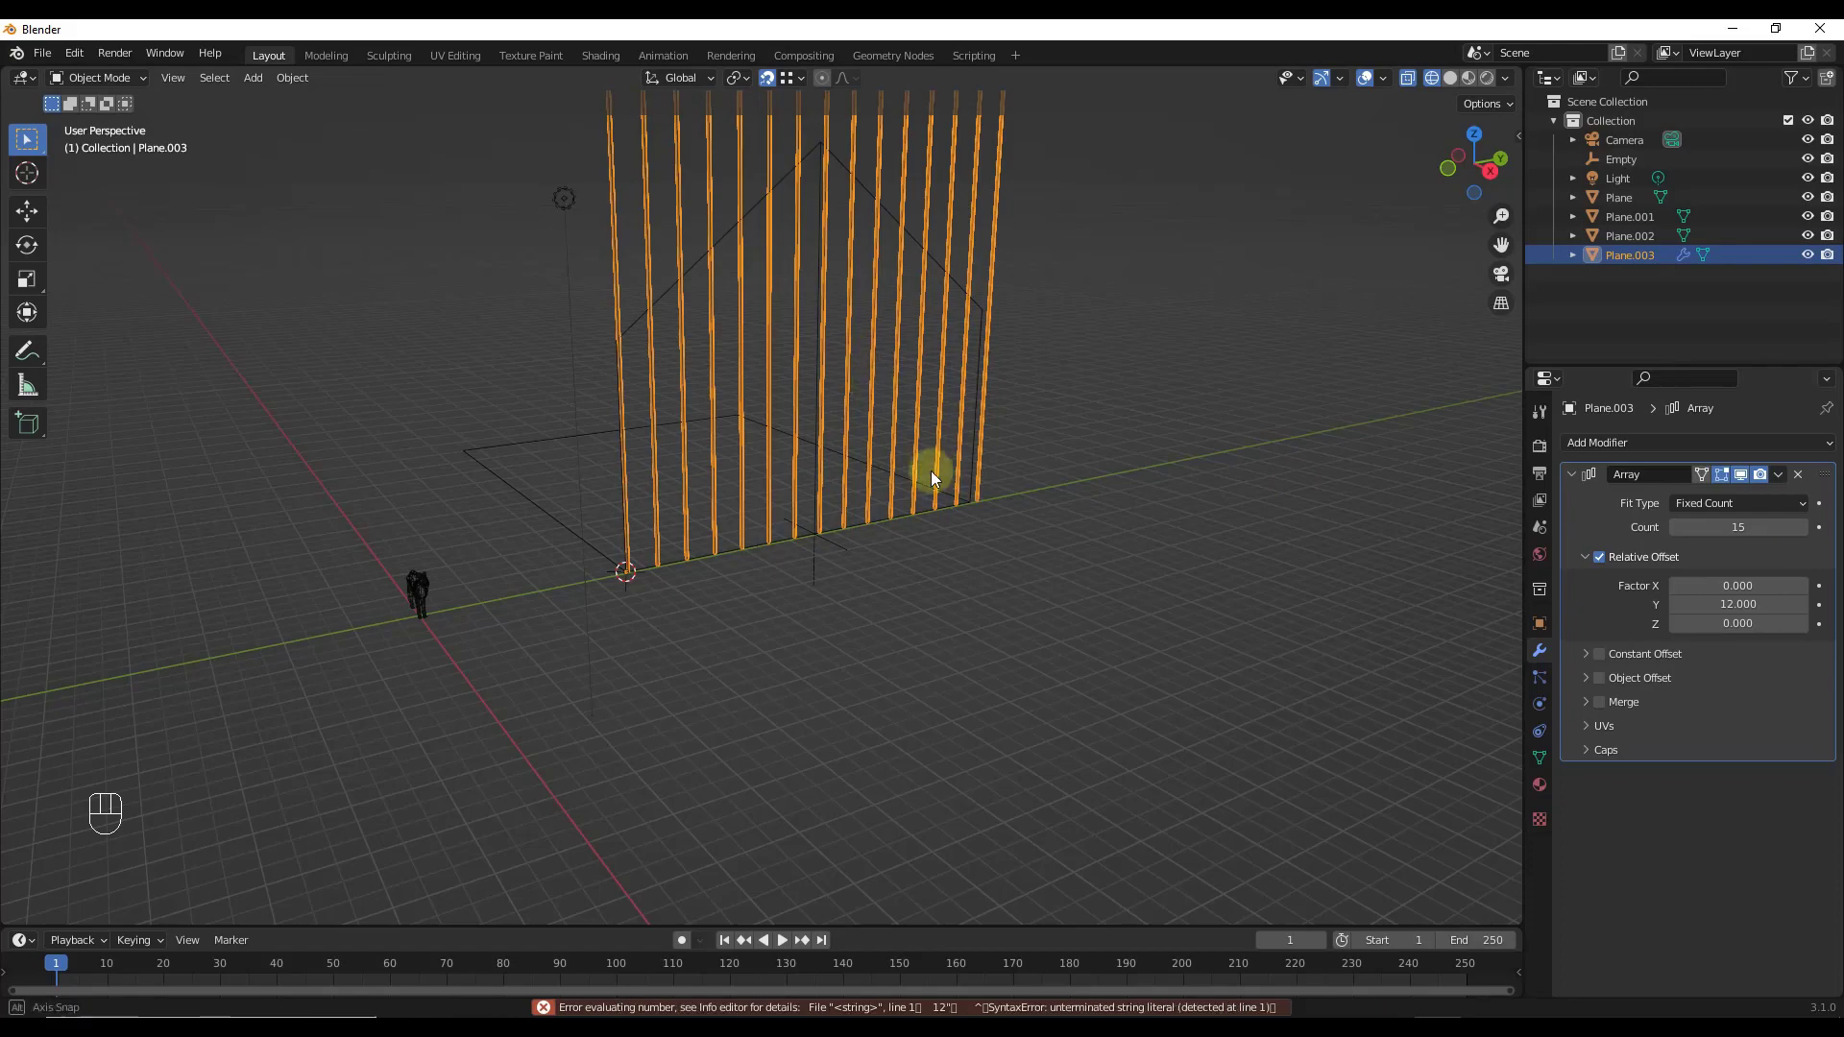
Step: Move the batten array about -0.324' along Y to line up a batten with the gable peak
{"action": "middle_click_drag", "start_coordinate": [932, 471], "coordinate": [823, 255]}
{"action": "scroll", "coordinate": [836, 161], "scroll_direction": "up", "scroll_amount": 4}
{"action": "key", "text": "g"}
{"action": "key", "text": "y"}
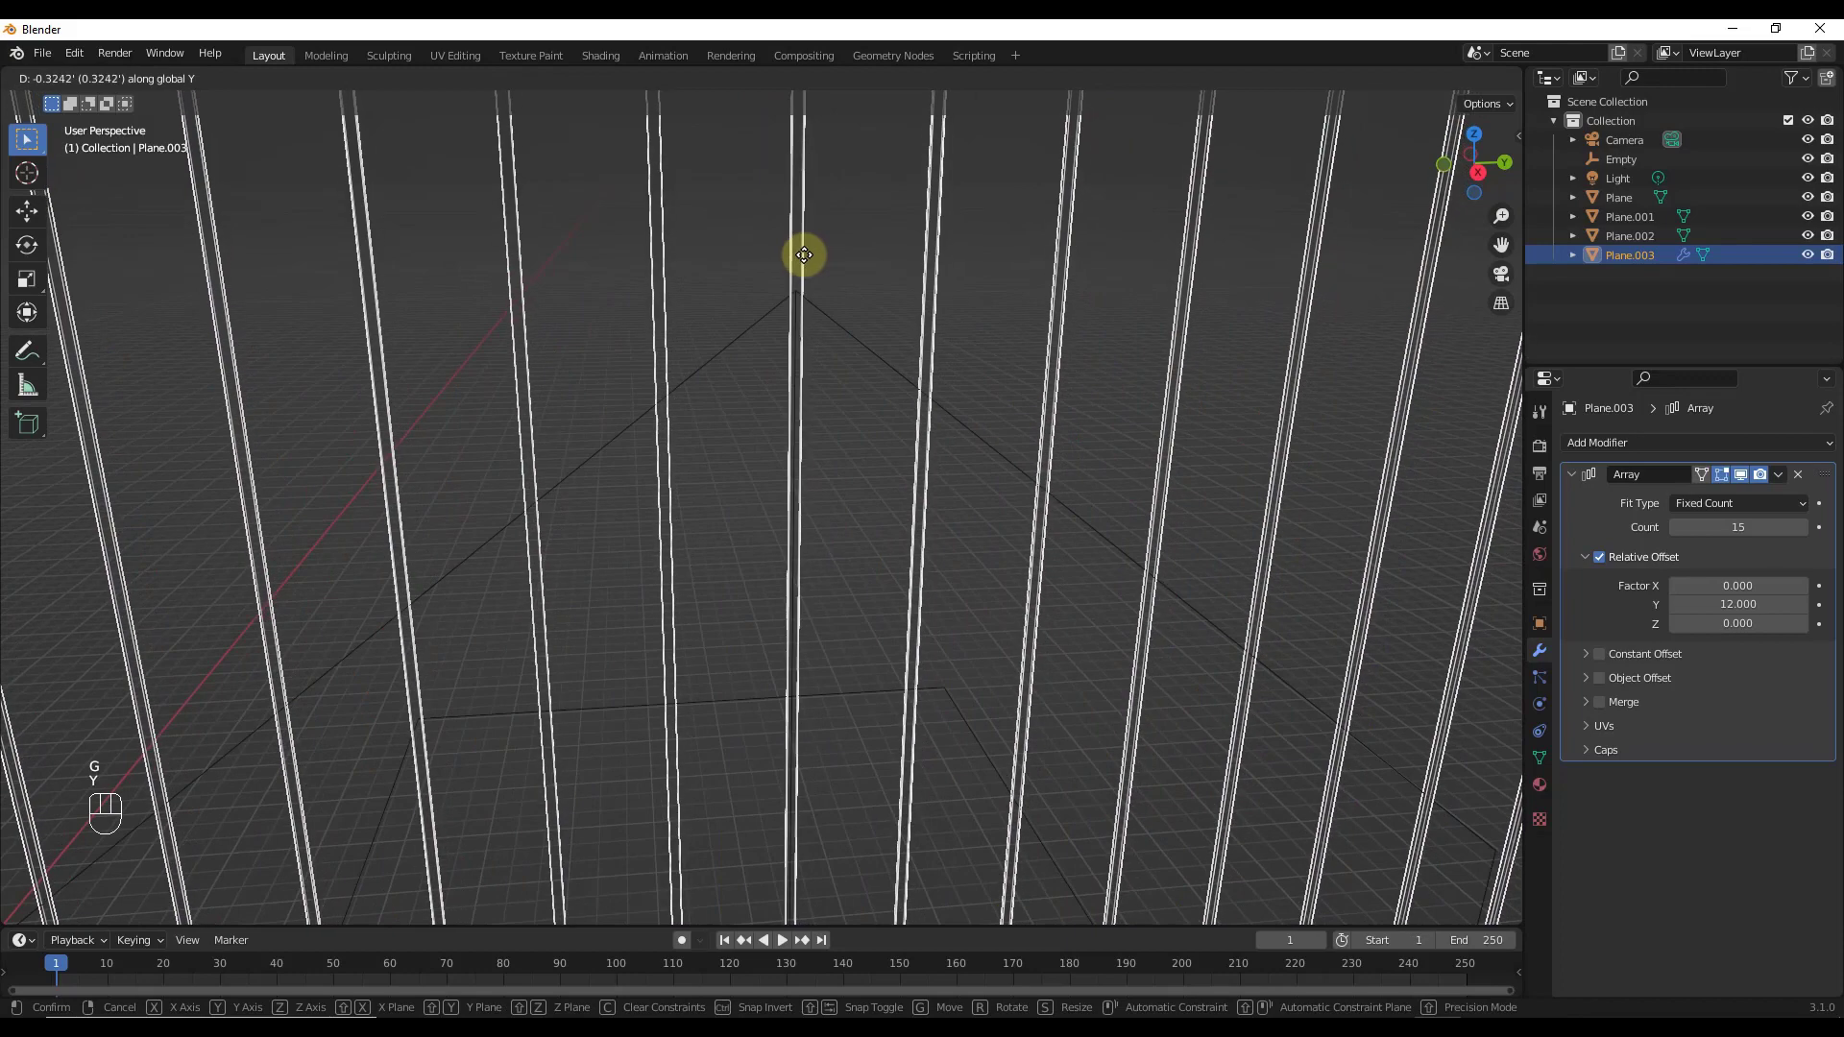
{"action": "left_click", "coordinate": [803, 255]}
{"action": "scroll", "coordinate": [856, 256], "scroll_direction": "down", "scroll_amount": 5}
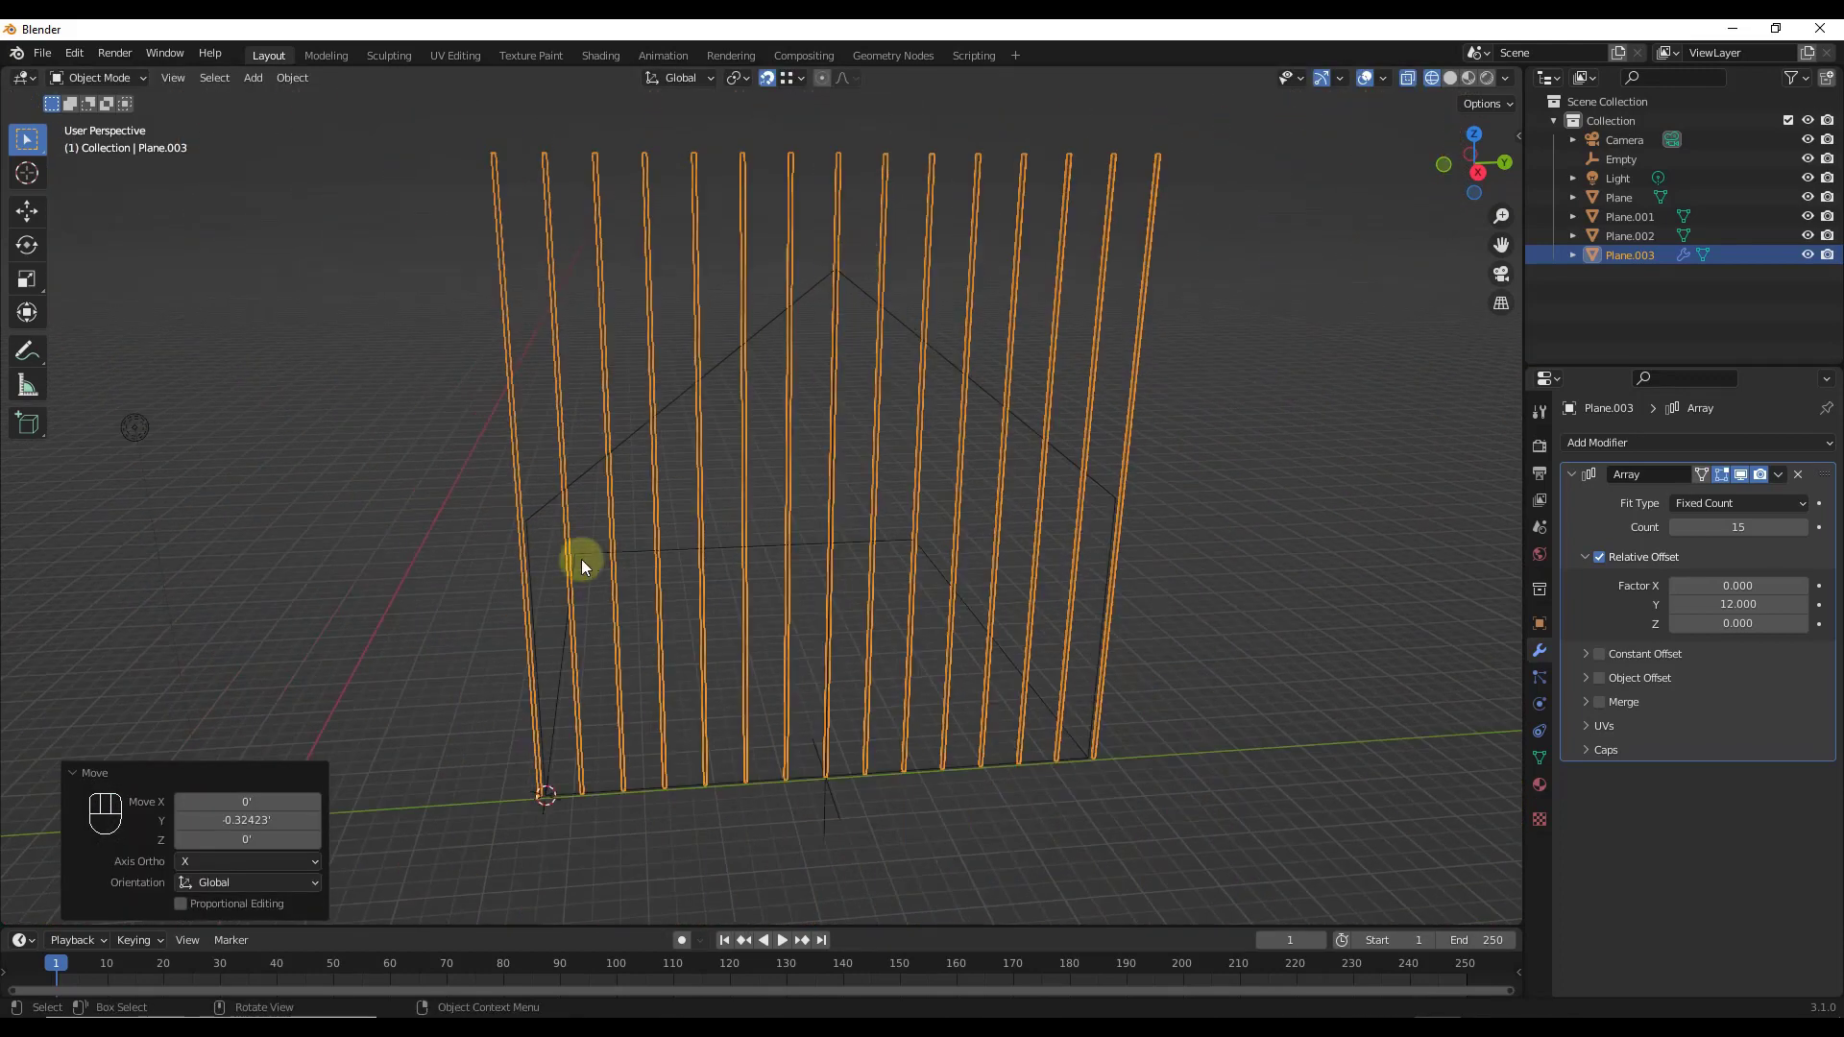
{"action": "scroll", "coordinate": [1097, 561], "scroll_direction": "up", "scroll_amount": 6}
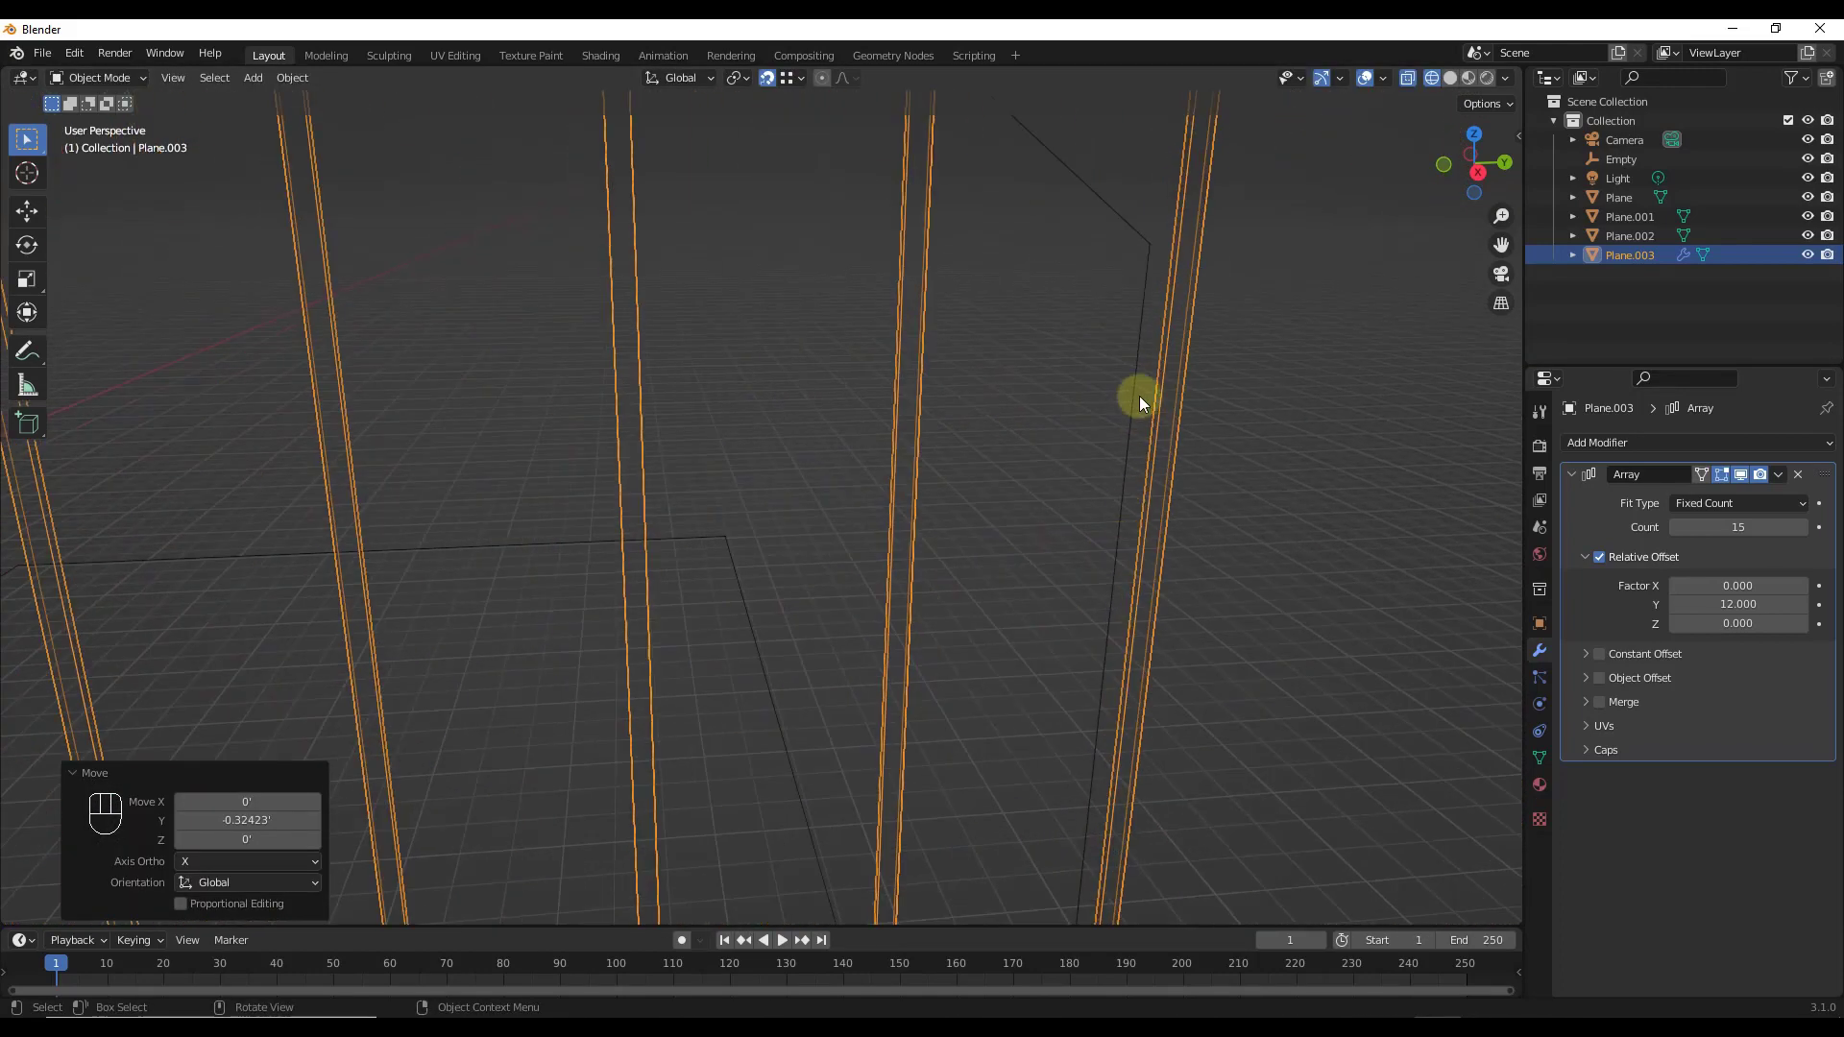
{"action": "scroll", "coordinate": [1137, 367], "scroll_direction": "down", "scroll_amount": 5}
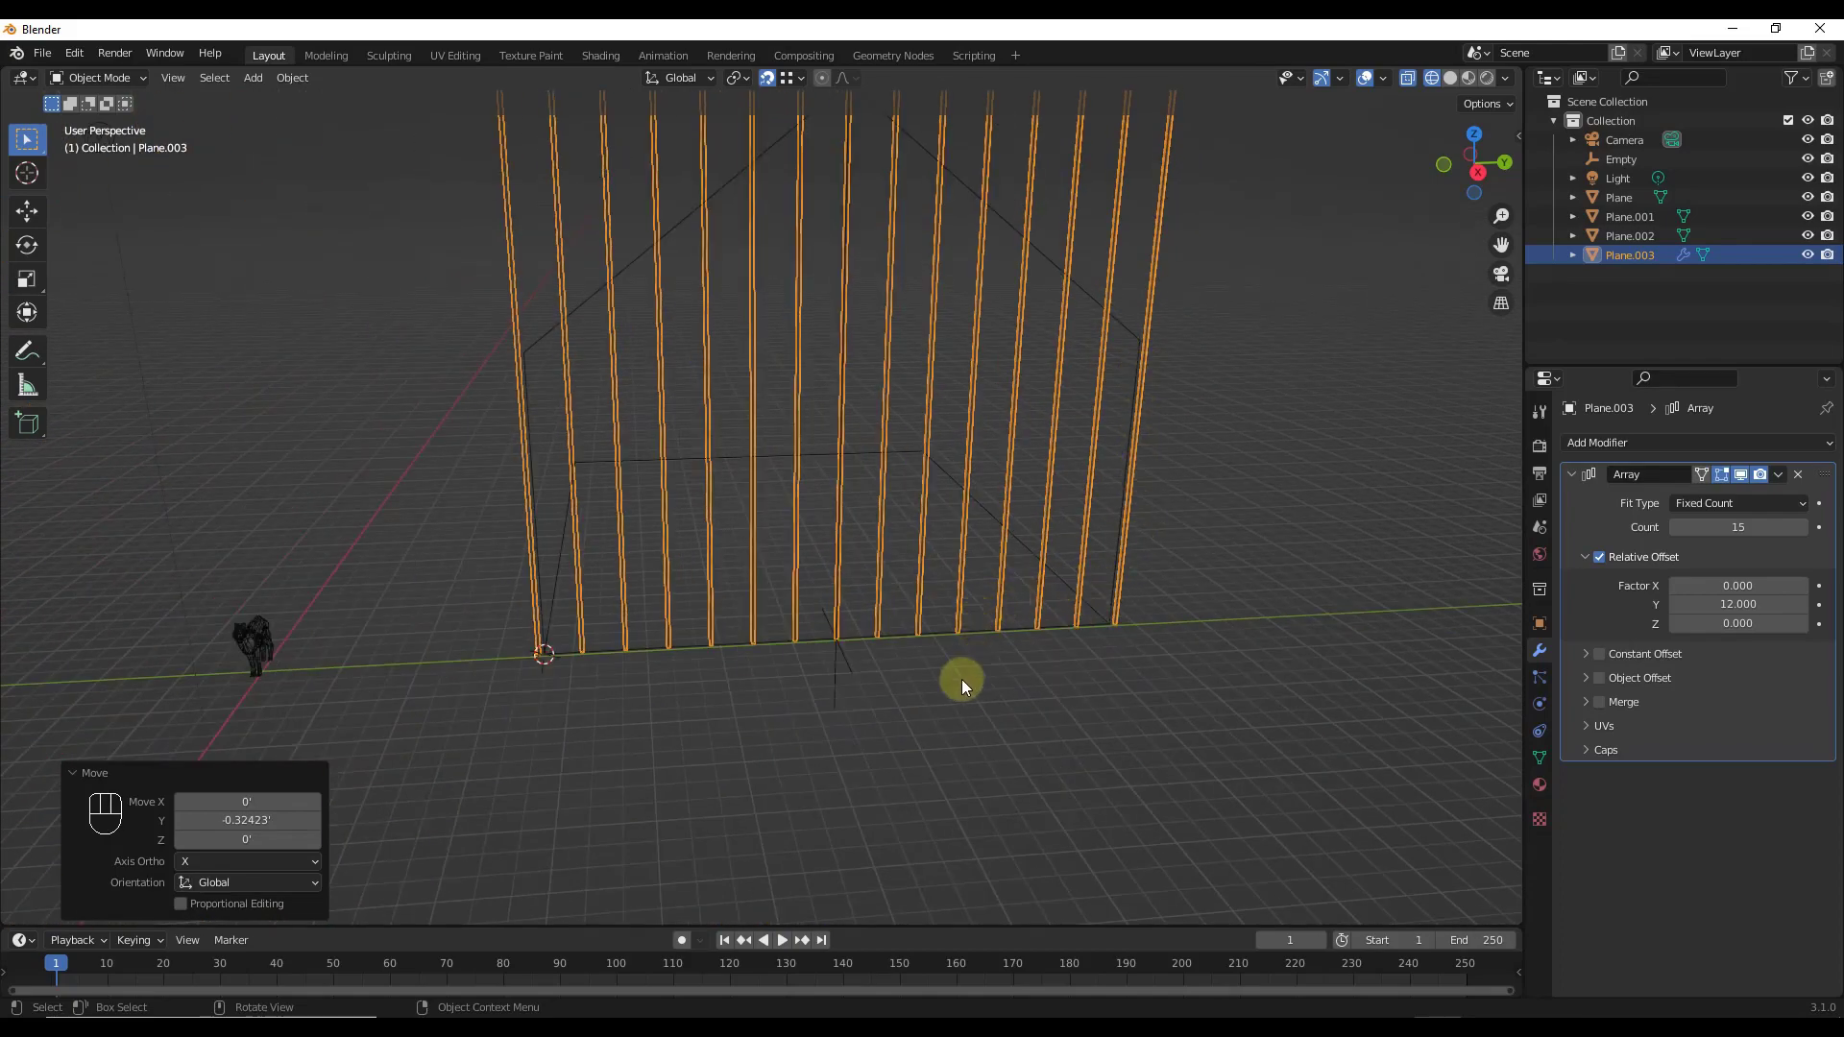
Step: Switch the viewport to Solid shading and deselect all objects
{"action": "middle_click_drag", "start_coordinate": [916, 699], "coordinate": [906, 498]}
{"action": "middle_click_drag", "start_coordinate": [898, 342], "coordinate": [747, 435]}
{"action": "key", "text": "z"}
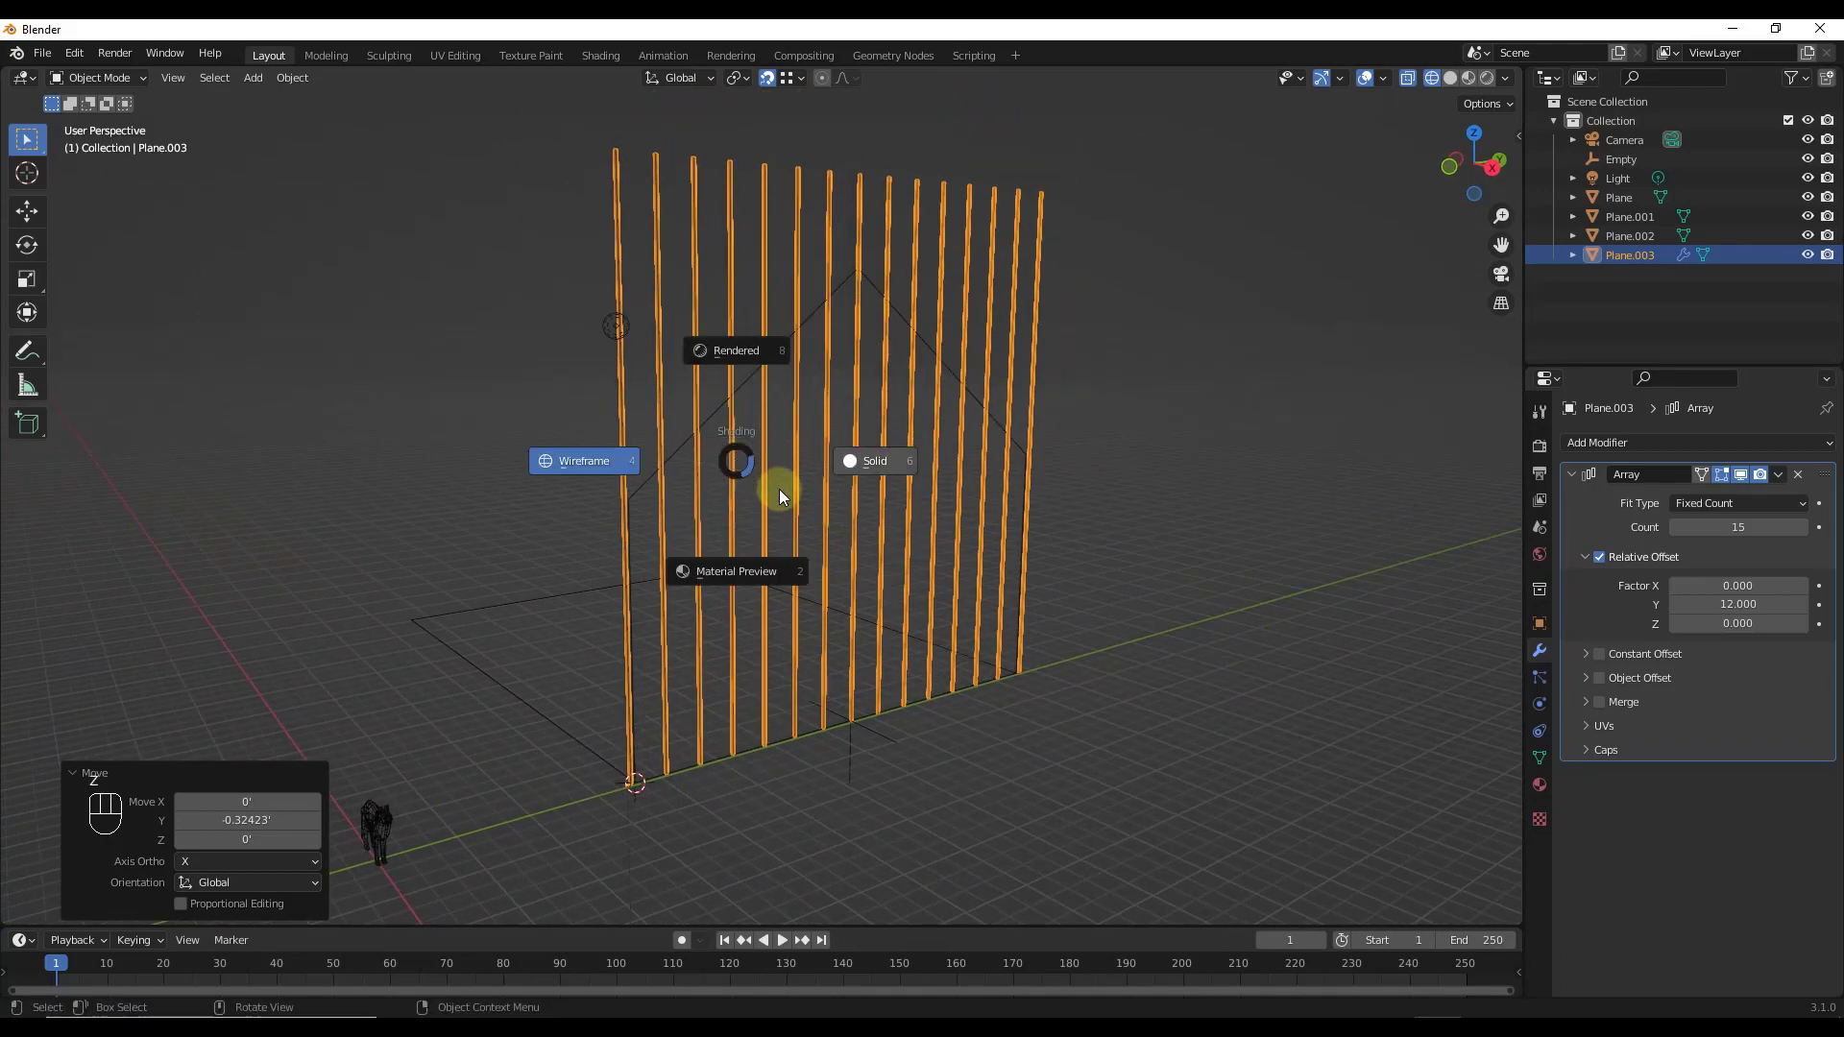
{"action": "left_click", "coordinate": [873, 463]}
{"action": "key", "text": "alt+a"}
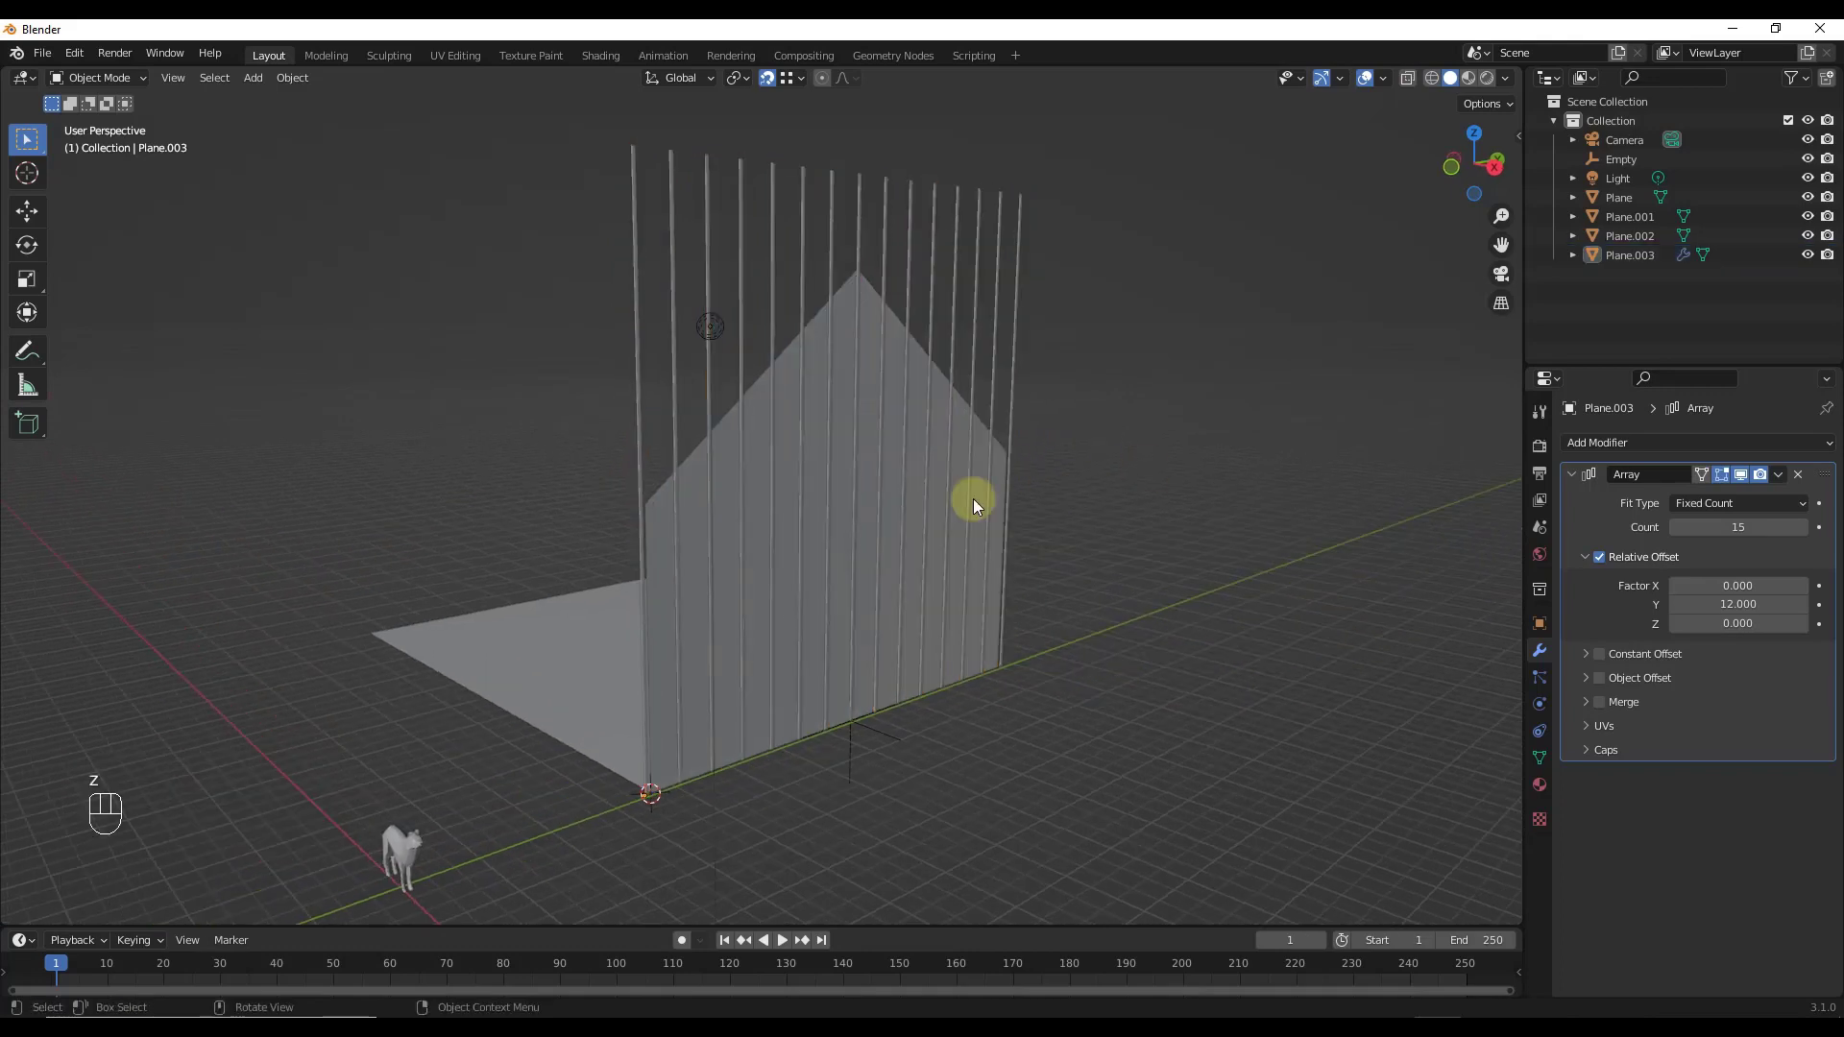
Step: Add a Solidify modifier to the gable wall
{"action": "left_click", "coordinate": [870, 429]}
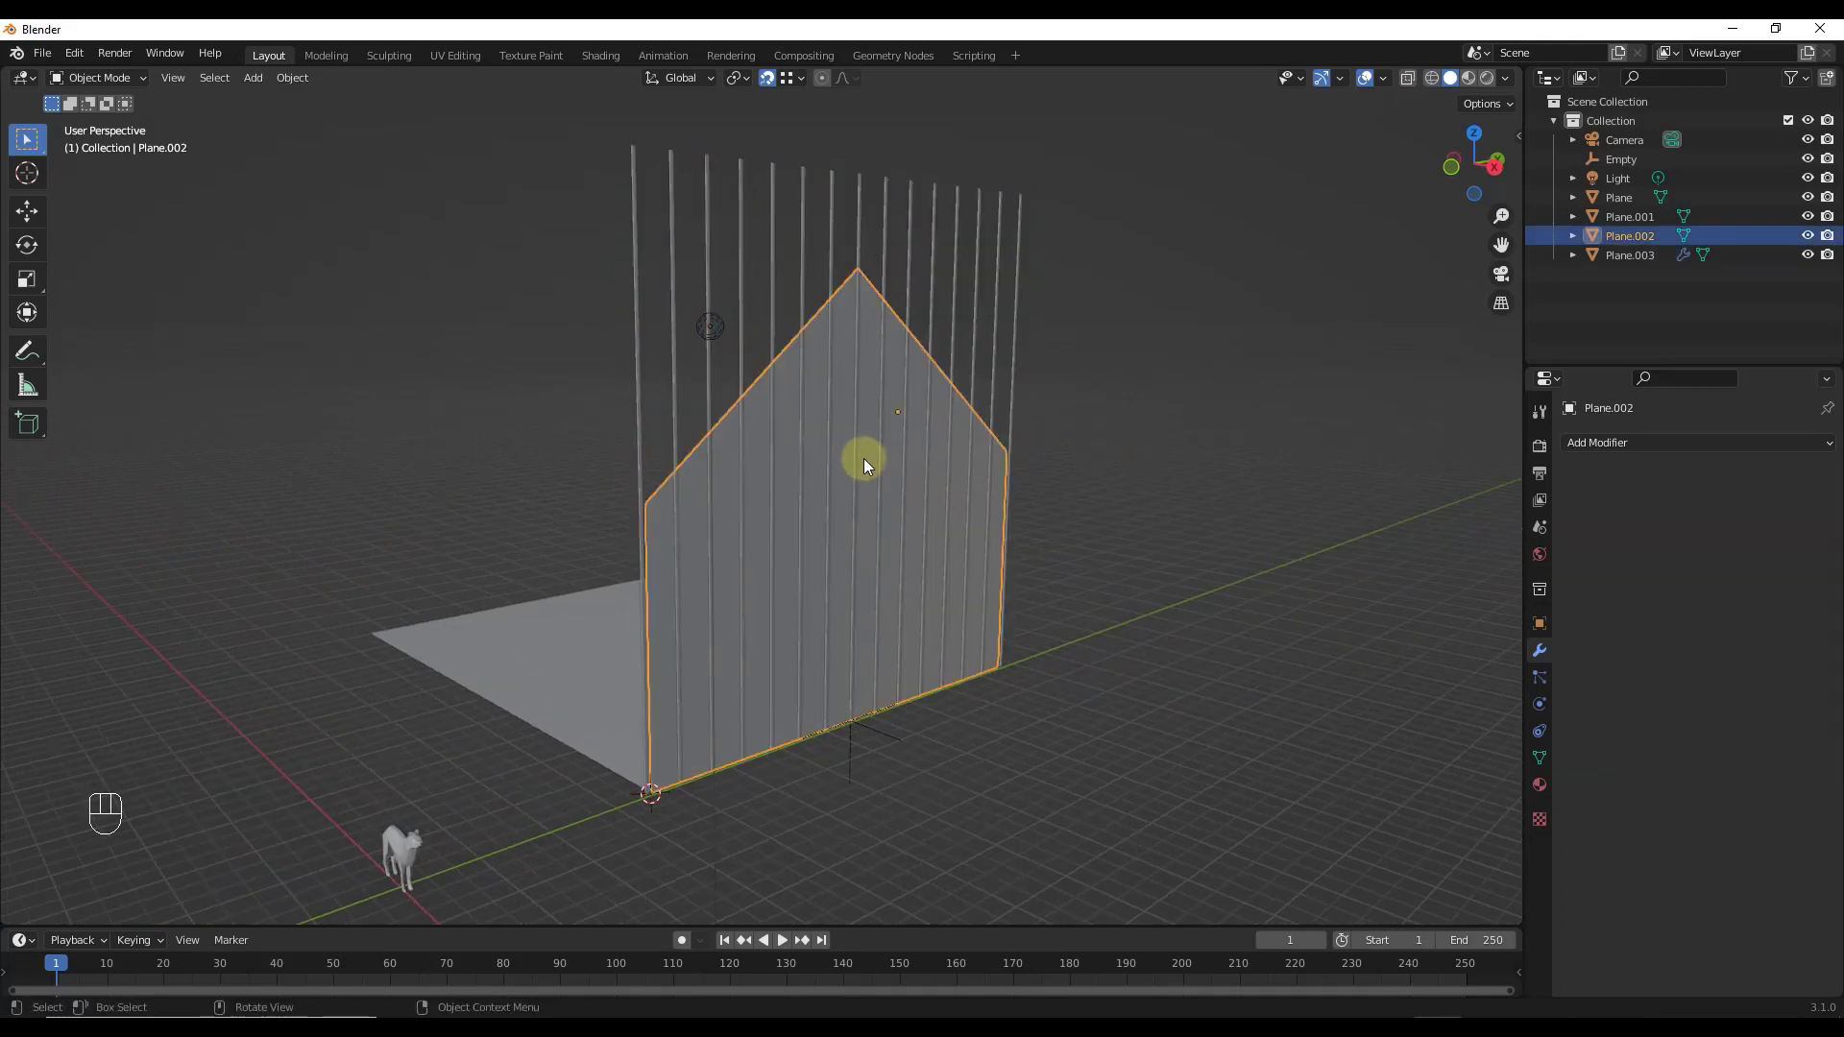
{"action": "scroll", "coordinate": [830, 423], "scroll_direction": "up", "scroll_amount": 3}
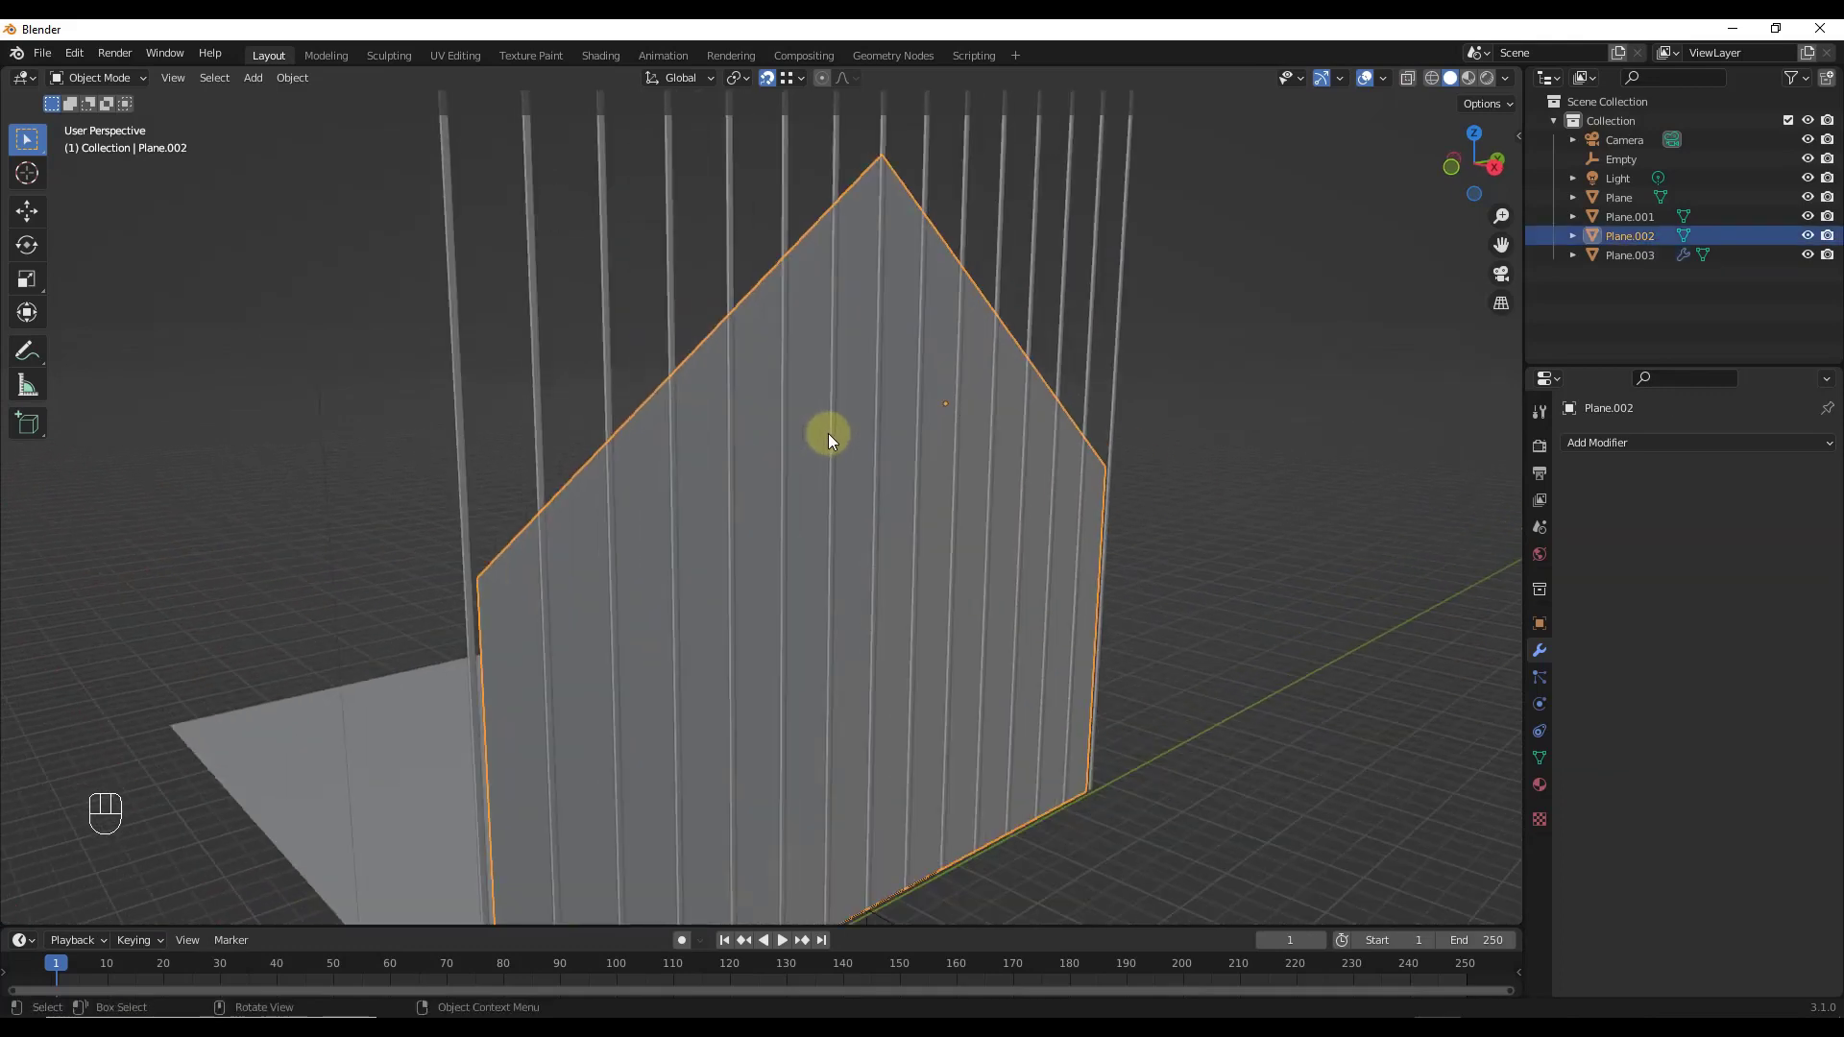
{"action": "scroll", "coordinate": [845, 432], "scroll_direction": "down", "scroll_amount": 1}
{"action": "scroll", "coordinate": [855, 430], "scroll_direction": "up", "scroll_amount": 2}
{"action": "left_click", "coordinate": [1605, 444]}
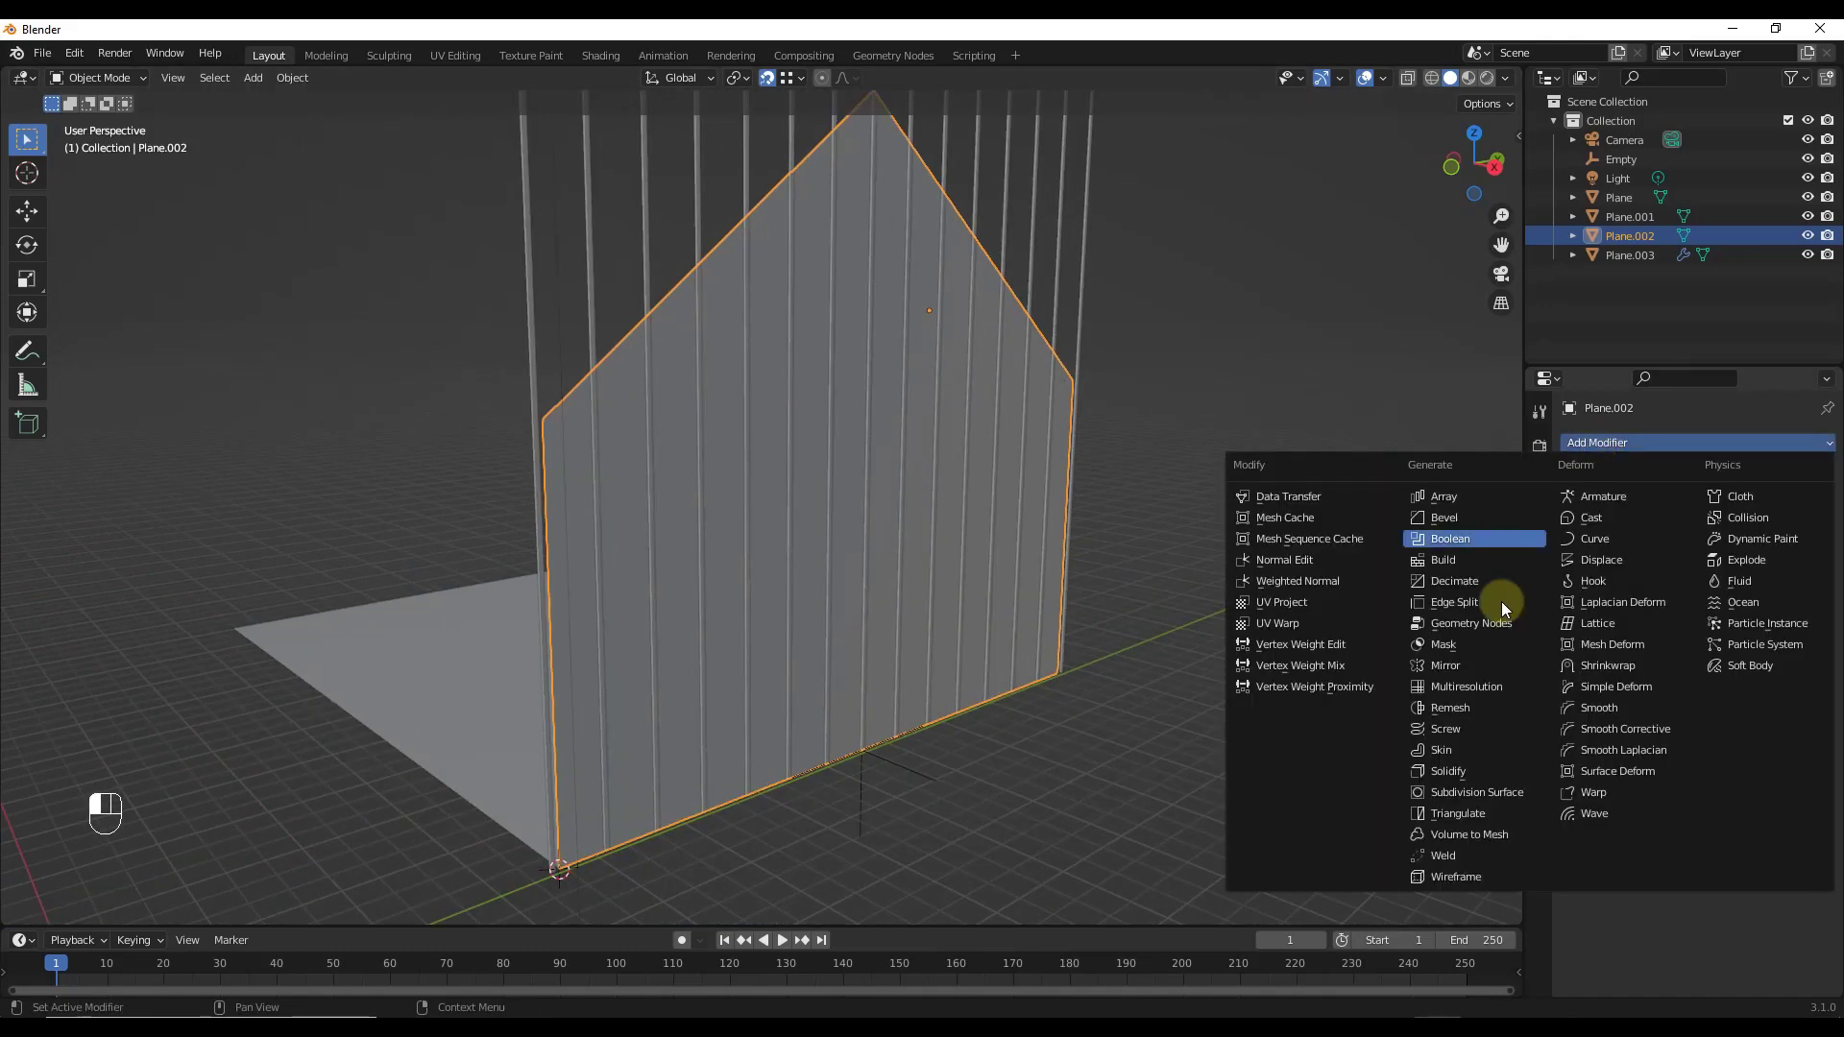
{"action": "left_click", "coordinate": [1454, 771]}
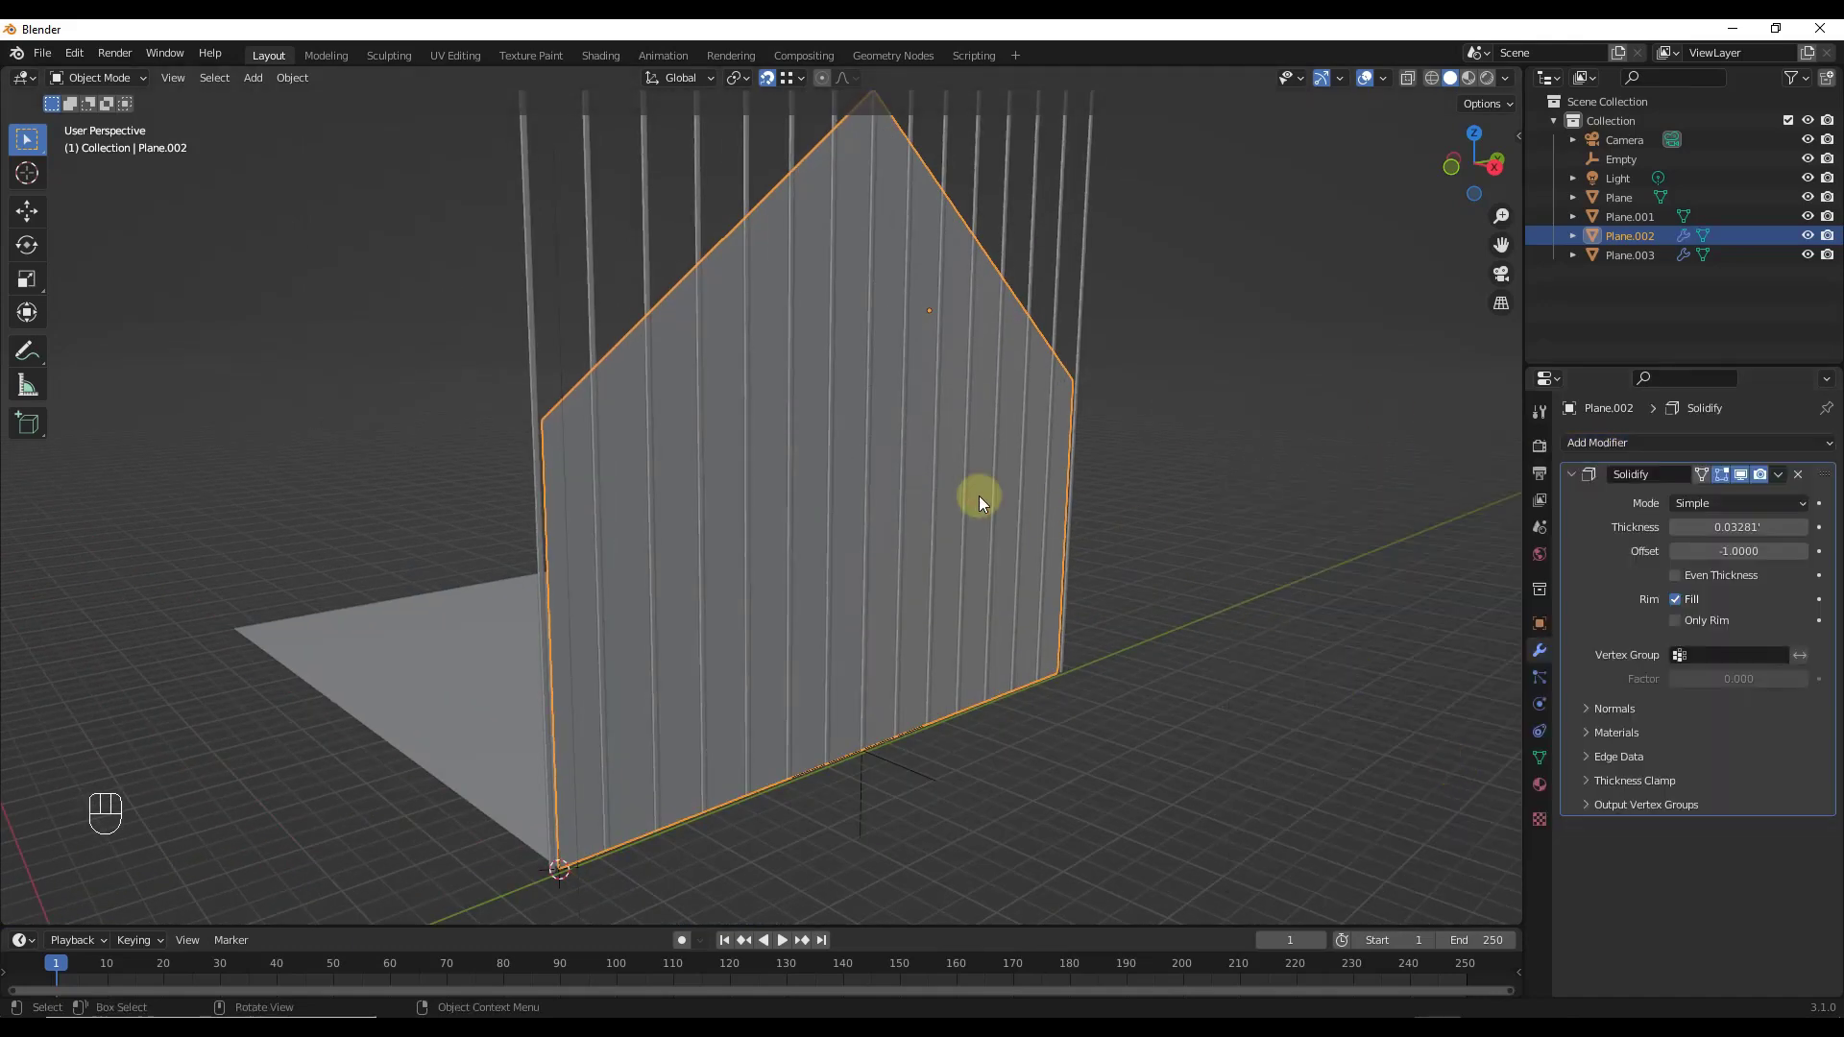
Step: Increase the gable wall's Solidify thickness to about 0.4933'
{"action": "scroll", "coordinate": [586, 417], "scroll_direction": "up", "scroll_amount": 5}
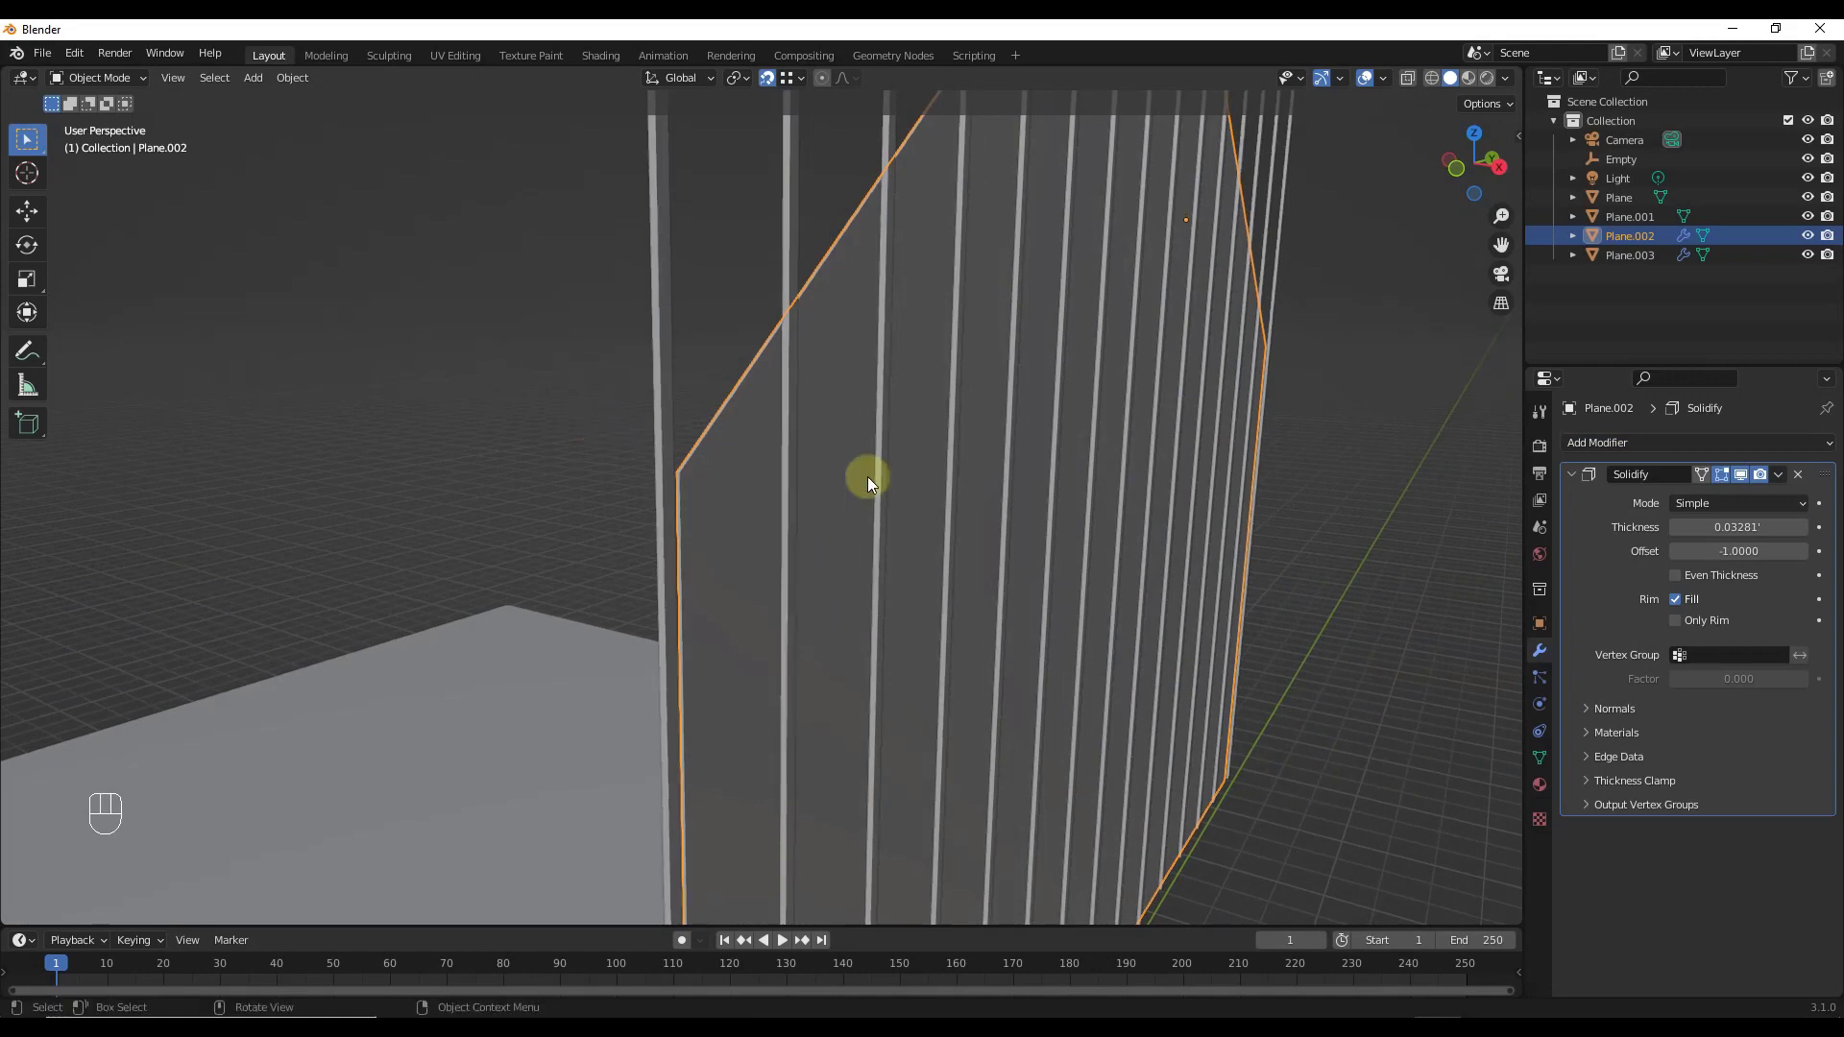
{"action": "left_click_drag", "start_coordinate": [1746, 527], "coordinate": [1523, 391]}
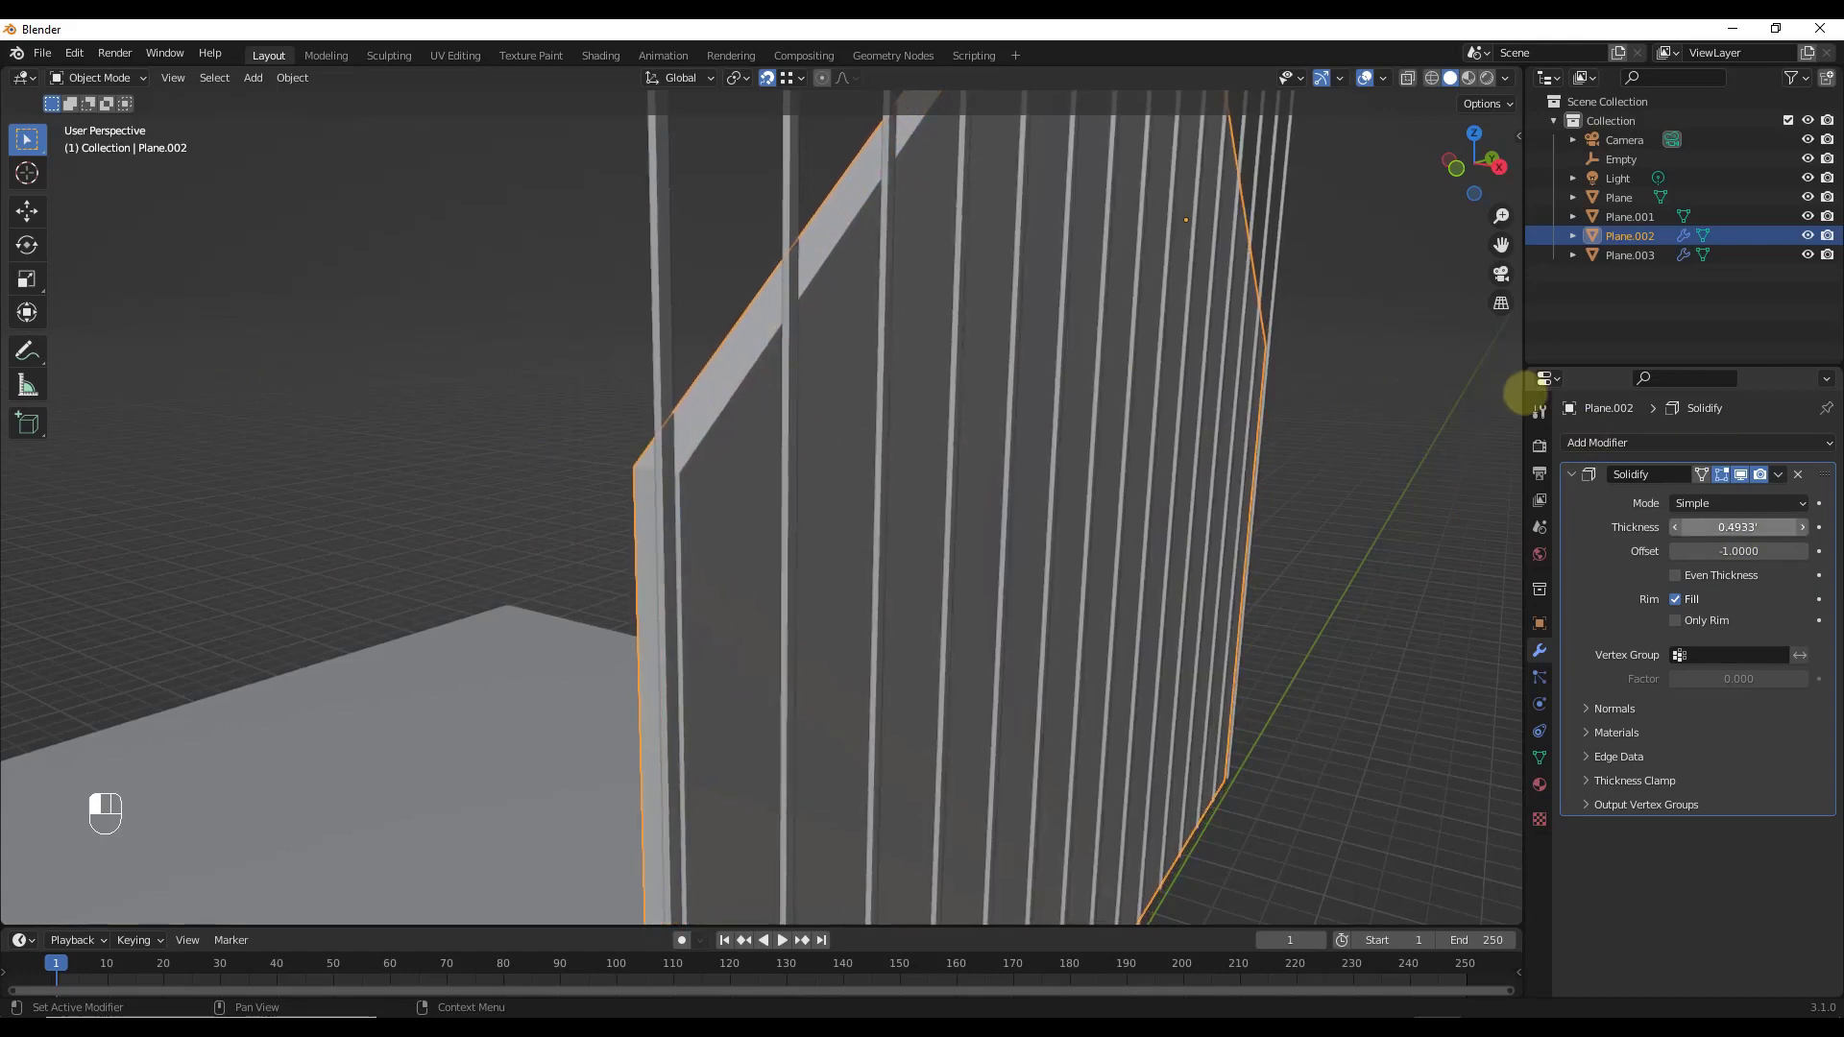
{"action": "scroll", "coordinate": [916, 458], "scroll_direction": "down", "scroll_amount": 4}
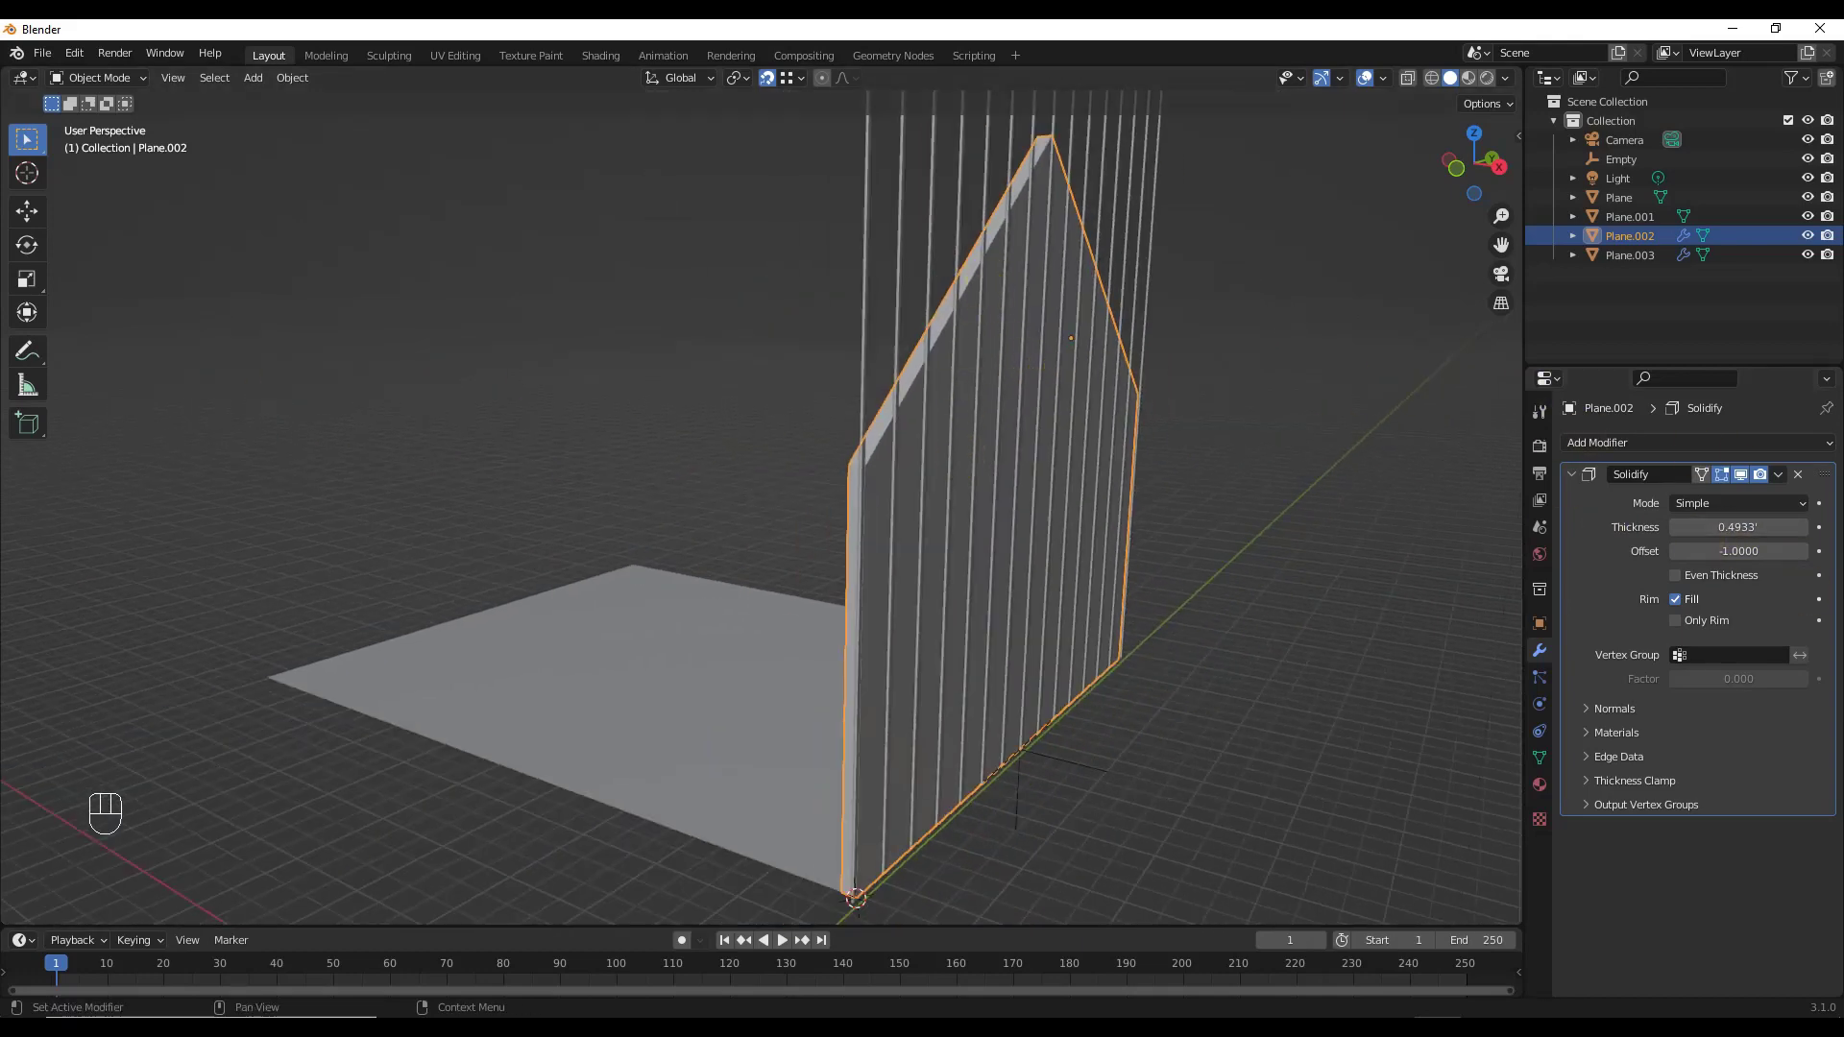
Step: Set the gable wall's Solidify offset to about -0.1837 so the wall thickens outward over the battens
{"action": "scroll", "coordinate": [896, 472], "scroll_direction": "up", "scroll_amount": 3}
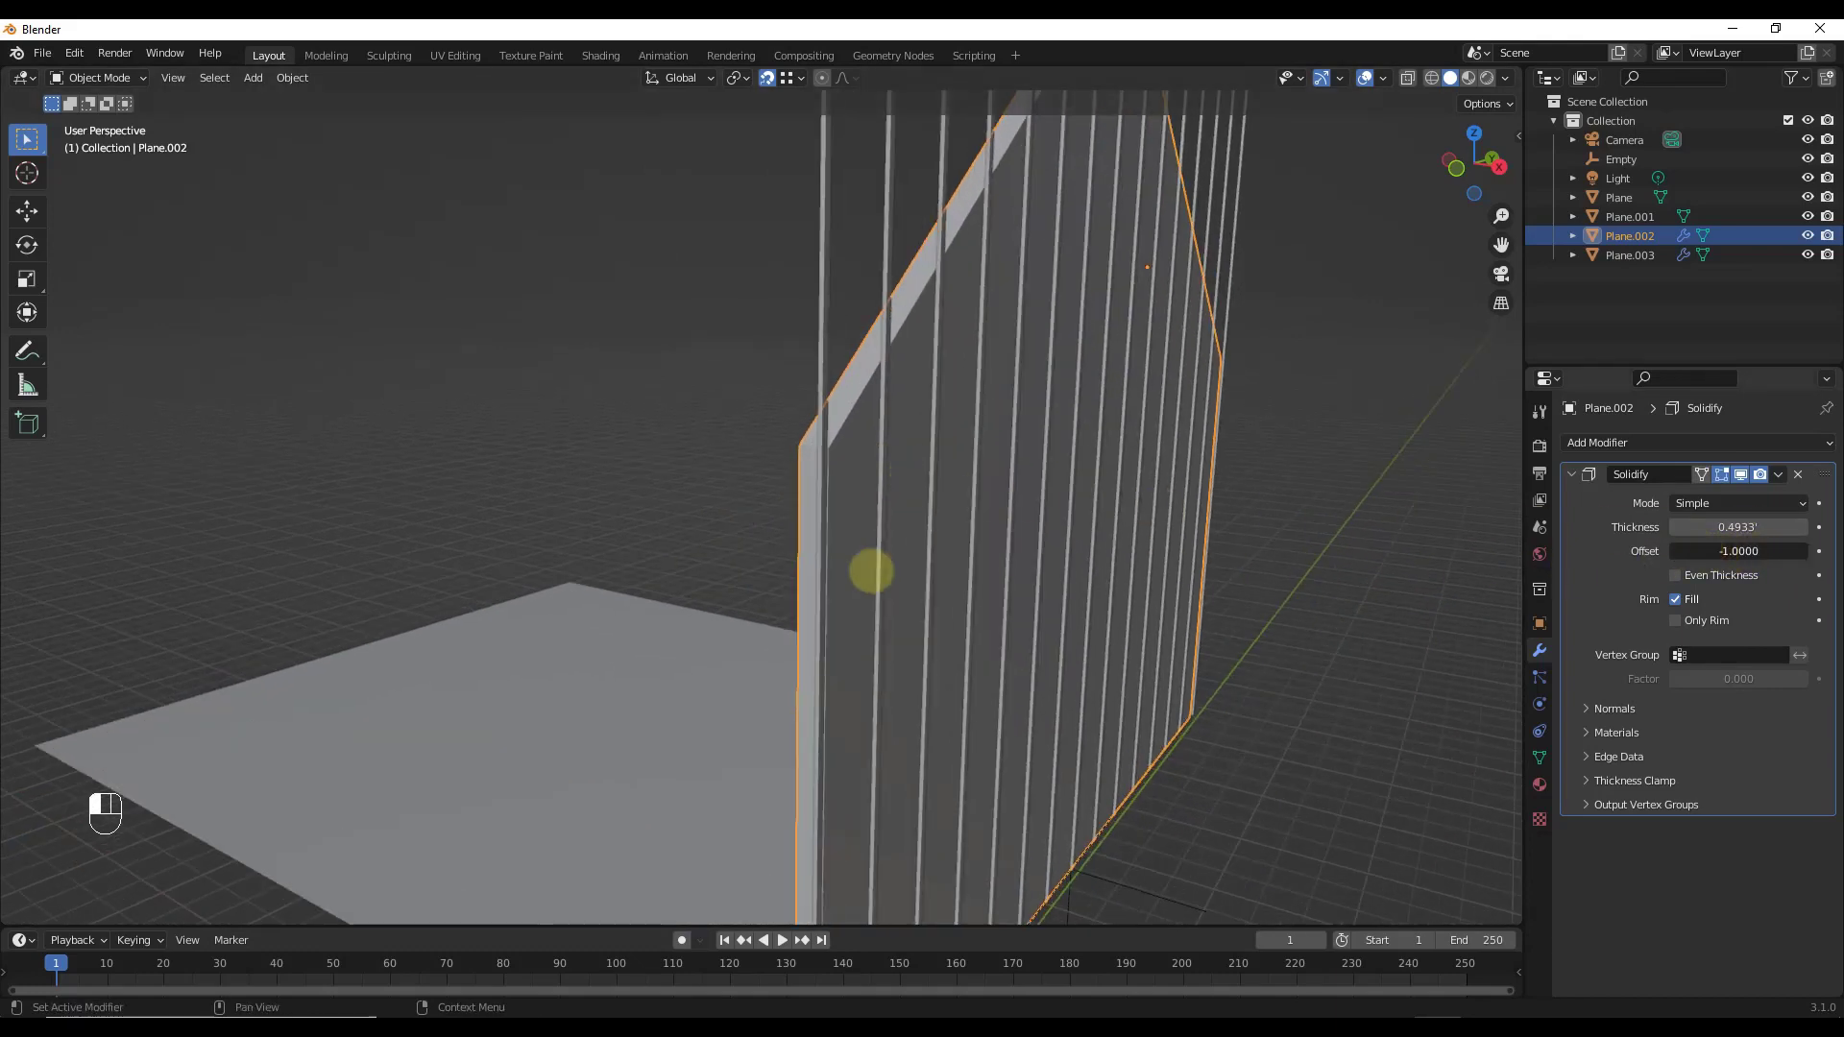
{"action": "left_click", "coordinate": [1718, 550]}
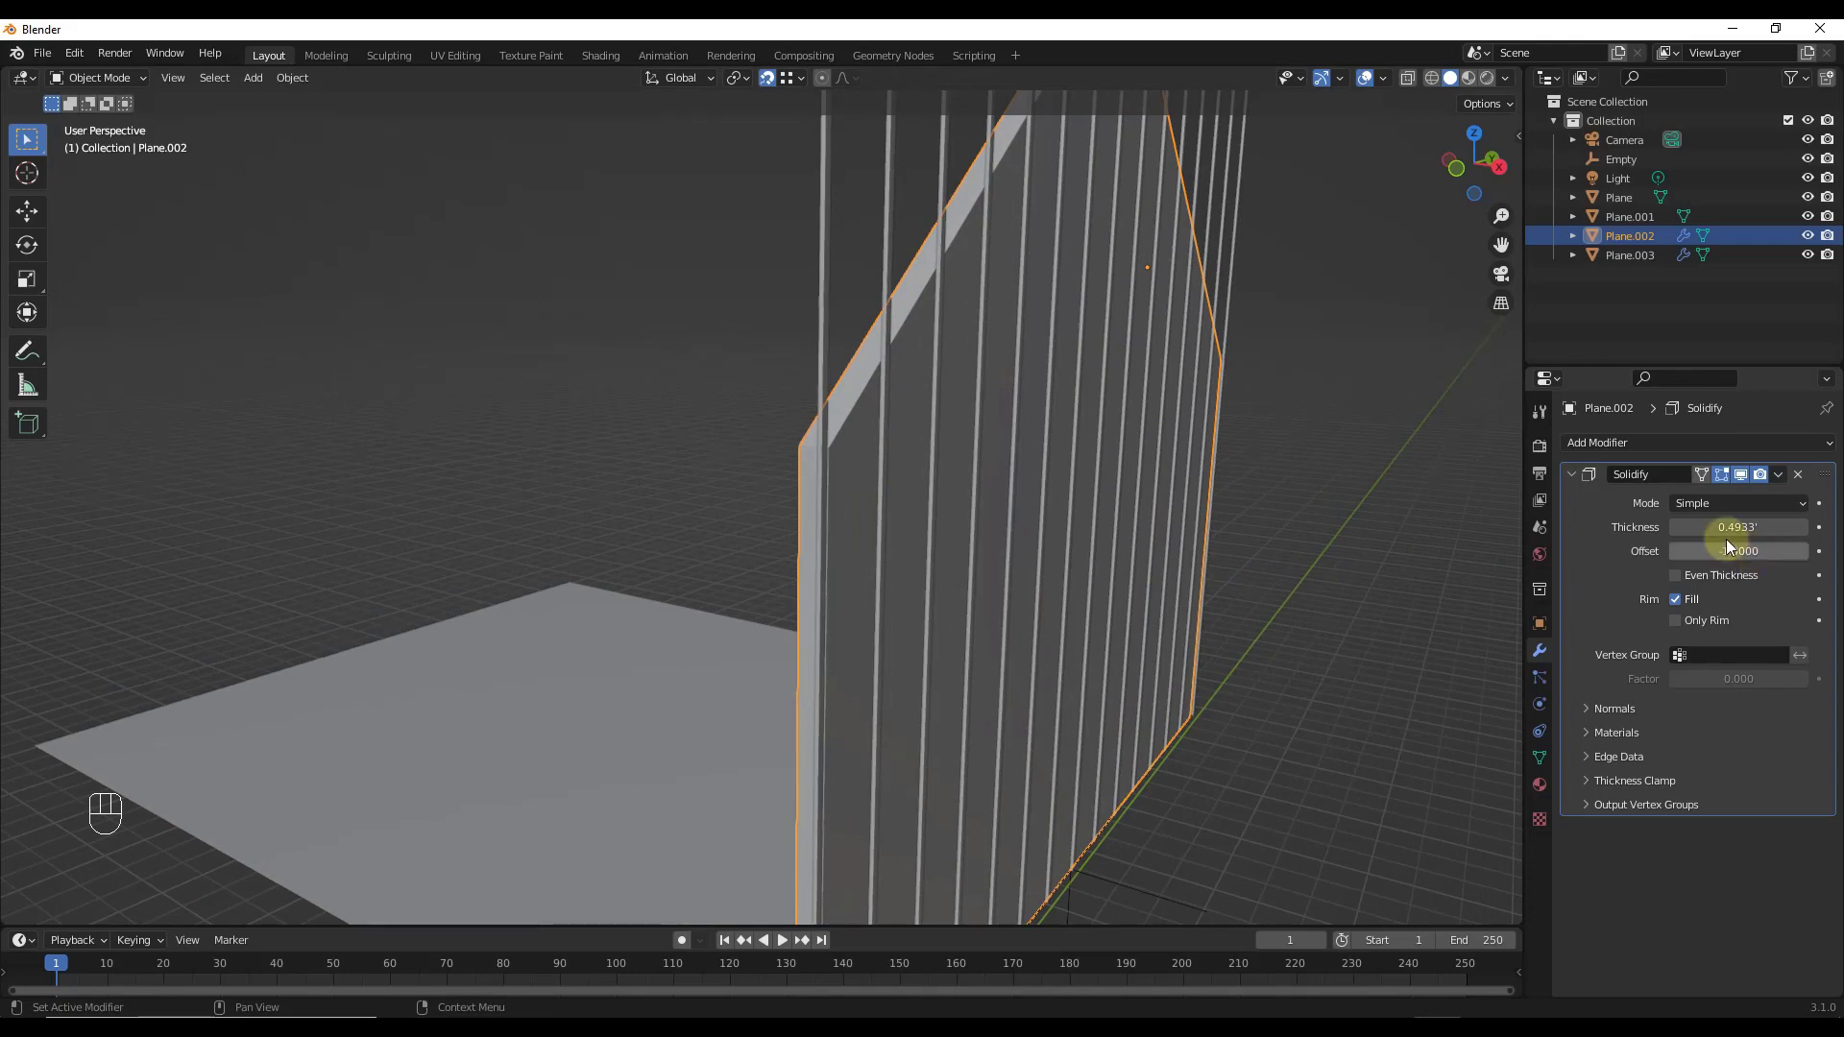
{"action": "left_click_drag", "start_coordinate": [1719, 549], "coordinate": [1757, 549]}
{"action": "scroll", "coordinate": [785, 574], "scroll_direction": "down", "scroll_amount": 4}
{"action": "middle_click_drag", "start_coordinate": [785, 574], "coordinate": [947, 465]}
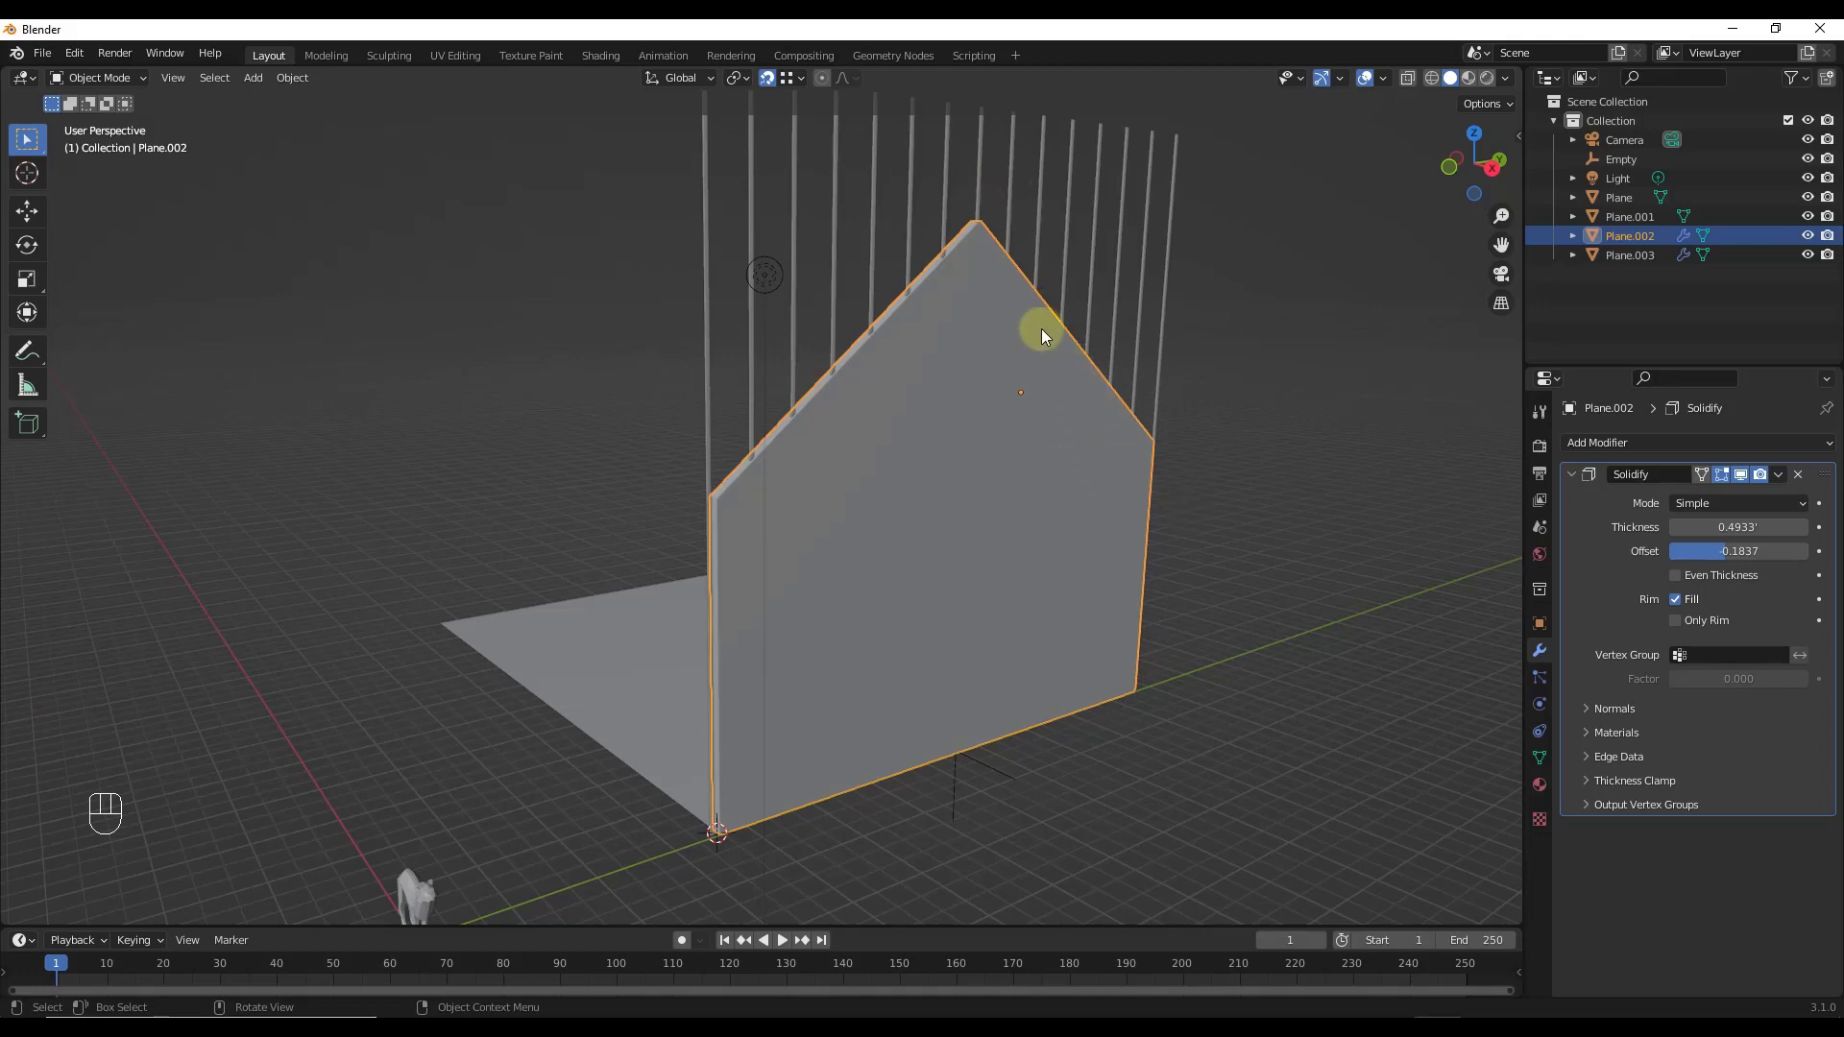
Step: Add a Boolean modifier to the vertical battens with the gable wall as its object, and set the operation to Intersect
{"action": "left_click", "coordinate": [1012, 212]}
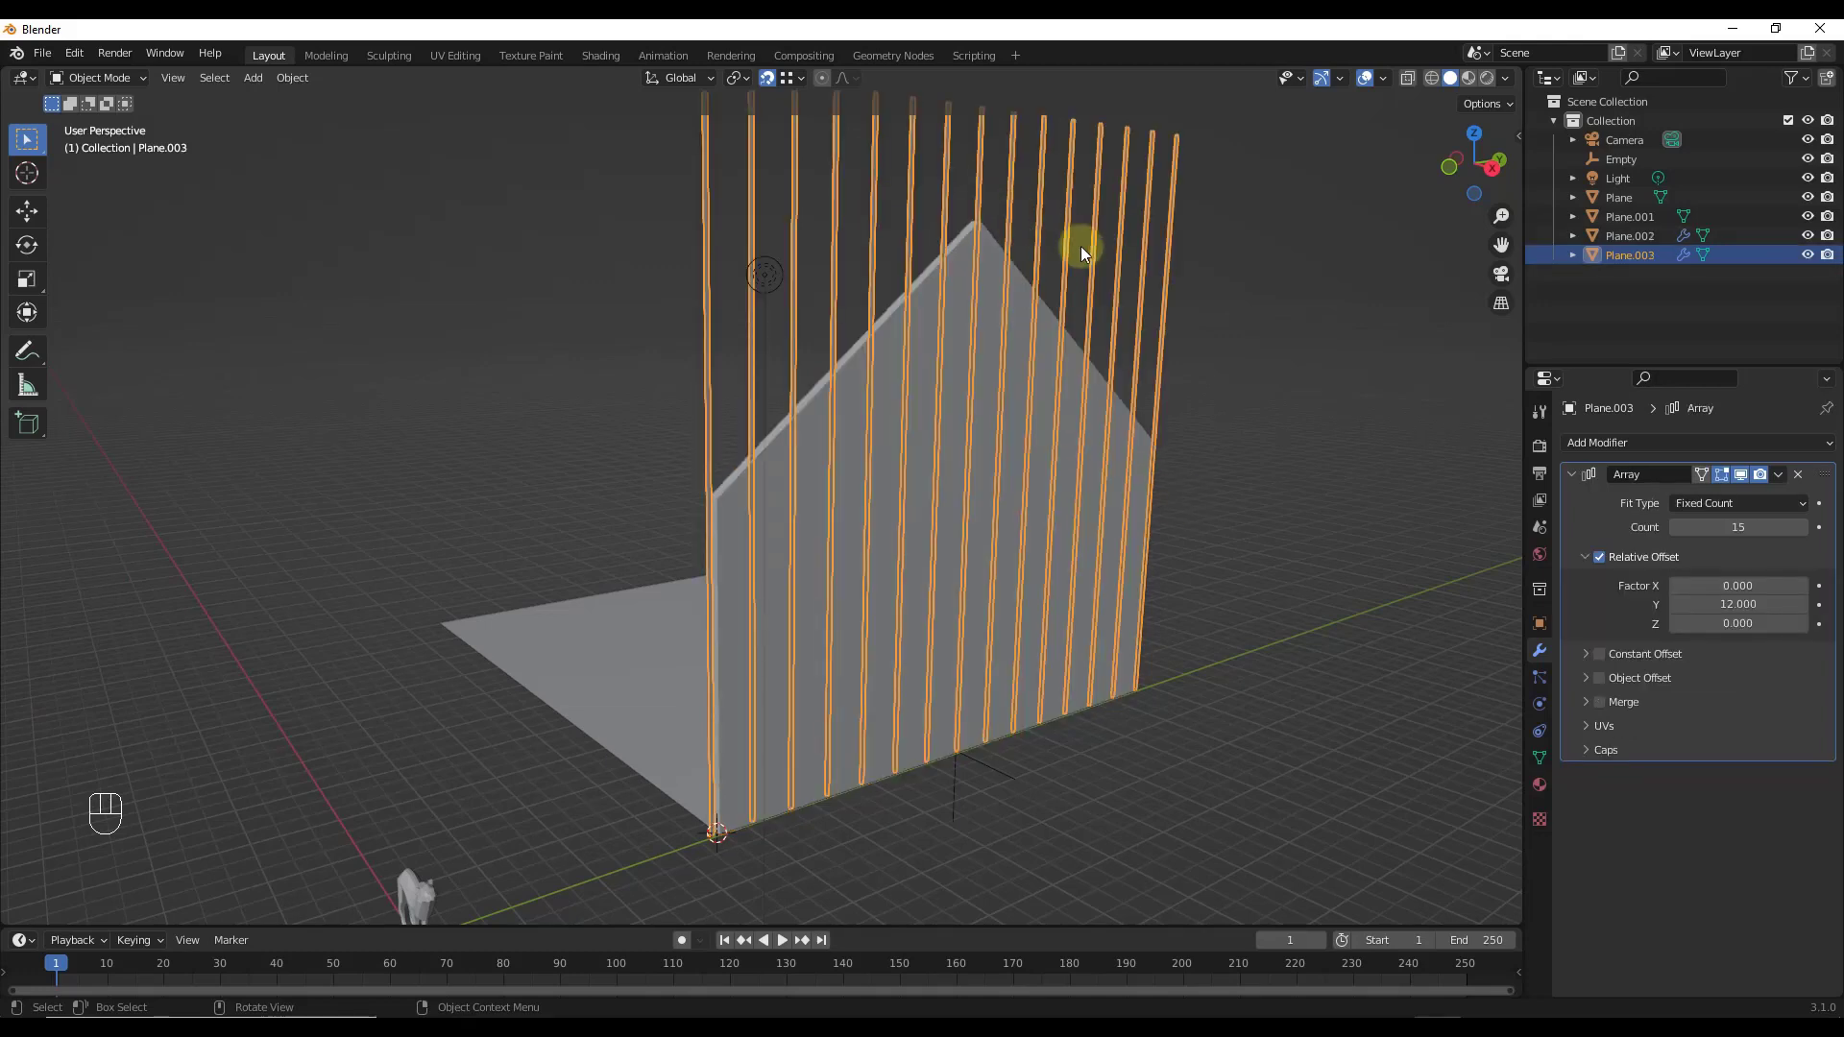
{"action": "left_click", "coordinate": [1628, 442]}
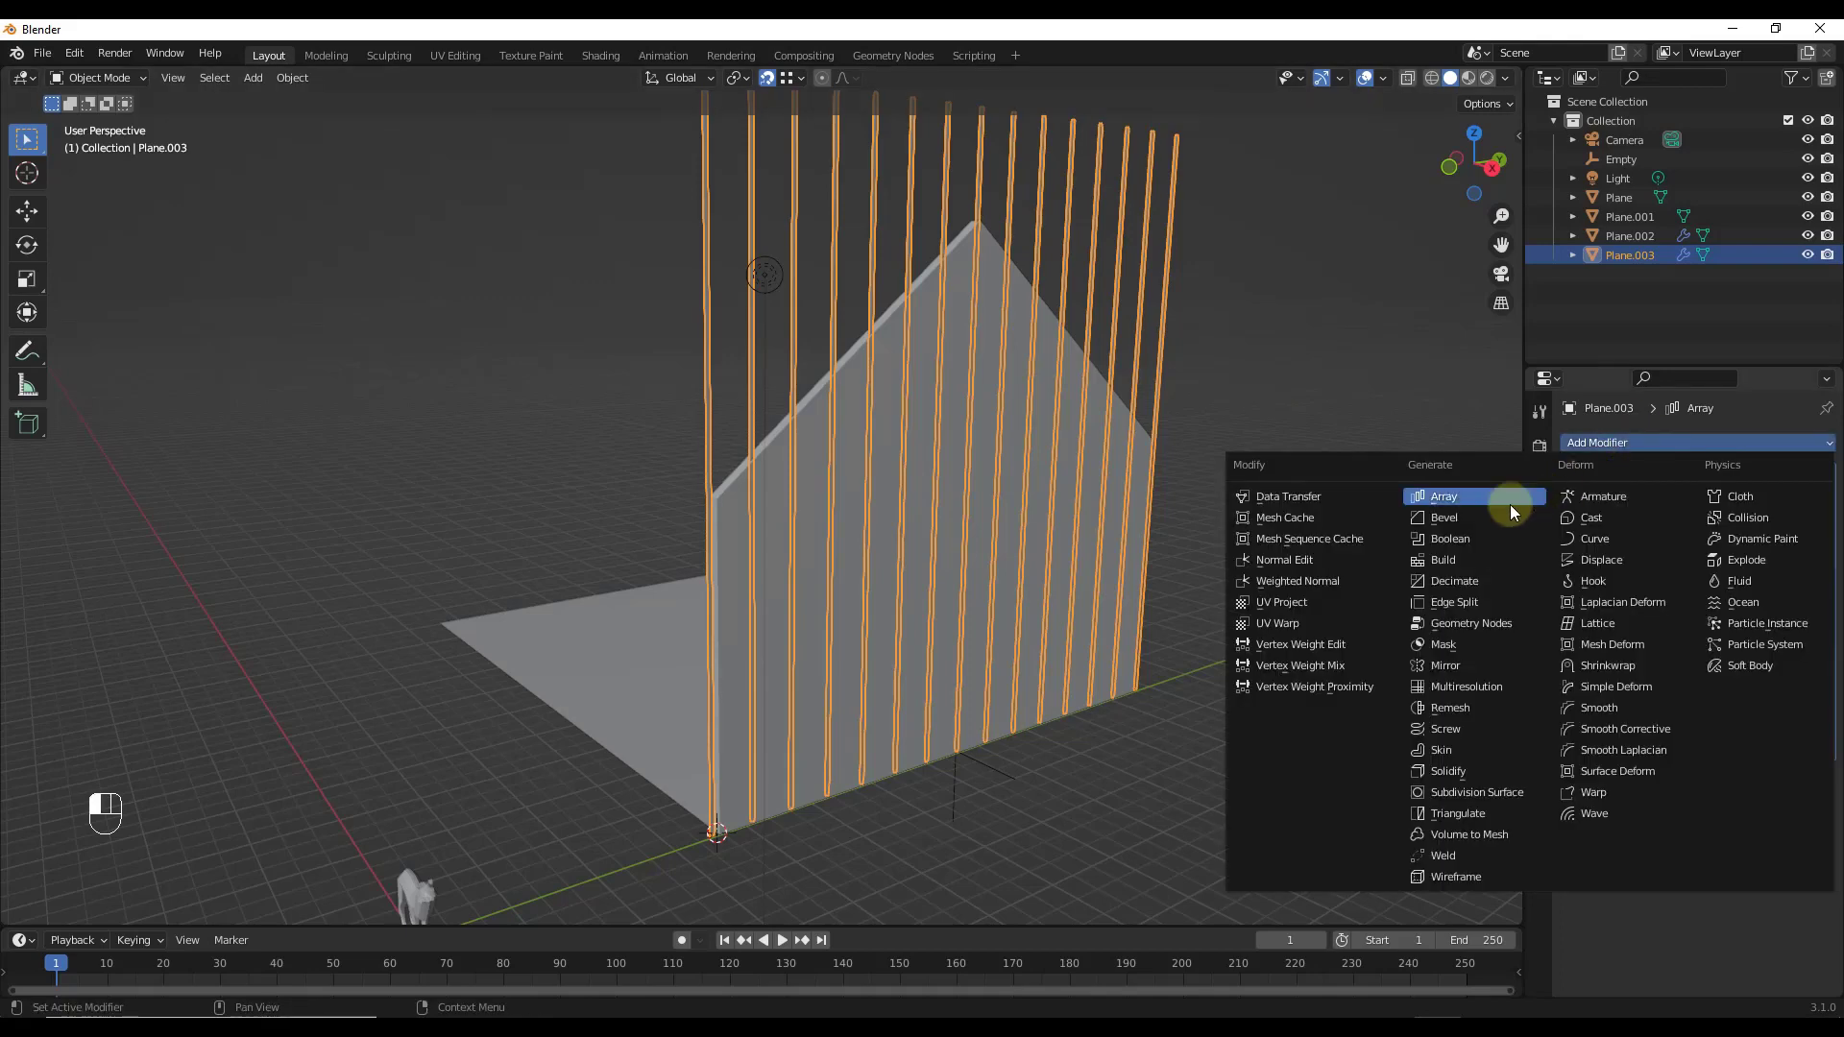
{"action": "left_click", "coordinate": [1452, 536]}
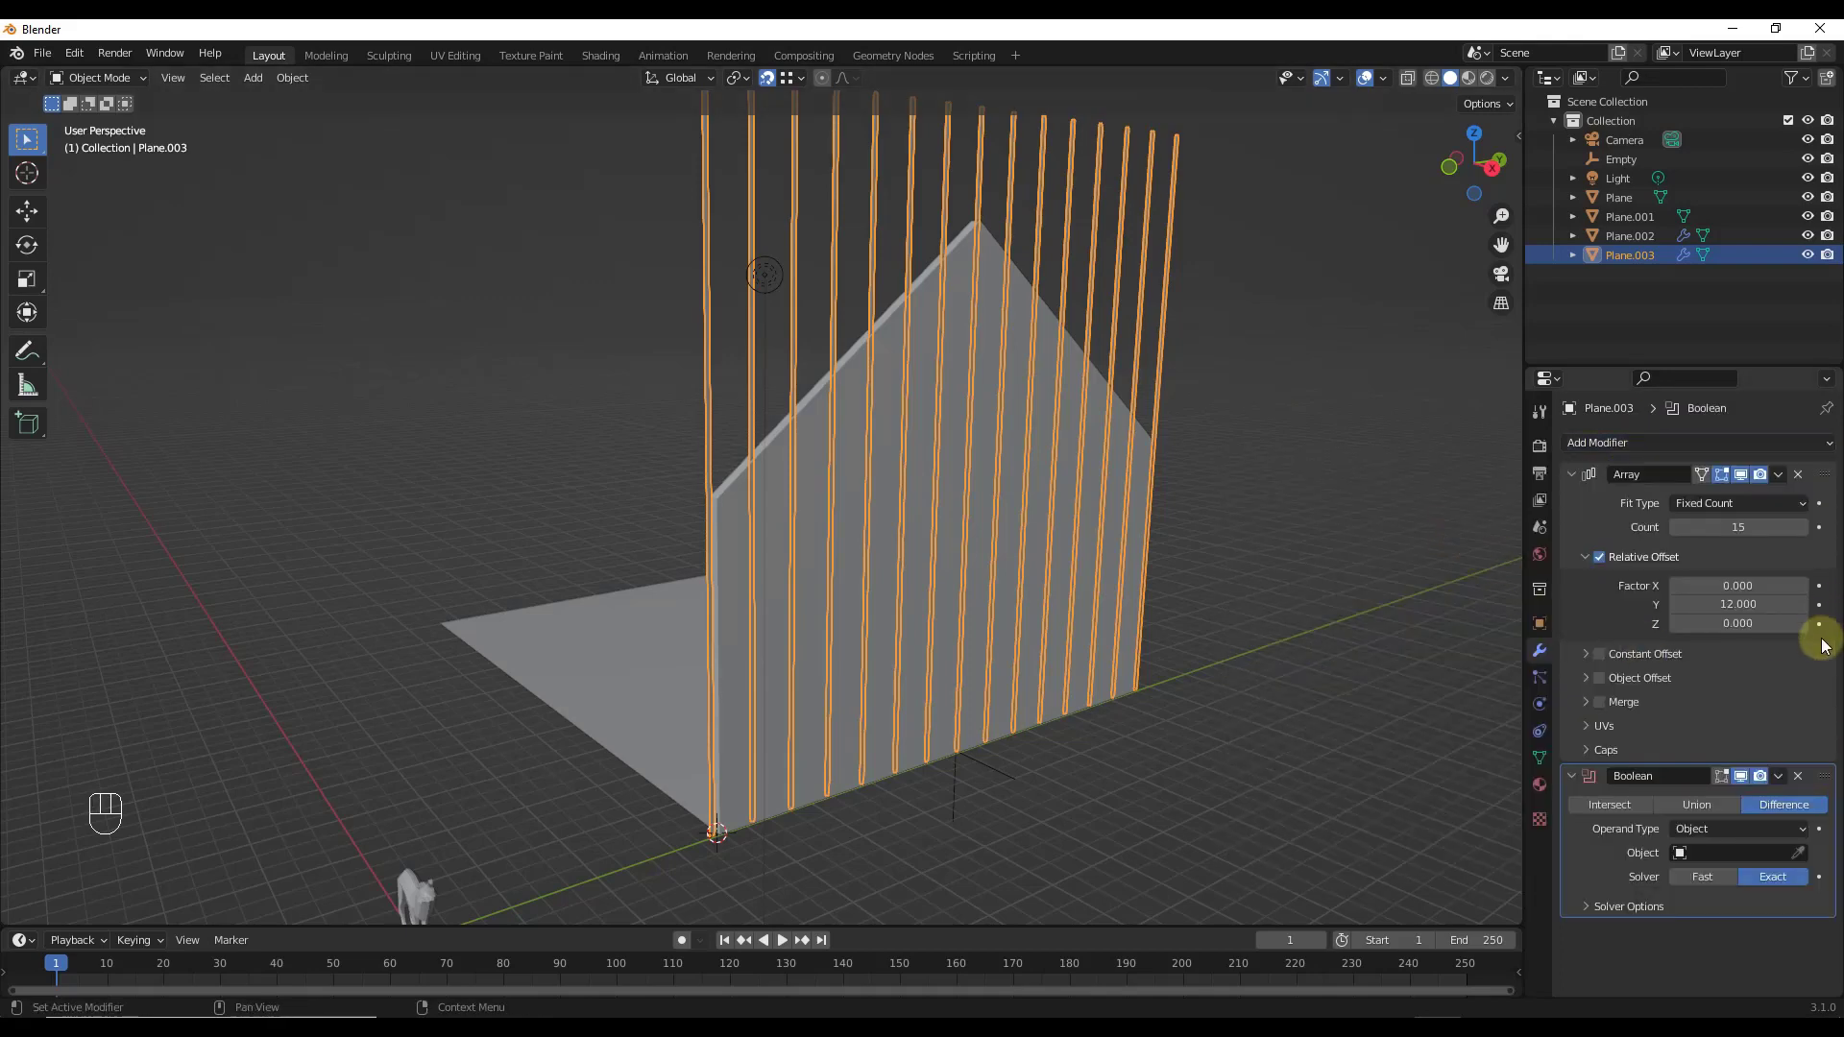
{"action": "left_click", "coordinate": [1790, 825]}
{"action": "left_click", "coordinate": [1794, 828]}
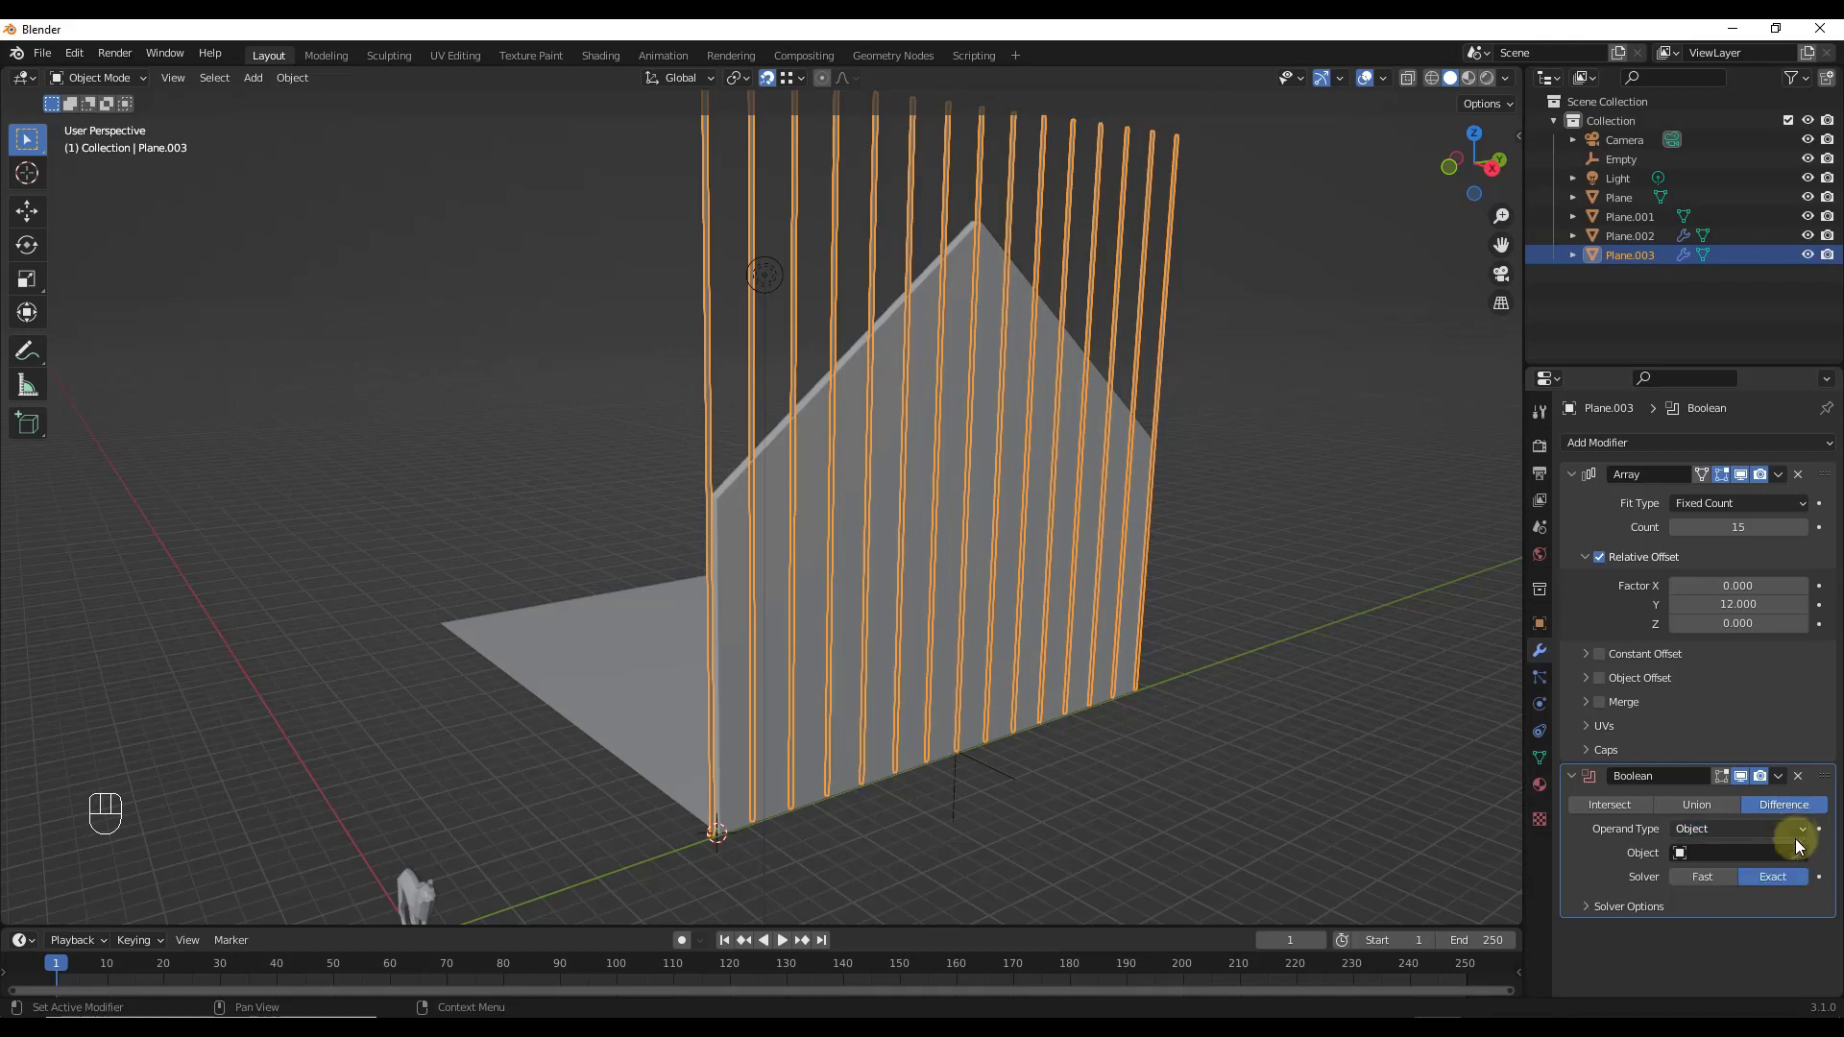
{"action": "left_click", "coordinate": [1797, 852]}
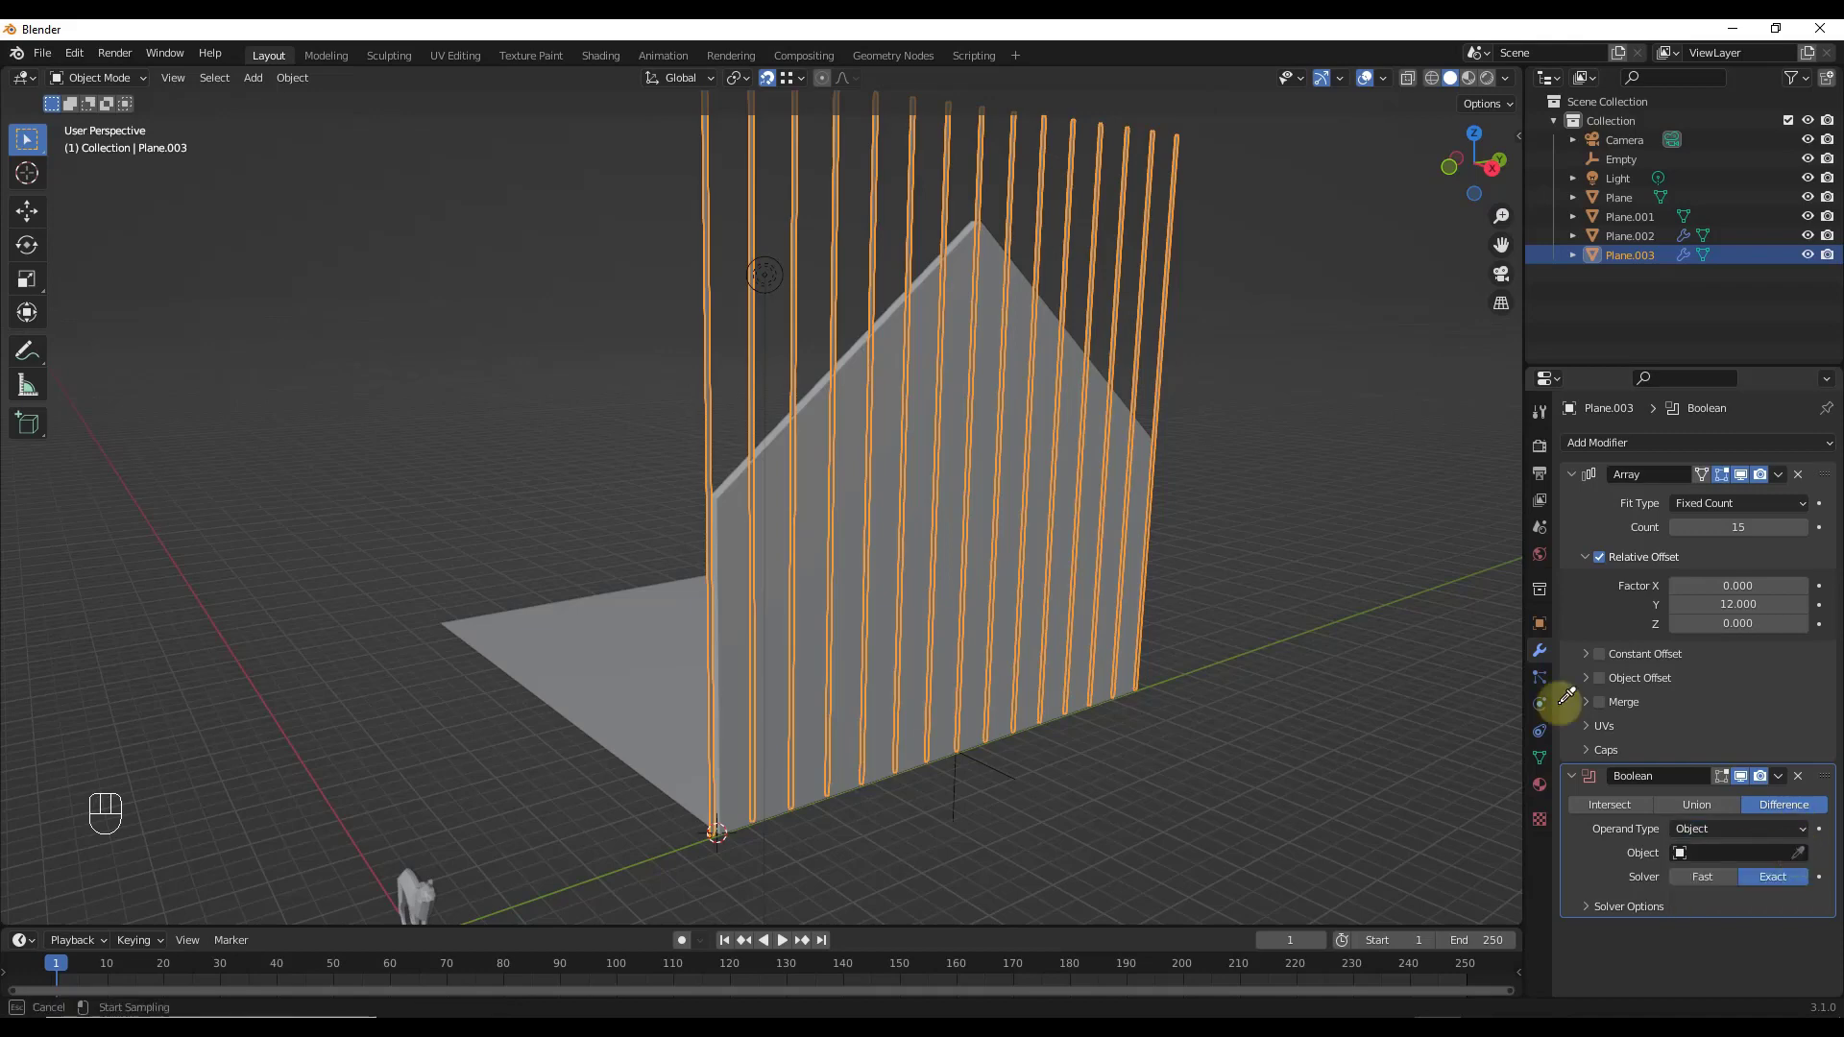
{"action": "left_click", "coordinate": [989, 259]}
{"action": "mouse_move", "coordinate": [1104, 357]}
{"action": "middle_mouse_down"}
{"action": "mouse_move", "coordinate": [1152, 361]}
{"action": "mouse_move", "coordinate": [924, 348]}
{"action": "mouse_move", "coordinate": [1208, 361]}
{"action": "mouse_move", "coordinate": [1104, 353]}
{"action": "middle_mouse_up"}
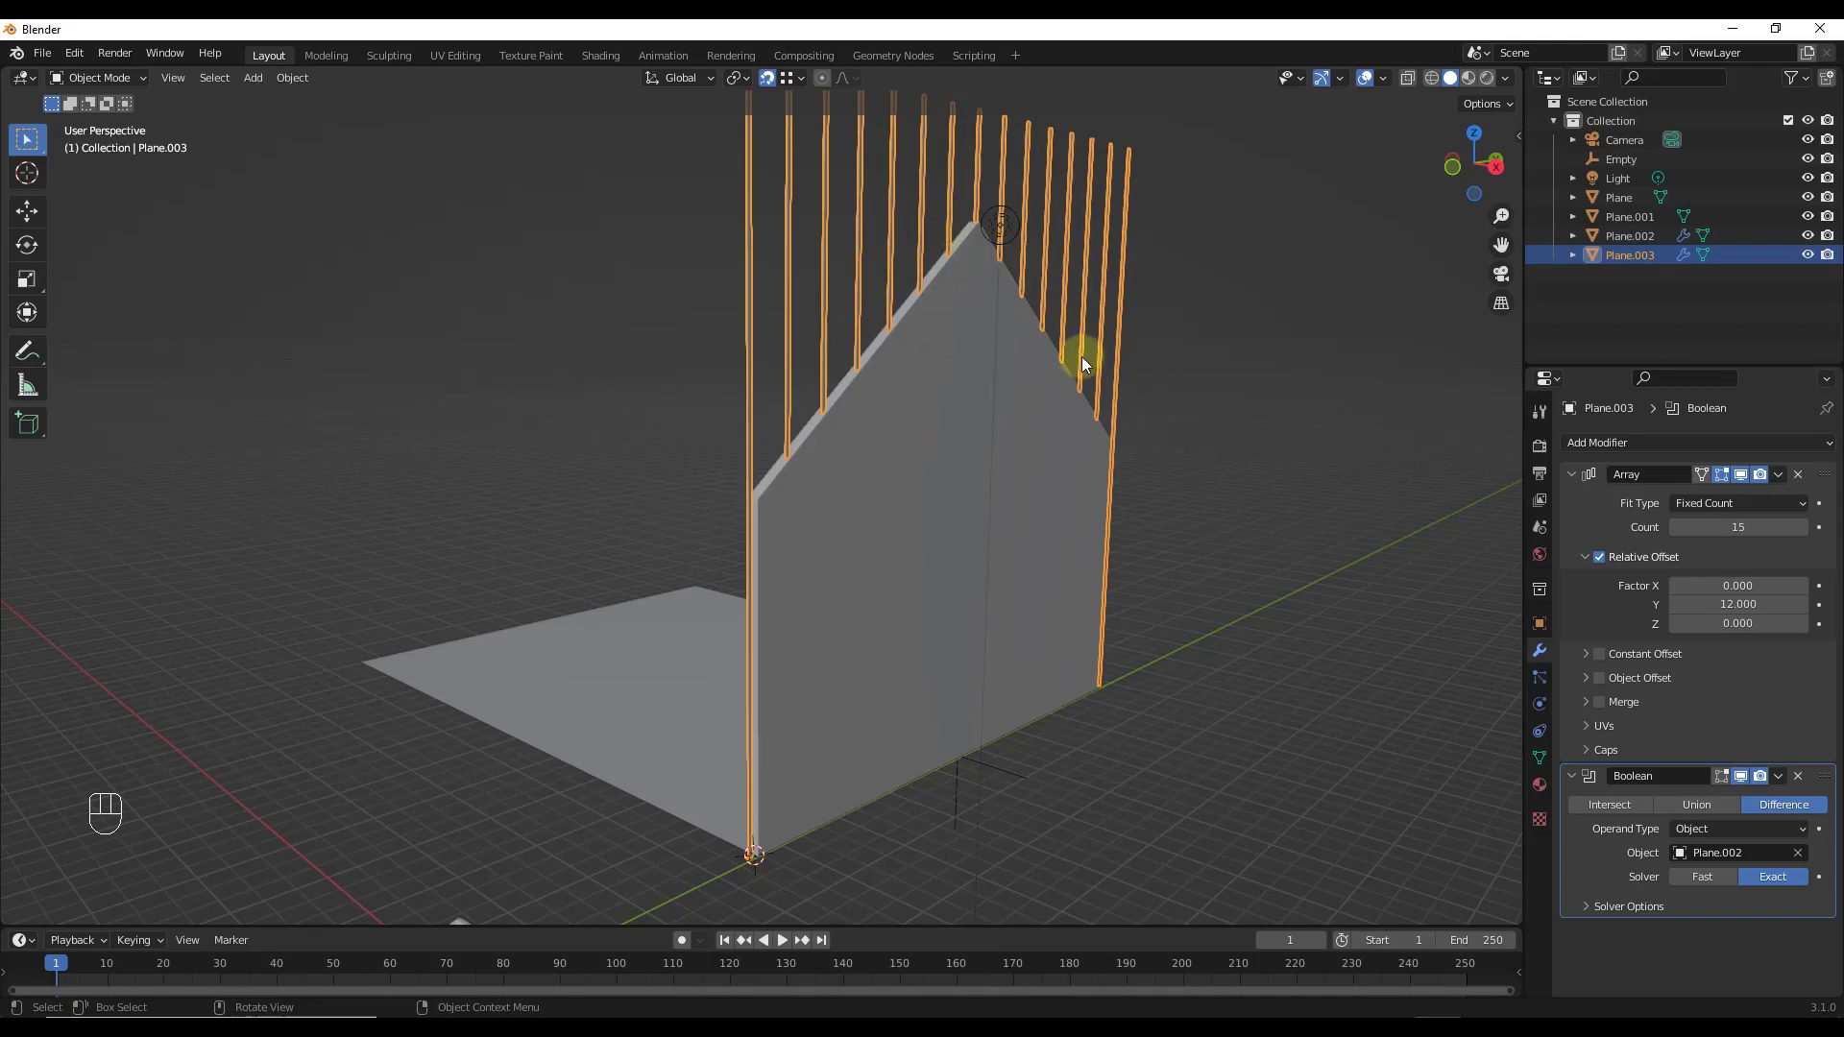
{"action": "left_click", "coordinate": [1592, 808]}
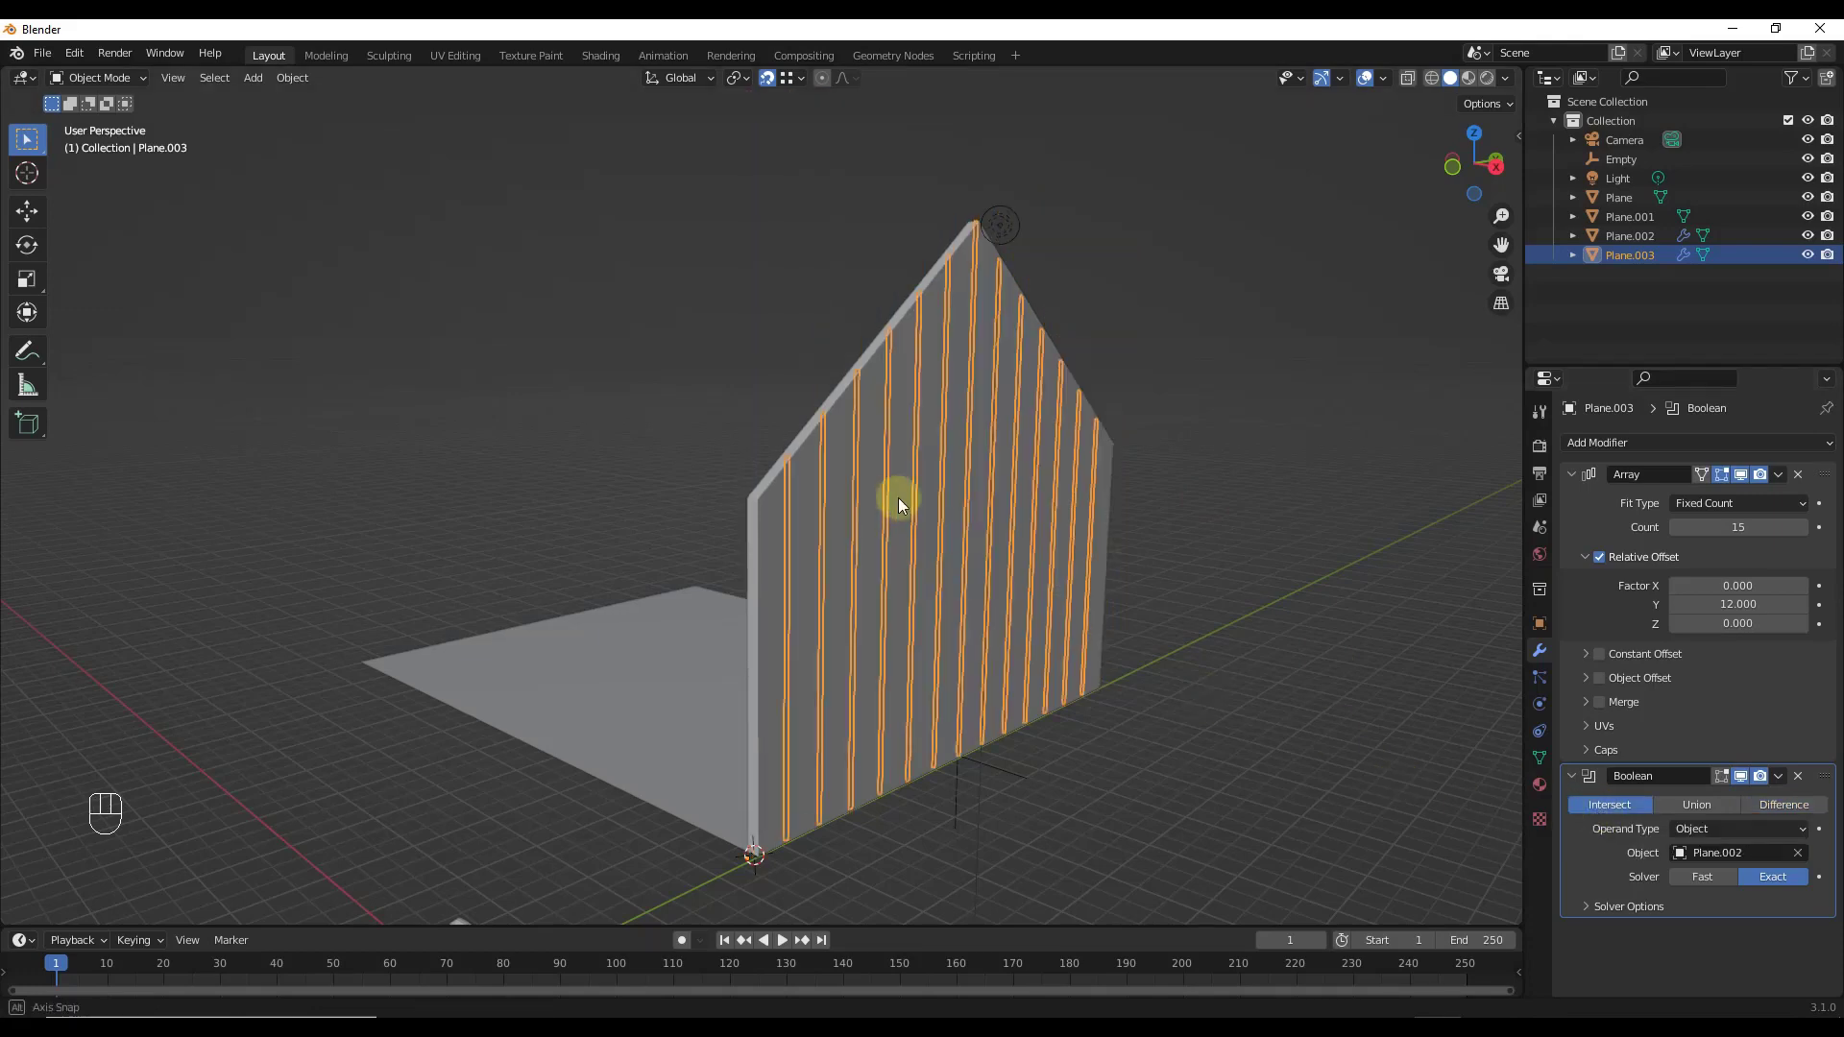
Step: Examine how the battens are trimmed along the gable wall's sloped top edges and face
{"action": "mouse_move", "coordinate": [897, 497]}
{"action": "middle_mouse_down"}
{"action": "mouse_move", "coordinate": [1012, 521]}
{"action": "mouse_move", "coordinate": [906, 509]}
{"action": "middle_mouse_up"}
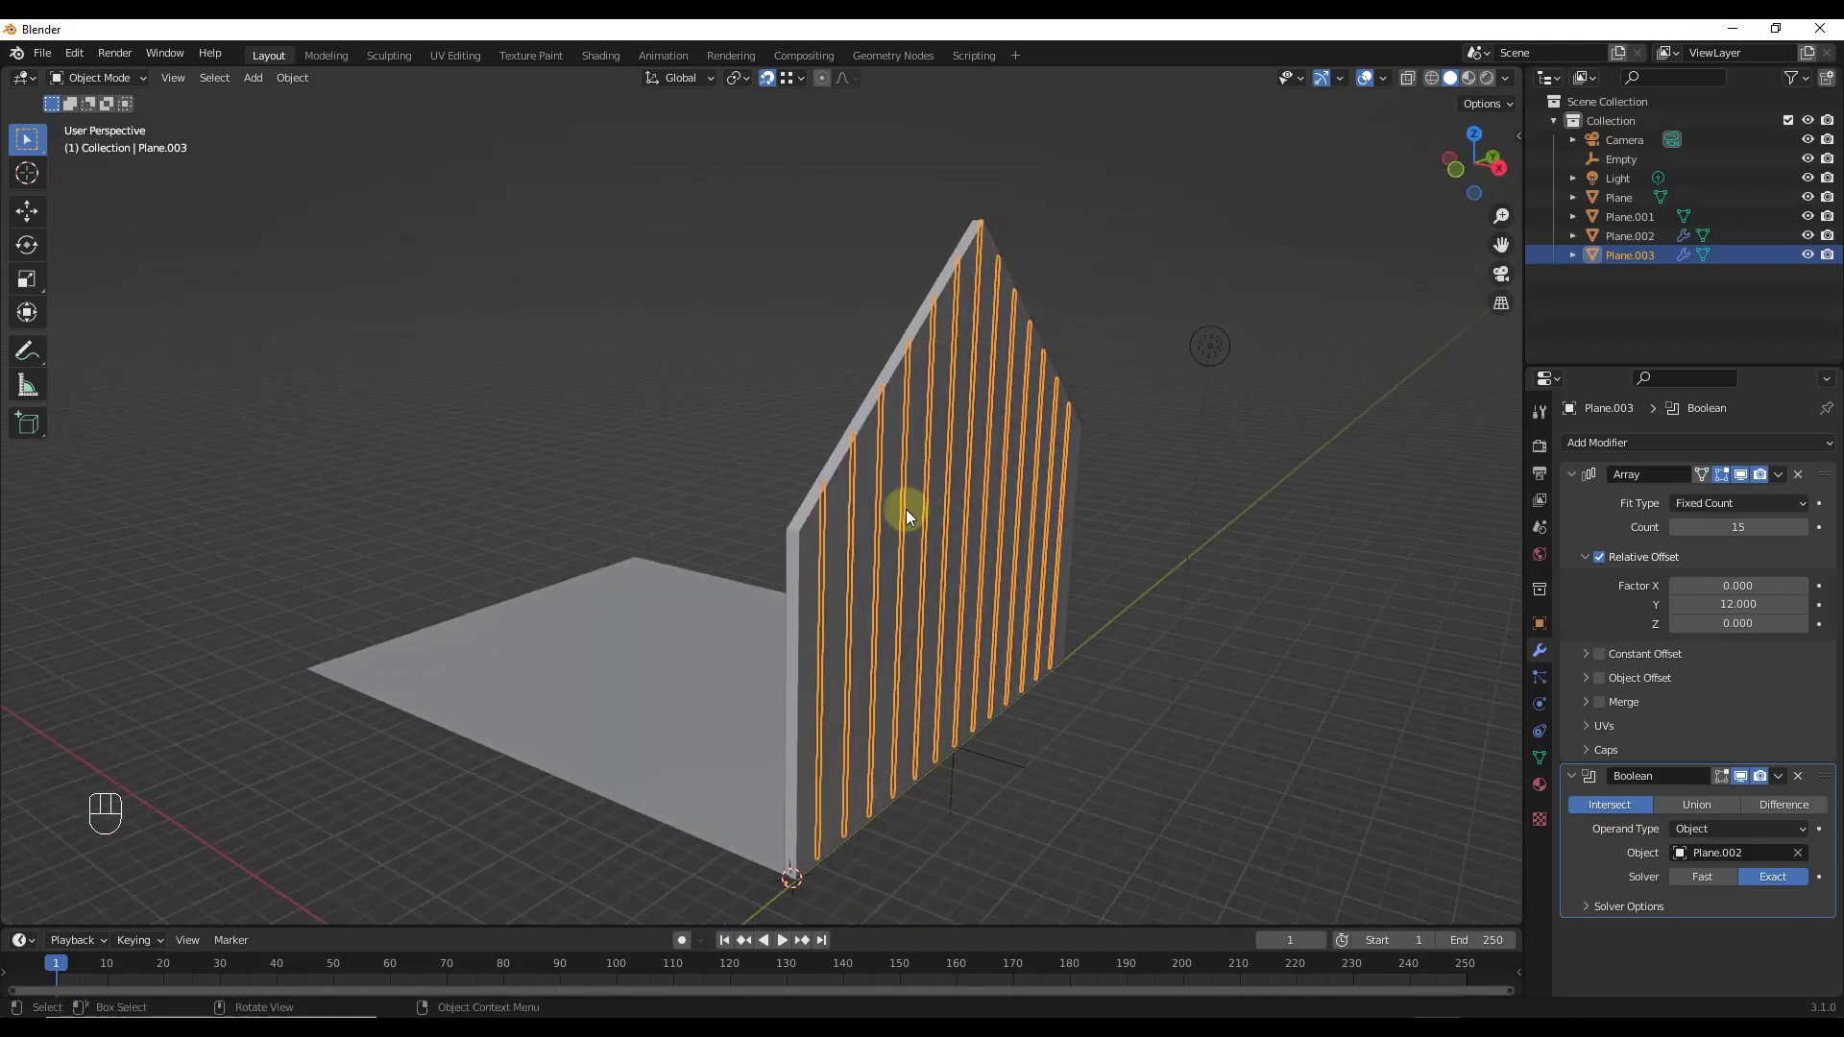
{"action": "scroll", "coordinate": [843, 624], "scroll_direction": "up", "scroll_amount": 1}
{"action": "scroll", "coordinate": [822, 608], "scroll_direction": "up", "scroll_amount": 2}
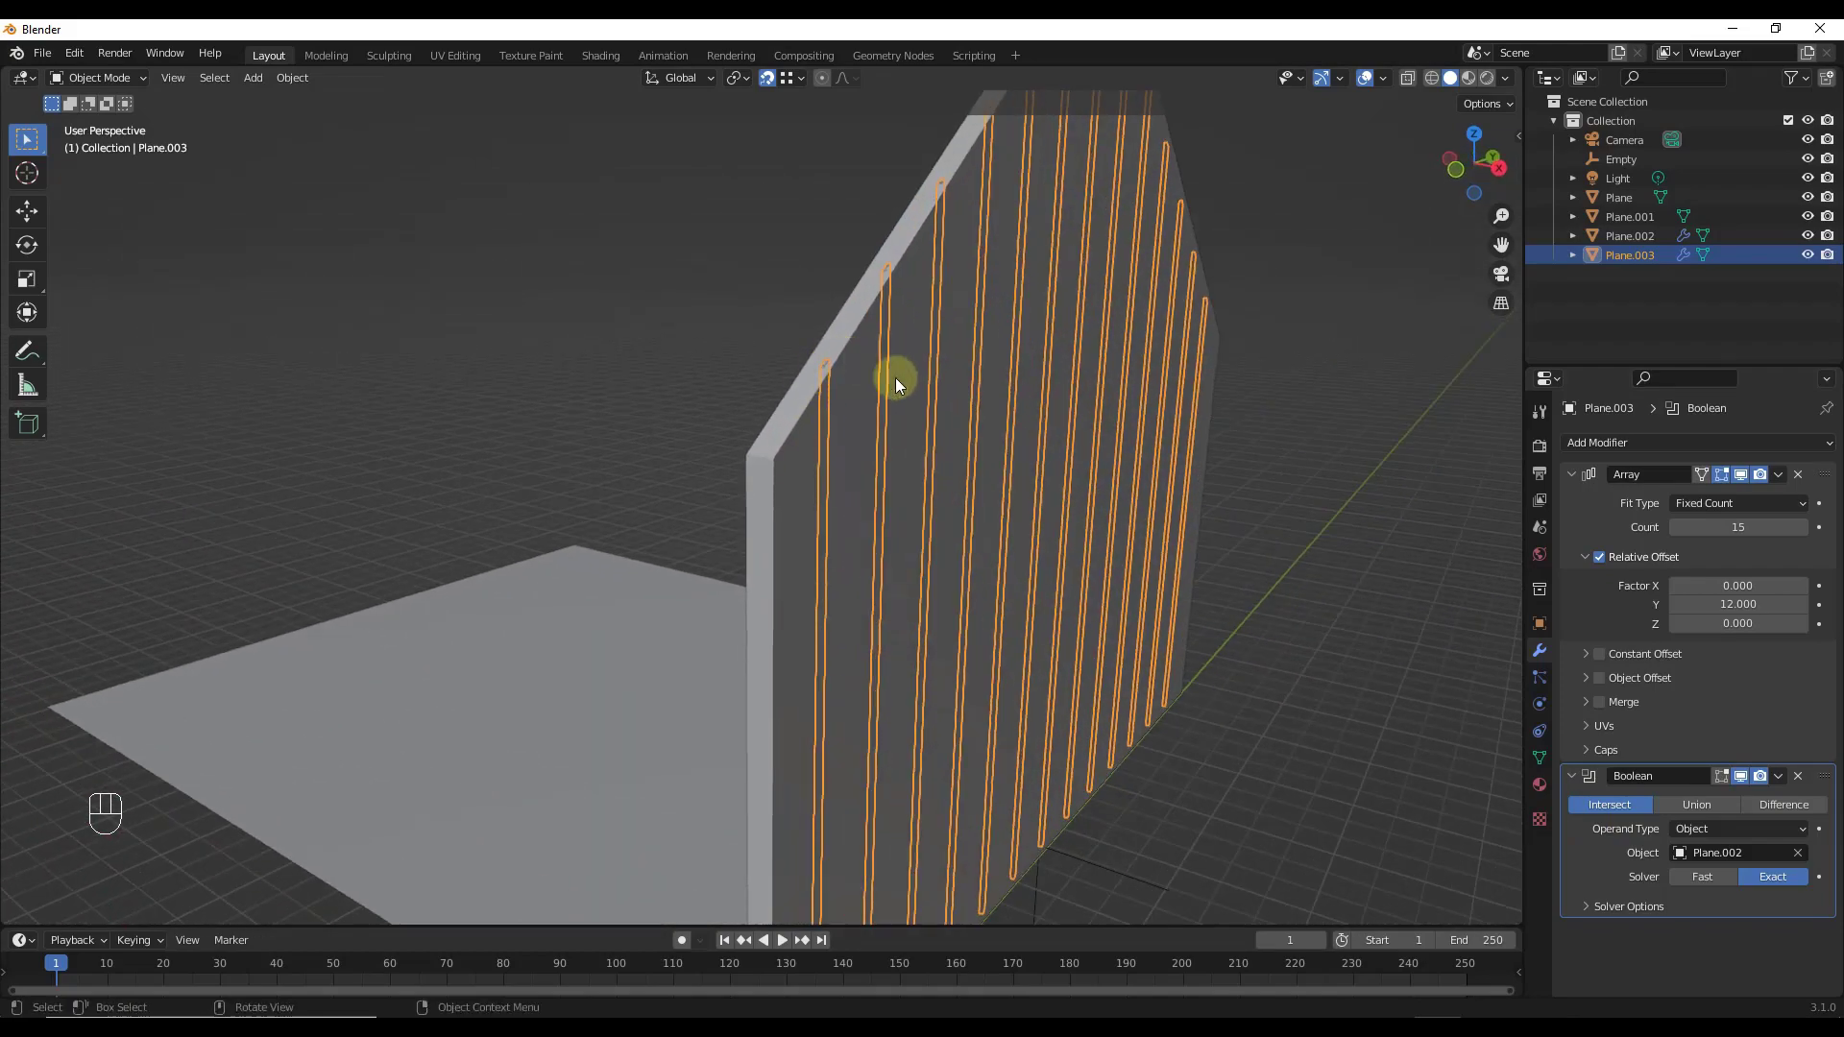
{"action": "scroll", "coordinate": [873, 380], "scroll_direction": "up", "scroll_amount": 2}
{"action": "scroll", "coordinate": [778, 298], "scroll_direction": "up", "scroll_amount": 4}
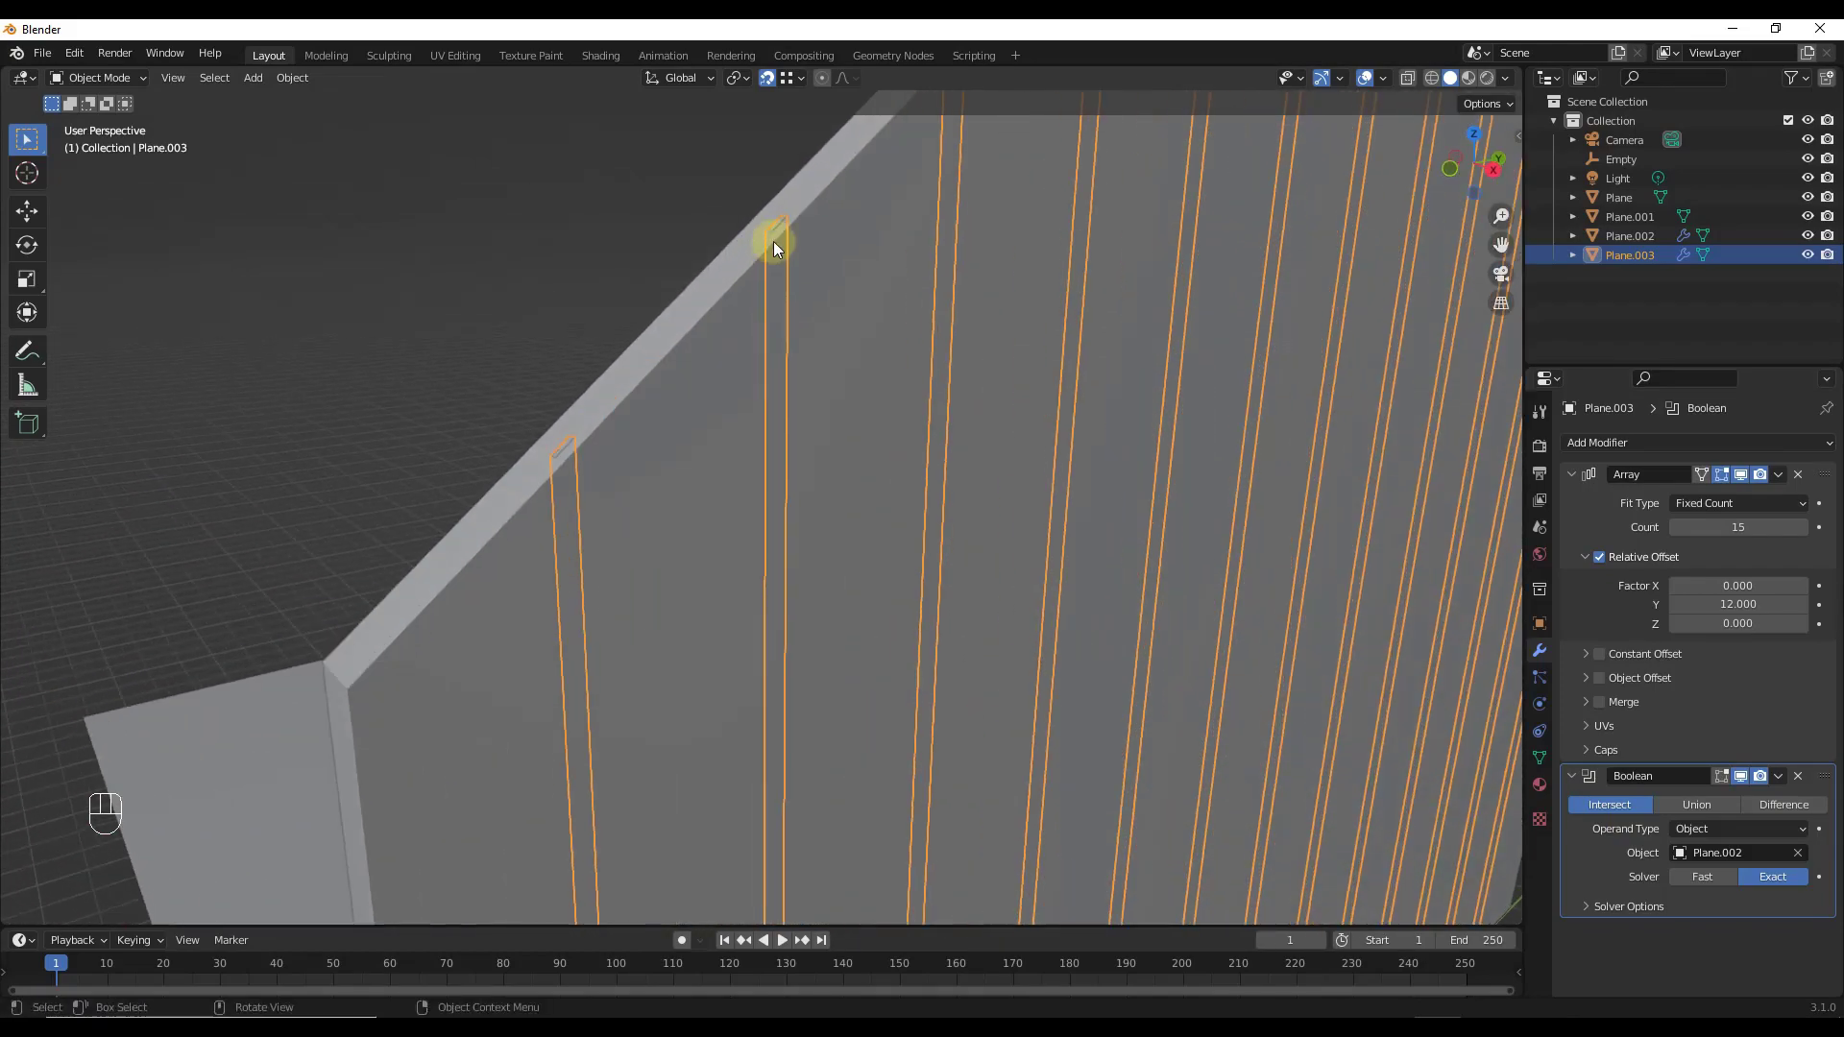
{"action": "scroll", "coordinate": [773, 240], "scroll_direction": "down", "scroll_amount": 4}
{"action": "mouse_move", "coordinate": [785, 240]}
{"action": "middle_mouse_down"}
{"action": "mouse_move", "coordinate": [837, 242]}
{"action": "mouse_move", "coordinate": [814, 242]}
{"action": "middle_mouse_up"}
{"action": "scroll", "coordinate": [985, 284], "scroll_direction": "up", "scroll_amount": 2}
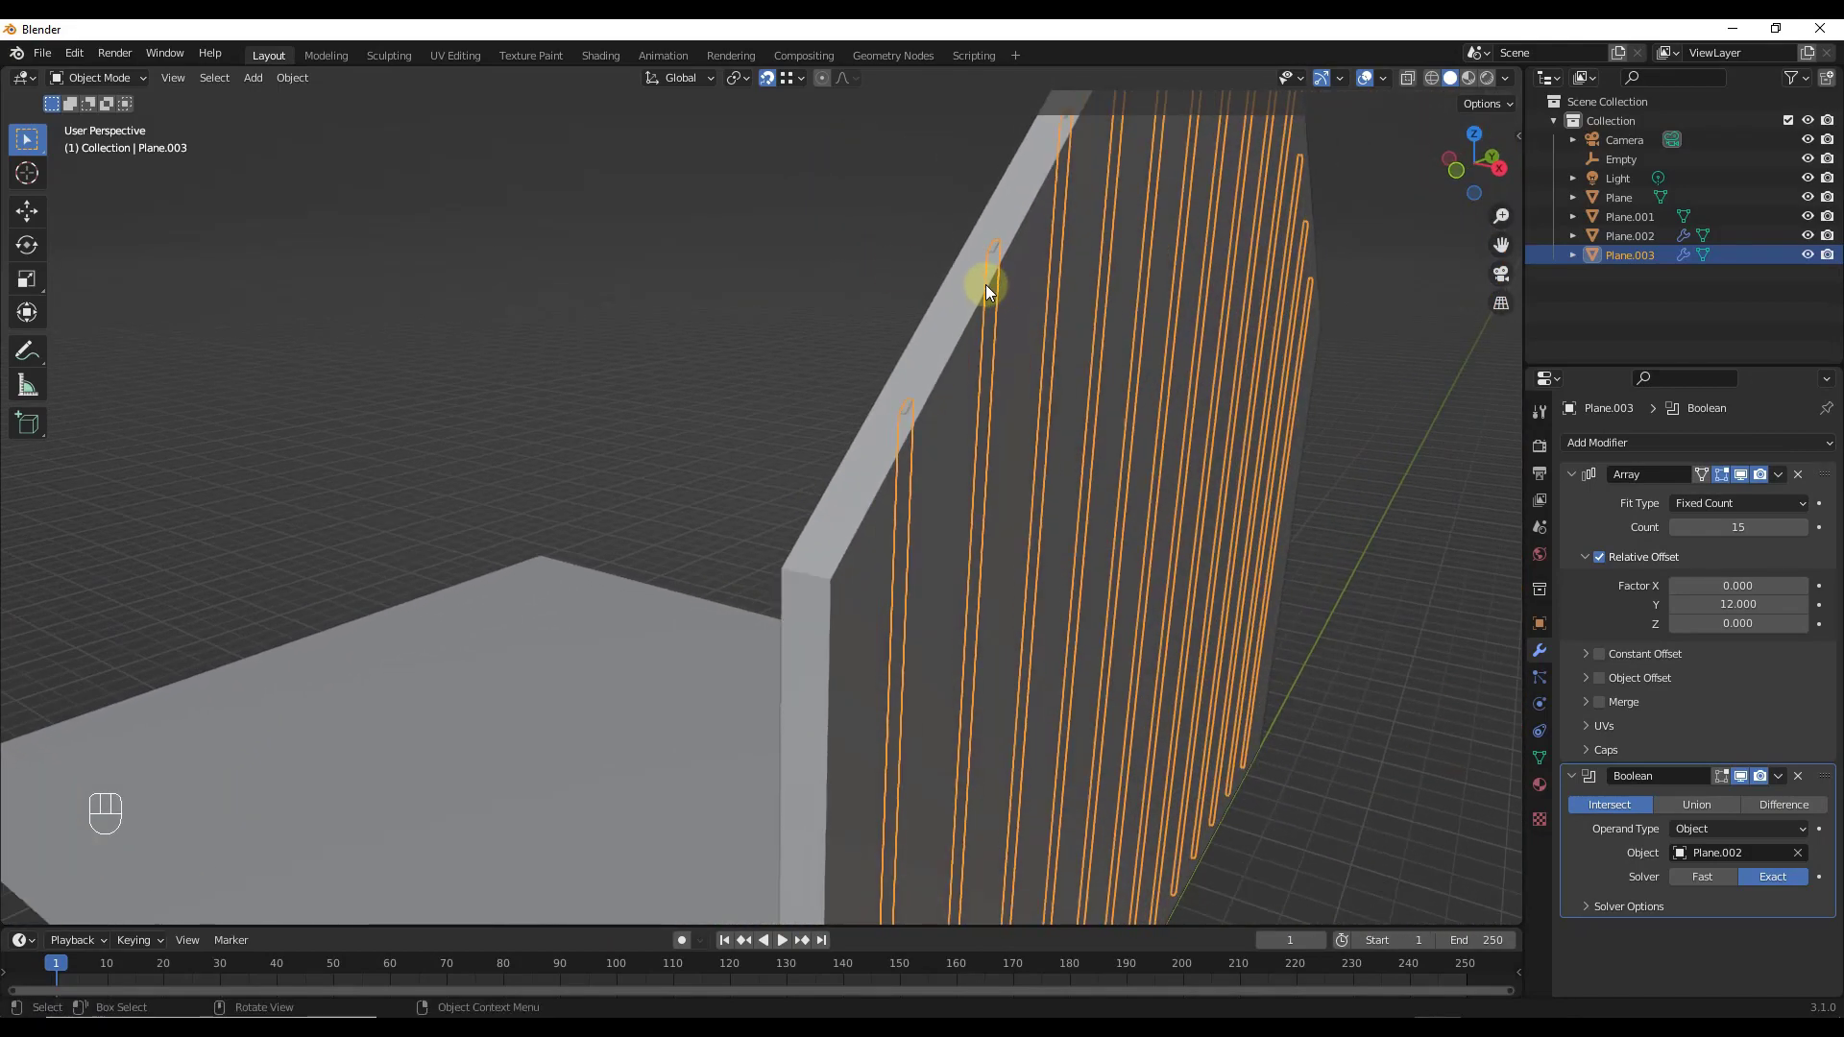
{"action": "scroll", "coordinate": [985, 284], "scroll_direction": "down", "scroll_amount": 4}
{"action": "middle_click_drag", "start_coordinate": [1172, 288], "coordinate": [1233, 328]}
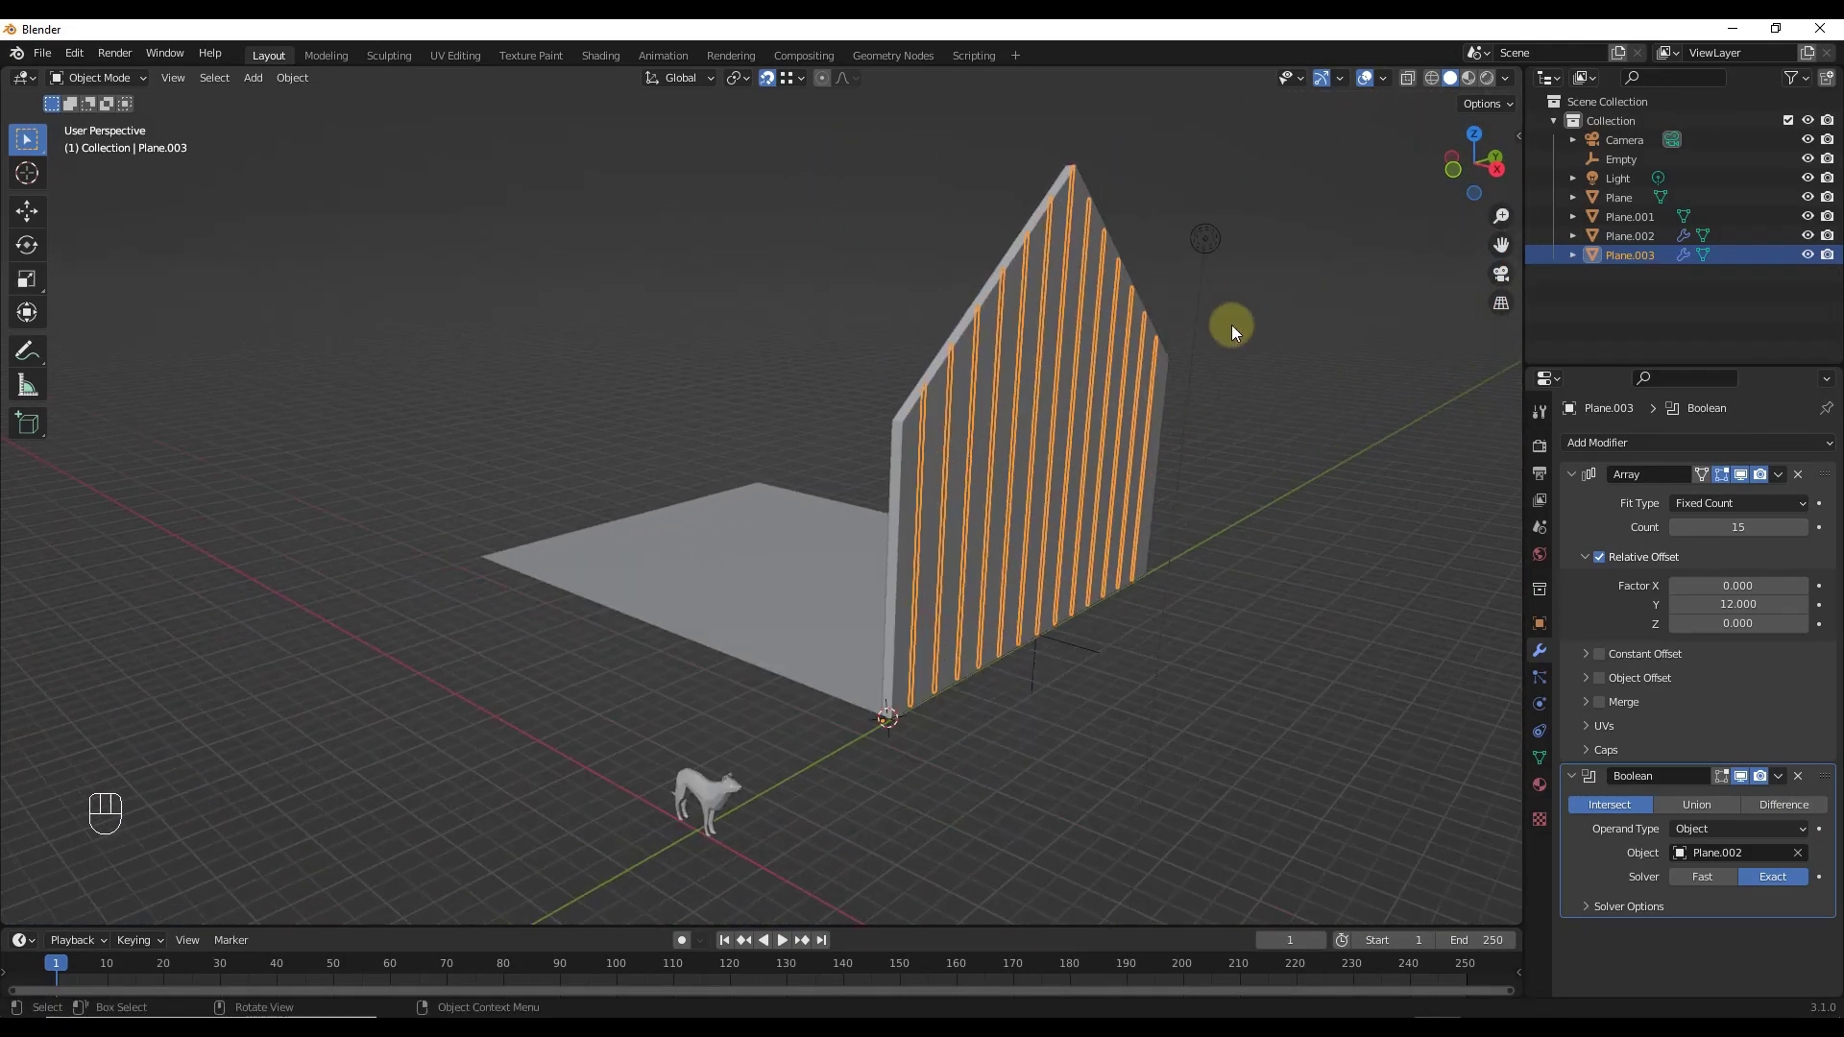
{"action": "scroll", "coordinate": [1121, 453], "scroll_direction": "up", "scroll_amount": 2}
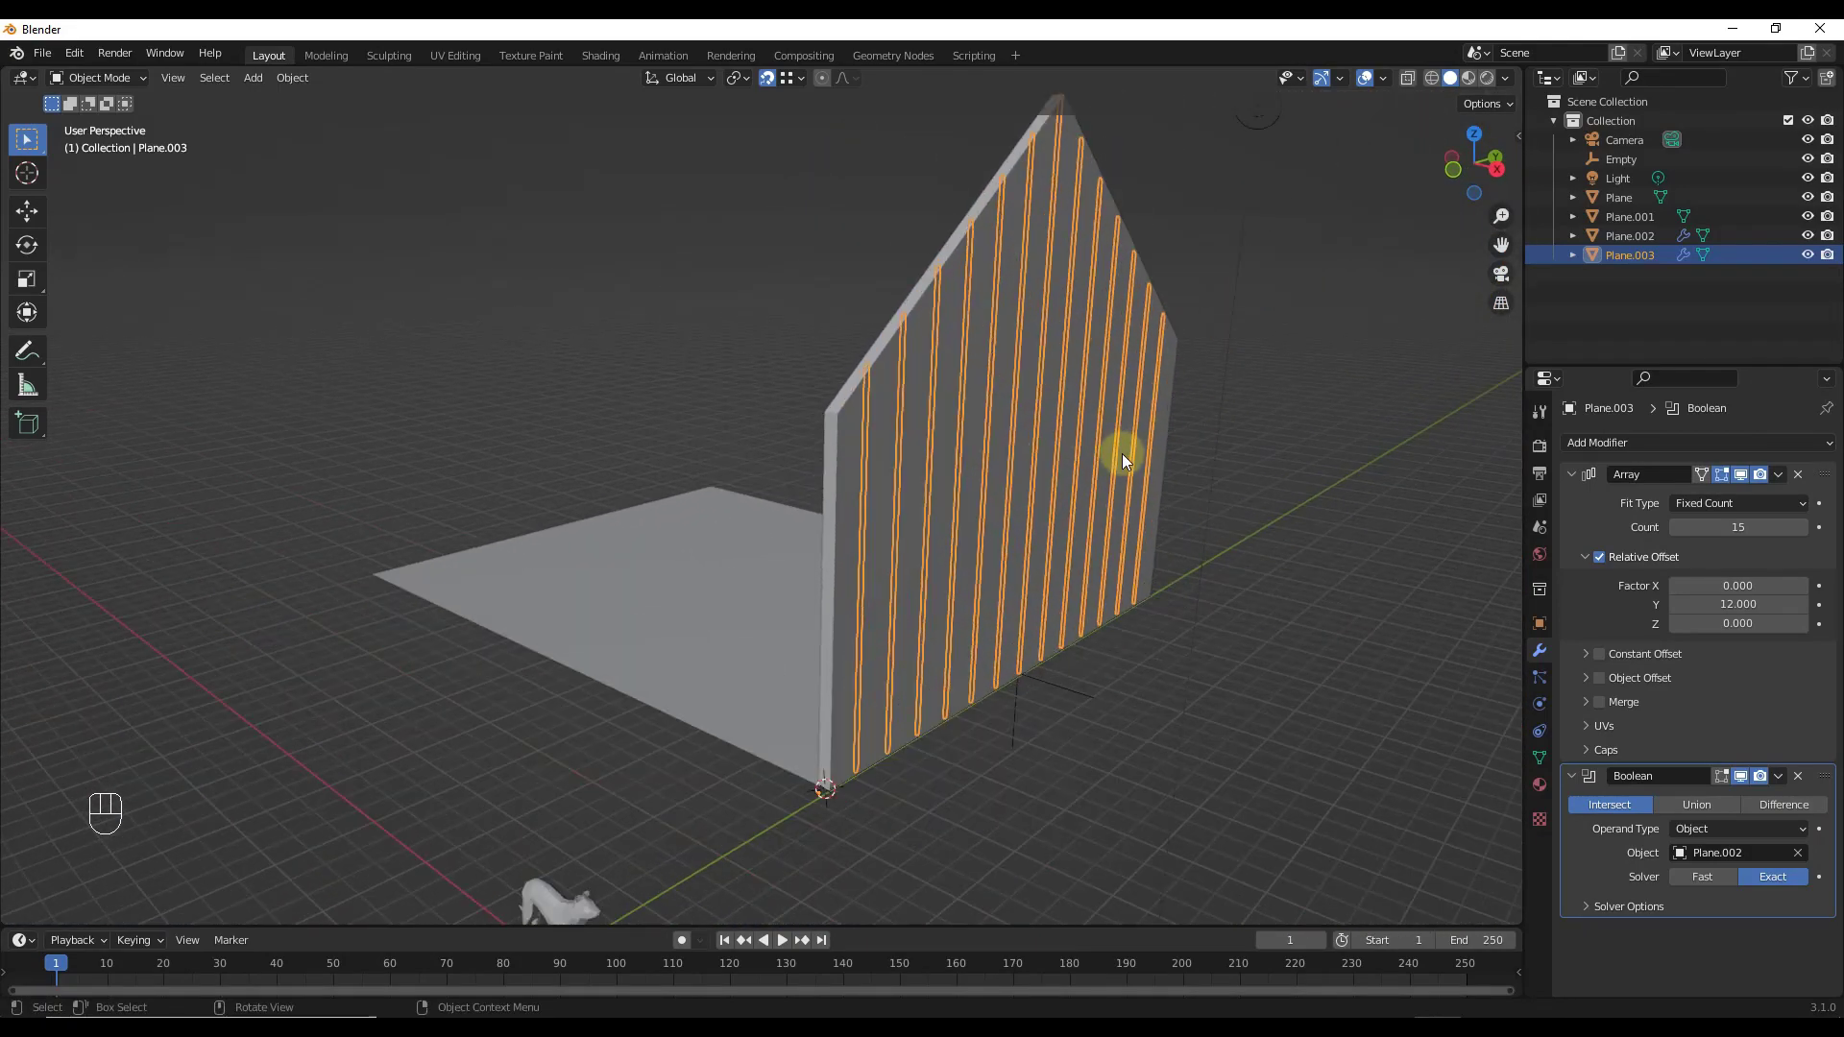
Step: Try the Wire viewport display type on the battens and undo it
{"action": "left_click", "coordinate": [1537, 623]}
{"action": "scroll", "coordinate": [1594, 610], "scroll_direction": "down", "scroll_amount": 3}
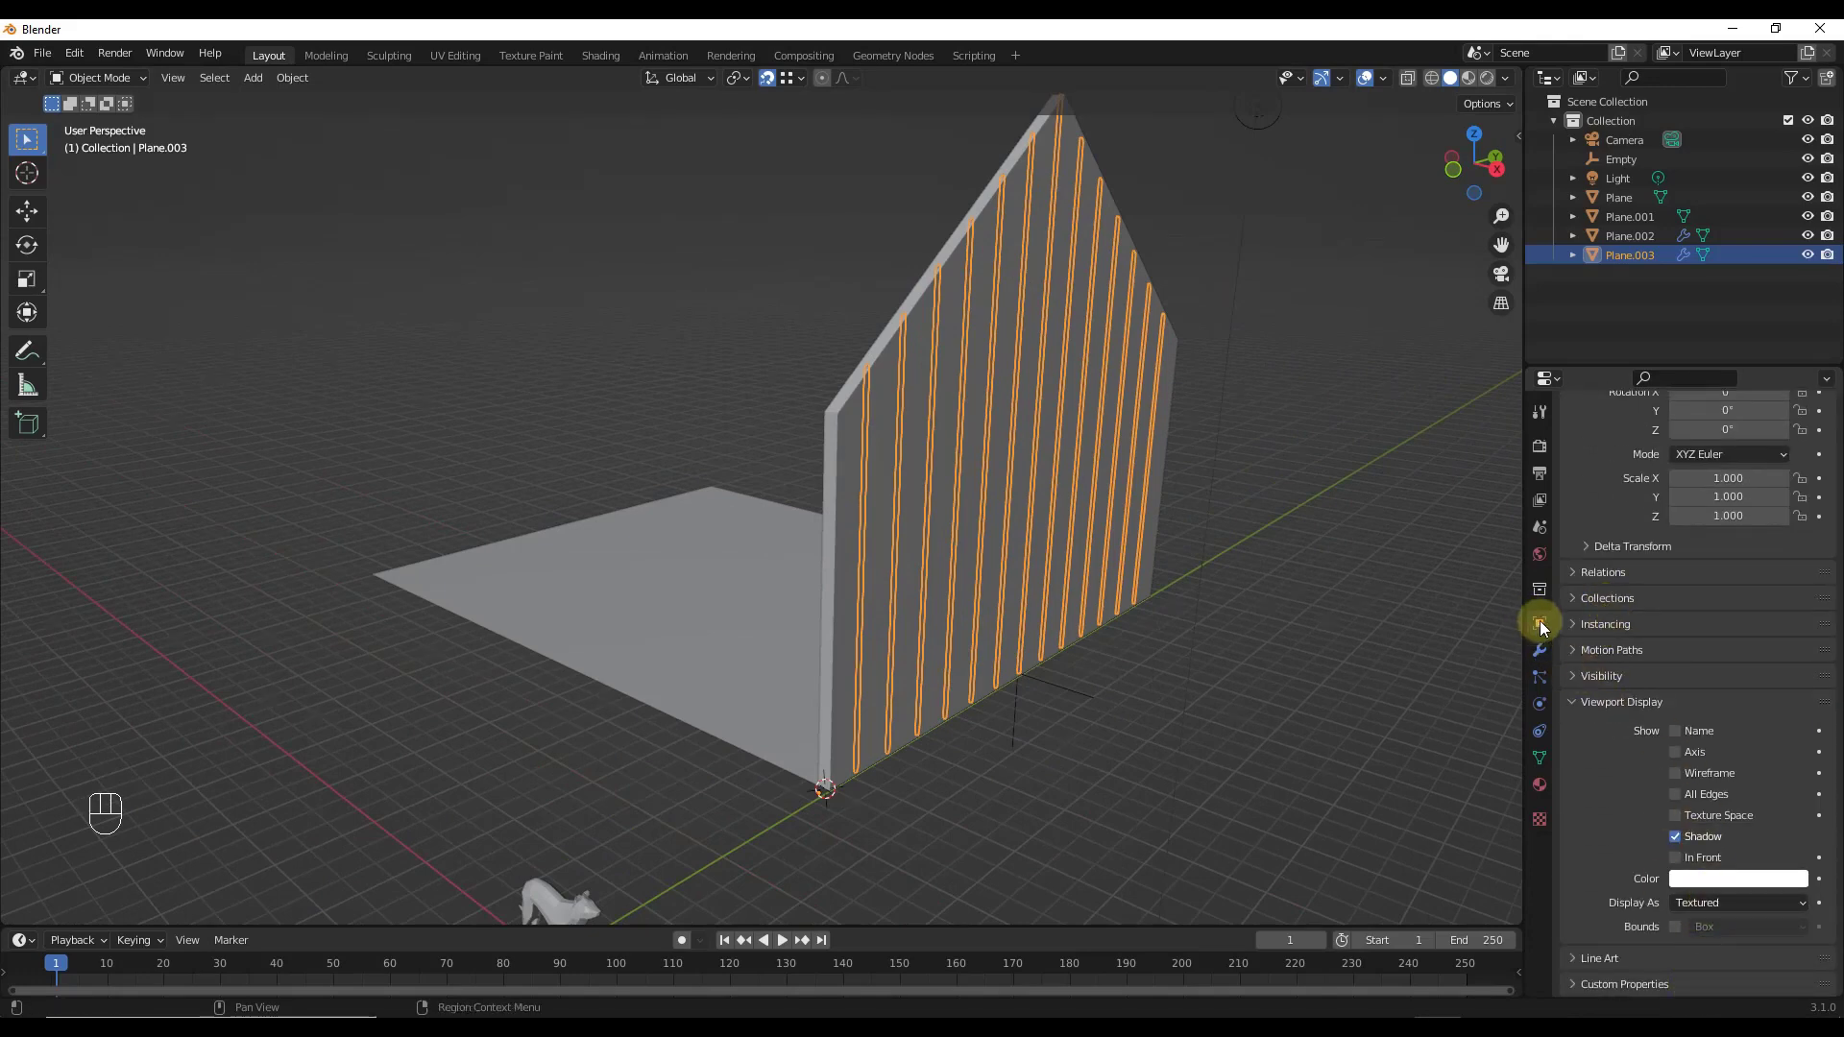
{"action": "left_click", "coordinate": [1722, 906]}
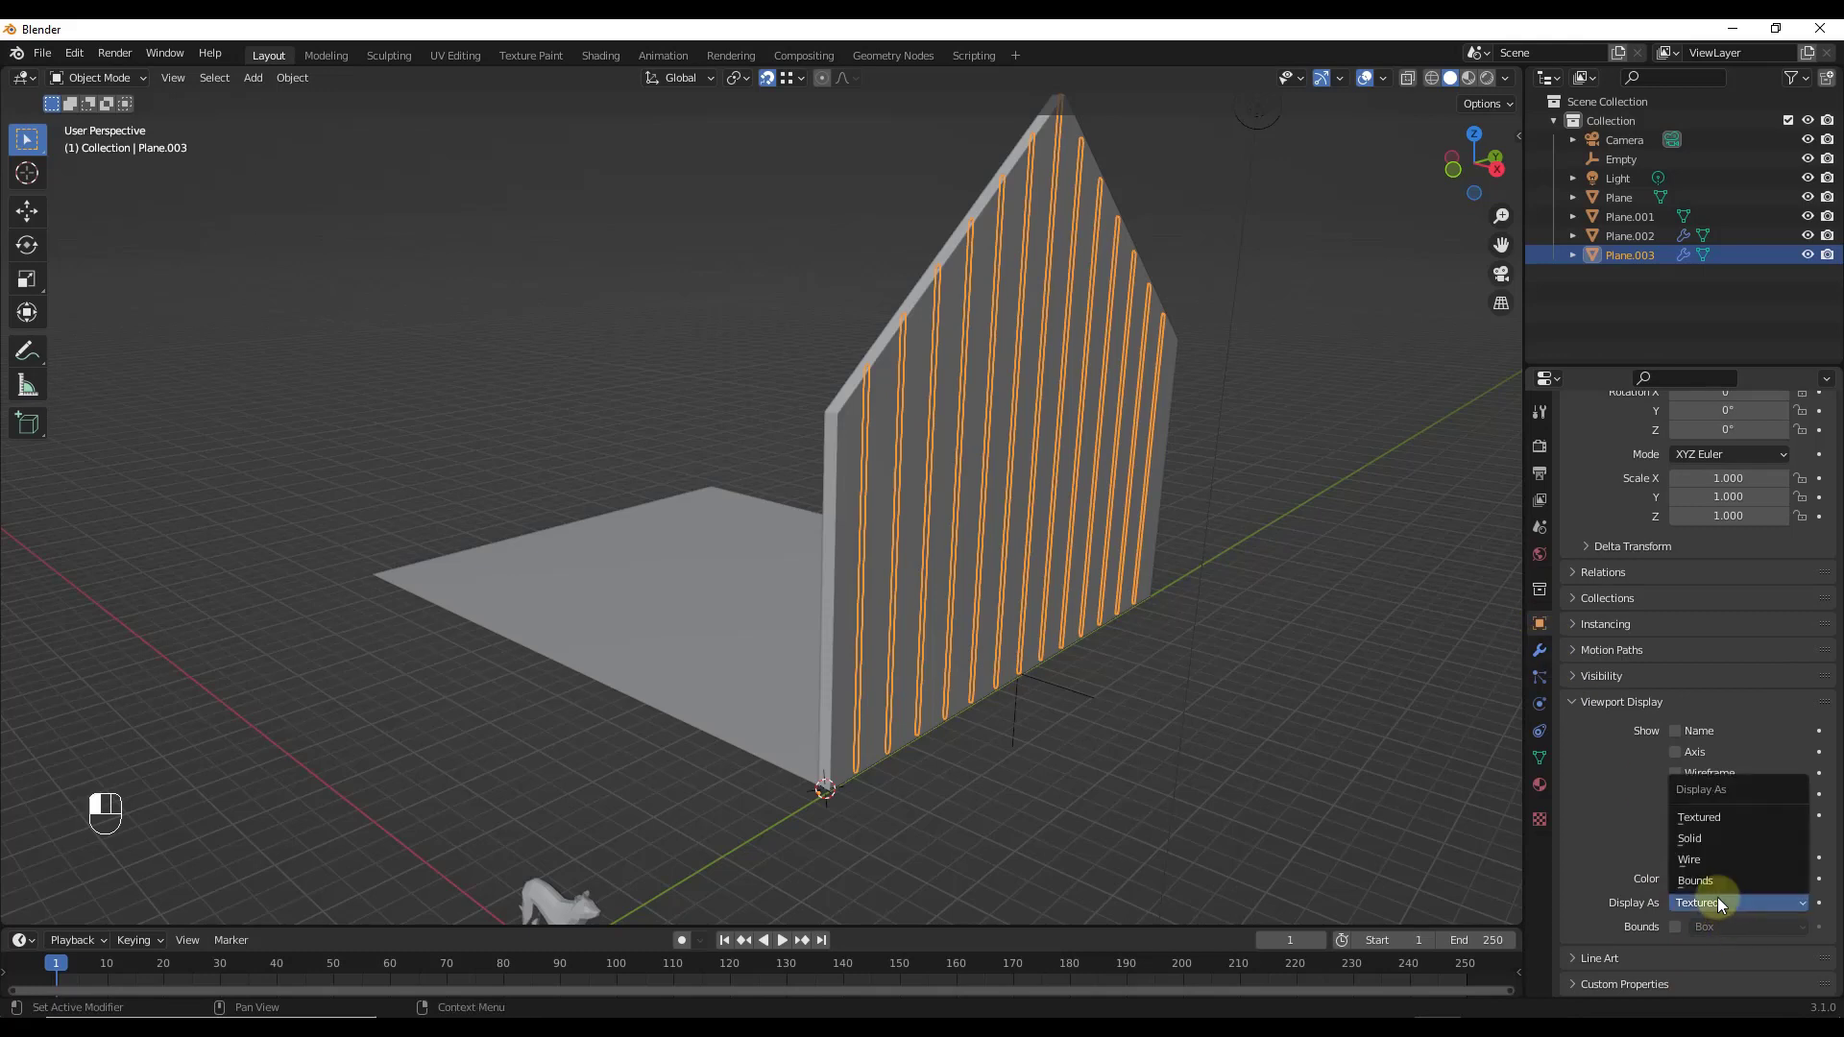
{"action": "left_click", "coordinate": [1697, 861]}
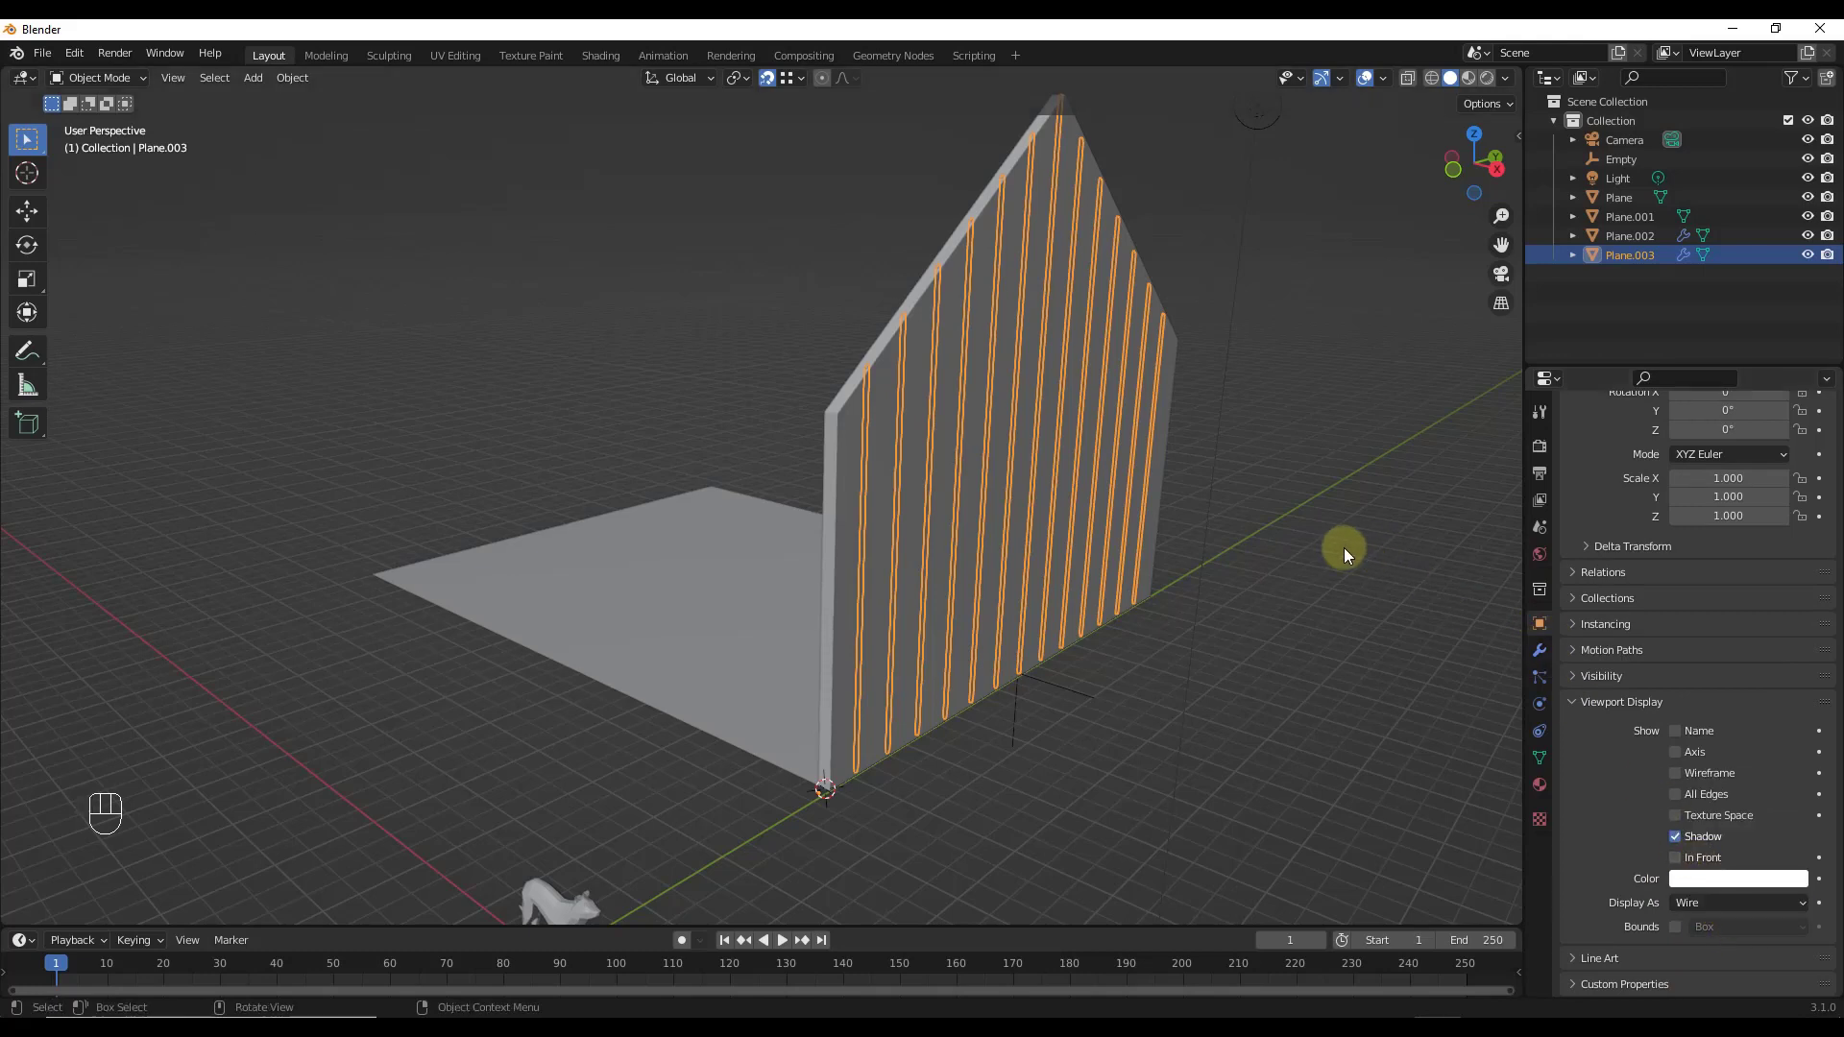
{"action": "key", "text": "ctrl+z"}
Step: Set the gable wall's viewport display type to Wire so that the battens inside it can be seen
{"action": "left_click", "coordinate": [959, 263]}
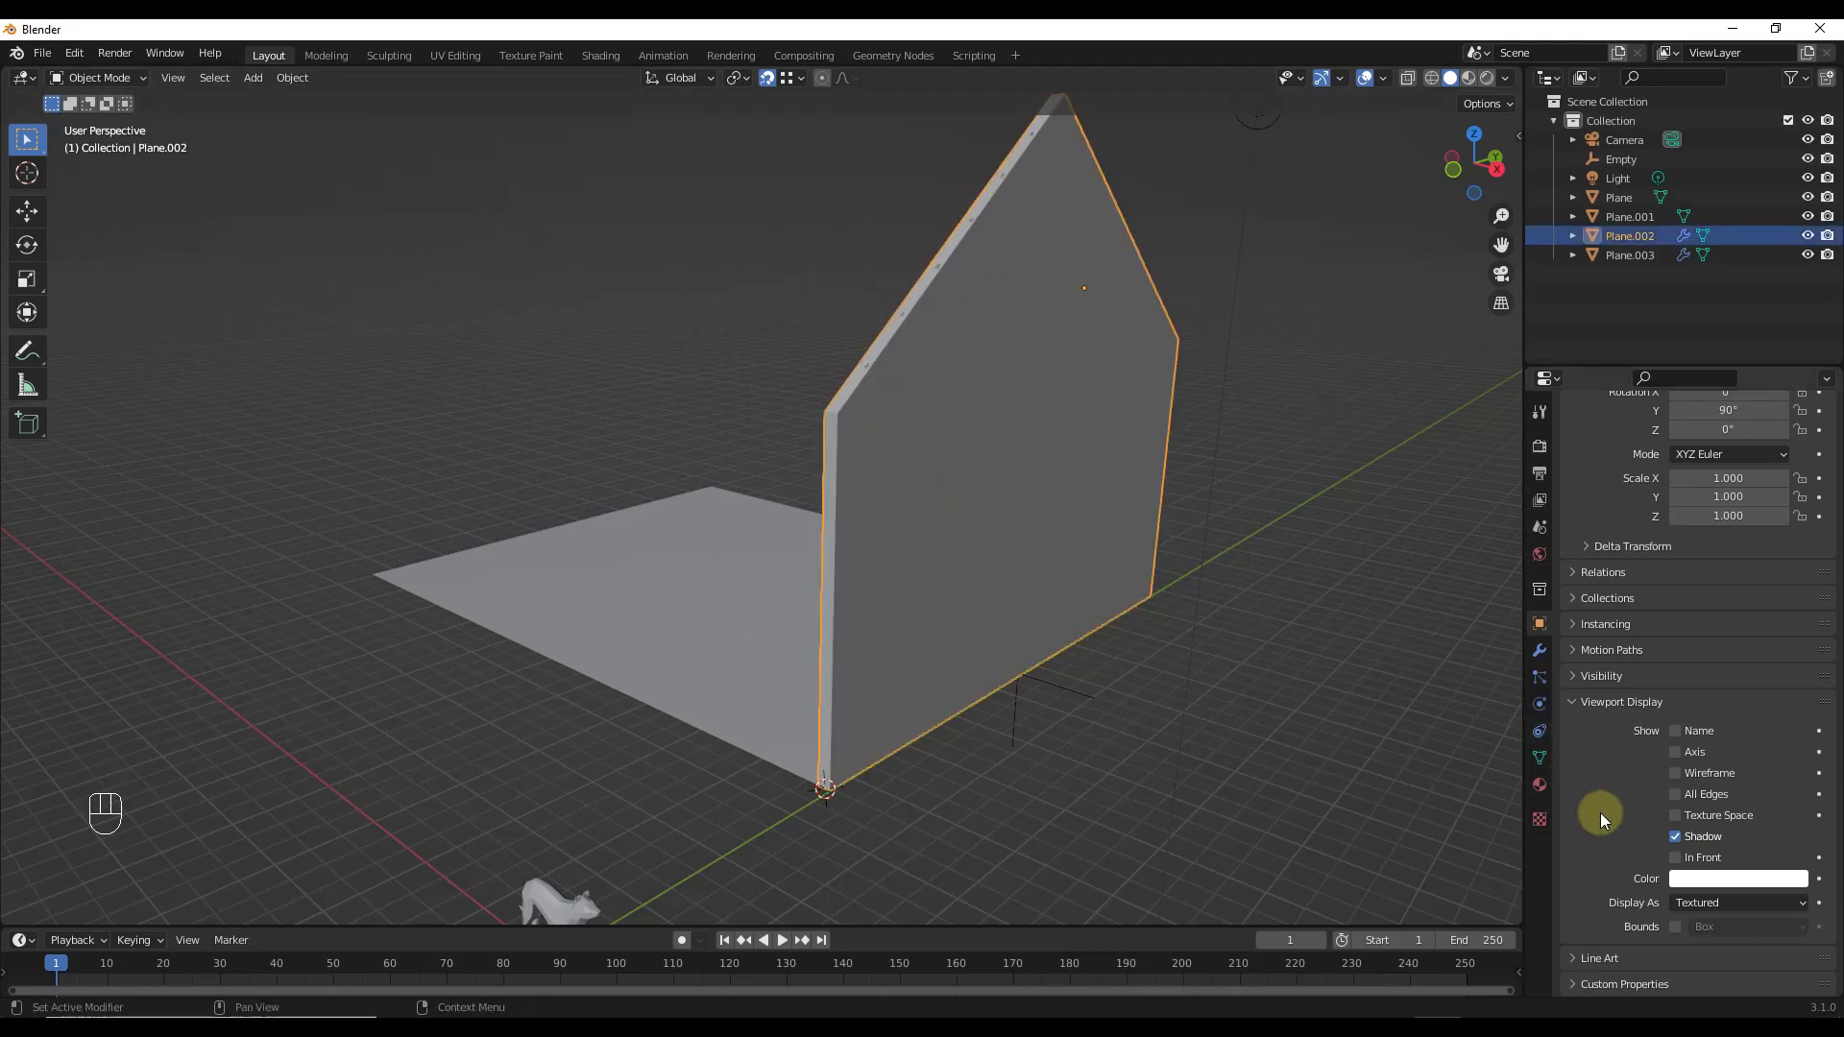
{"action": "left_click", "coordinate": [1709, 902]}
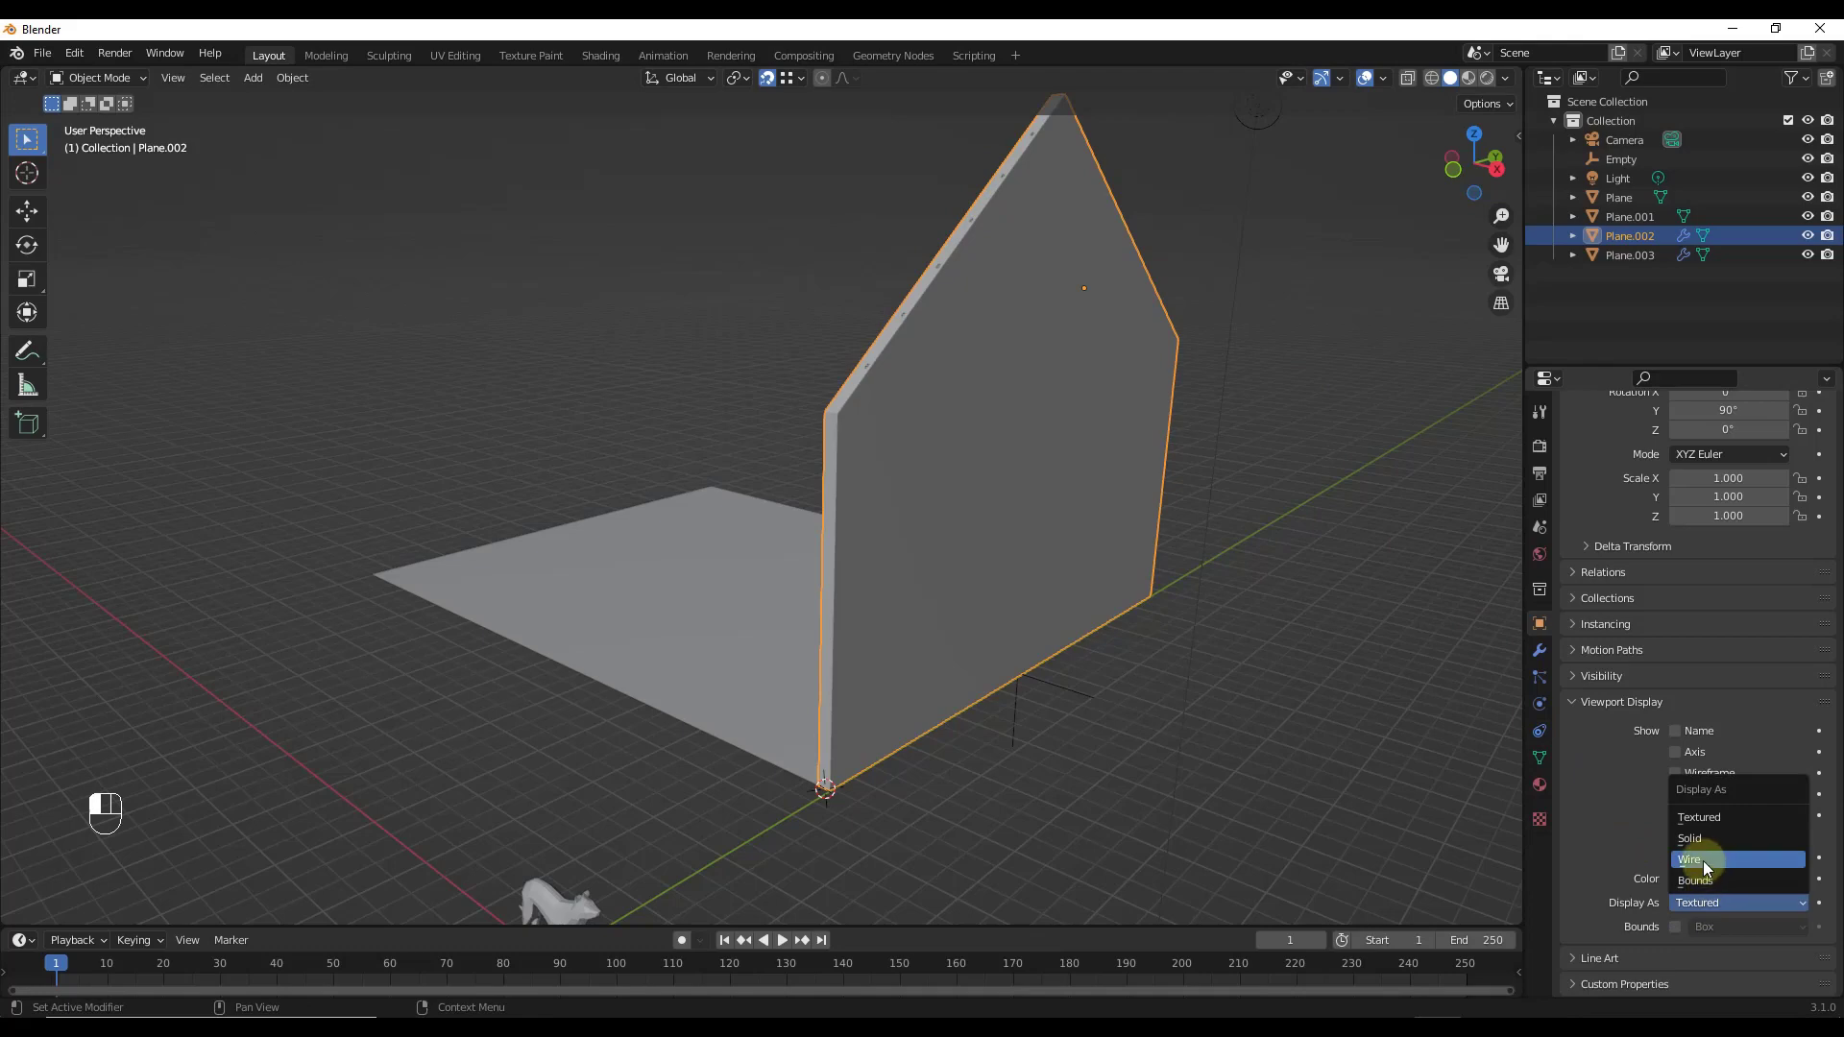
{"action": "left_click", "coordinate": [1703, 860]}
{"action": "middle_click_drag", "start_coordinate": [1145, 551], "coordinate": [958, 343]}
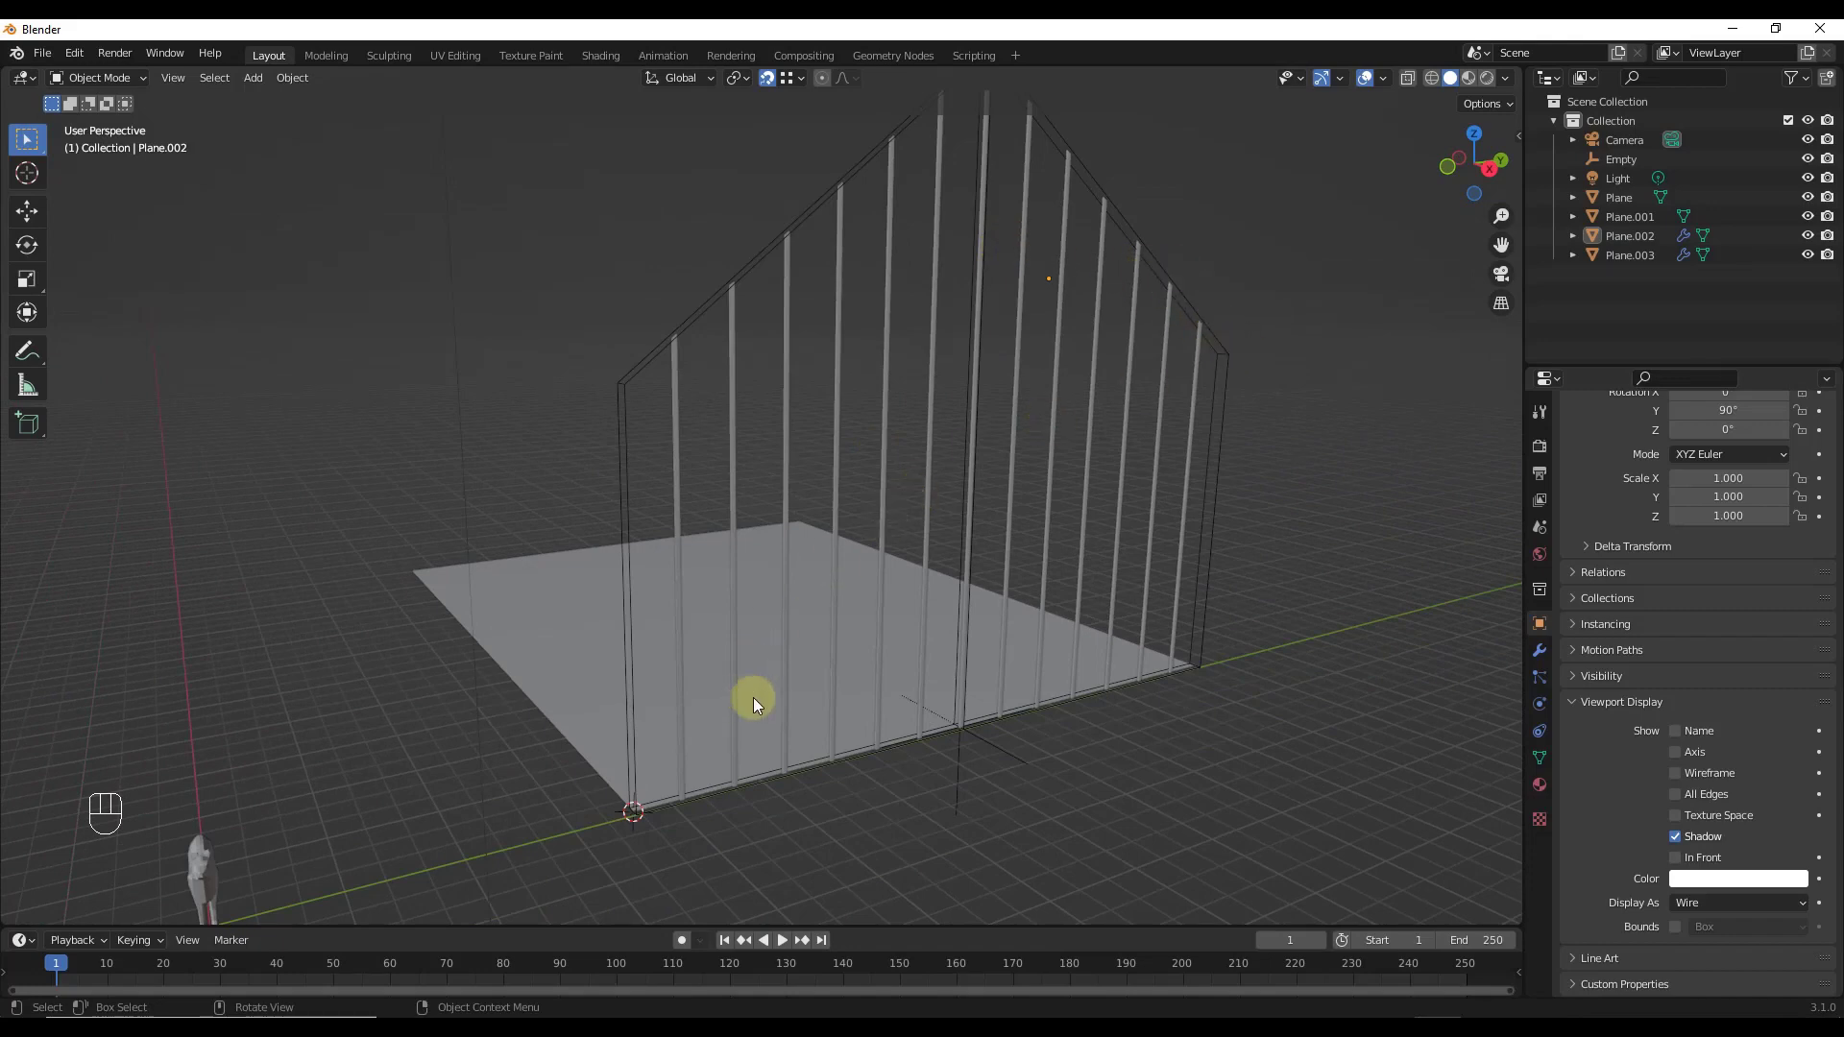
{"action": "middle_click_drag", "start_coordinate": [753, 698], "coordinate": [734, 507]}
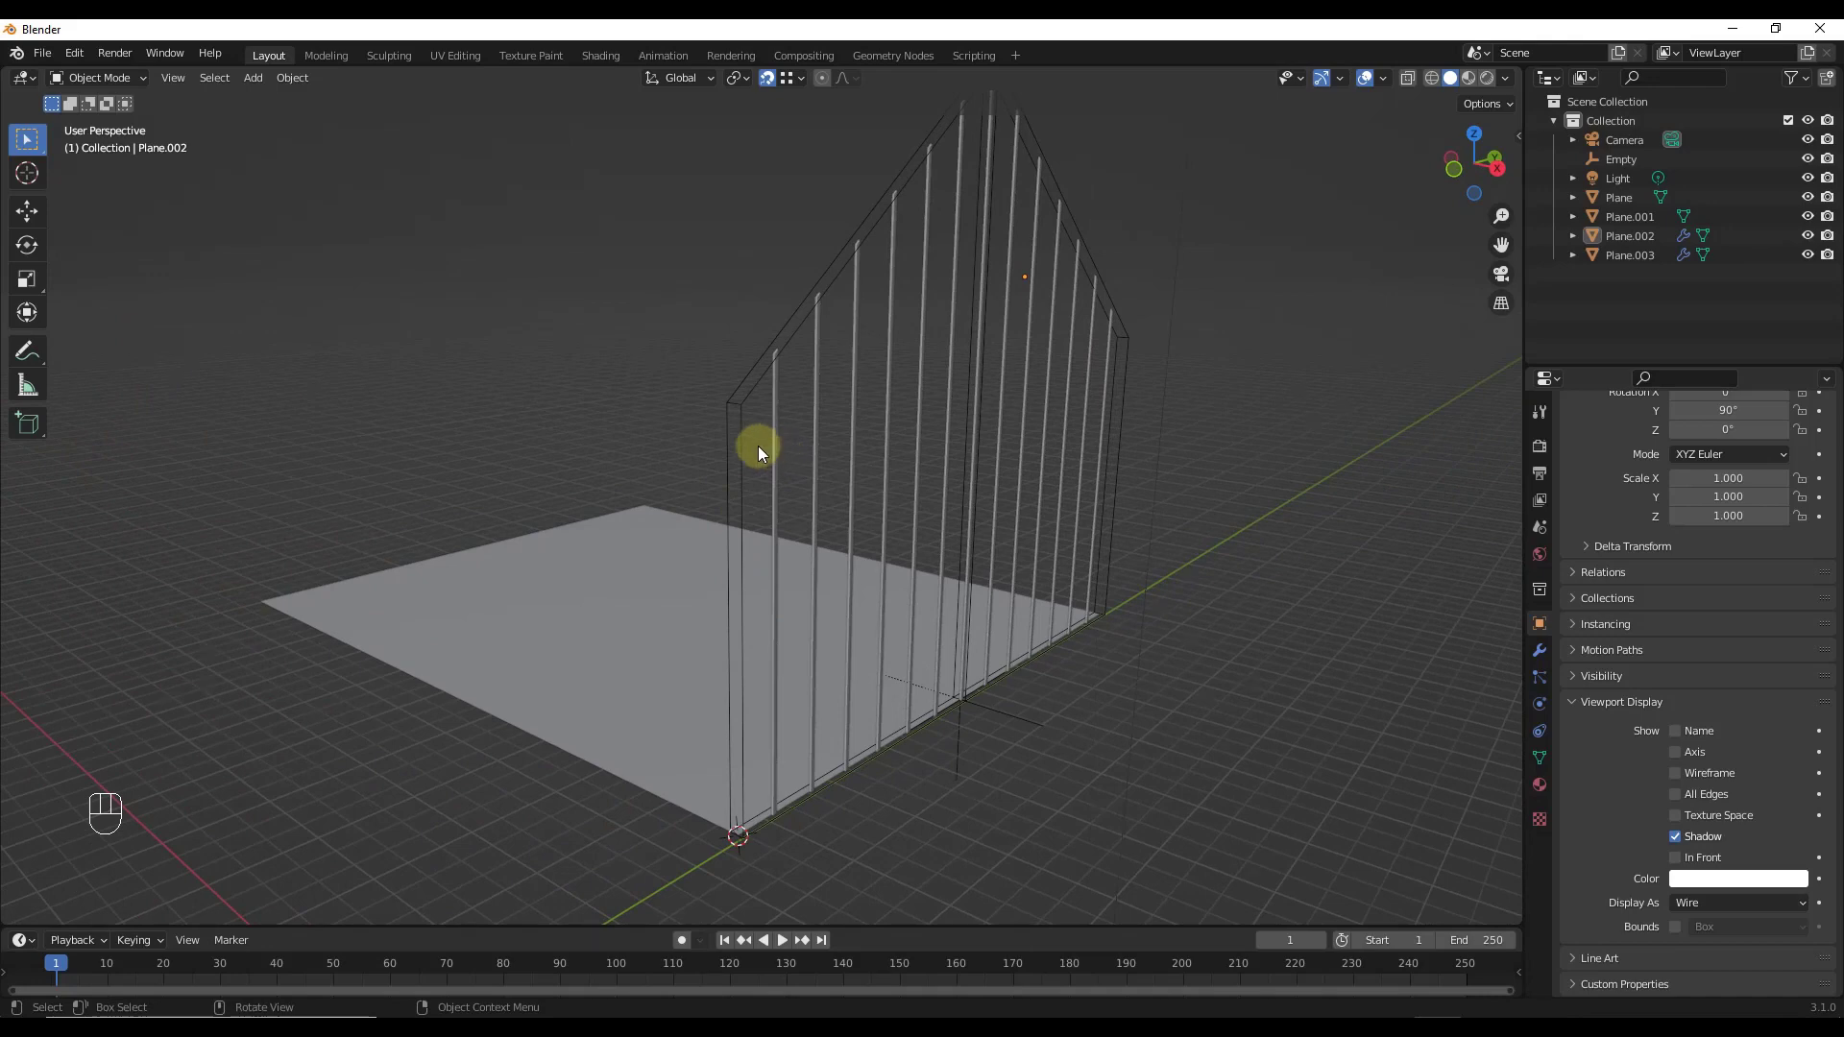
Step: Duplicate the wireframe gable wall, leaving the copy in practically the same place
{"action": "left_click", "coordinate": [747, 391]}
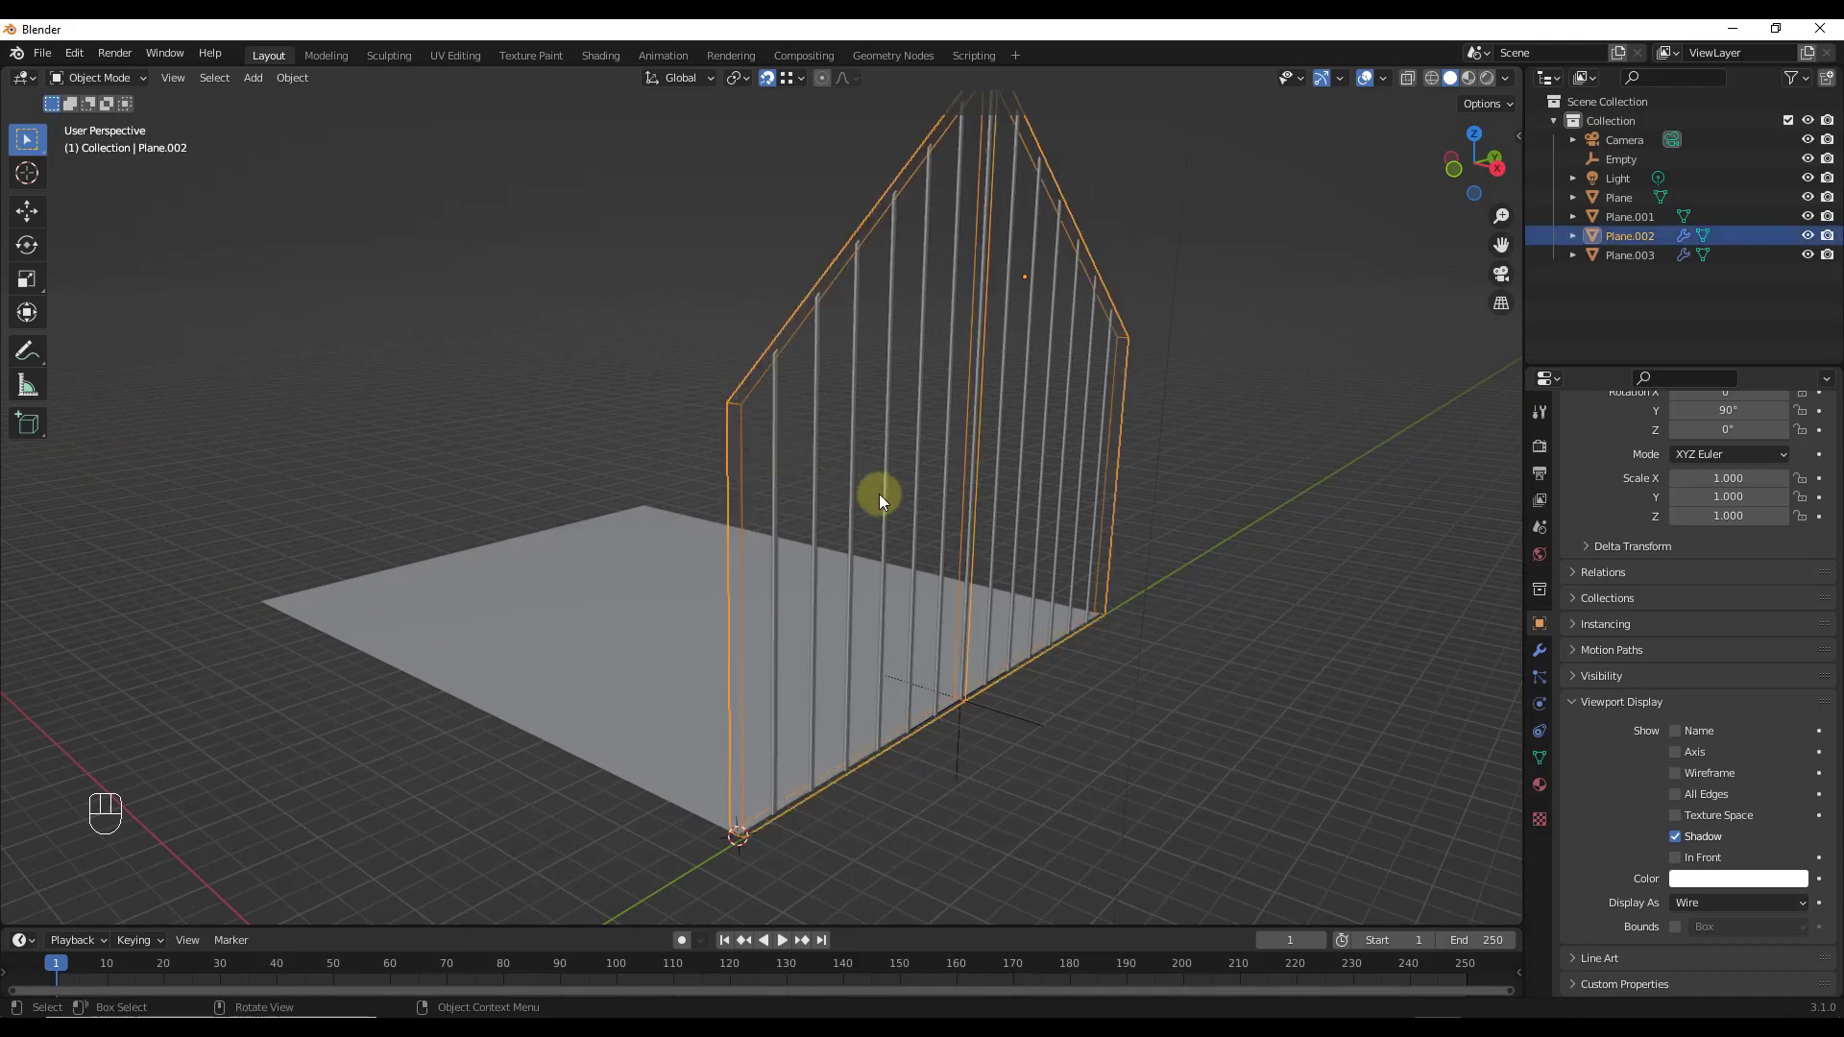
{"action": "mouse_move", "coordinate": [878, 494]}
{"action": "middle_mouse_down"}
{"action": "mouse_move", "coordinate": [862, 484]}
{"action": "mouse_move", "coordinate": [900, 481]}
{"action": "middle_mouse_up"}
{"action": "key", "text": "shift+d"}
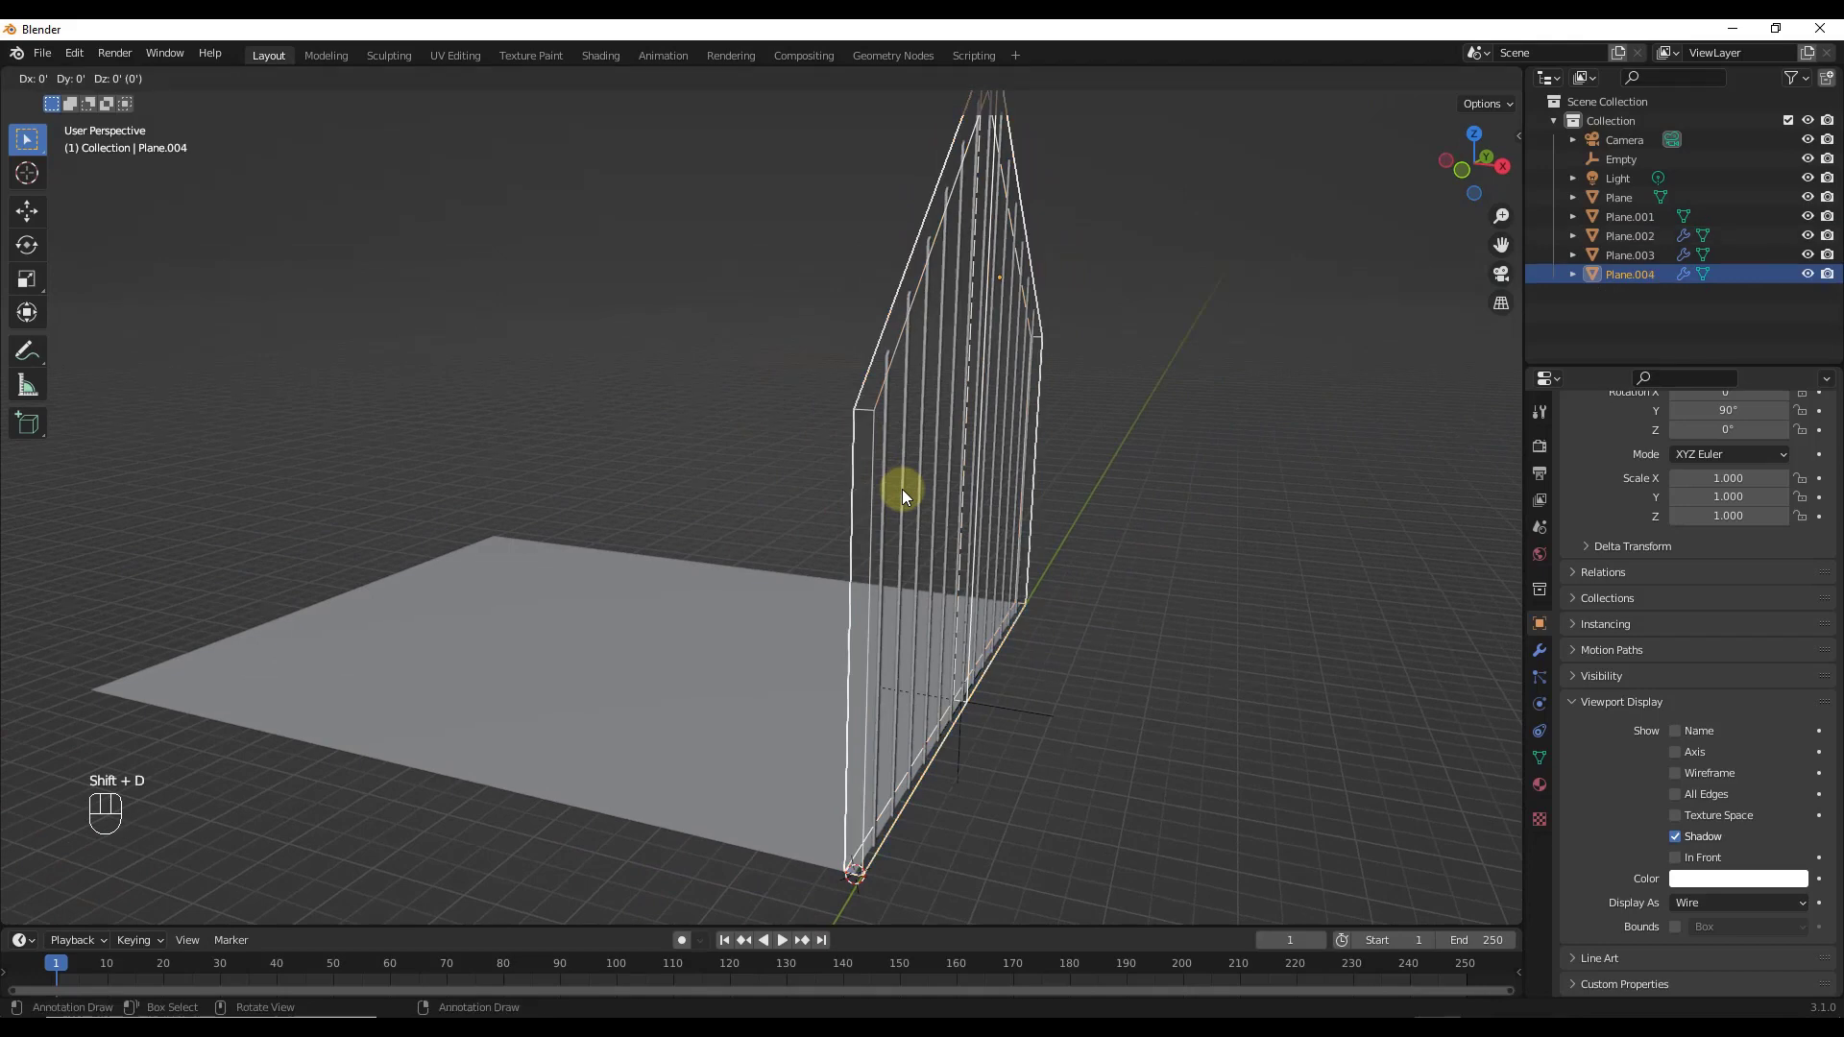
{"action": "left_click", "coordinate": [902, 490]}
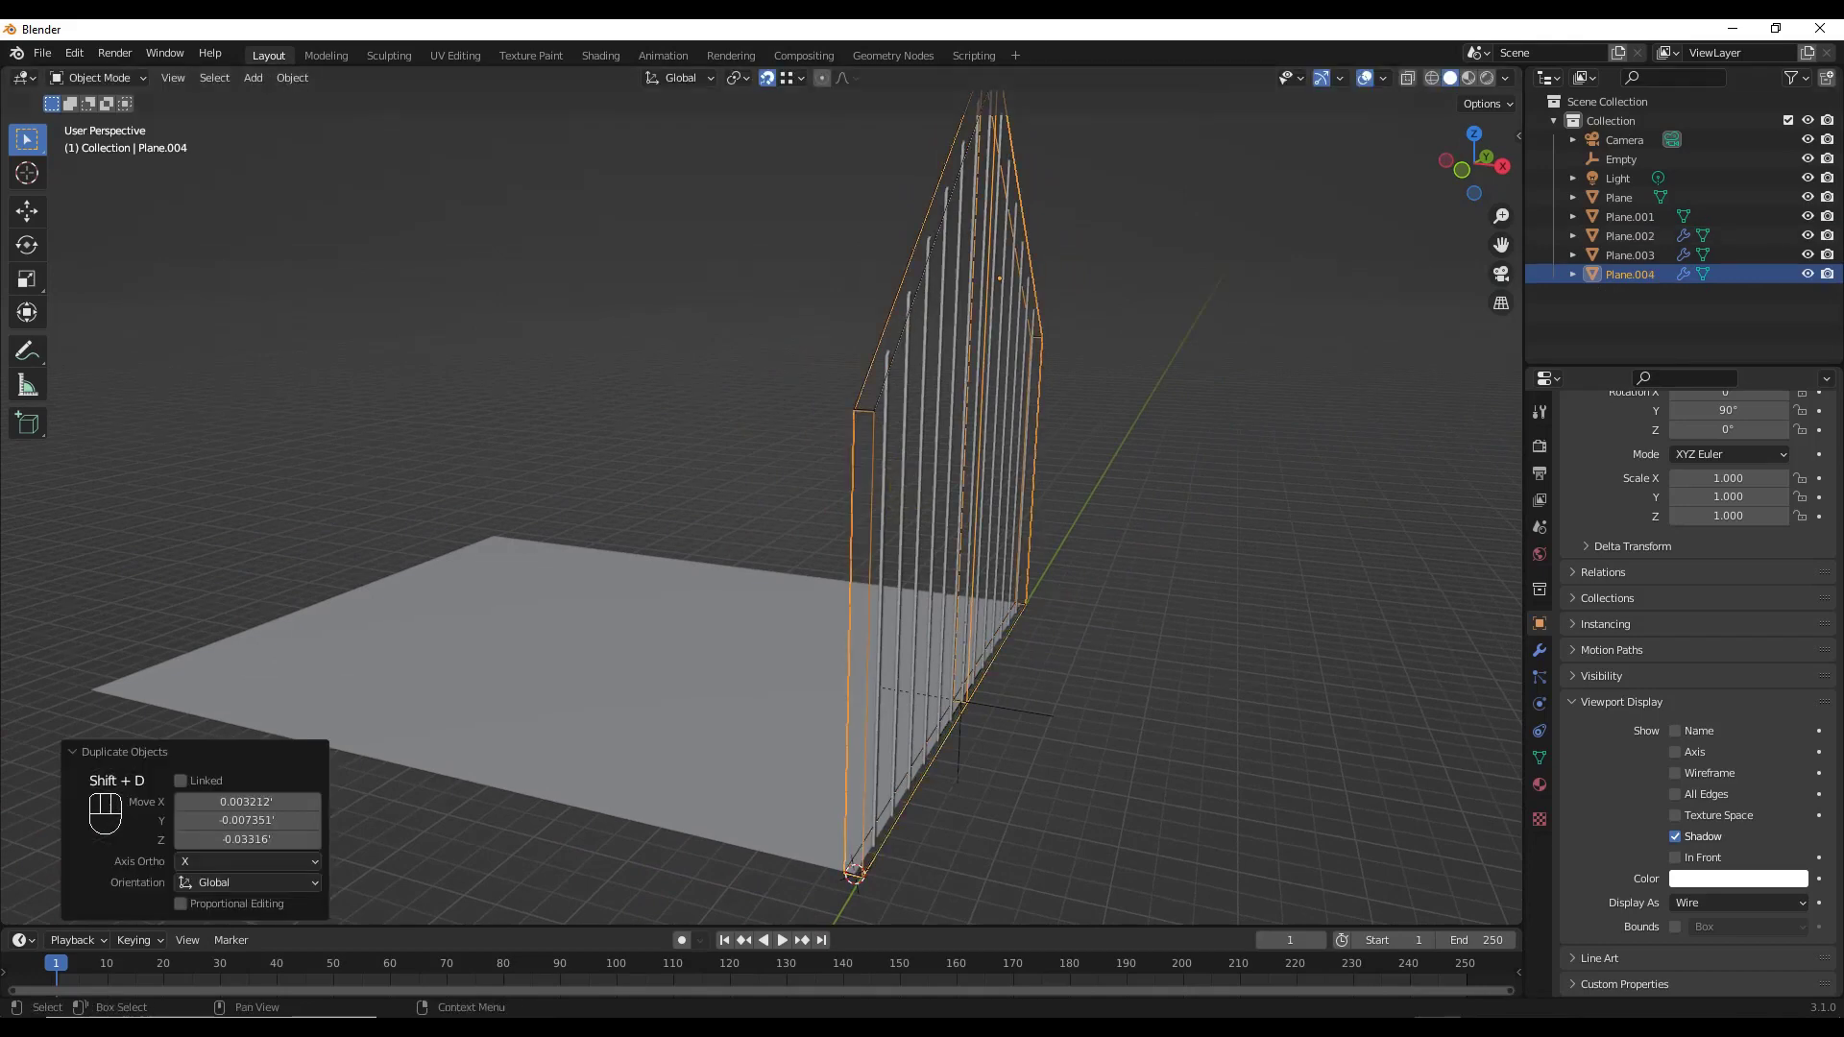
Step: Rename the duplicated gable wall as Wall
{"action": "left_click", "coordinate": [1640, 276]}
{"action": "right_click", "coordinate": [1638, 277]}
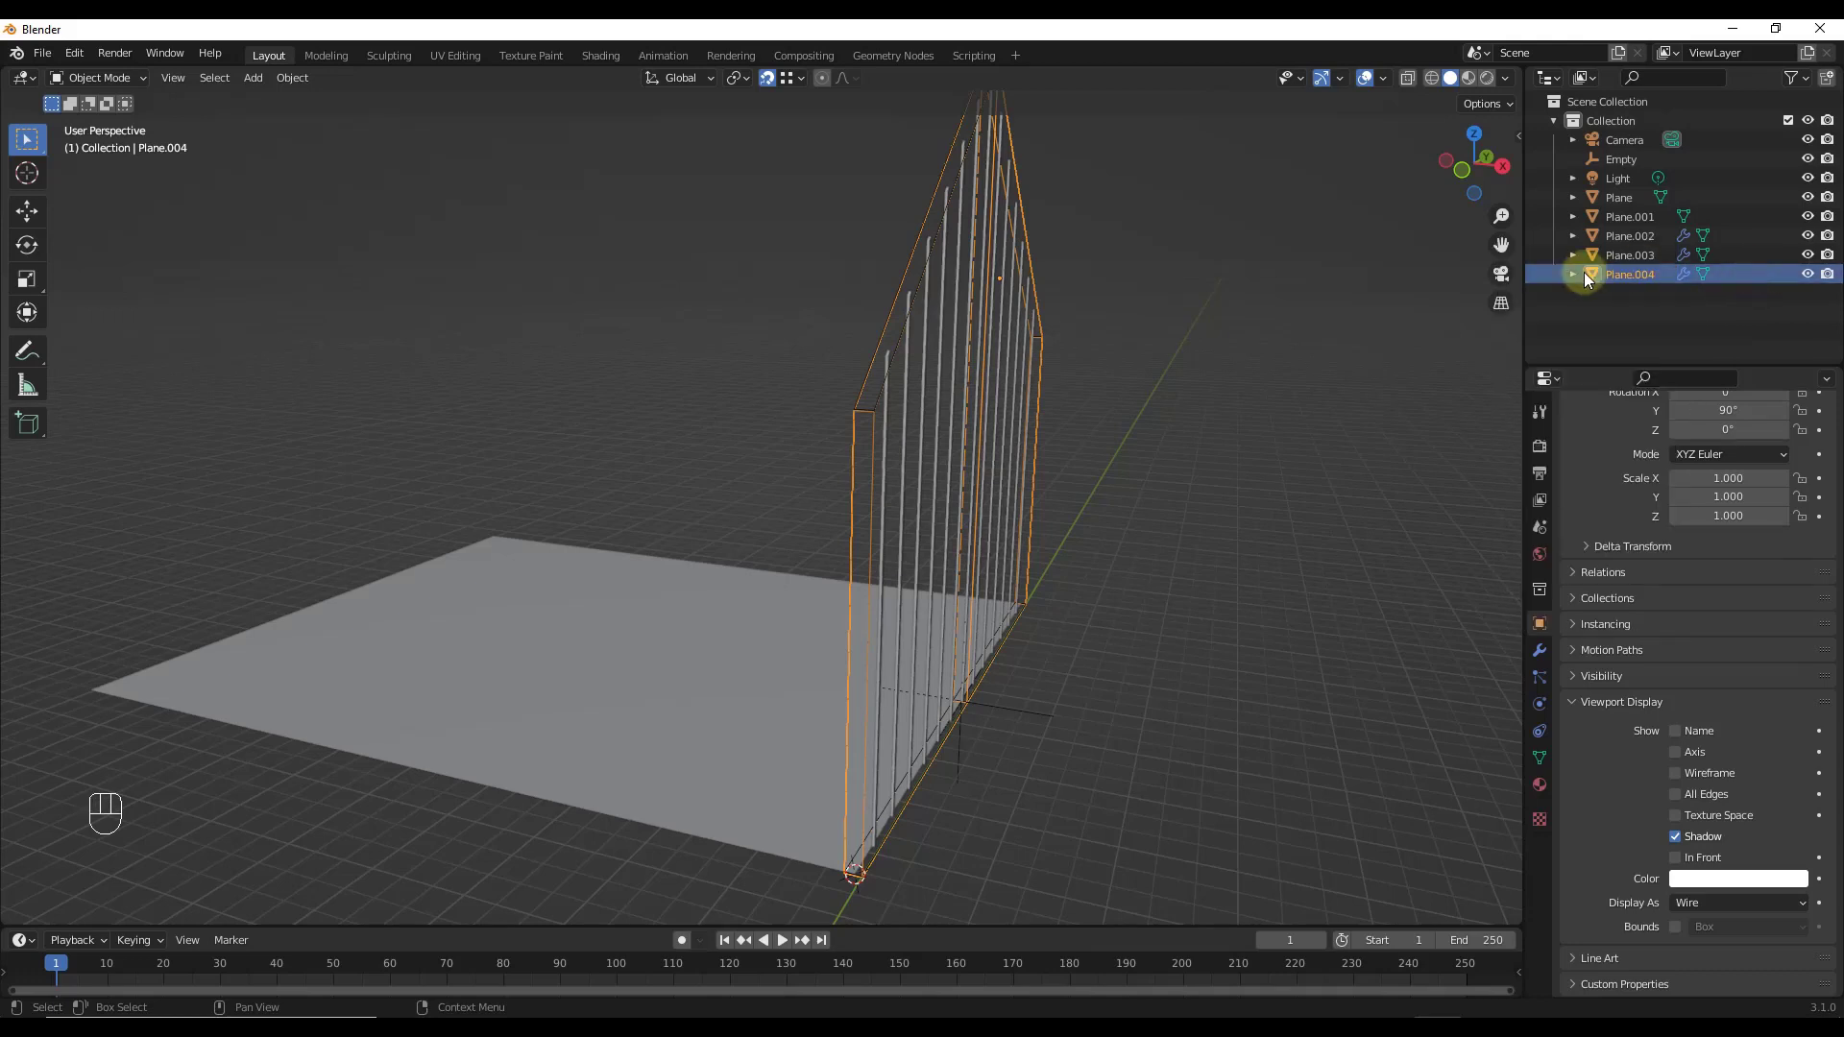
{"action": "key", "text": "F2"}
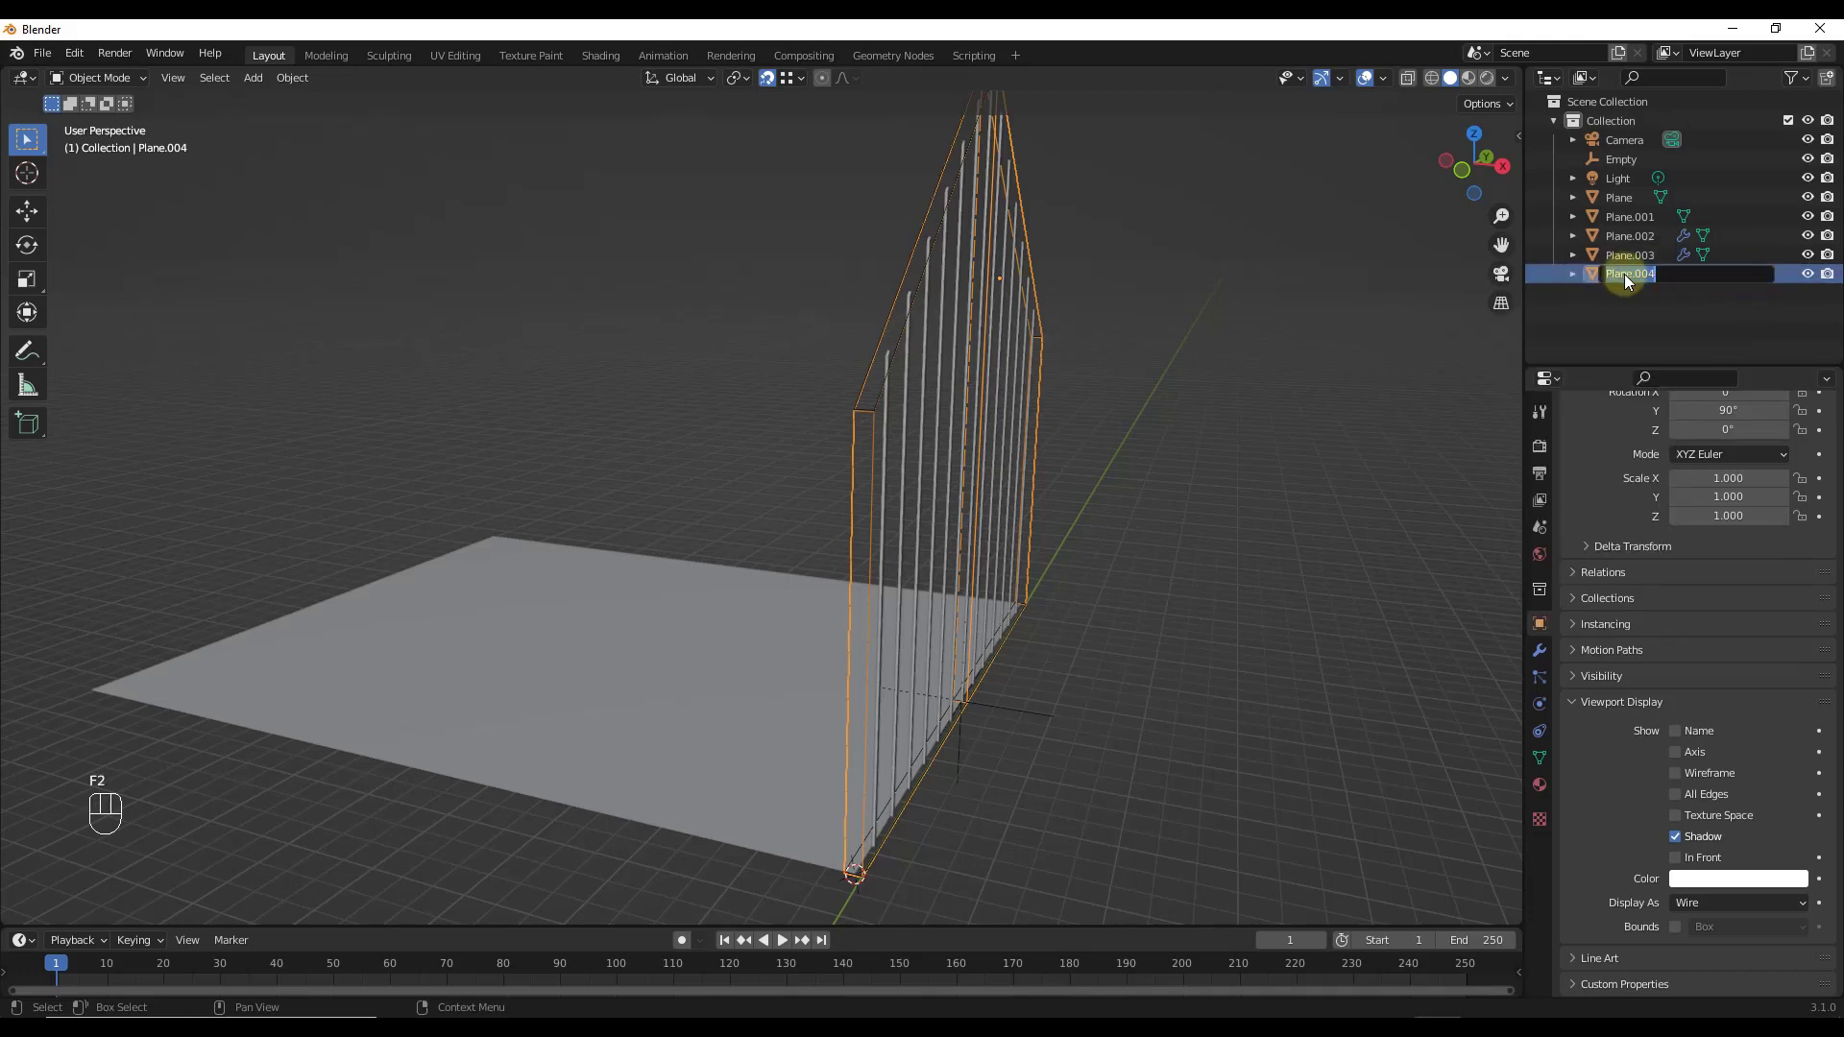
{"action": "type", "text": "Wall"}
Step: Rename the batten array object as Wall_Battens
{"action": "left_click", "coordinate": [1625, 259]}
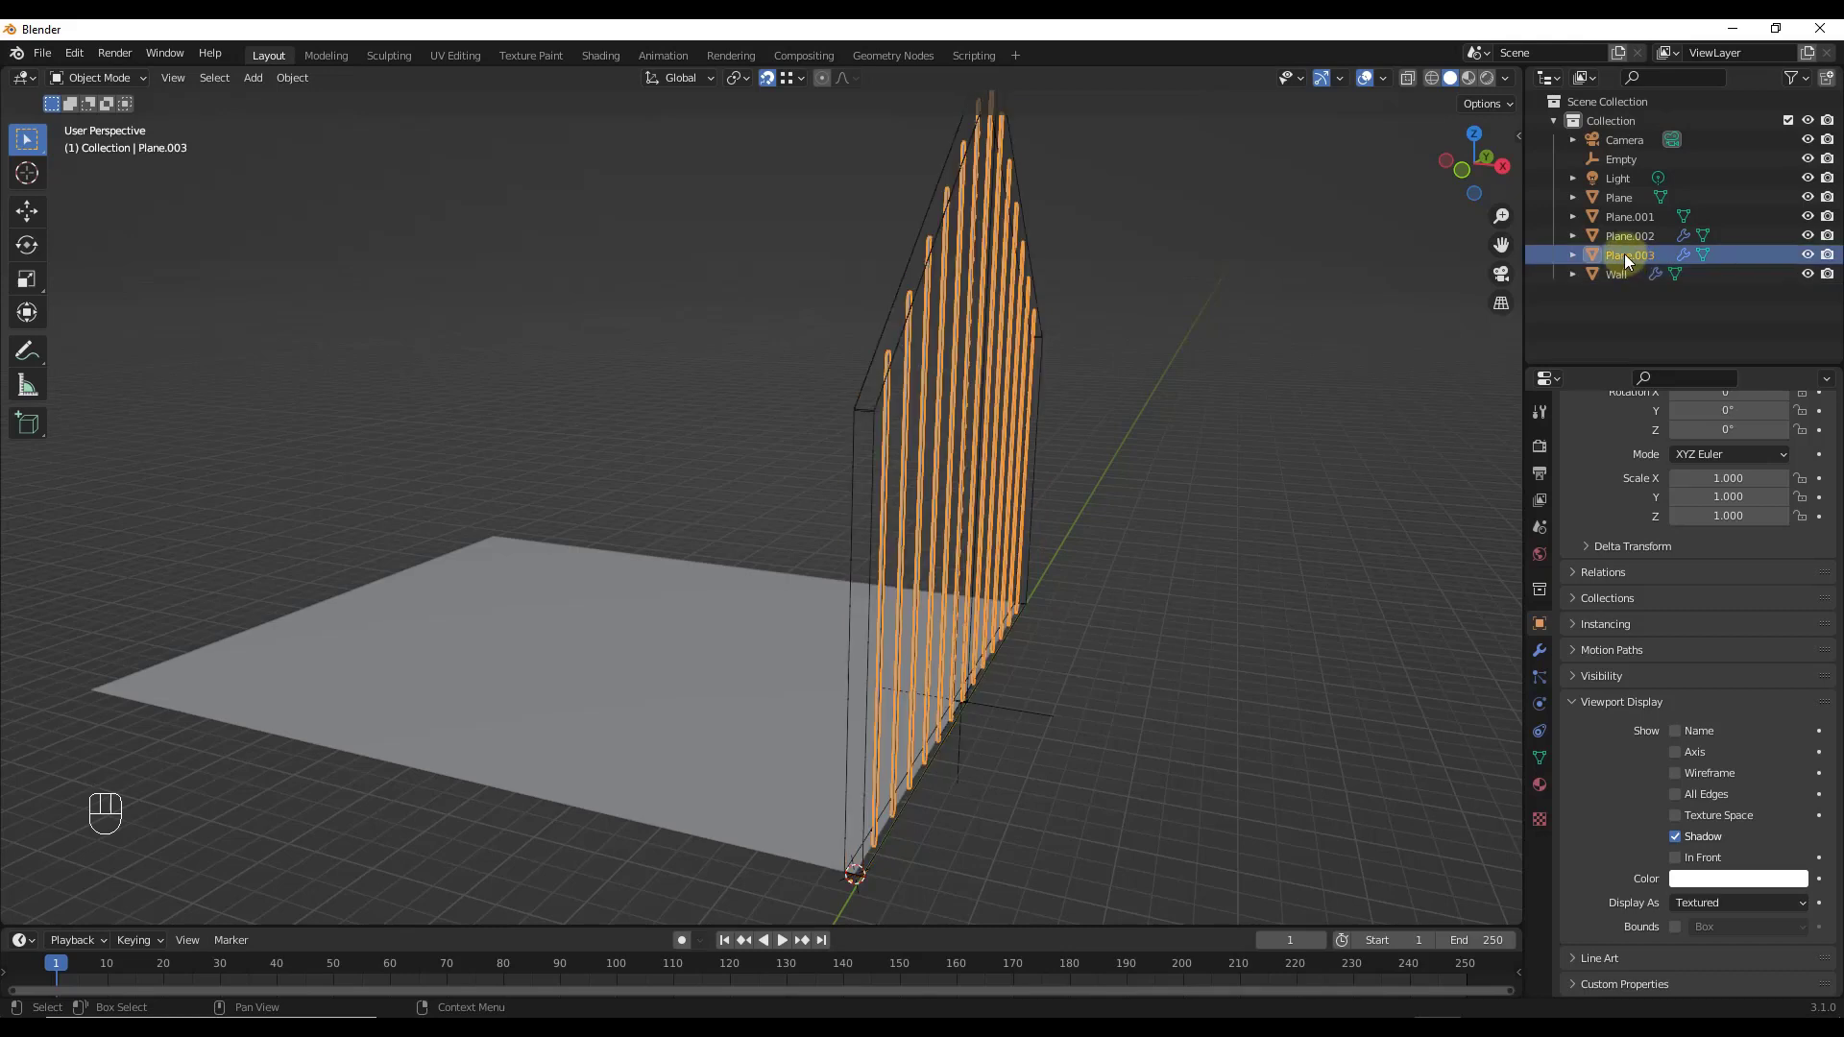
{"action": "key", "text": "F2"}
{"action": "type", "text": "Battens"}
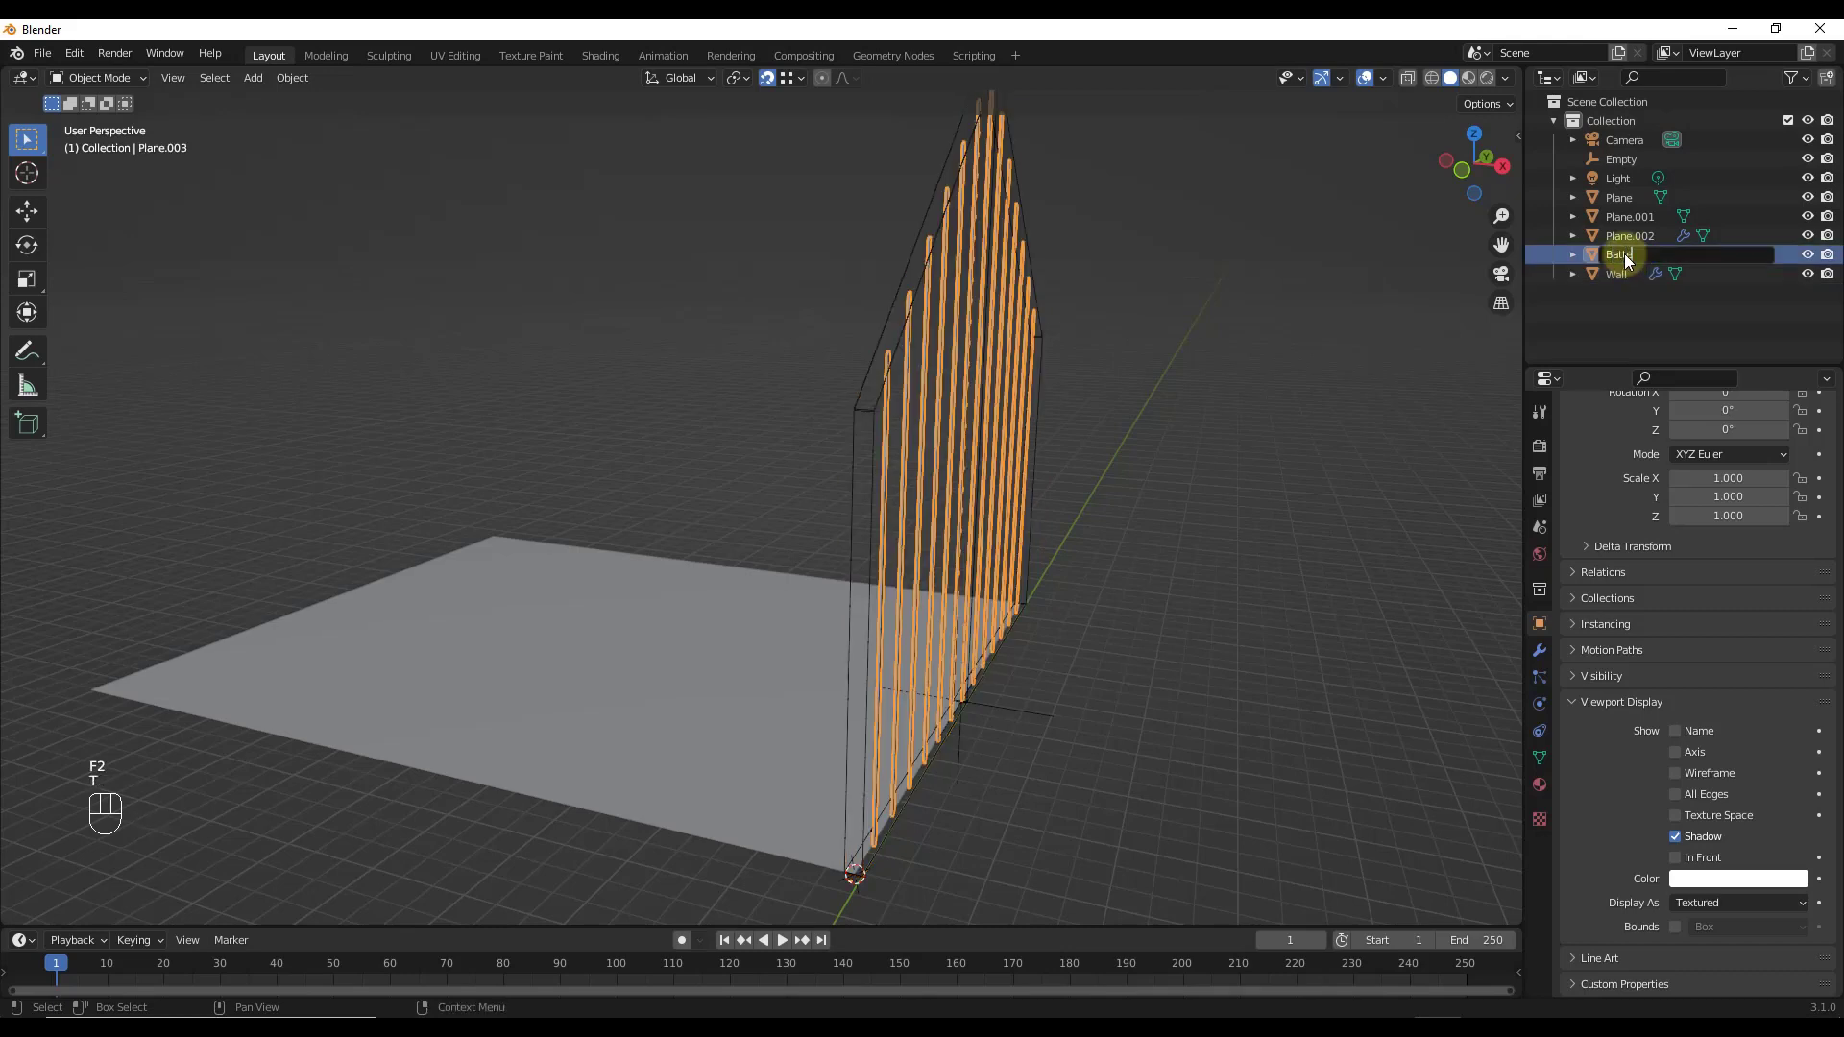
{"action": "key", "text": "Return"}
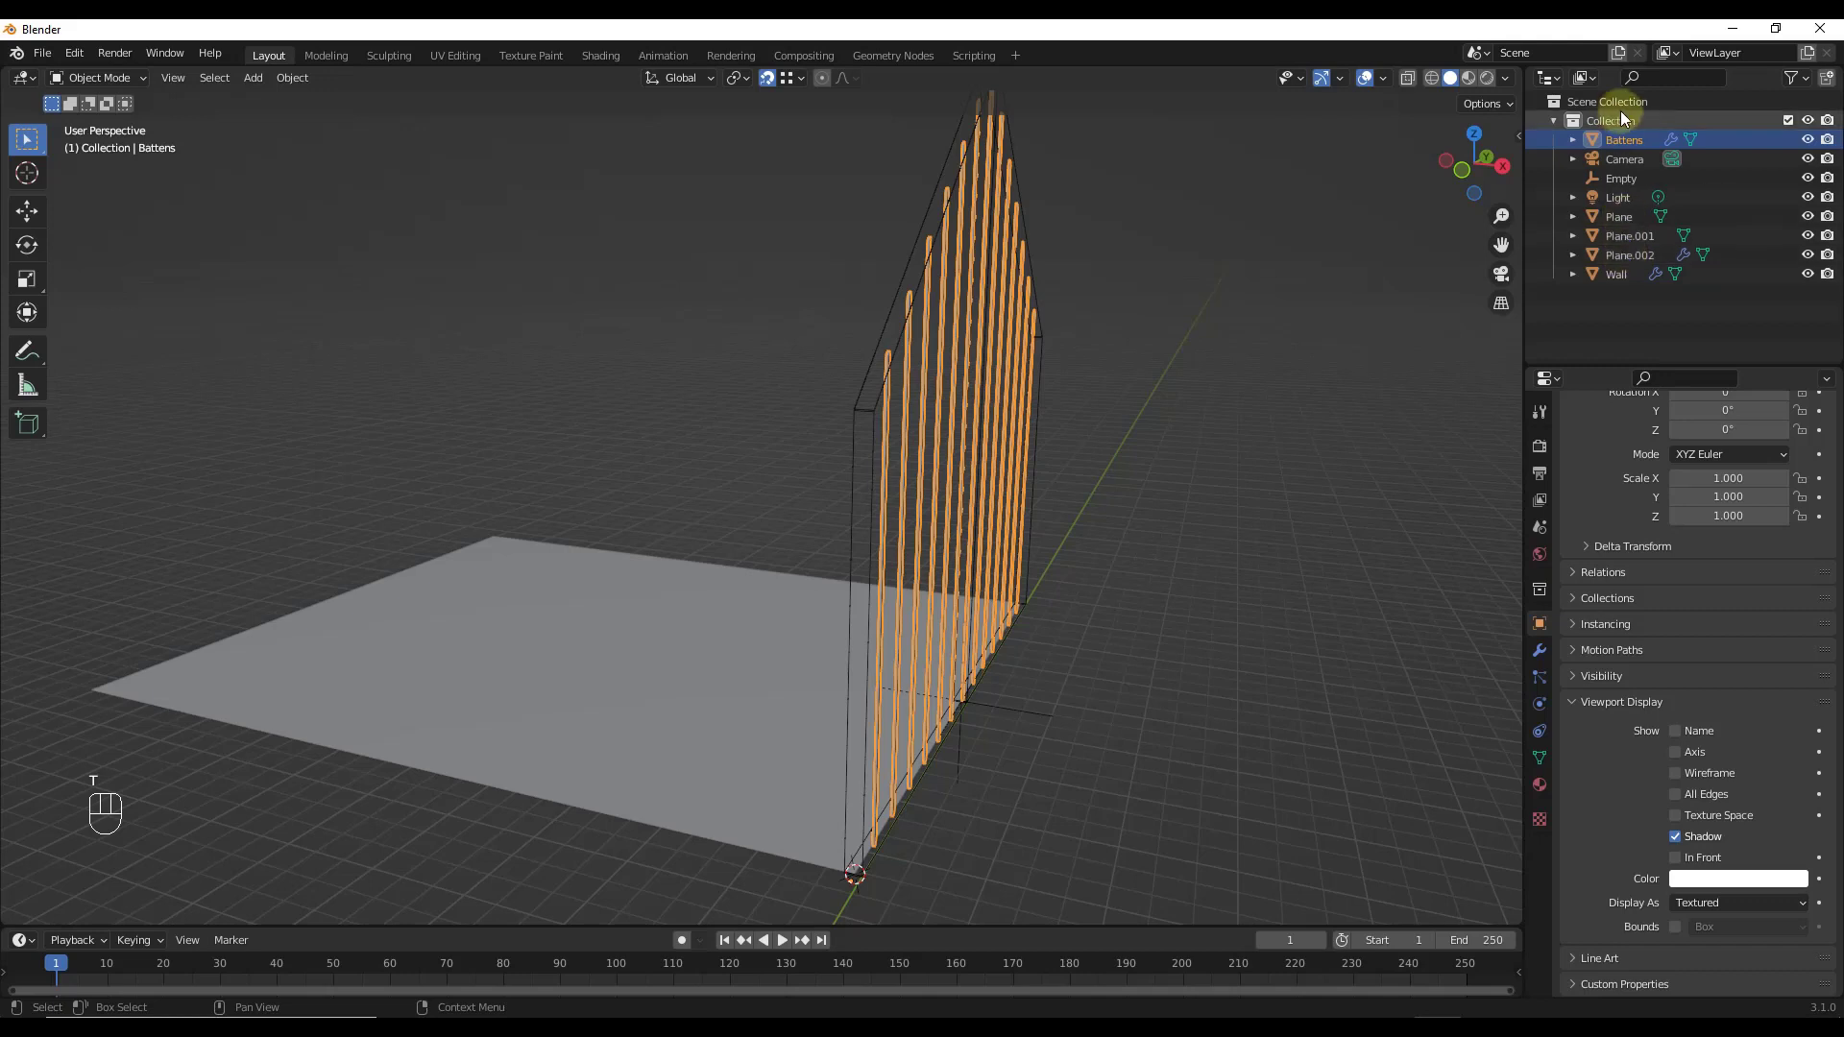
{"action": "key", "text": "F2"}
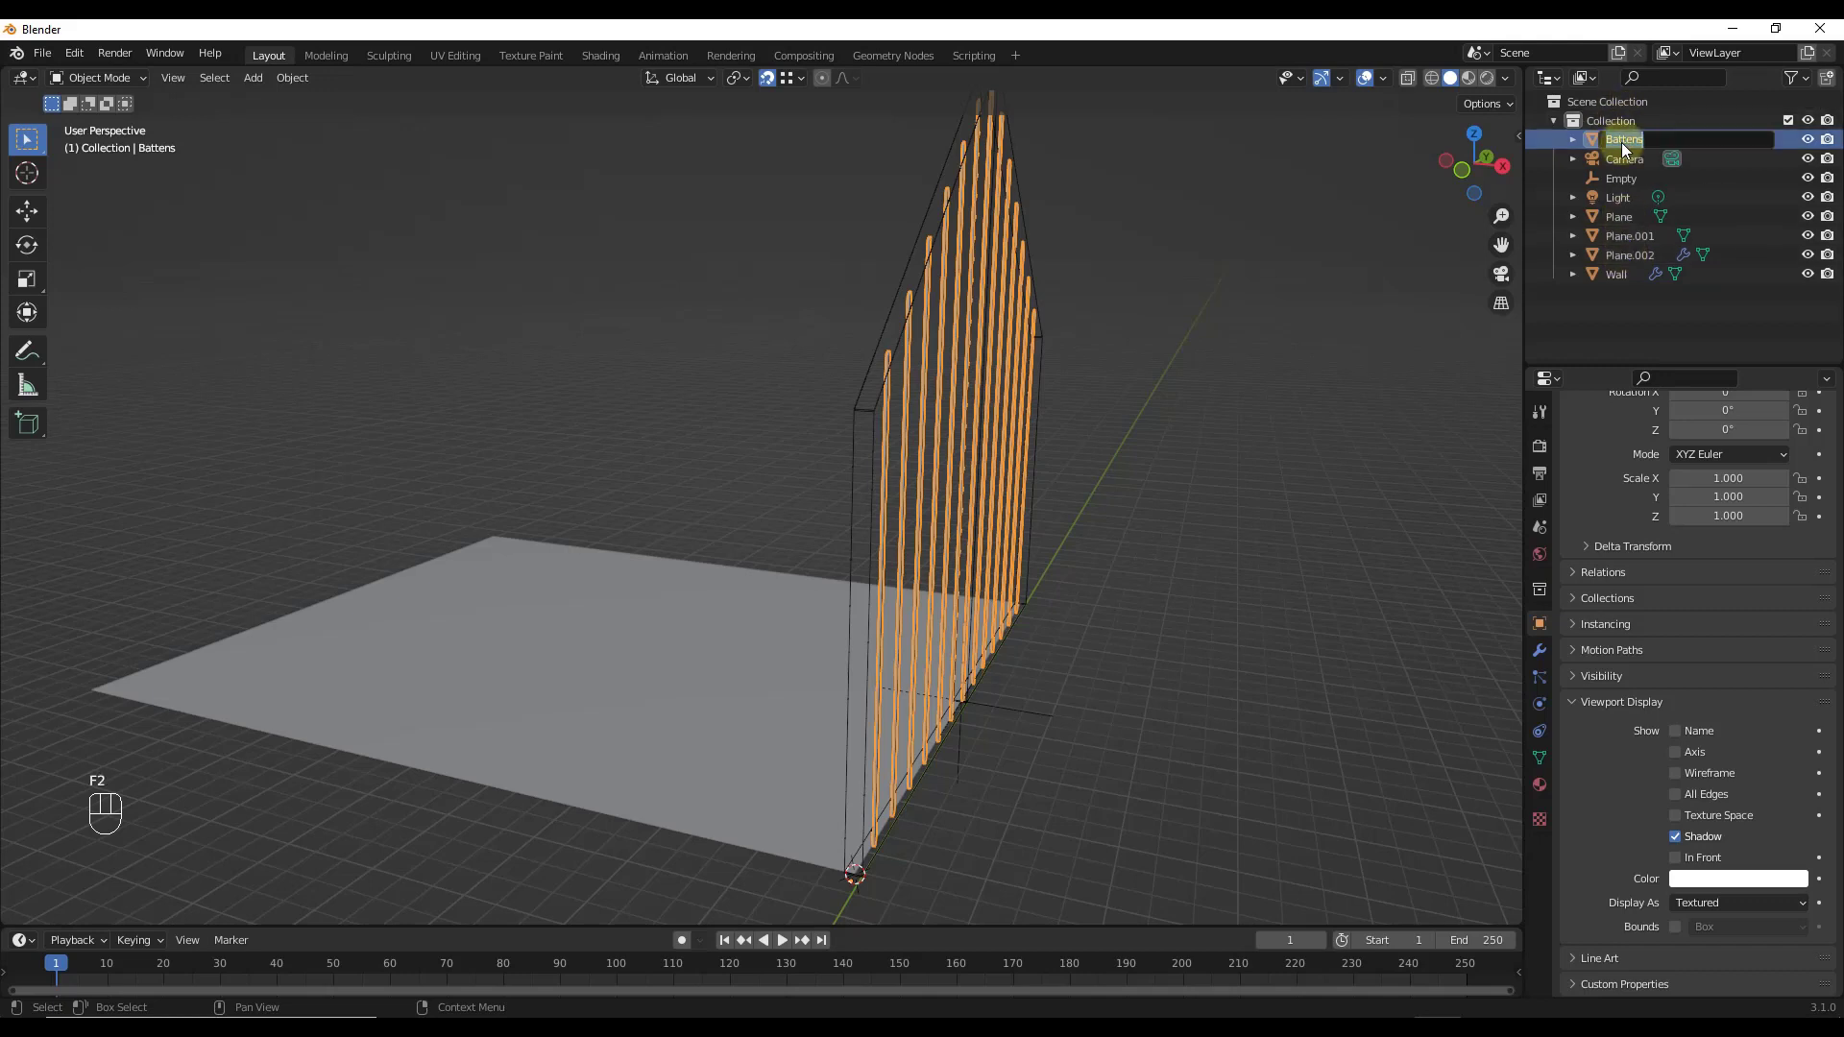
{"action": "type", "text": "Wall_Battens"}
{"action": "key", "text": "Return"}
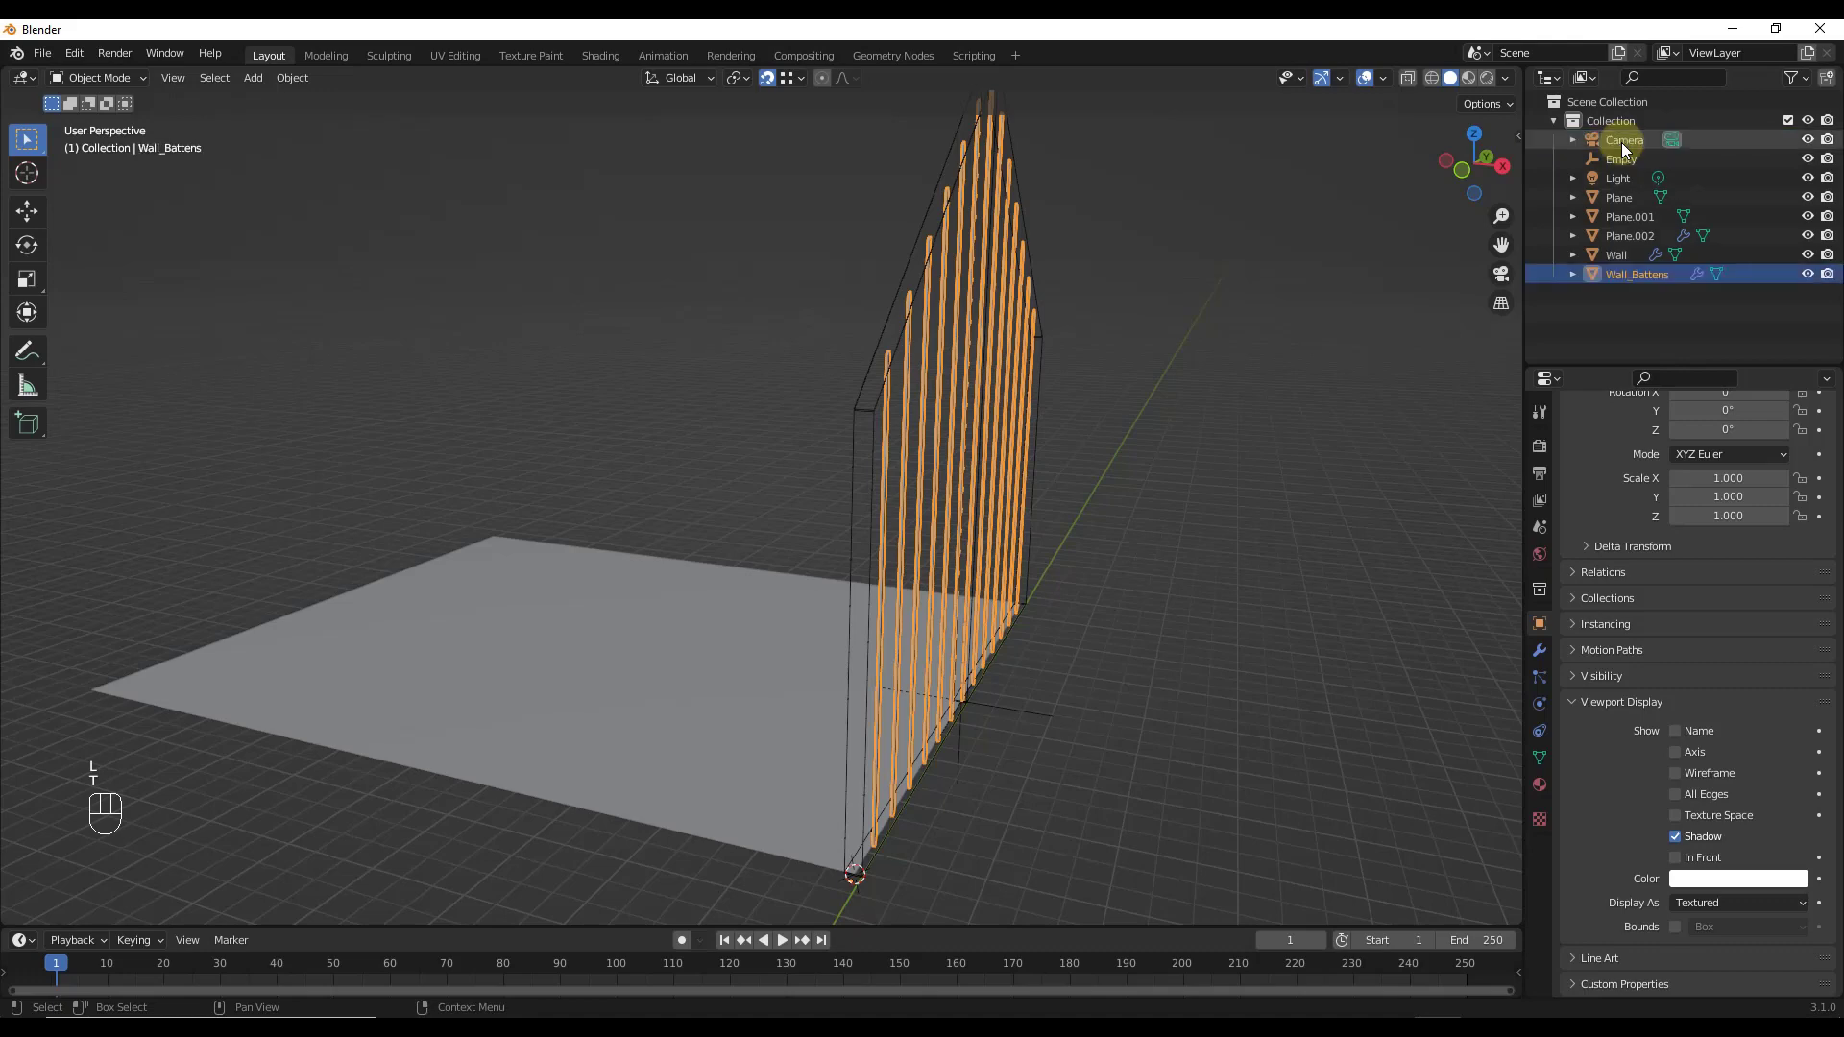
Step: Rename the original gable wall used for the Boolean as Wall_BattenCutter
{"action": "left_click", "coordinate": [1648, 236]}
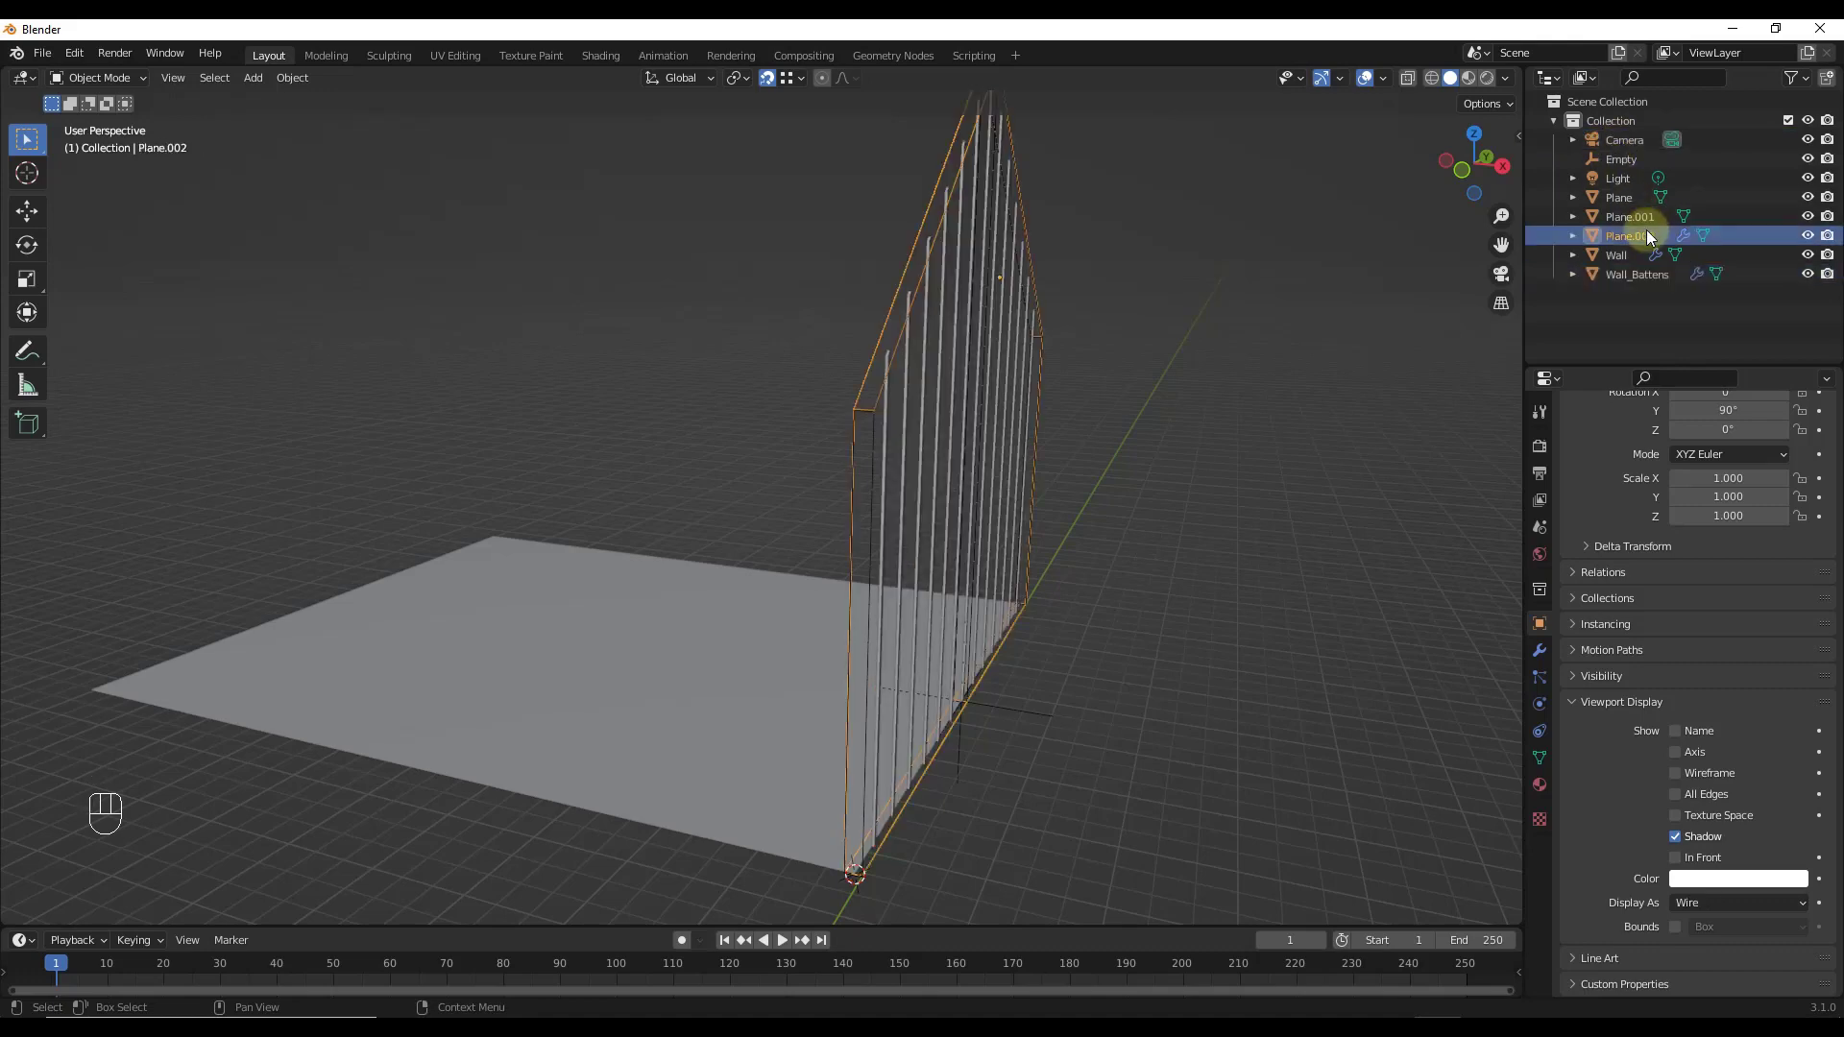
{"action": "key", "text": "F2"}
{"action": "type", "text": "Wall_B"}
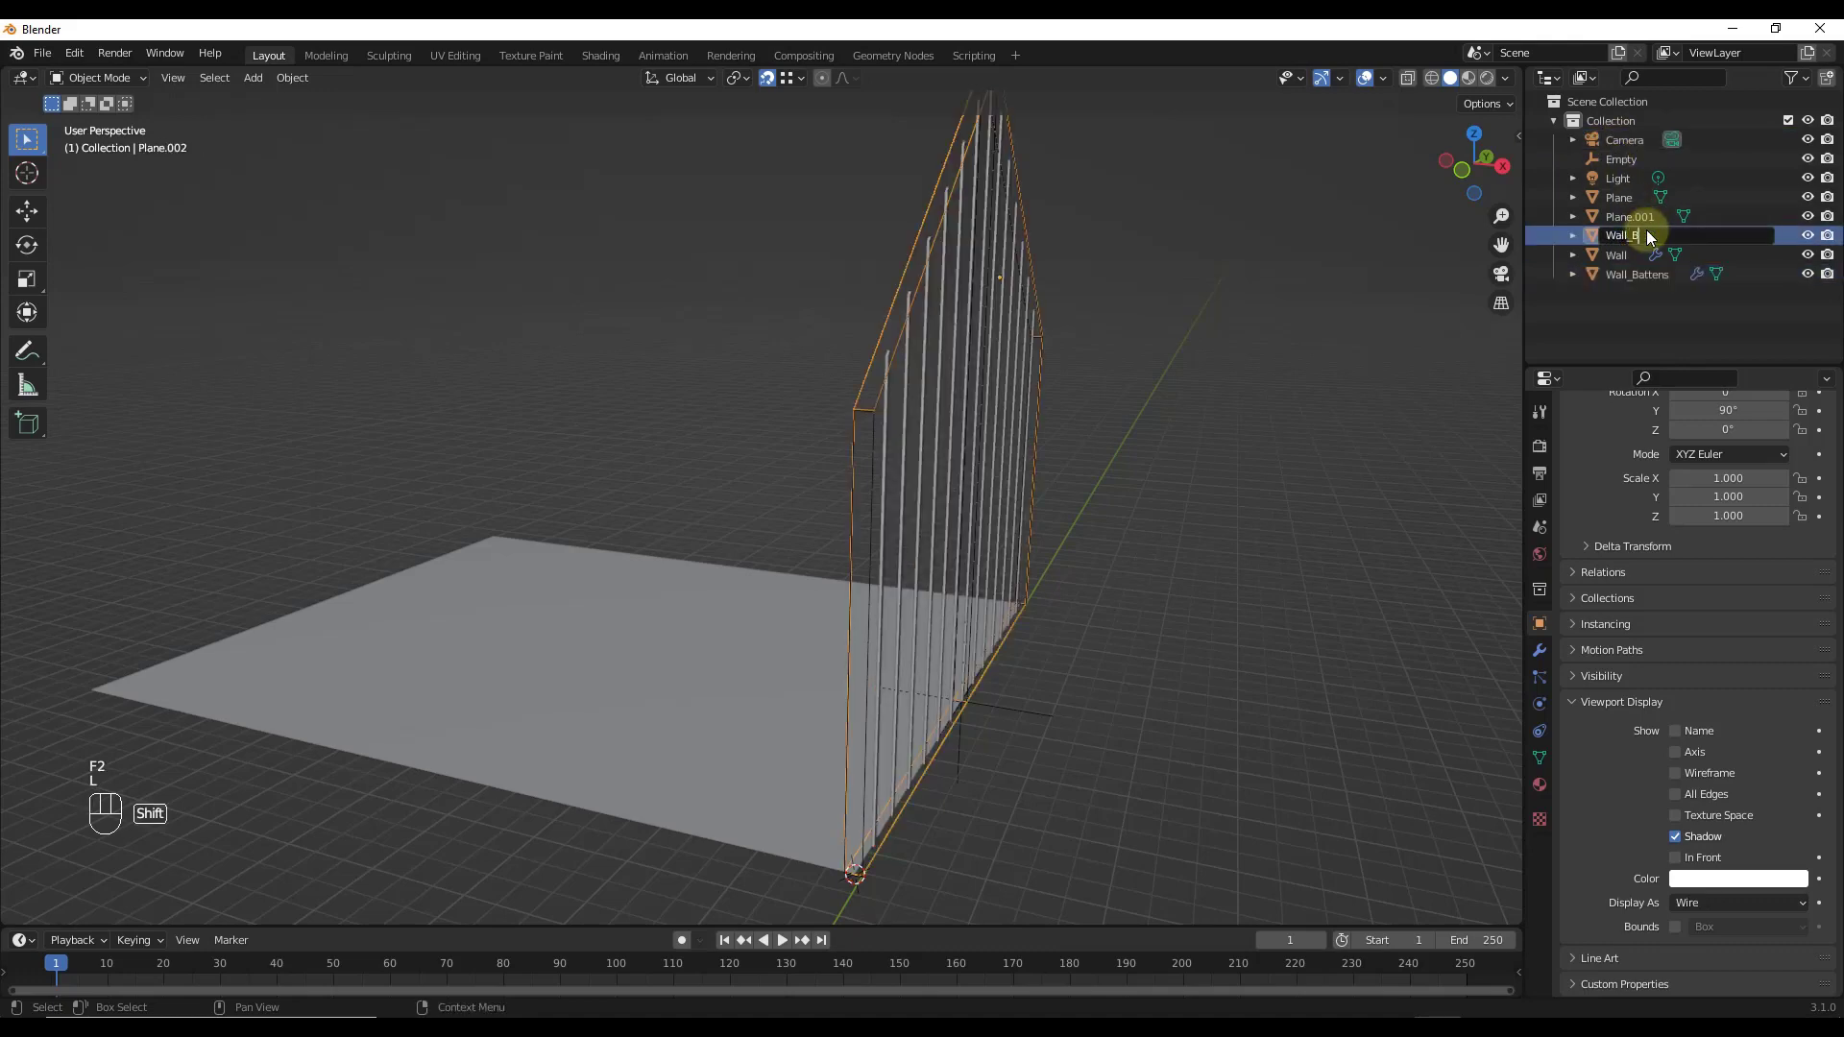
{"action": "type", "text": "attenCutter"}
{"action": "key", "text": "Return"}
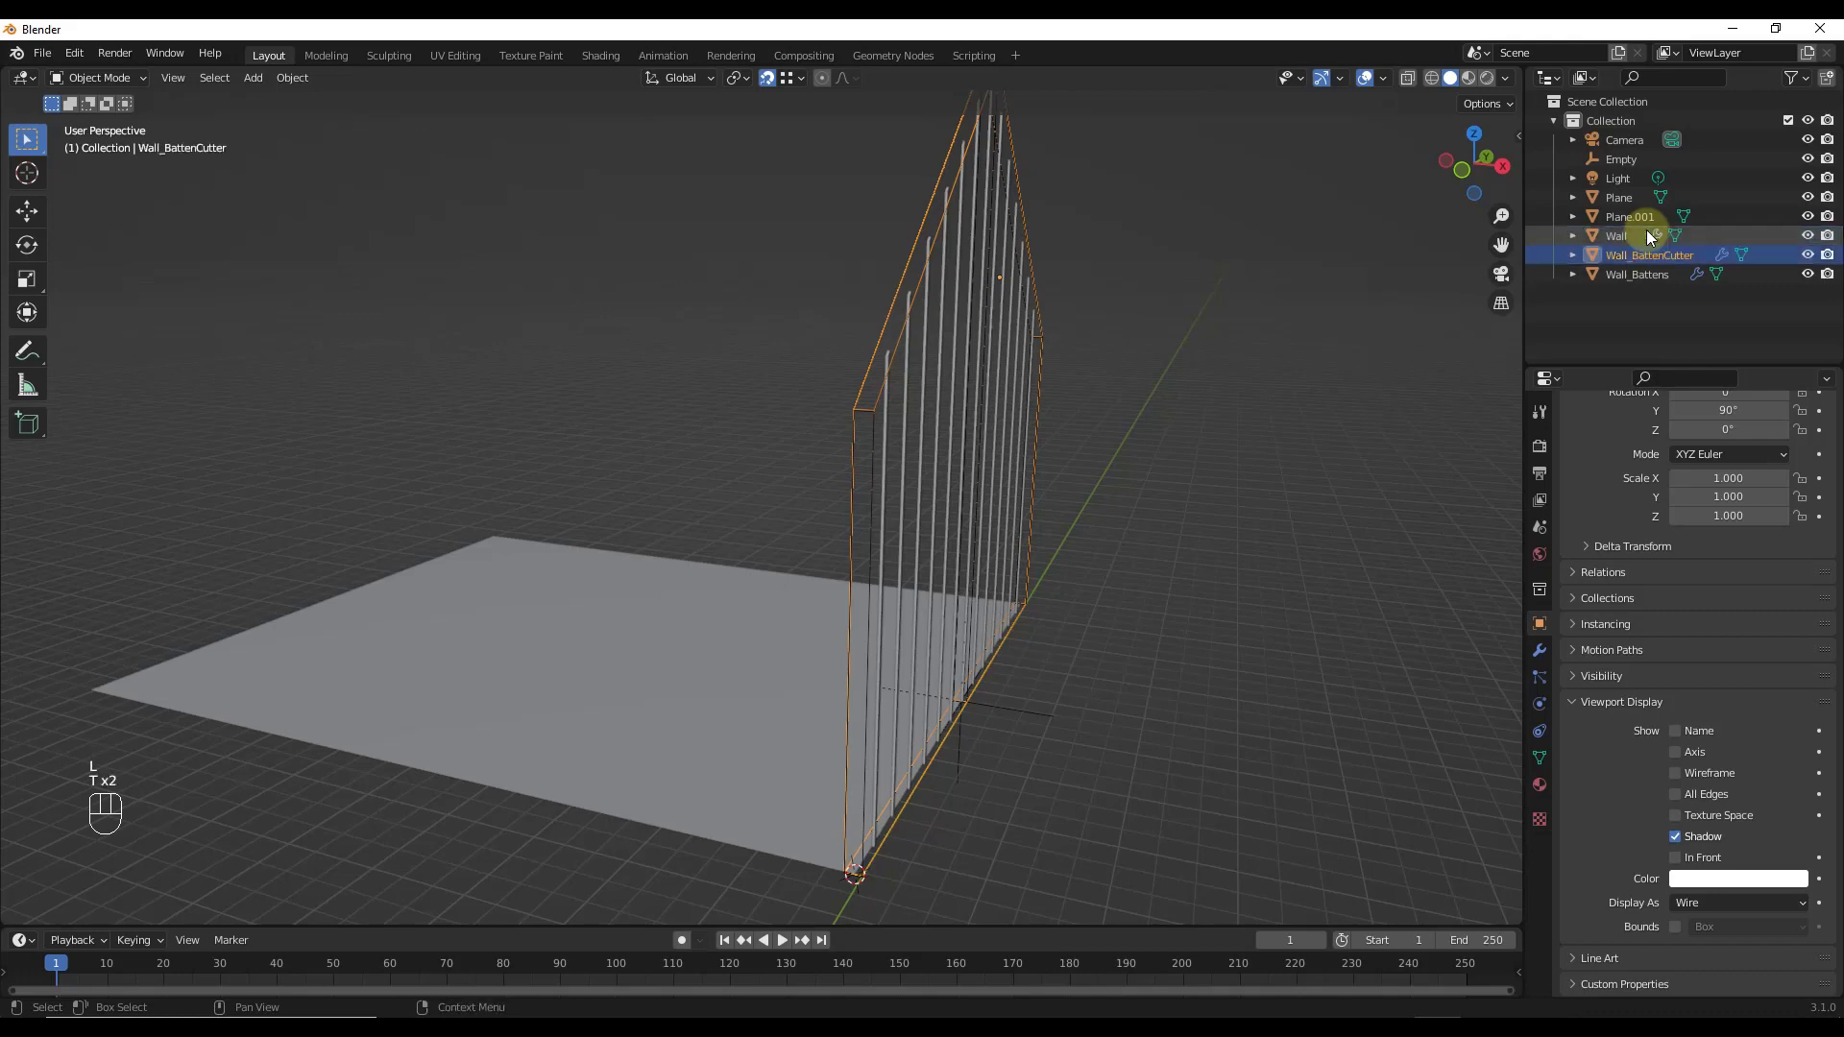
Step: Rename the floor plane object as Floor
{"action": "left_click", "coordinate": [1646, 217]}
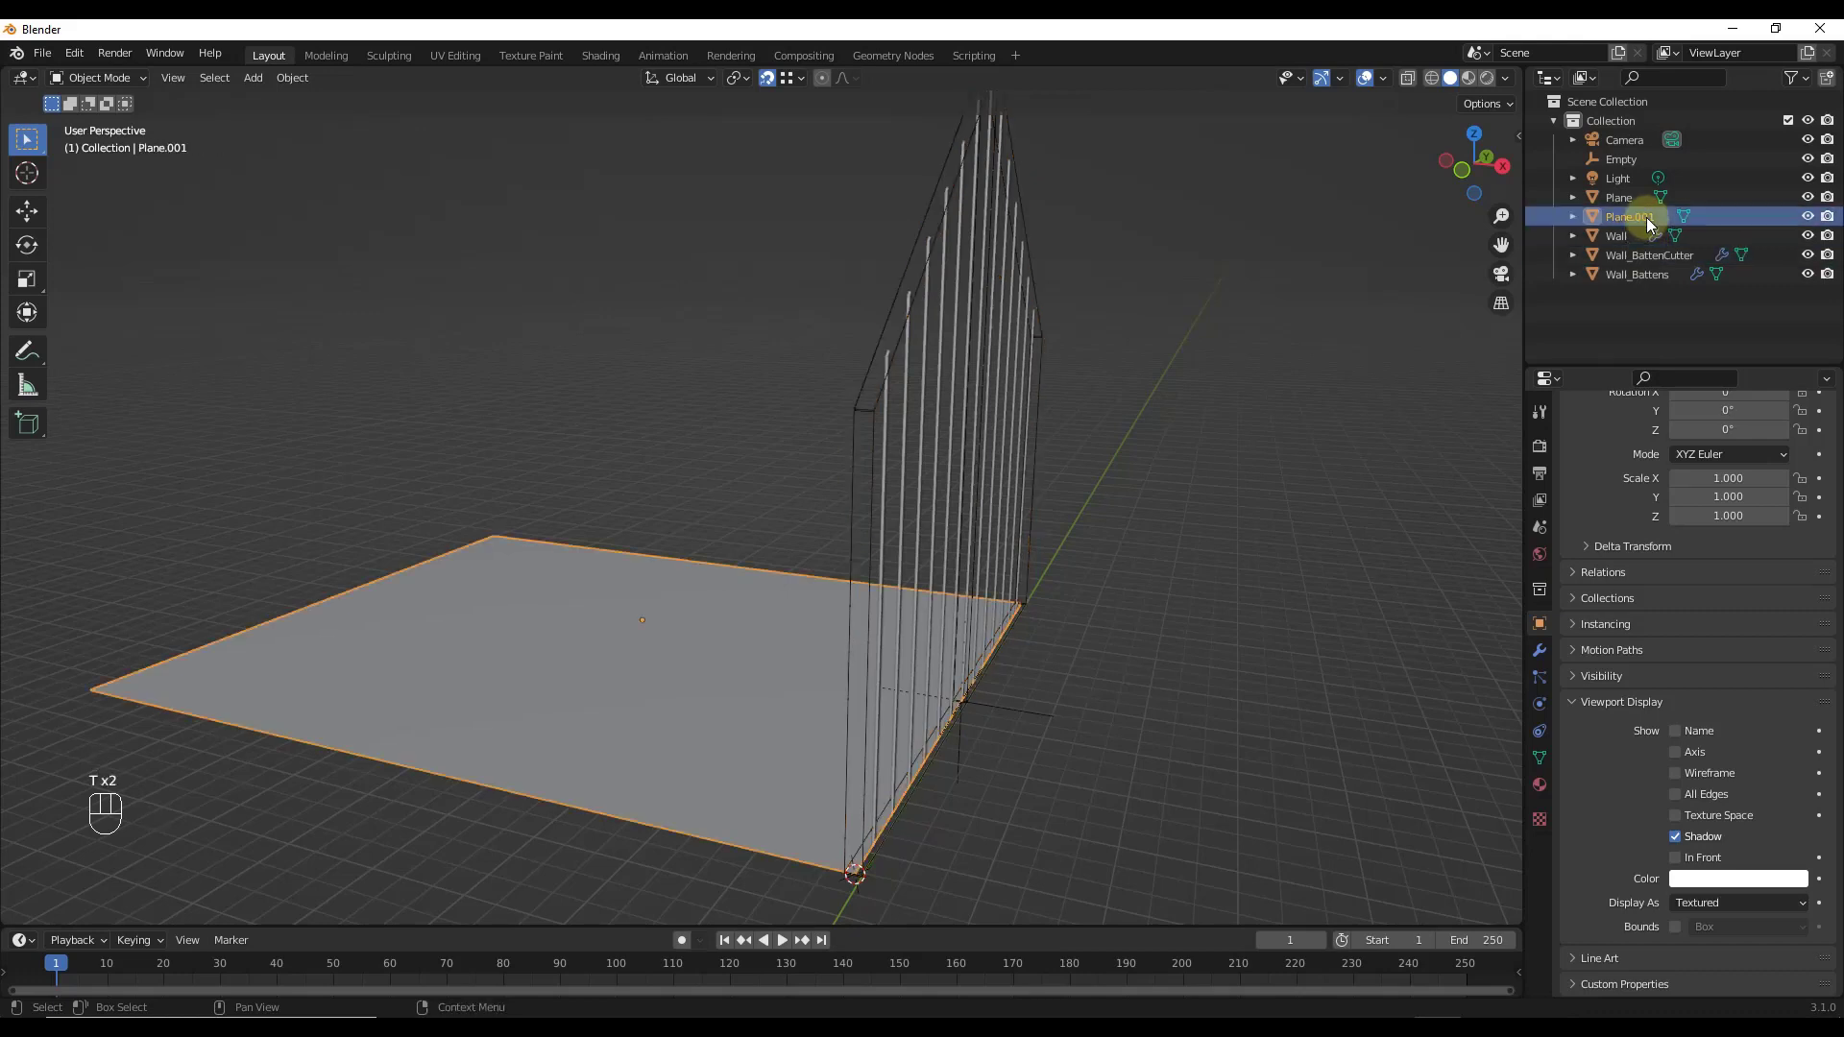
{"action": "key", "text": "F2"}
{"action": "type", "text": "Floor"}
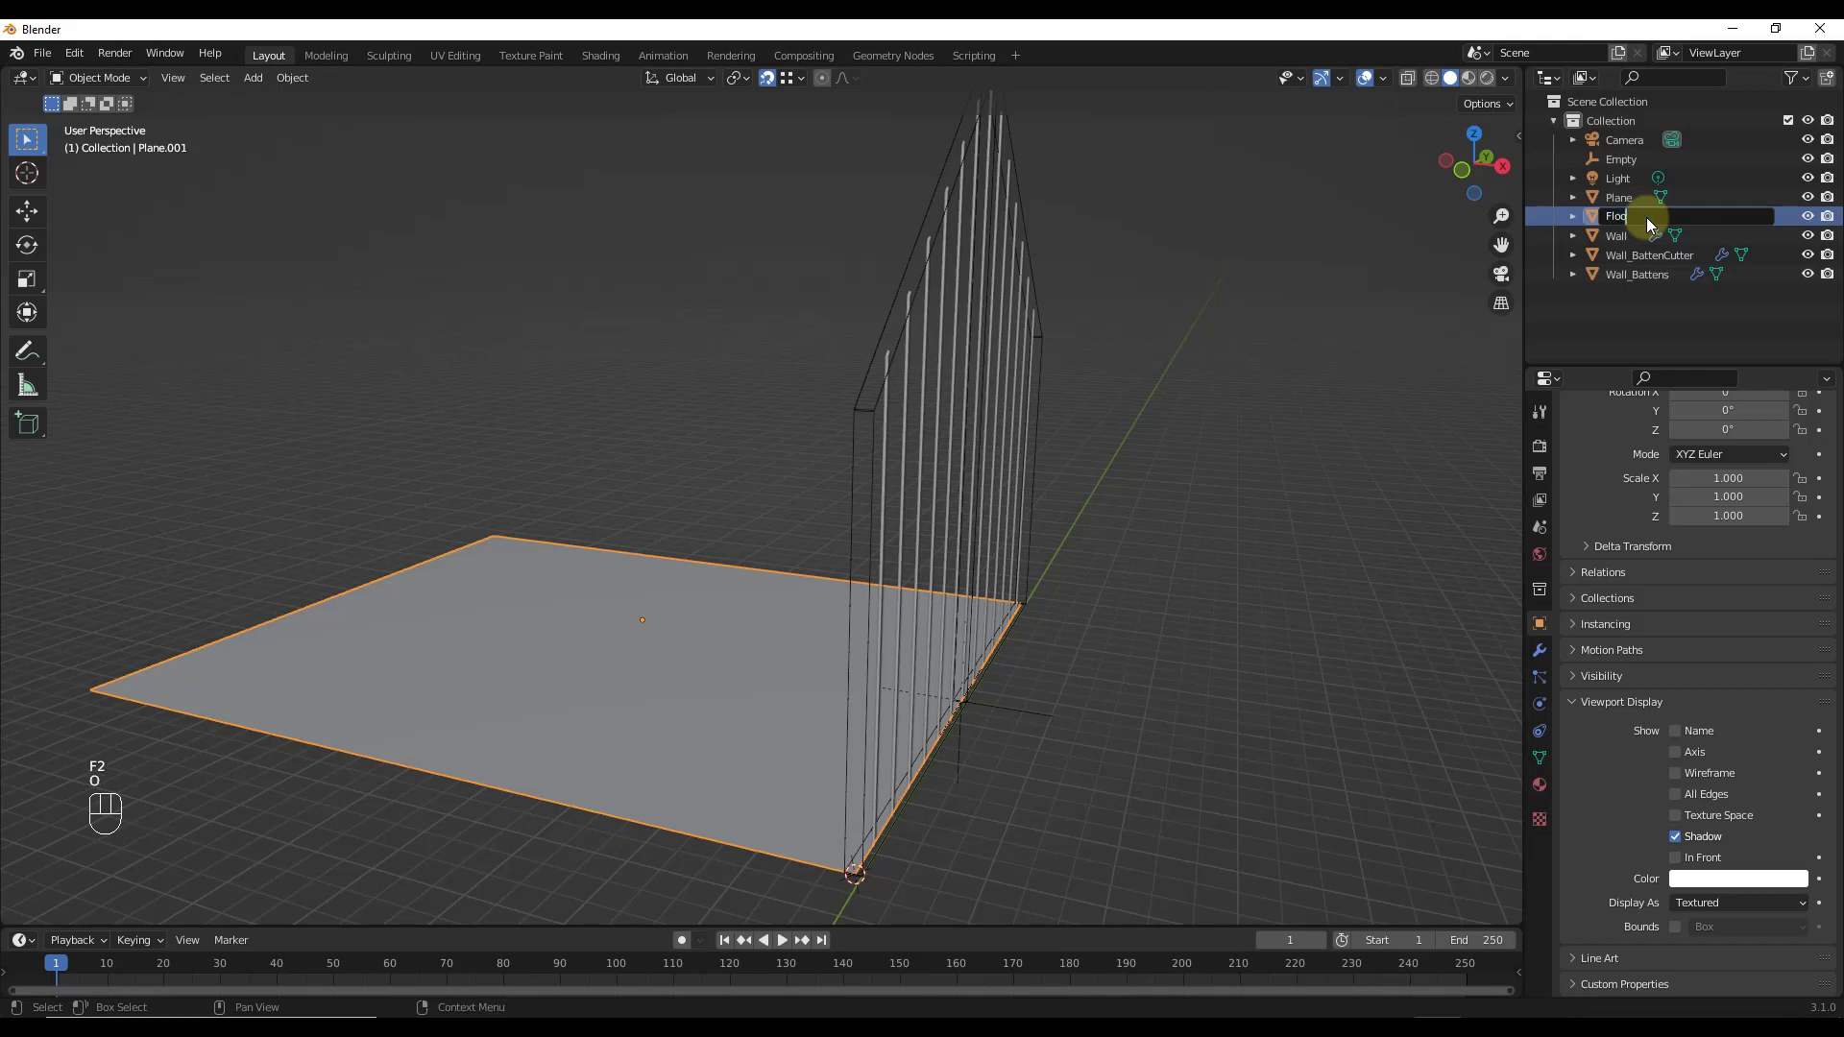
{"action": "key", "text": "Return"}
Step: Remove the Solidify modifier from the Wall object
{"action": "left_click", "coordinate": [1615, 234]}
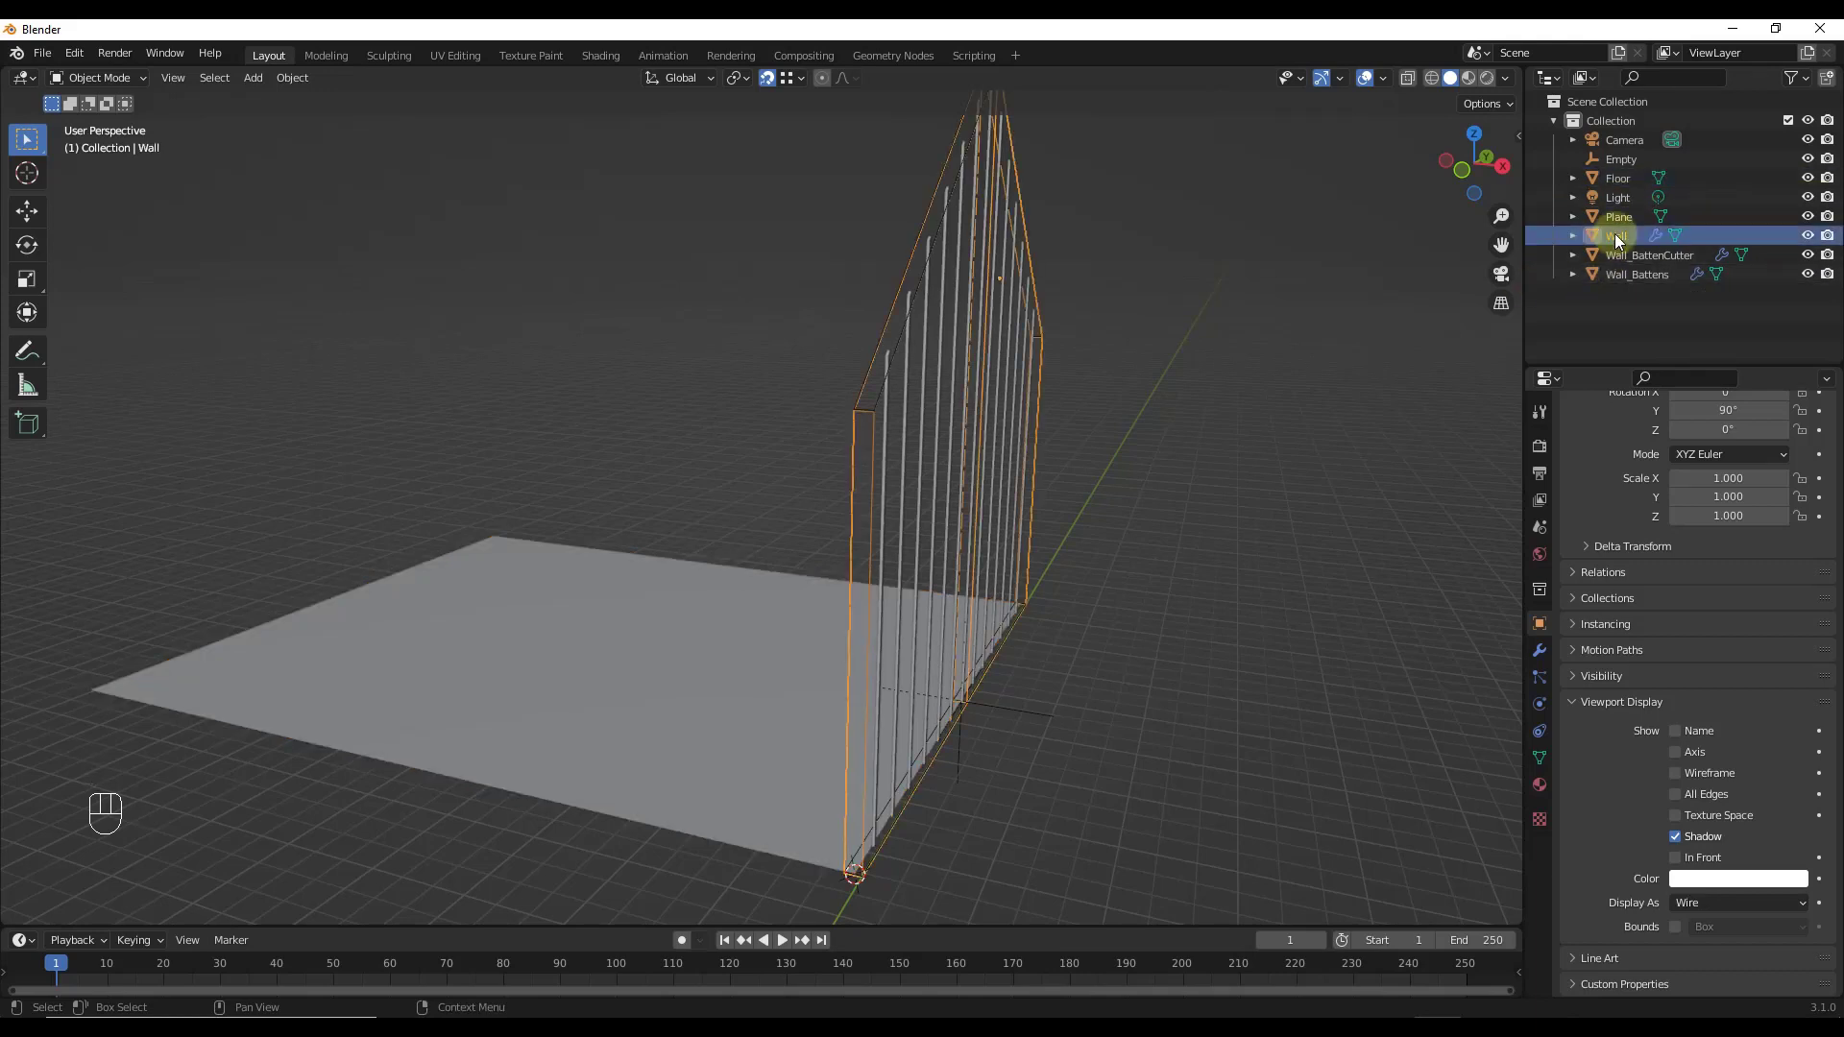
{"action": "left_click", "coordinate": [1539, 650]}
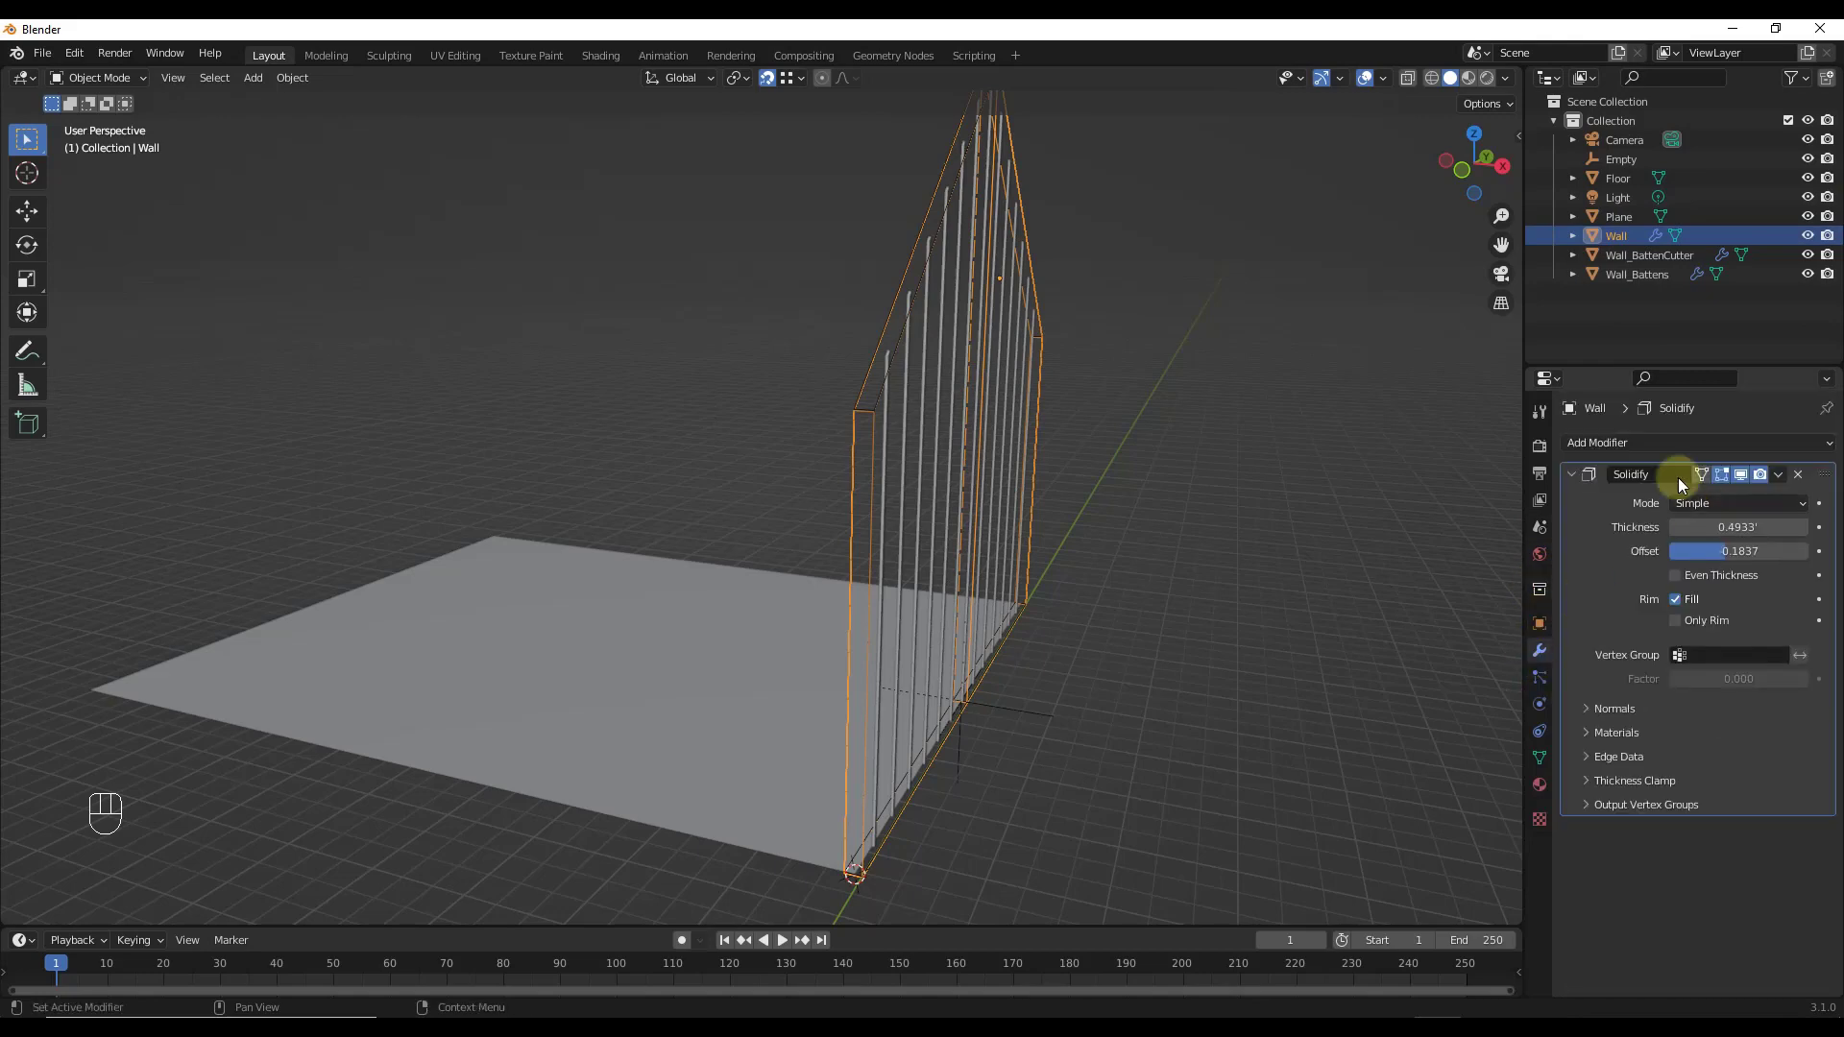
{"action": "left_click", "coordinate": [1798, 474]}
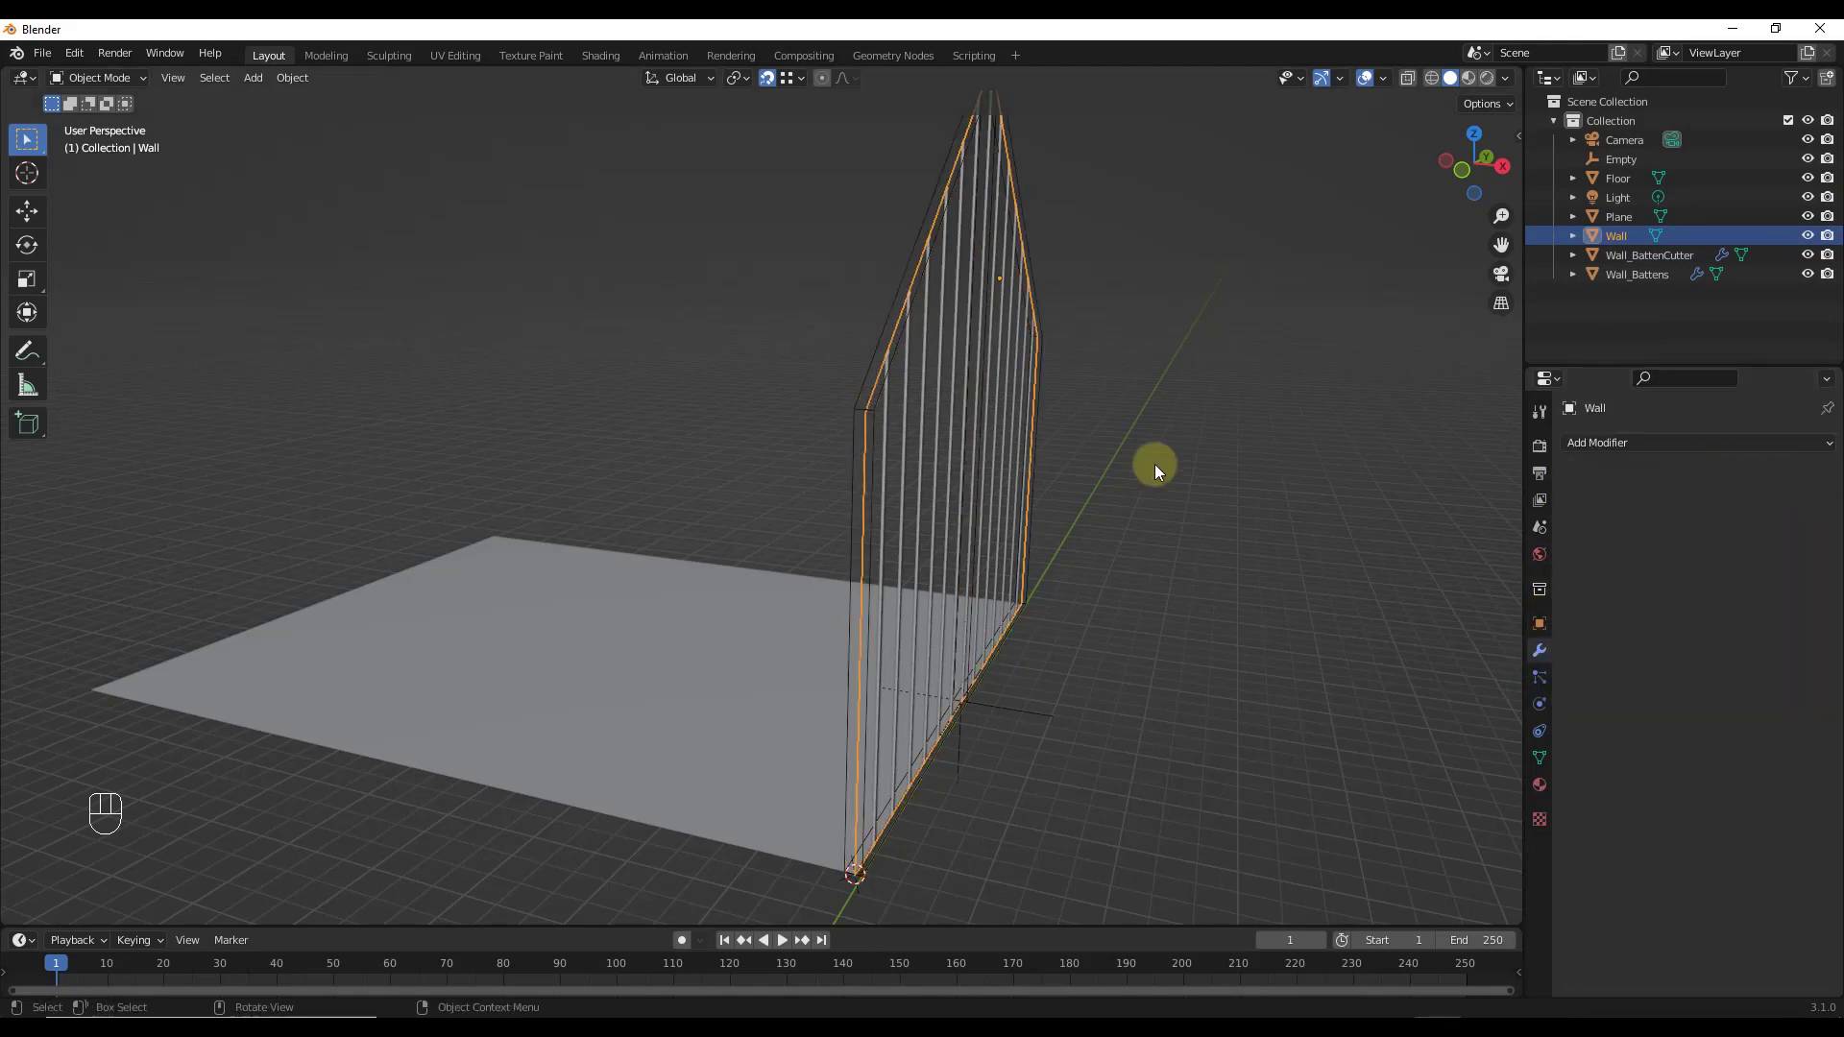
Step: Set the Wall object's viewport display to Textured and check the wall surface behind the battens
{"action": "middle_click_drag", "start_coordinate": [1154, 464], "coordinate": [1235, 497]}
{"action": "left_click", "coordinate": [1539, 624]}
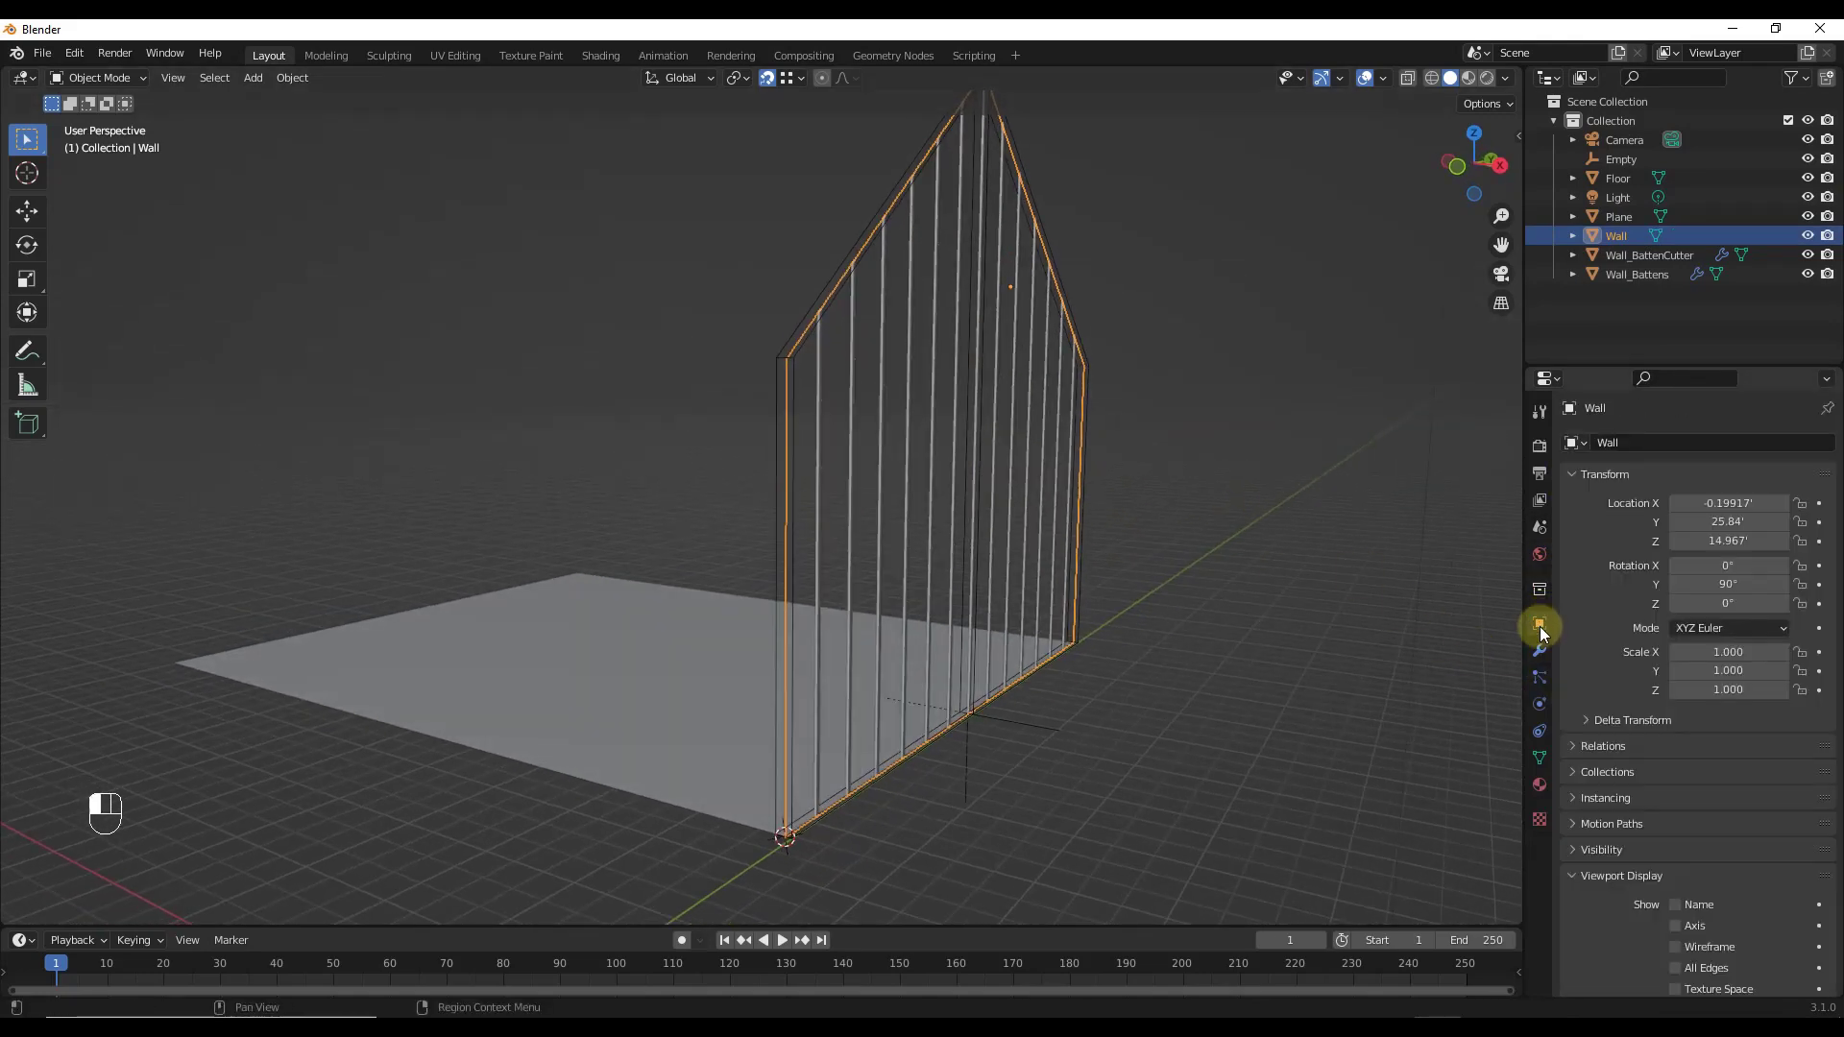
{"action": "scroll", "coordinate": [1715, 824], "scroll_direction": "down", "scroll_amount": 5}
{"action": "left_click", "coordinate": [1703, 901]}
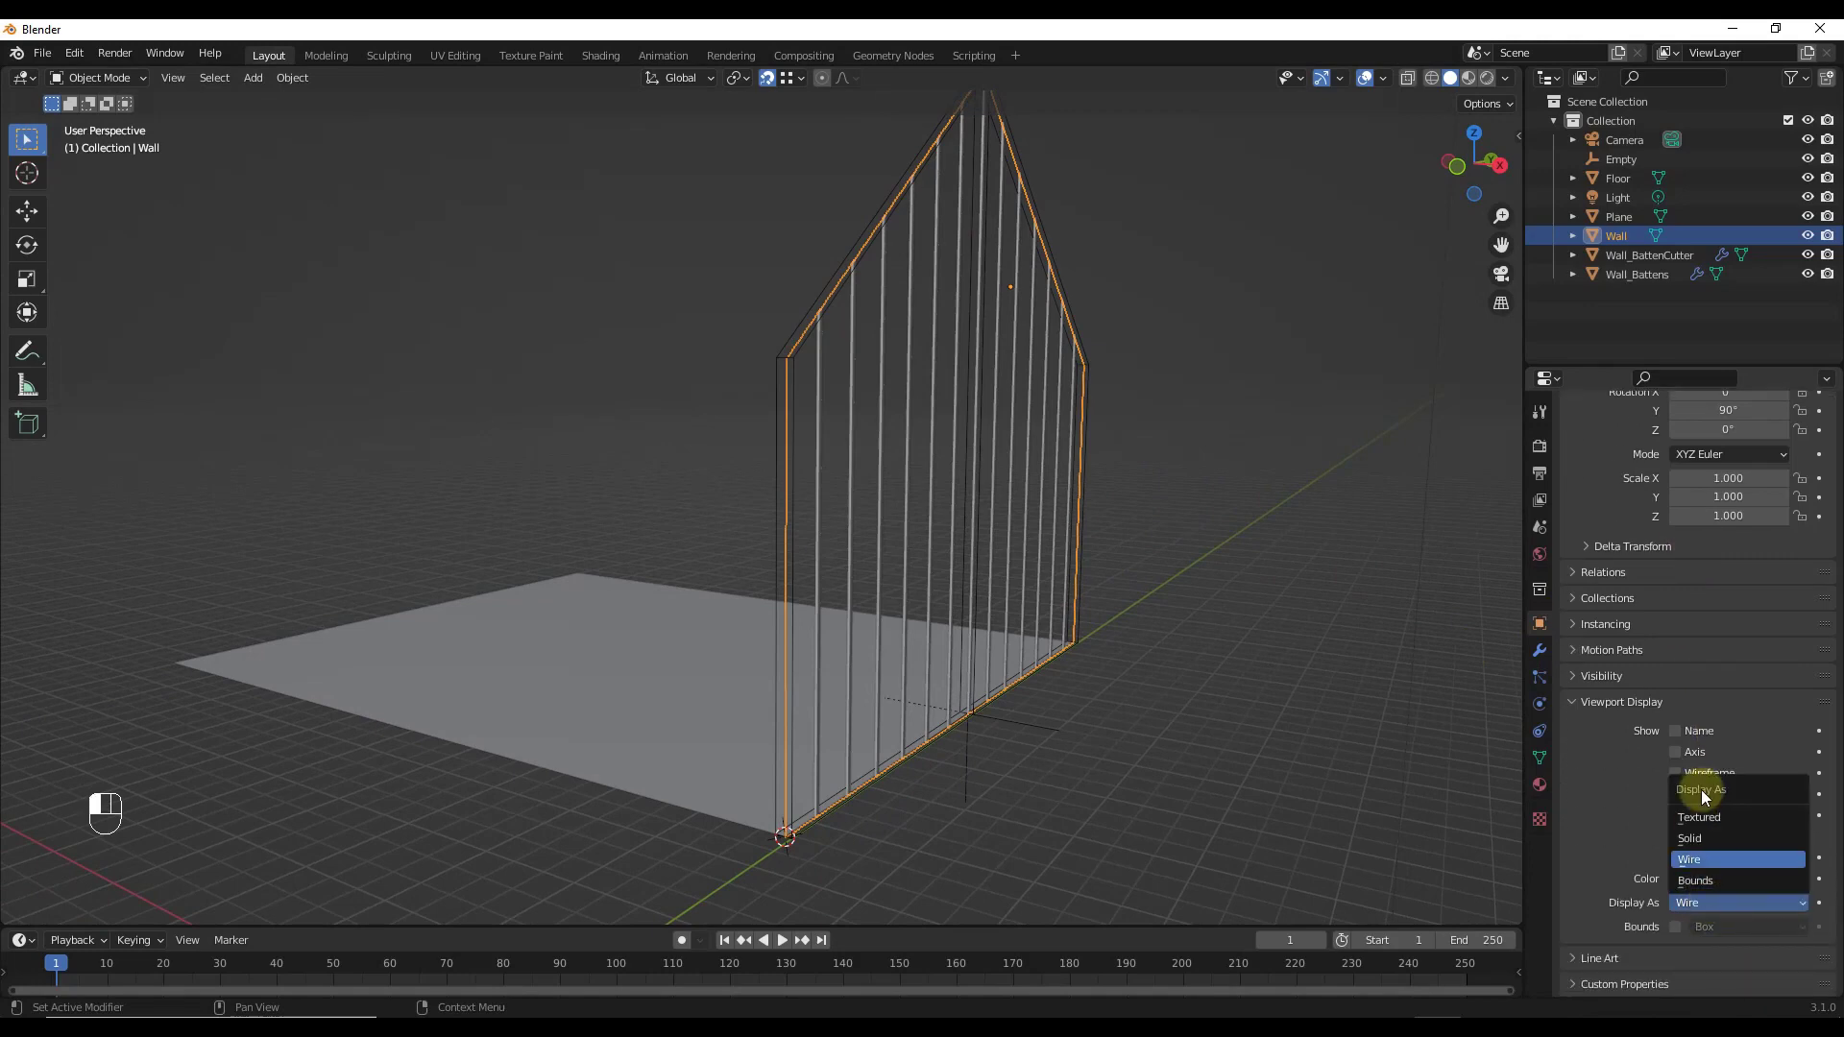
{"action": "left_click", "coordinate": [1708, 816]}
{"action": "left_click", "coordinate": [1151, 475]}
{"action": "middle_click_drag", "start_coordinate": [1150, 476], "coordinate": [1074, 475]}
{"action": "mouse_move", "coordinate": [908, 251]}
{"action": "middle_mouse_down"}
{"action": "mouse_move", "coordinate": [895, 243]}
{"action": "mouse_move", "coordinate": [920, 271]}
{"action": "middle_mouse_up"}
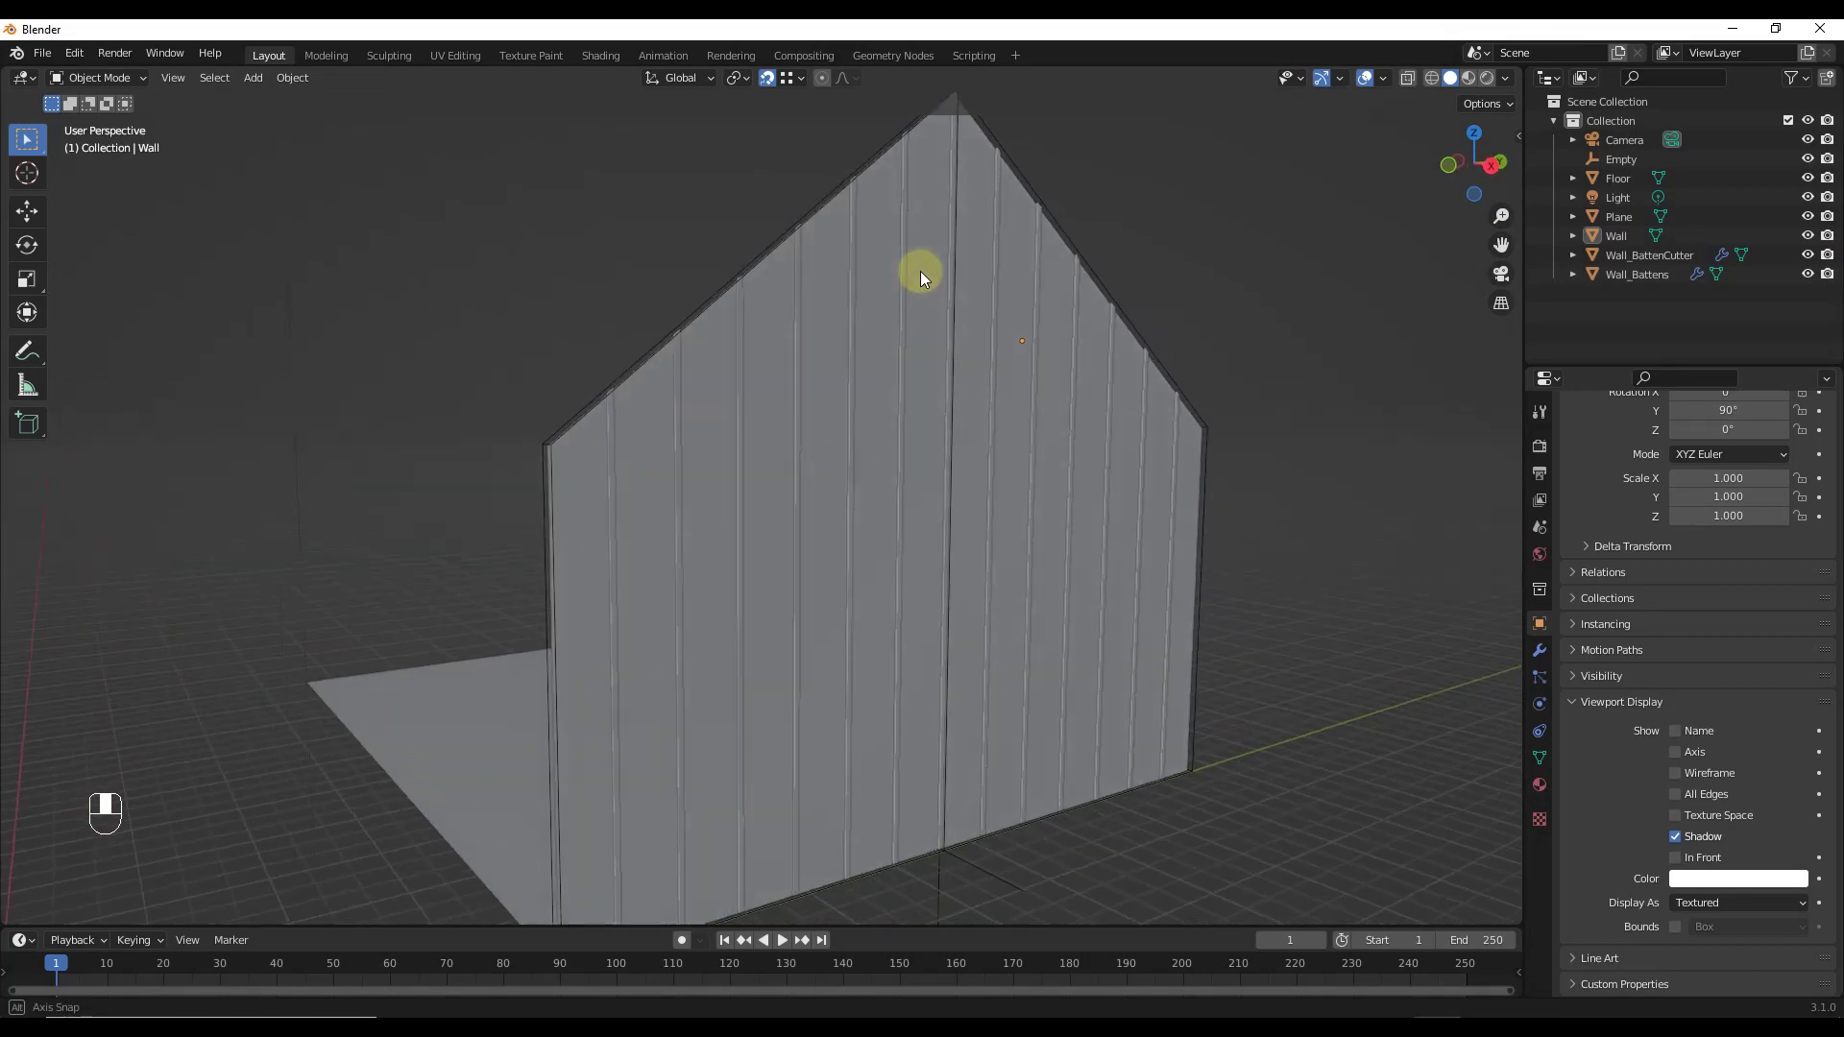
{"action": "scroll", "coordinate": [870, 197], "scroll_direction": "up", "scroll_amount": 3}
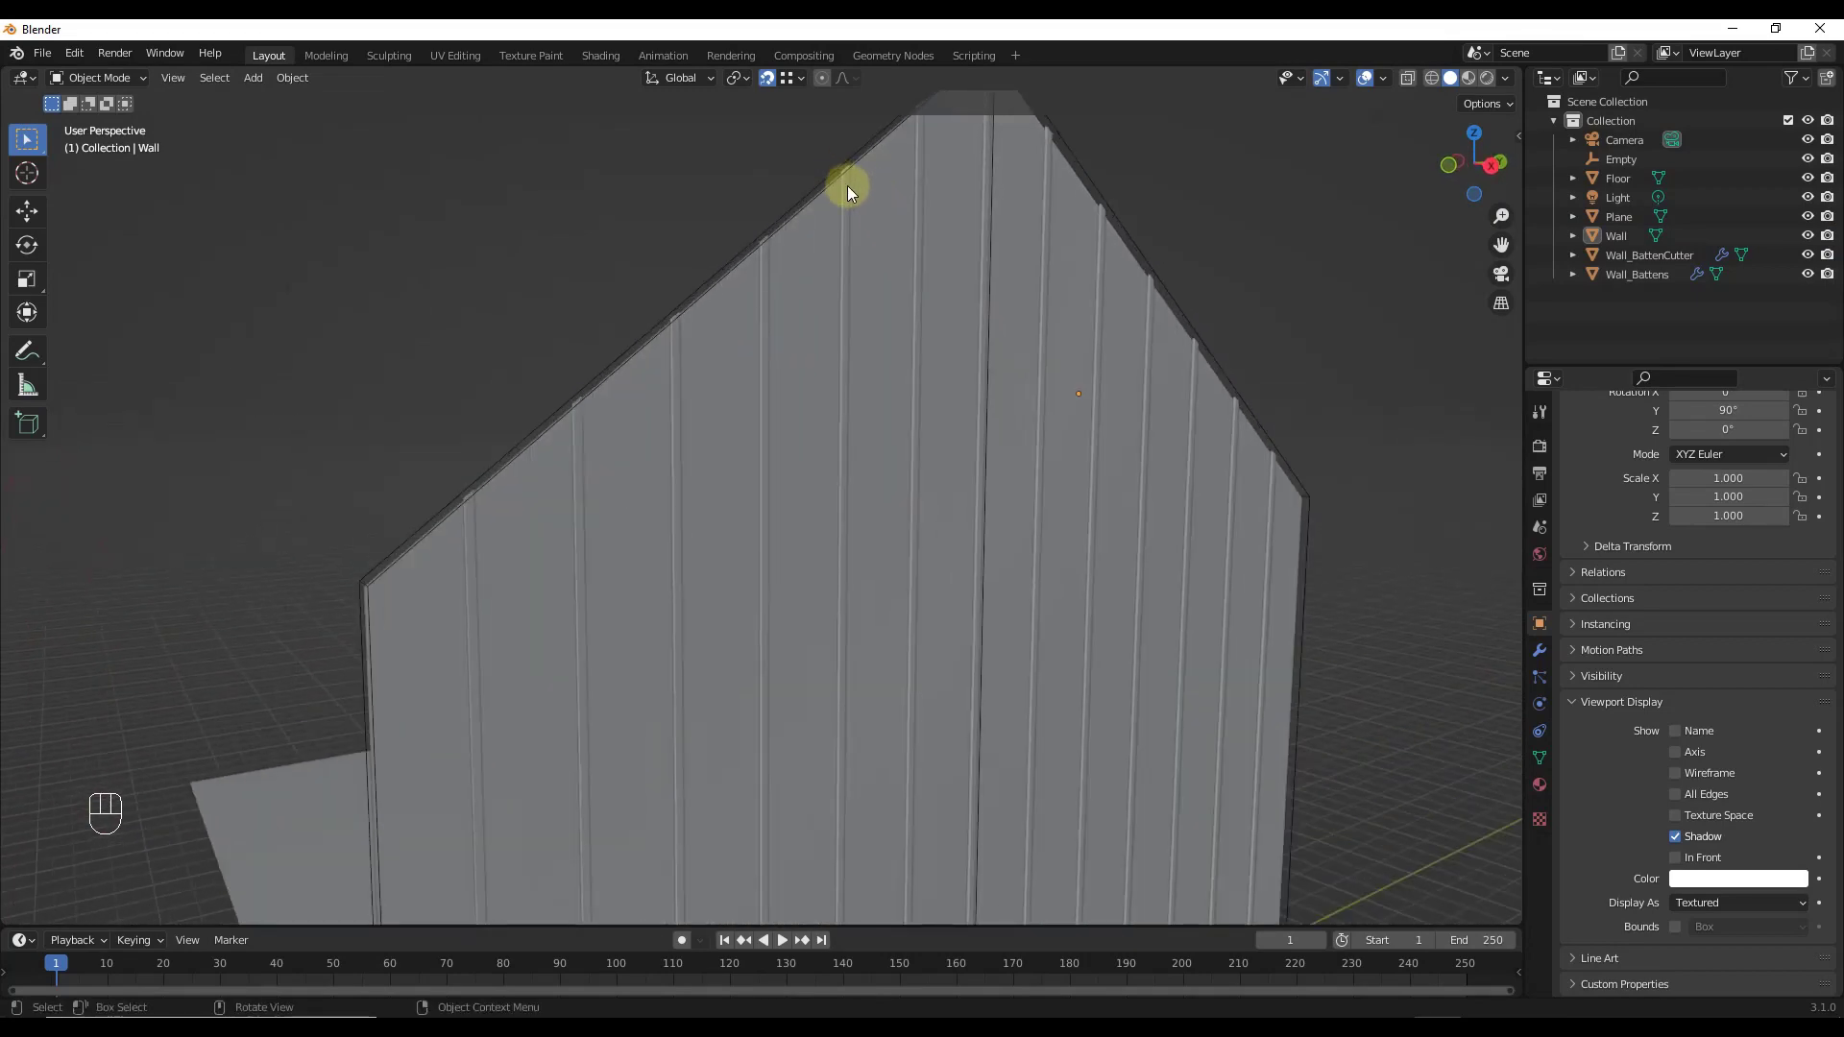
{"action": "middle_click_drag", "start_coordinate": [847, 186], "coordinate": [1187, 416]}
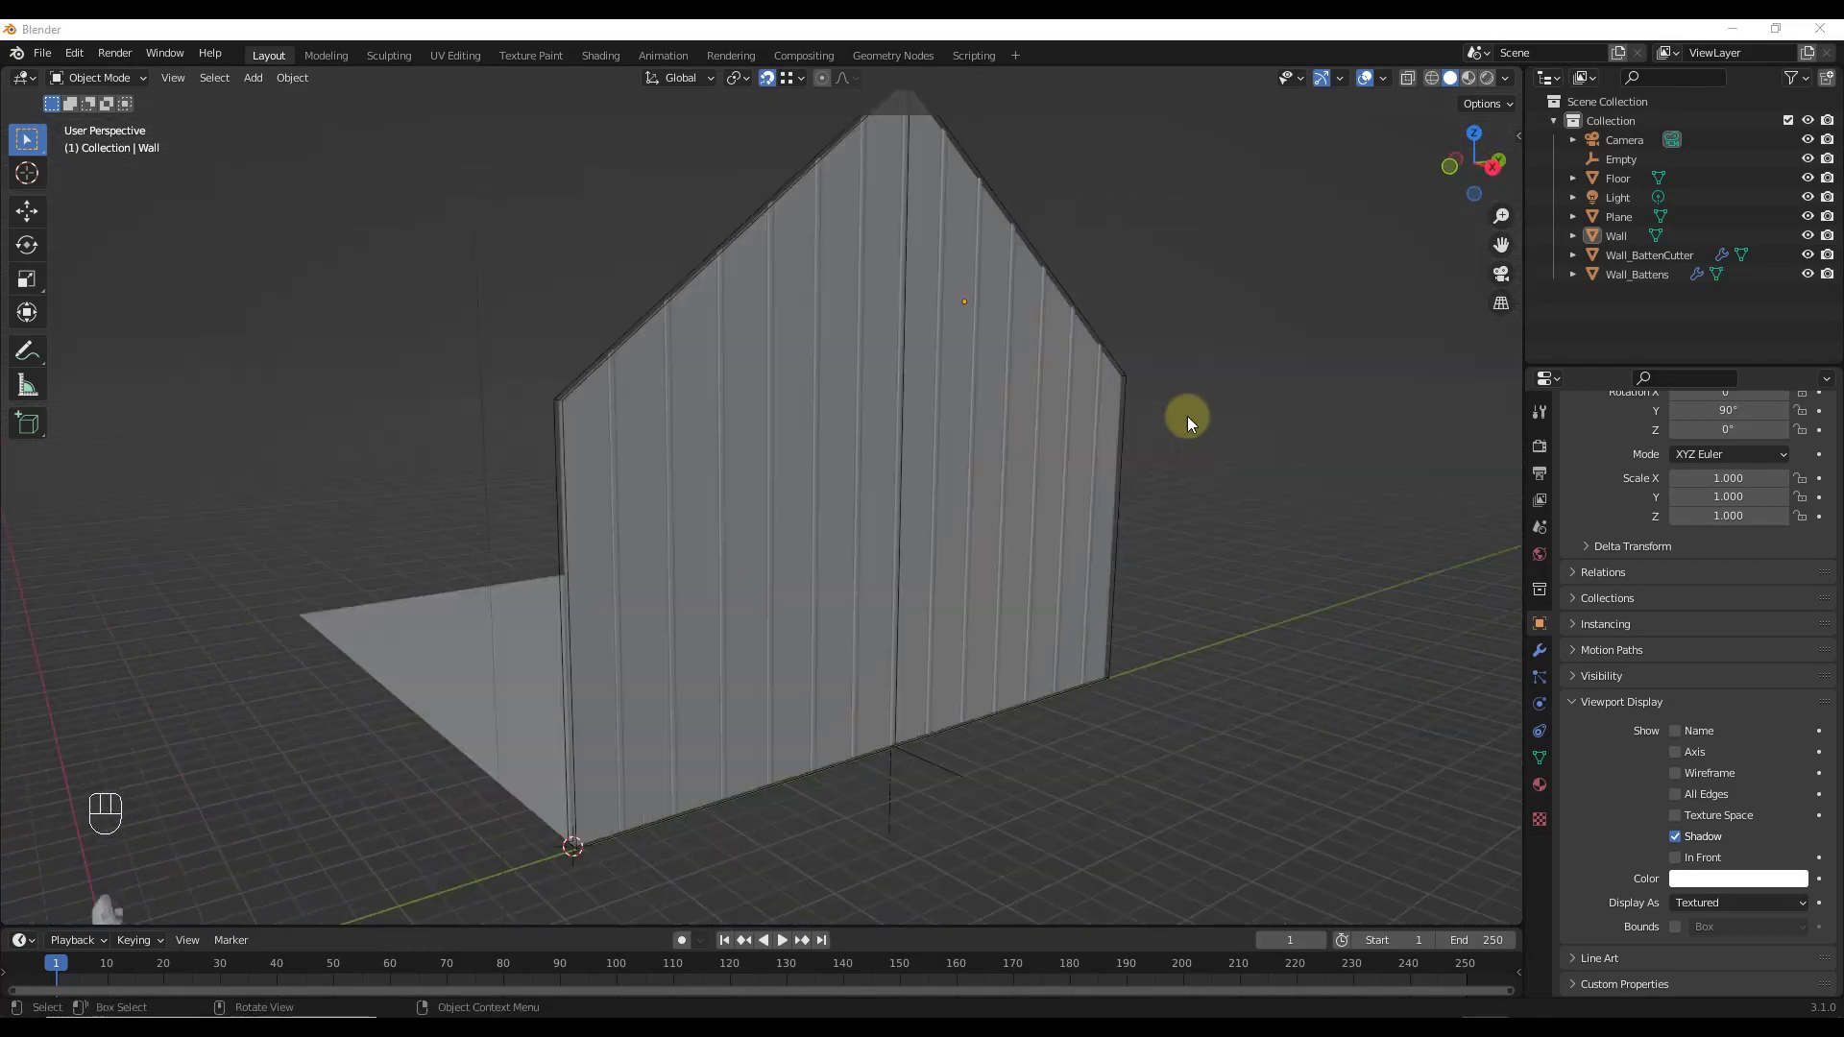
{"action": "scroll", "coordinate": [1191, 403], "scroll_direction": "down", "scroll_amount": 3}
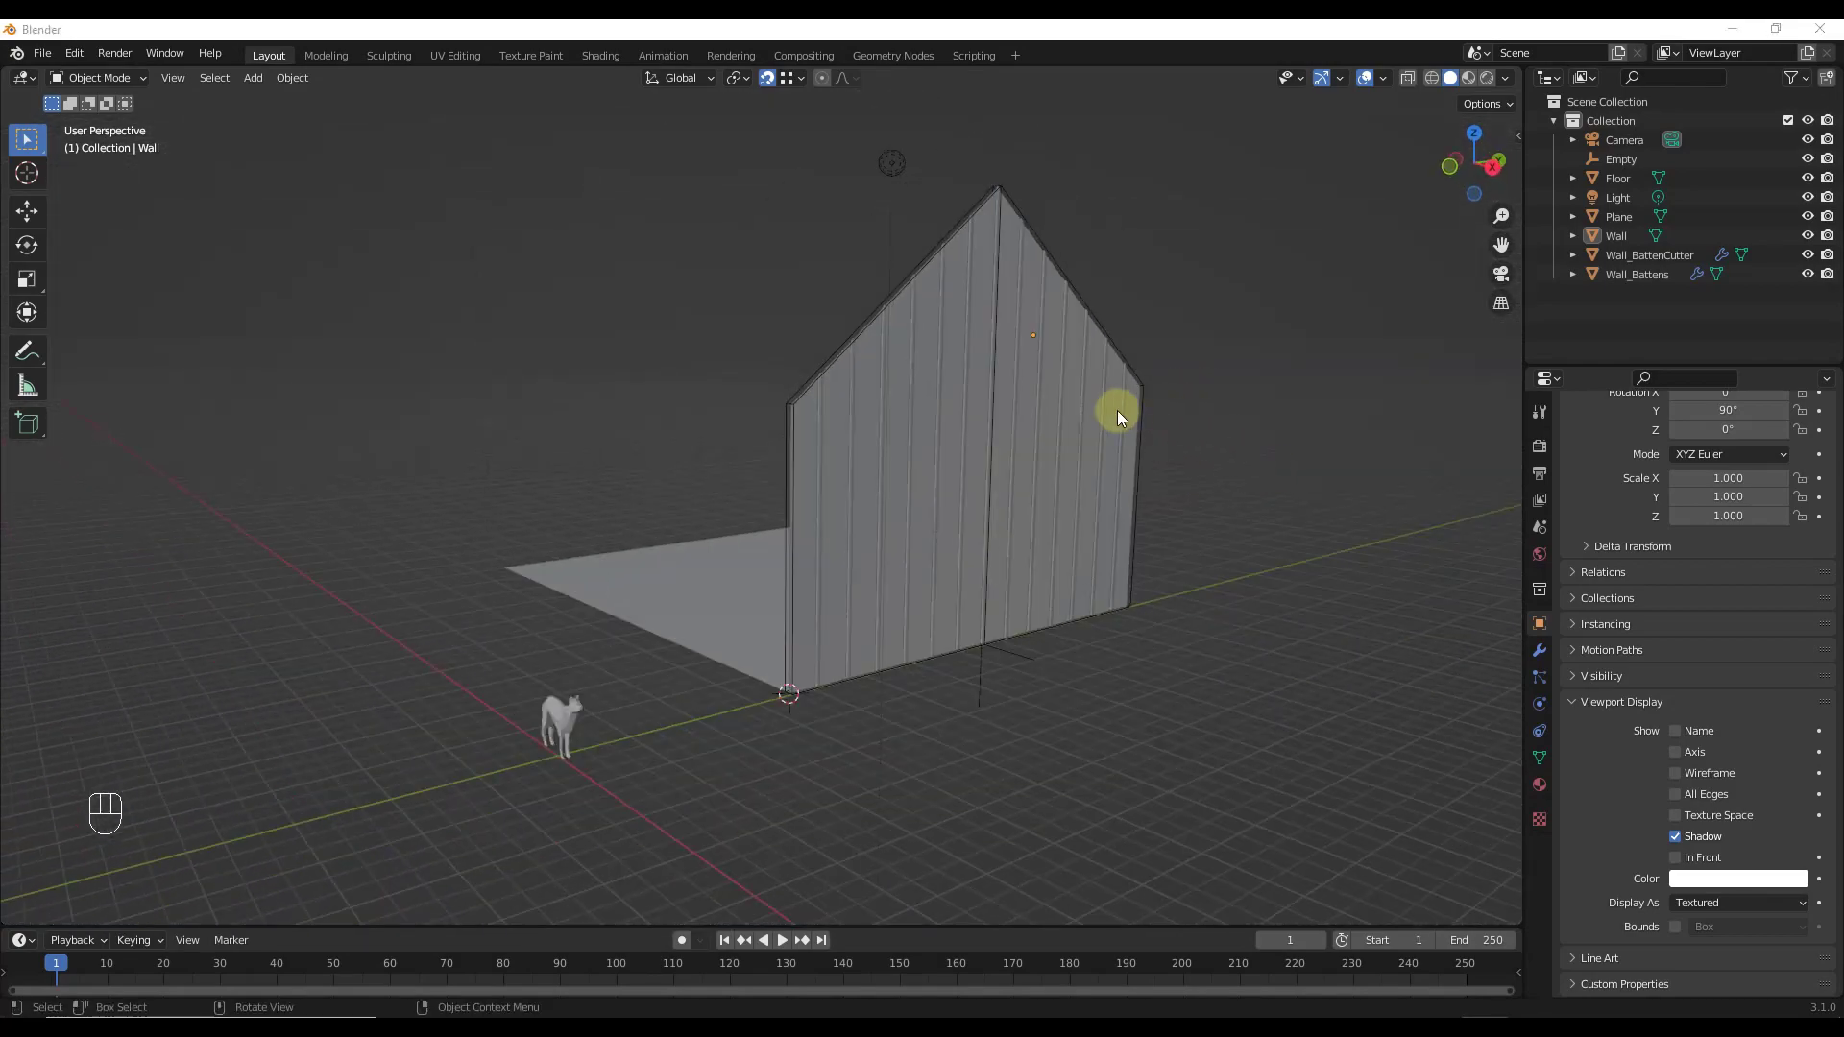
Step: Place the 3D cursor on the upper part of the gable wall and add a 2' cube there
{"action": "right_click", "coordinate": [1052, 380]}
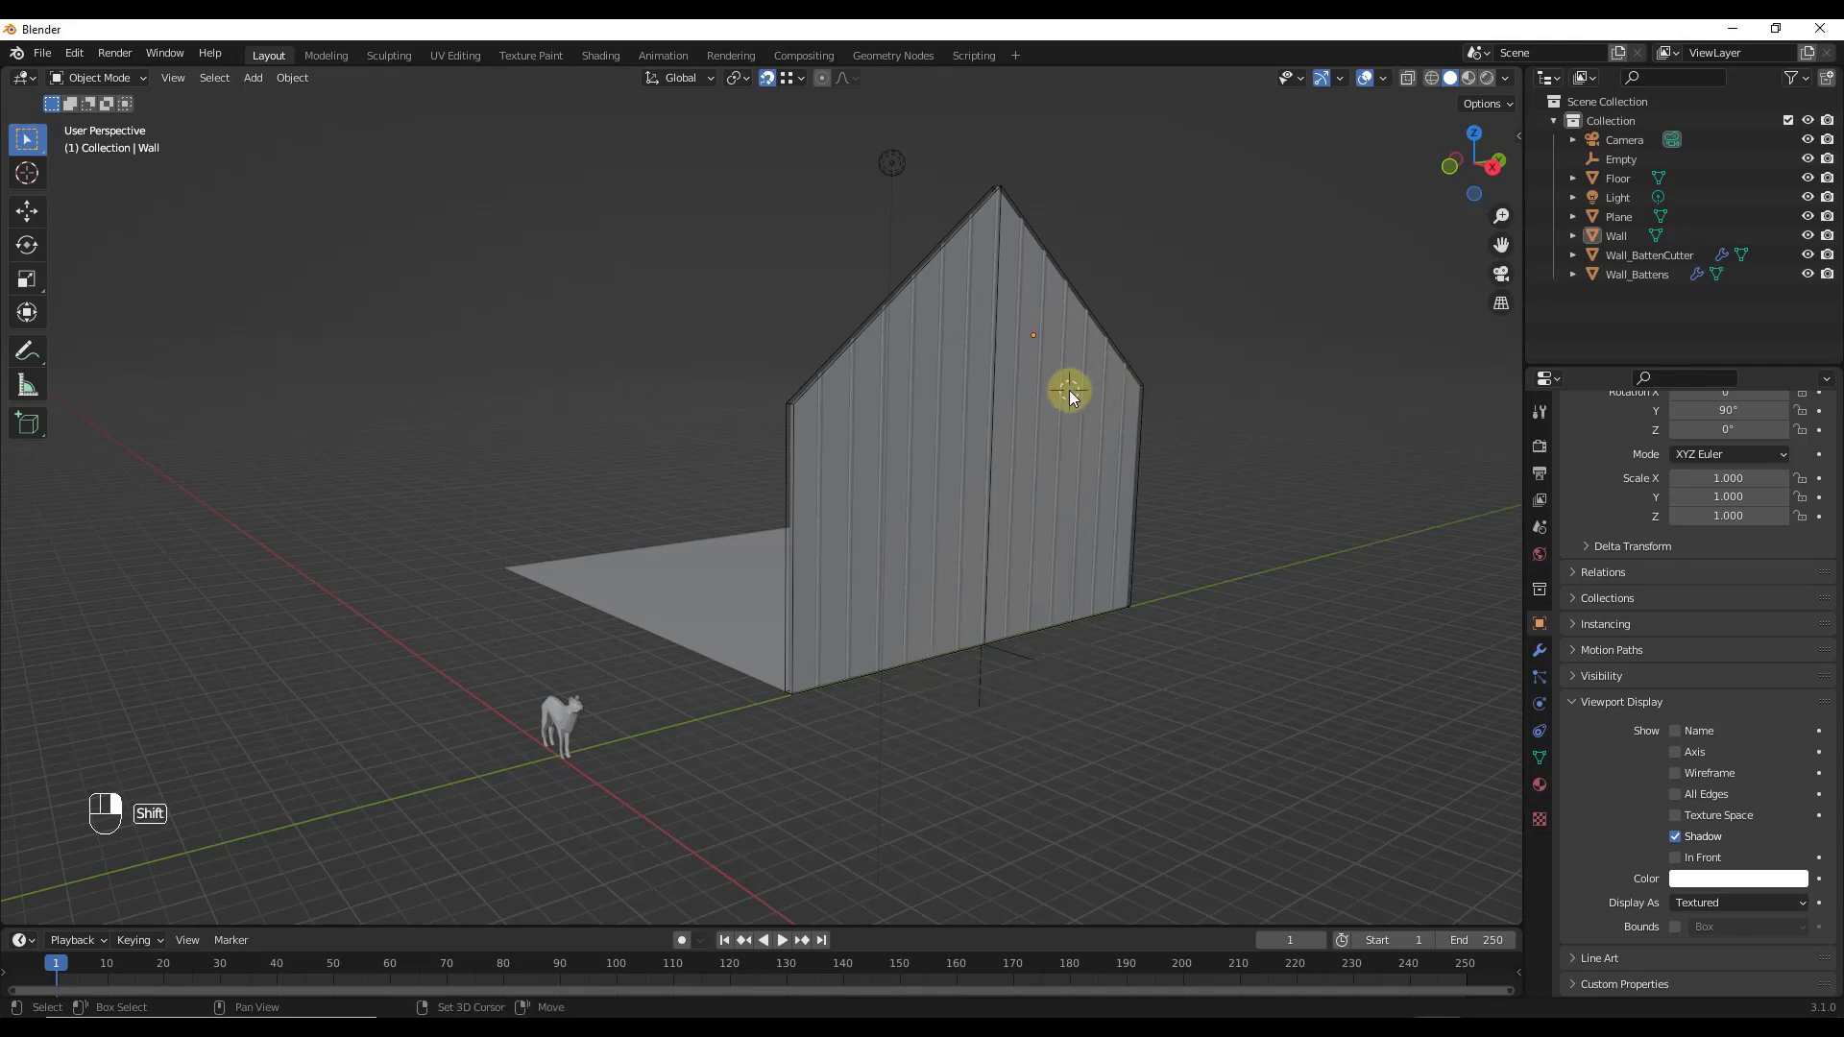
{"action": "right_click_drag", "start_coordinate": [1069, 390], "coordinate": [1055, 380], "text": "shift"}
{"action": "key", "text": "shift+a"}
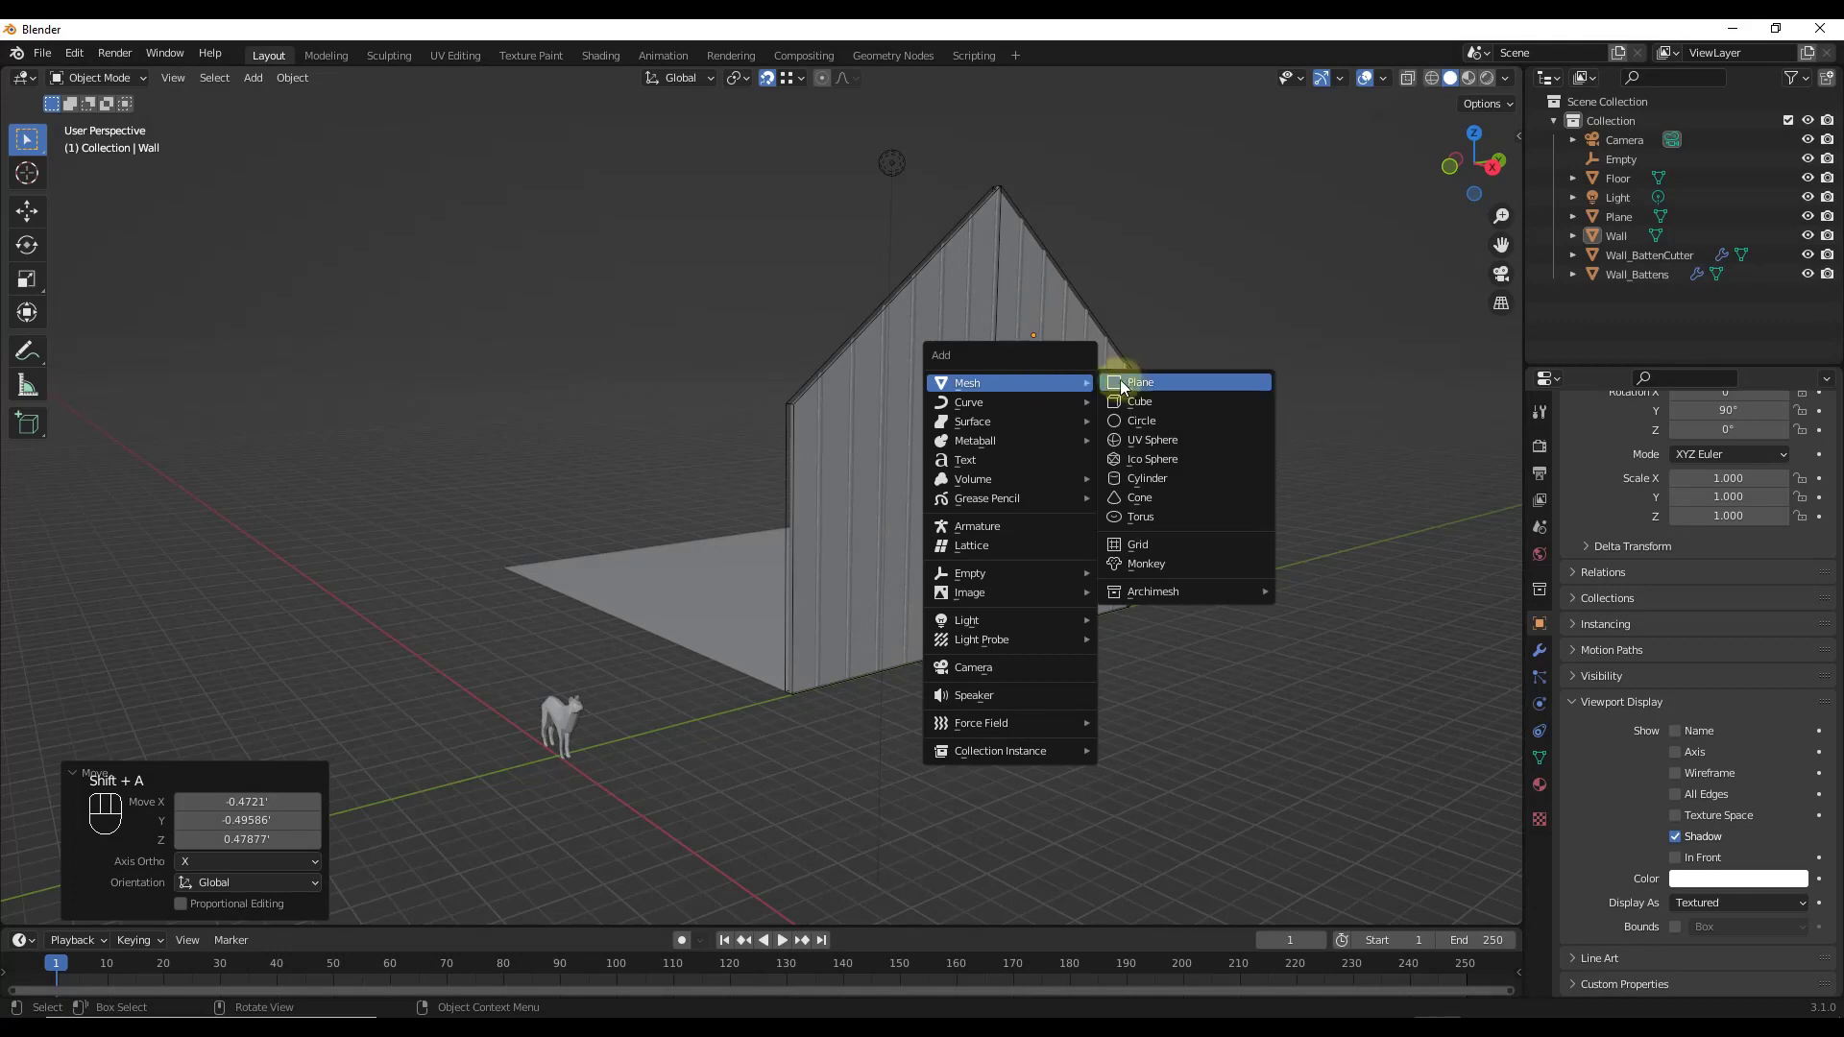
{"action": "left_click", "coordinate": [1109, 395]}
{"action": "mouse_move", "coordinate": [1108, 395]}
{"action": "middle_mouse_down"}
{"action": "mouse_move", "coordinate": [979, 390]}
{"action": "mouse_move", "coordinate": [1091, 379]}
{"action": "middle_mouse_up"}
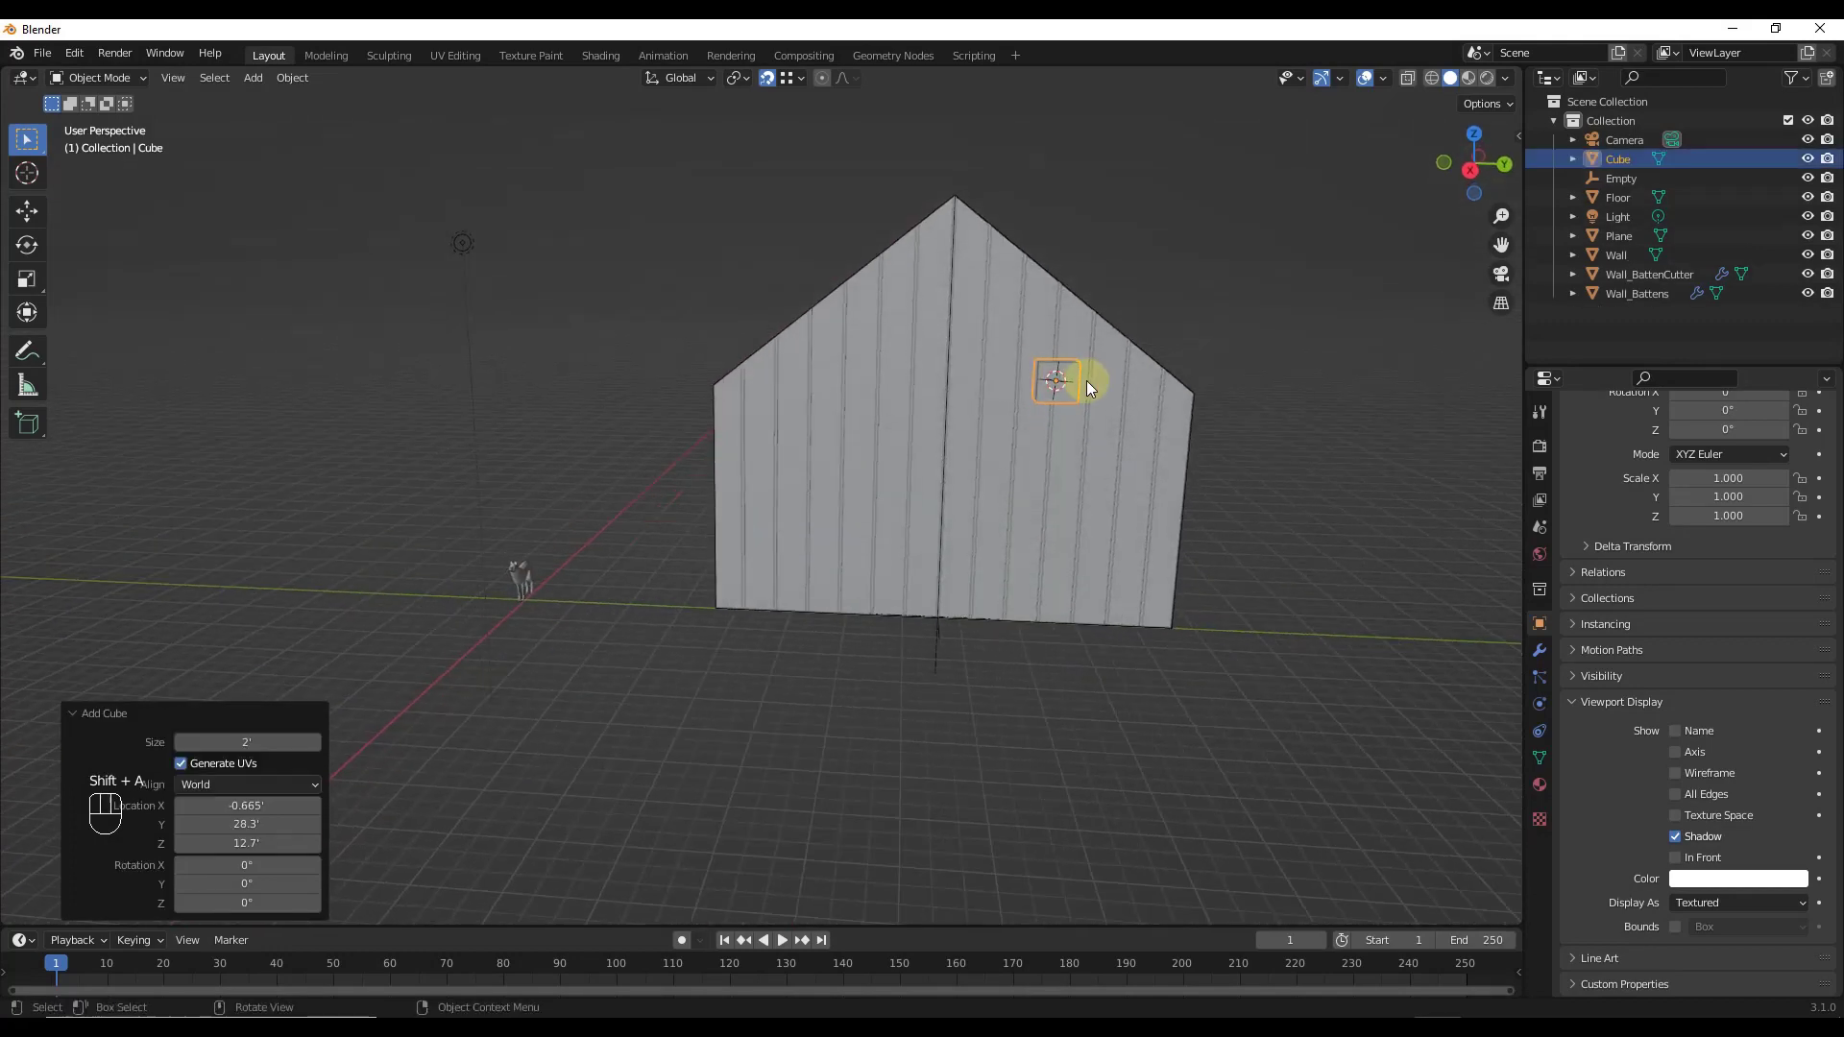
Step: Scale the cube uniformly by about 1.98, and stretch it along Z by about 1.24
{"action": "scroll", "coordinate": [1075, 378], "scroll_direction": "up", "scroll_amount": 3}
{"action": "key", "text": "s"}
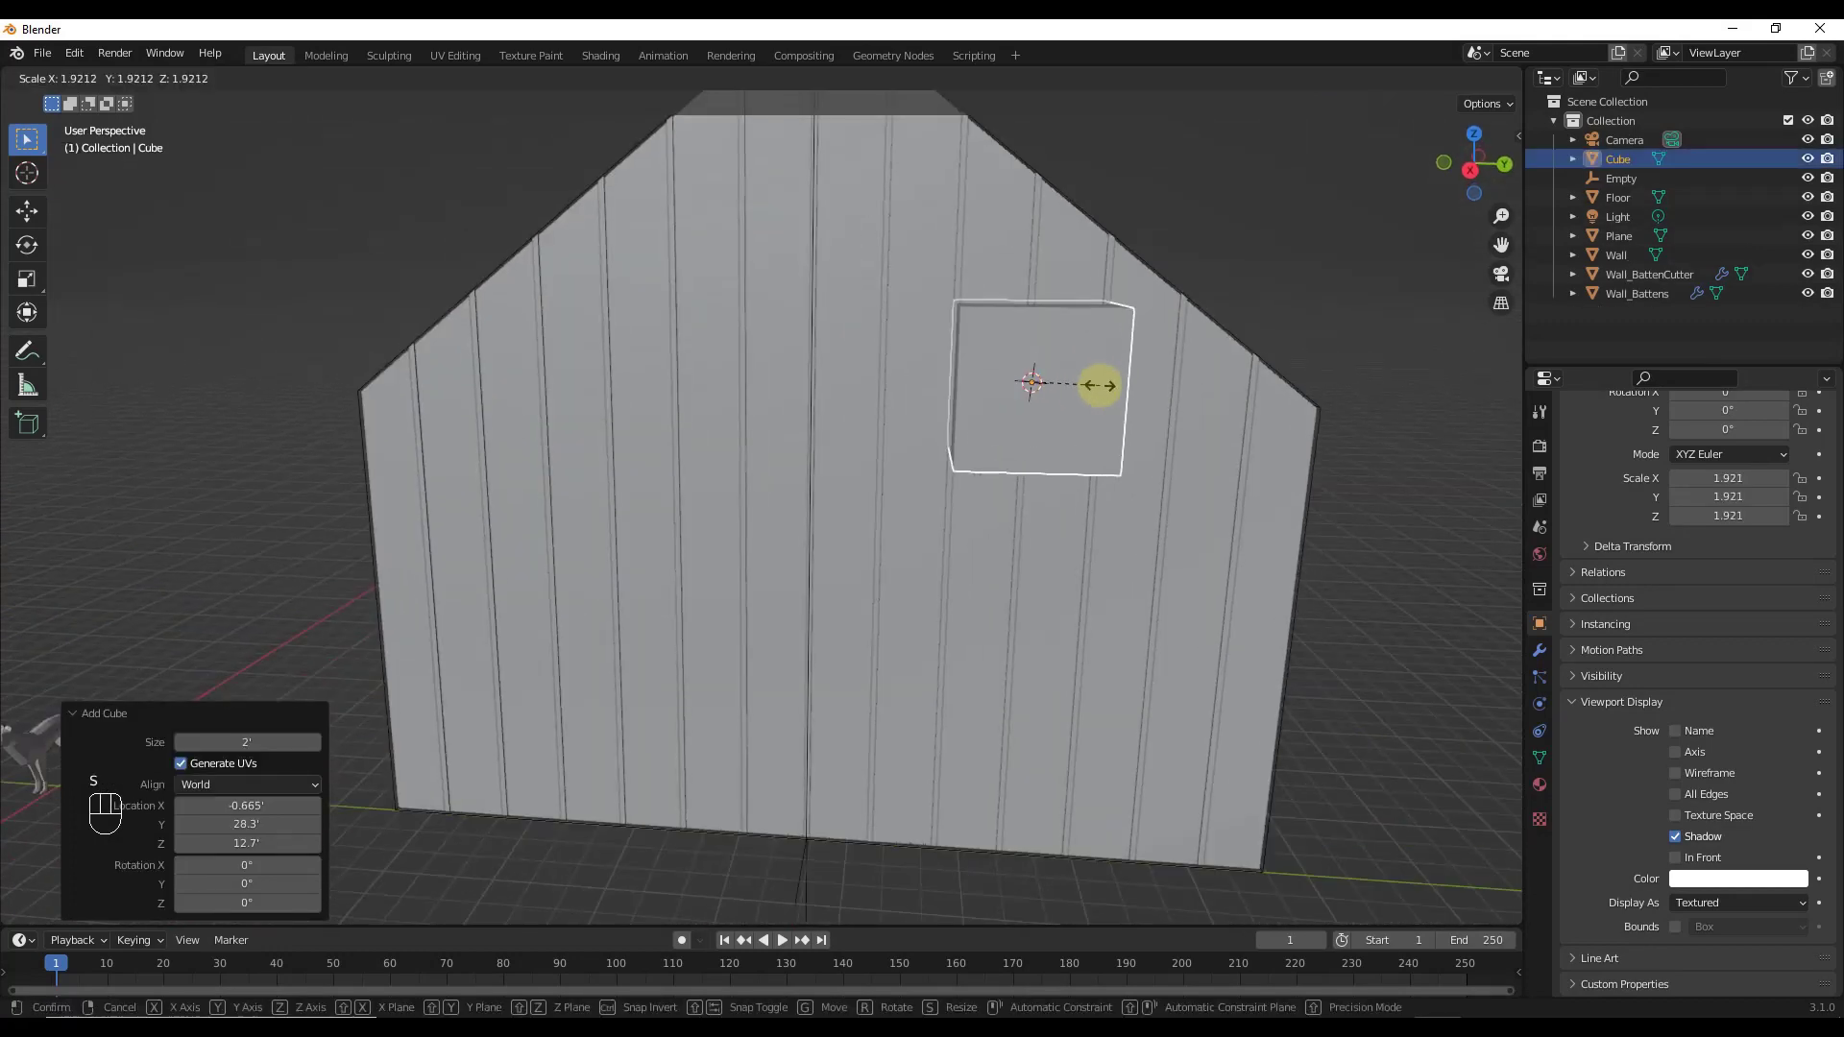
{"action": "left_click", "coordinate": [1102, 384]}
{"action": "key", "text": "s"}
{"action": "key", "text": "z"}
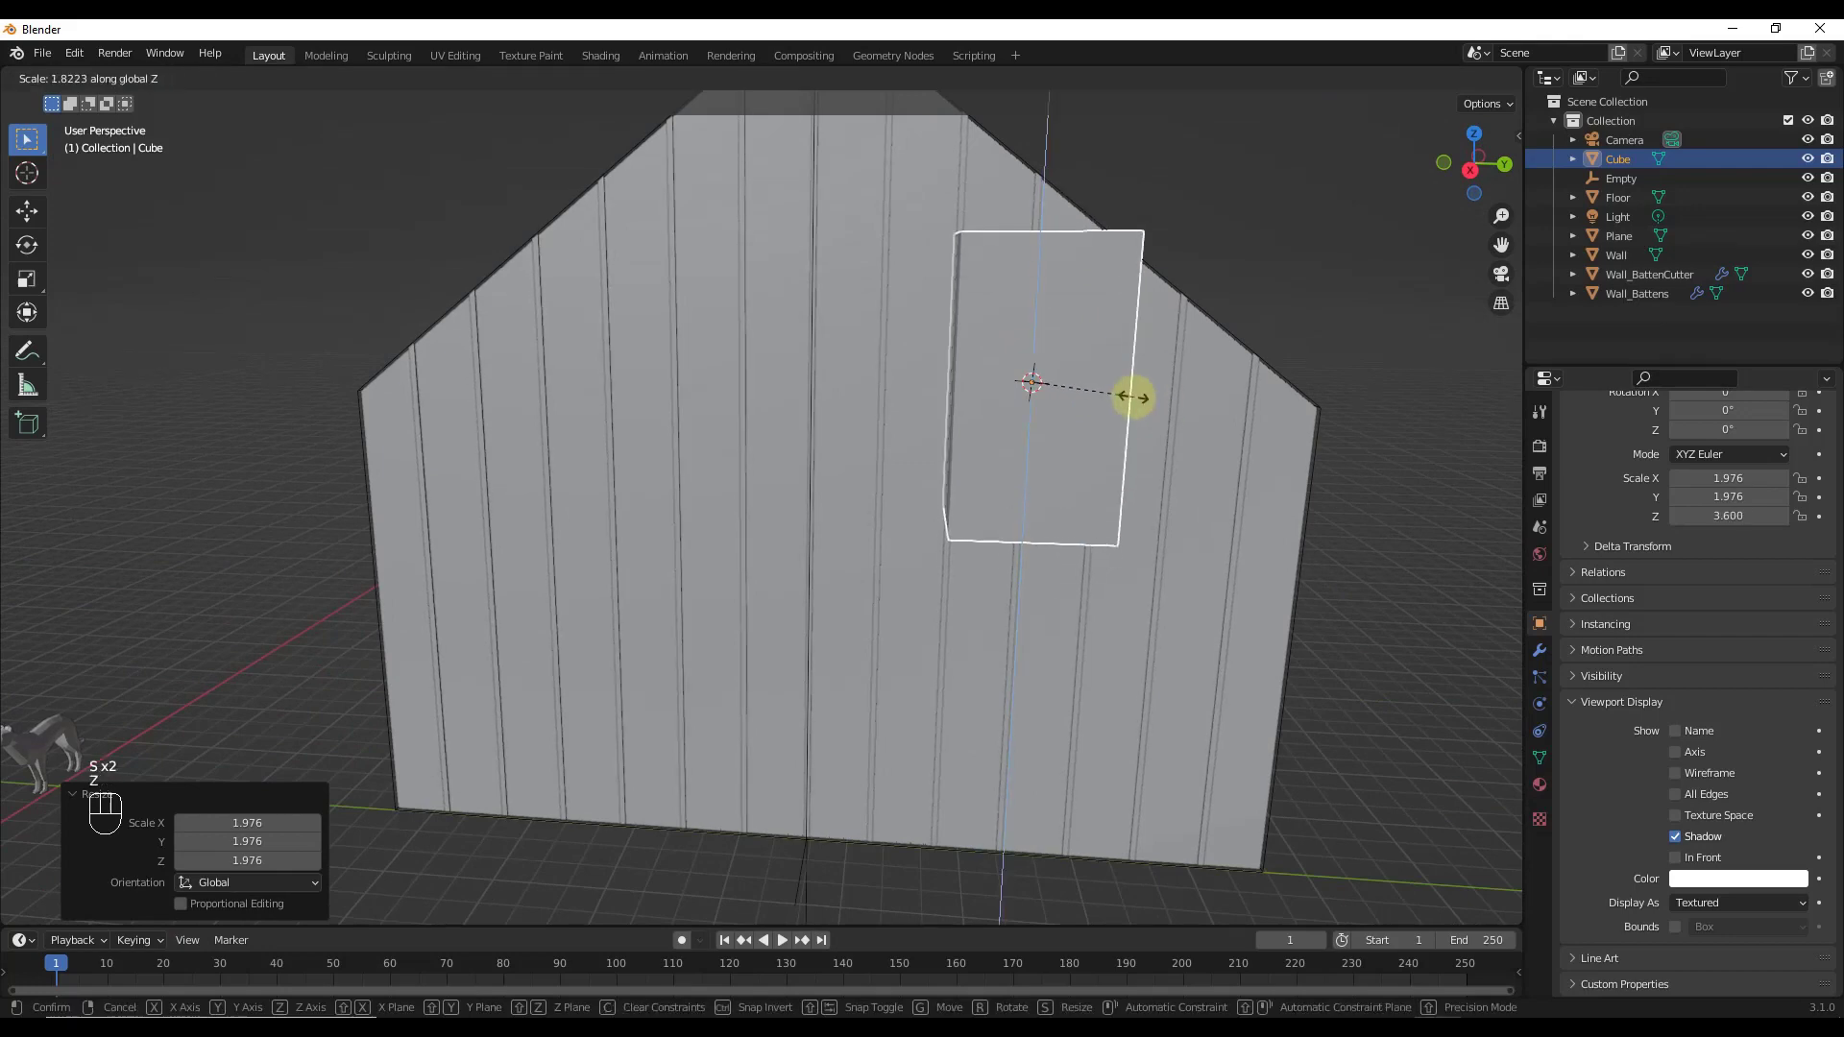
{"action": "left_click", "coordinate": [1100, 394]}
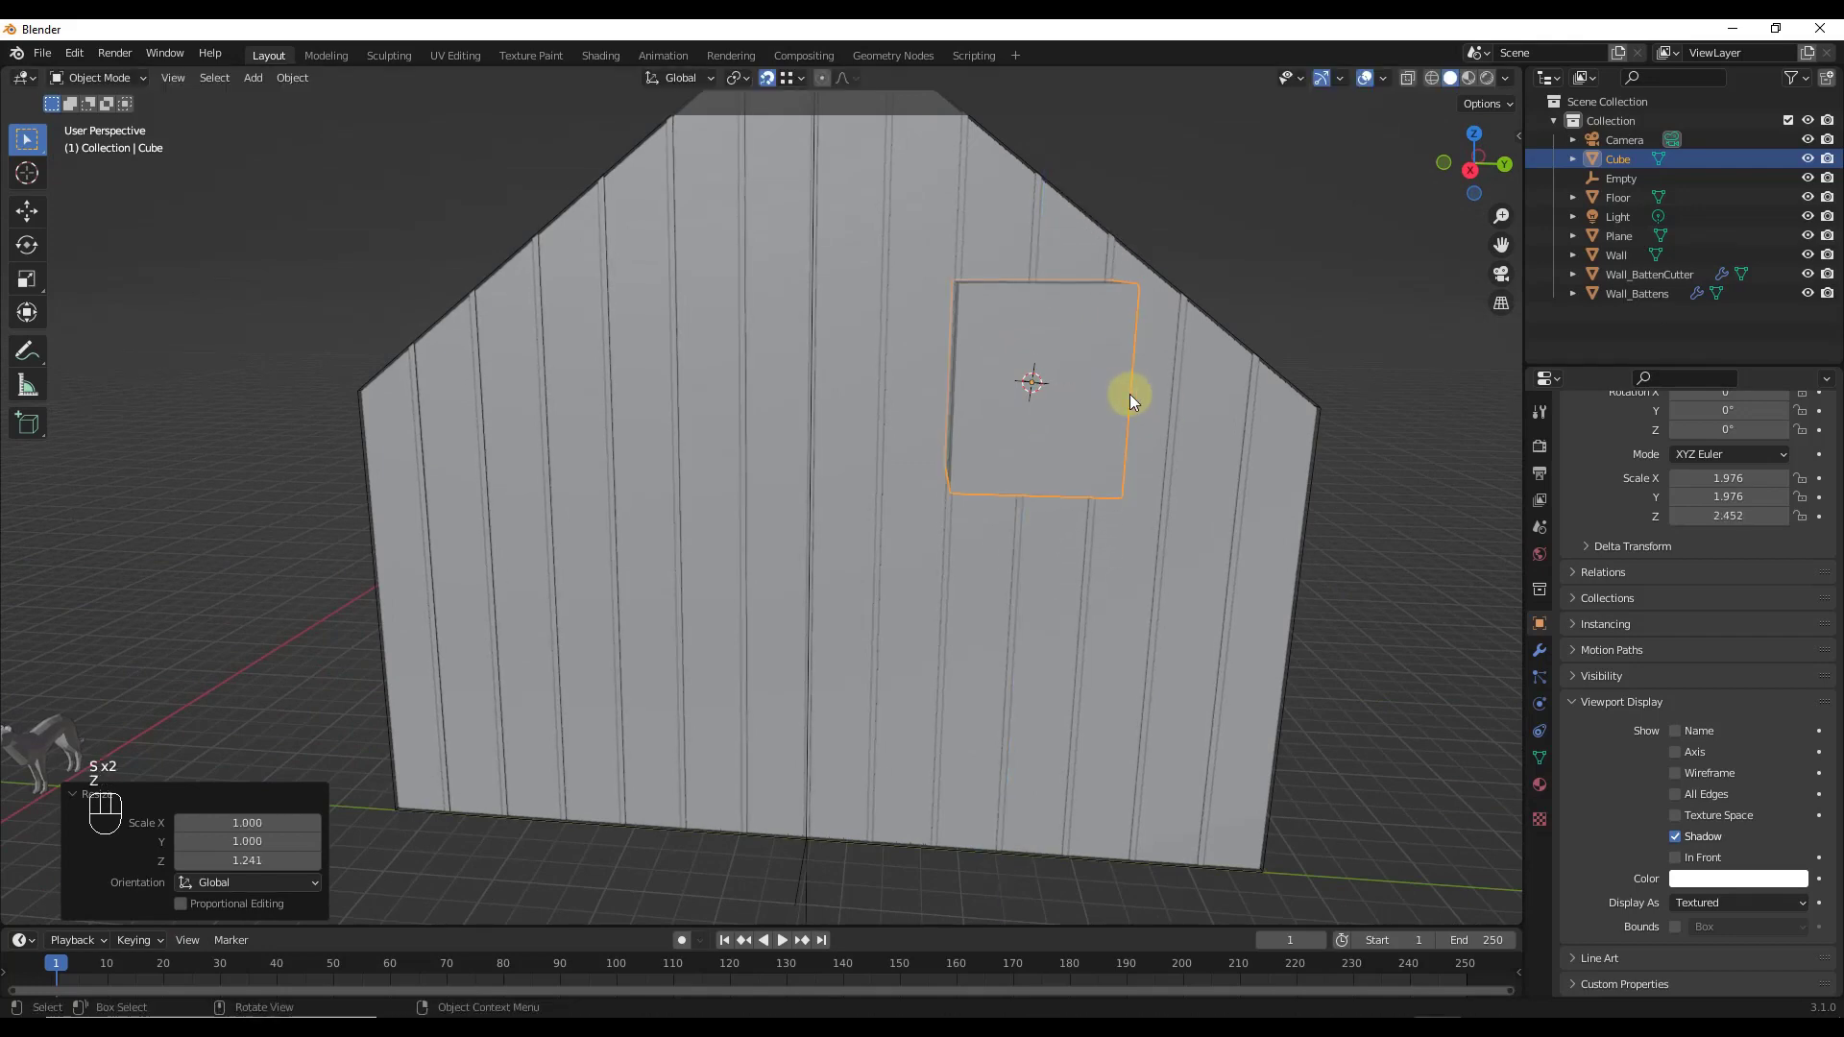
Step: Move the cube along Y by about -5.46' to the centre of the gable wall
{"action": "middle_click_drag", "start_coordinate": [1128, 398], "coordinate": [1124, 395]}
{"action": "key", "text": "g"}
{"action": "key", "text": "y"}
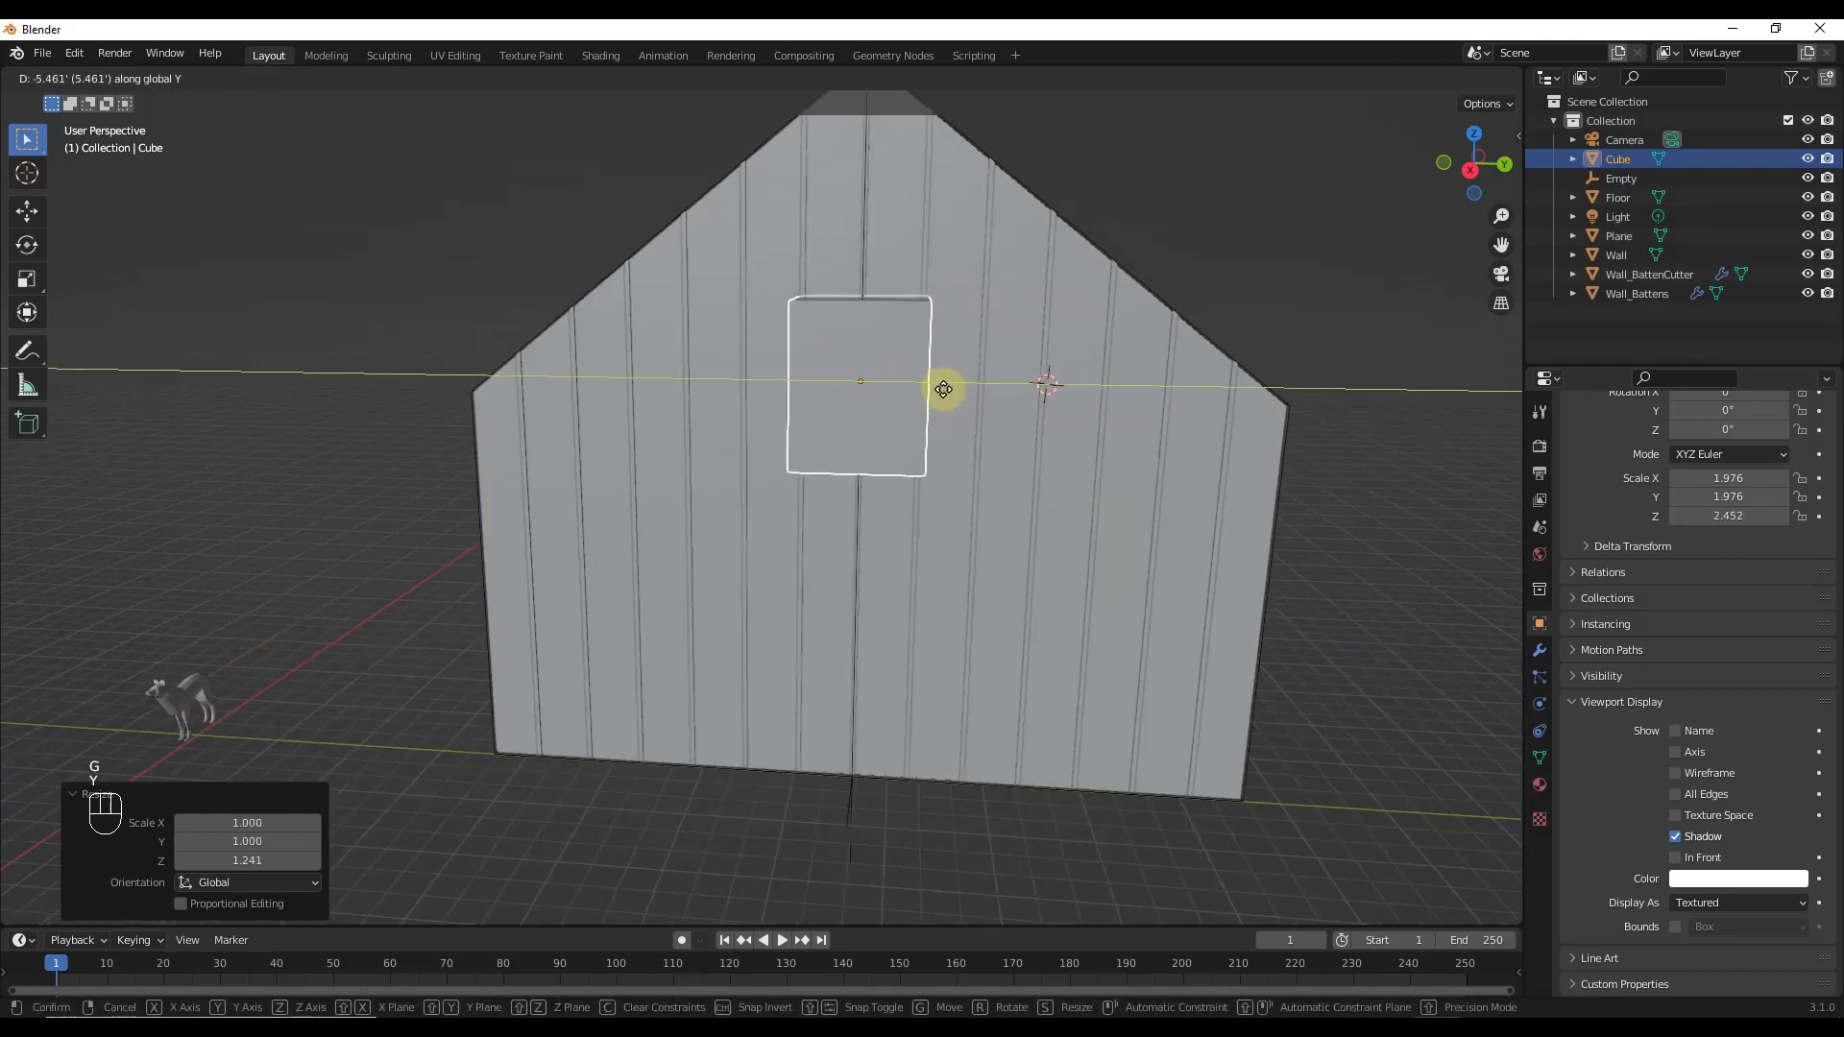
{"action": "left_click", "coordinate": [942, 389]}
Step: Widen the cube by scaling it along Y by about 1.24
{"action": "key", "text": "s"}
{"action": "key", "text": "x"}
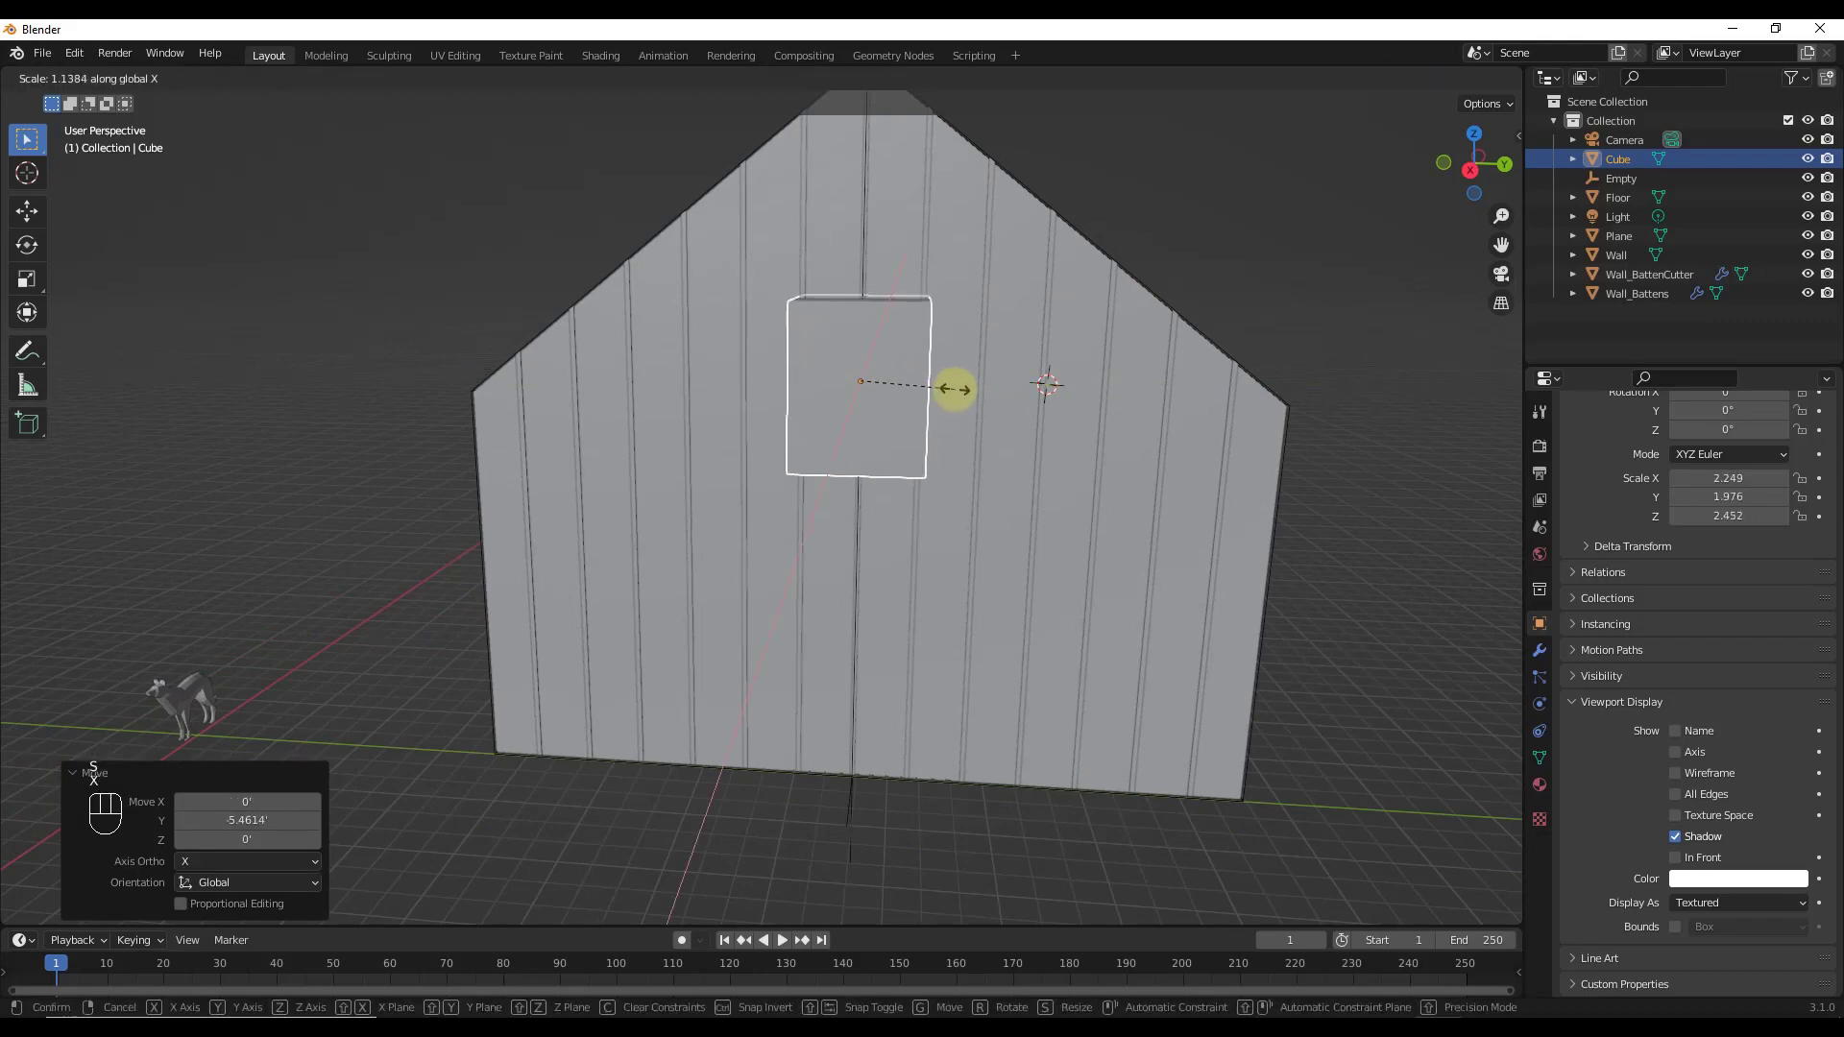
{"action": "key", "text": "z"}
{"action": "key", "text": "y"}
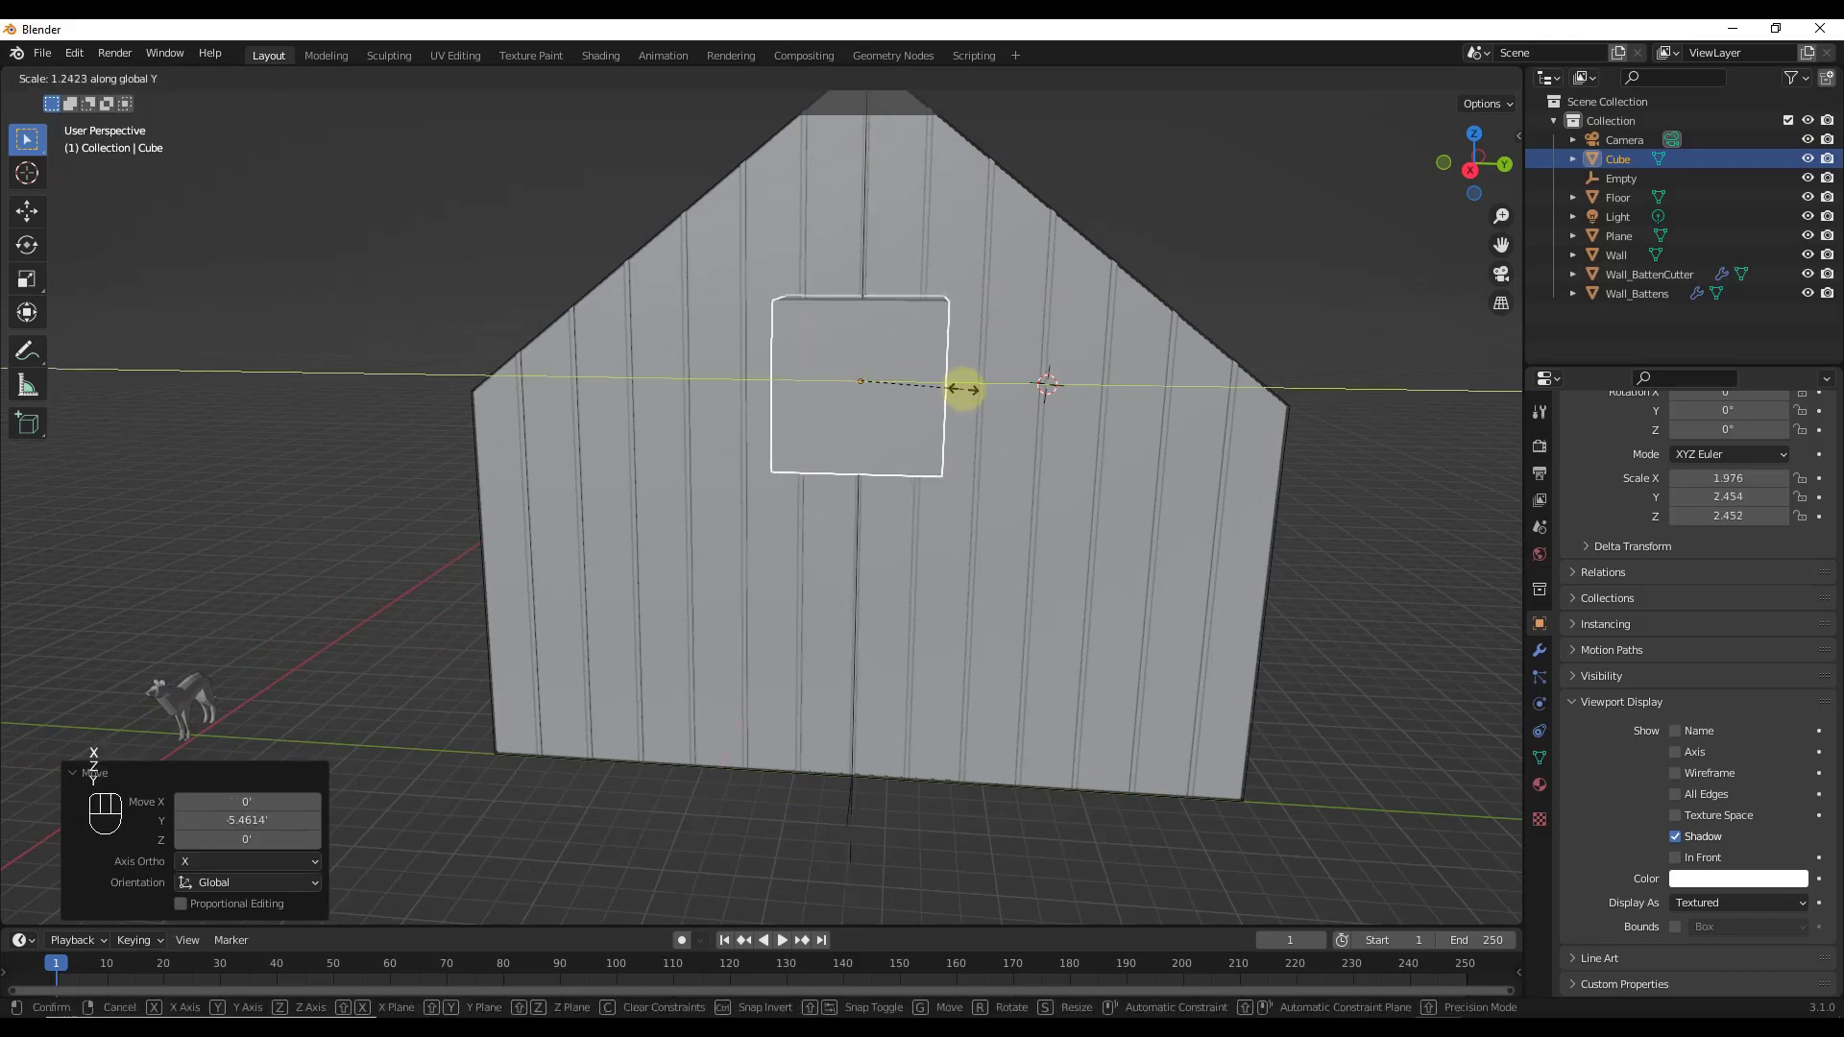
{"action": "left_click", "coordinate": [963, 389]}
Step: Raise the cube along Z by about 1.81' towards the gable peak
{"action": "middle_click_drag", "start_coordinate": [1047, 401], "coordinate": [889, 400]}
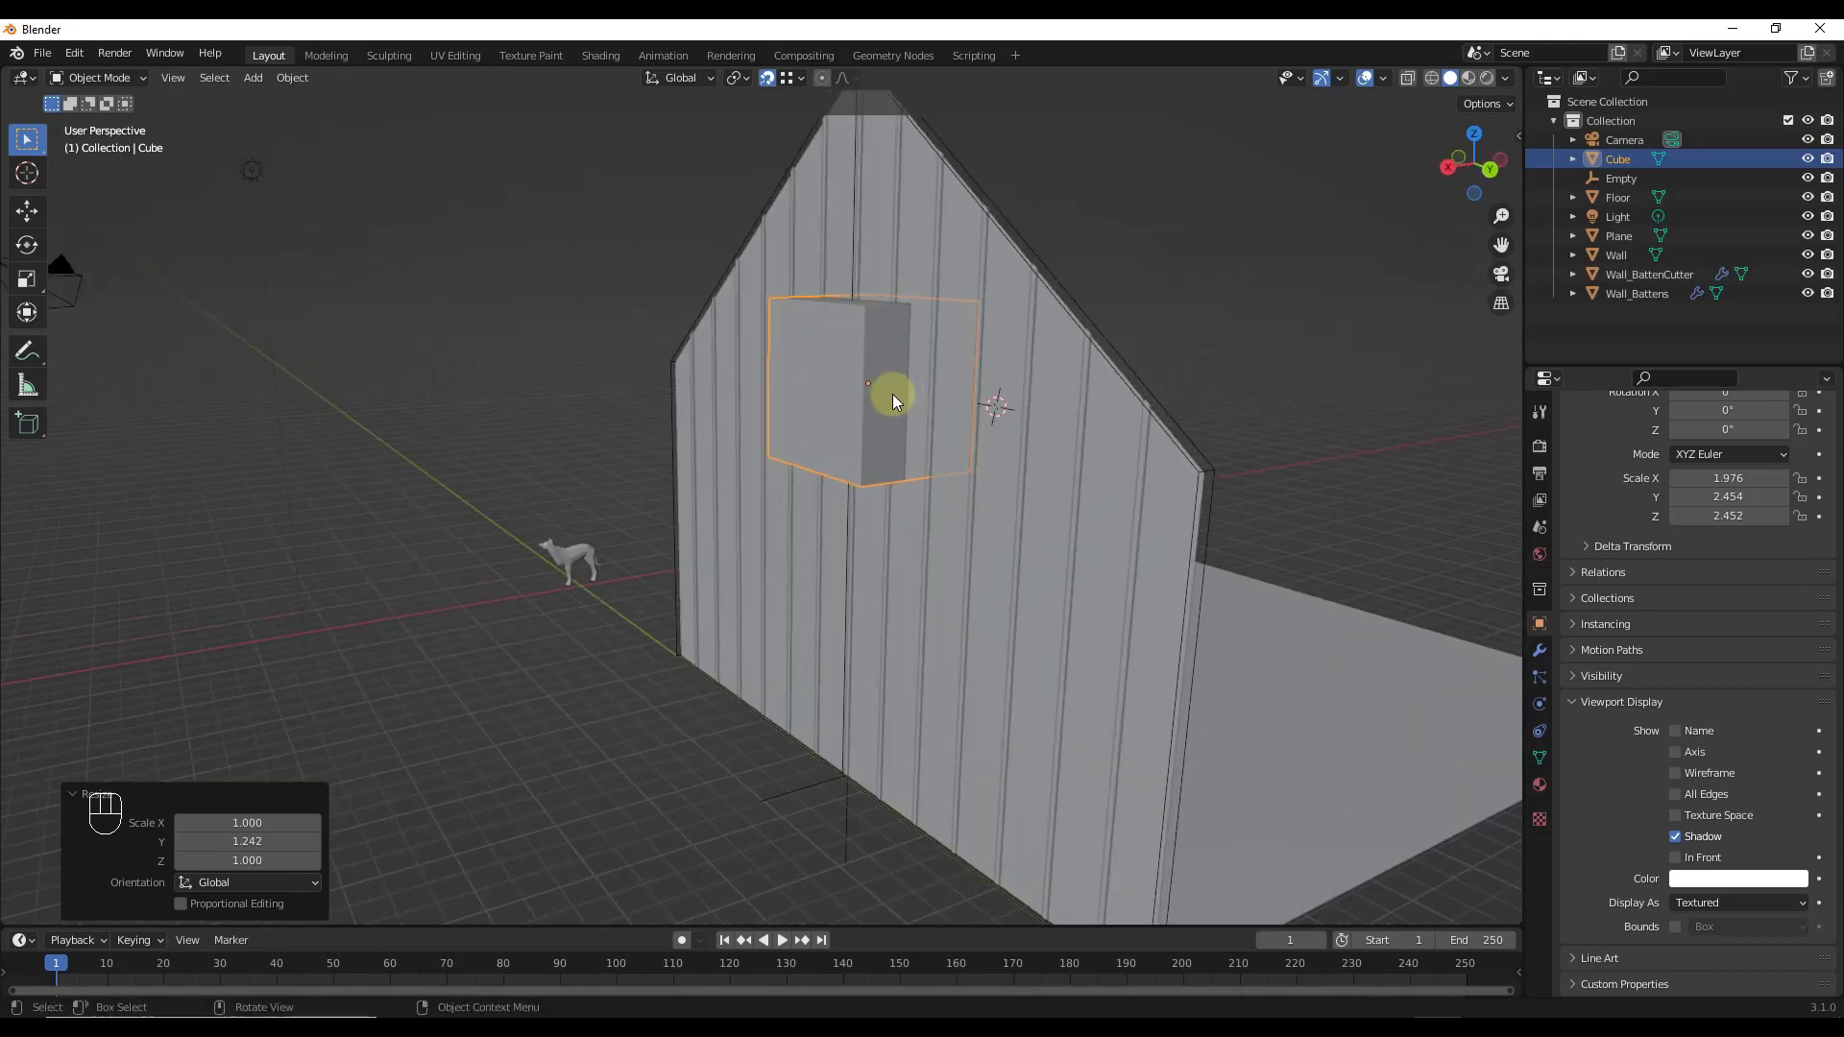
{"action": "key", "text": "g"}
{"action": "key", "text": "z"}
{"action": "left_click", "coordinate": [897, 331]}
{"action": "middle_click_drag", "start_coordinate": [897, 331], "coordinate": [954, 327]}
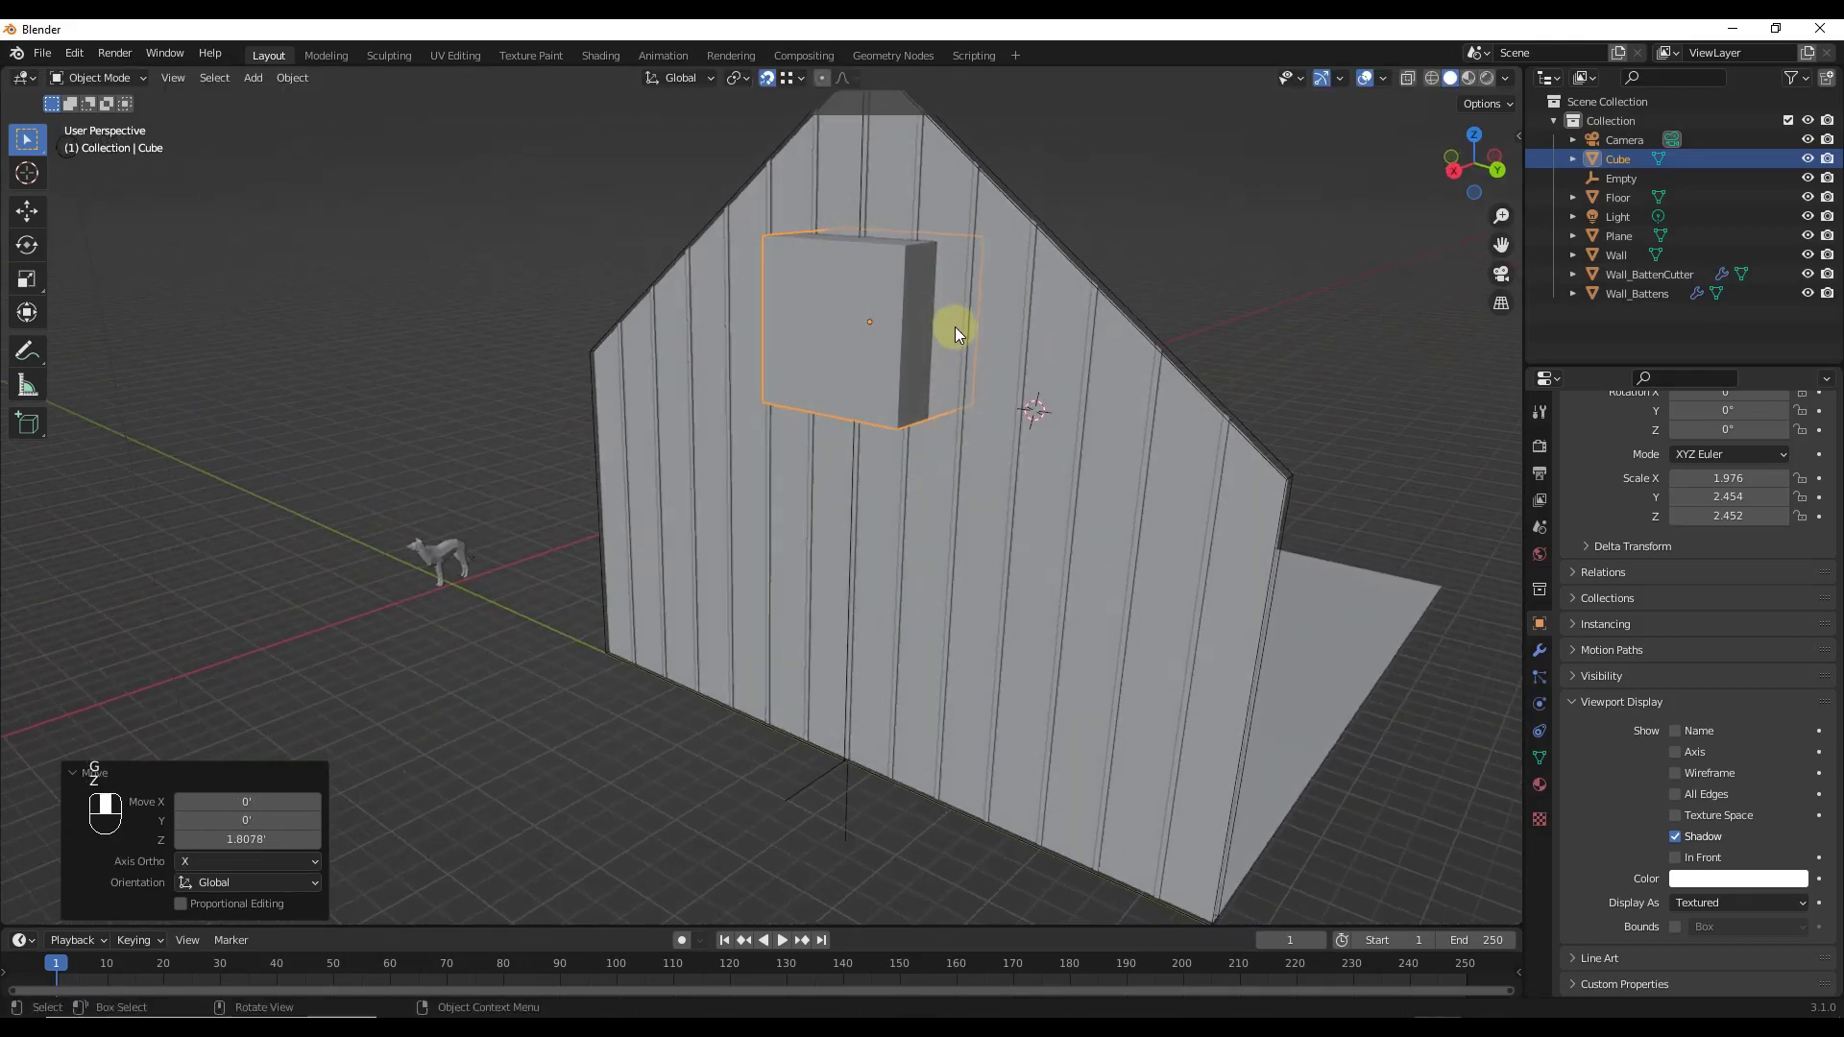
Step: Add a Boolean Difference modifier to the Wall object with the cube as its cutting object
{"action": "left_click", "coordinate": [888, 199]}
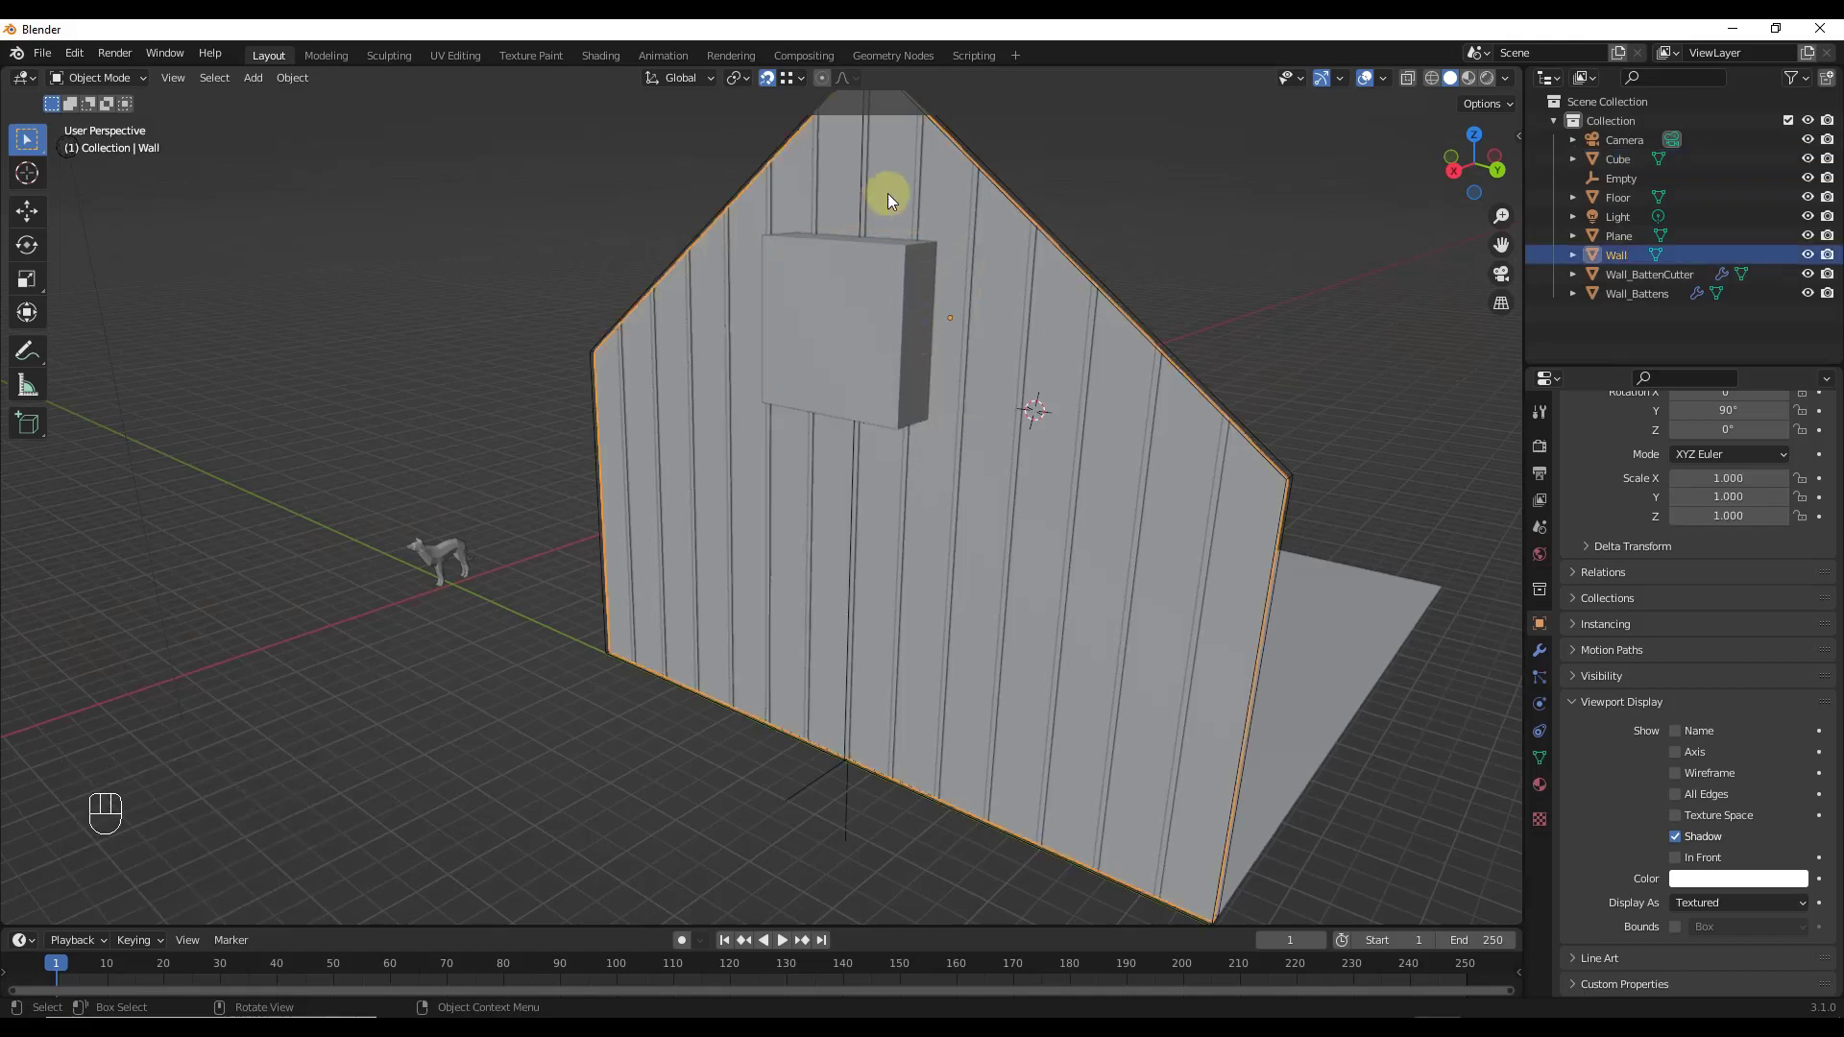
{"action": "left_click", "coordinate": [1539, 650]}
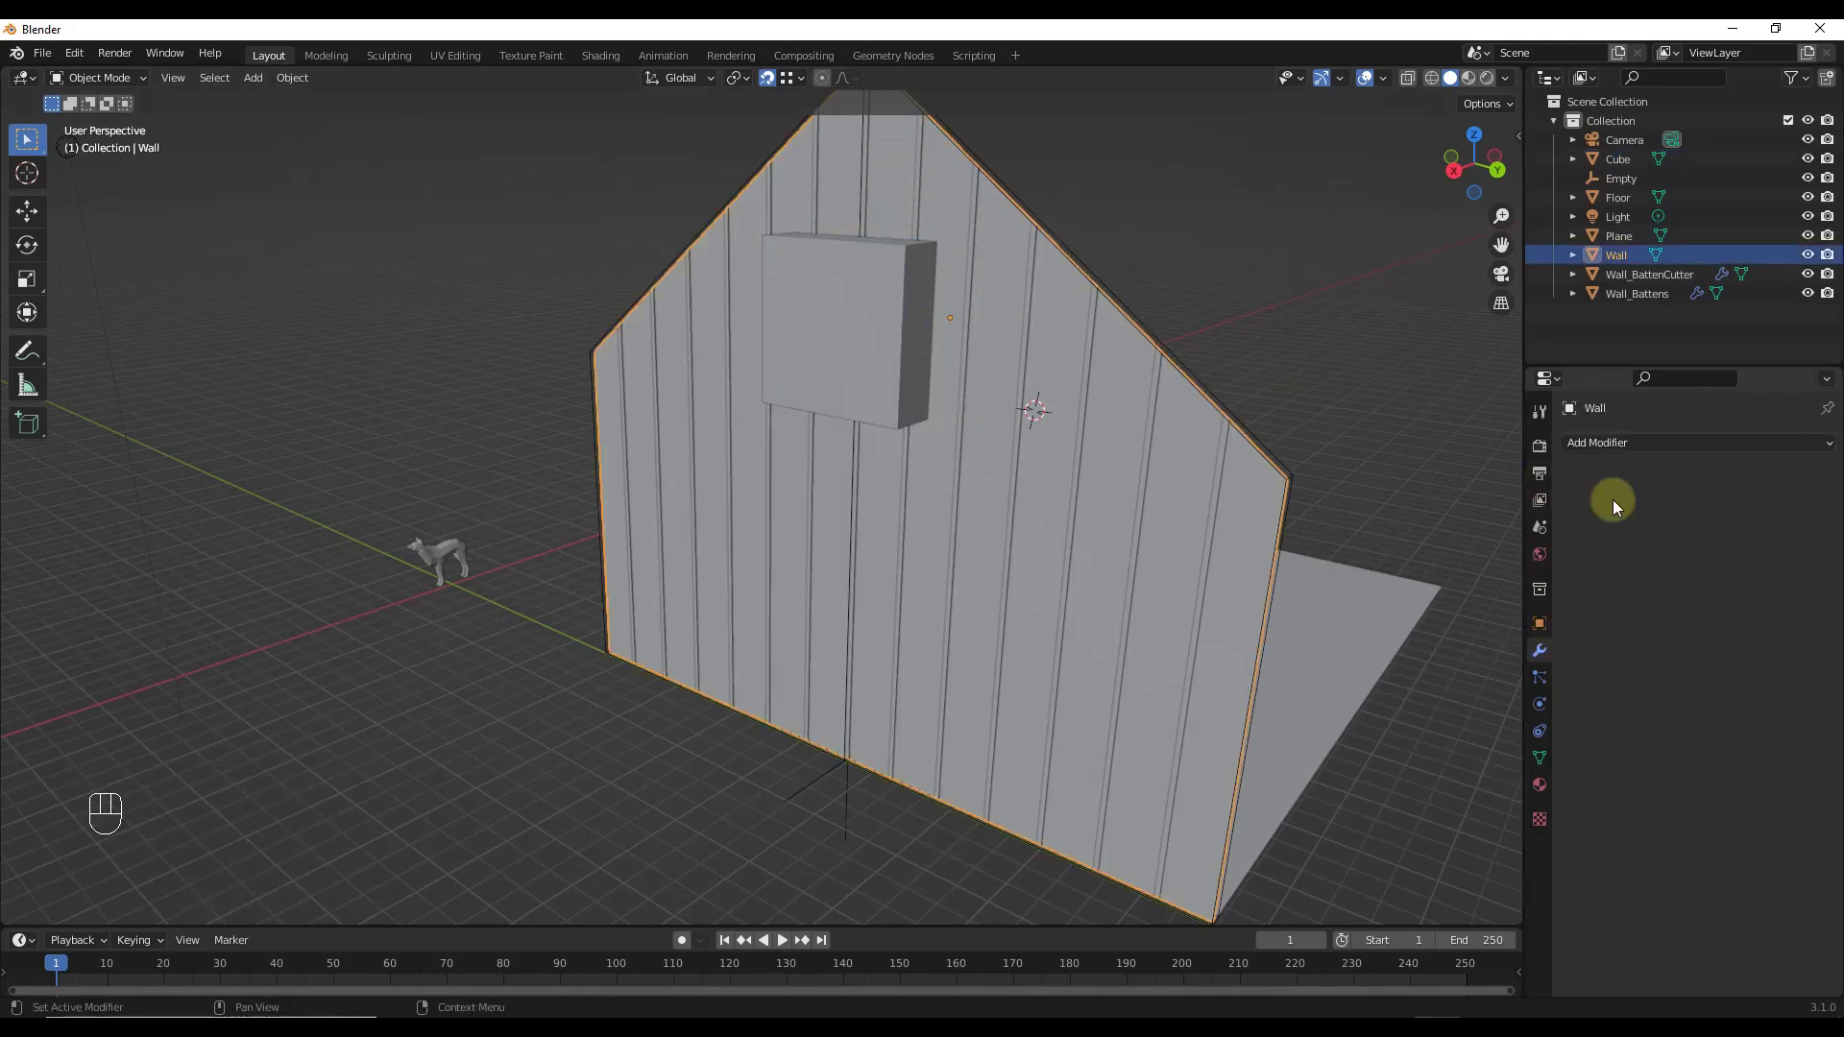
{"action": "left_click", "coordinate": [1619, 447]}
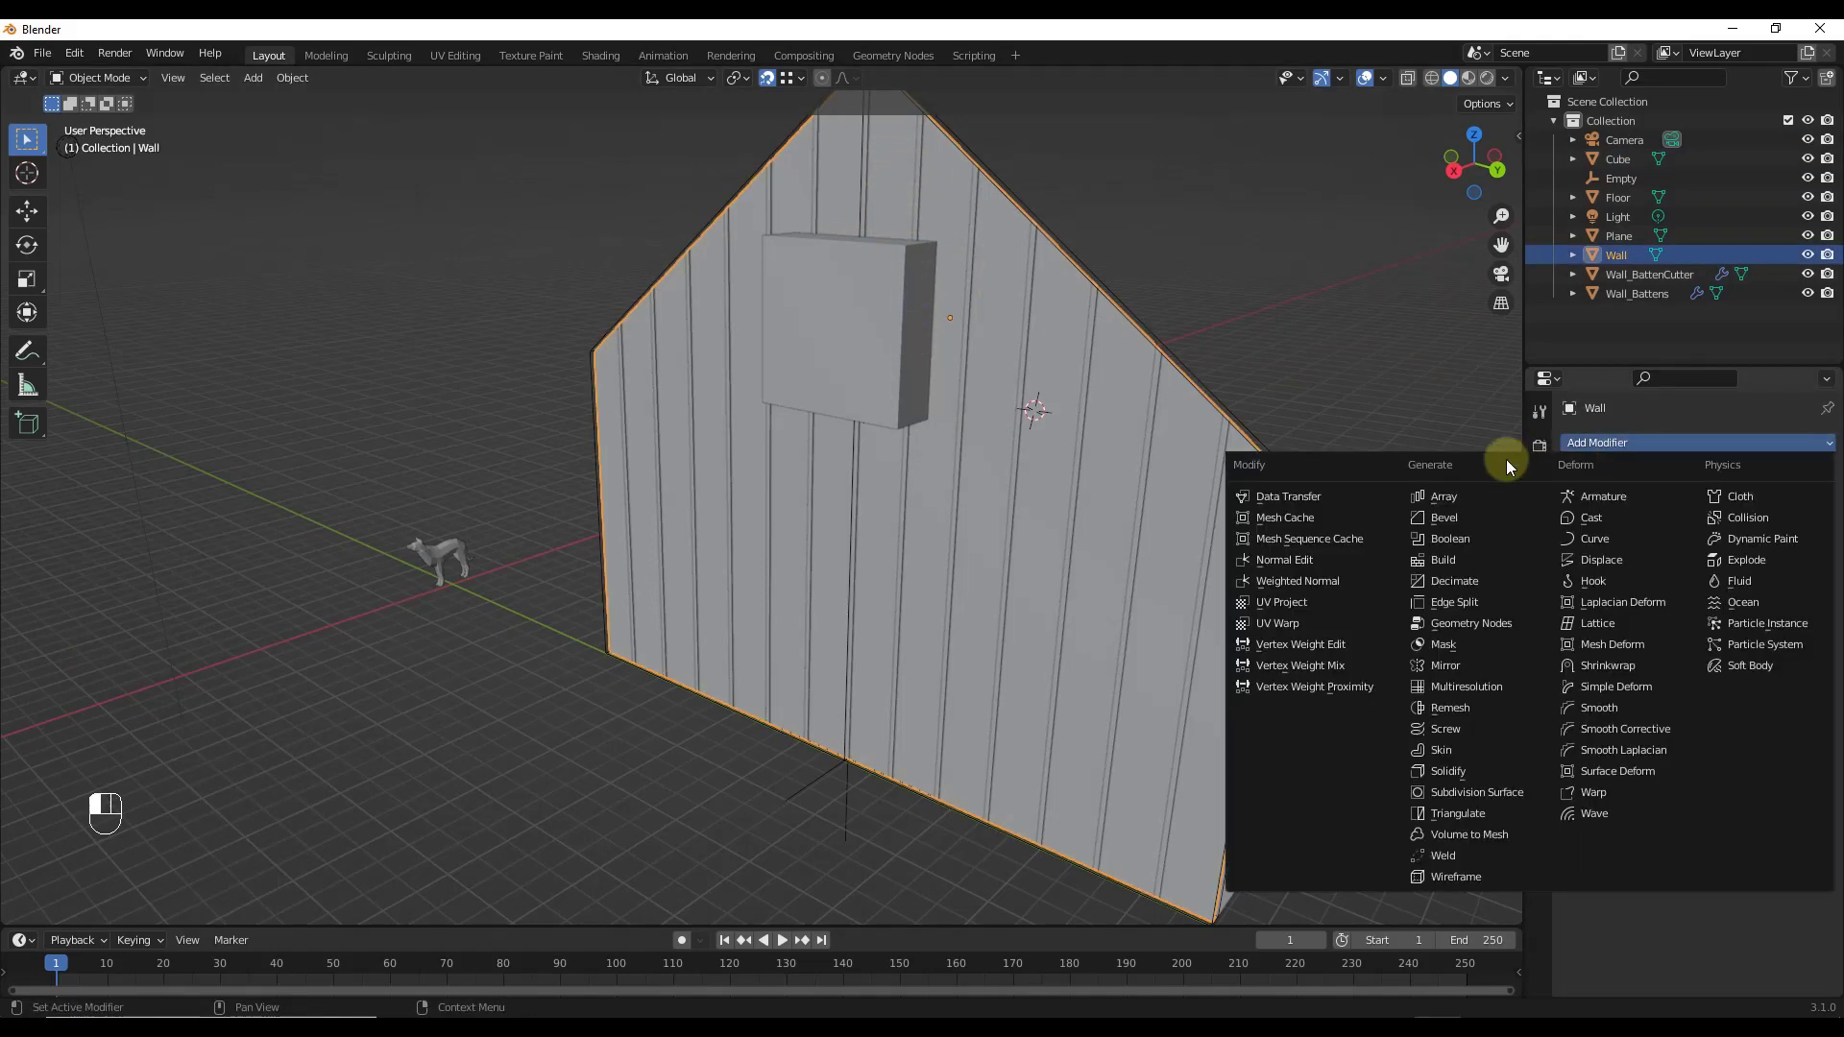
{"action": "left_click", "coordinate": [1452, 533]}
{"action": "left_click", "coordinate": [1798, 551]}
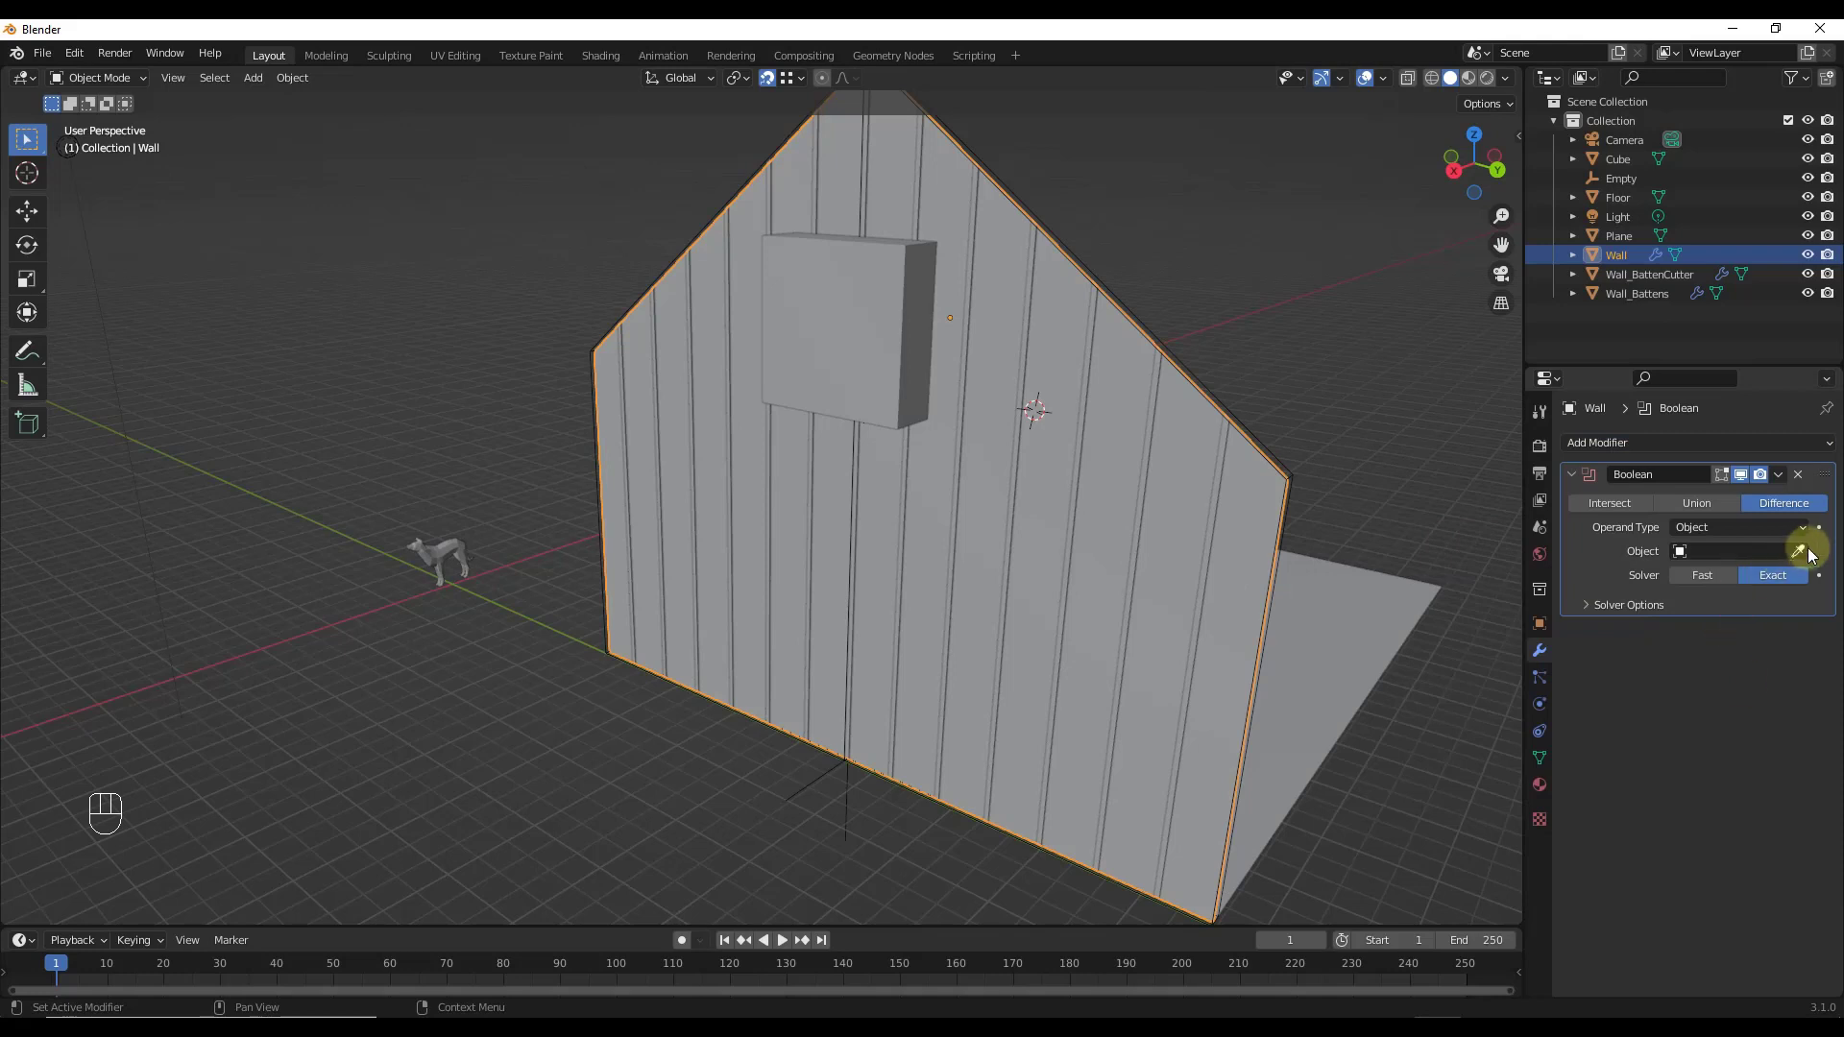
{"action": "left_click", "coordinate": [848, 267]}
Step: Add a second Boolean modifier, set to Difference, to Wall_Battens with the cube as its cutting object
{"action": "left_click", "coordinate": [863, 194]}
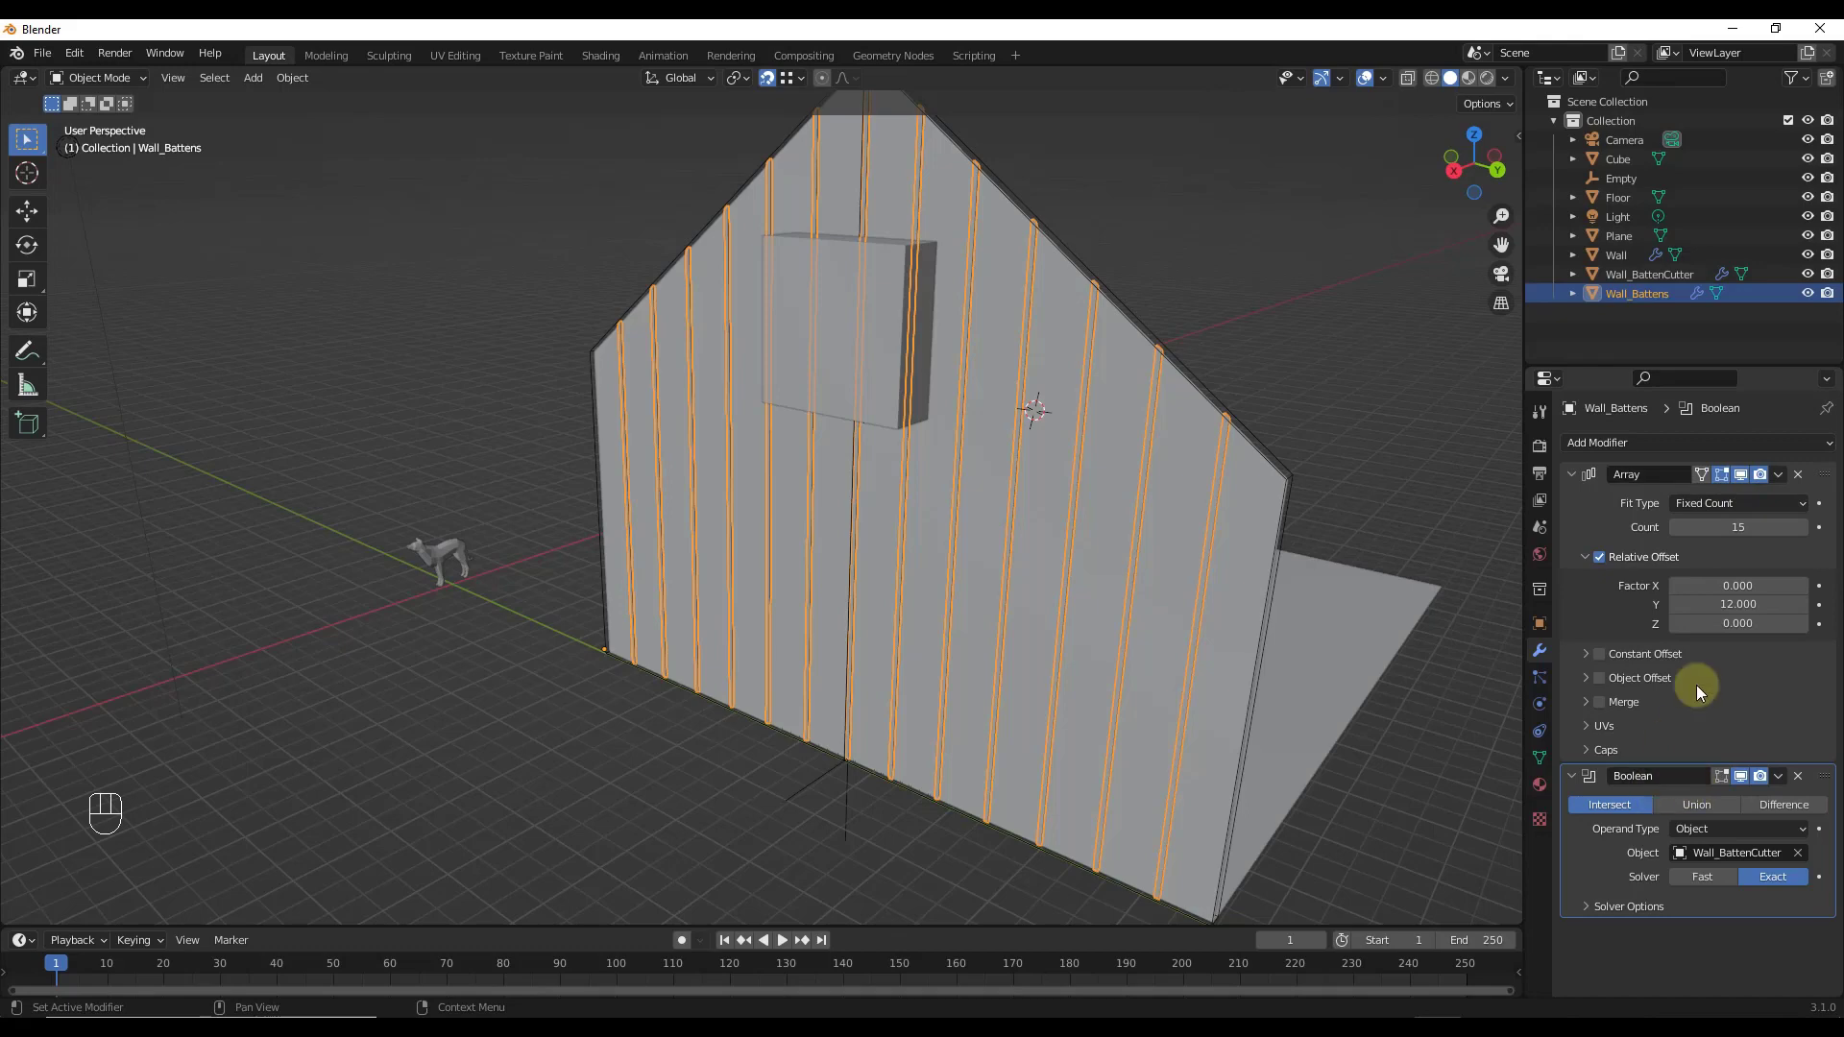
{"action": "left_click", "coordinate": [1665, 447]}
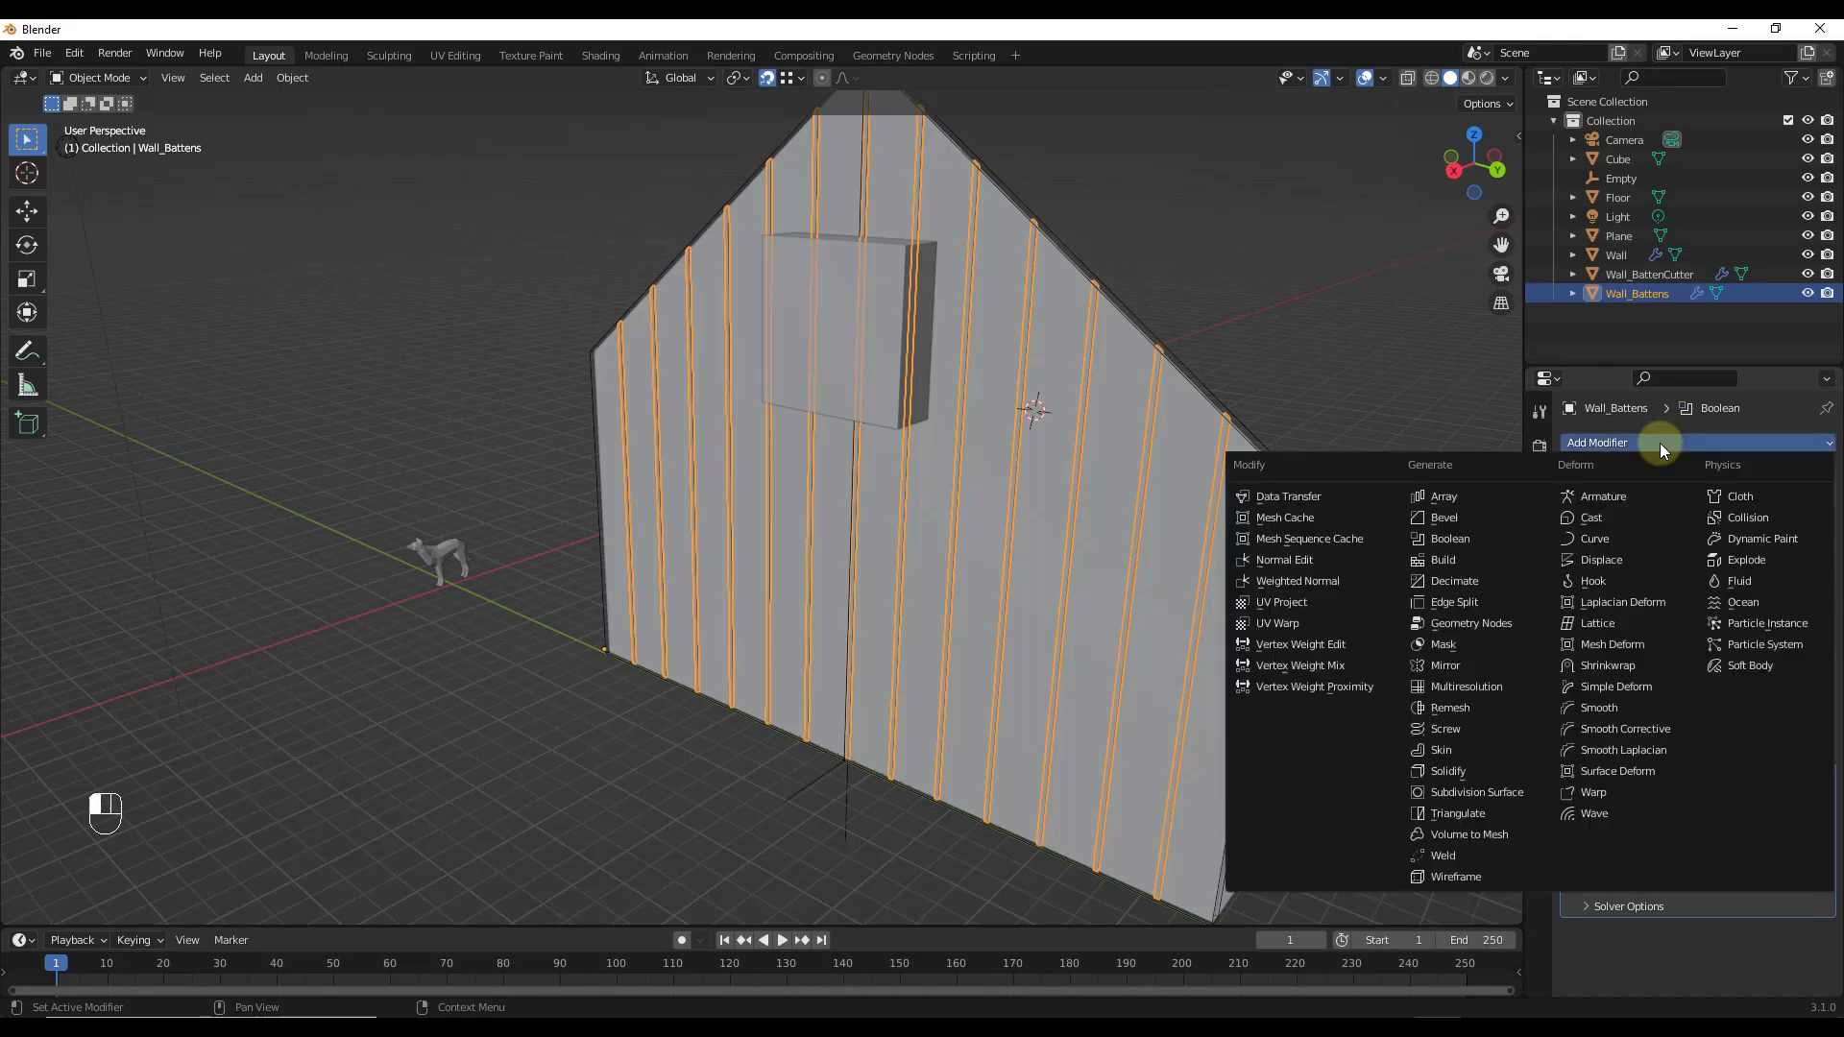
{"action": "left_click", "coordinate": [1450, 533]}
{"action": "scroll", "coordinate": [1739, 786], "scroll_direction": "down", "scroll_amount": 2}
{"action": "left_click", "coordinate": [1797, 930]}
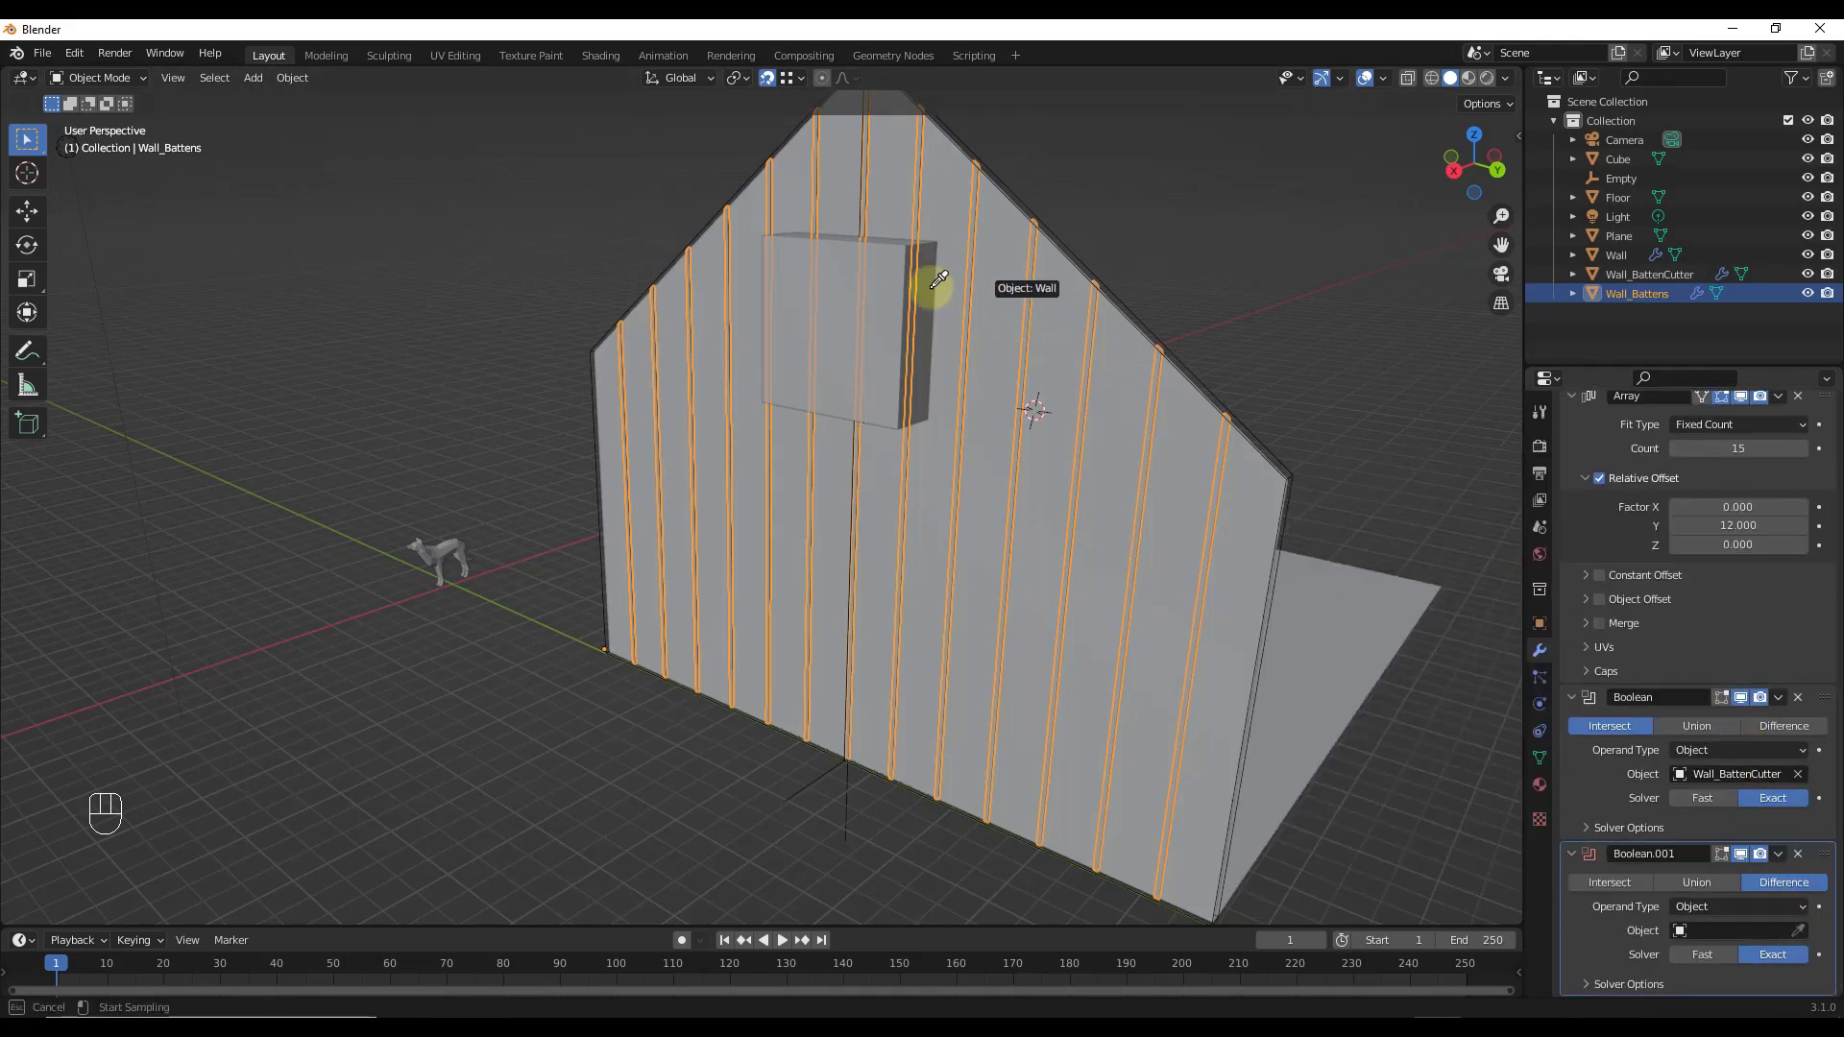
{"action": "left_click", "coordinate": [883, 285]}
Step: Set the window cutter cube's viewport display to Wire and deselect it
{"action": "left_click", "coordinate": [876, 283]}
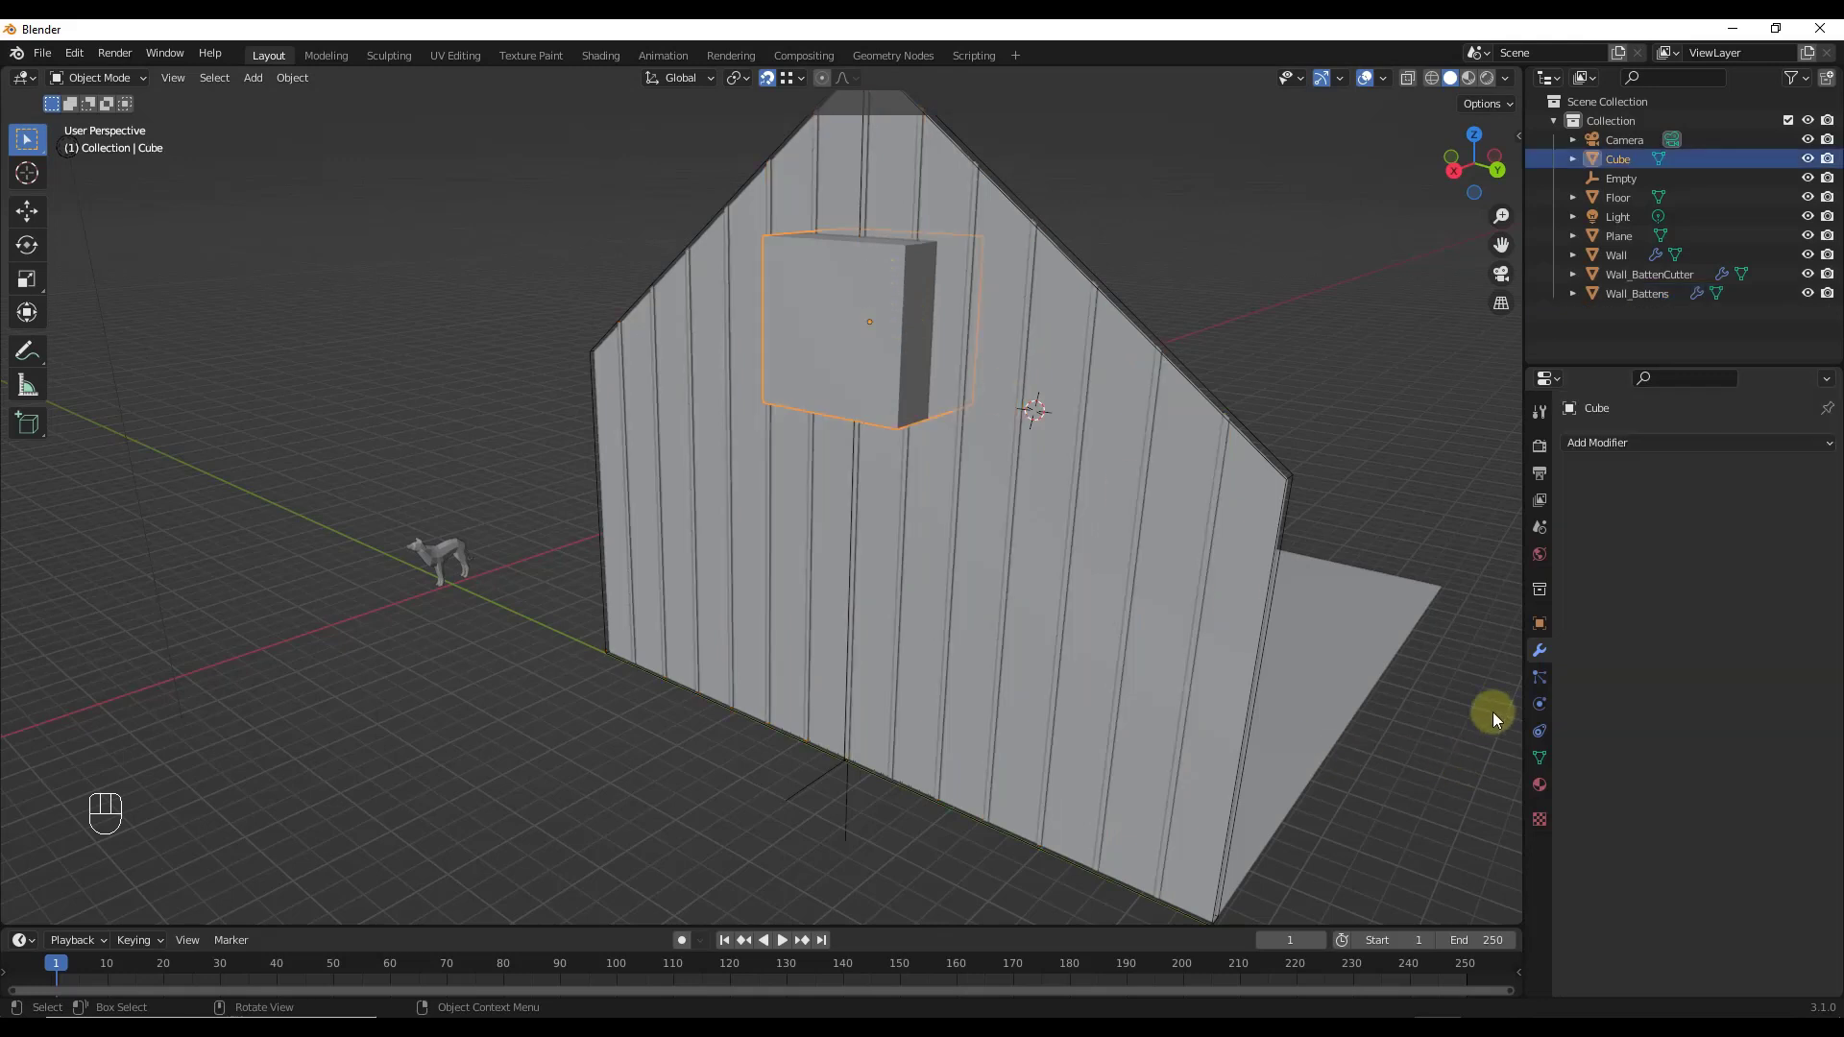
{"action": "left_click", "coordinate": [1539, 623]}
{"action": "scroll", "coordinate": [1755, 730], "scroll_direction": "down", "scroll_amount": 3}
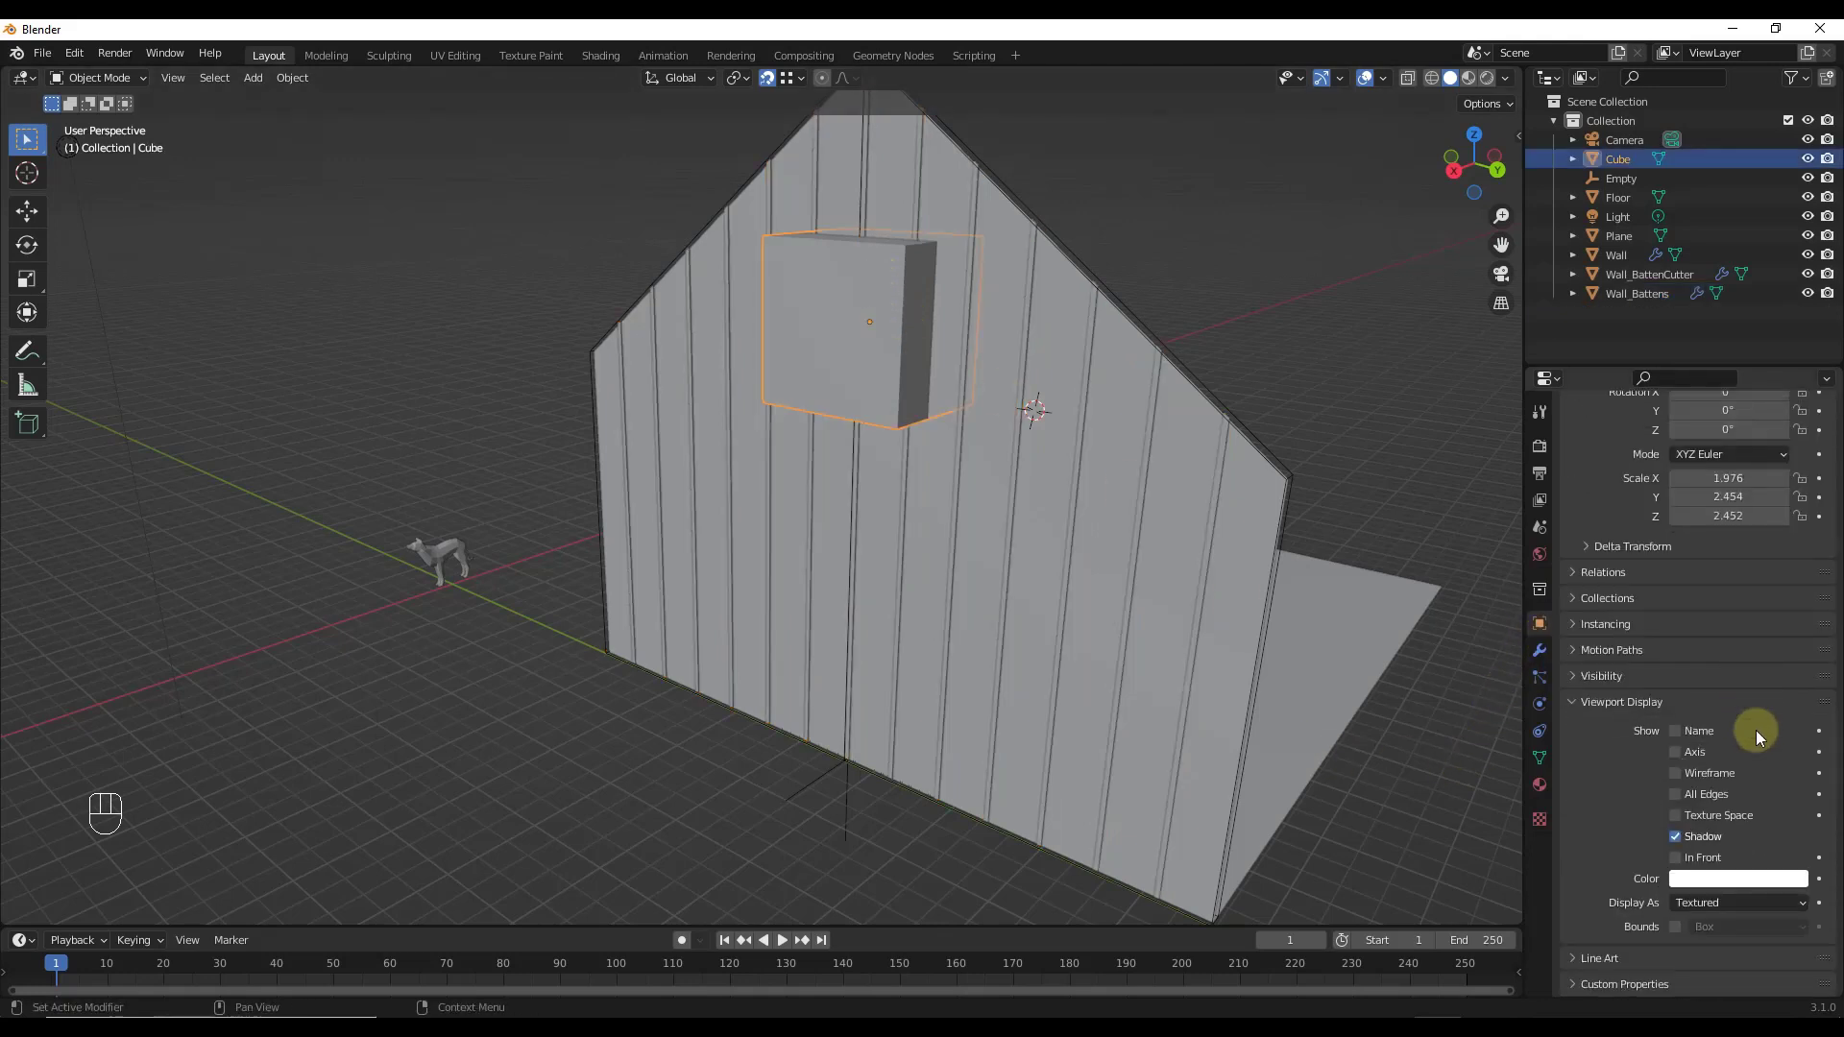
{"action": "left_click", "coordinate": [1705, 904]}
{"action": "left_click", "coordinate": [1703, 853]}
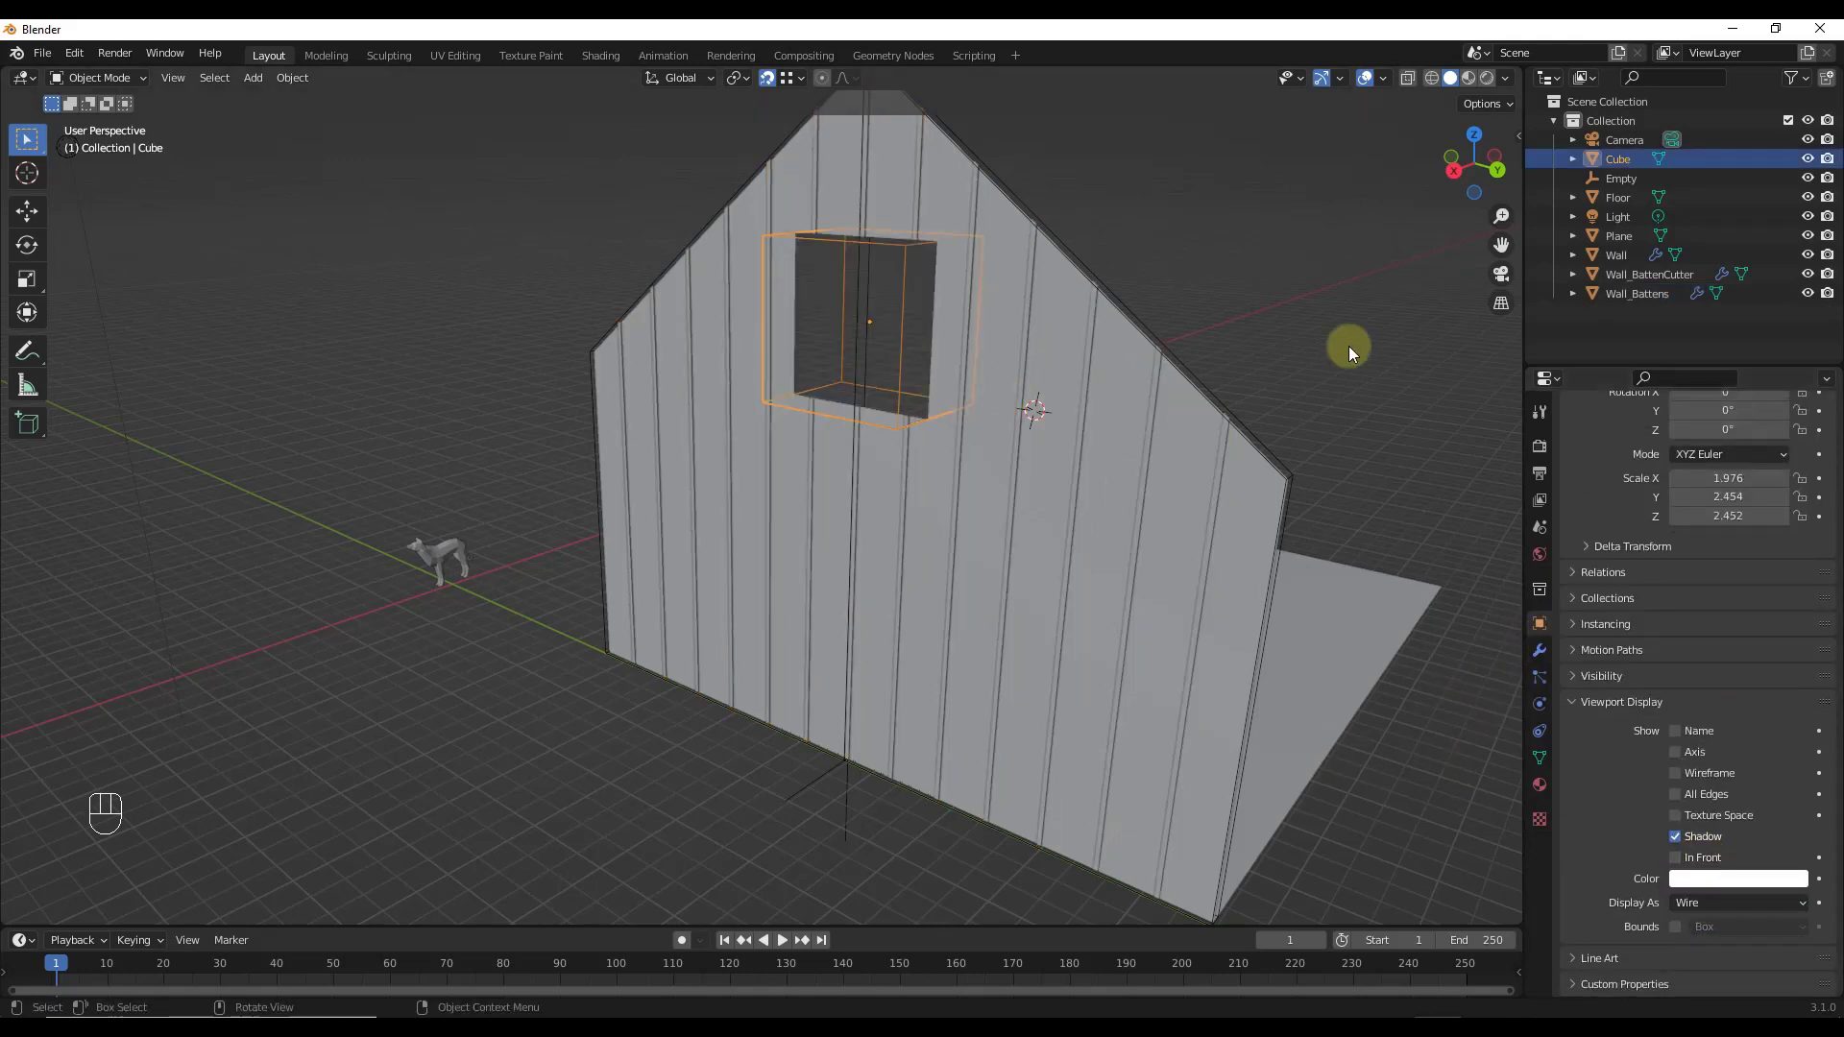
{"action": "left_click", "coordinate": [1348, 345]}
Step: Try moving the cutter cube slightly across the wall to test the live window opening
{"action": "middle_click_drag", "start_coordinate": [807, 344], "coordinate": [954, 340]}
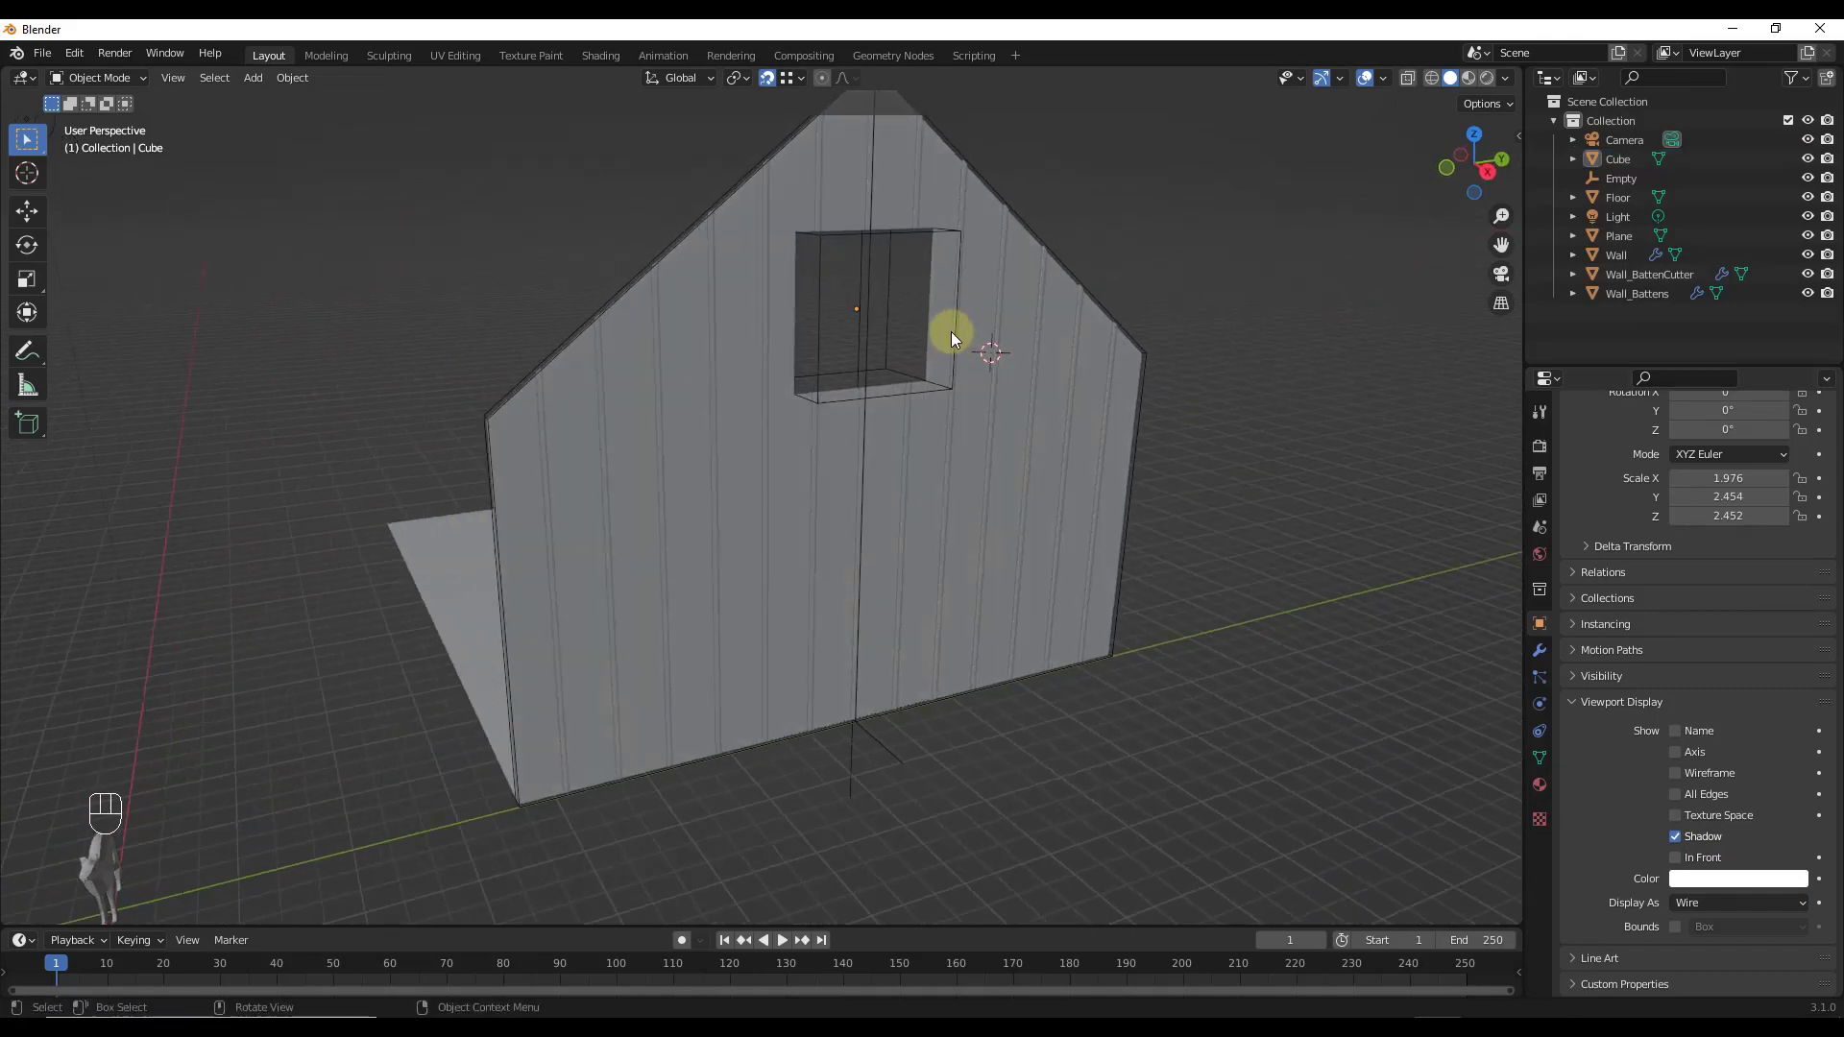
{"action": "left_click", "coordinate": [950, 331]}
{"action": "left_click", "coordinate": [956, 324]}
{"action": "key", "text": "g"}
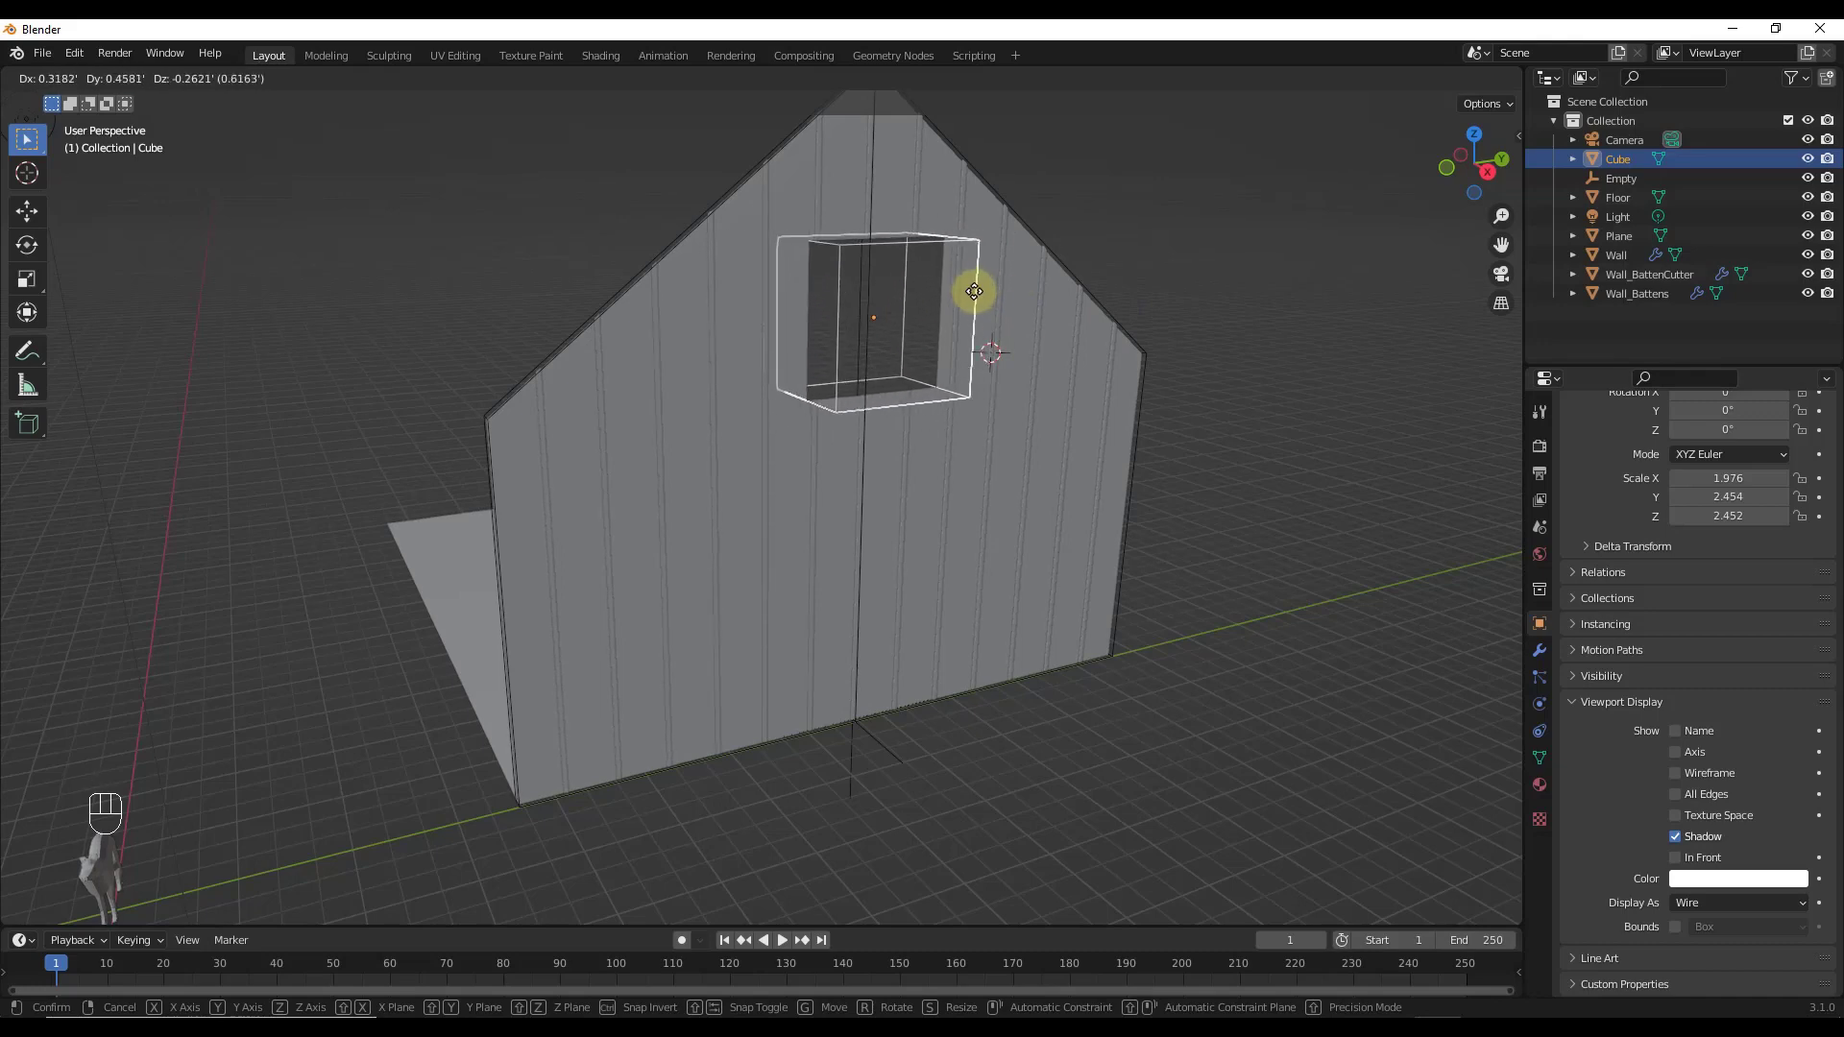
{"action": "key", "text": "Escape"}
{"action": "middle_click_drag", "start_coordinate": [868, 308], "coordinate": [901, 308]}
Step: Finish the cutter cube move and add an Array modifier to the Wall object
{"action": "left_click", "coordinate": [1194, 250]}
{"action": "middle_click_drag", "start_coordinate": [1195, 251], "coordinate": [956, 365]}
{"action": "left_click", "coordinate": [850, 312]}
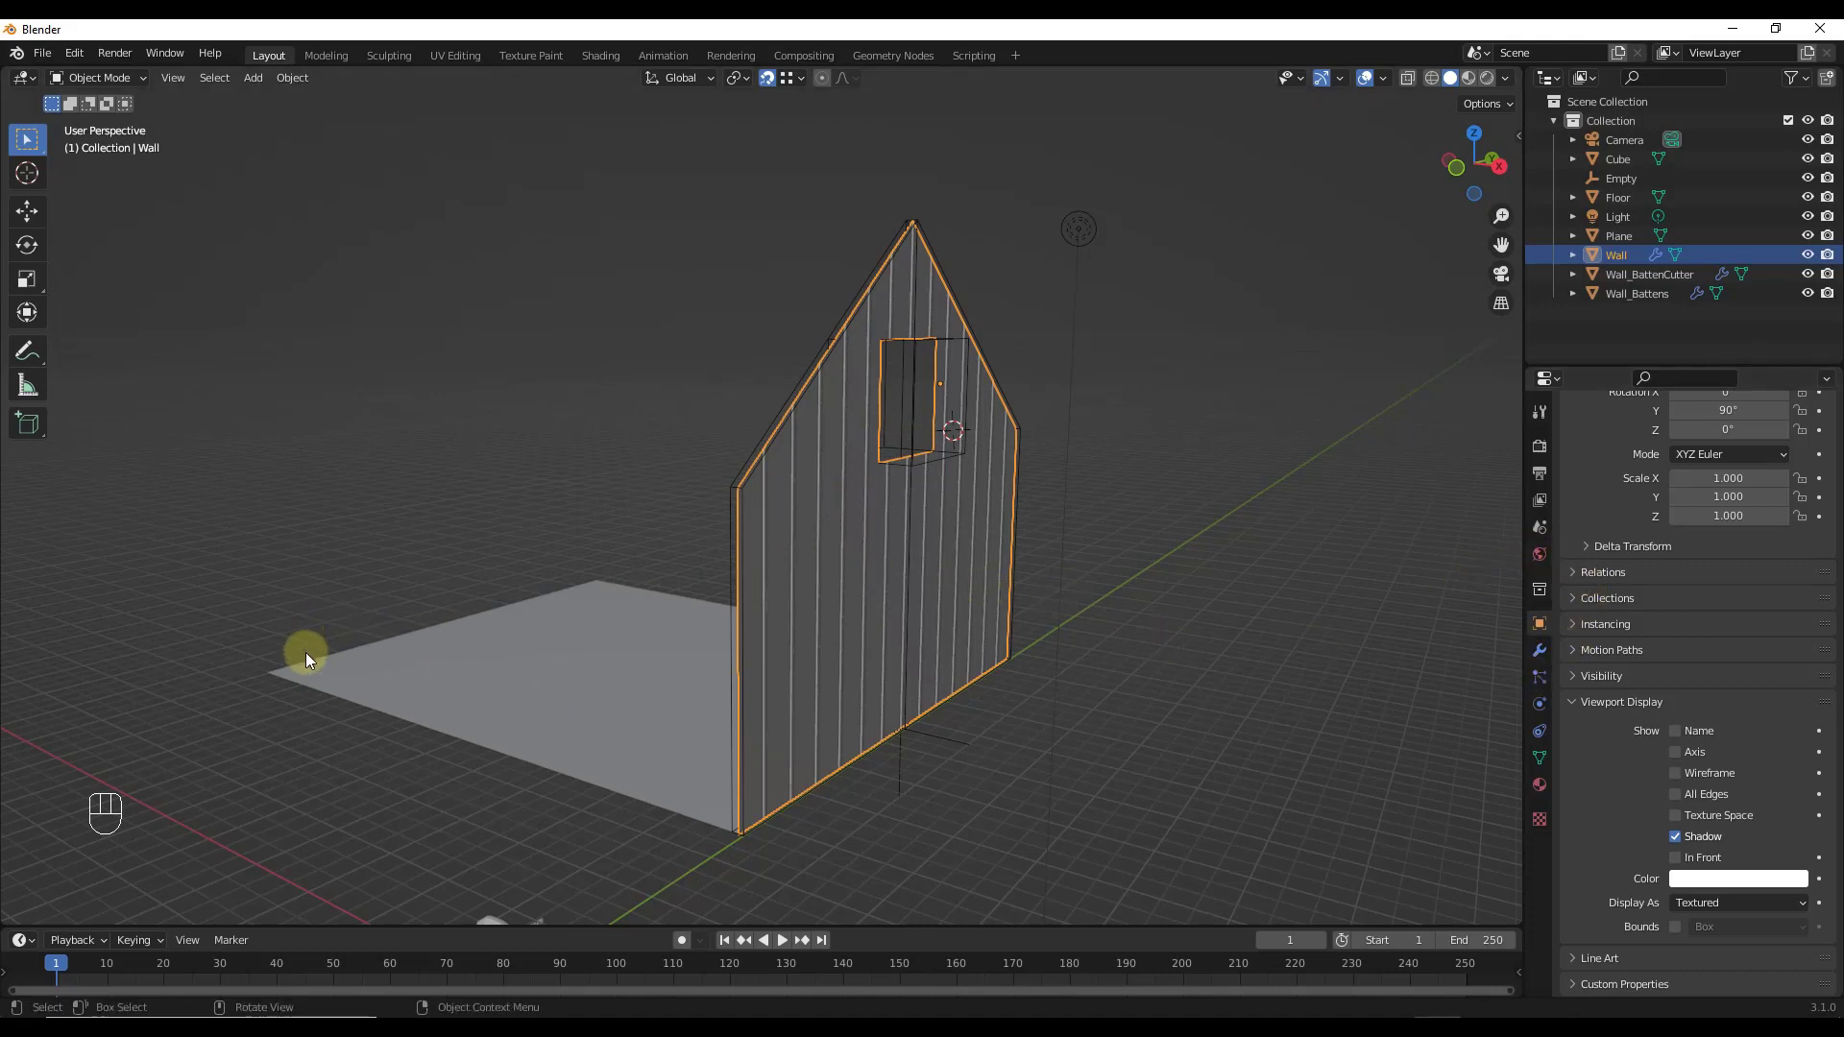
{"action": "left_click", "coordinate": [1536, 650]}
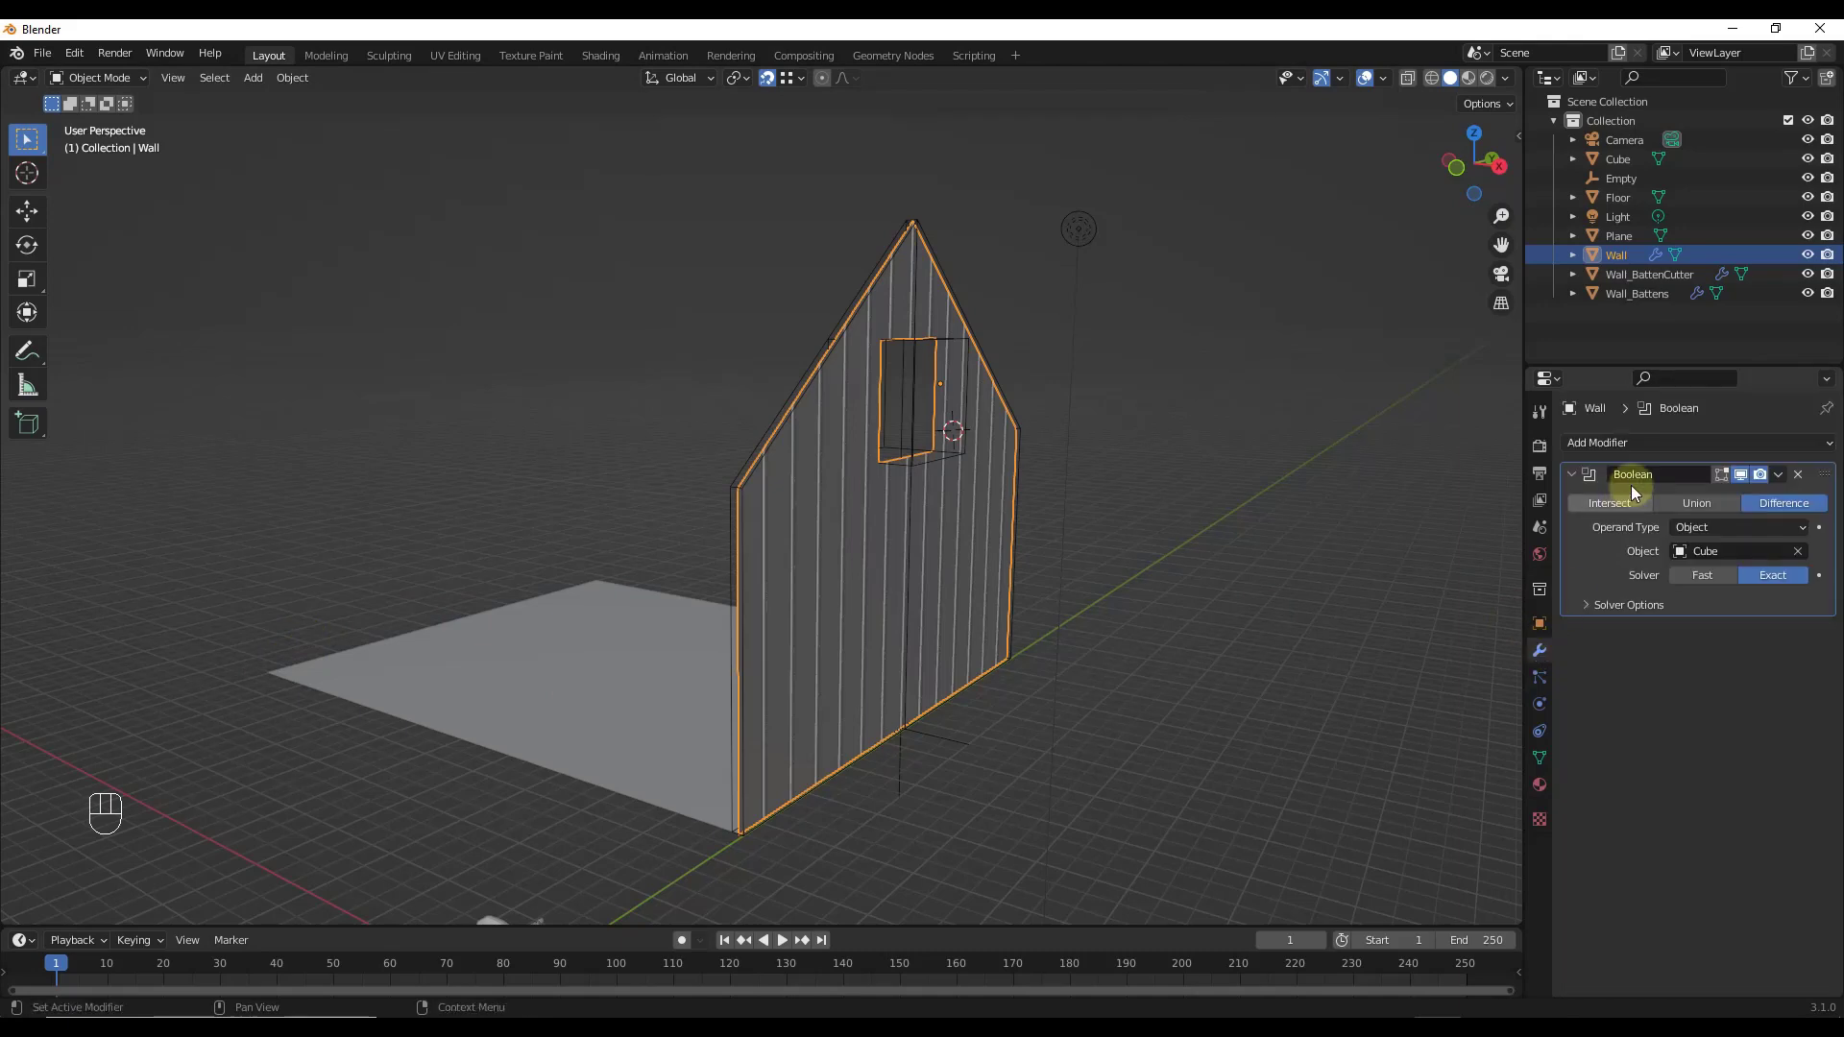
{"action": "left_click", "coordinate": [1632, 443]}
{"action": "left_click", "coordinate": [1443, 497]}
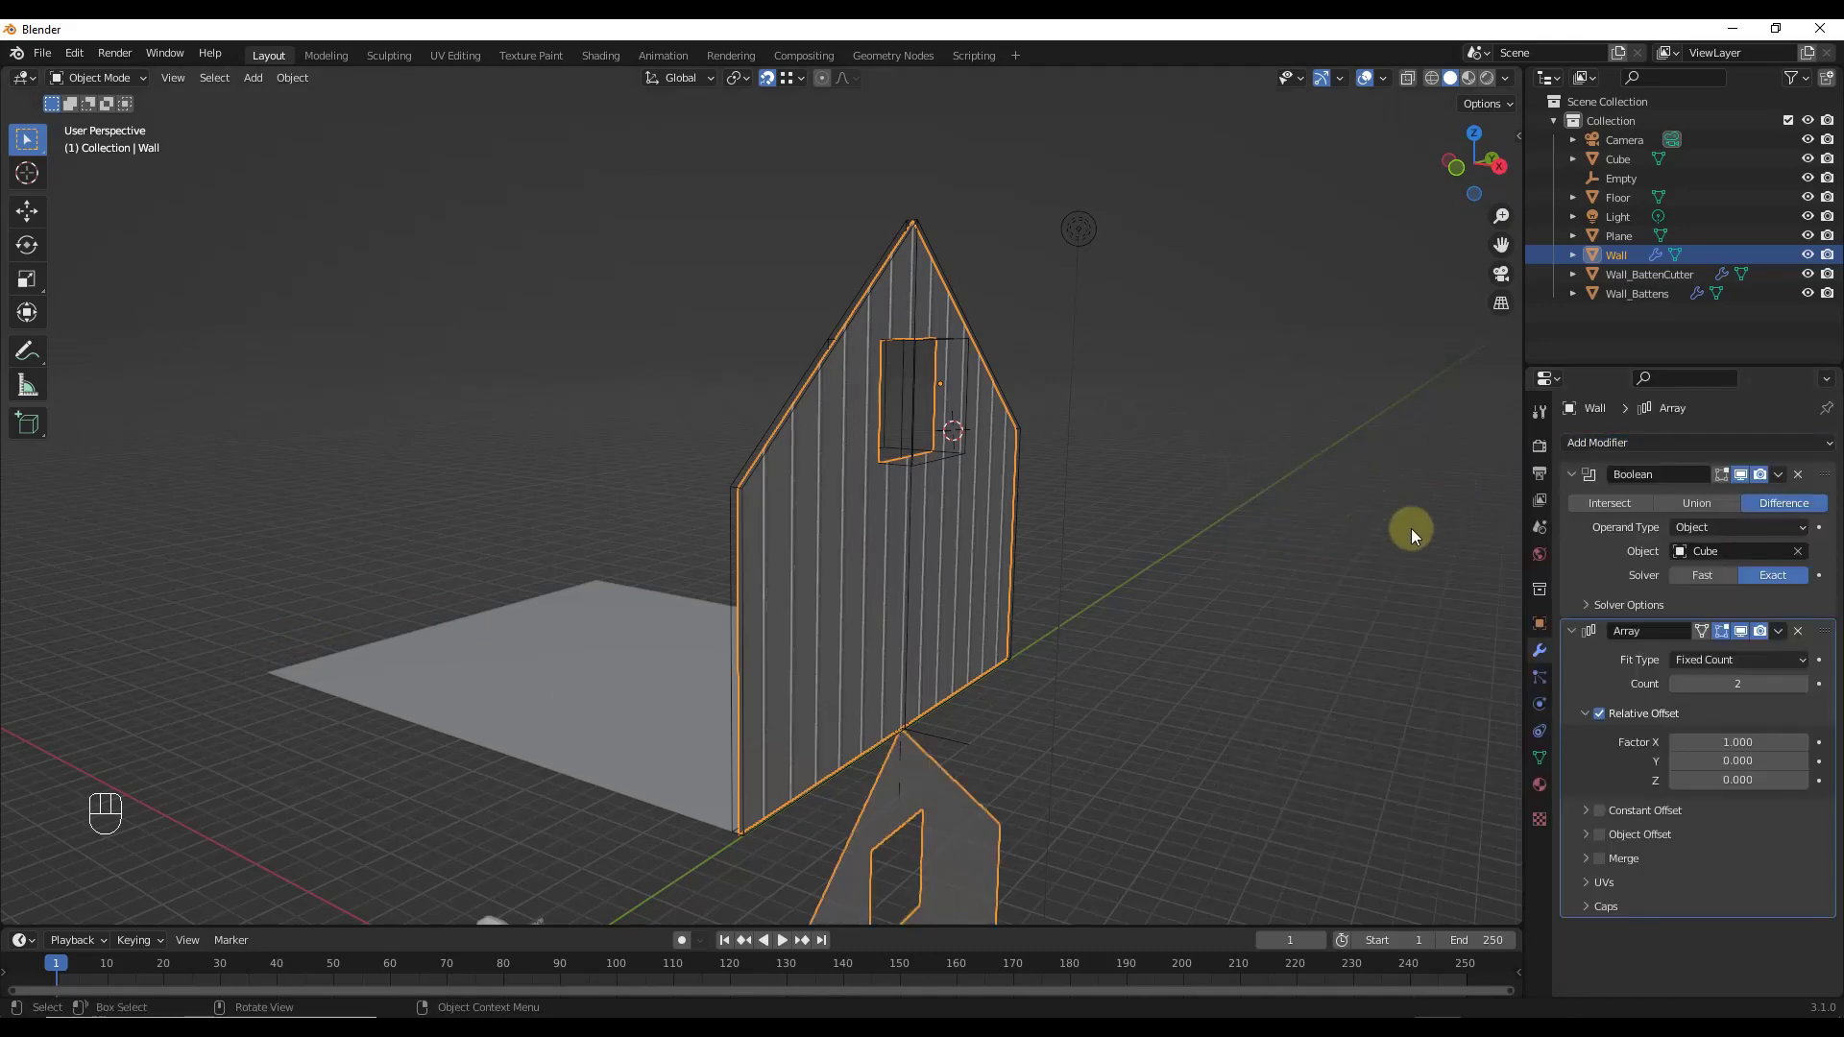
Step: Switch the Wall's array from relative to constant offset and set its X distance to 0
{"action": "left_click", "coordinate": [1744, 741]}
{"action": "left_click", "coordinate": [1719, 759]}
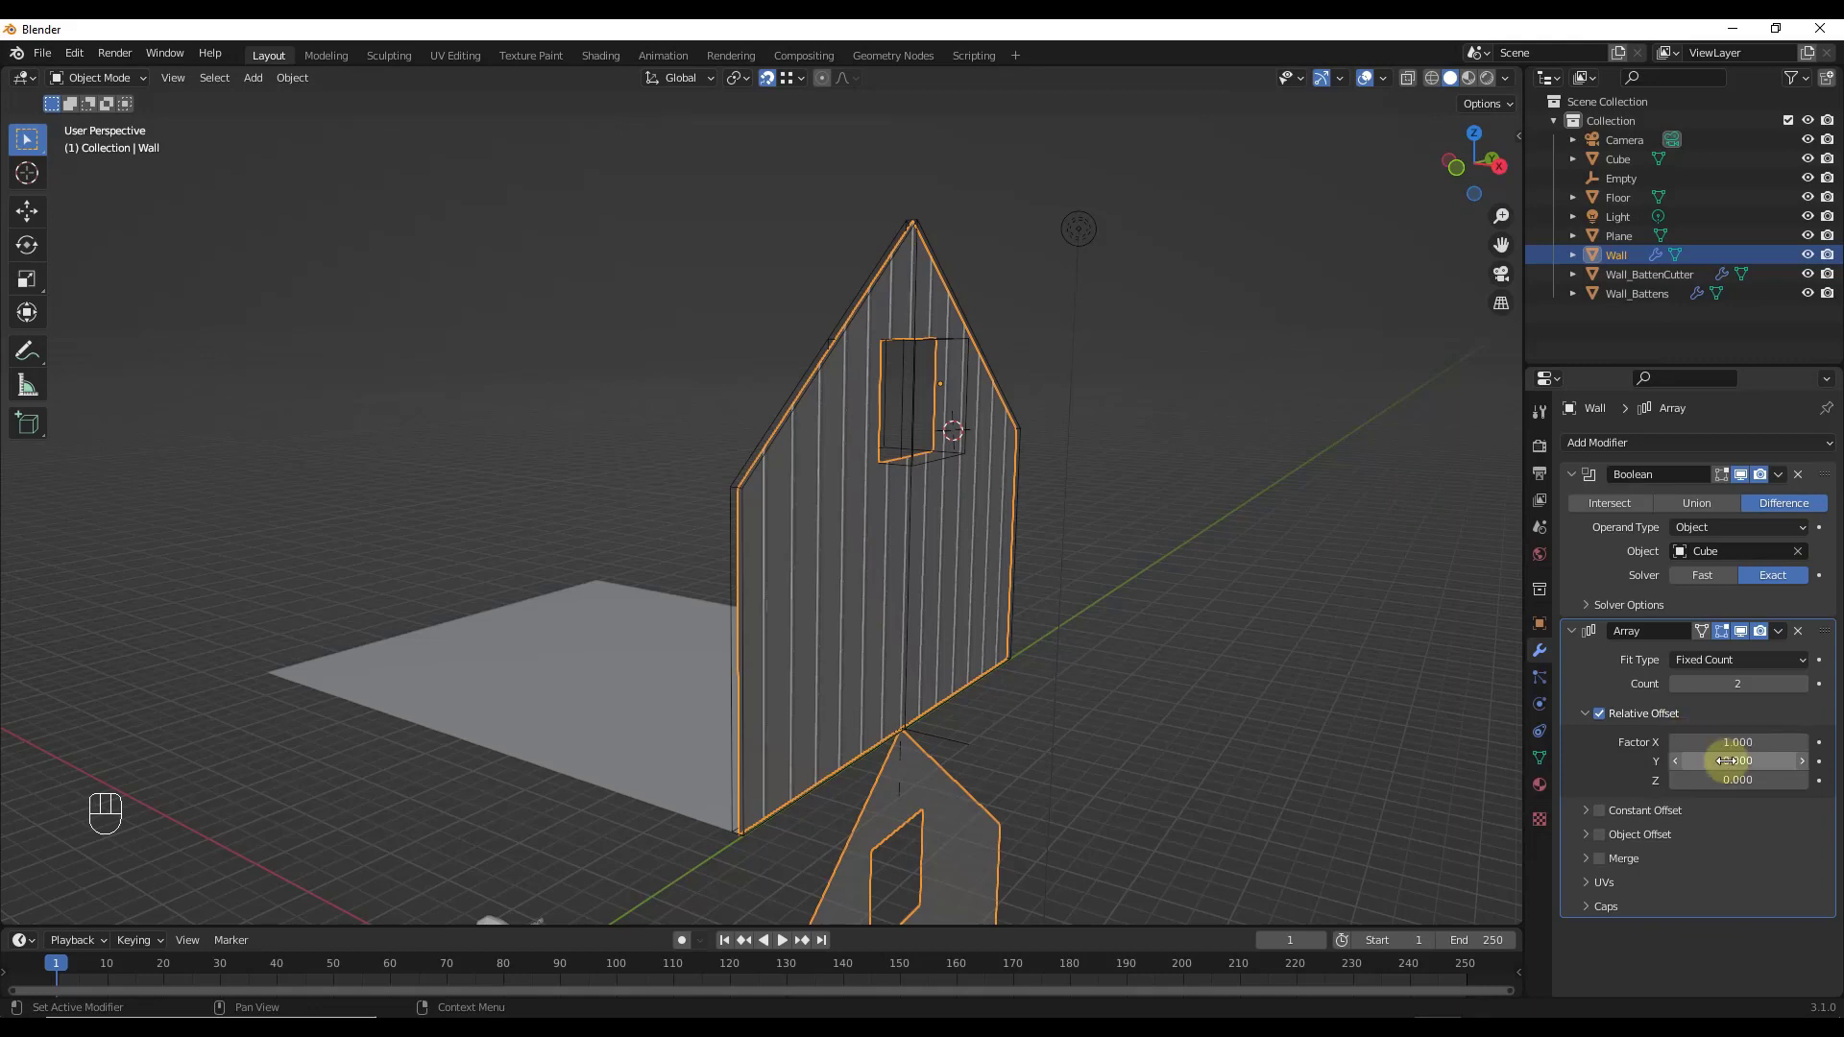
{"action": "left_click", "coordinate": [1599, 713]}
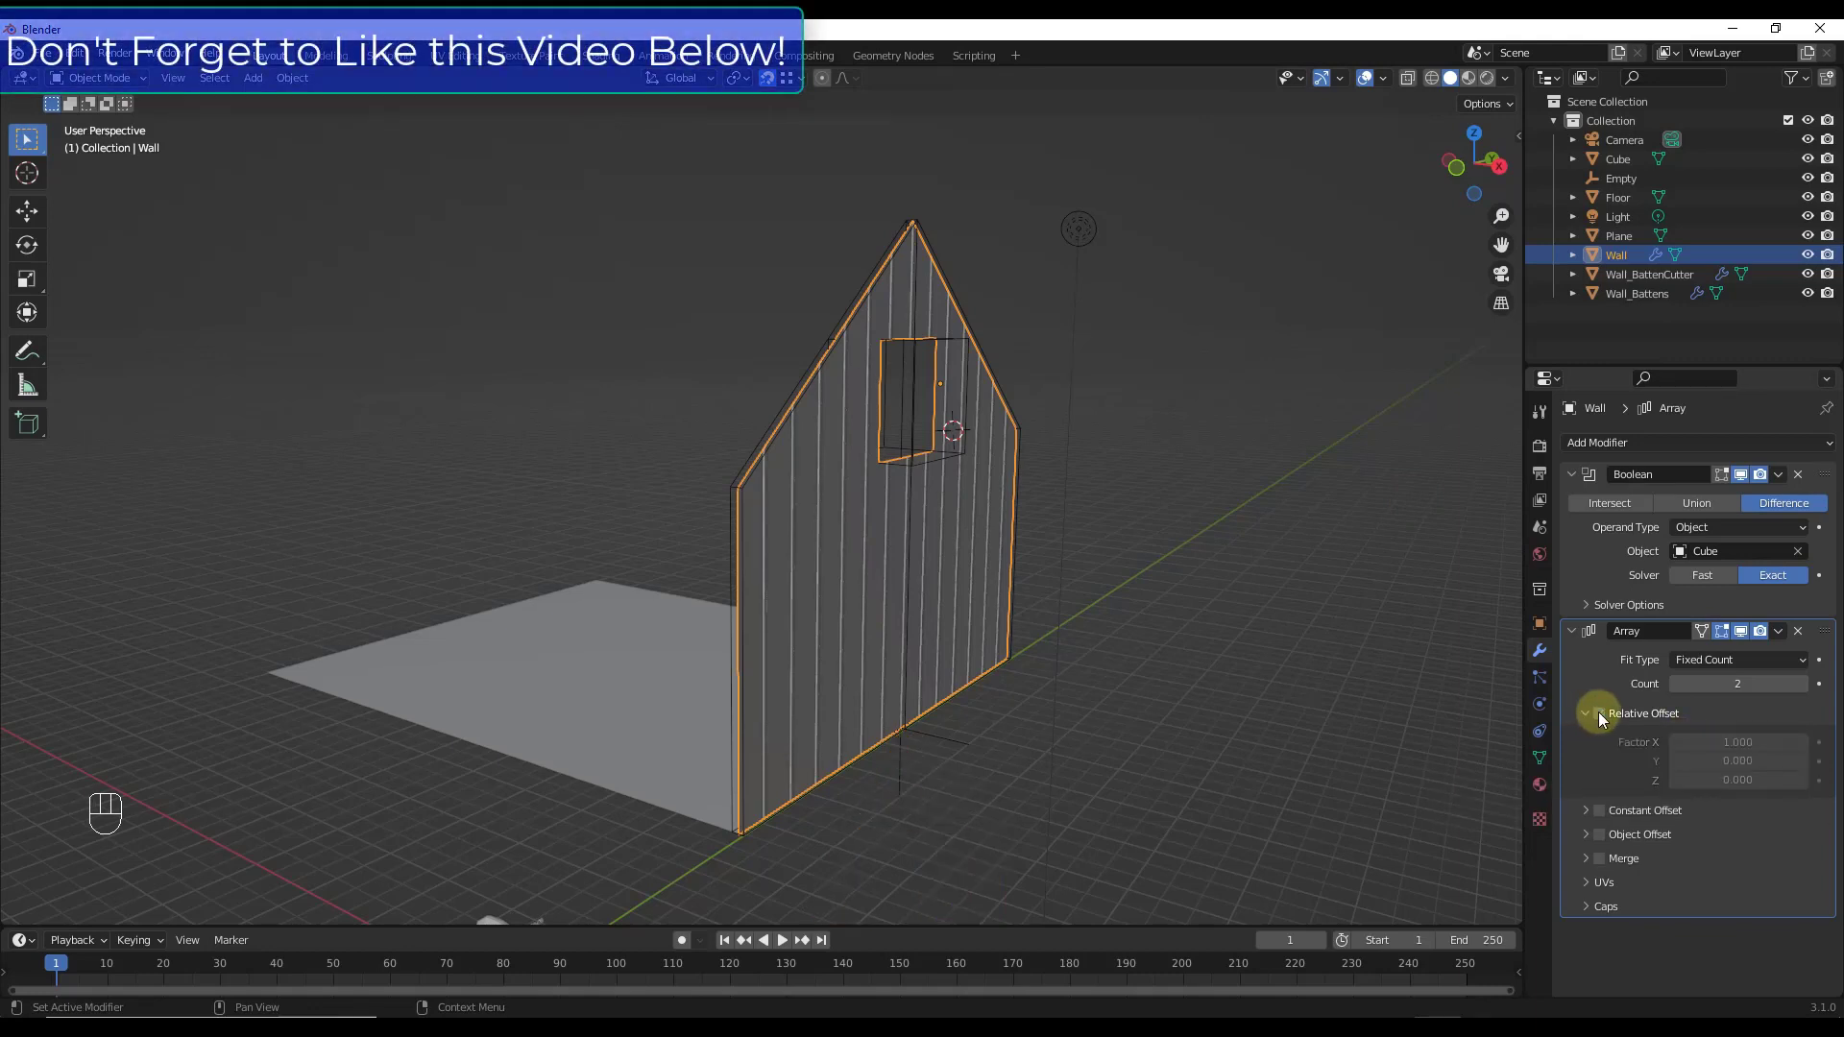
{"action": "left_click", "coordinate": [1599, 809]}
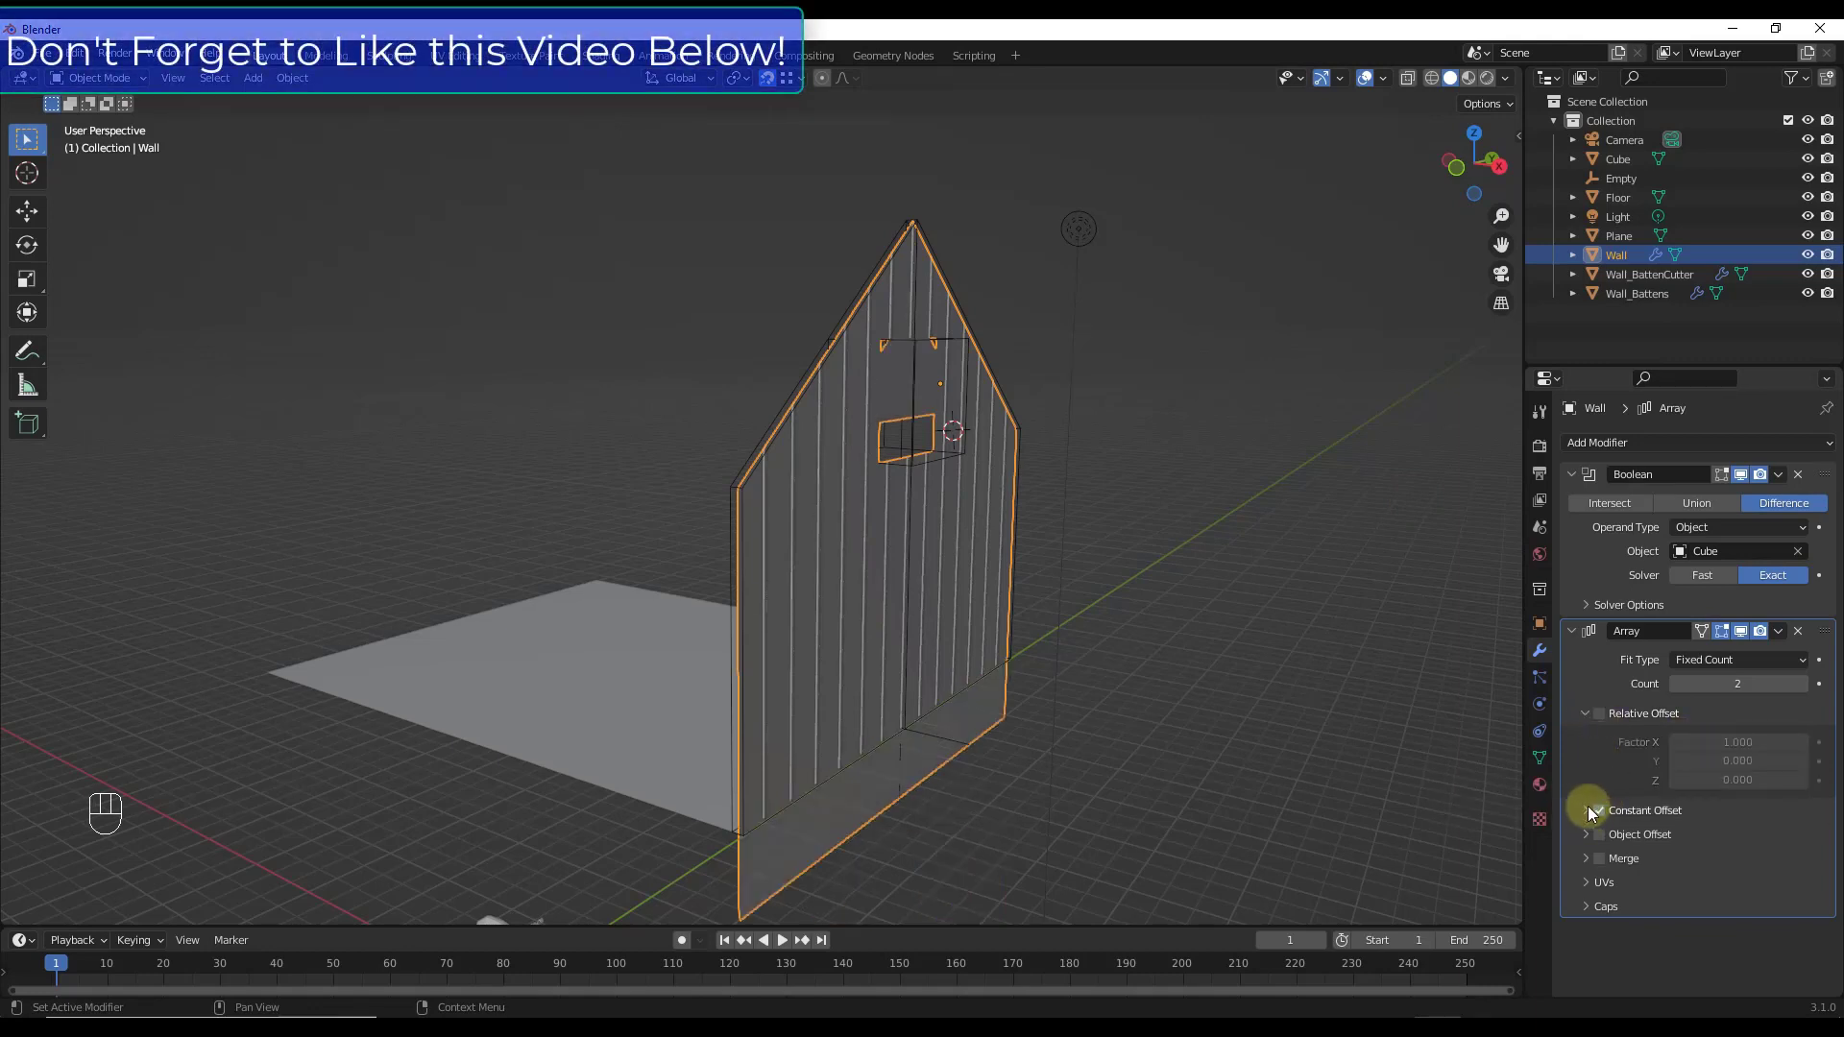
{"action": "left_click", "coordinate": [1586, 810]}
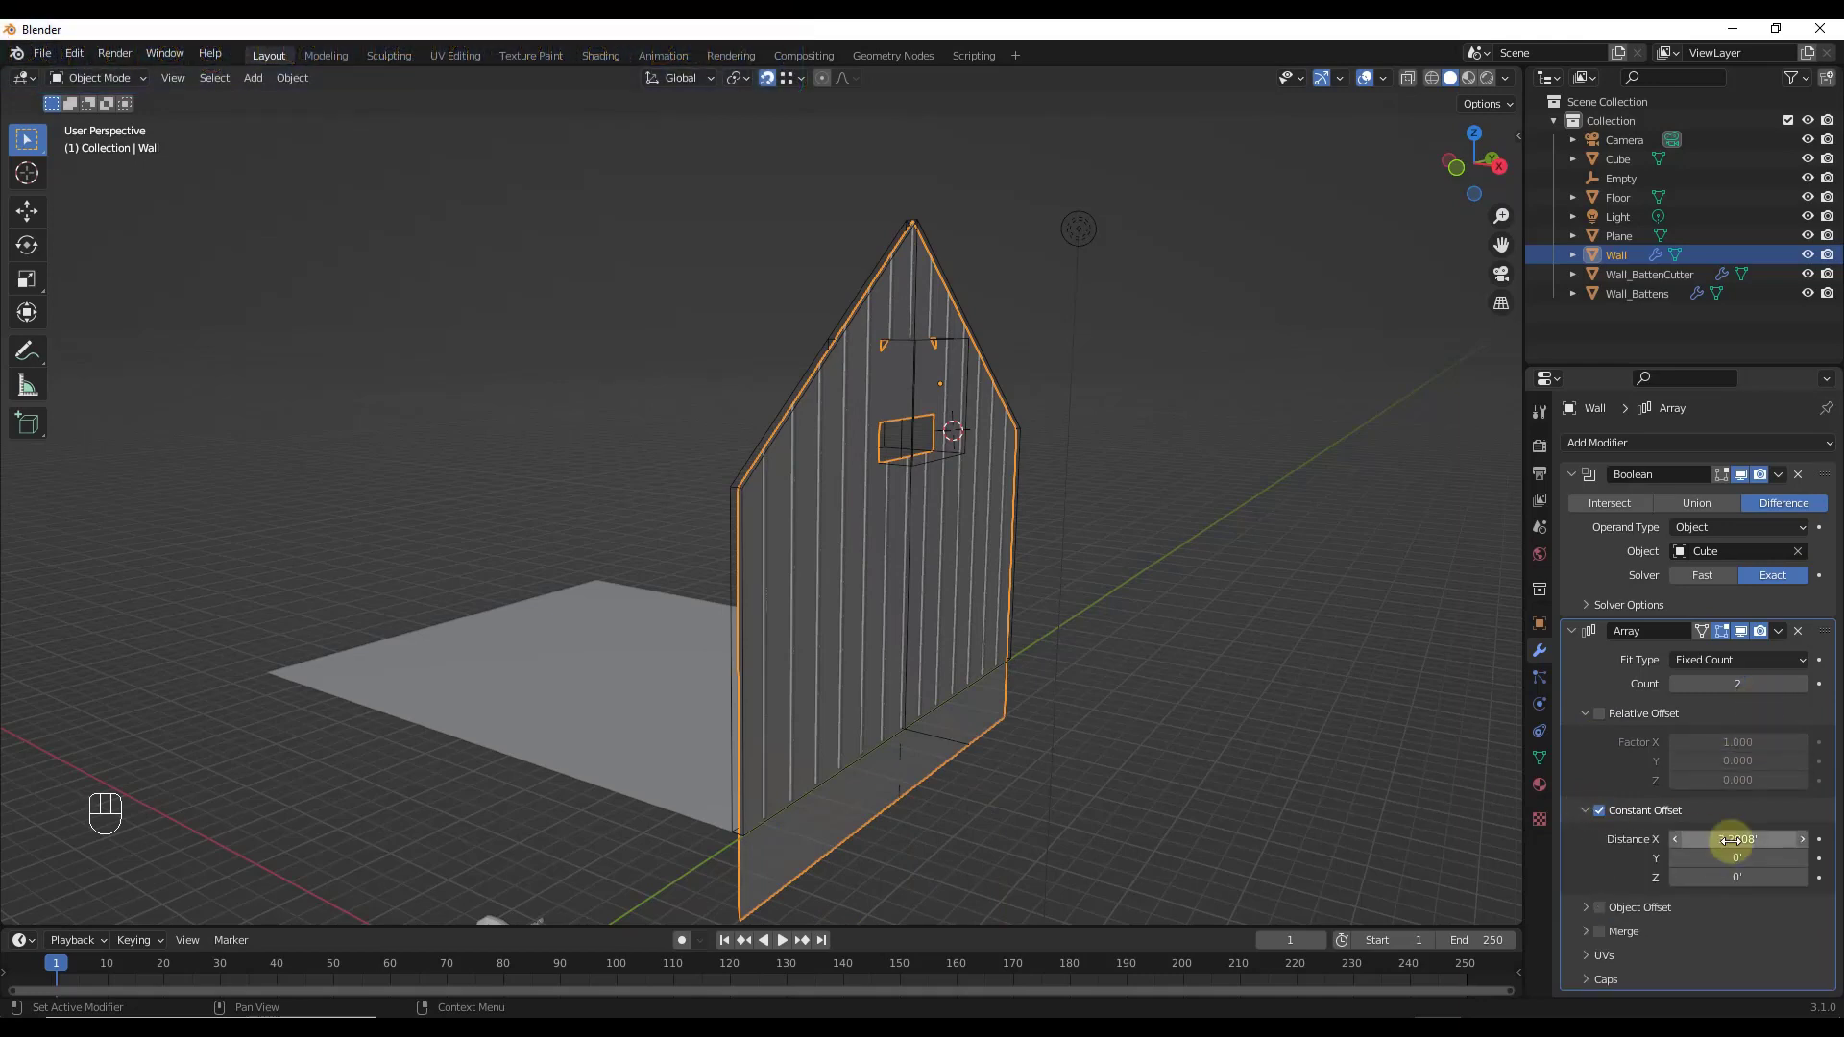
{"action": "type", "text": "0"}
{"action": "key", "text": "Return"}
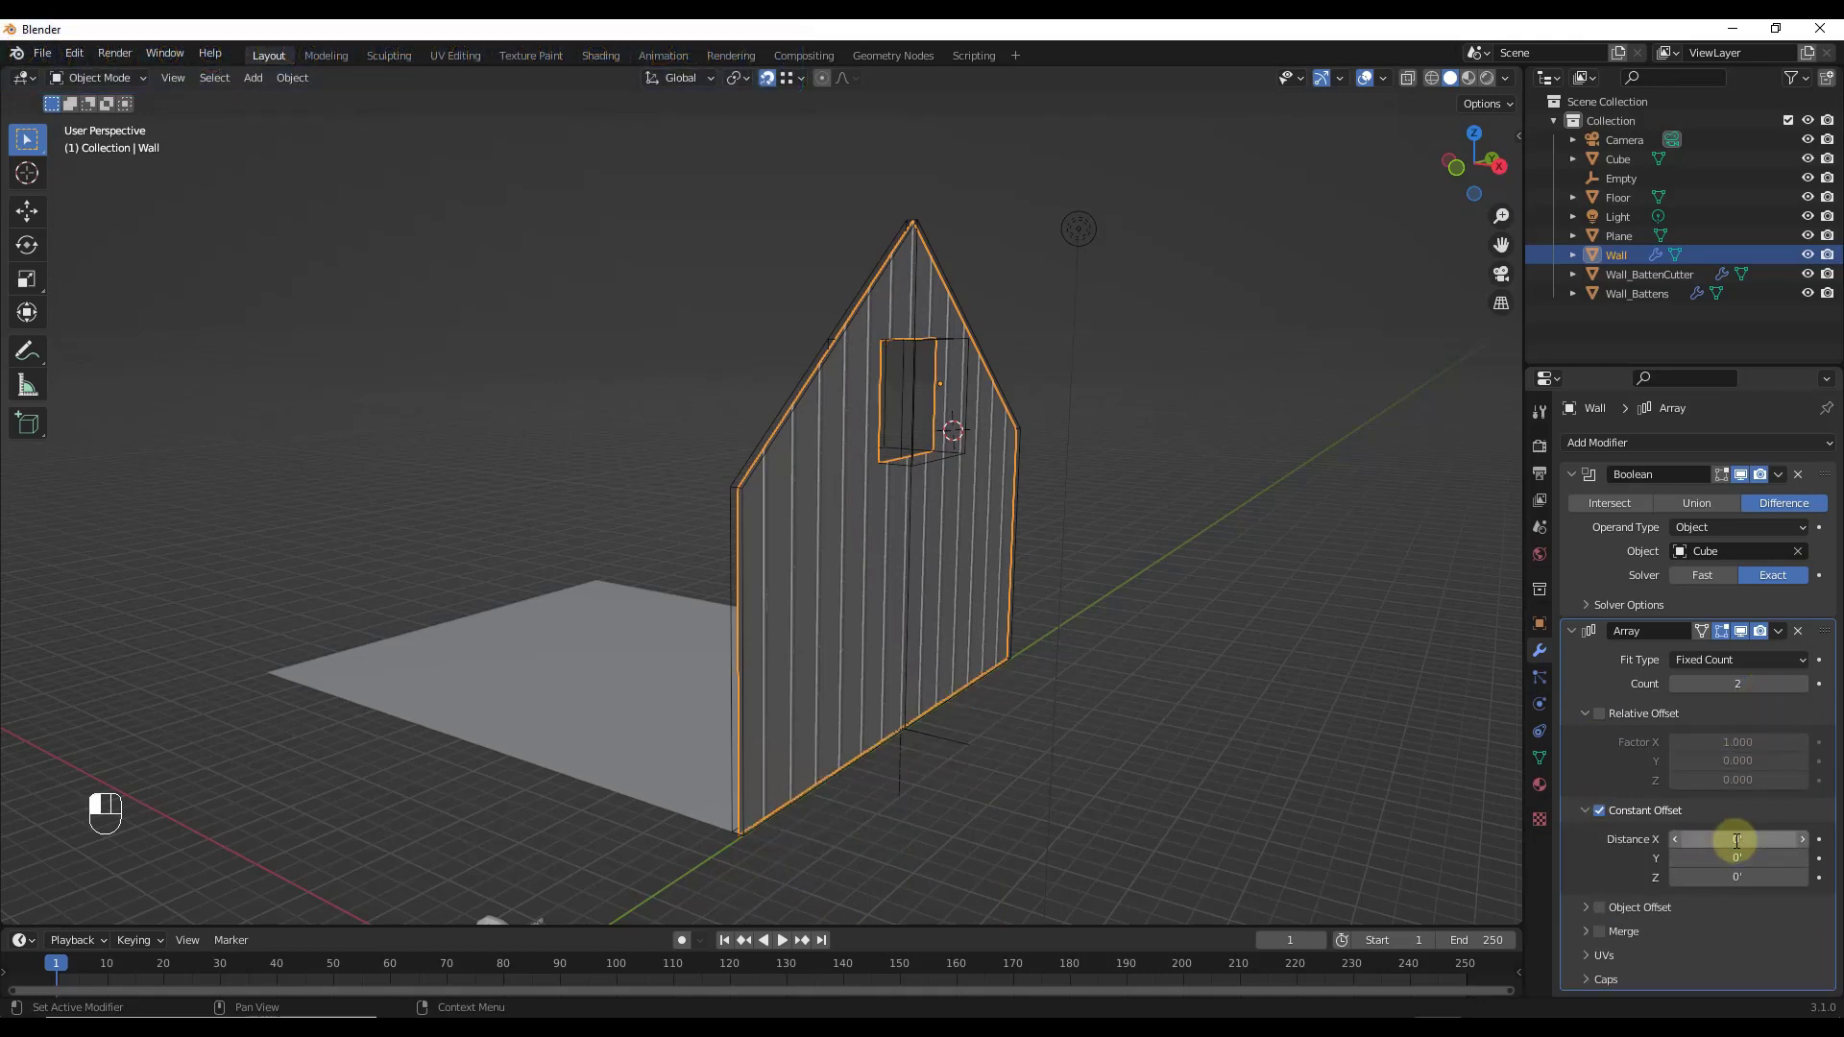
Step: Apply rotation and scale to all objects in the scene, and clear the selection
{"action": "scroll", "coordinate": [782, 319], "scroll_direction": "down", "scroll_amount": 5}
{"action": "left_click_drag", "start_coordinate": [426, 216], "coordinate": [1153, 696]}
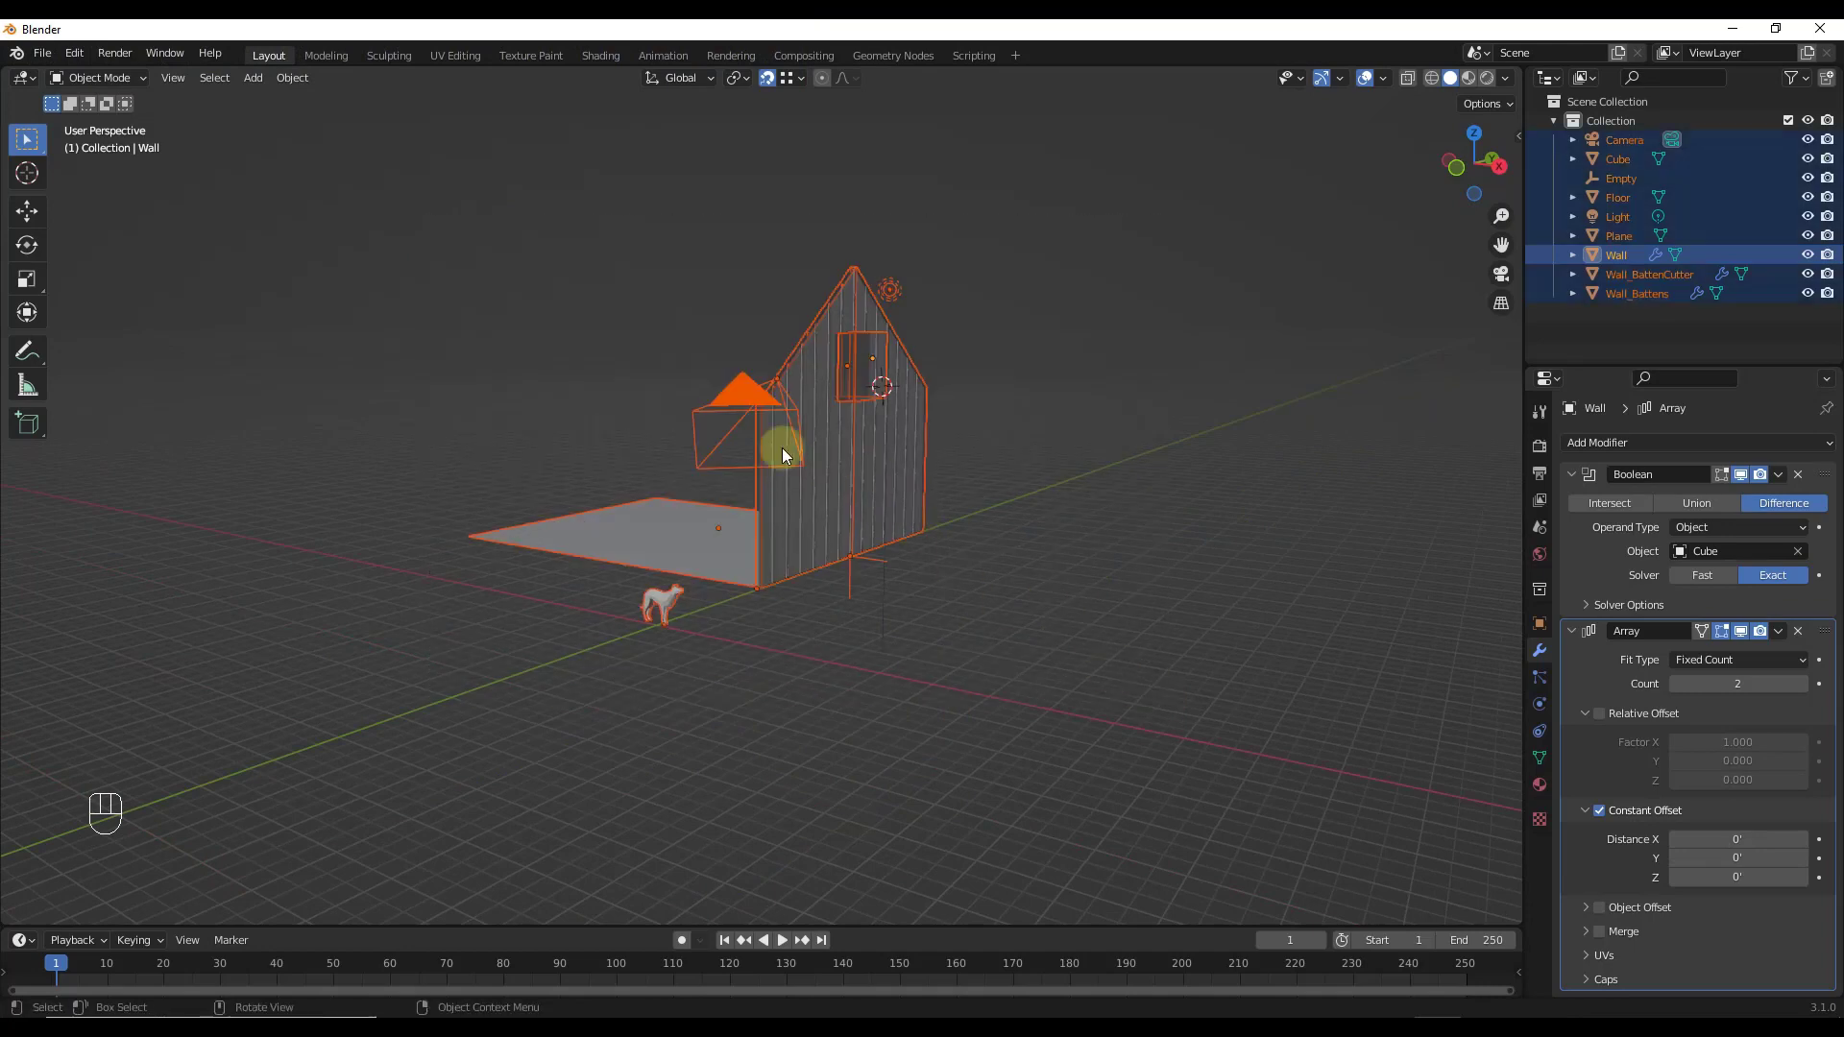
{"action": "left_click", "coordinate": [290, 77]}
{"action": "mouse_move", "coordinate": [340, 176]}
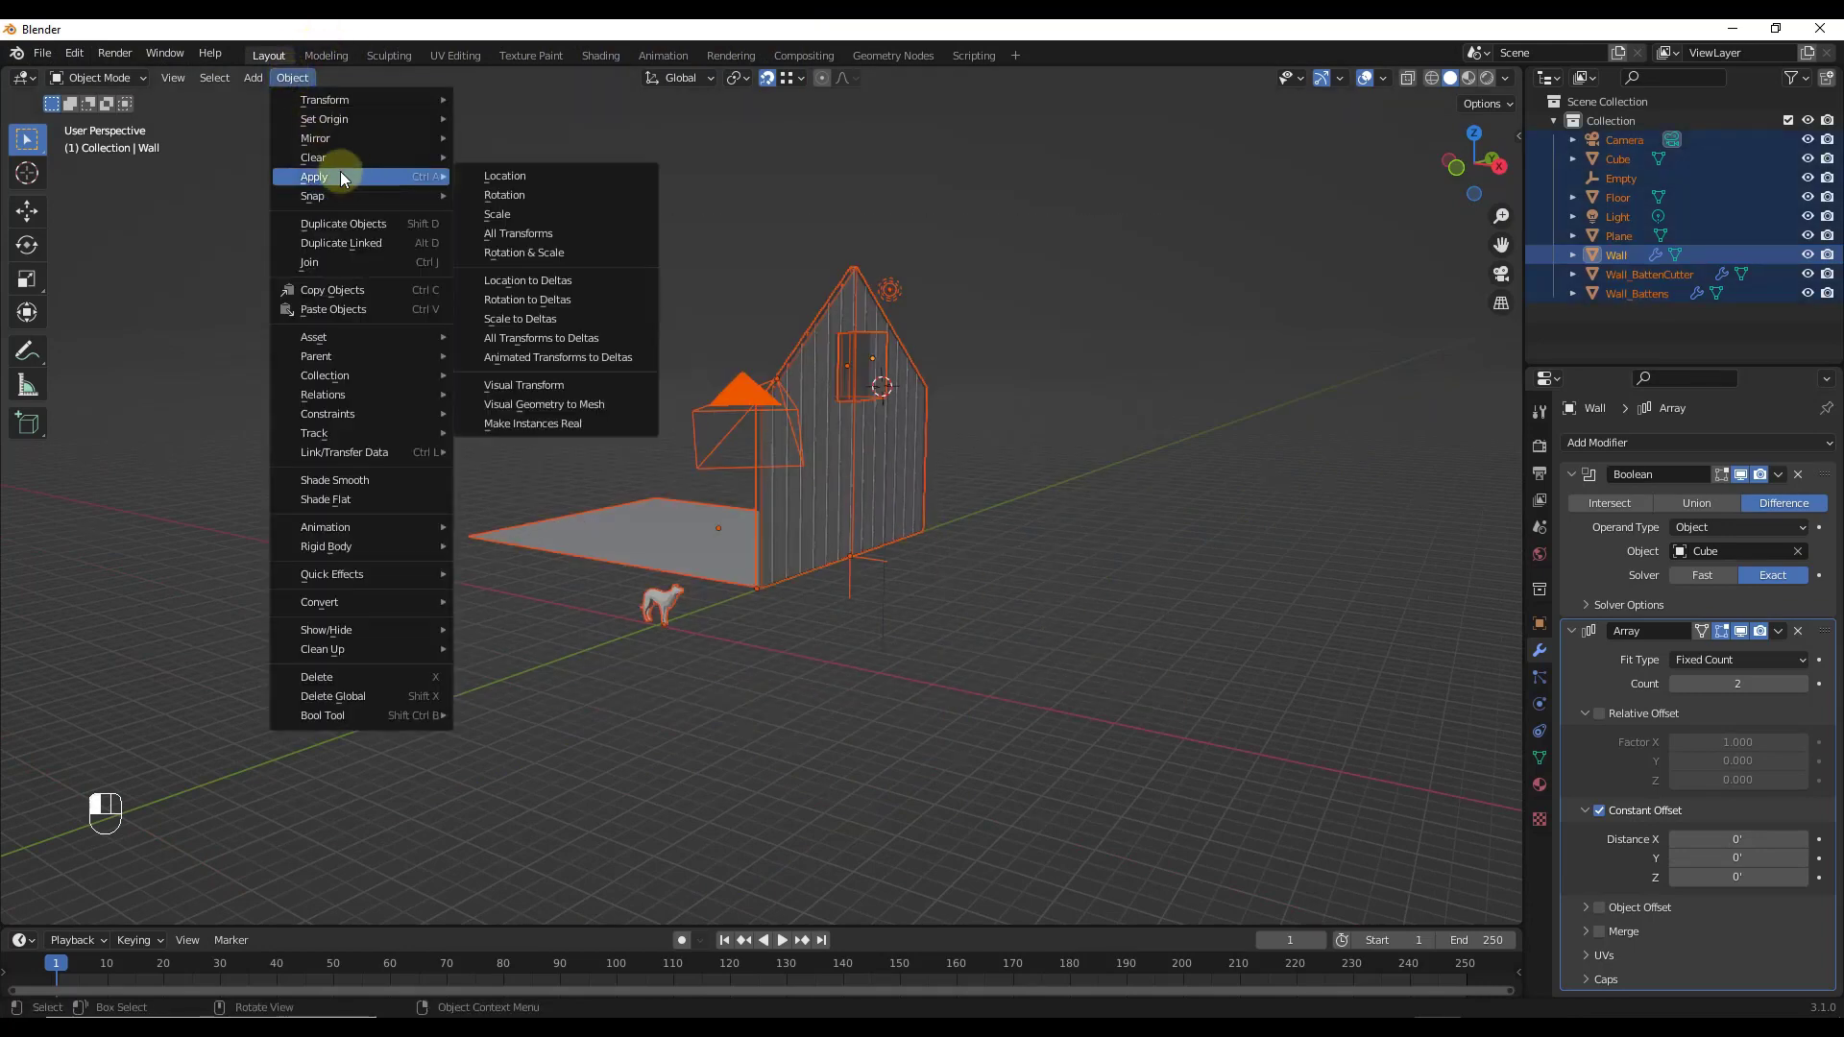
{"action": "left_click", "coordinate": [520, 253]}
{"action": "left_click", "coordinate": [1066, 428]}
{"action": "scroll", "coordinate": [805, 369], "scroll_direction": "up", "scroll_amount": 5}
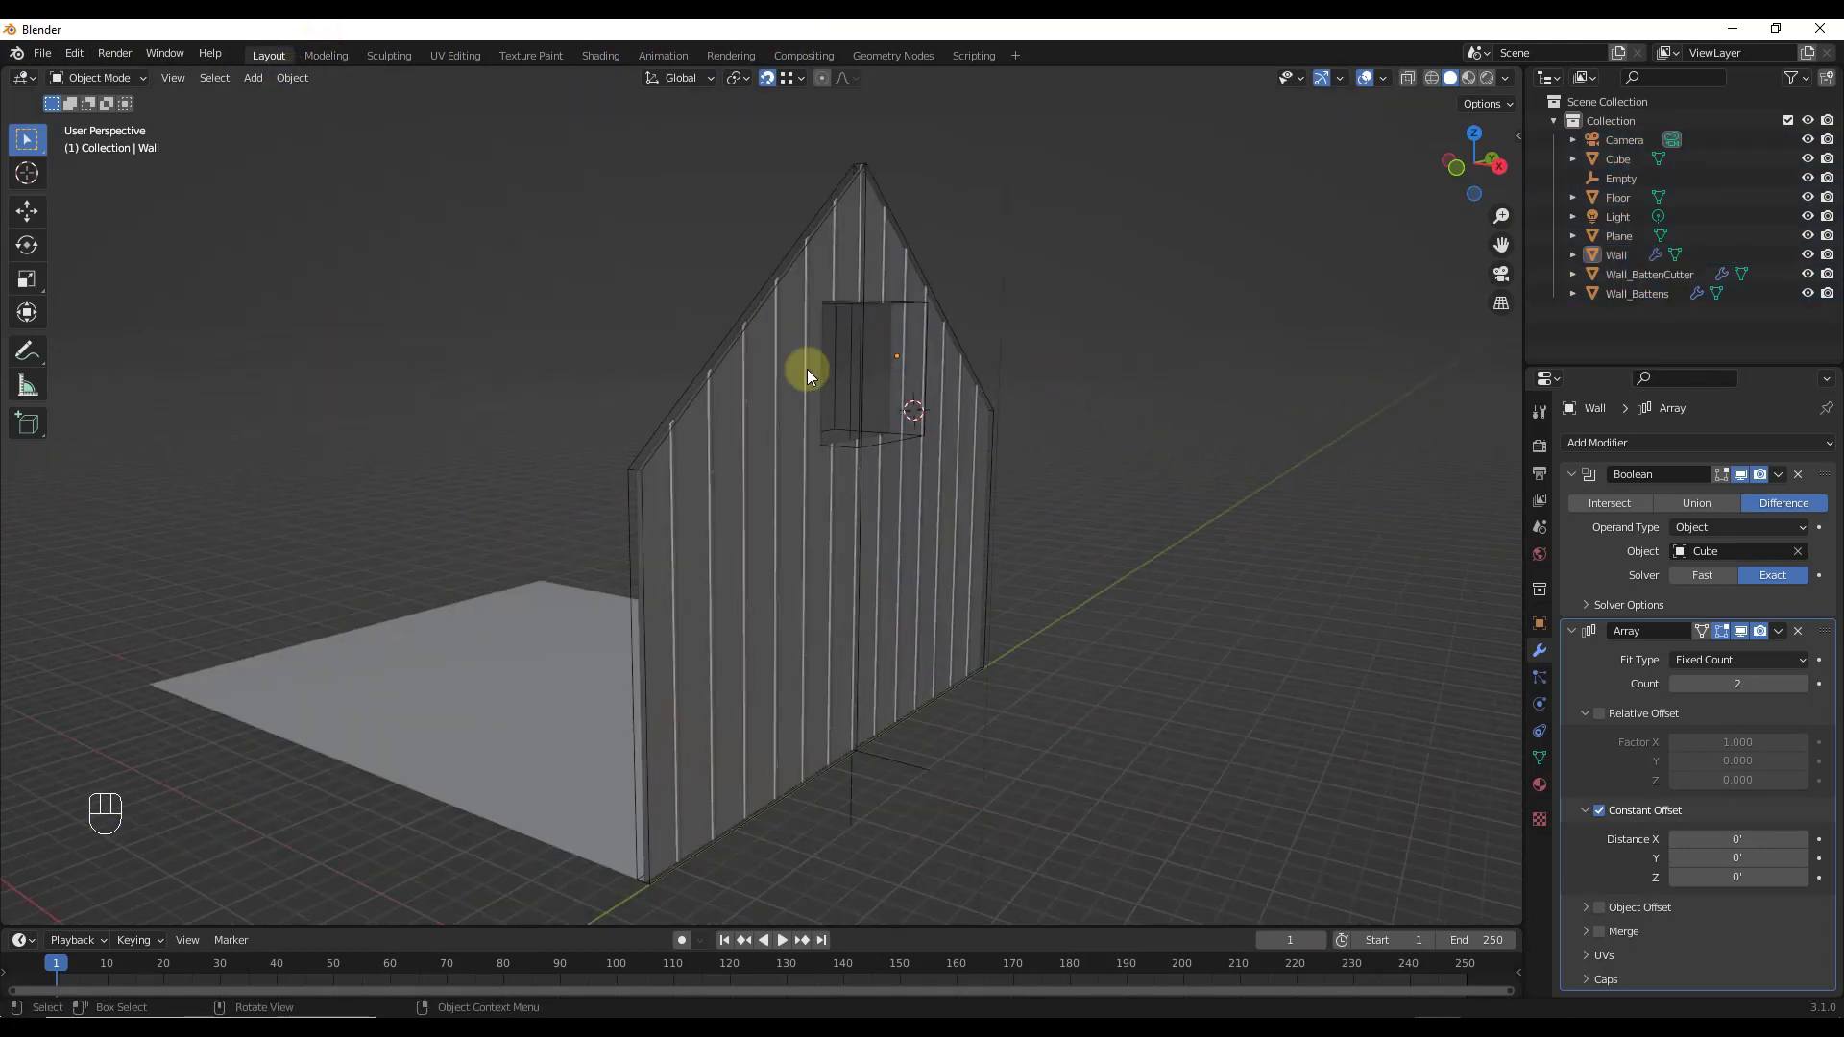
Step: Set the Wall array's constant offset to -30' in X and 0' in Y, placing the second gable at the floor's opposite end
{"action": "left_click", "coordinate": [784, 366]}
{"action": "middle_click_drag", "start_coordinate": [1004, 303], "coordinate": [734, 357]}
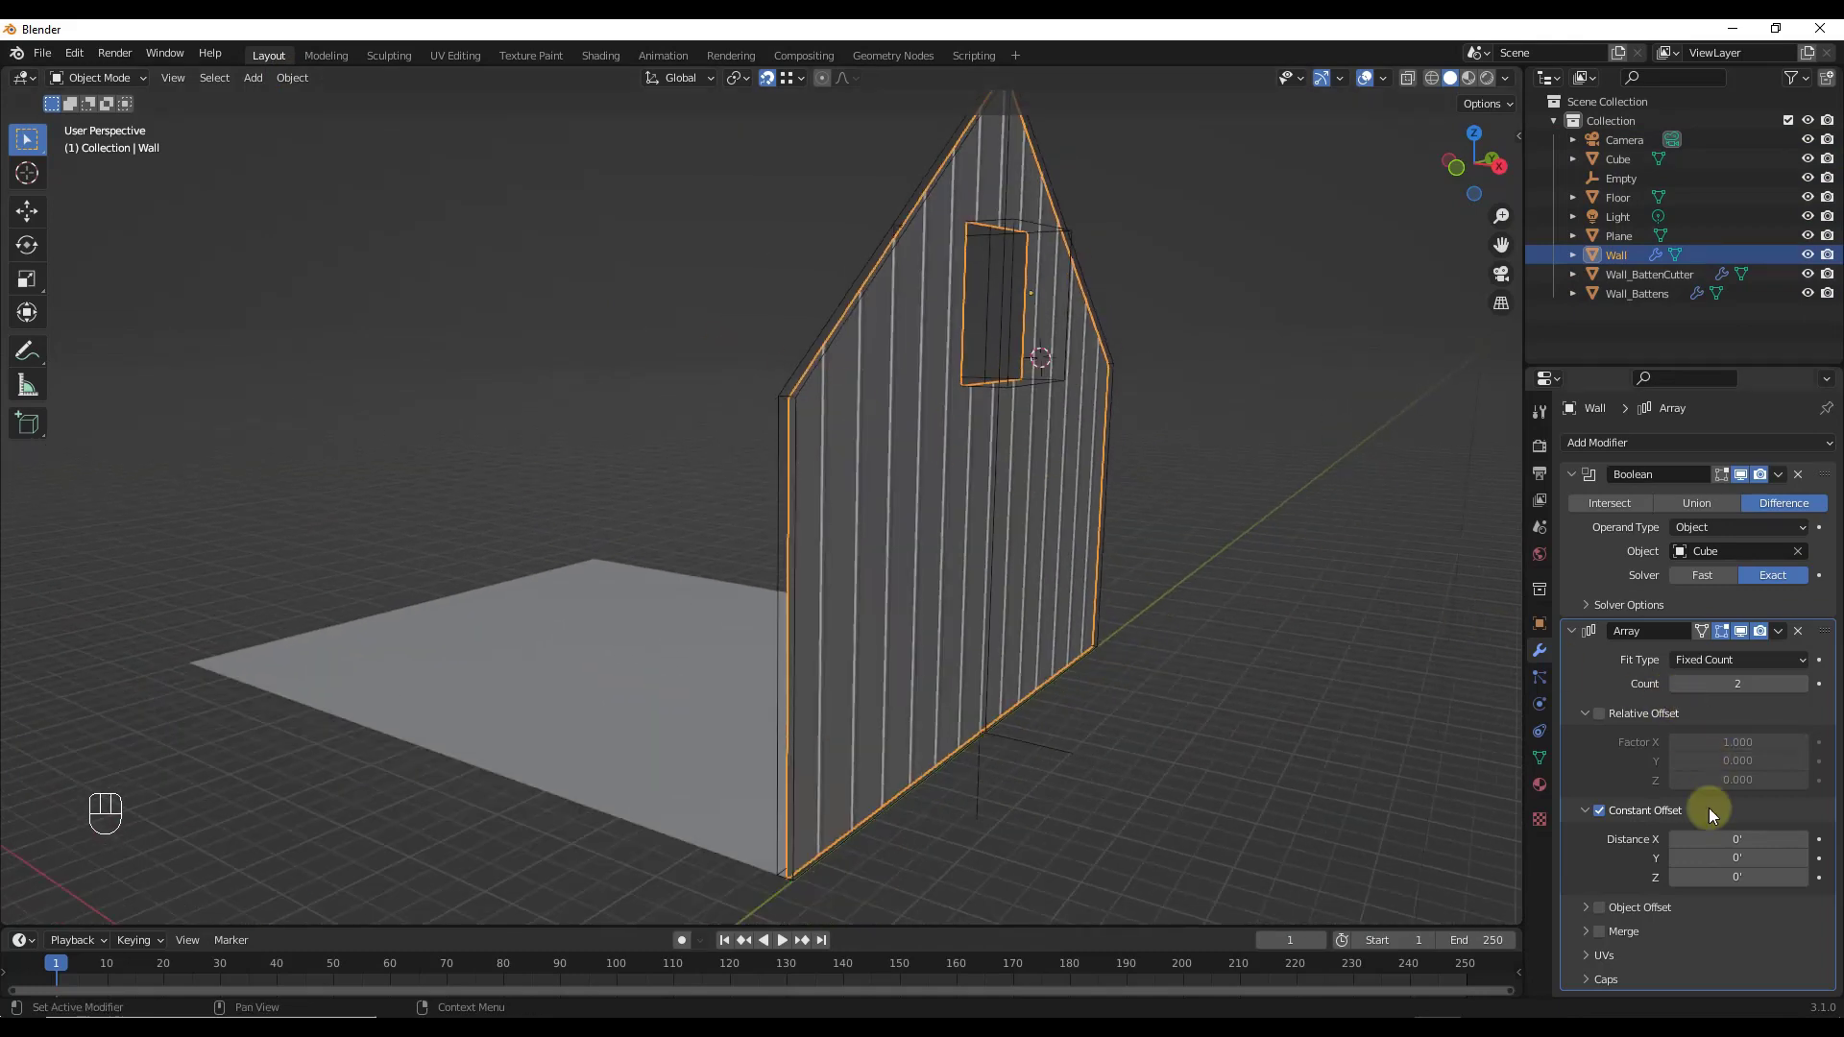
{"action": "left_click_drag", "start_coordinate": [1737, 857], "coordinate": [1764, 857]}
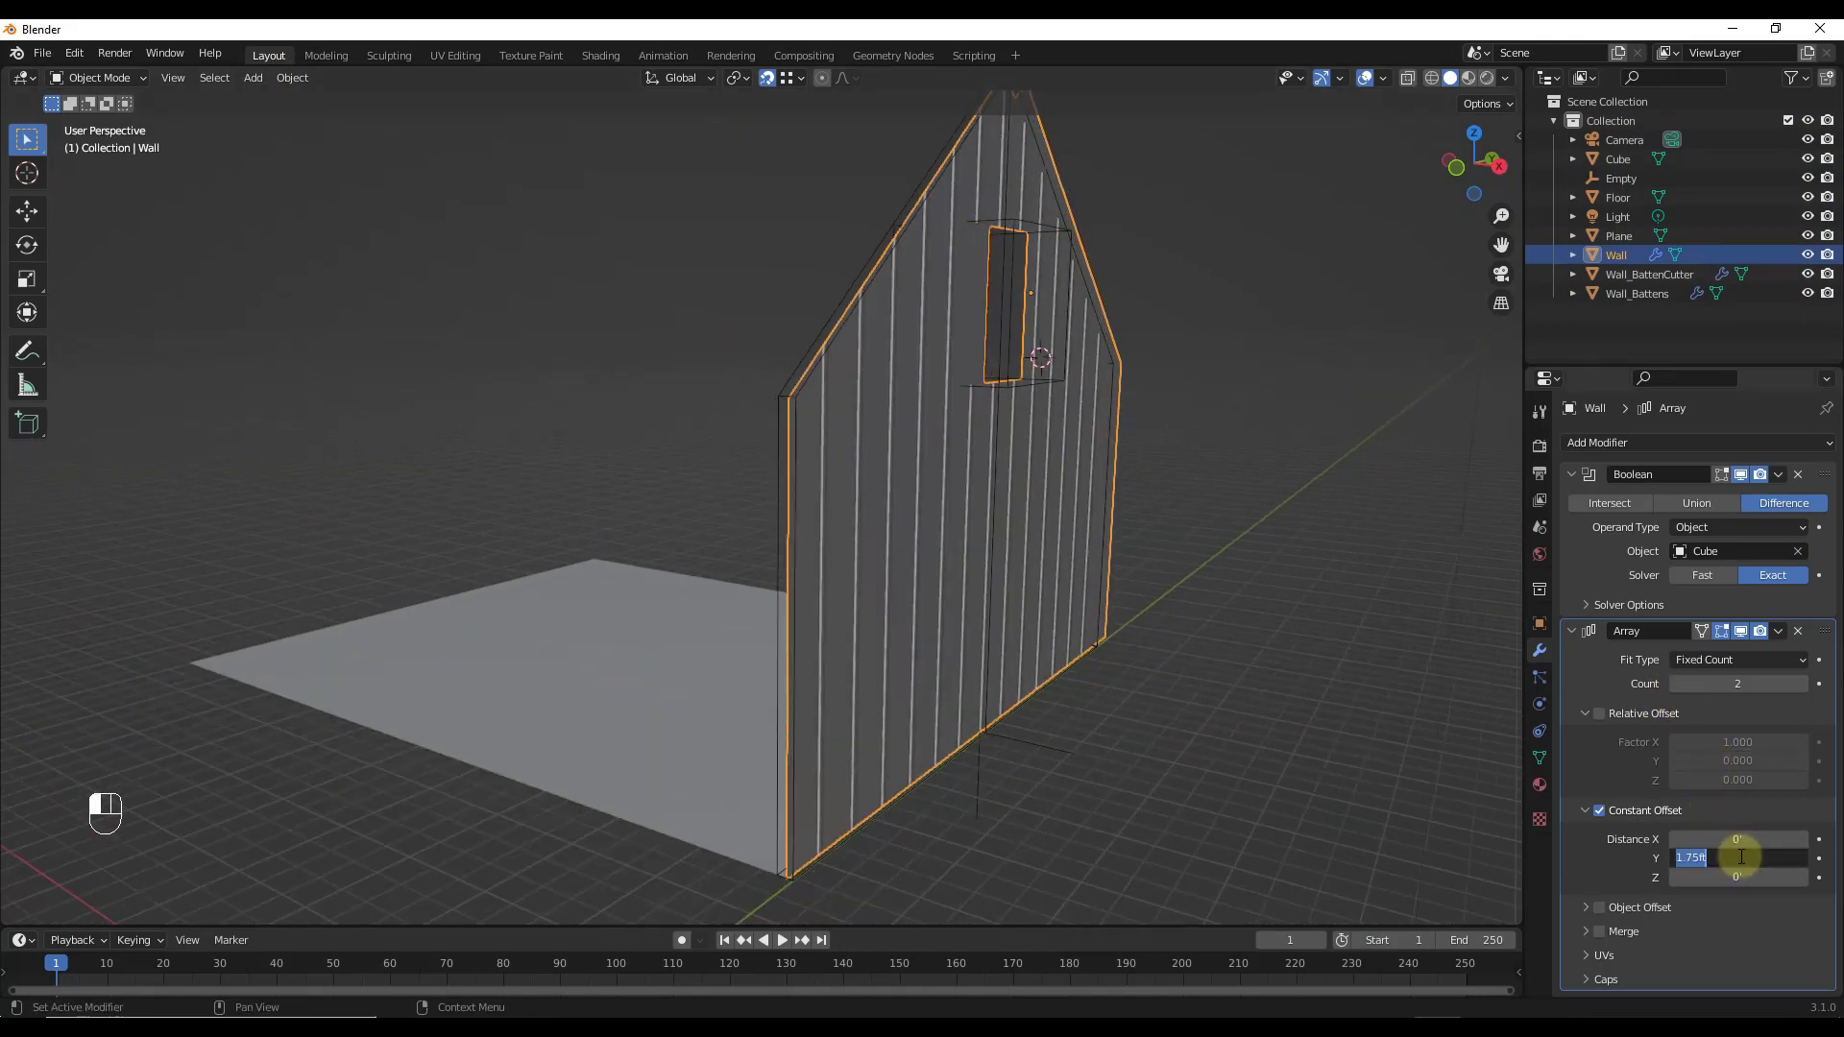
{"action": "key", "text": "Return"}
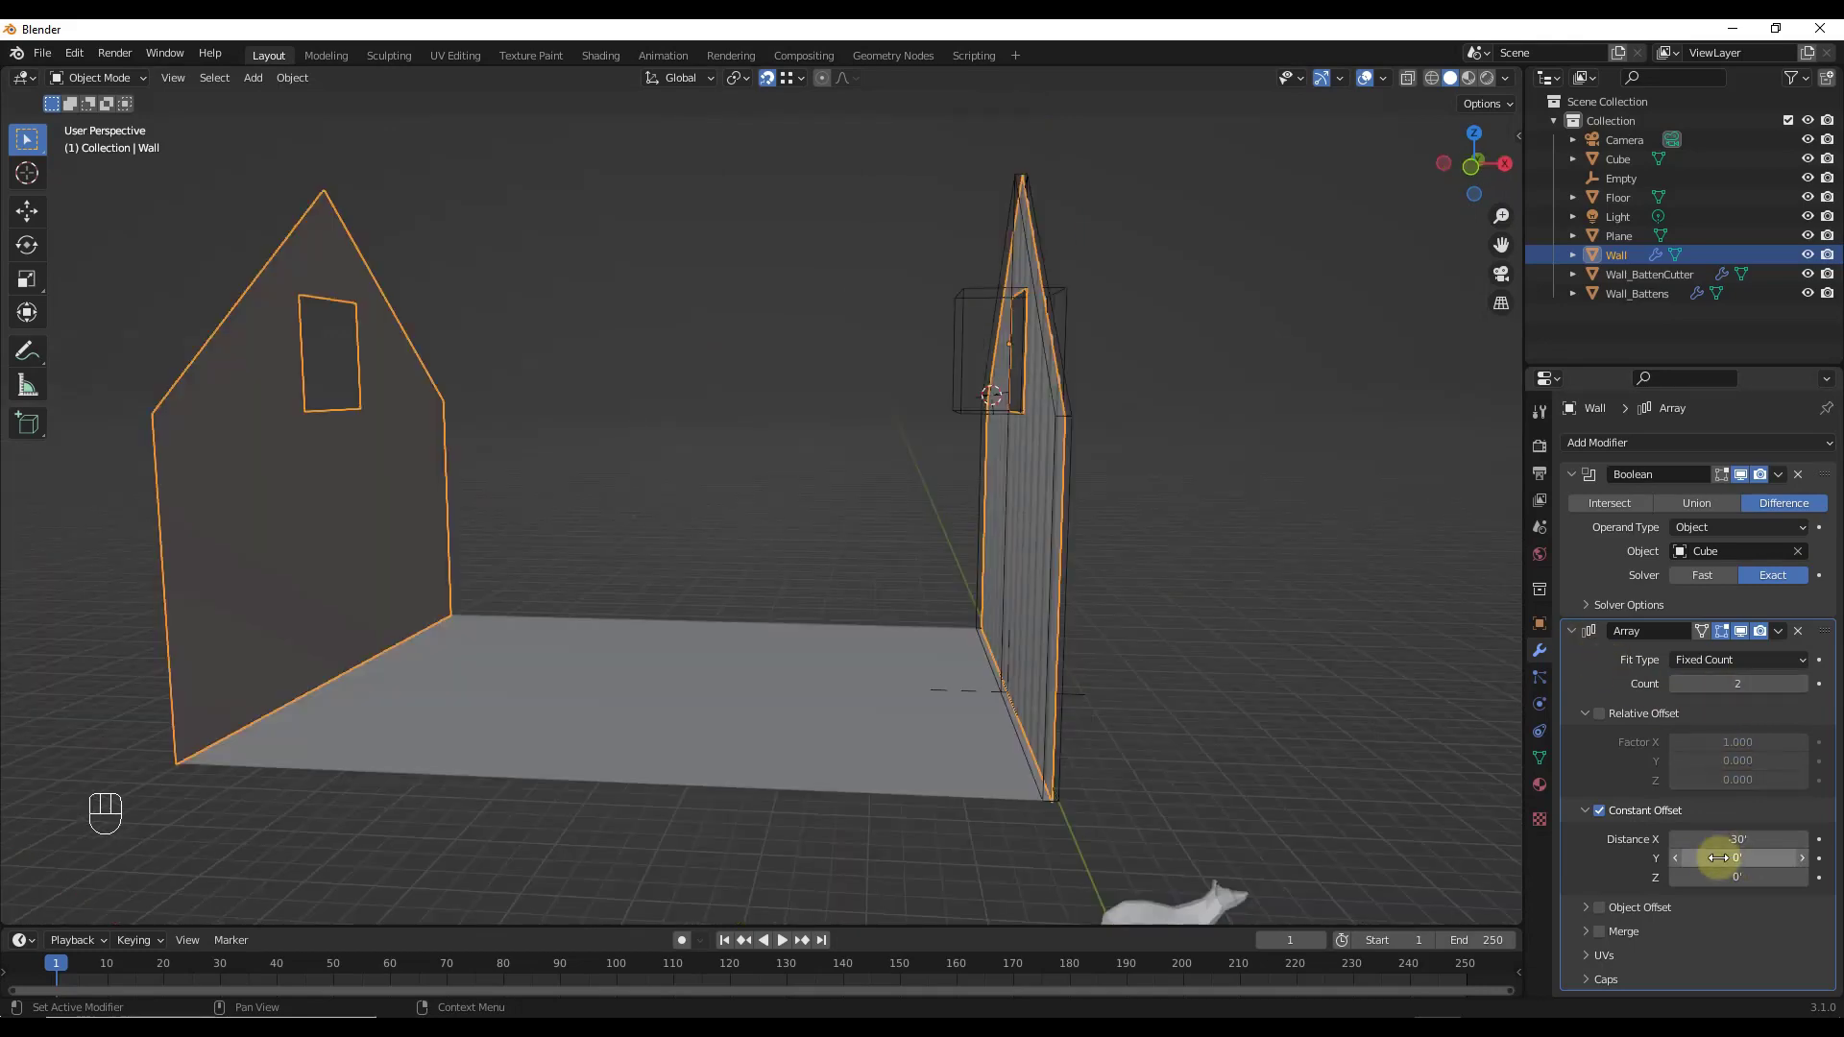
{"action": "middle_click_drag", "start_coordinate": [1131, 501], "coordinate": [1047, 498]}
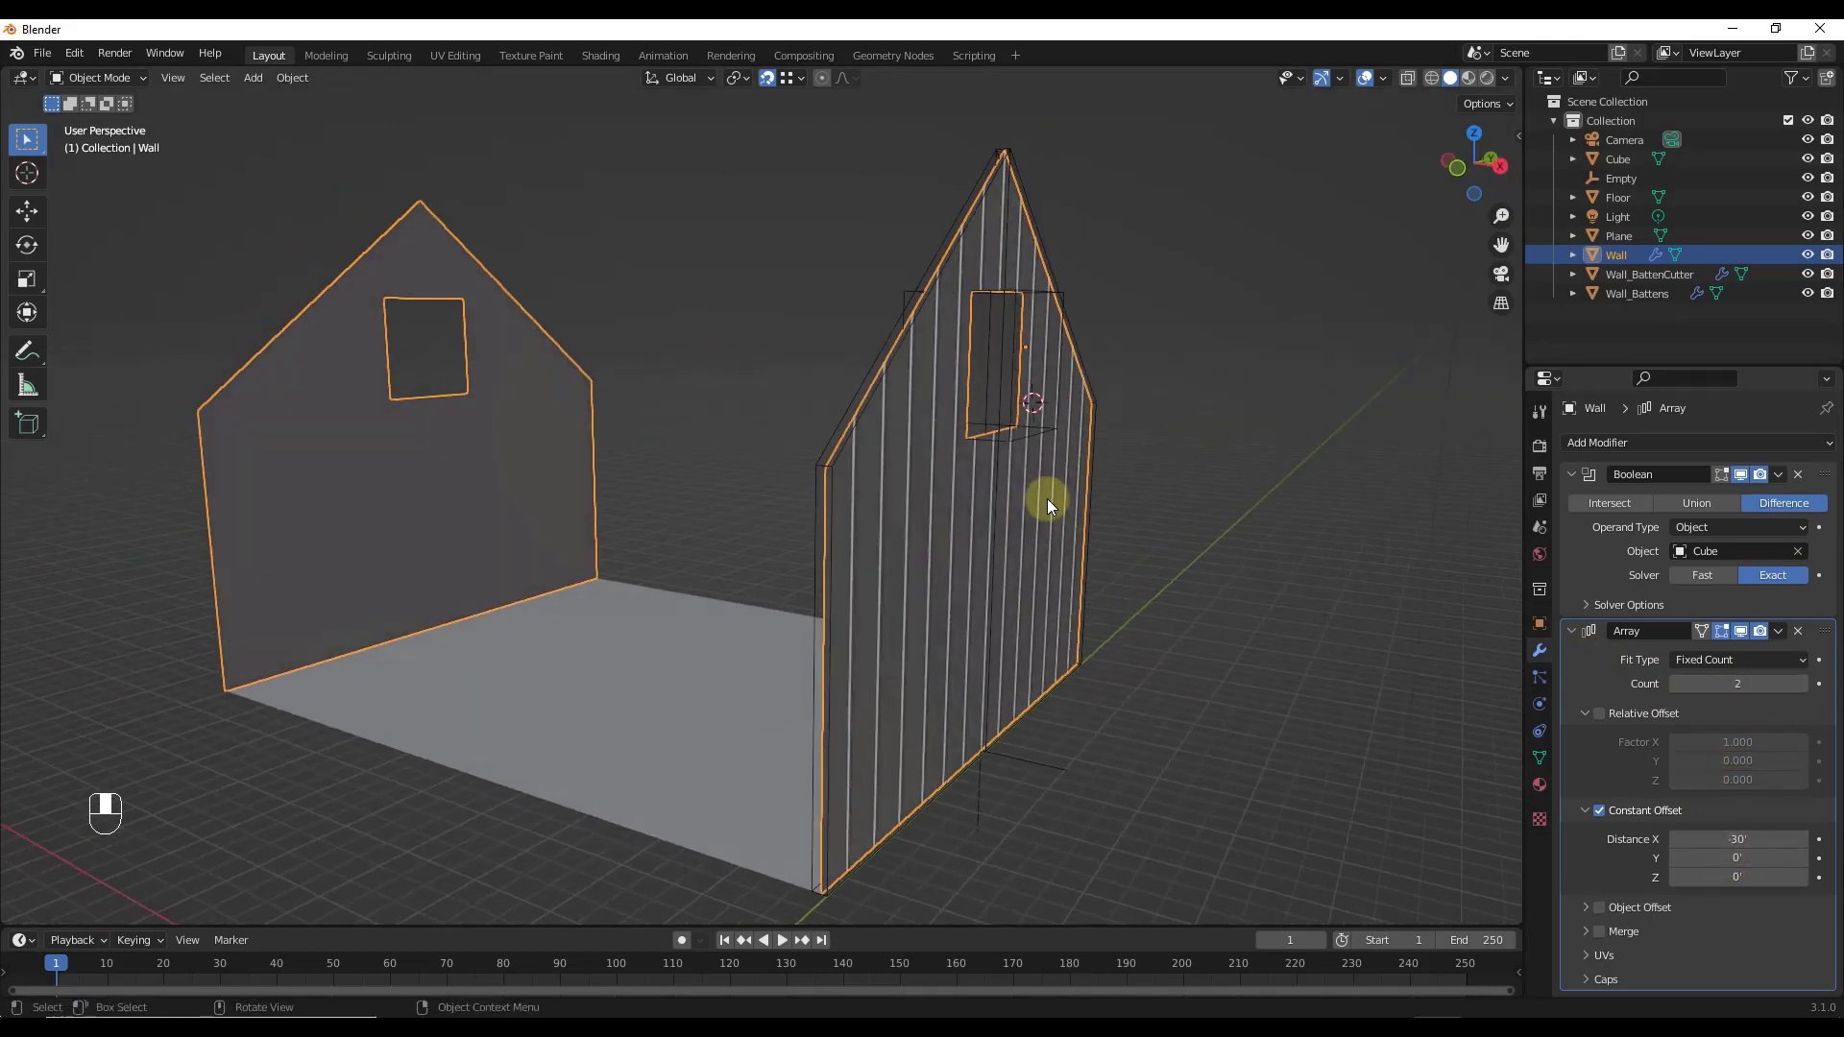
Step: Add a second Array modifier to Wall_Battens below its two Boolean modifiers
{"action": "left_click", "coordinate": [958, 446]}
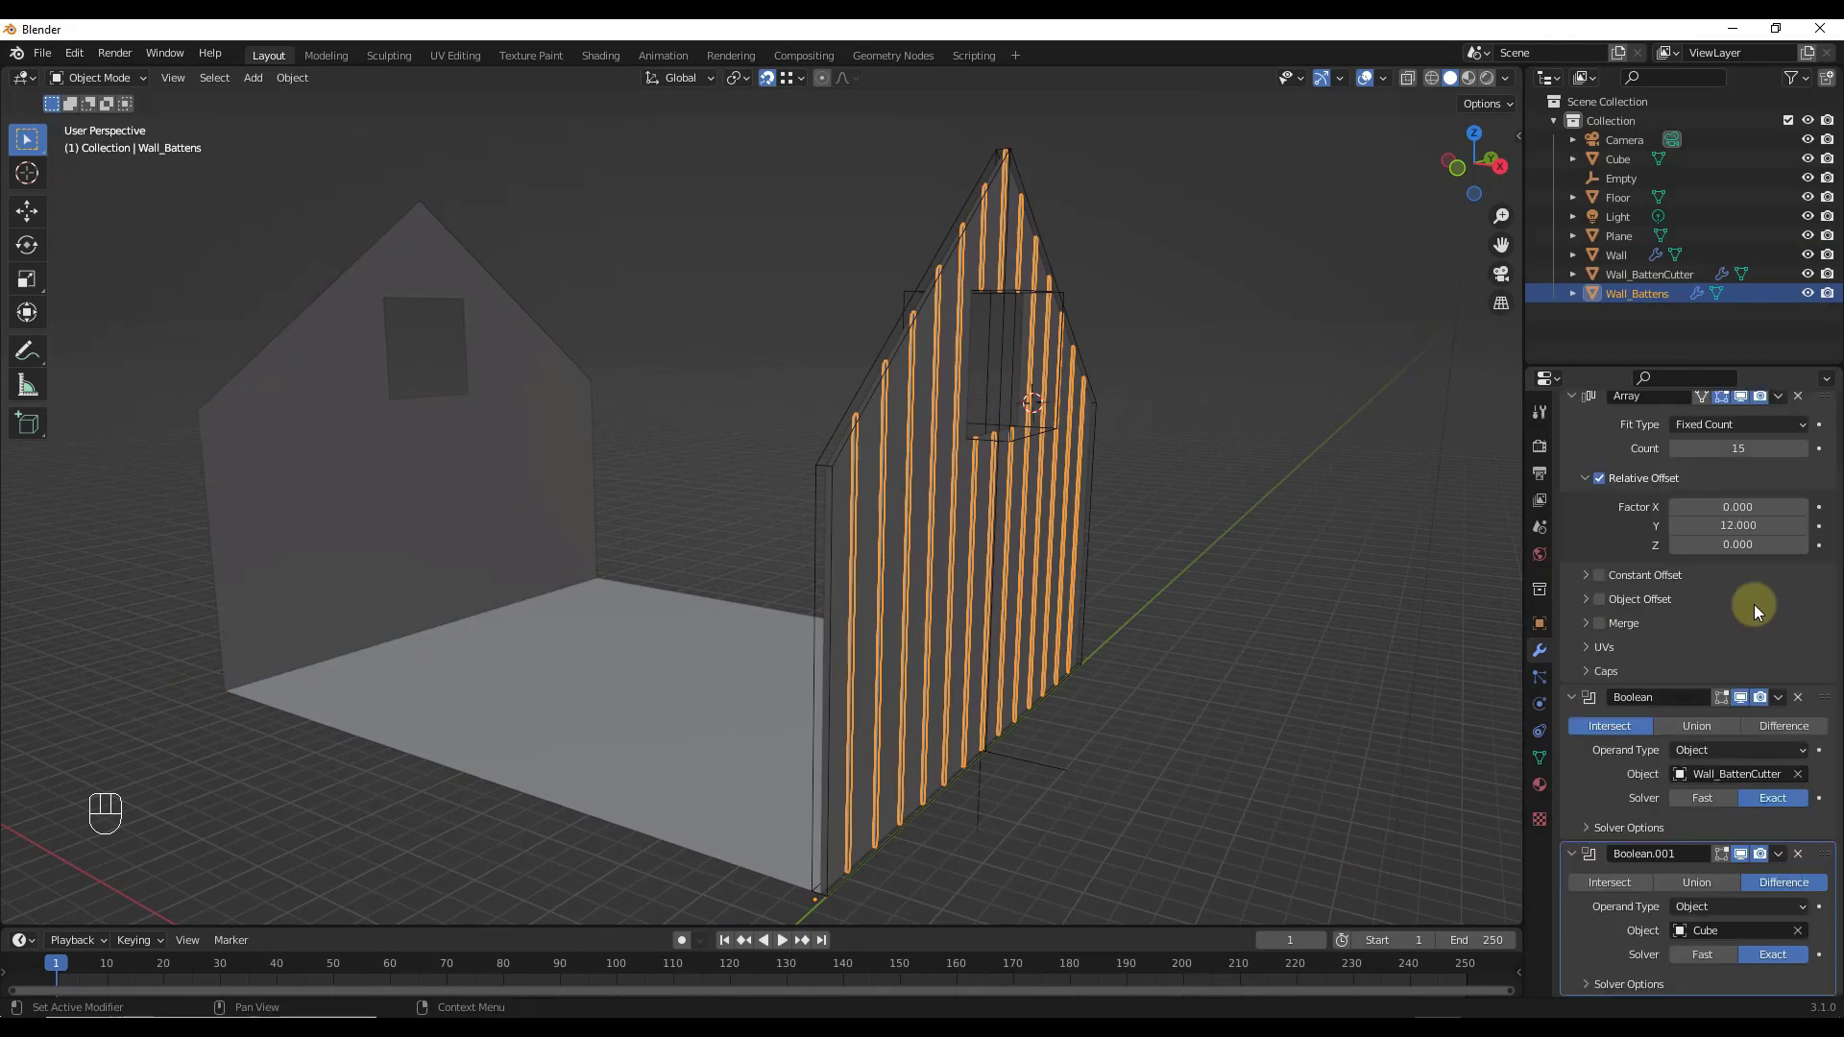
{"action": "left_click", "coordinate": [1702, 442]}
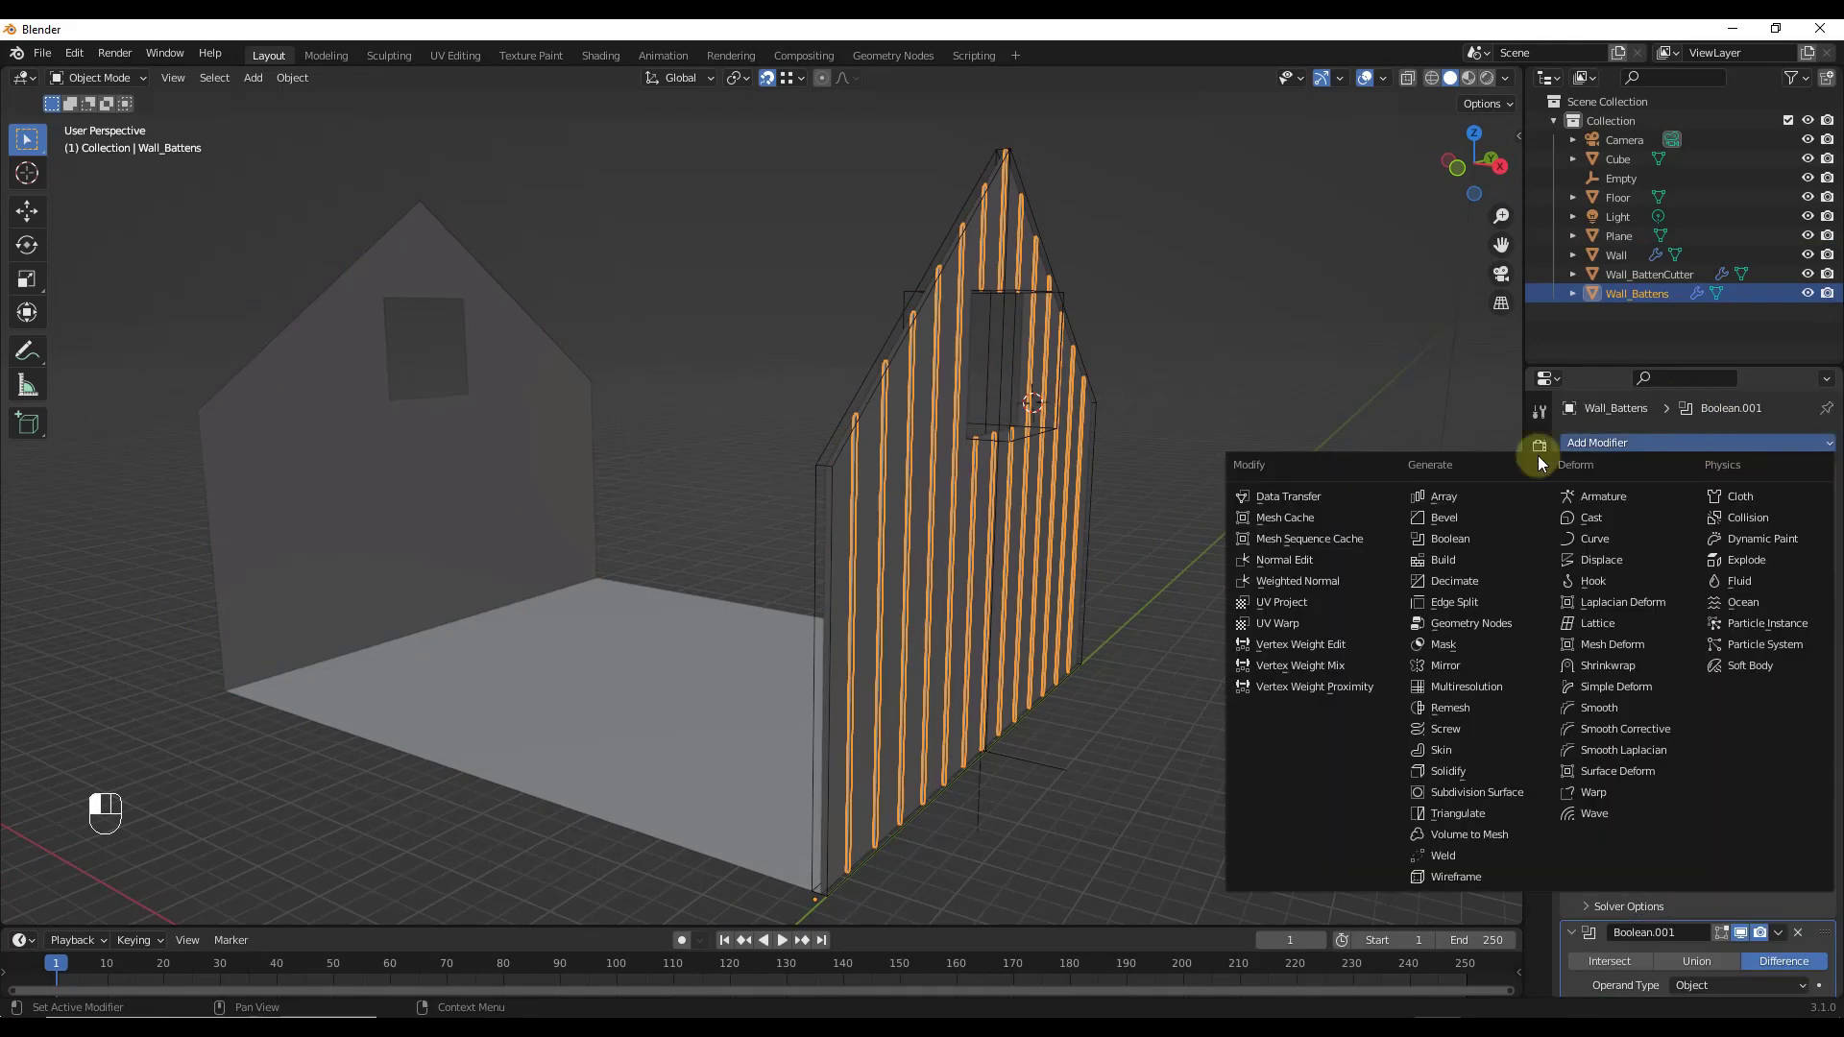
{"action": "left_click", "coordinate": [1454, 490]}
{"action": "scroll", "coordinate": [1767, 706], "scroll_direction": "down", "scroll_amount": 10}
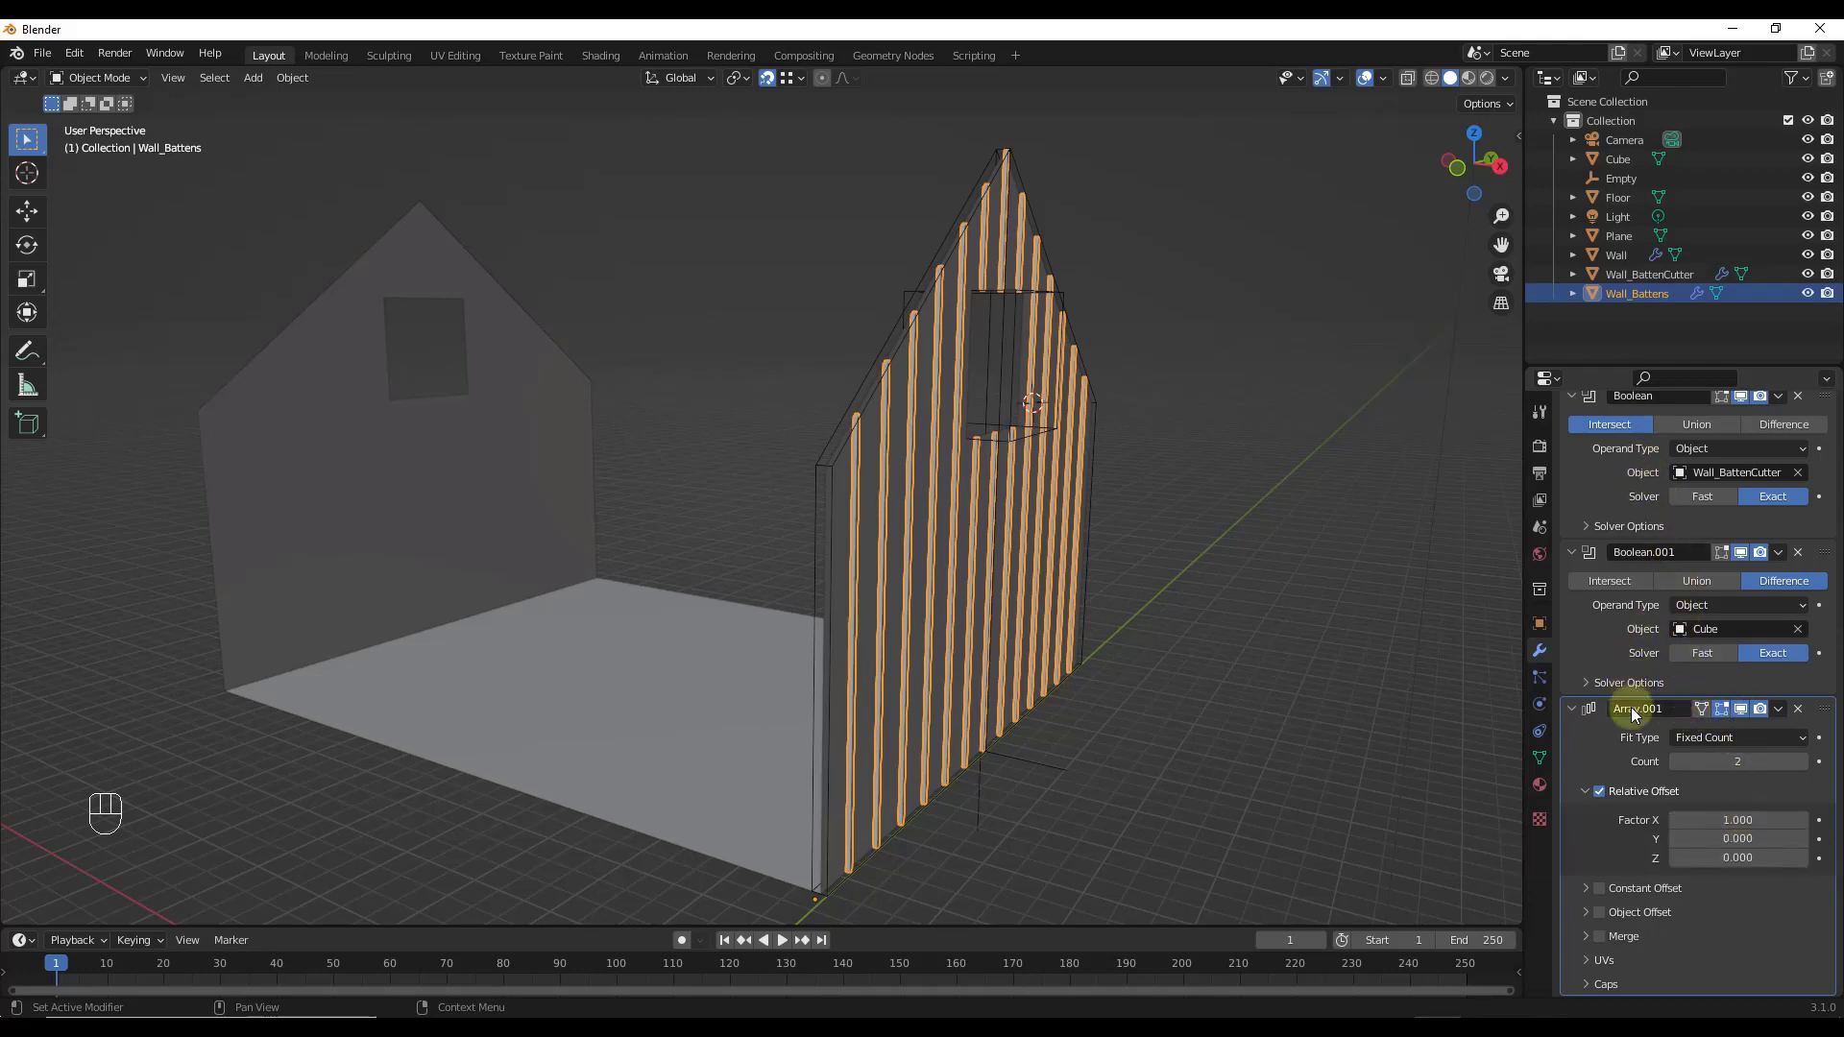
Step: Switch the new battens array from relative to constant offset with an X distance of -30'
{"action": "left_click", "coordinate": [1598, 791]}
{"action": "left_click", "coordinate": [1599, 888]}
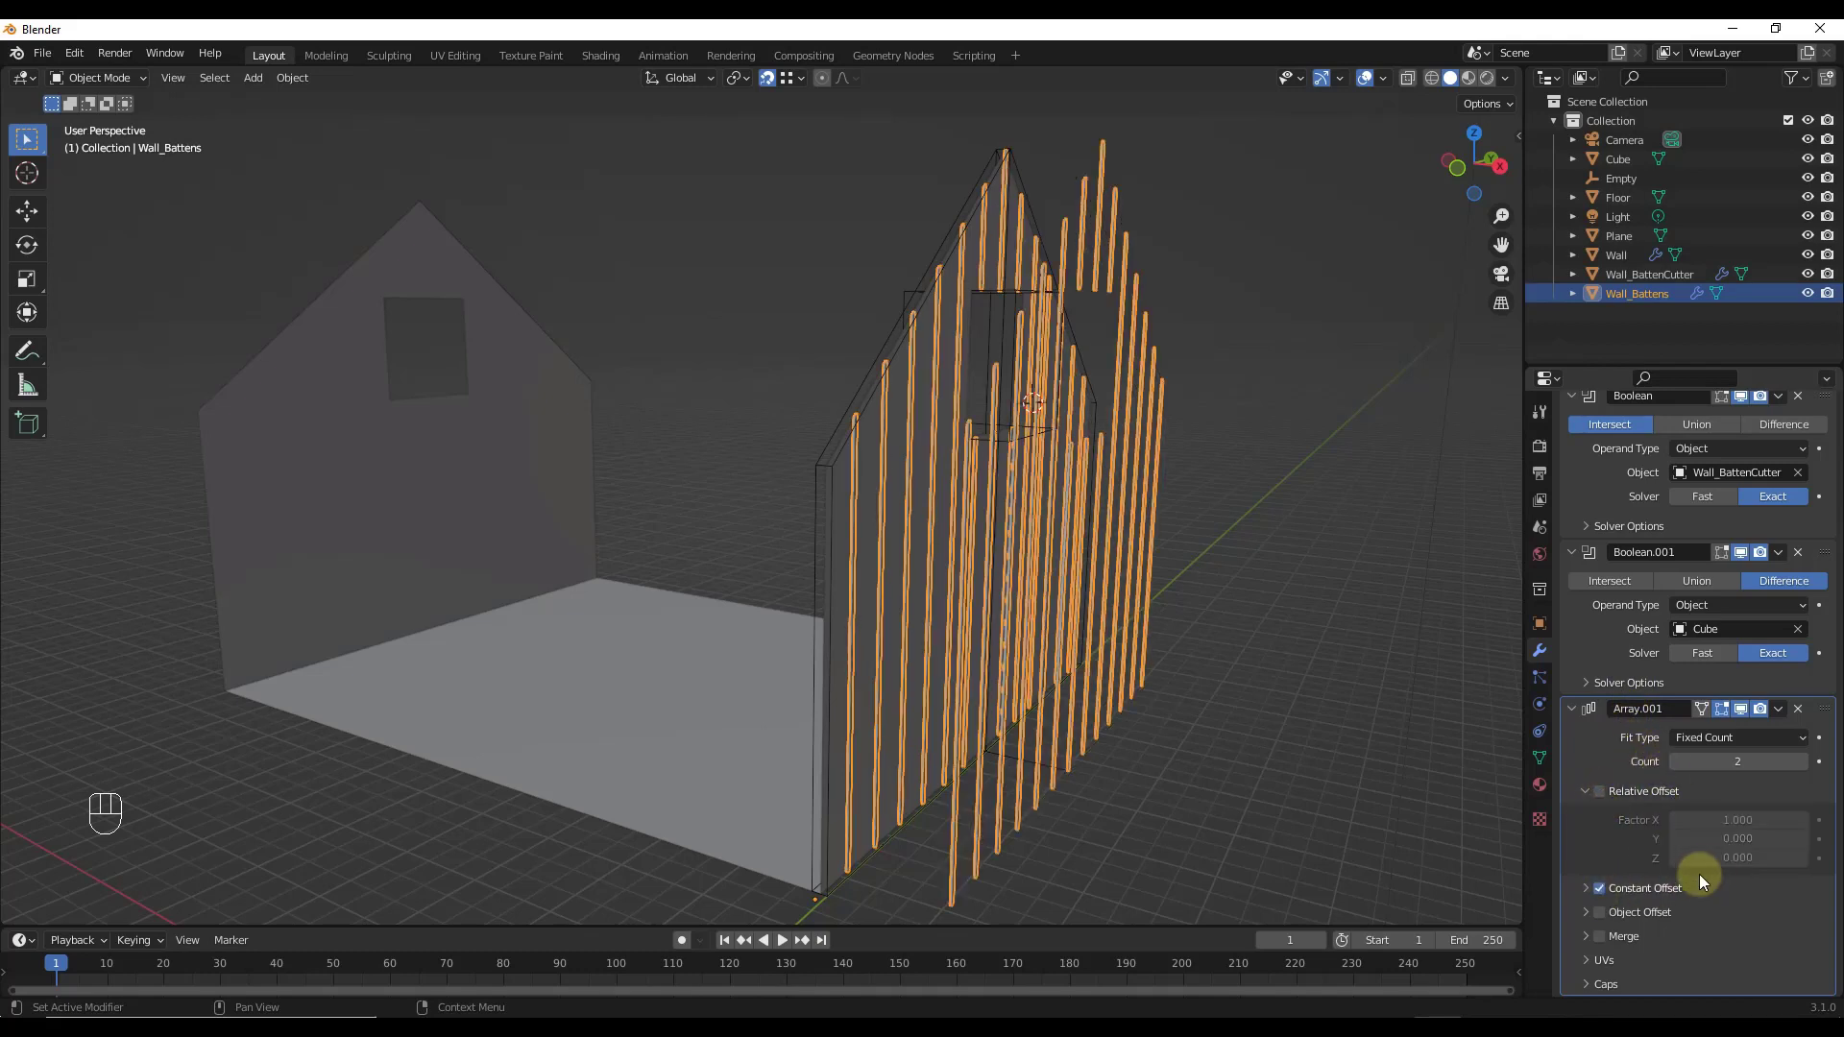
{"action": "left_click", "coordinate": [1585, 888]}
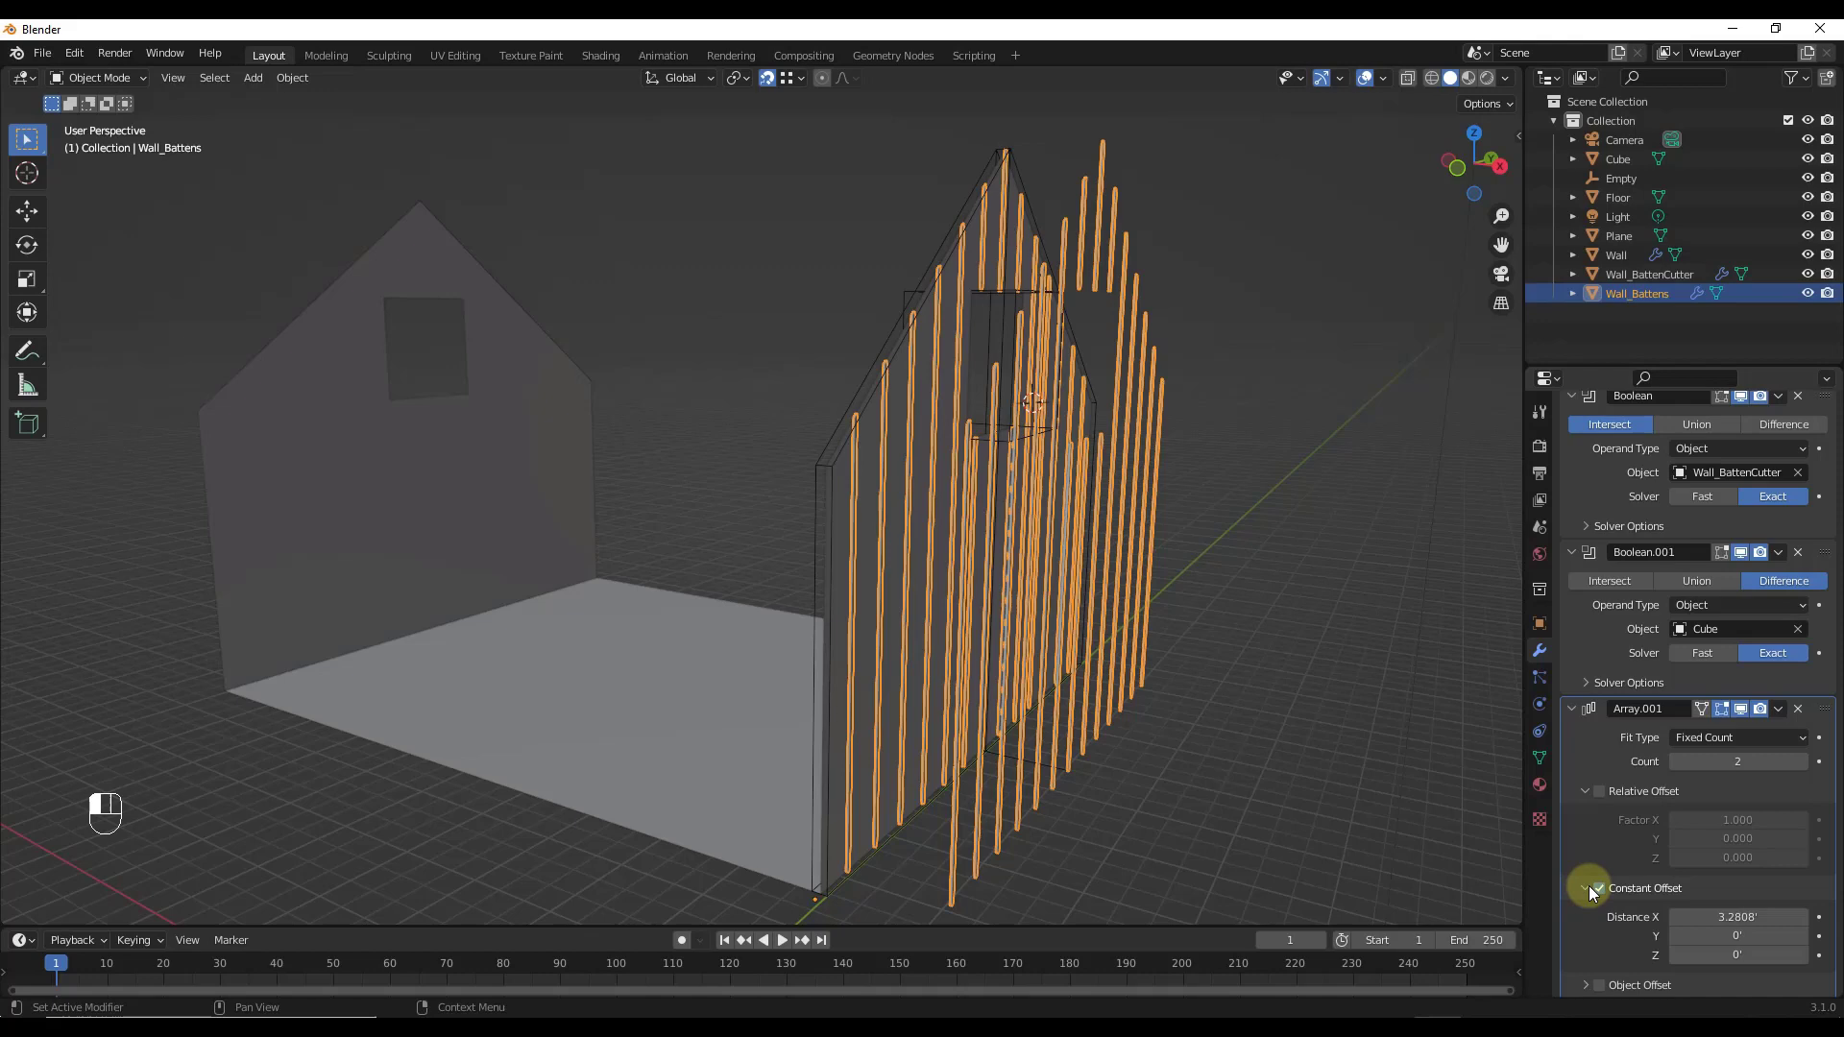
{"action": "left_click", "coordinate": [1734, 919]}
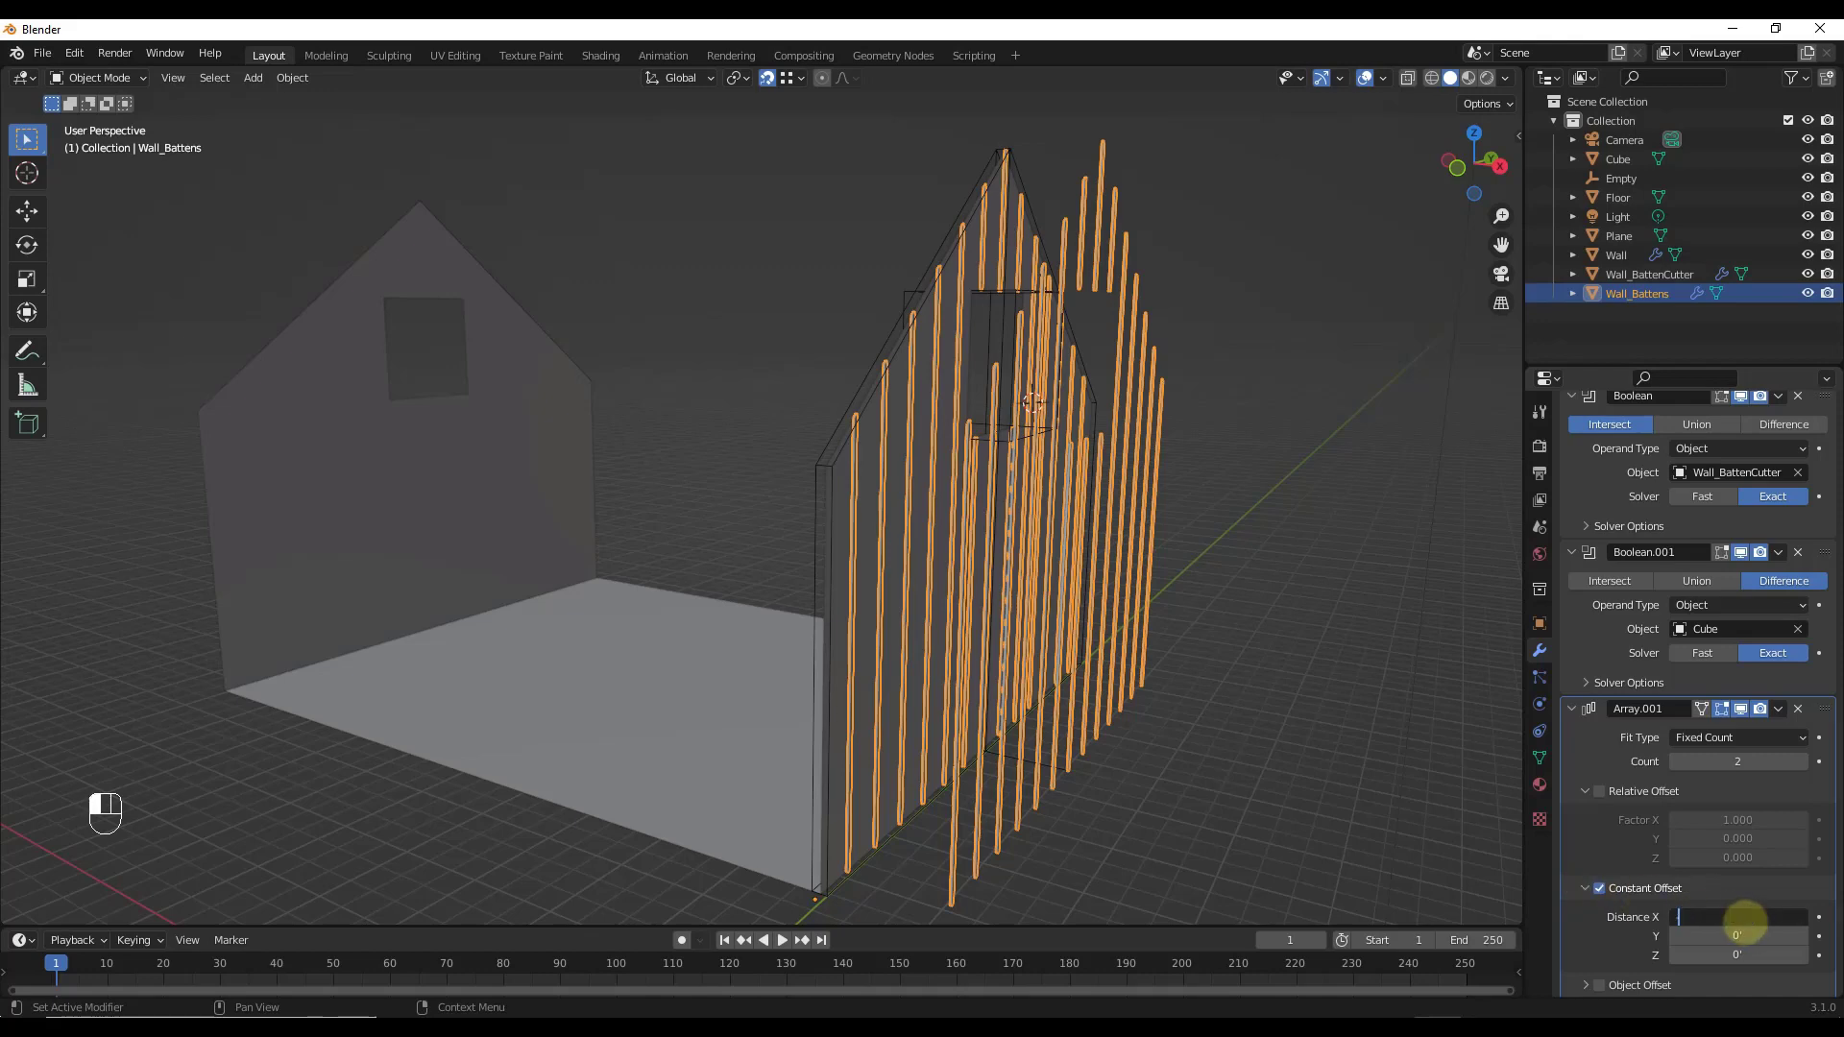
{"action": "type", "text": "-30"}
{"action": "key", "text": "Return"}
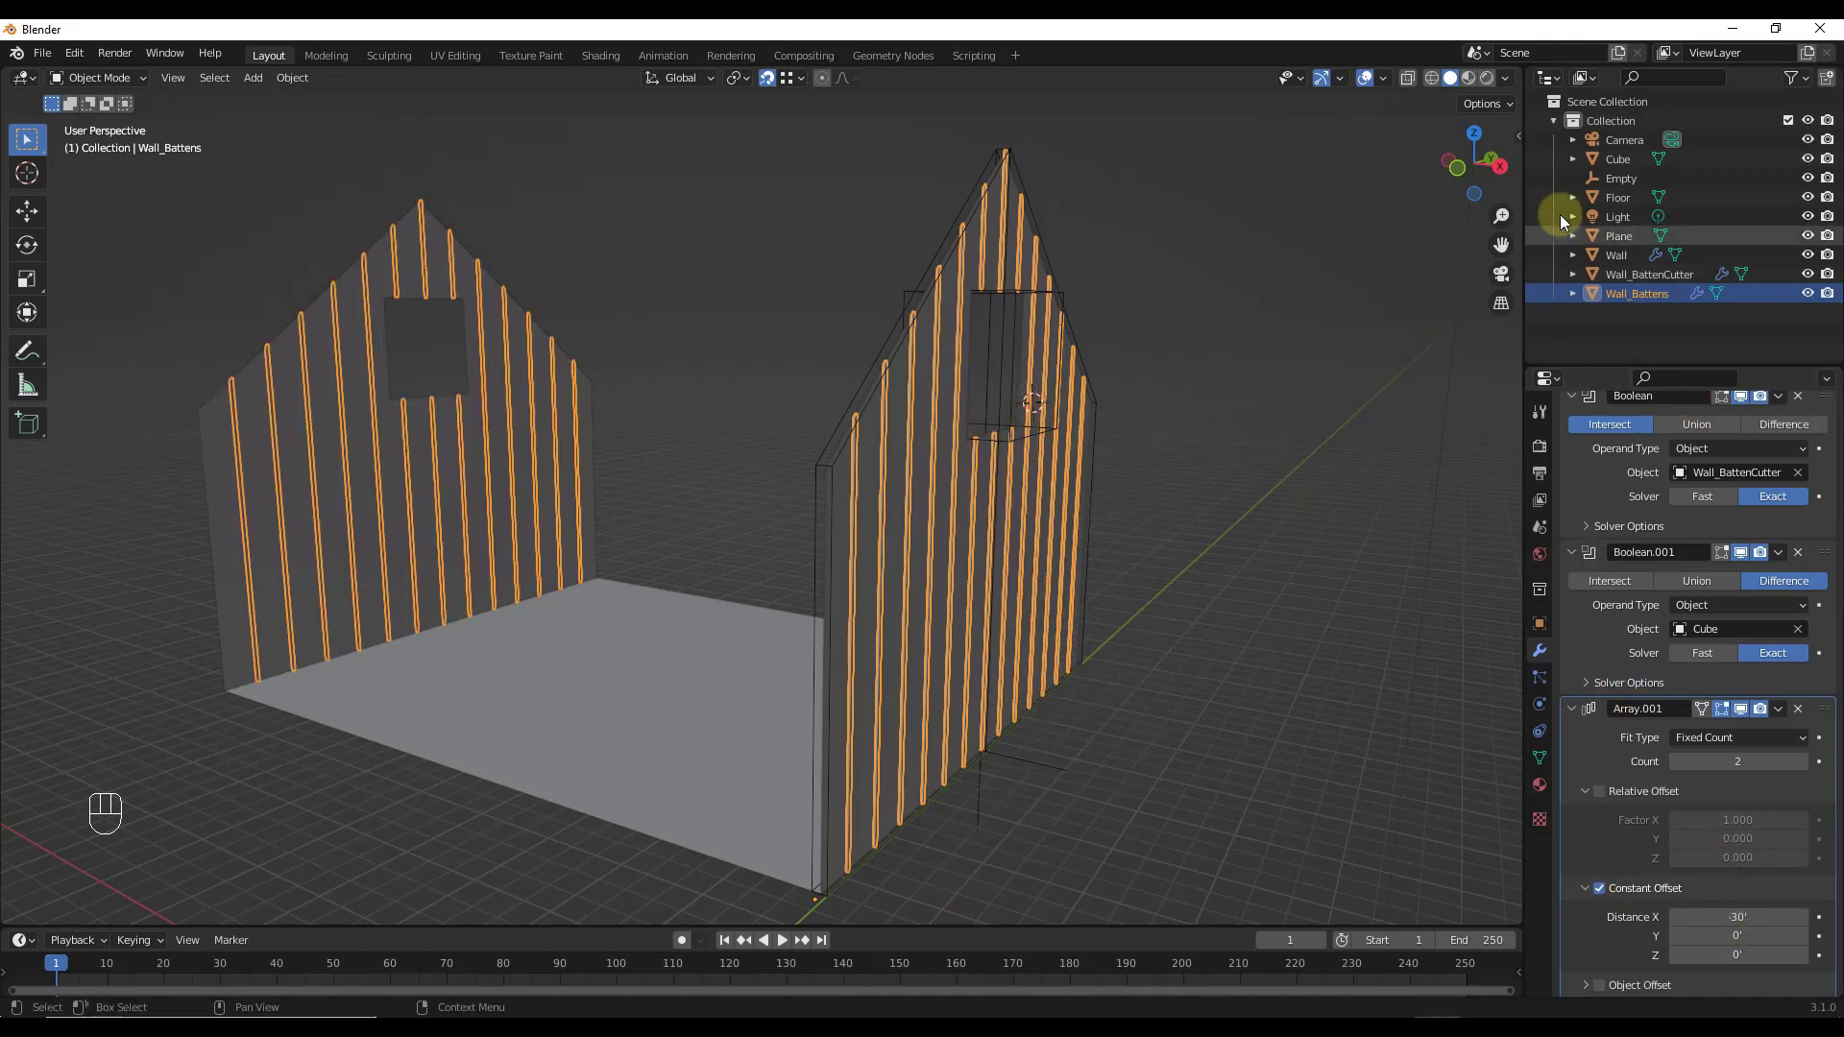
Step: Fine-tune the battens array's constant X offset to -30.078' so the copied battens shift to the far gable's outer face
{"action": "left_click", "coordinate": [1458, 169]}
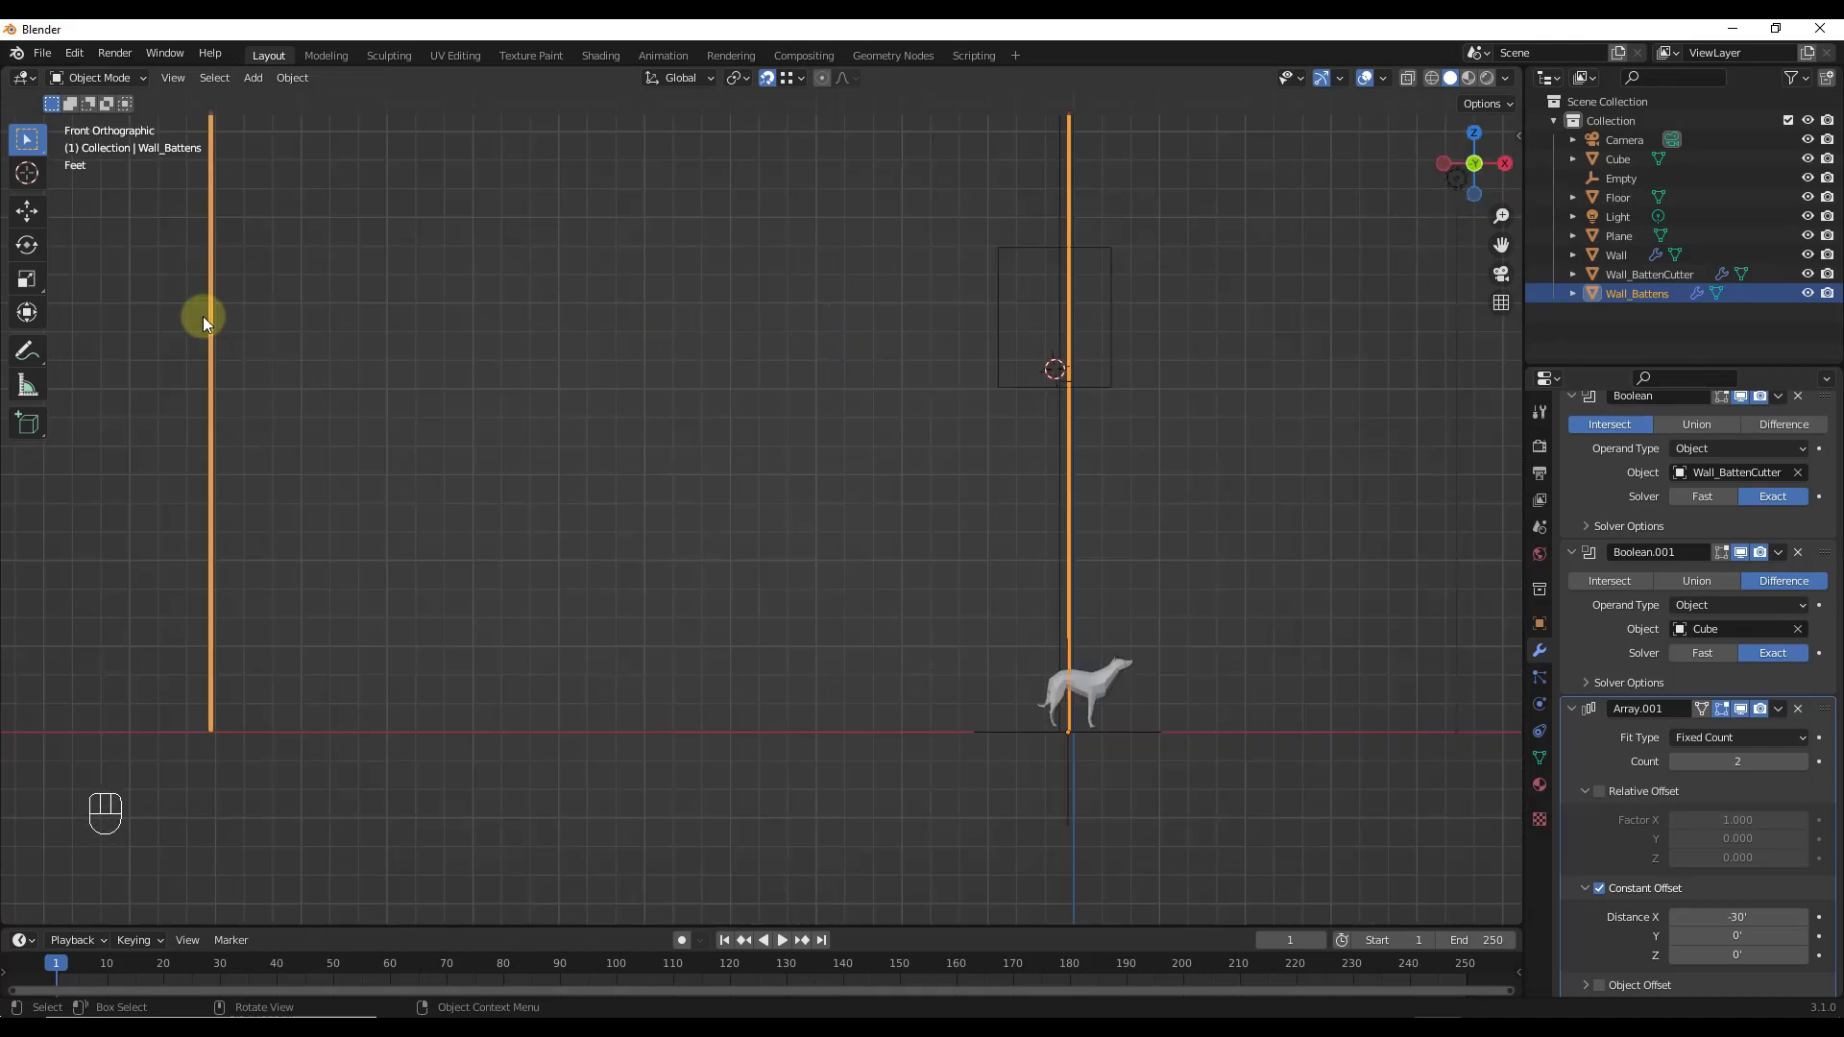
{"action": "middle_click_drag", "start_coordinate": [204, 320], "coordinate": [443, 393]}
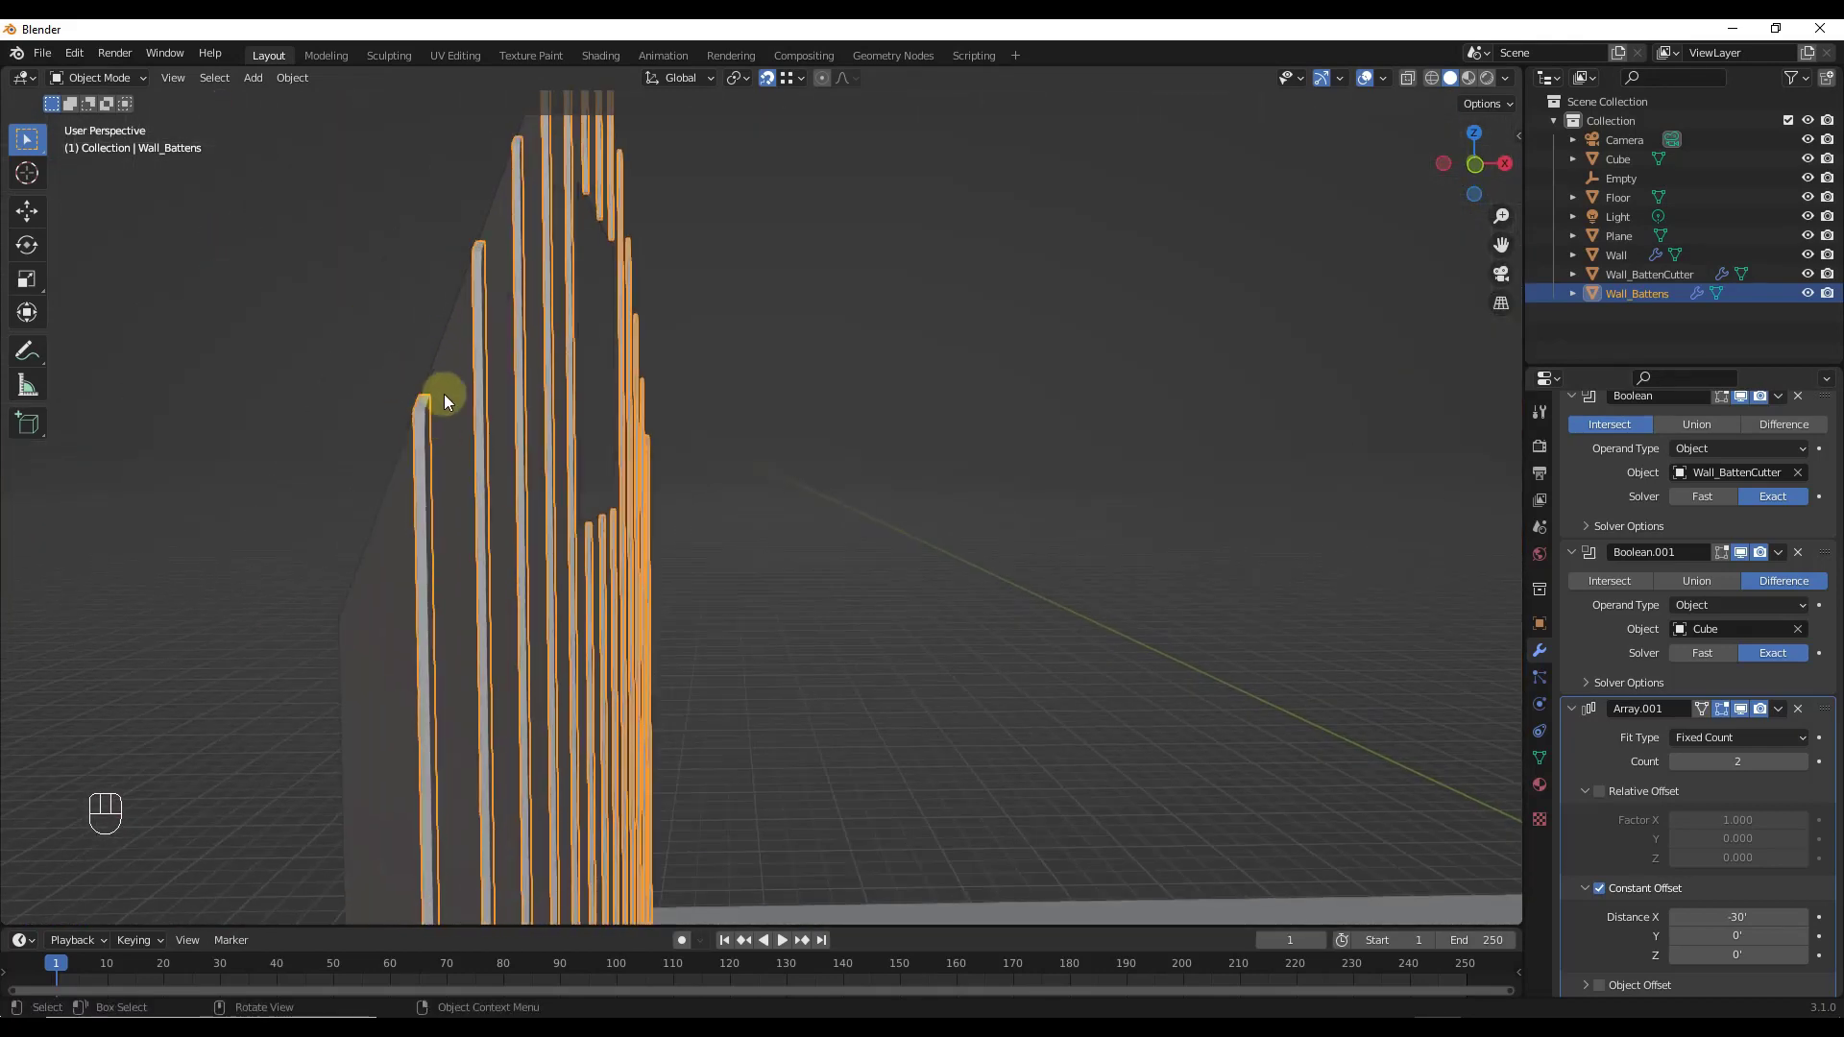
{"action": "scroll", "coordinate": [418, 419], "scroll_direction": "up", "scroll_amount": 3}
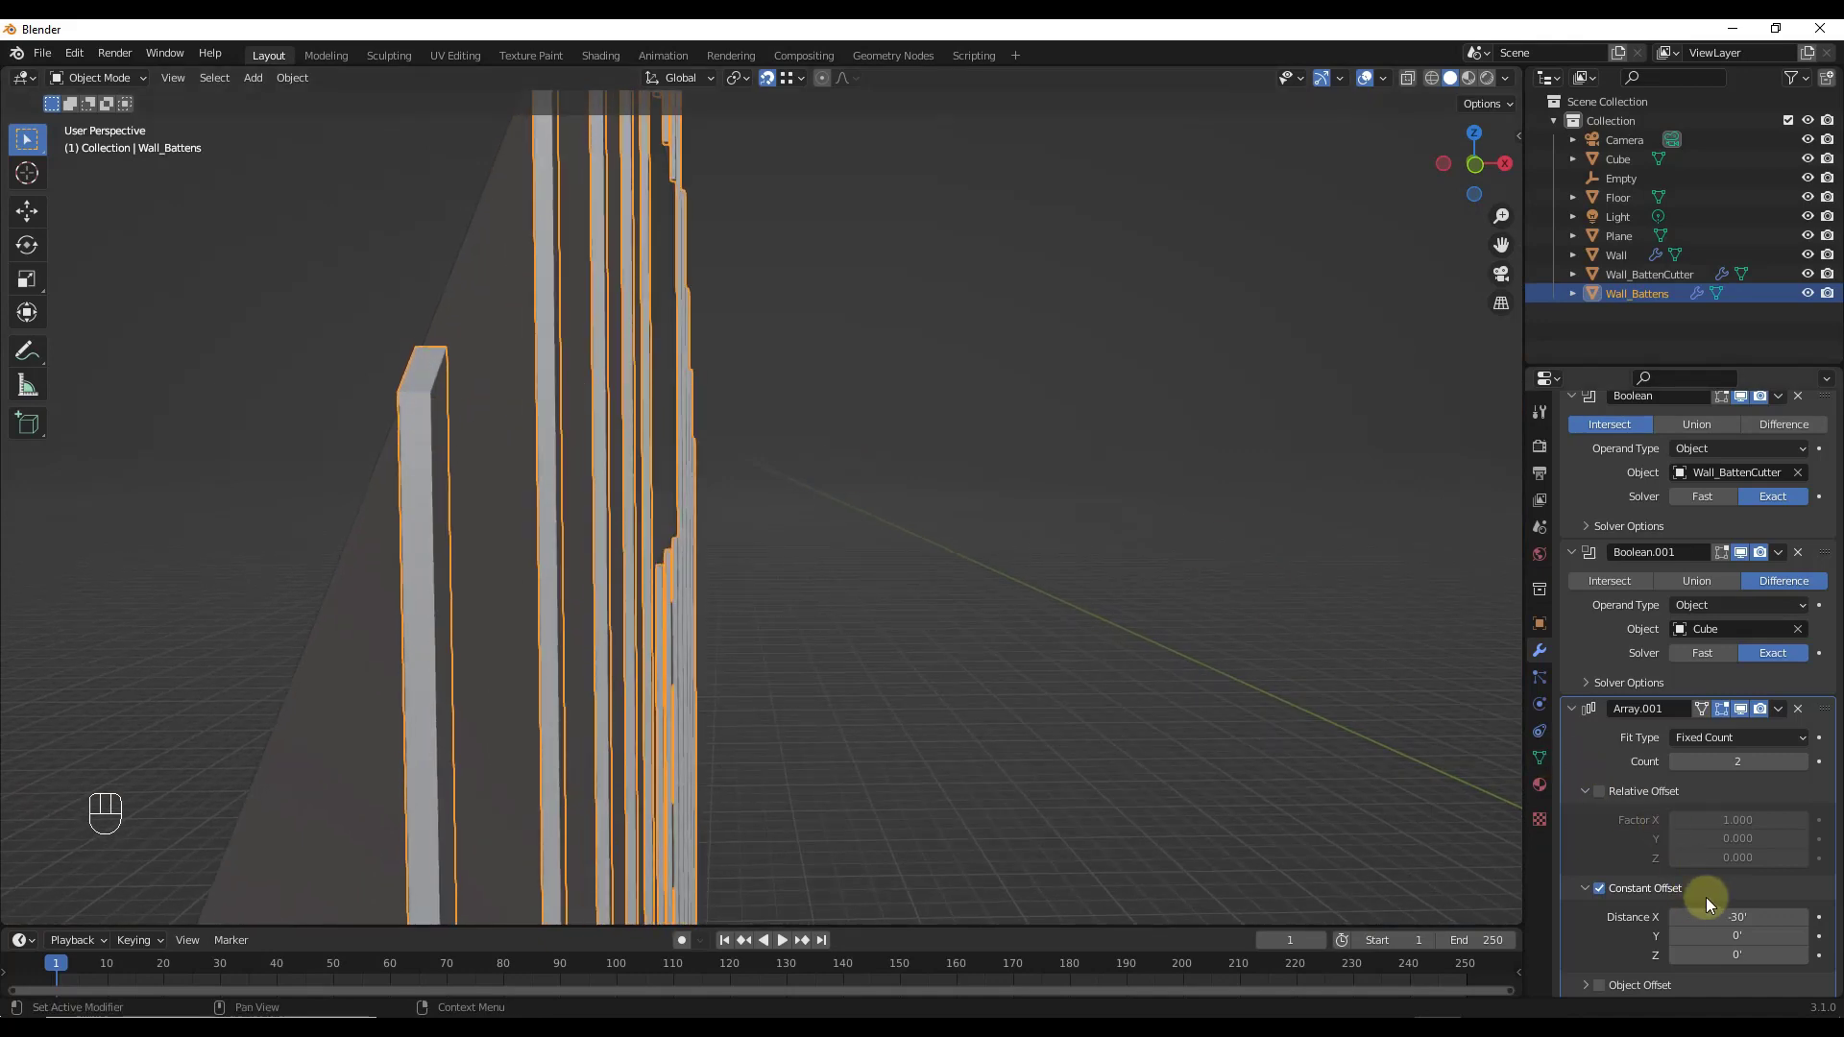
{"action": "left_click_drag", "start_coordinate": [1744, 910], "coordinate": [1718, 922]}
{"action": "key", "text": "KP_7"}
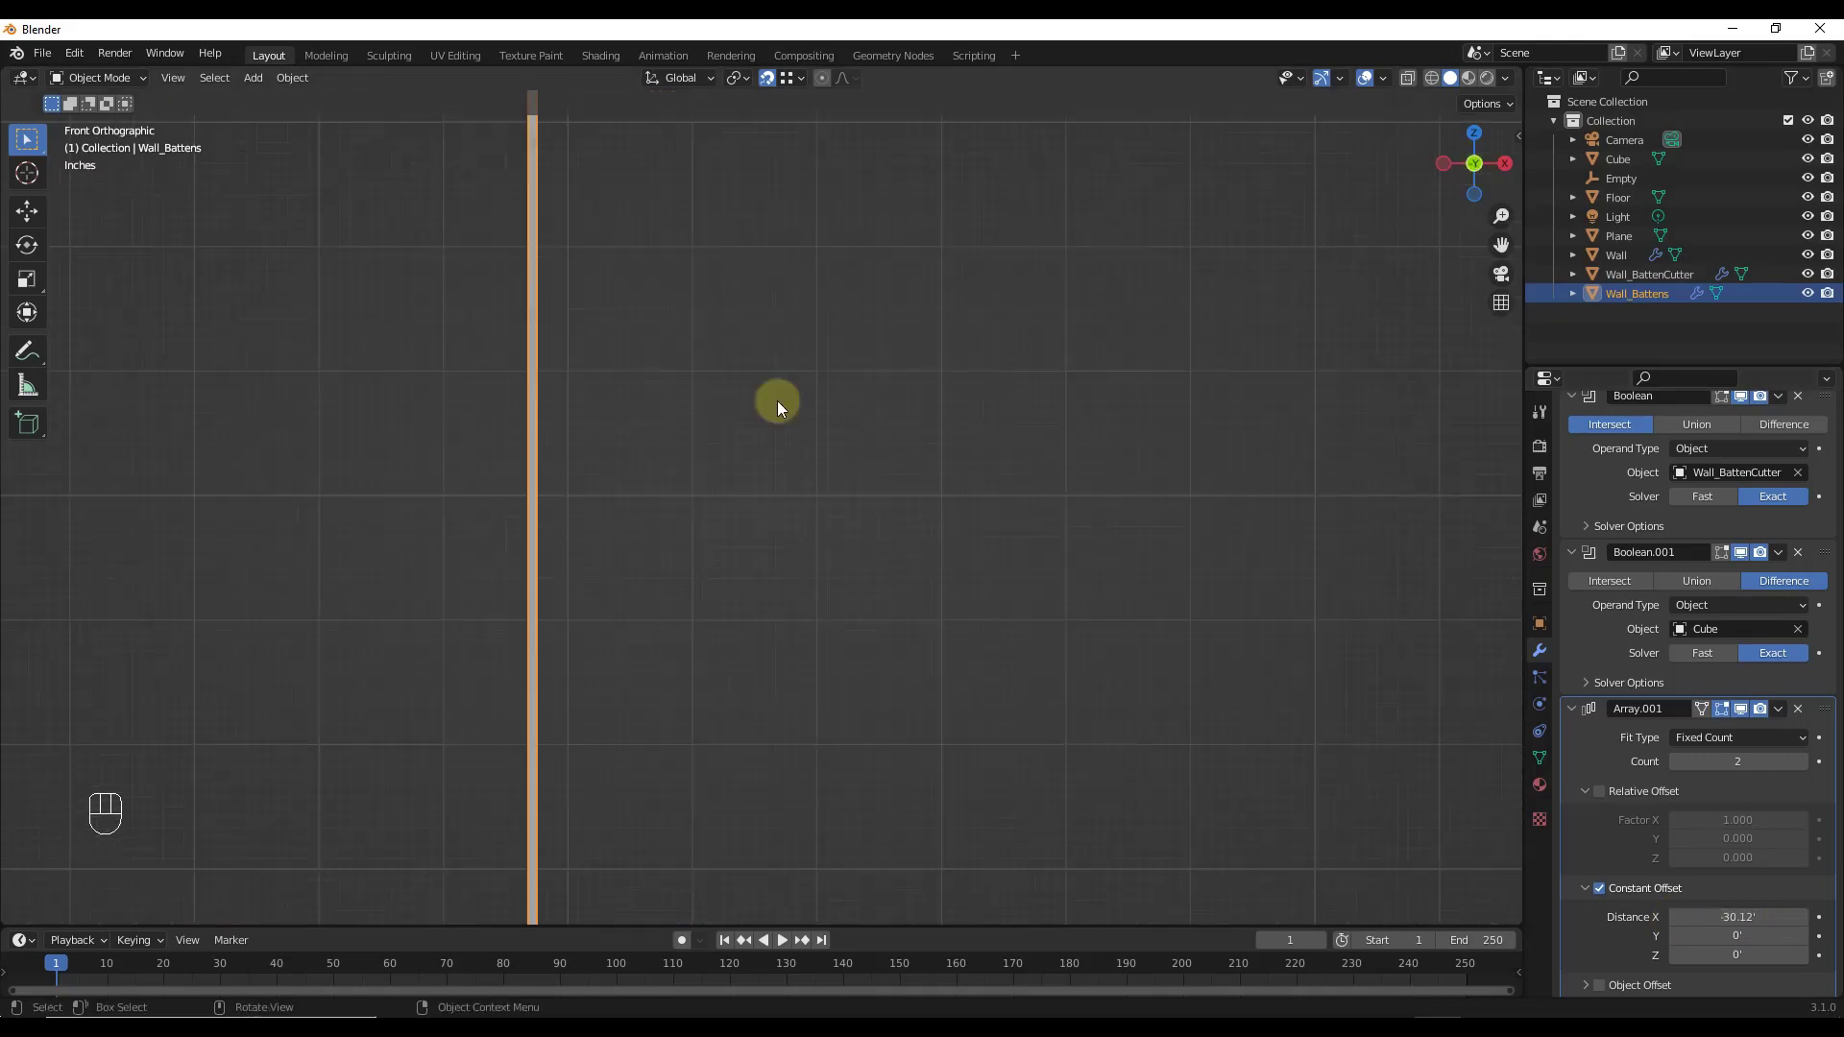
{"action": "middle_click_drag", "start_coordinate": [774, 399], "coordinate": [1125, 578]}
{"action": "left_click", "coordinate": [1270, 567]}
{"action": "middle_click_drag", "start_coordinate": [1269, 568], "coordinate": [1334, 603]}
{"action": "scroll", "coordinate": [1334, 603], "scroll_direction": "up", "scroll_amount": 4}
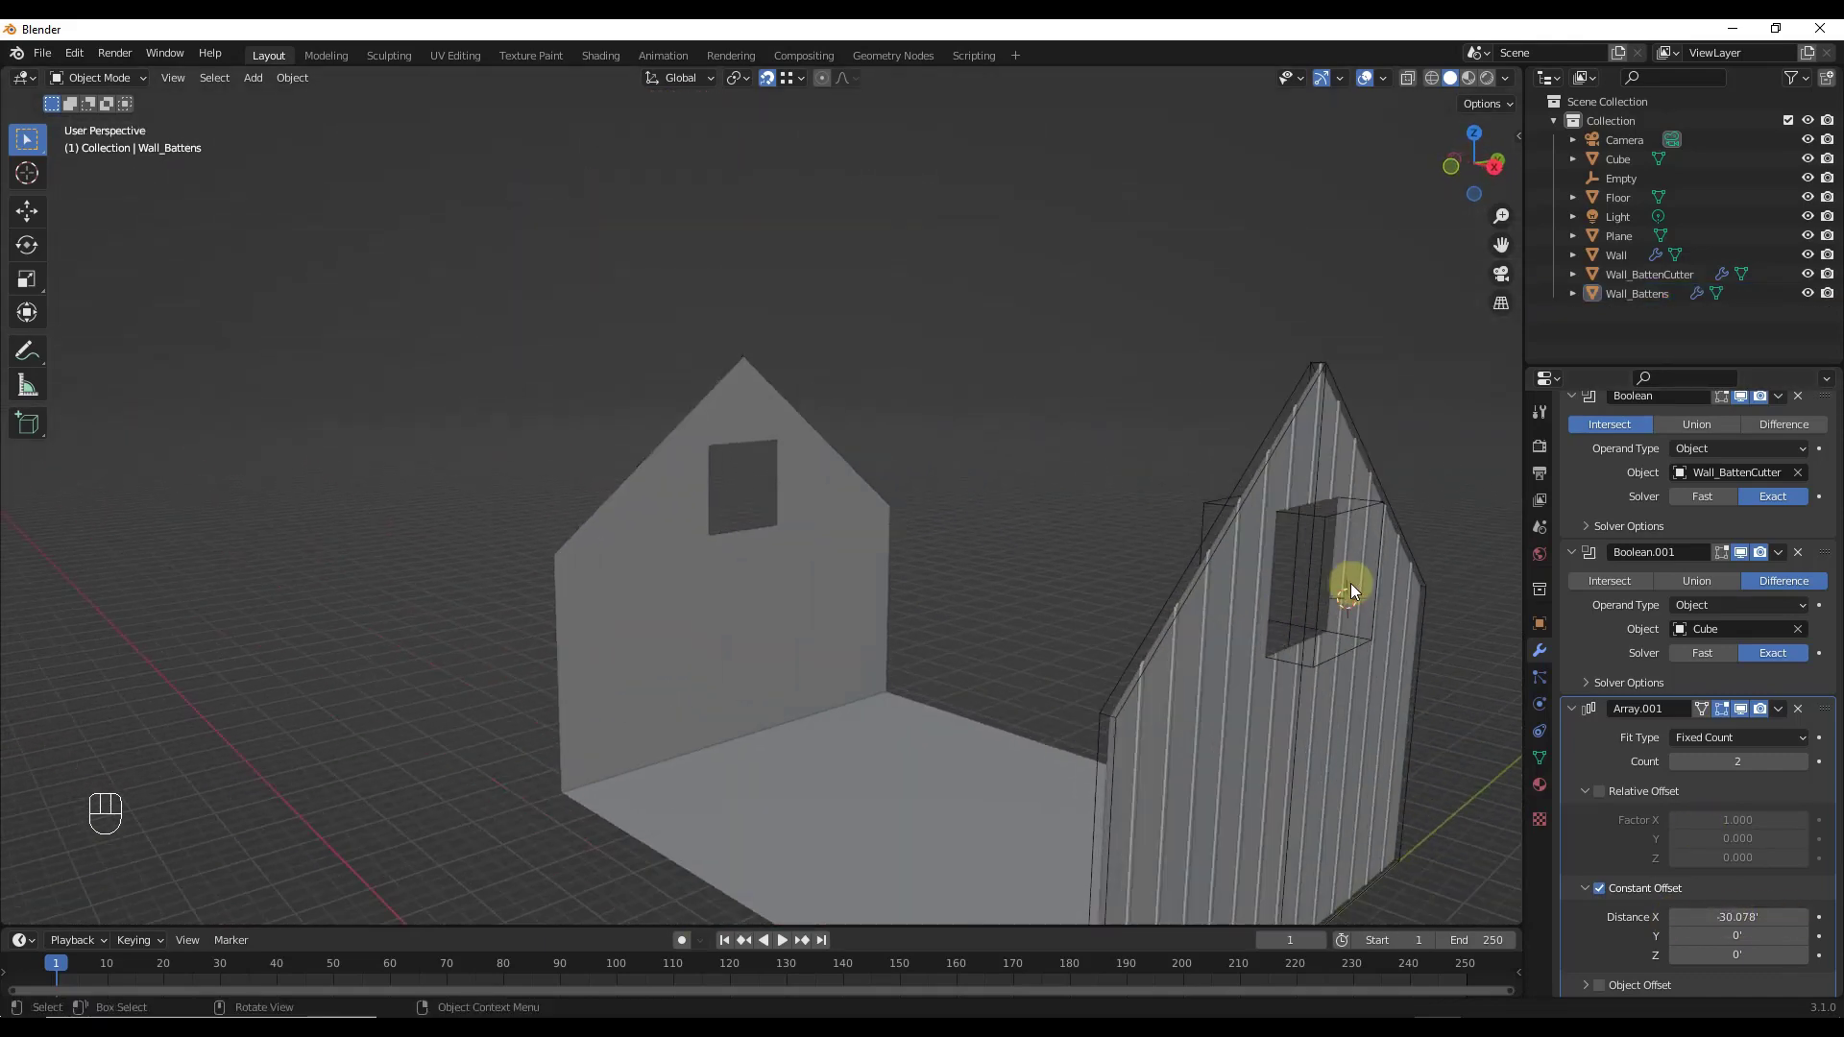
Step: Try moving the window cutter cube along Z to test the openings in both gable walls
{"action": "left_click", "coordinate": [1296, 582]}
{"action": "key", "text": "g"}
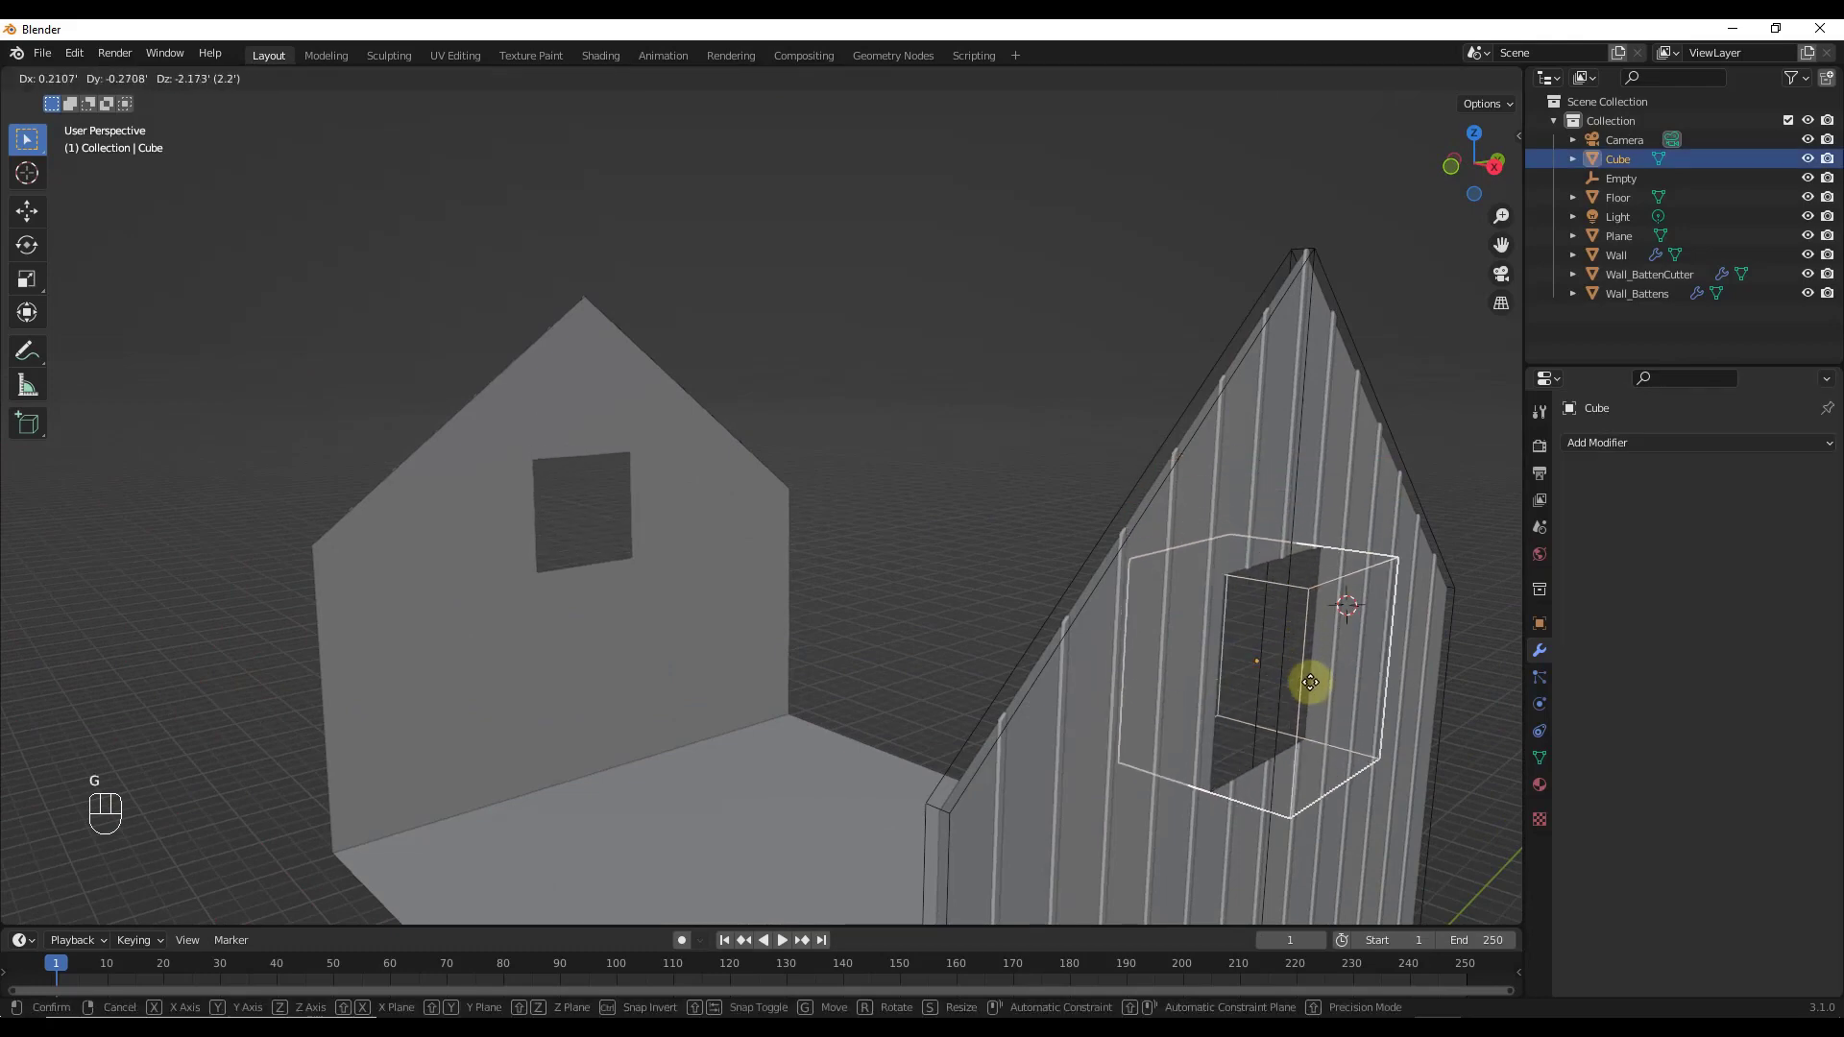
{"action": "key", "text": "x"}
{"action": "key", "text": "z"}
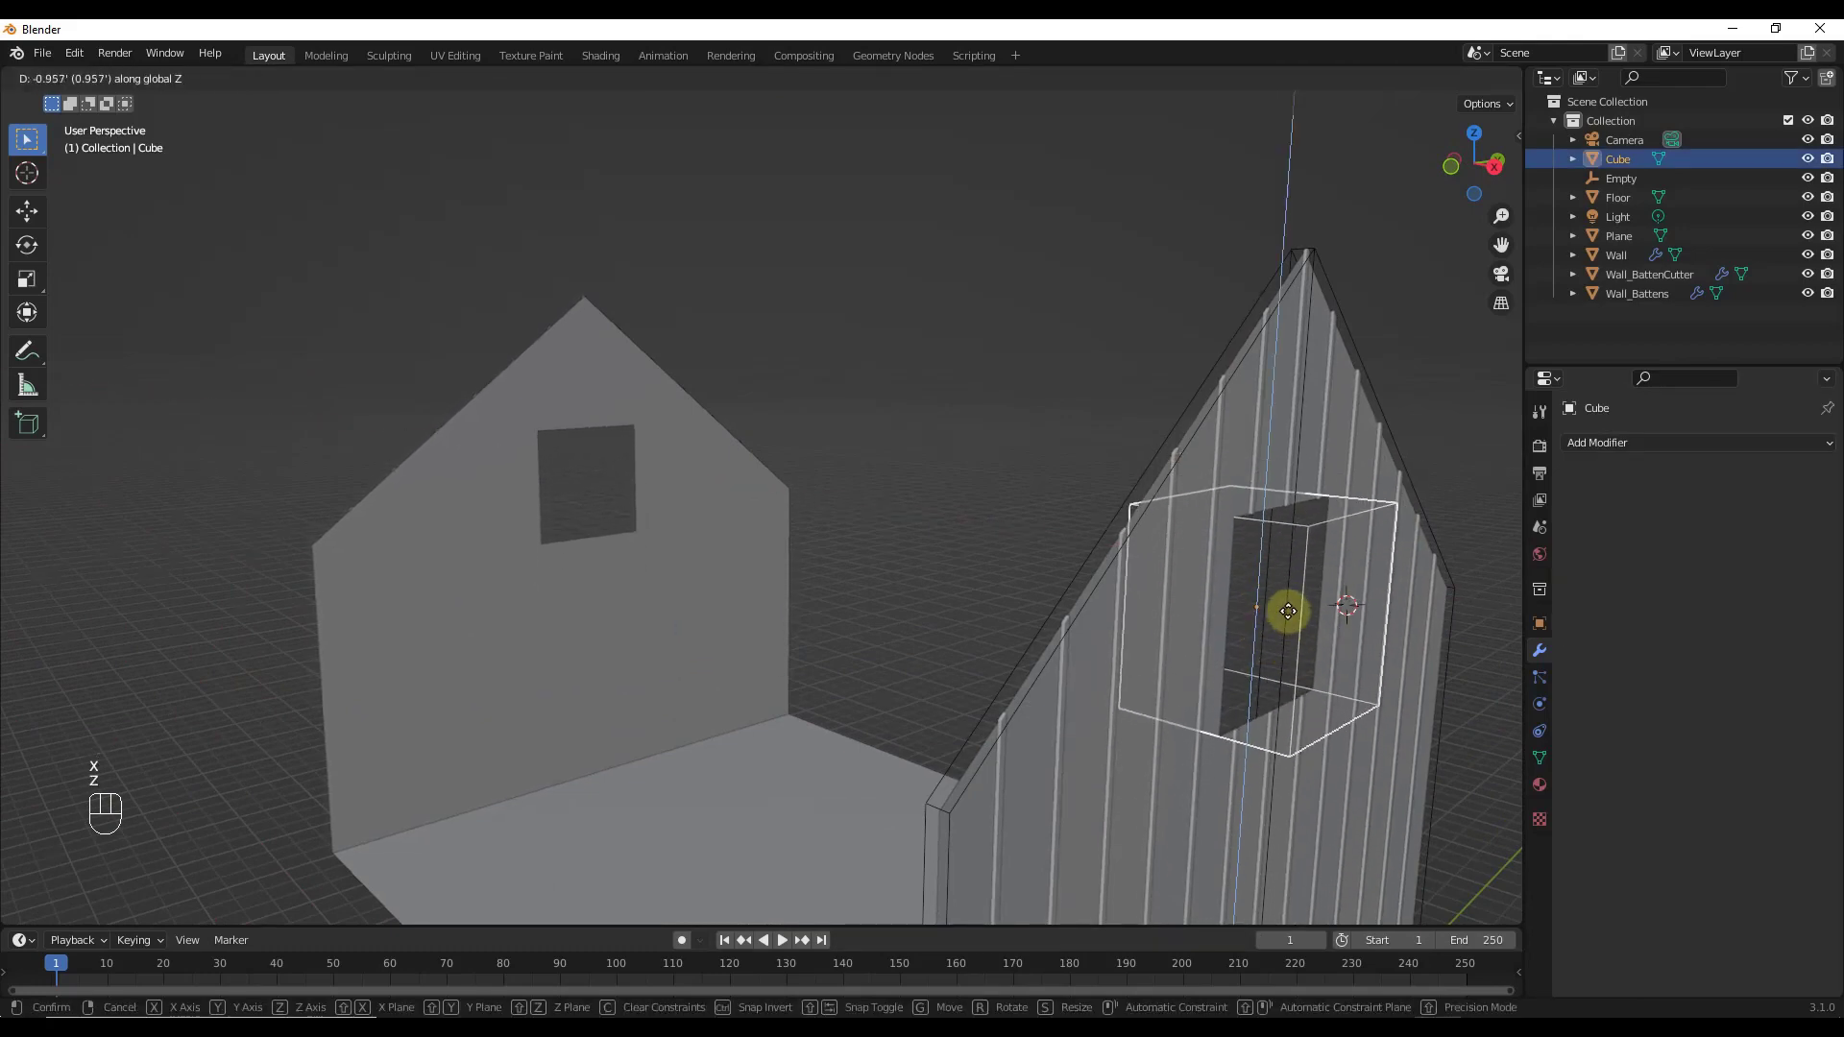
{"action": "key", "text": "Escape"}
{"action": "scroll", "coordinate": [1323, 467], "scroll_direction": "down", "scroll_amount": 5}
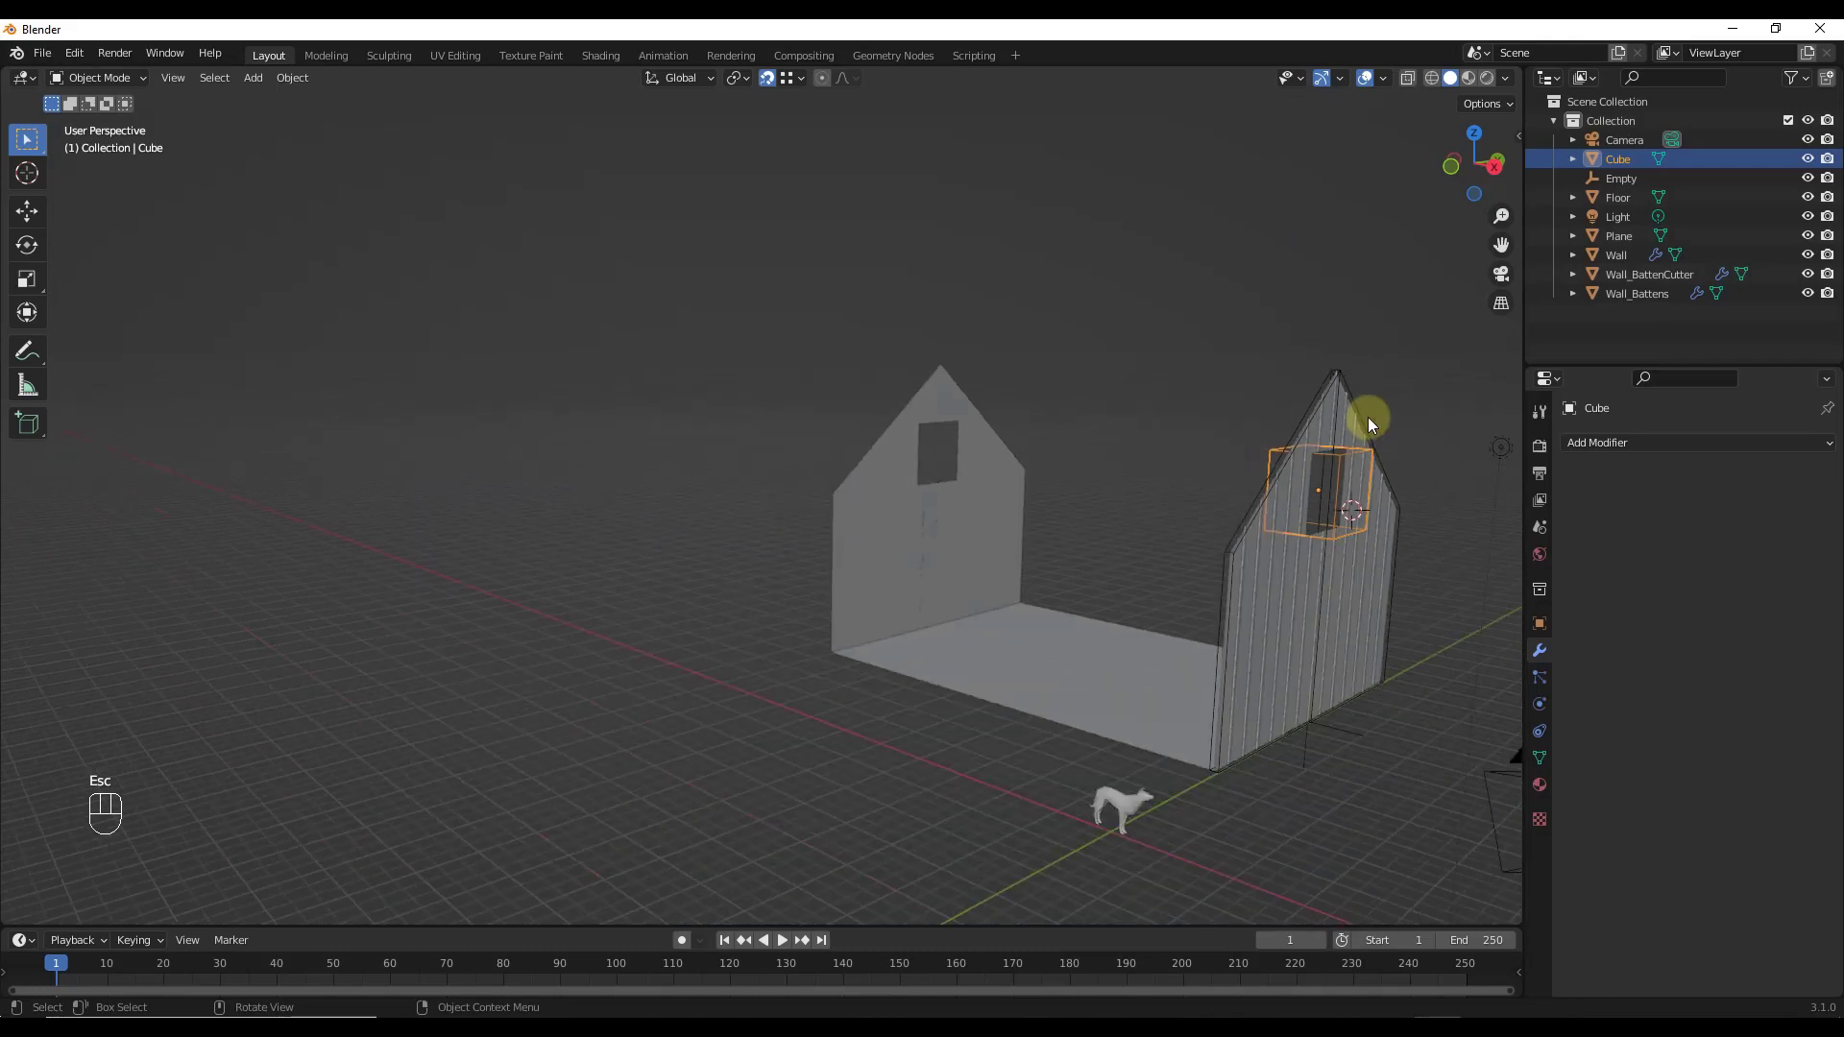
Step: Place the 3D cursor on the floor's near corner at the foot of the copied gable wall
{"action": "mouse_move", "coordinate": [1402, 494]}
{"action": "middle_mouse_down"}
{"action": "mouse_move", "coordinate": [1197, 476]}
{"action": "mouse_move", "coordinate": [1431, 473]}
{"action": "middle_mouse_up"}
{"action": "middle_click_drag", "start_coordinate": [1217, 546], "coordinate": [845, 626]}
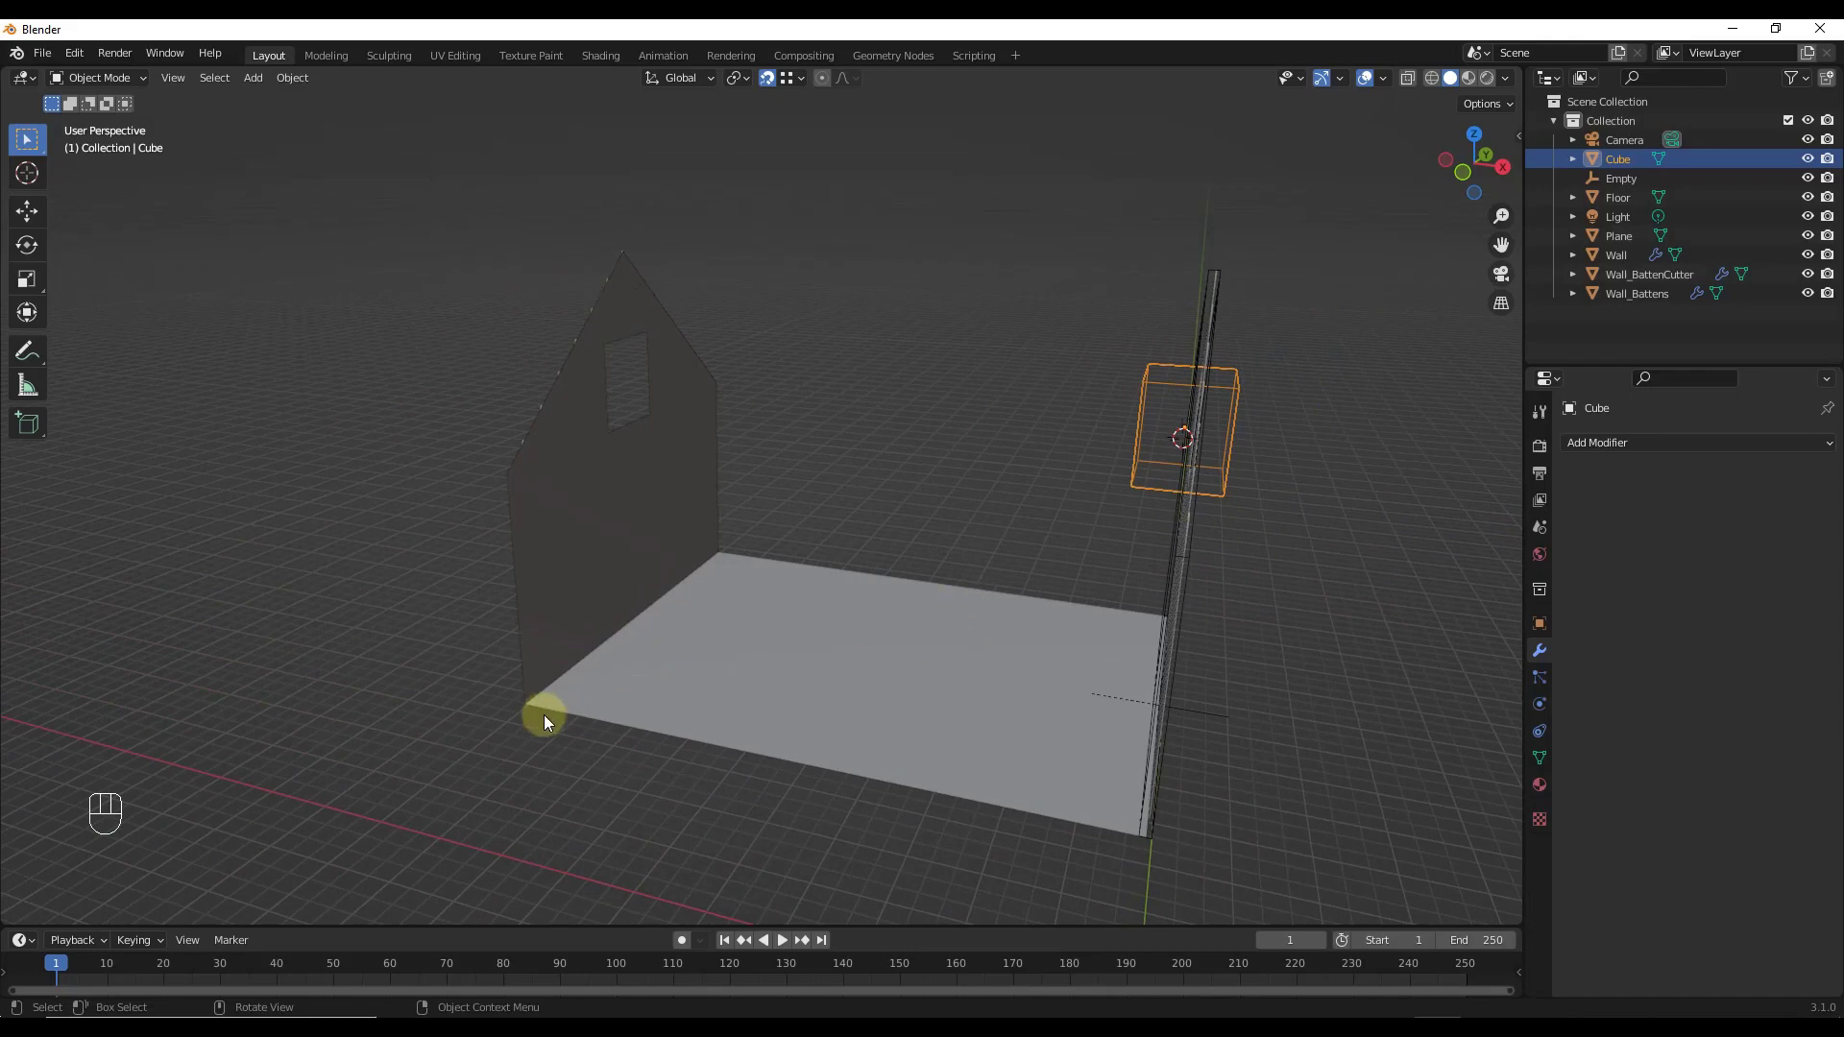
{"action": "scroll", "coordinate": [543, 715], "scroll_direction": "up", "scroll_amount": 6}
{"action": "scroll", "coordinate": [605, 663], "scroll_direction": "down", "scroll_amount": 2}
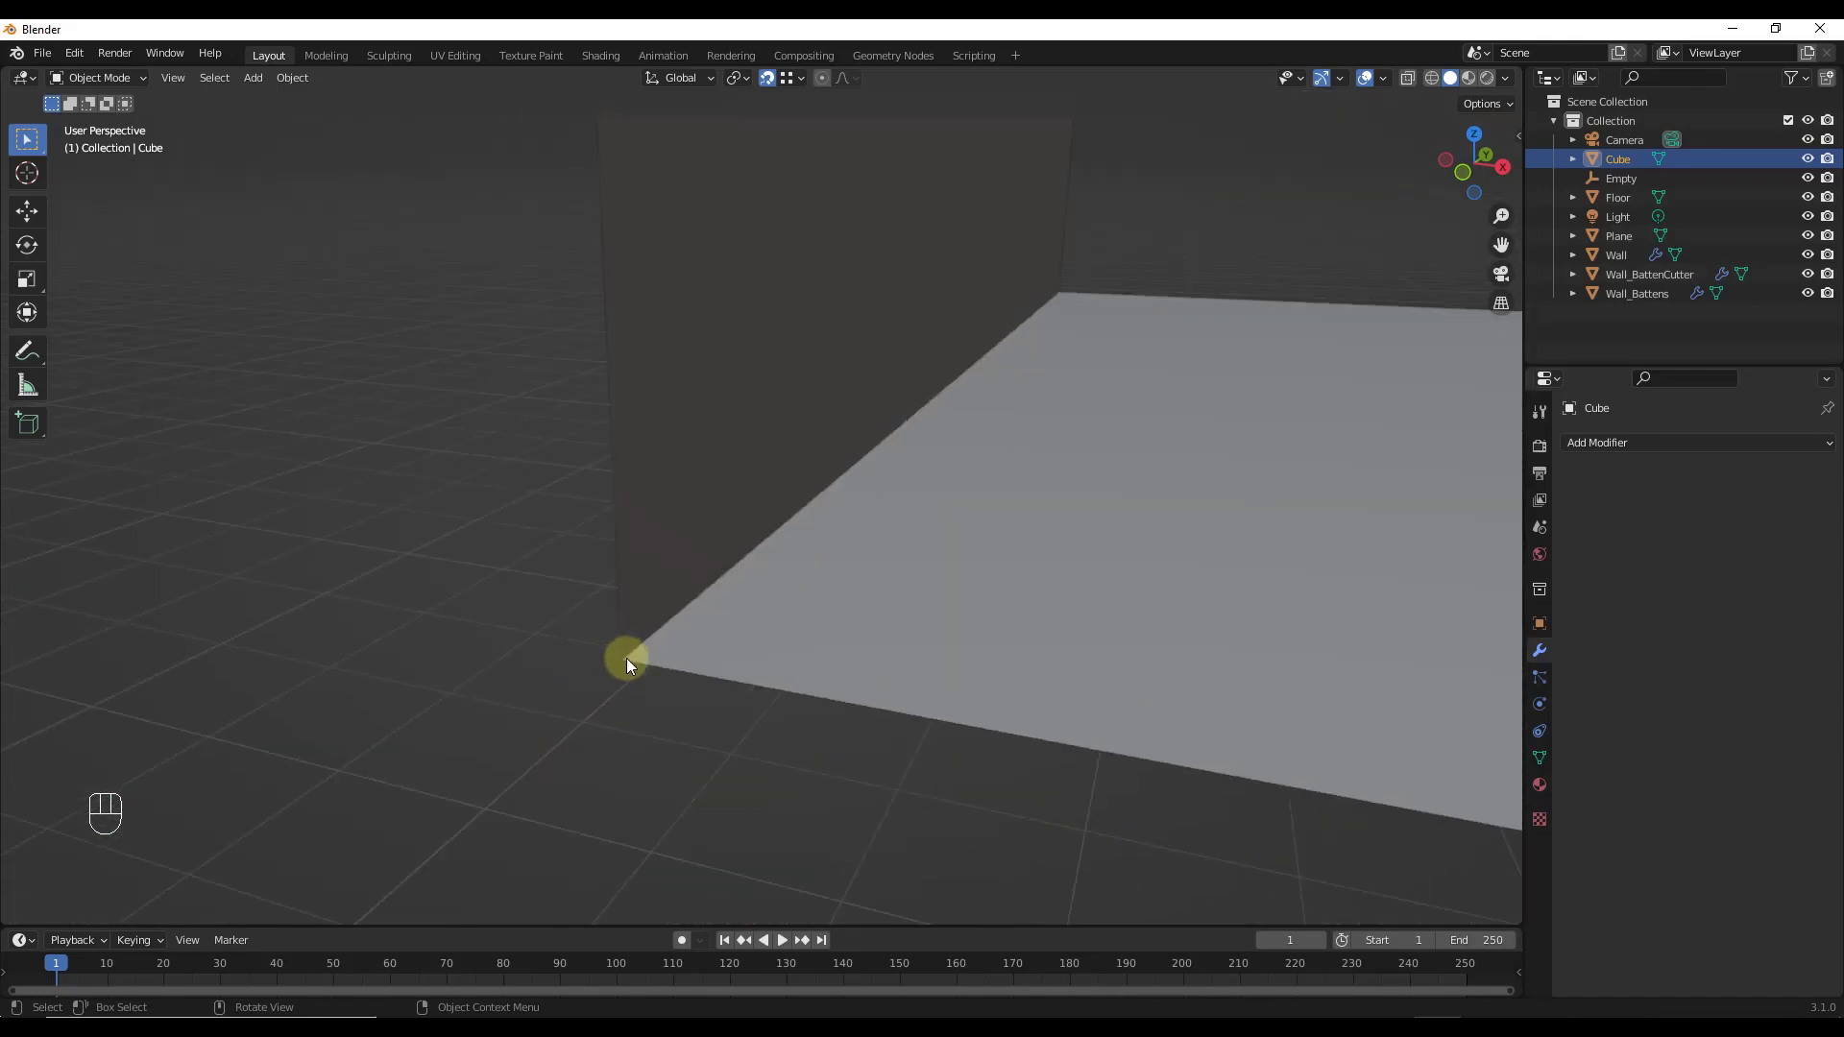
{"action": "key", "text": "r"}
{"action": "key", "text": "space"}
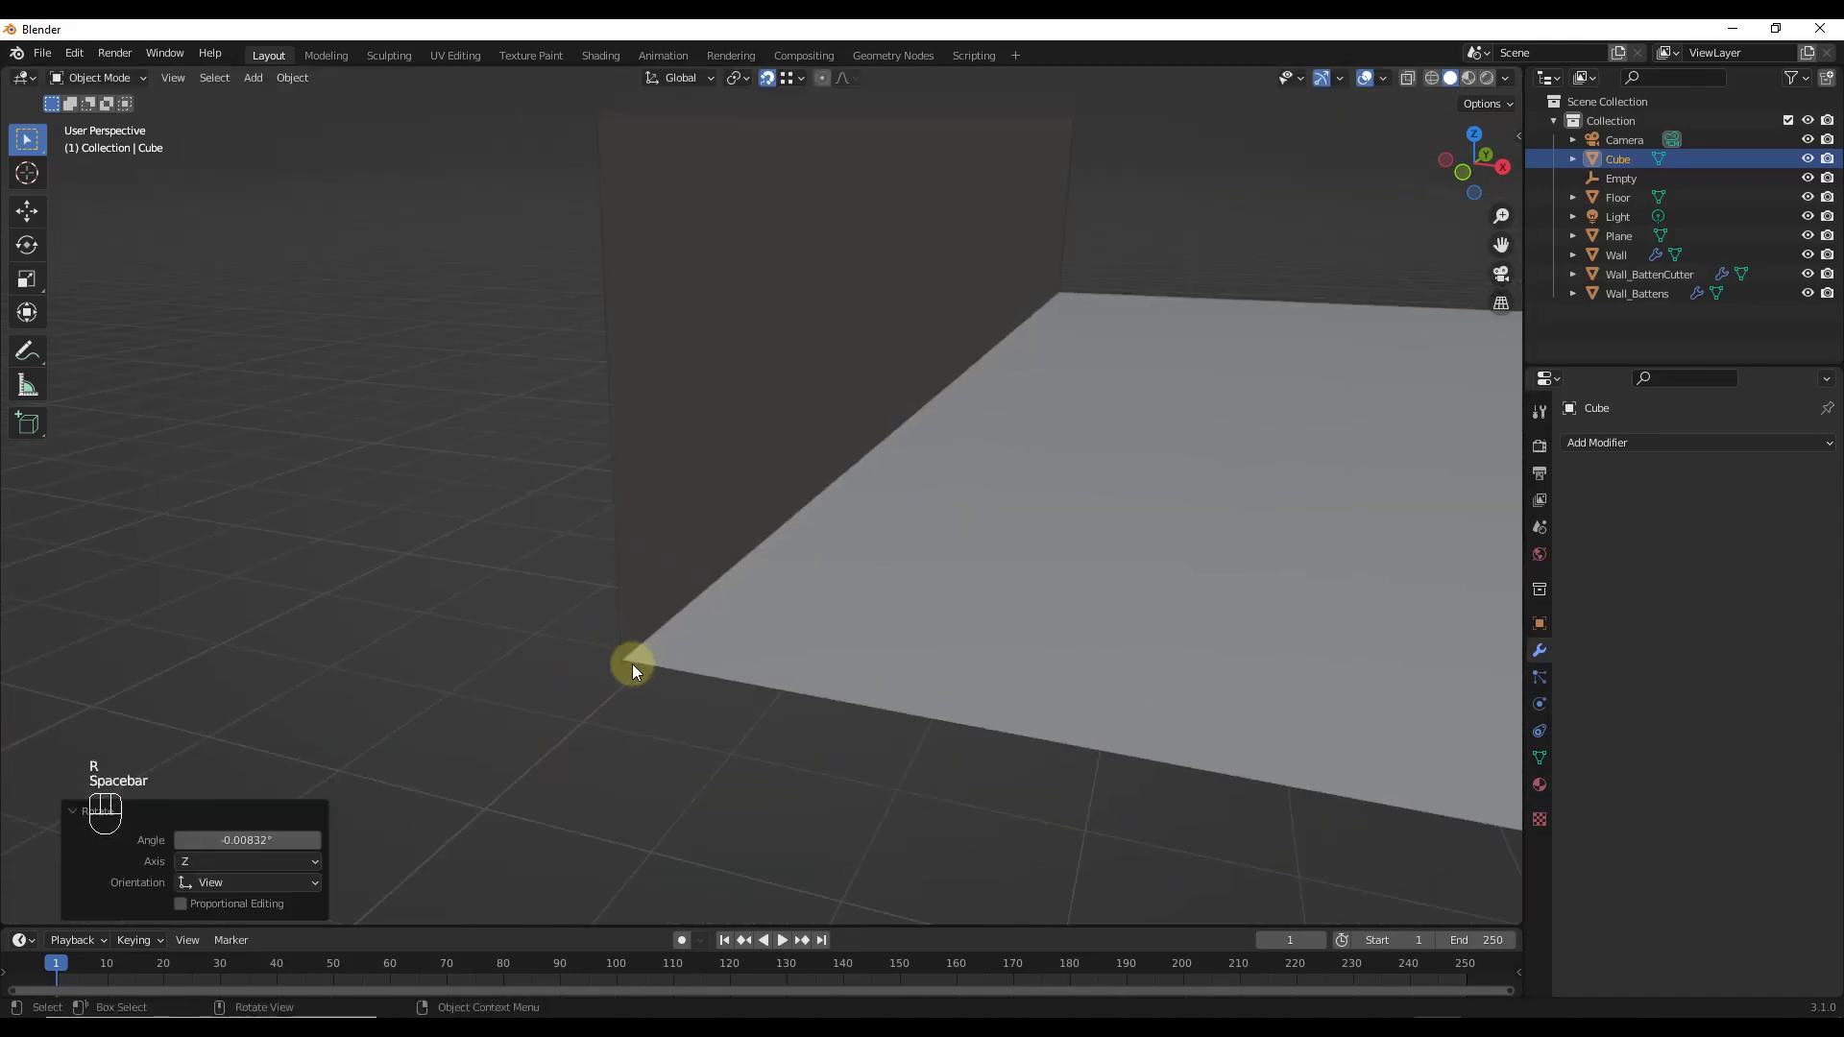
{"action": "right_click_drag", "start_coordinate": [631, 664], "coordinate": [624, 661], "text": "shift"}
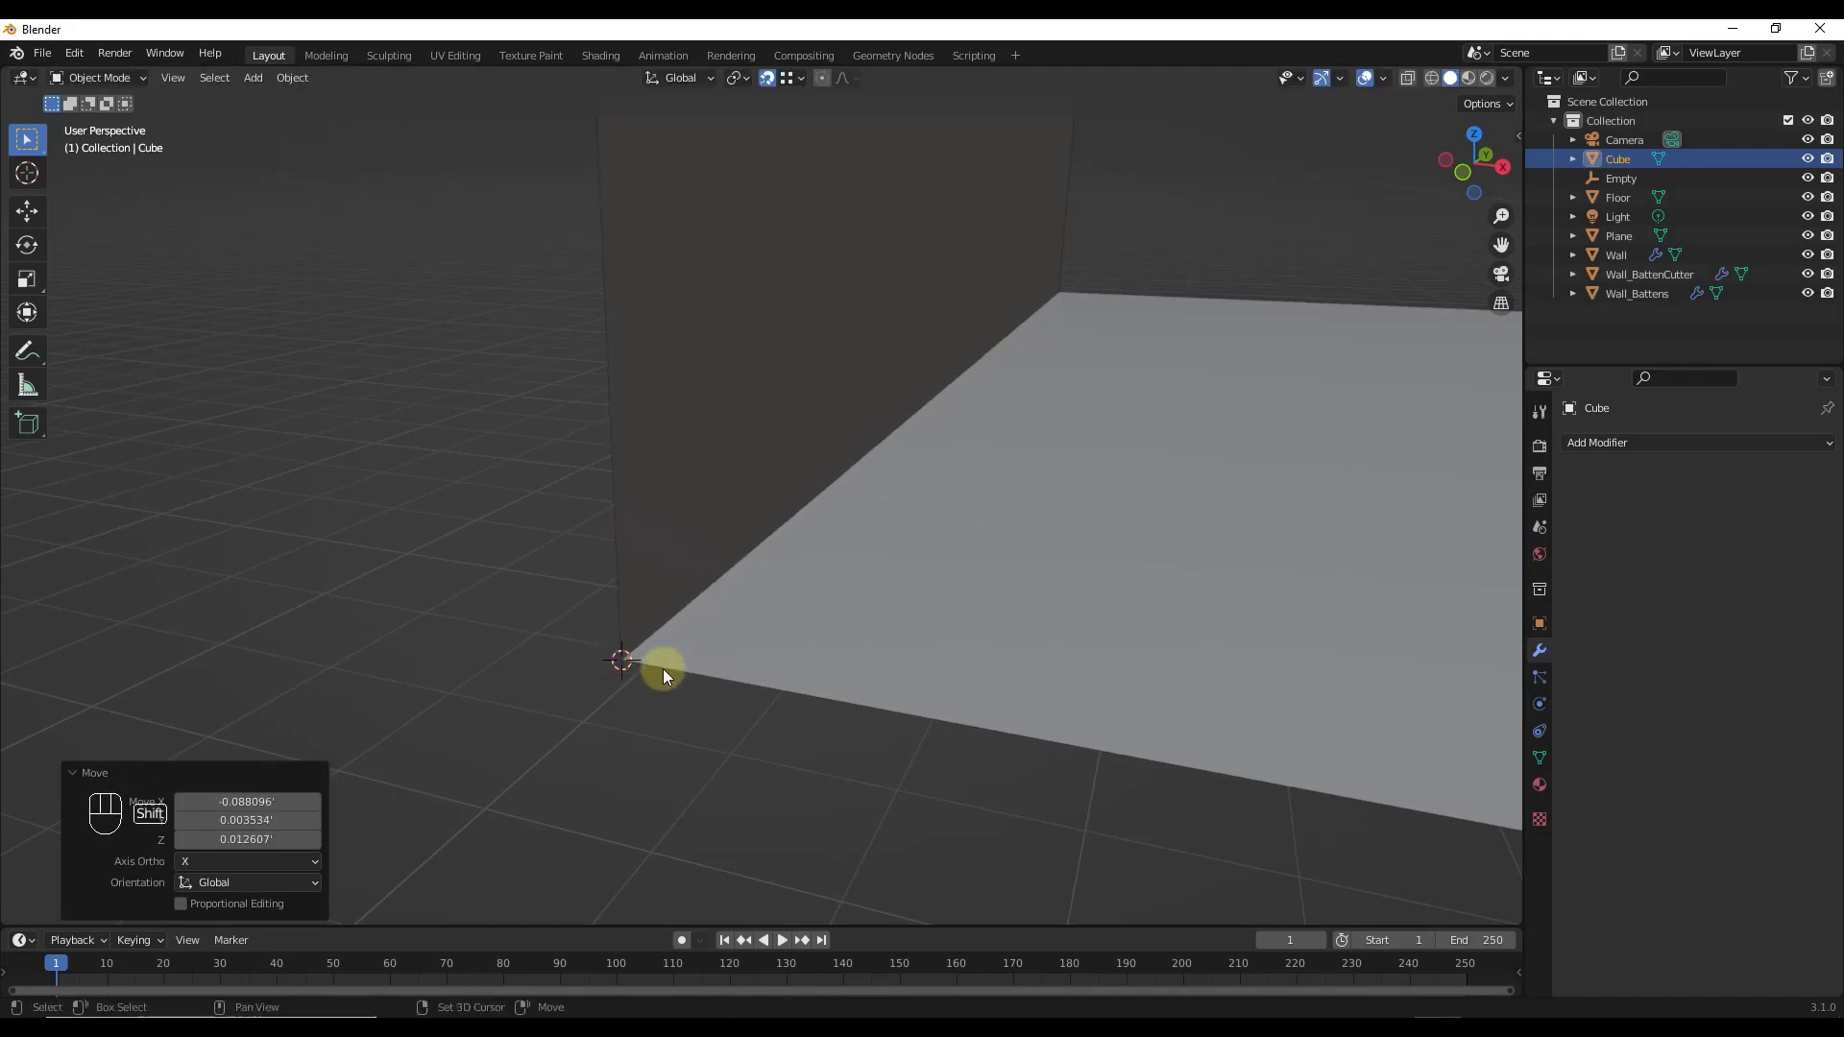
Step: Add a mesh plane at the 3D cursor on the floor corner
{"action": "key", "text": "shift+a"}
{"action": "mouse_move", "coordinate": [624, 626]}
{"action": "left_click", "coordinate": [745, 624]}
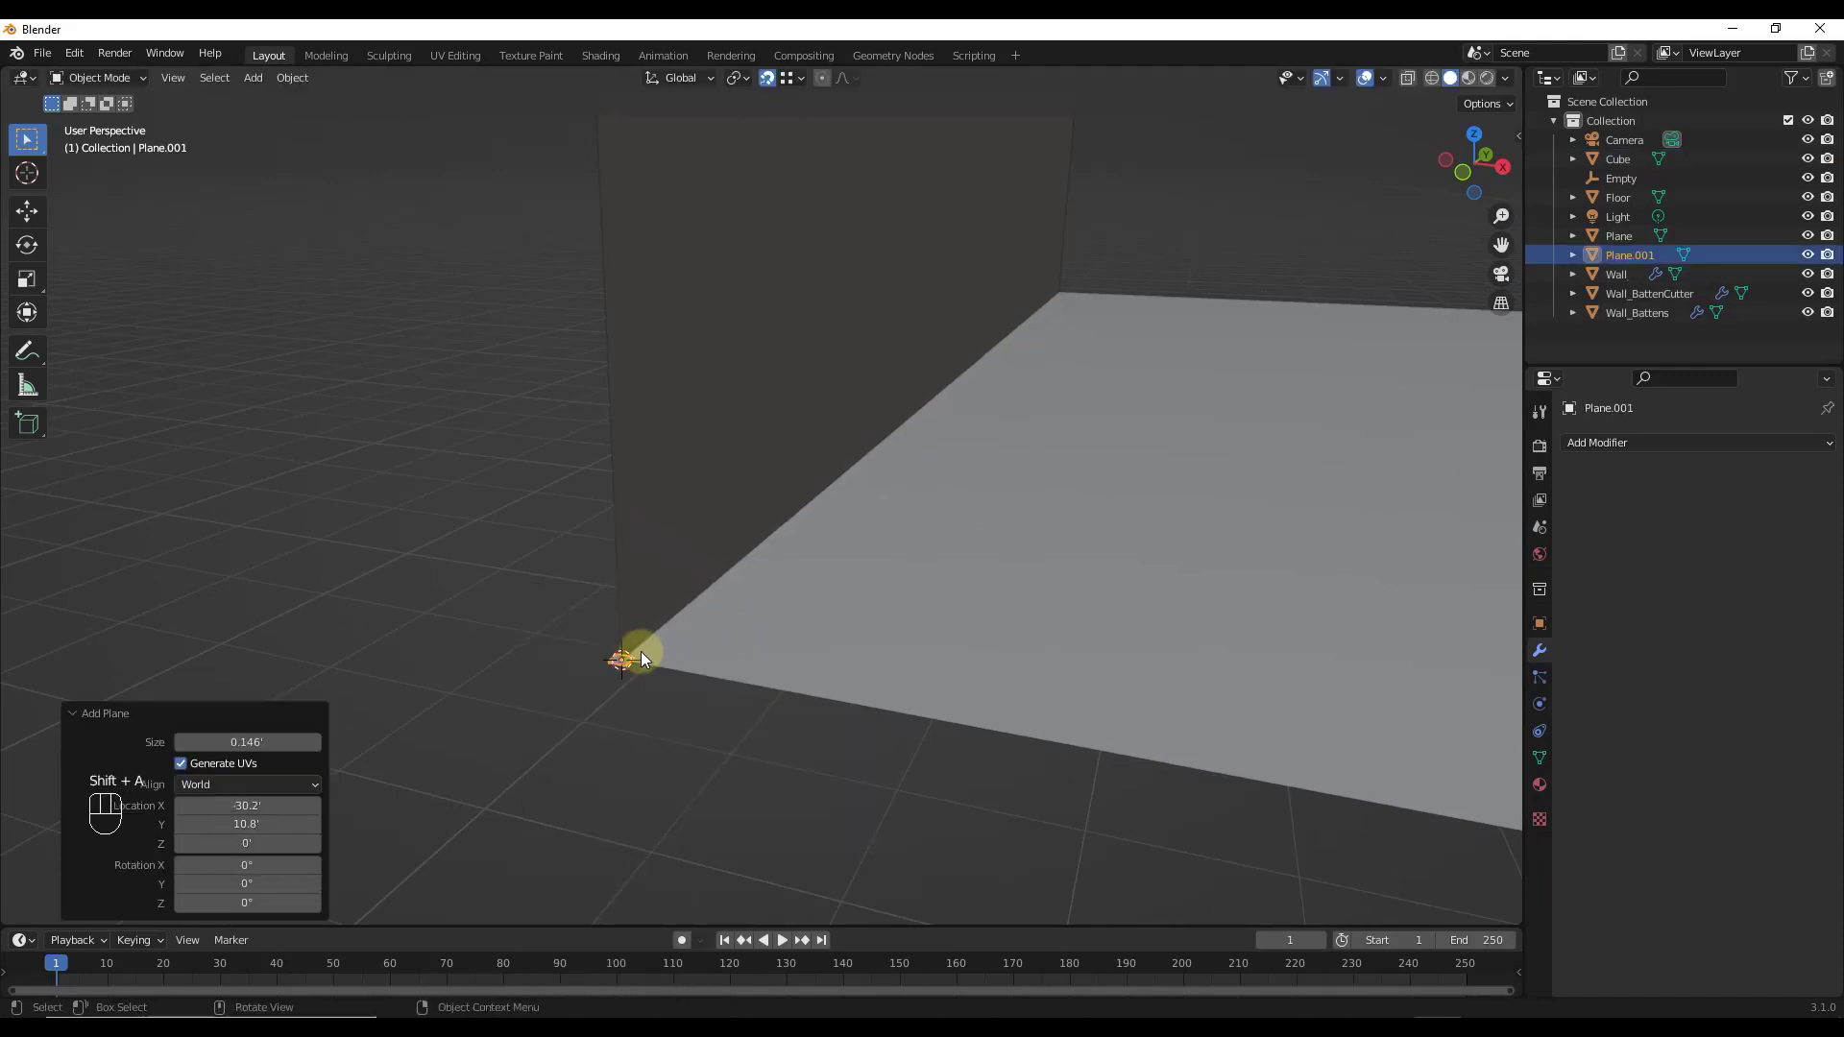
Step: Rotate the new plane 90° about X to stand upright and snap its lower corner to the floor's corner at the copied gable
{"action": "key", "text": "r"}
{"action": "key", "text": "x"}
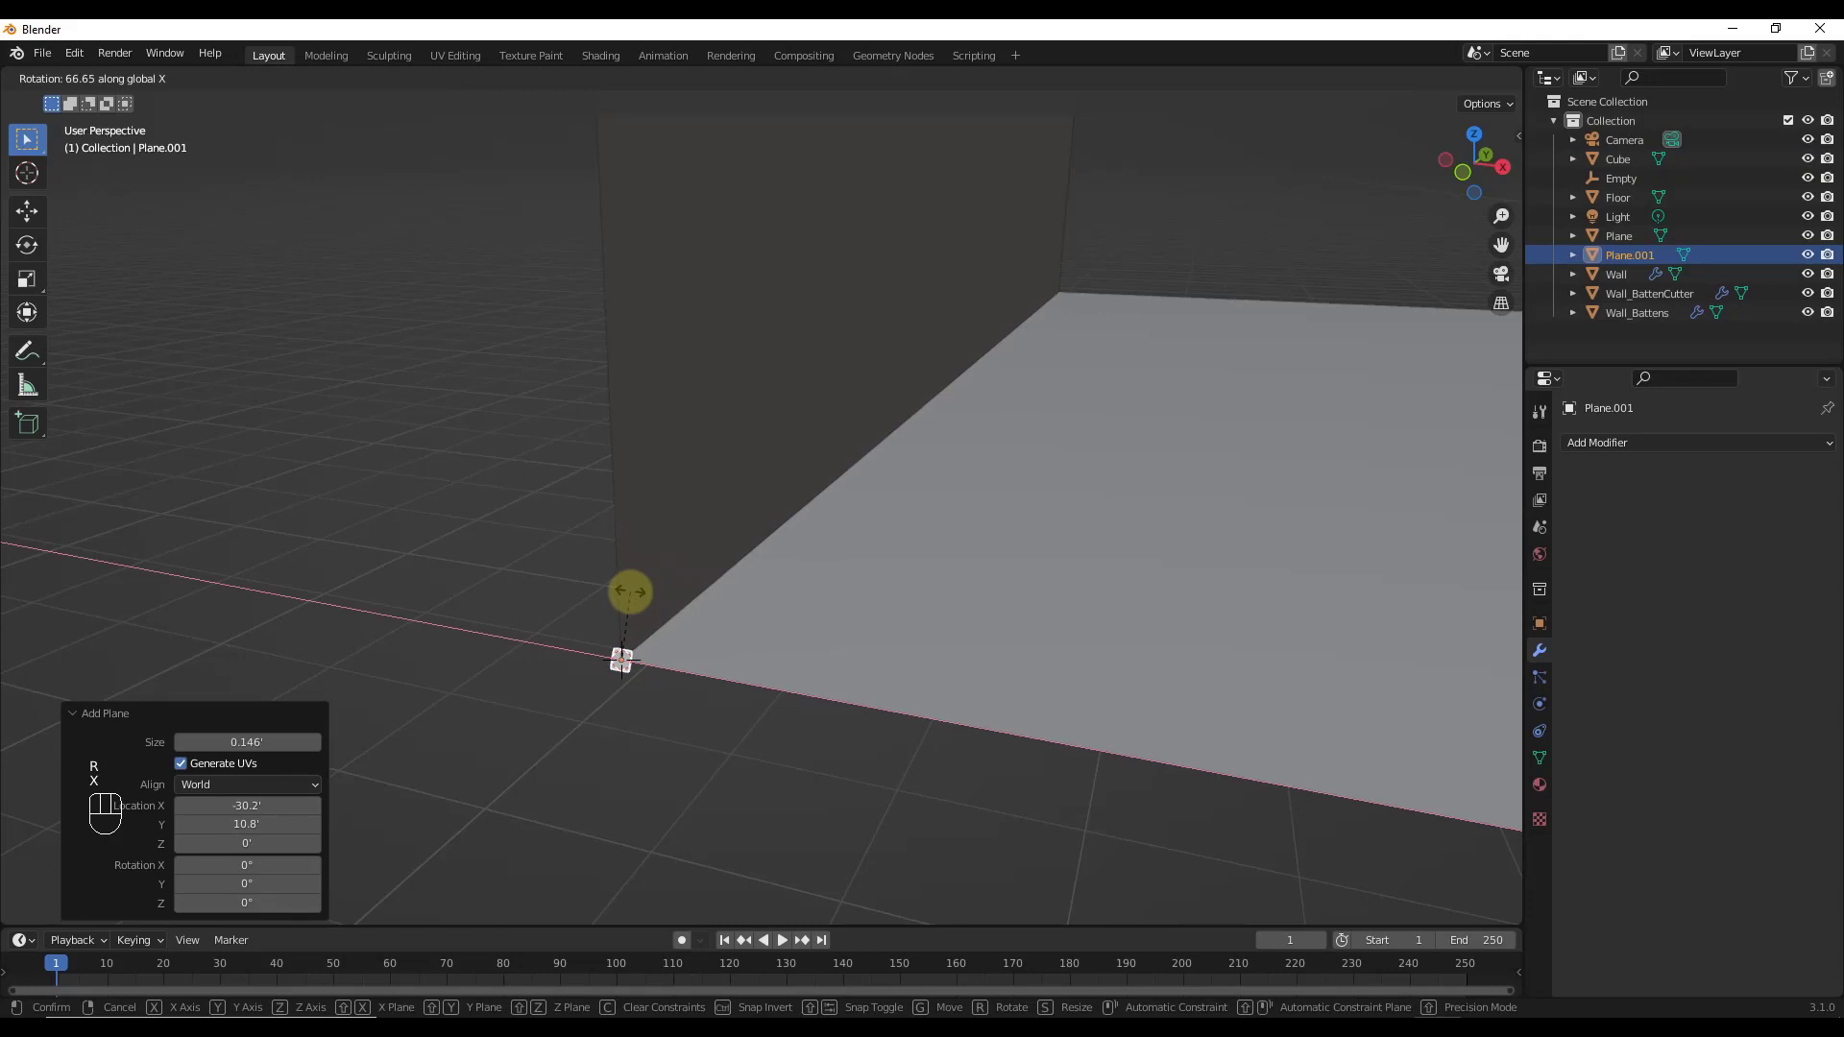
{"action": "key", "text": "KP_Enter"}
{"action": "scroll", "coordinate": [617, 688], "scroll_direction": "up", "scroll_amount": 5}
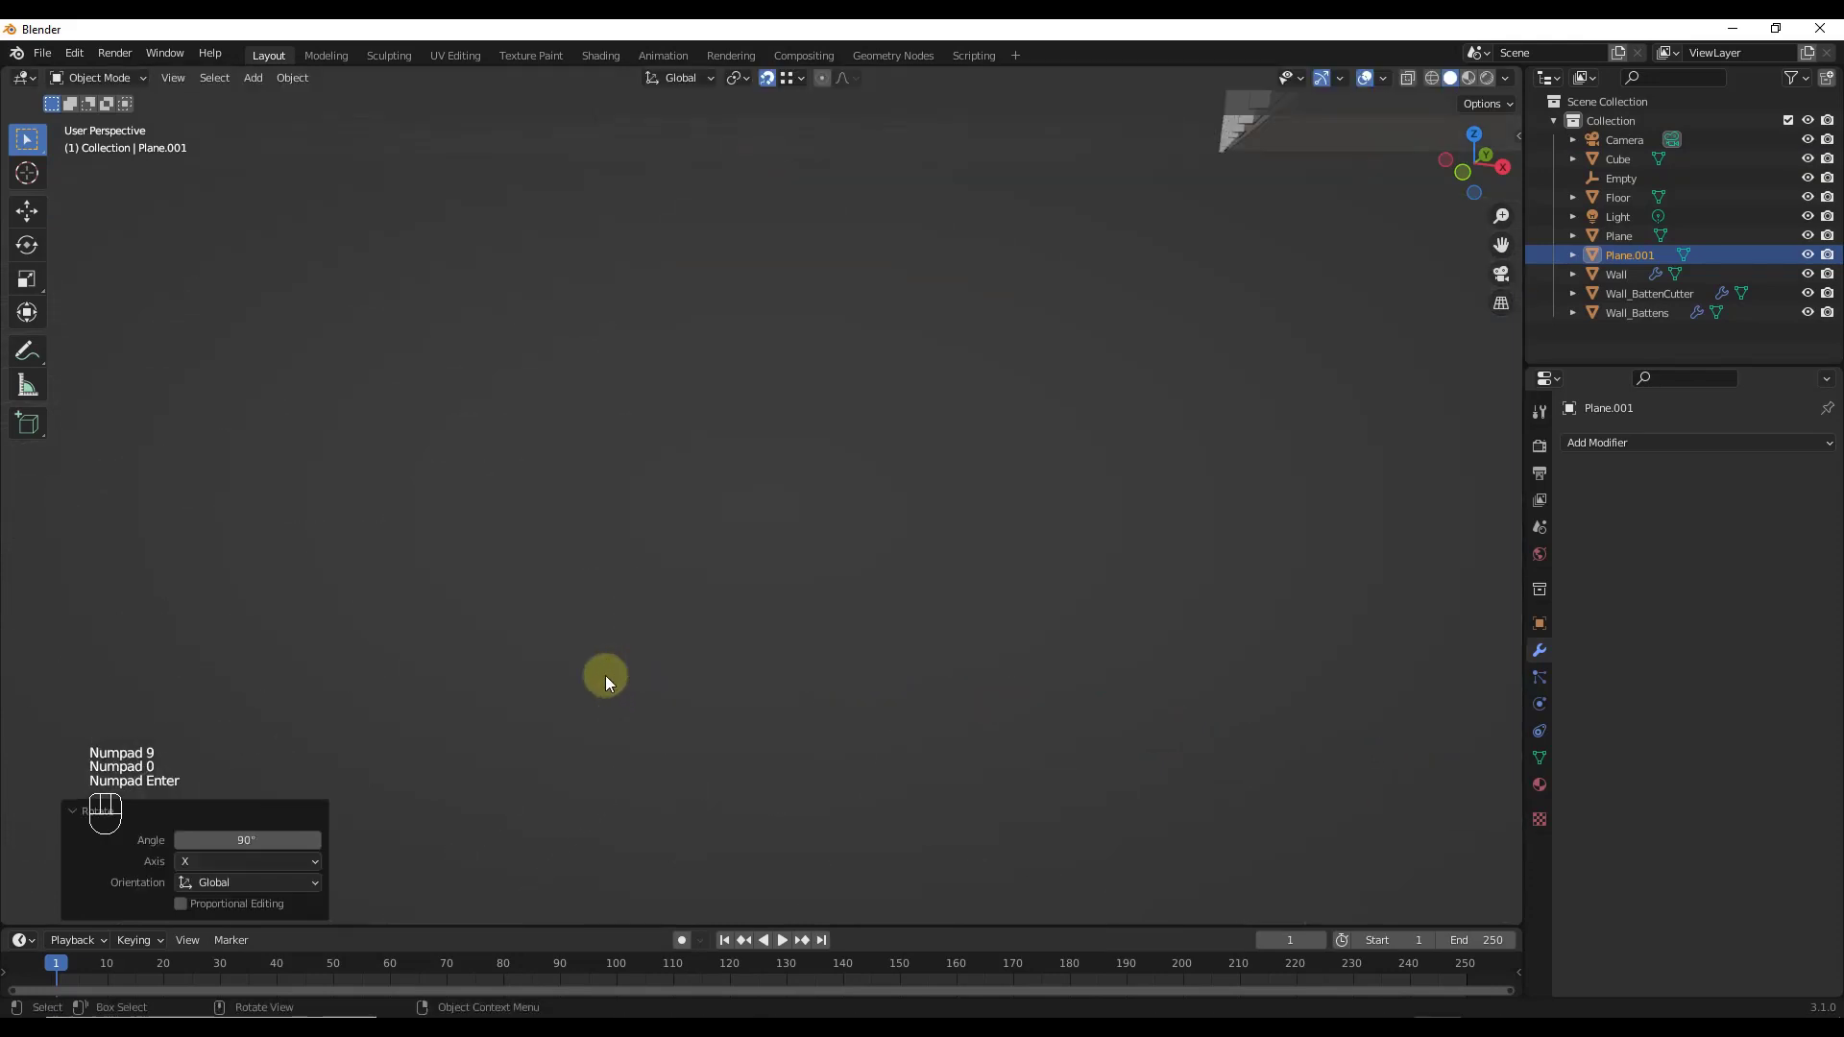
{"action": "left_click_drag", "start_coordinate": [902, 532], "coordinate": [1029, 481]}
{"action": "right_click", "coordinate": [1029, 481]}
{"action": "left_click", "coordinate": [793, 78]}
{"action": "key", "text": "g"}
{"action": "left_click", "coordinate": [960, 482]}
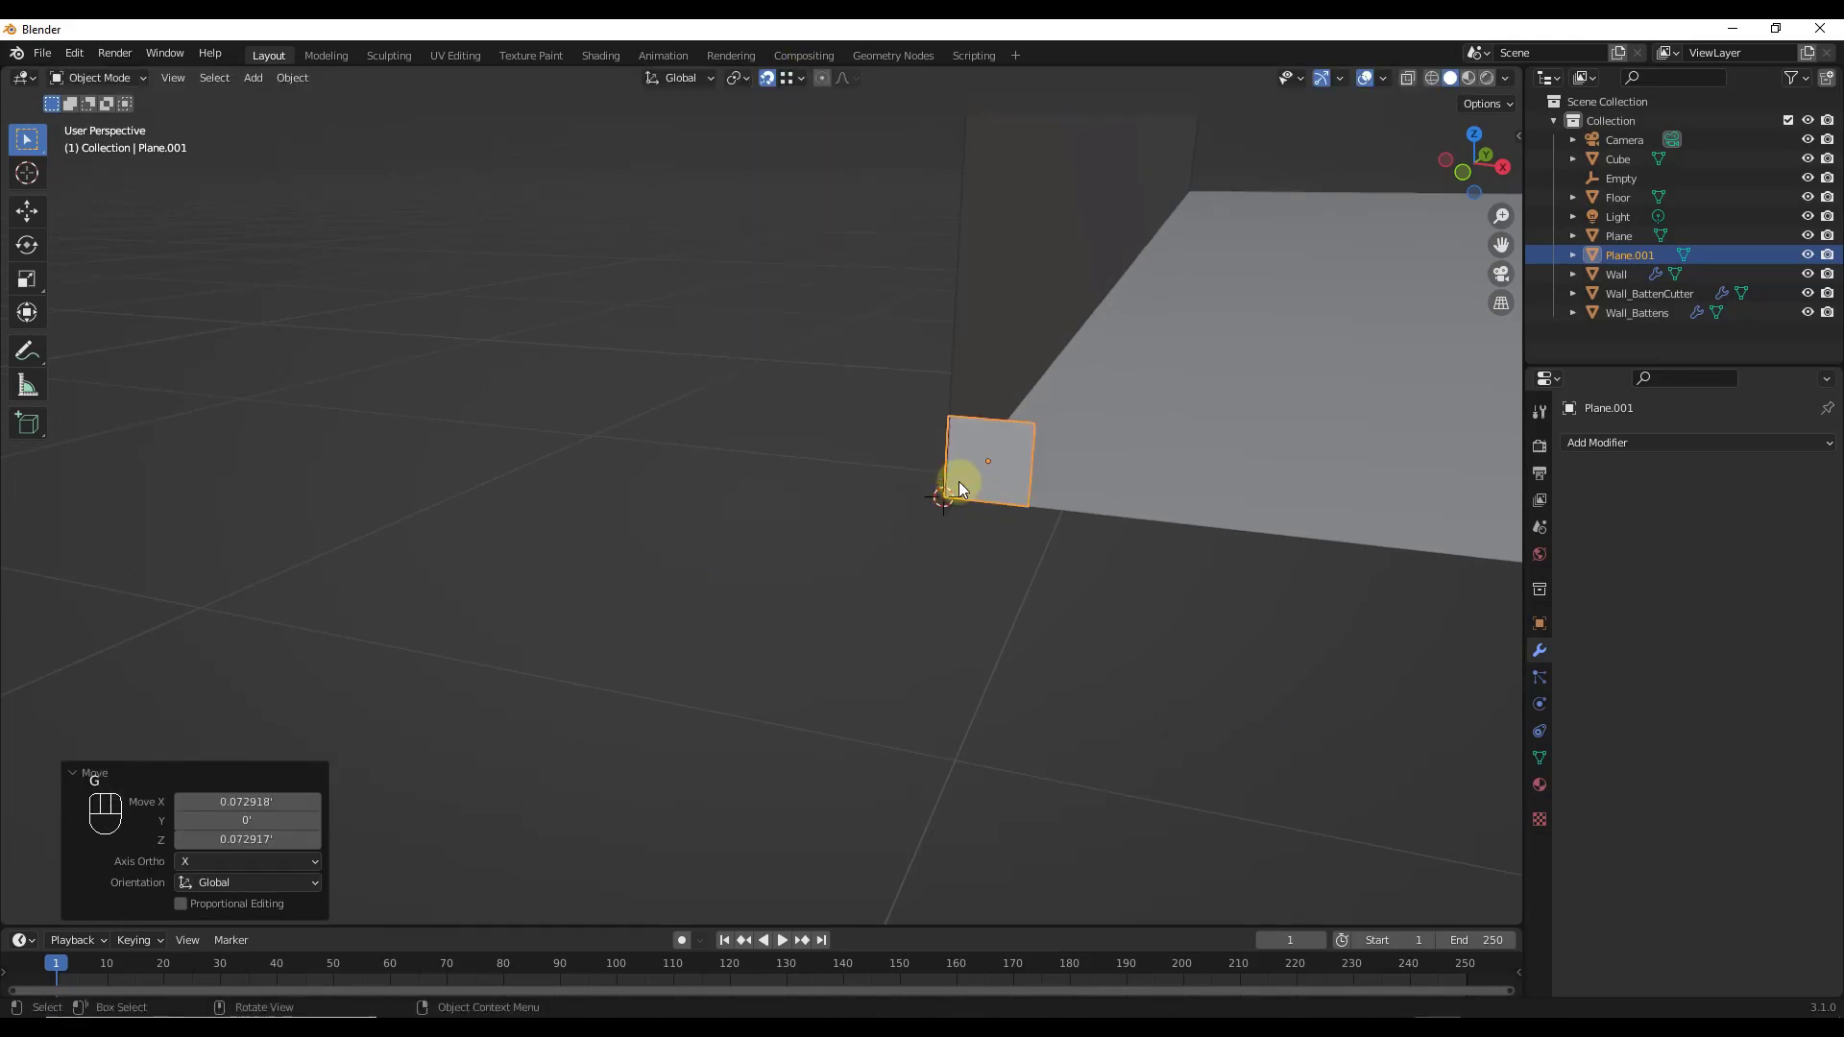
Step: Stretch the upright plane along X by moving its free side edge across the floor to the original gable wall
{"action": "key", "text": "Tab"}
{"action": "scroll", "coordinate": [989, 480], "scroll_direction": "down", "scroll_amount": 2}
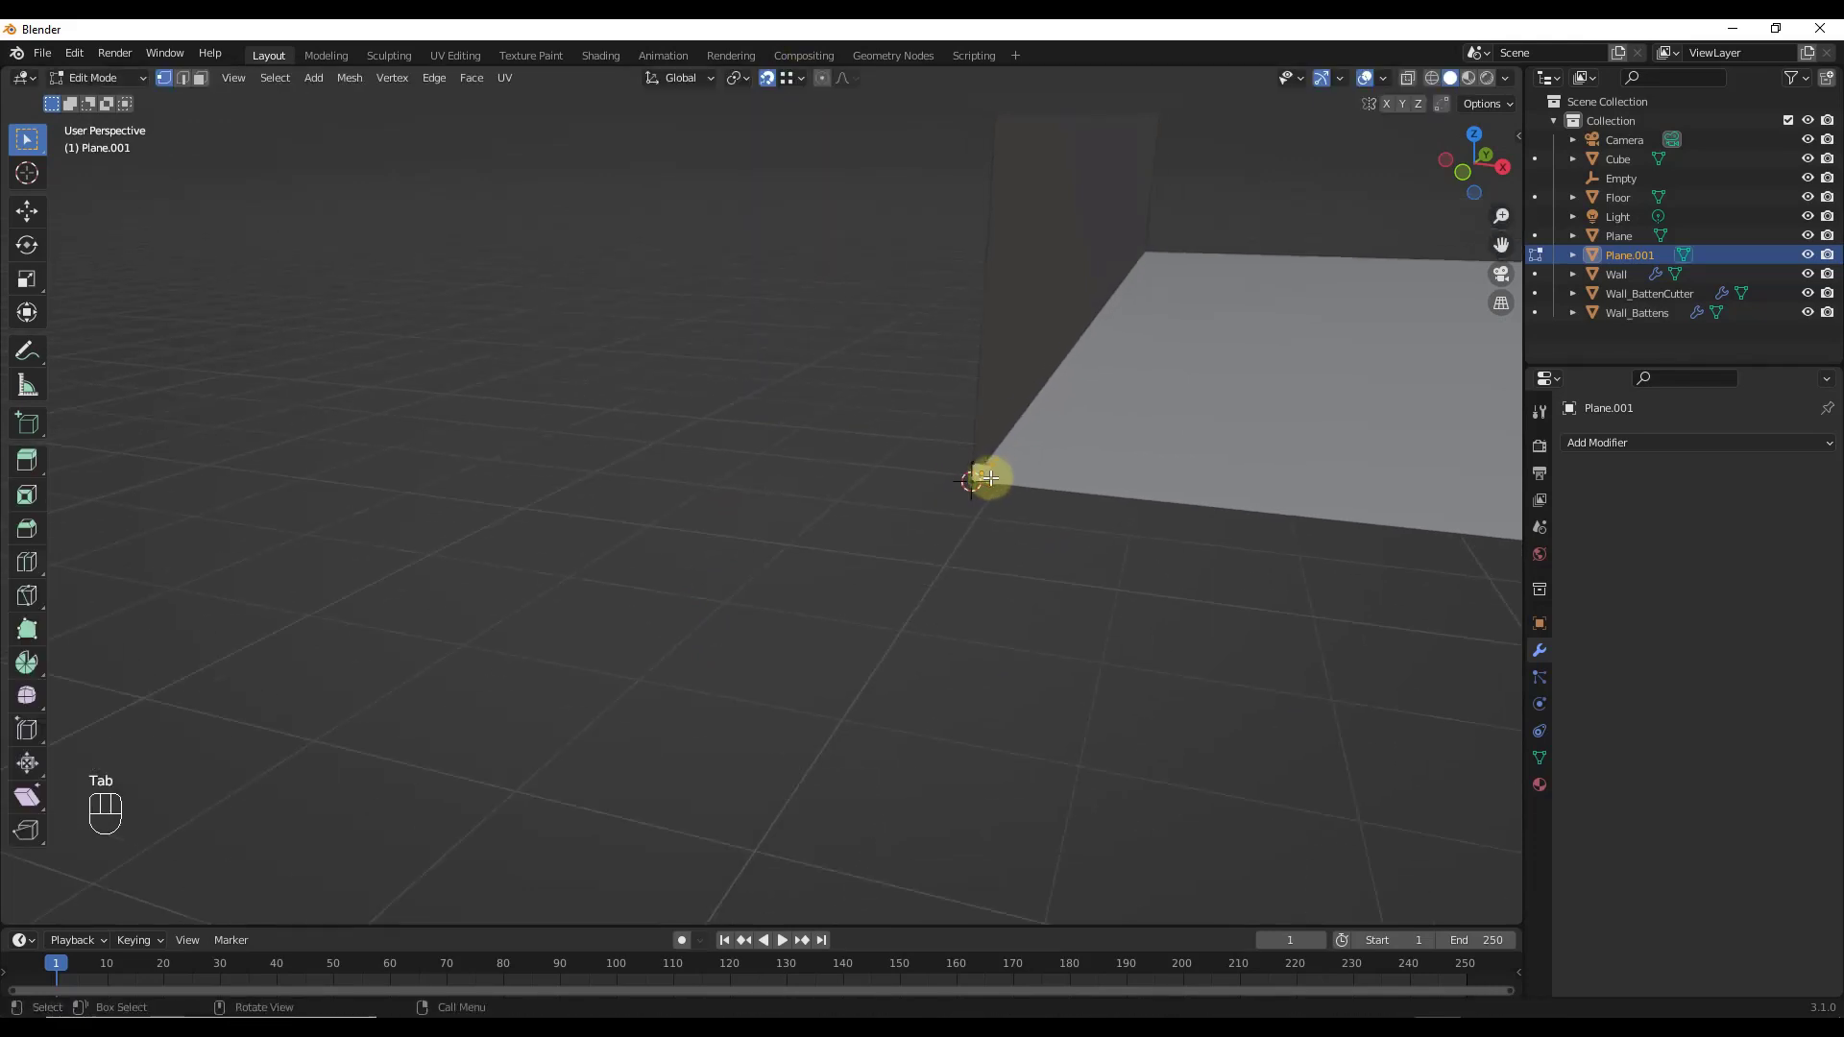
{"action": "key", "text": "g"}
{"action": "key", "text": "y"}
{"action": "key", "text": "x"}
{"action": "left_click", "coordinate": [1288, 511]}
{"action": "scroll", "coordinate": [1318, 391], "scroll_direction": "down", "scroll_amount": 3}
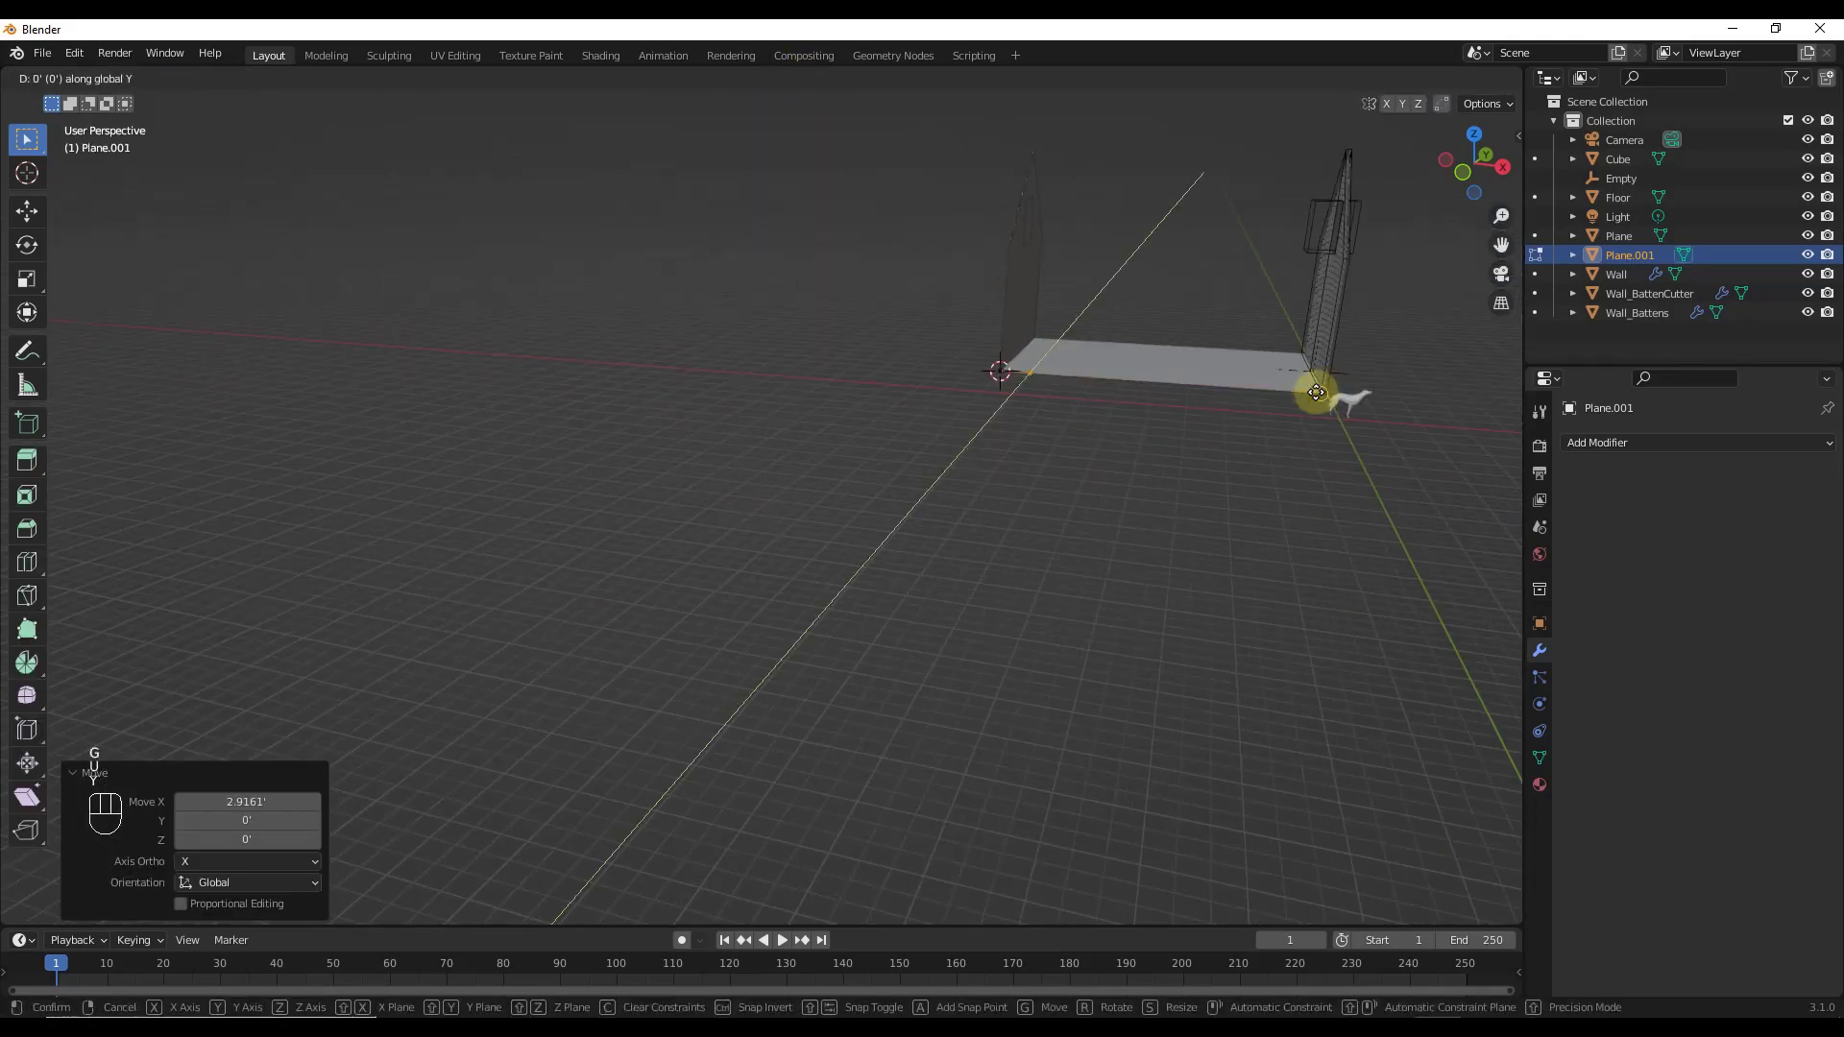
{"action": "scroll", "coordinate": [1315, 384], "scroll_direction": "up", "scroll_amount": 5}
{"action": "scroll", "coordinate": [1311, 389], "scroll_direction": "up", "scroll_amount": 3}
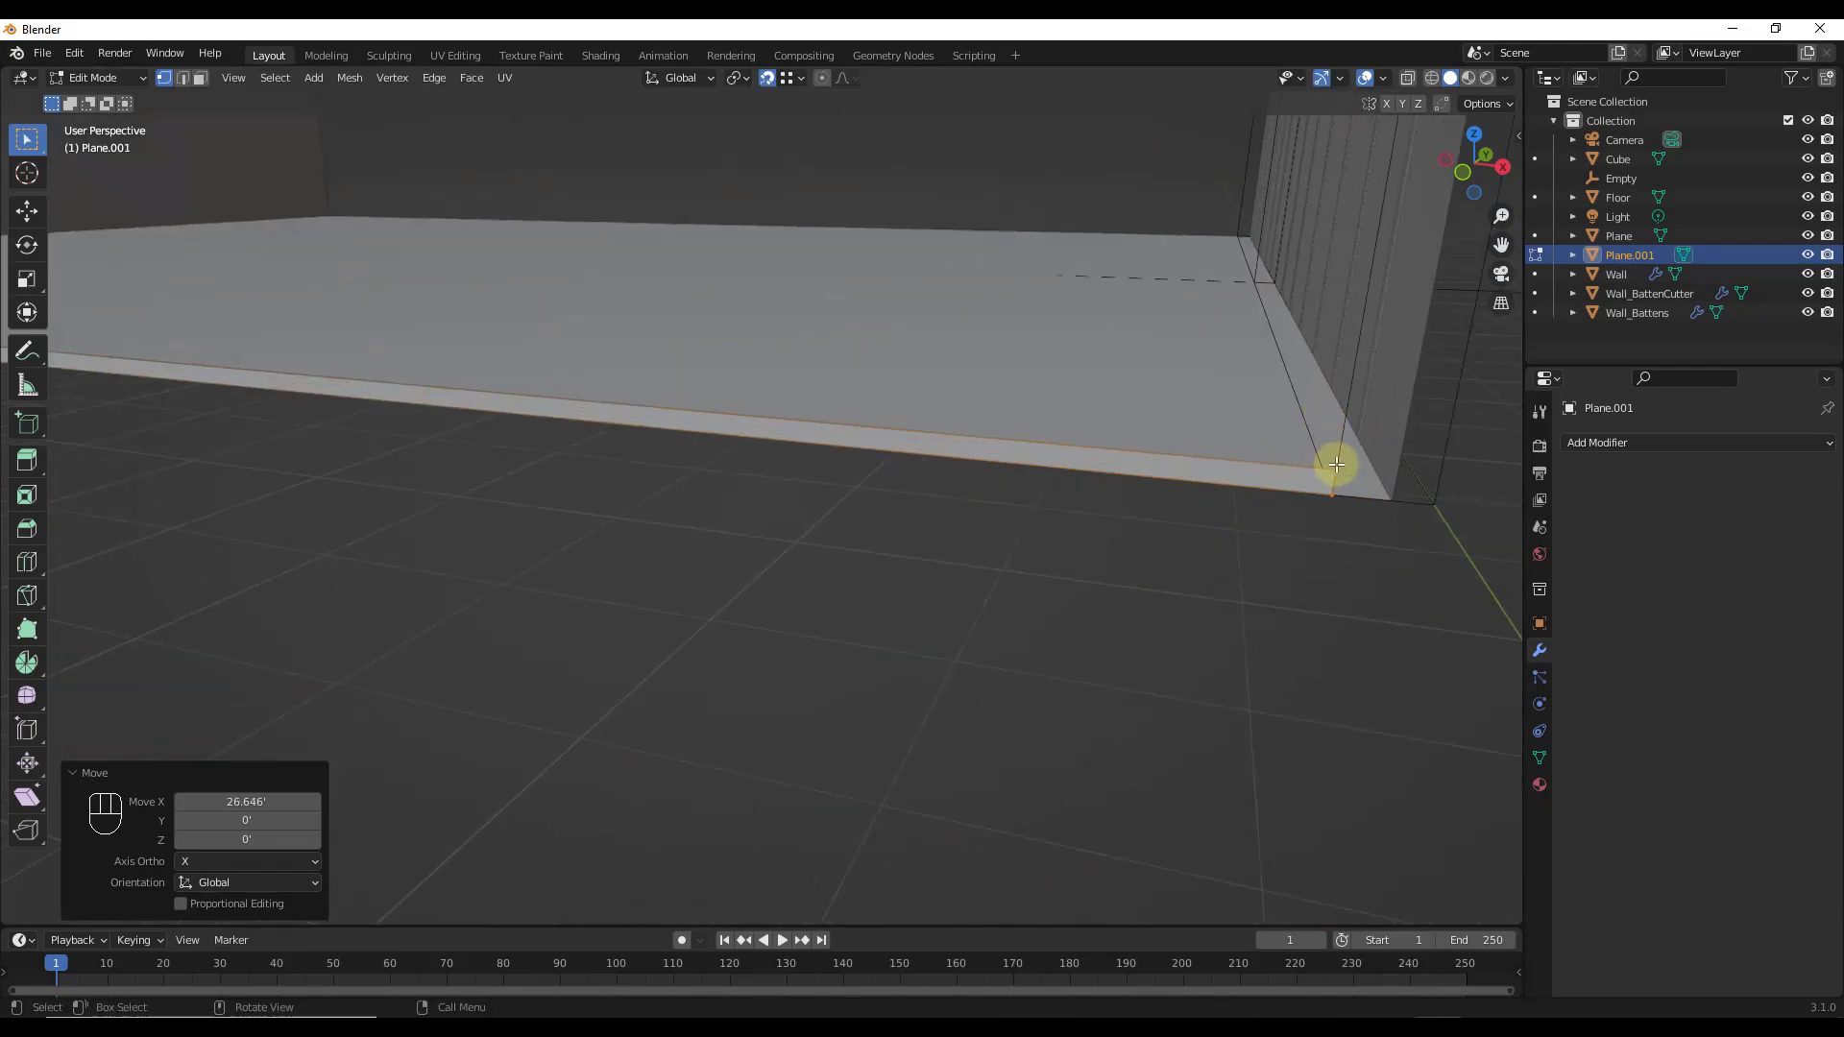
Step: Raise the side wall plane's upper edge along Z to the gable eaves and close the remaining X gap at the original gable
{"action": "key", "text": "2"}
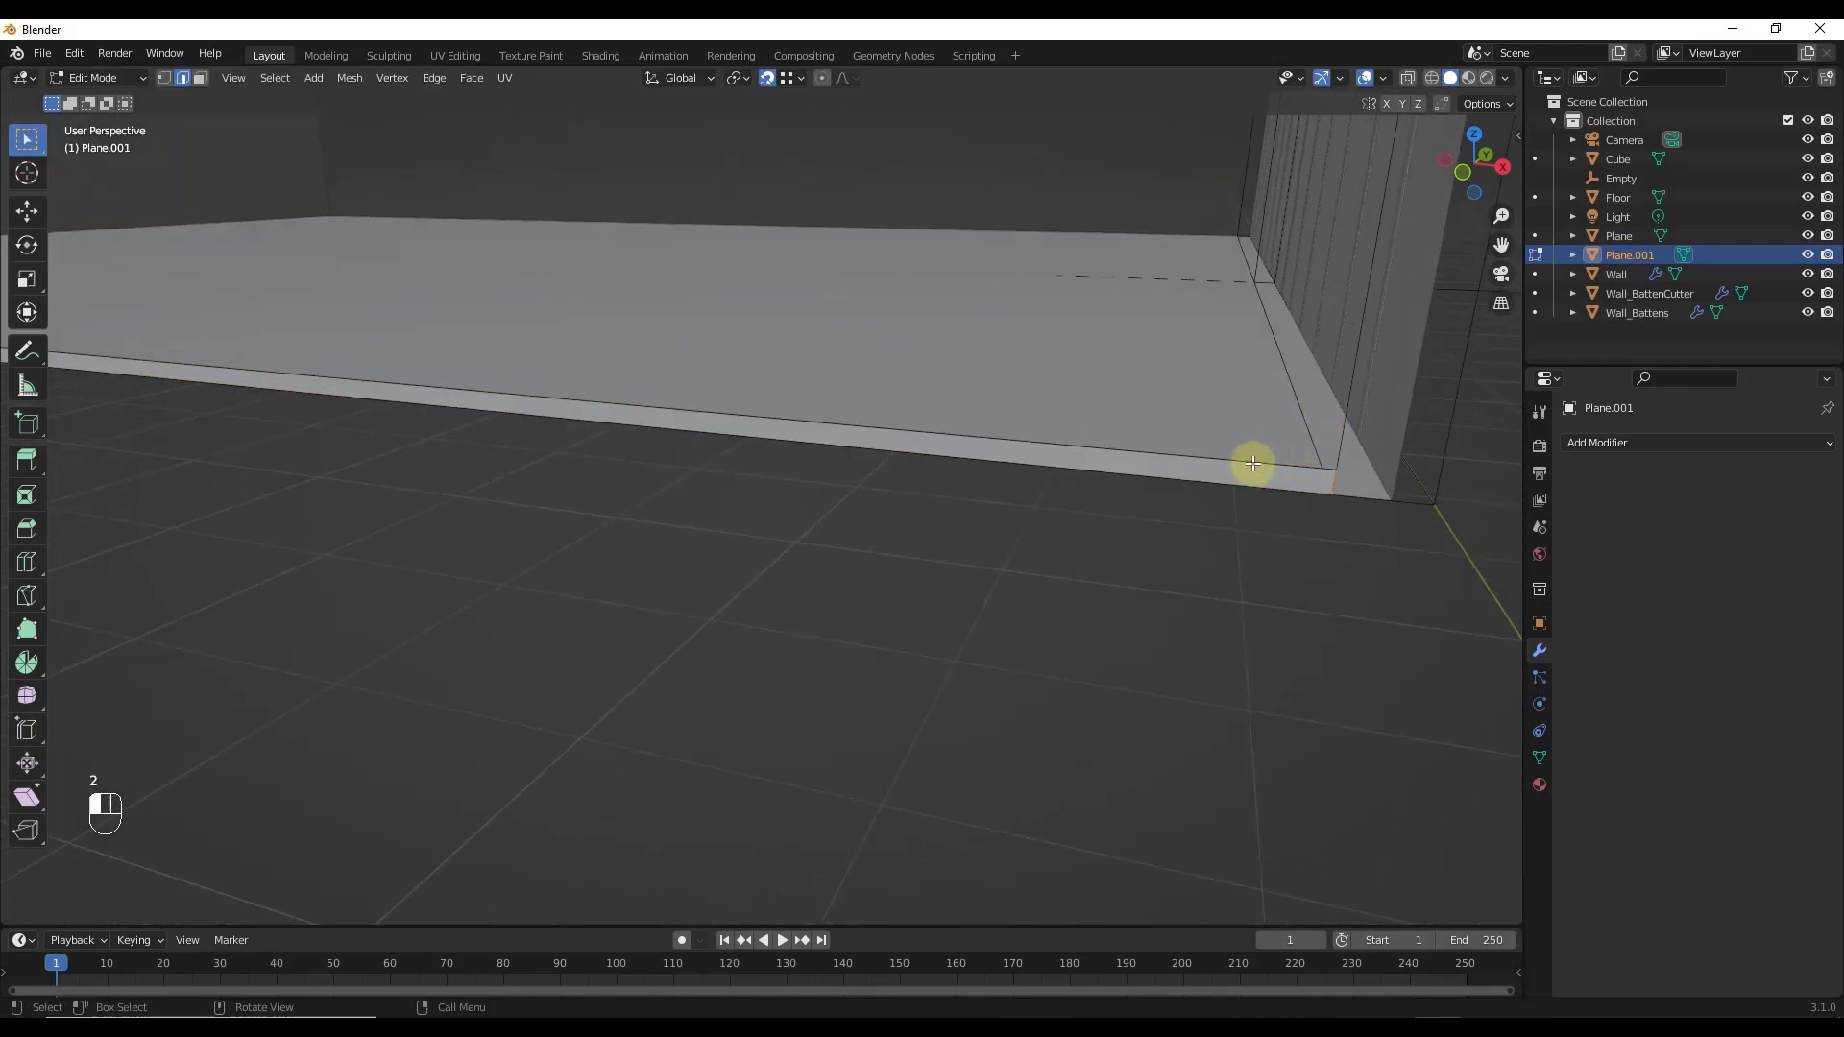
{"action": "left_click", "coordinate": [1253, 464]}
{"action": "scroll", "coordinate": [1243, 461], "scroll_direction": "down", "scroll_amount": 8}
{"action": "key", "text": "g"}
{"action": "key", "text": "z"}
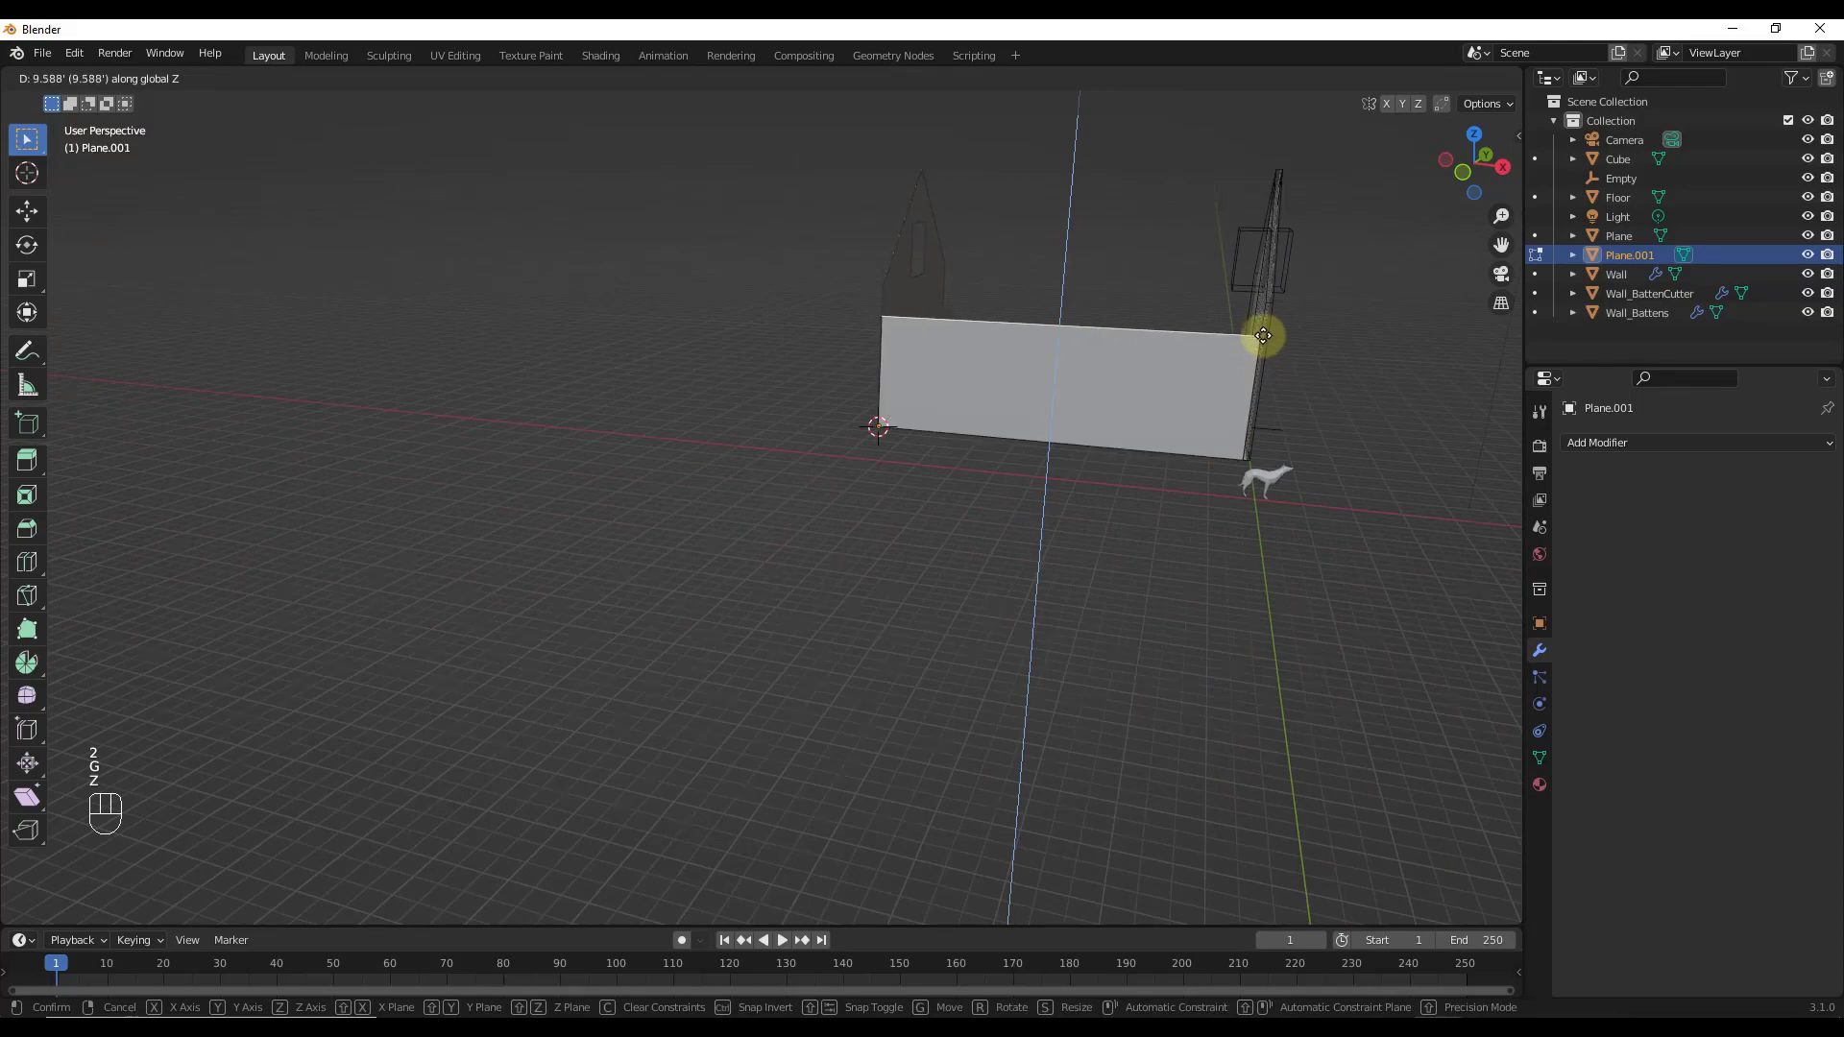
{"action": "key", "text": "x"}
{"action": "left_click", "coordinate": [880, 288]}
{"action": "scroll", "coordinate": [881, 288], "scroll_direction": "up", "scroll_amount": 6}
{"action": "scroll", "coordinate": [1197, 650], "scroll_direction": "down", "scroll_amount": 4}
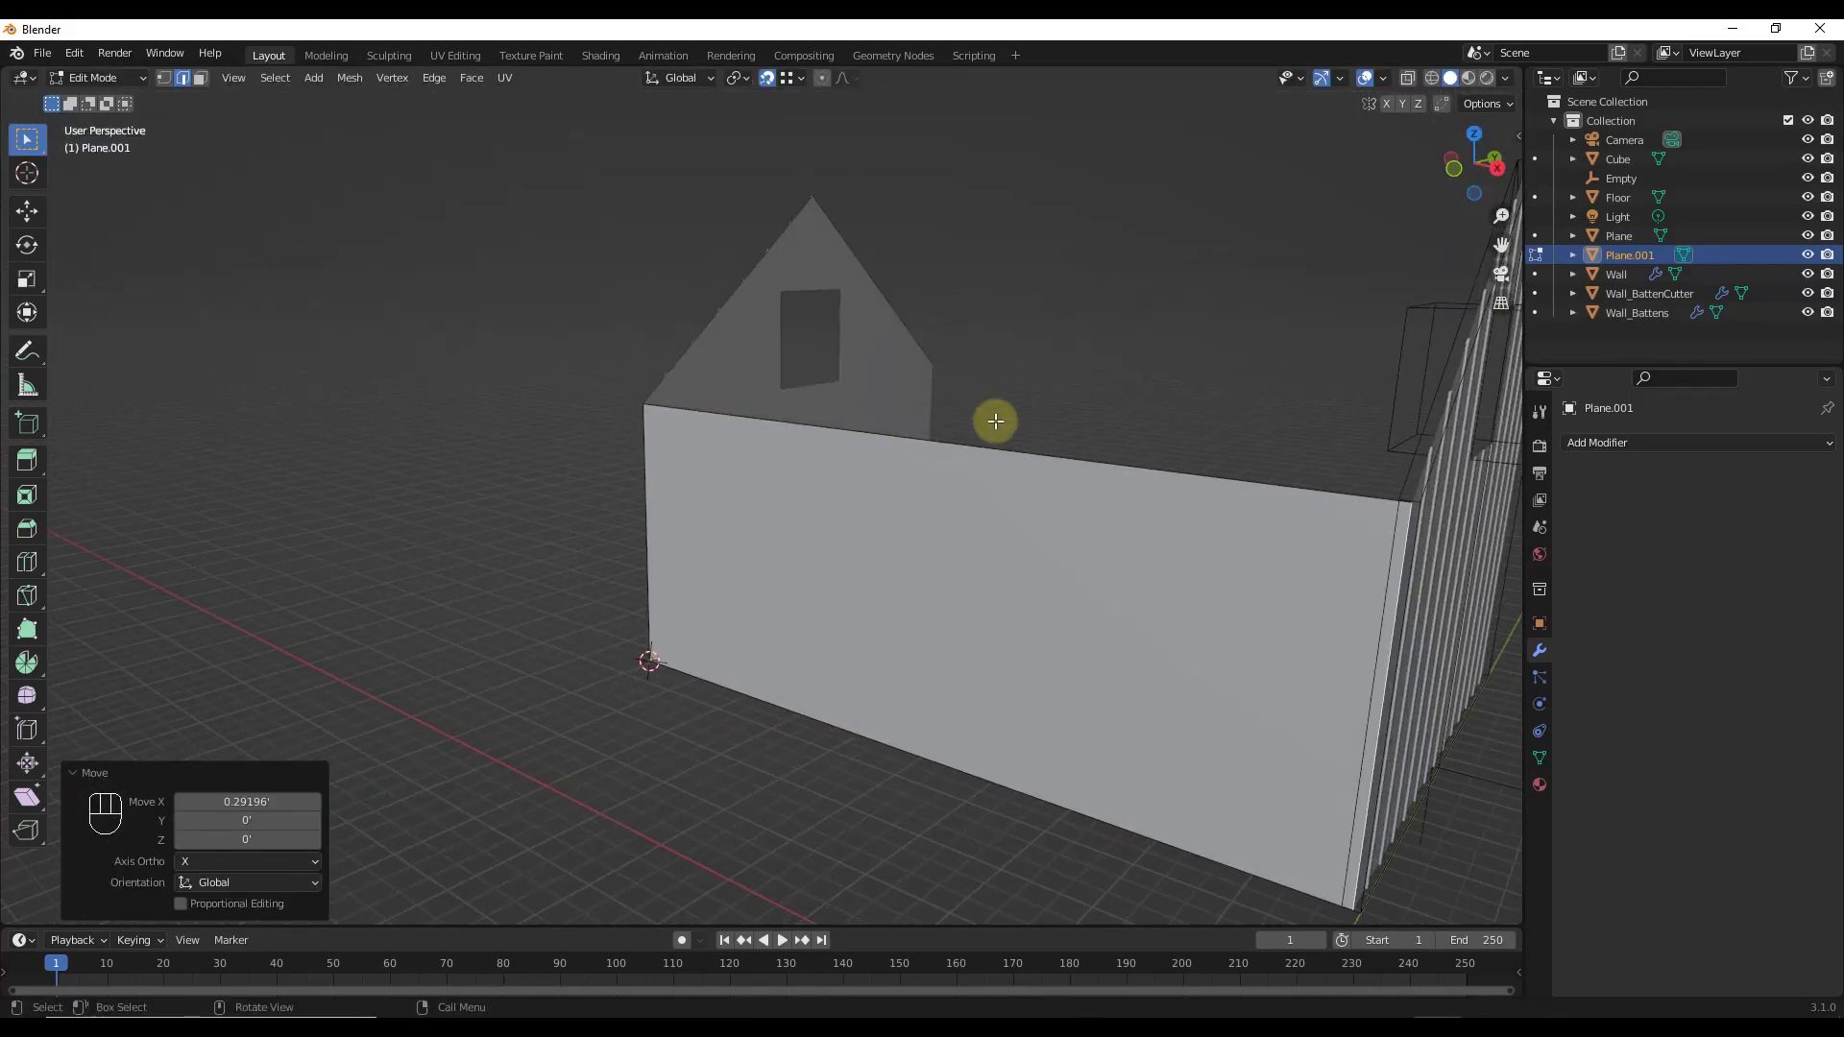
Step: Leave mesh editing and add another mesh plane at the 3D cursor on the copied gable's corner
{"action": "middle_click_drag", "start_coordinate": [994, 420], "coordinate": [927, 593]}
{"action": "scroll", "coordinate": [624, 630], "scroll_direction": "up", "scroll_amount": 3}
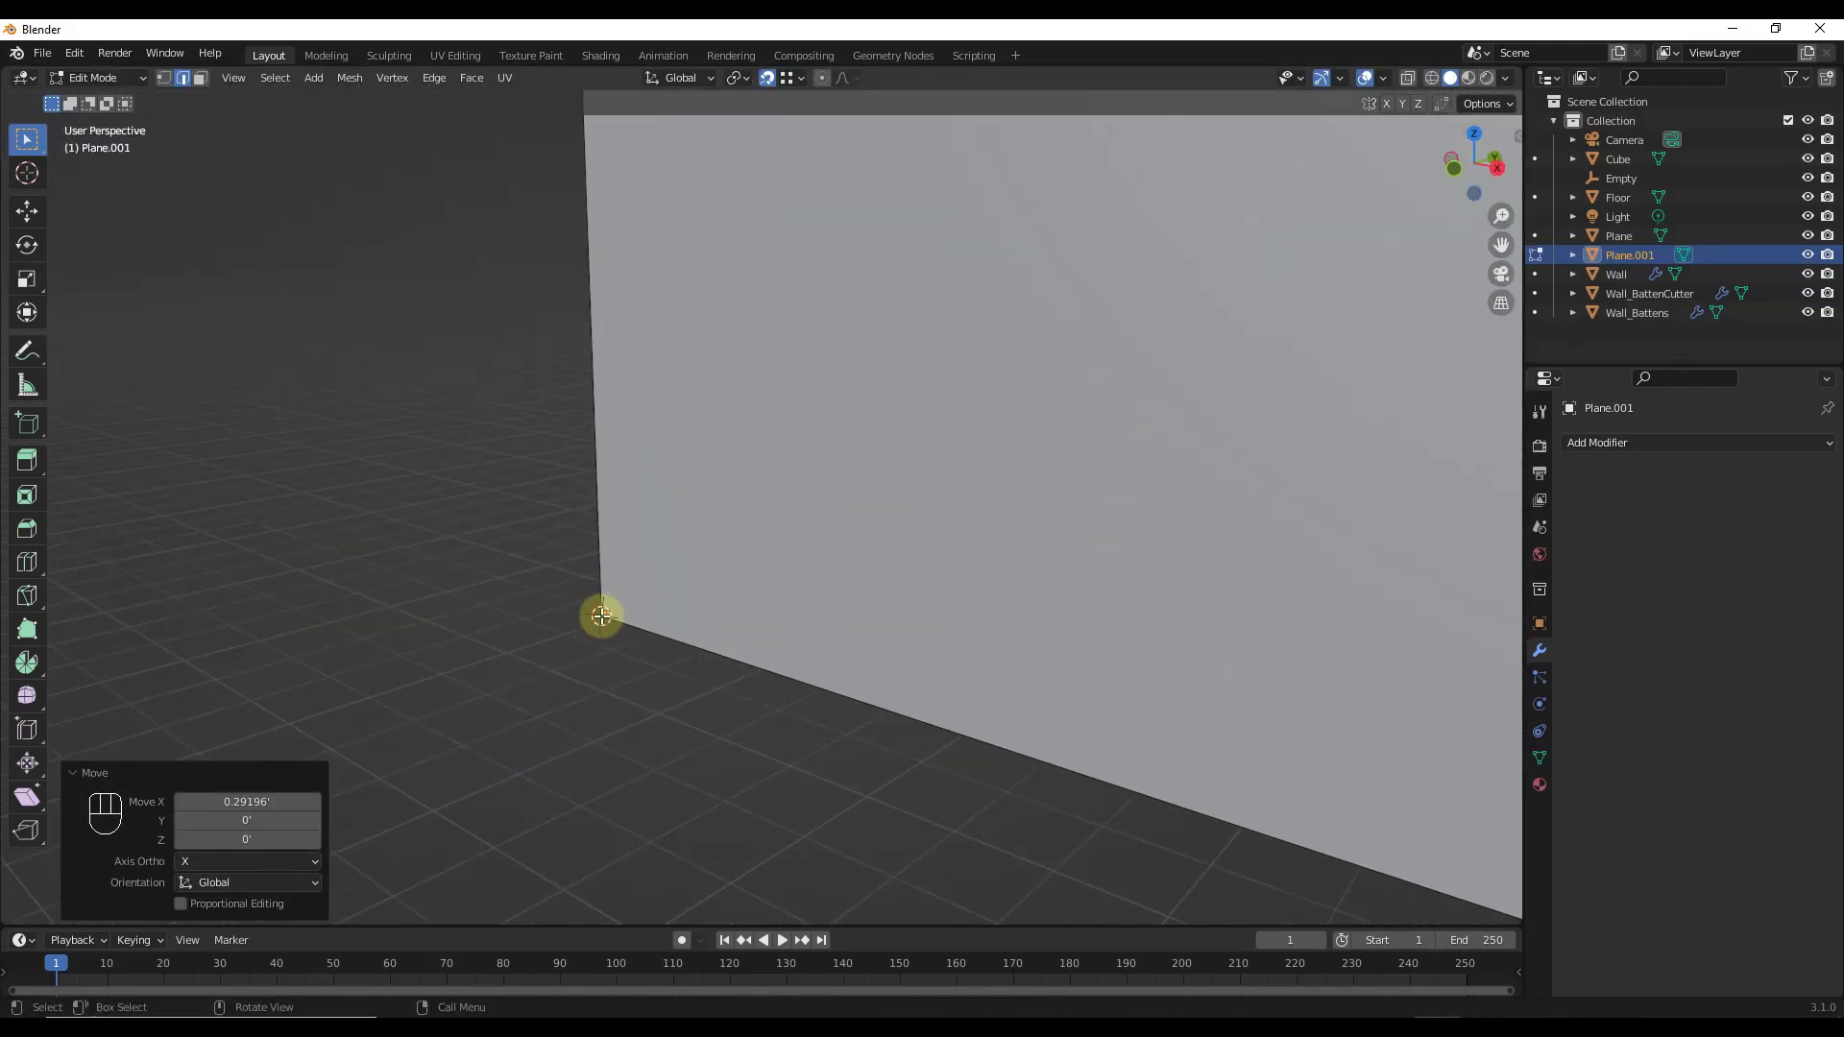
{"action": "scroll", "coordinate": [601, 618], "scroll_direction": "up", "scroll_amount": 3}
{"action": "middle_click_drag", "start_coordinate": [643, 612], "coordinate": [1085, 565]}
{"action": "scroll", "coordinate": [961, 595], "scroll_direction": "down", "scroll_amount": 4}
{"action": "scroll", "coordinate": [914, 609], "scroll_direction": "up", "scroll_amount": 2}
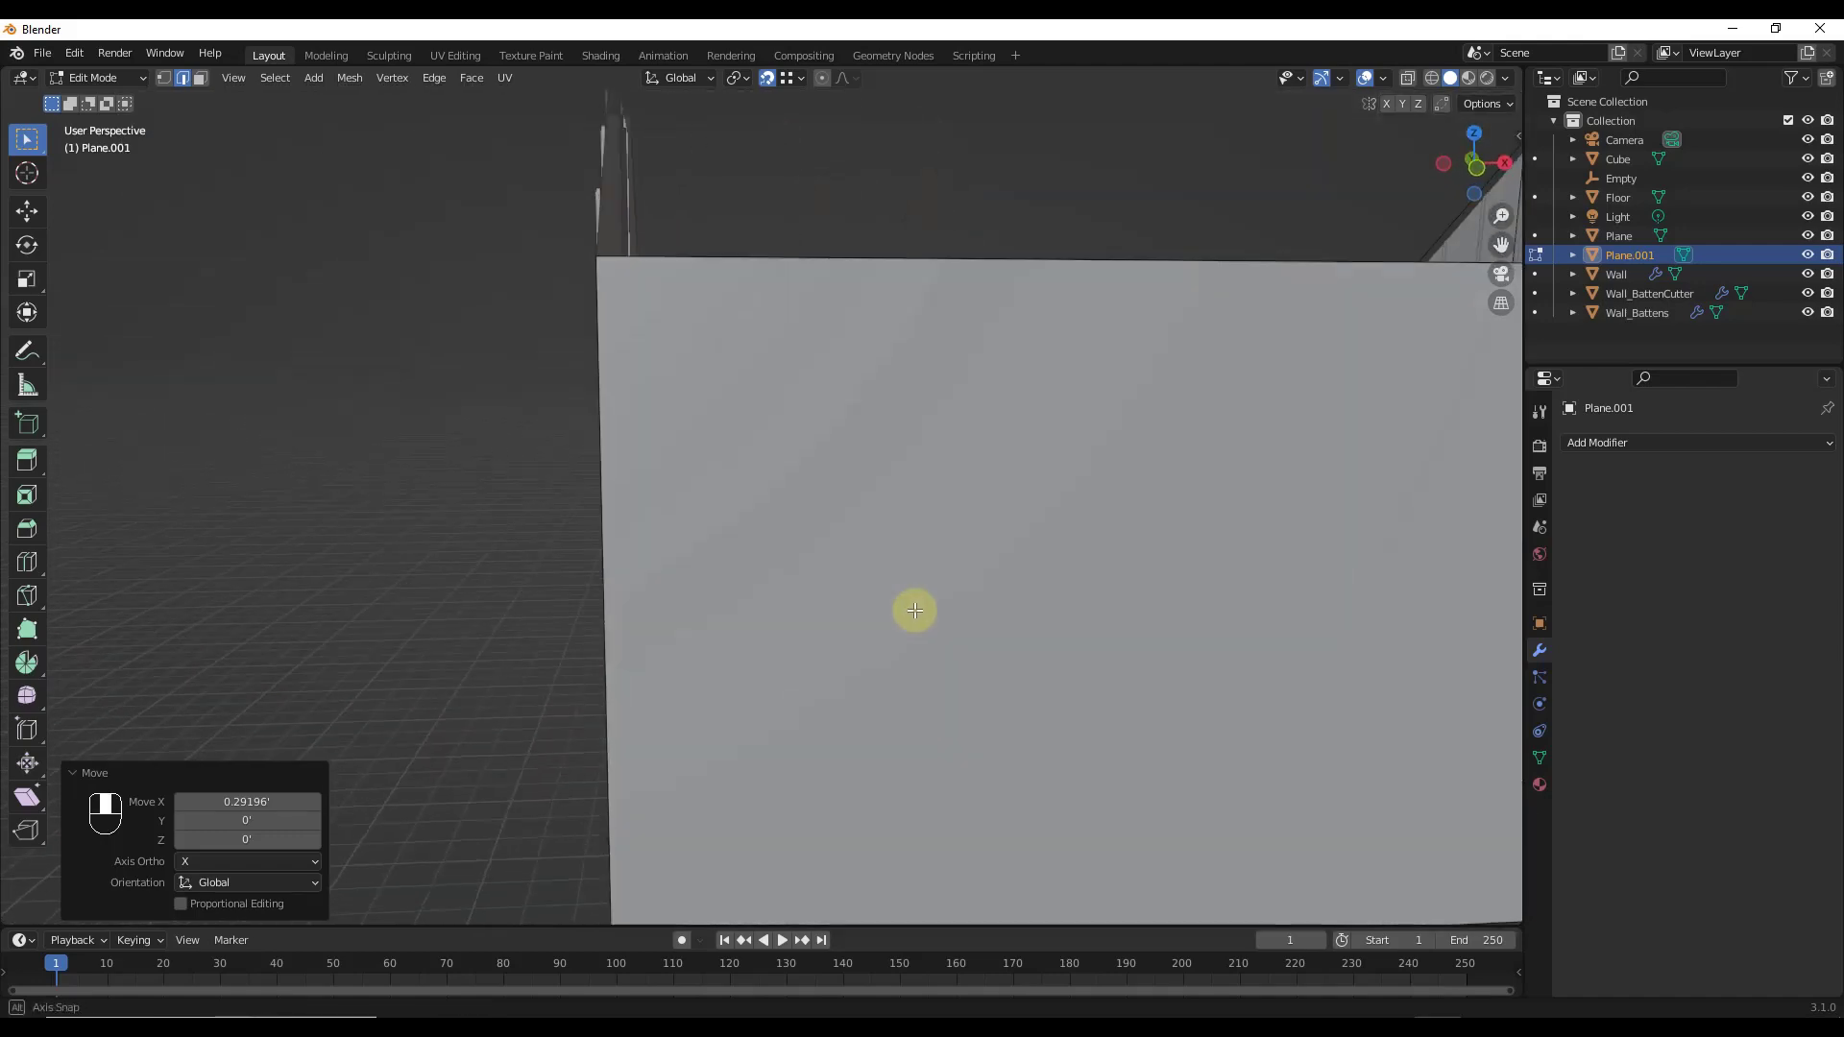
{"action": "middle_click_drag", "start_coordinate": [914, 609], "coordinate": [986, 625]}
{"action": "scroll", "coordinate": [881, 869], "scroll_direction": "up", "scroll_amount": 3}
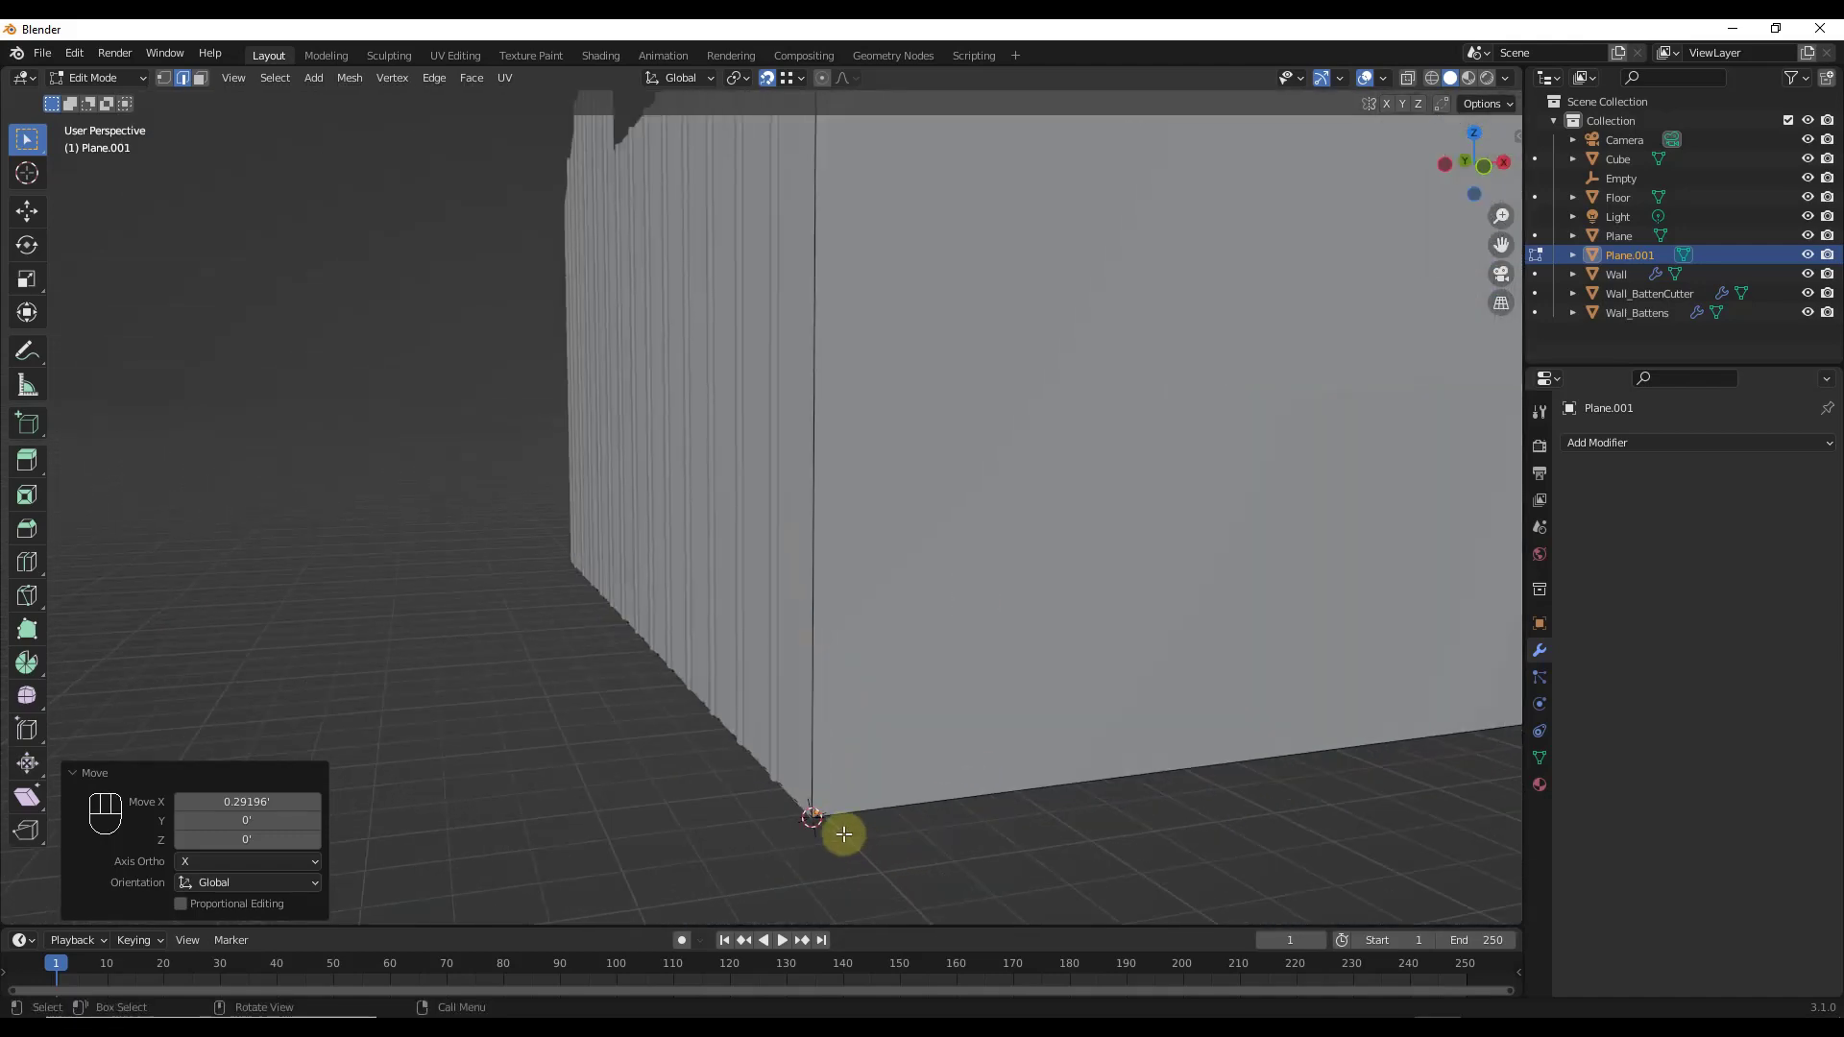
{"action": "key", "text": "shift+a"}
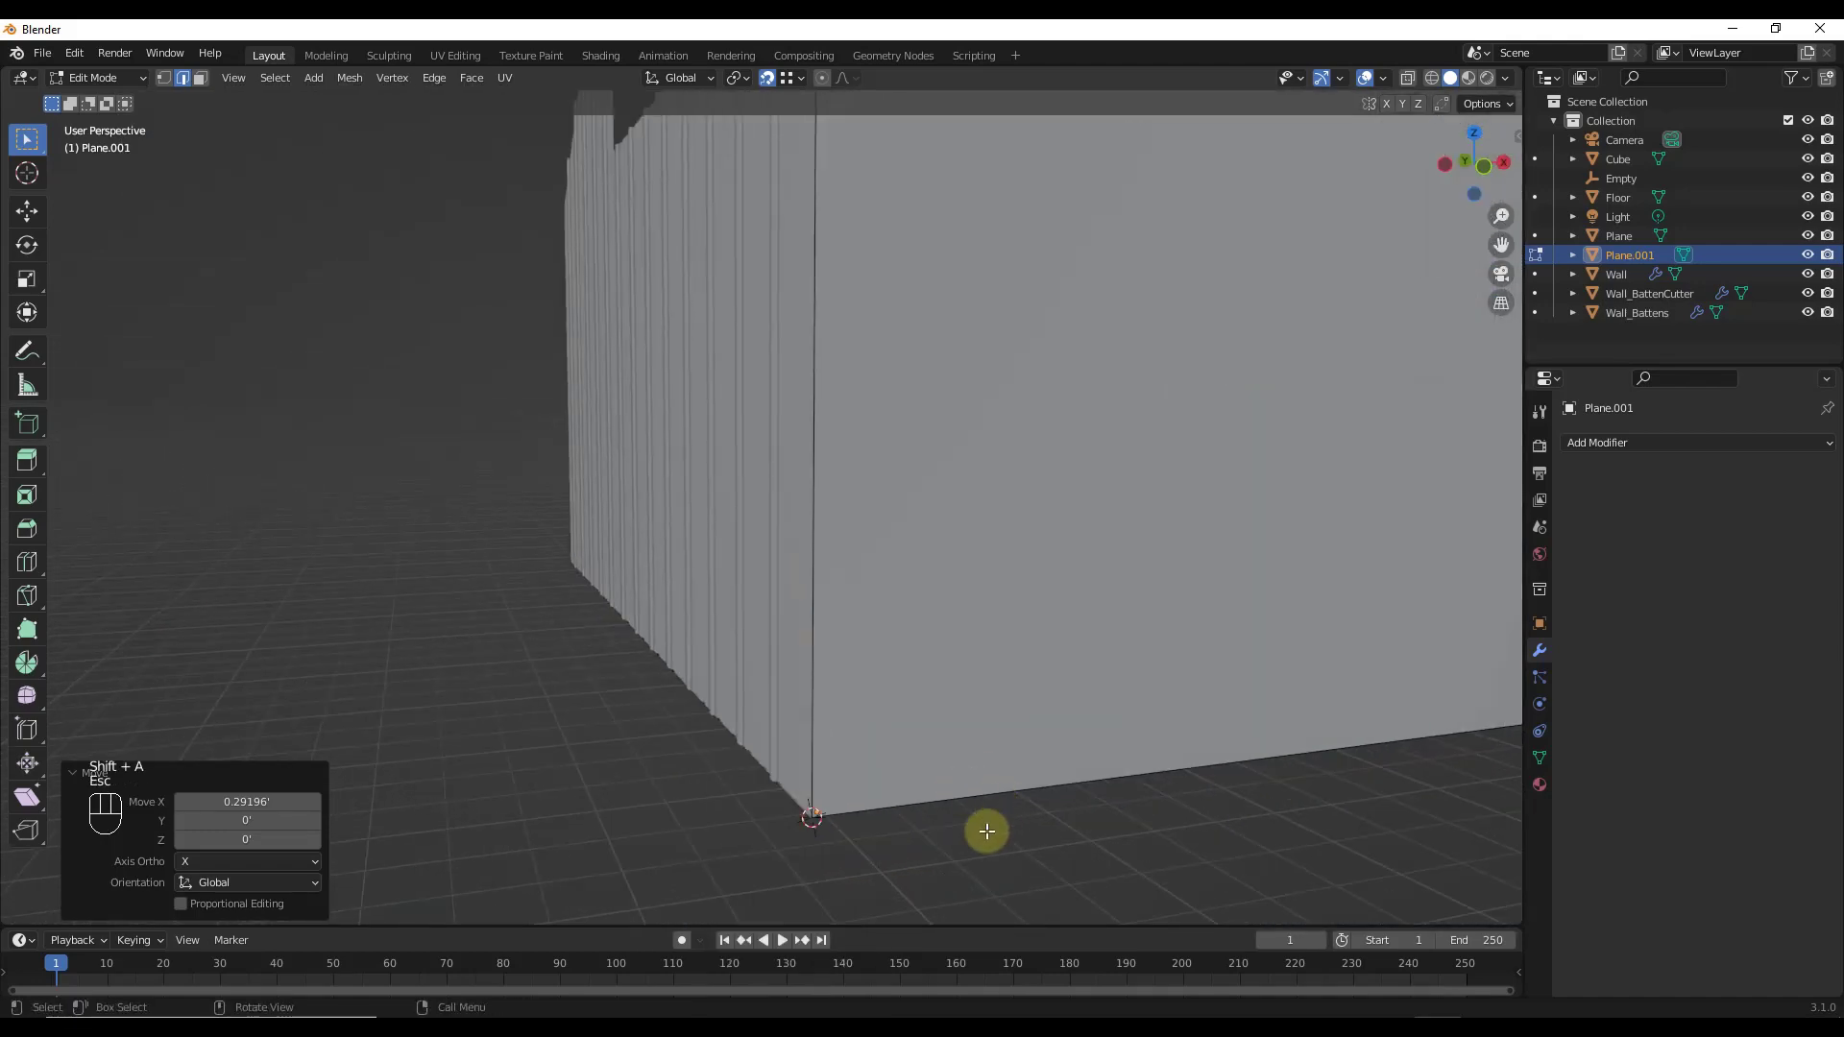
{"action": "key", "text": "Tab"}
{"action": "key", "text": "shift+a"}
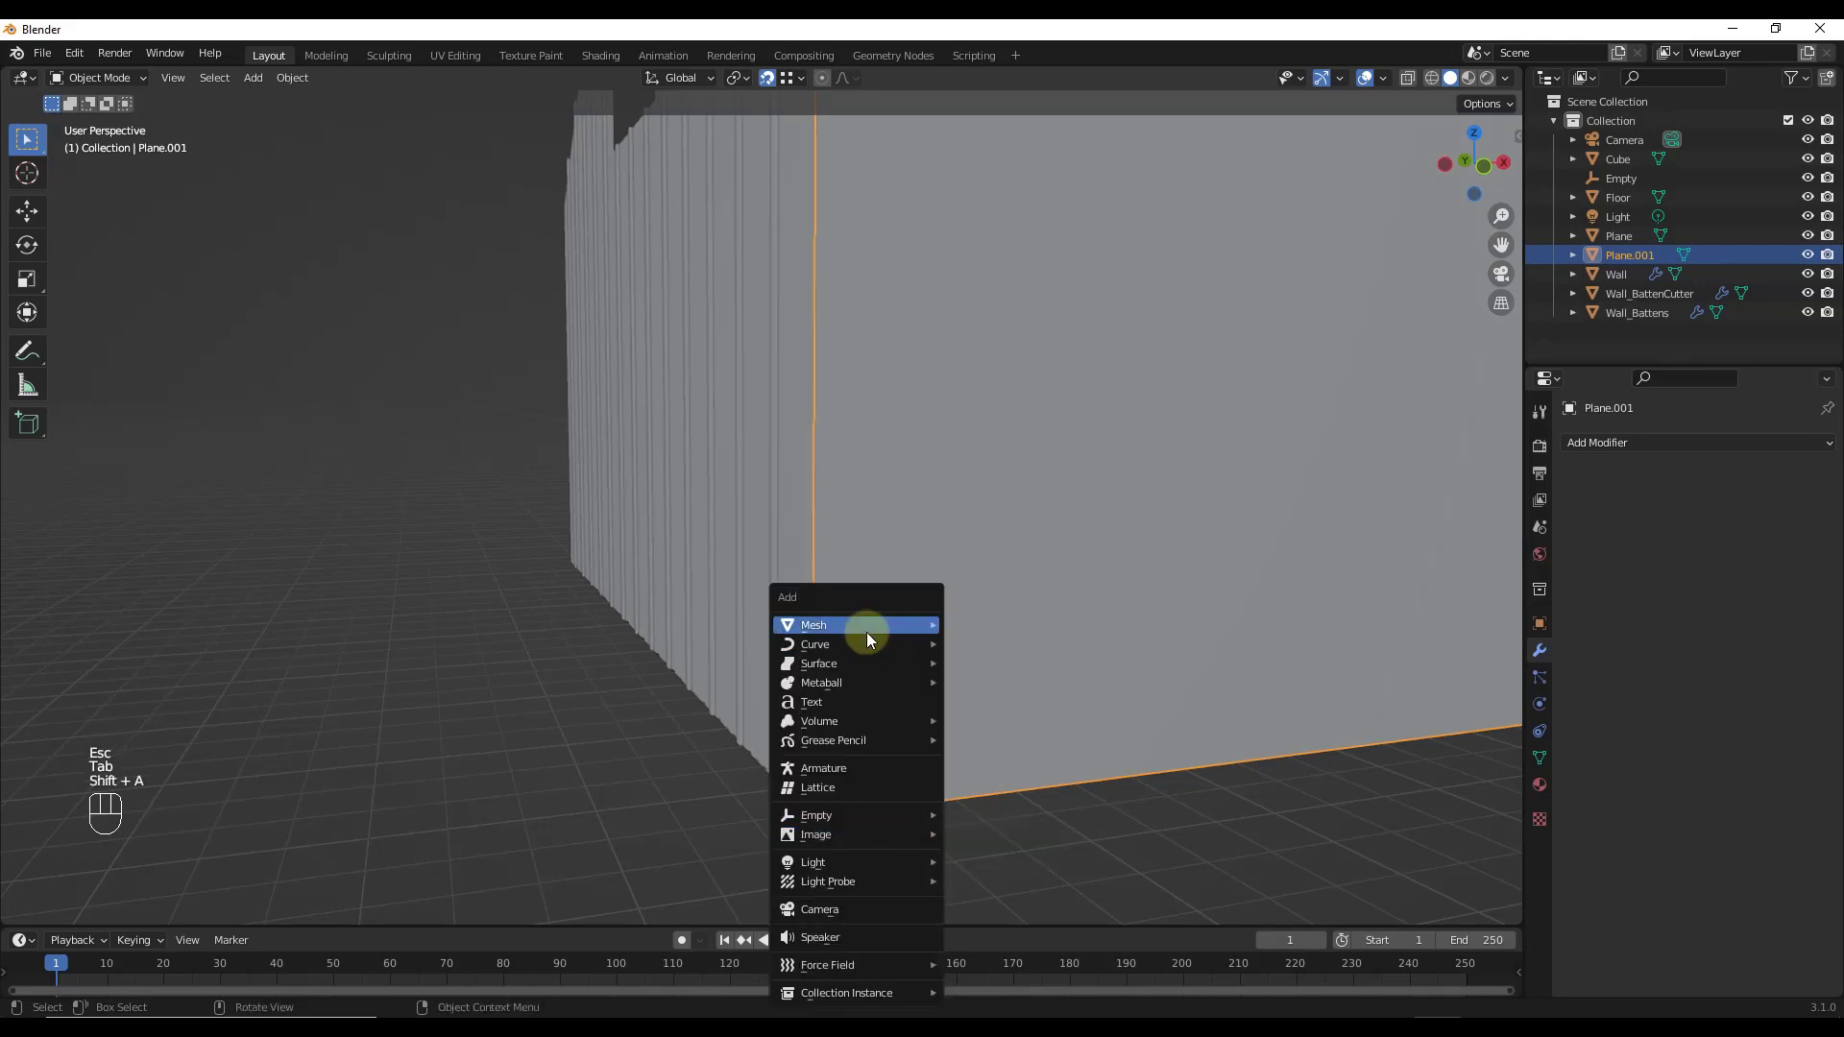
{"action": "mouse_move", "coordinate": [866, 632]}
{"action": "left_click", "coordinate": [992, 624]}
Step: Snap the small plane's geometry flush to the side wall and raise it along Z to full wall height as a batten
{"action": "left_click_drag", "start_coordinate": [1478, 162], "coordinate": [1501, 158]}
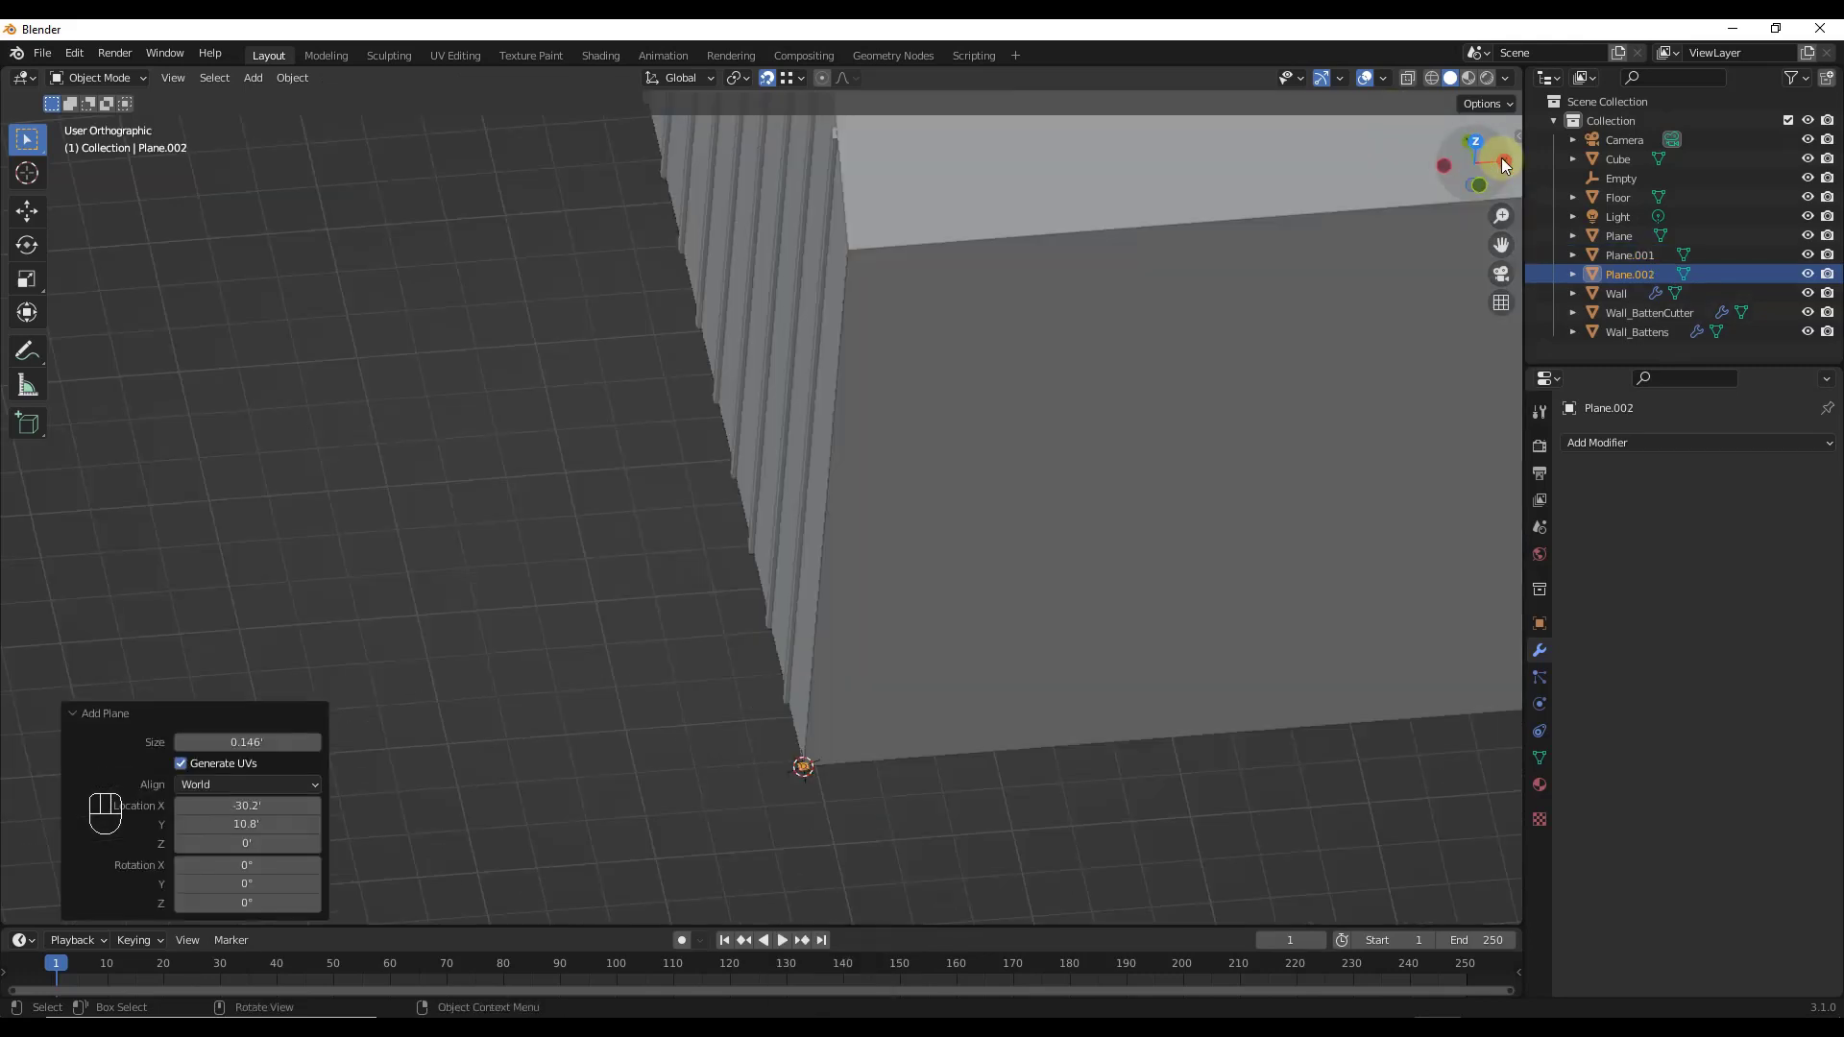
{"action": "left_click", "coordinate": [1501, 157]}
{"action": "key", "text": "Tab"}
{"action": "left_click_drag", "start_coordinate": [836, 806], "coordinate": [828, 806]}
{"action": "middle_click_drag", "start_coordinate": [828, 806], "coordinate": [890, 725]}
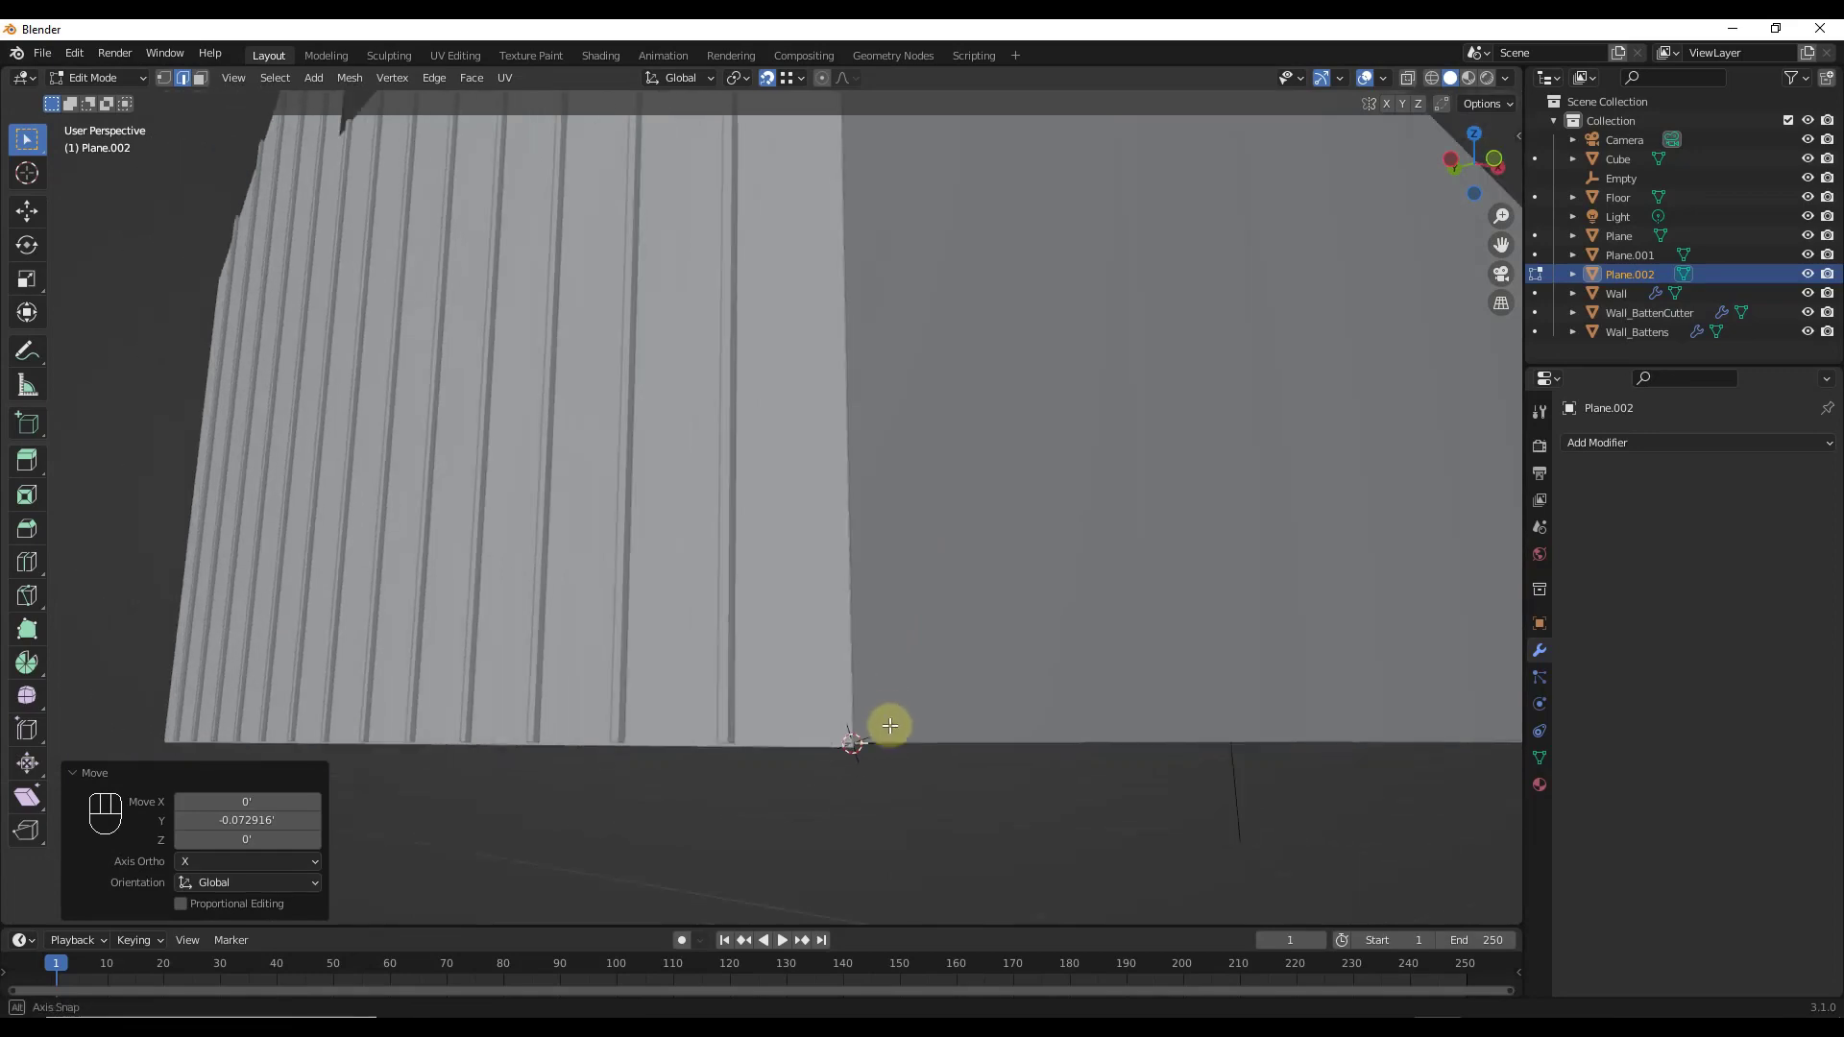
{"action": "scroll", "coordinate": [889, 725], "scroll_direction": "down", "scroll_amount": 4}
{"action": "key", "text": "g"}
{"action": "key", "text": "z"}
{"action": "key", "text": "Tab"}
{"action": "scroll", "coordinate": [1164, 399], "scroll_direction": "down", "scroll_amount": 4}
{"action": "scroll", "coordinate": [1426, 476], "scroll_direction": "up", "scroll_amount": 2}
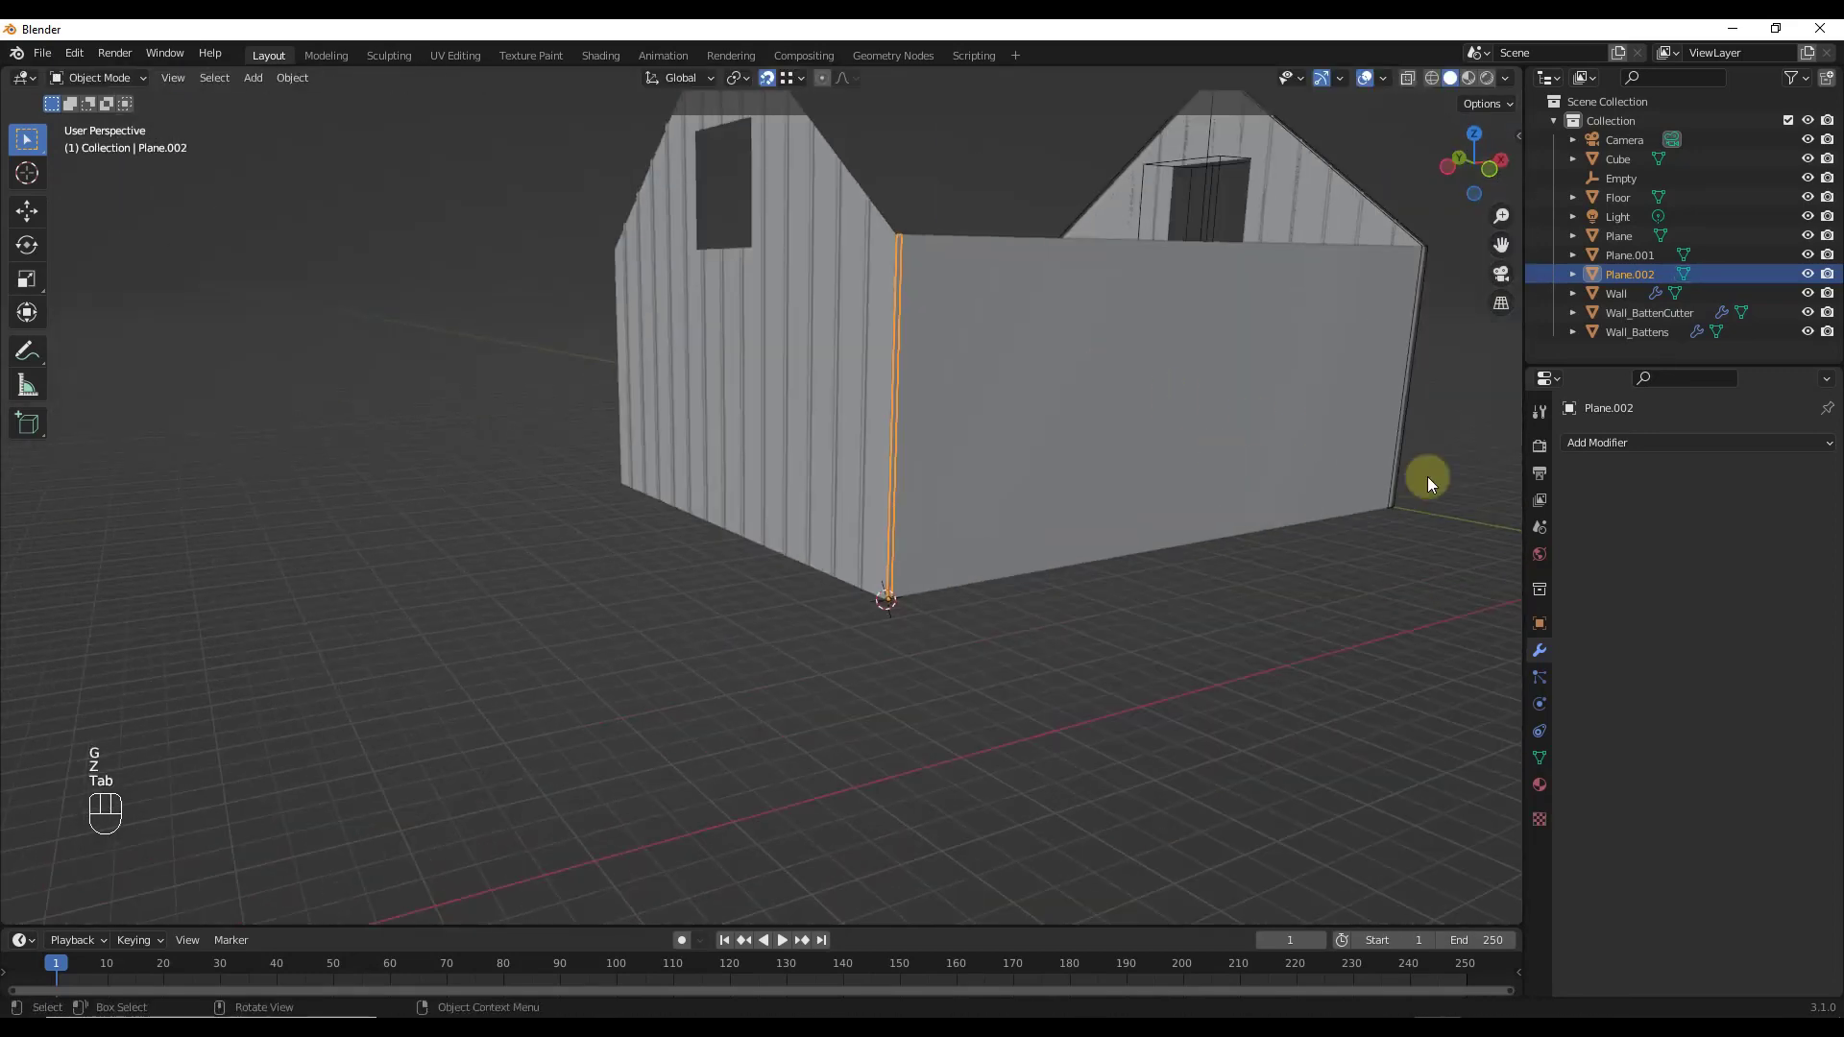
Step: Add an Array modifier to the side batten with relative offset off, a constant X offset of 1' and a count of 31
{"action": "left_click", "coordinate": [1586, 443]}
{"action": "left_click", "coordinate": [1456, 495]}
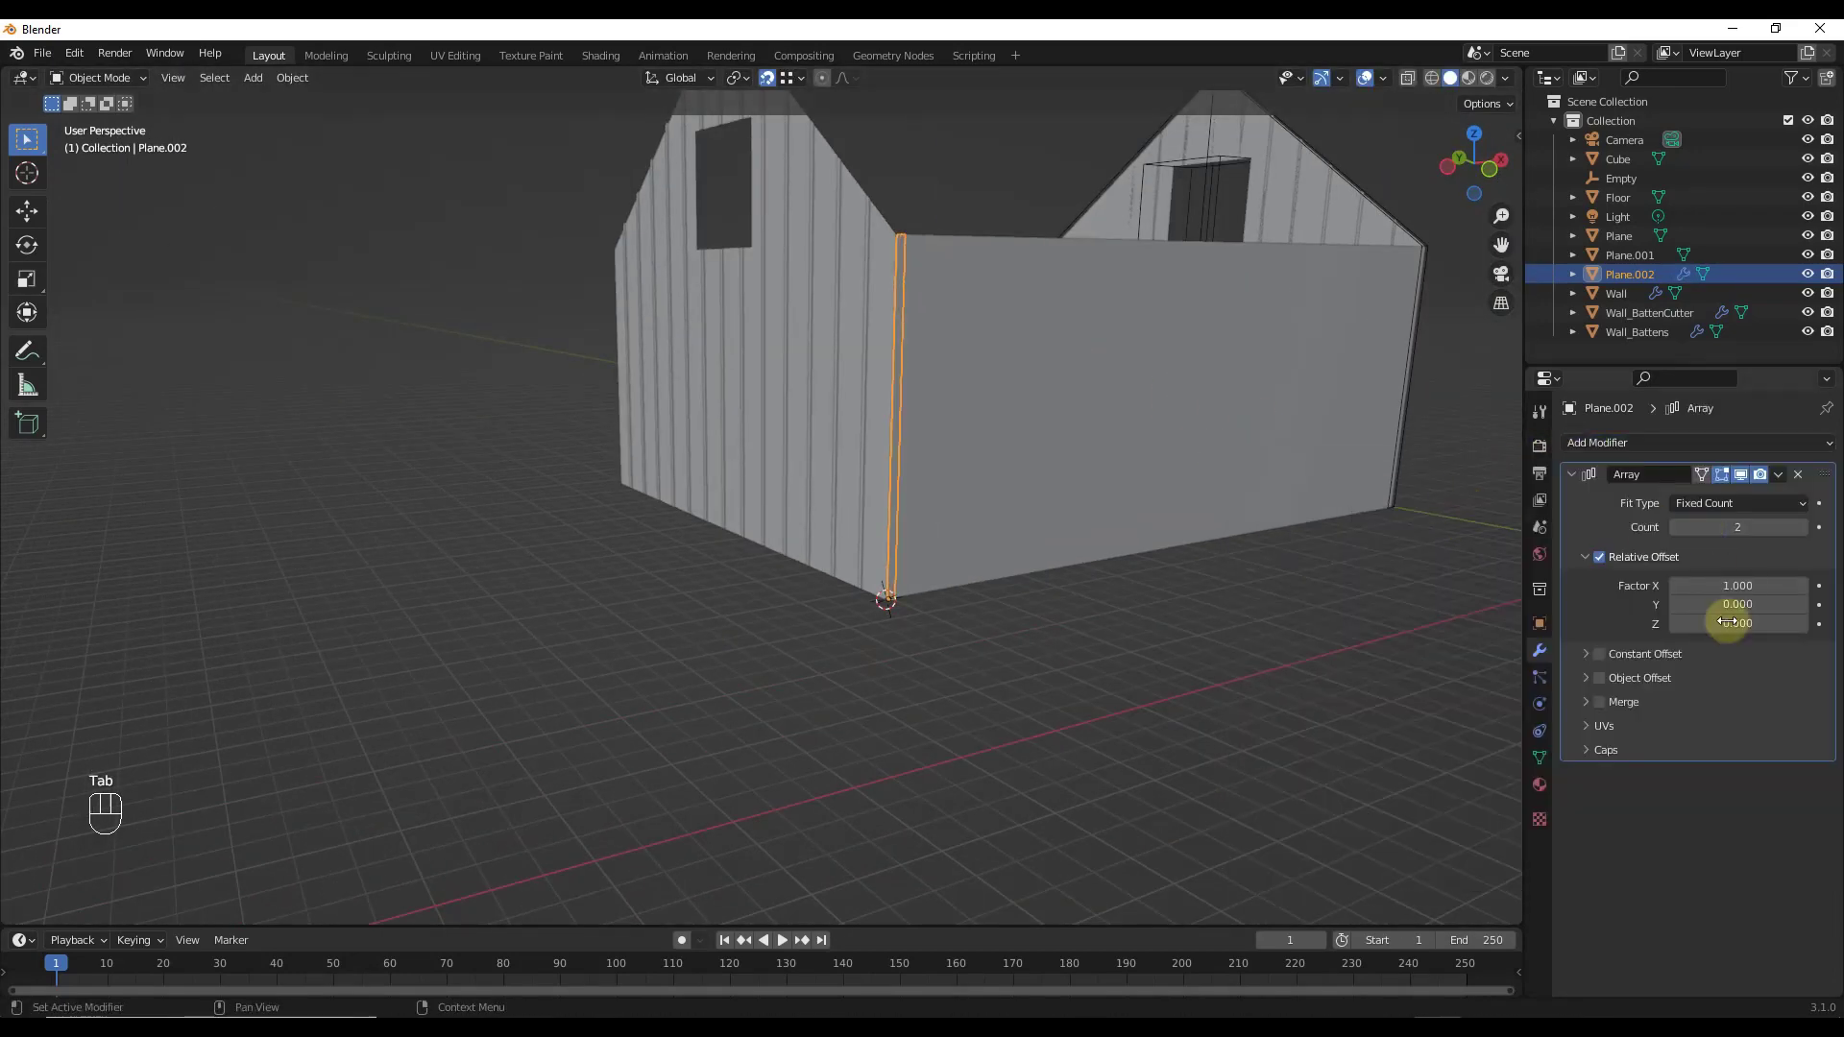
{"action": "left_click", "coordinate": [1600, 556]}
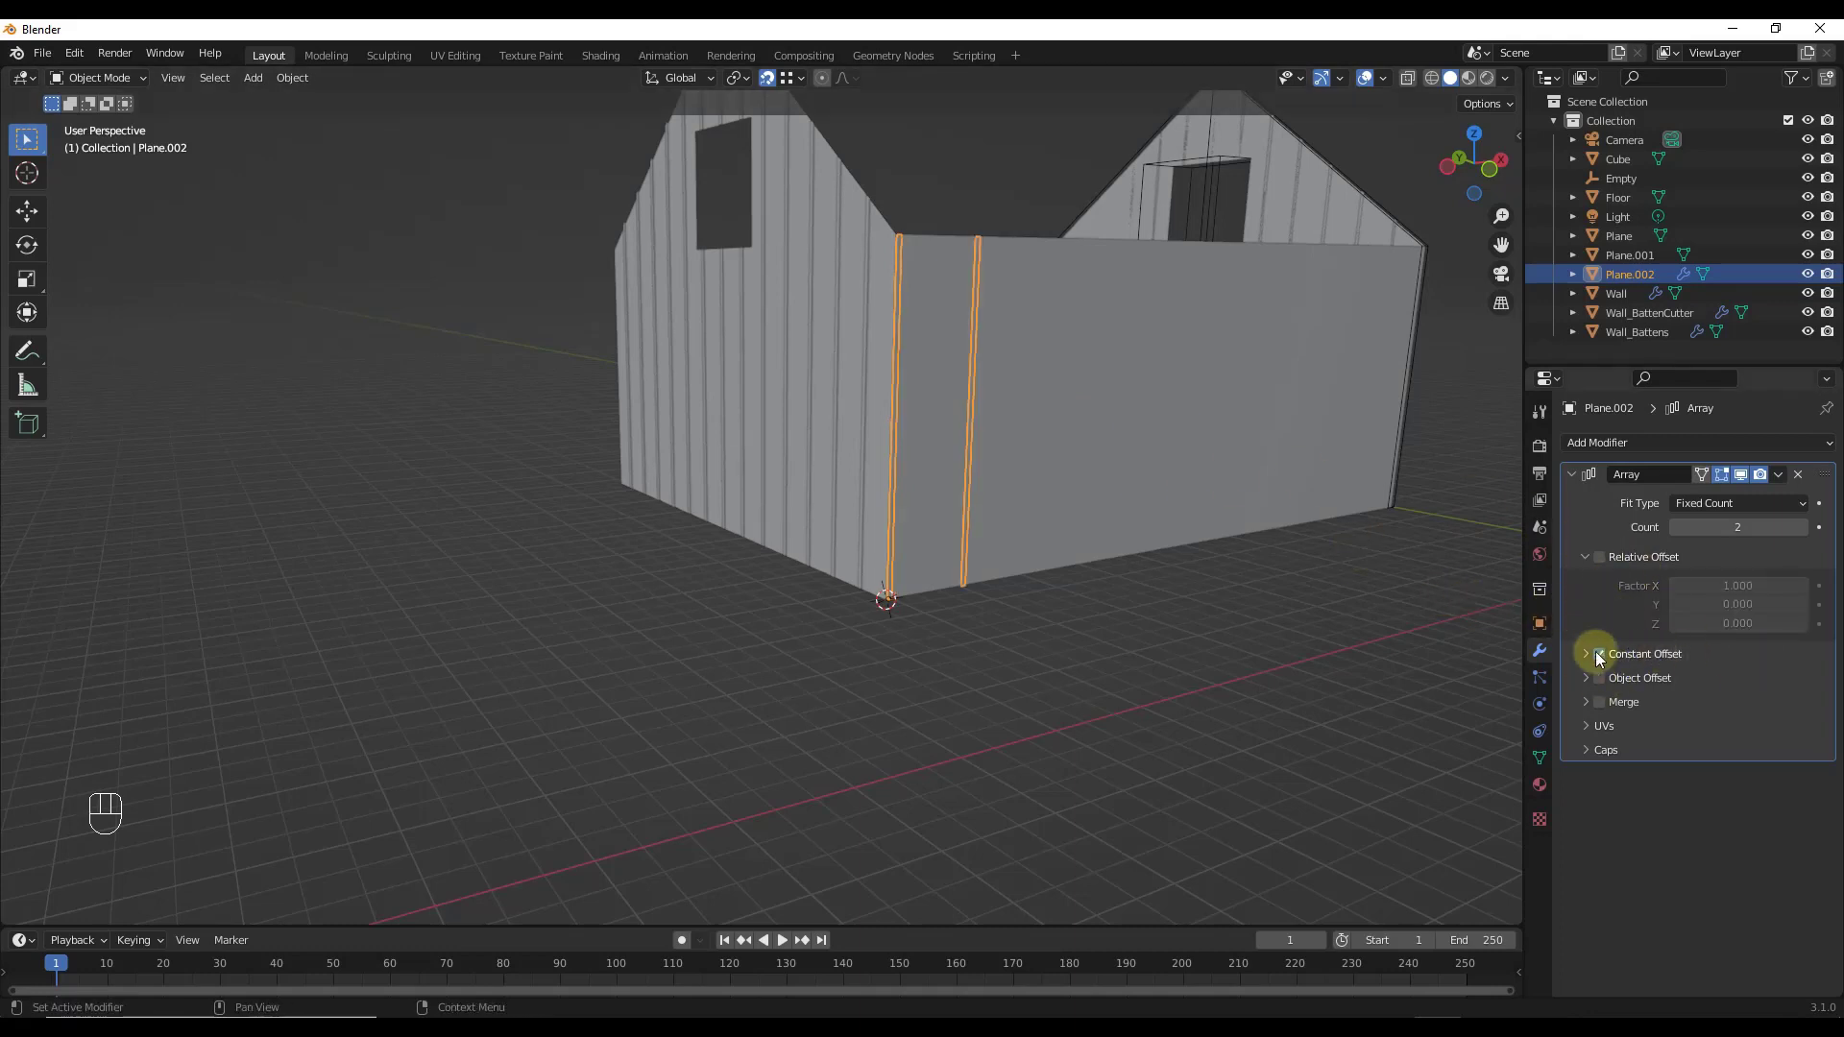
{"action": "left_click", "coordinate": [1584, 653]}
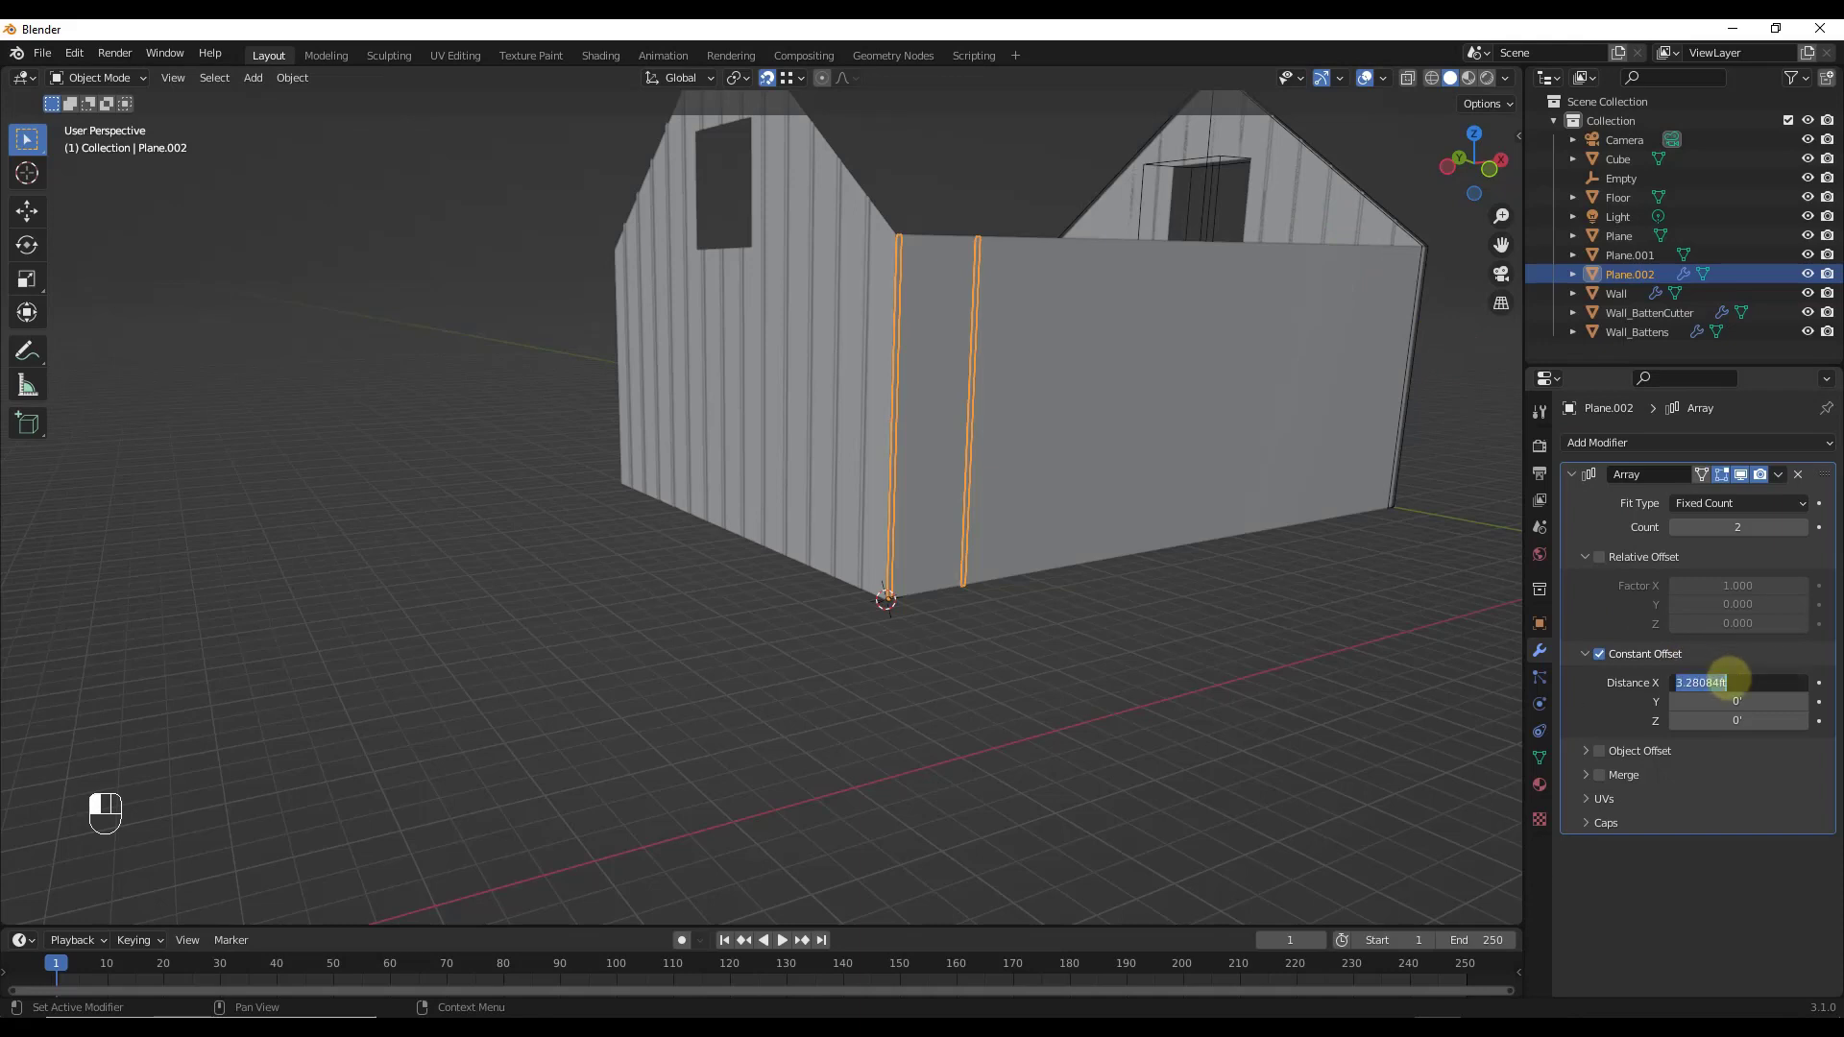
{"action": "key", "text": "Return"}
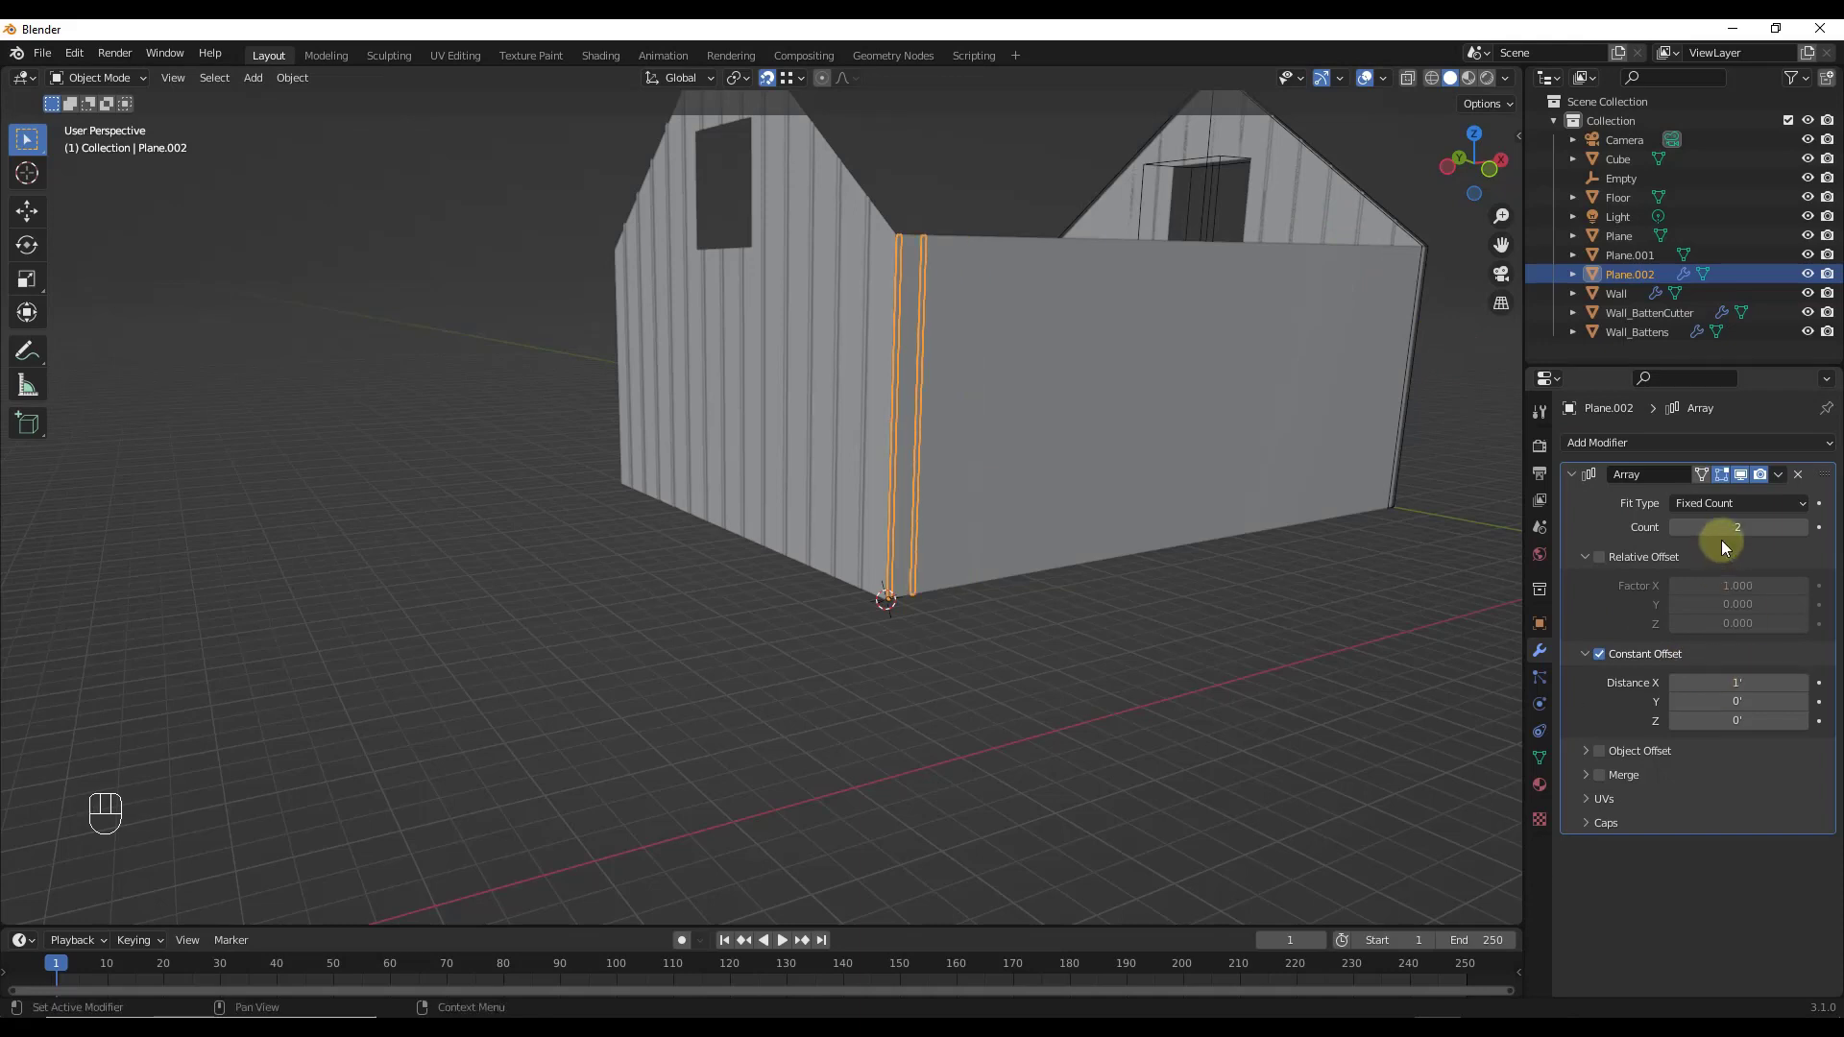
{"action": "left_click_drag", "start_coordinate": [1724, 529], "coordinate": [1756, 529]}
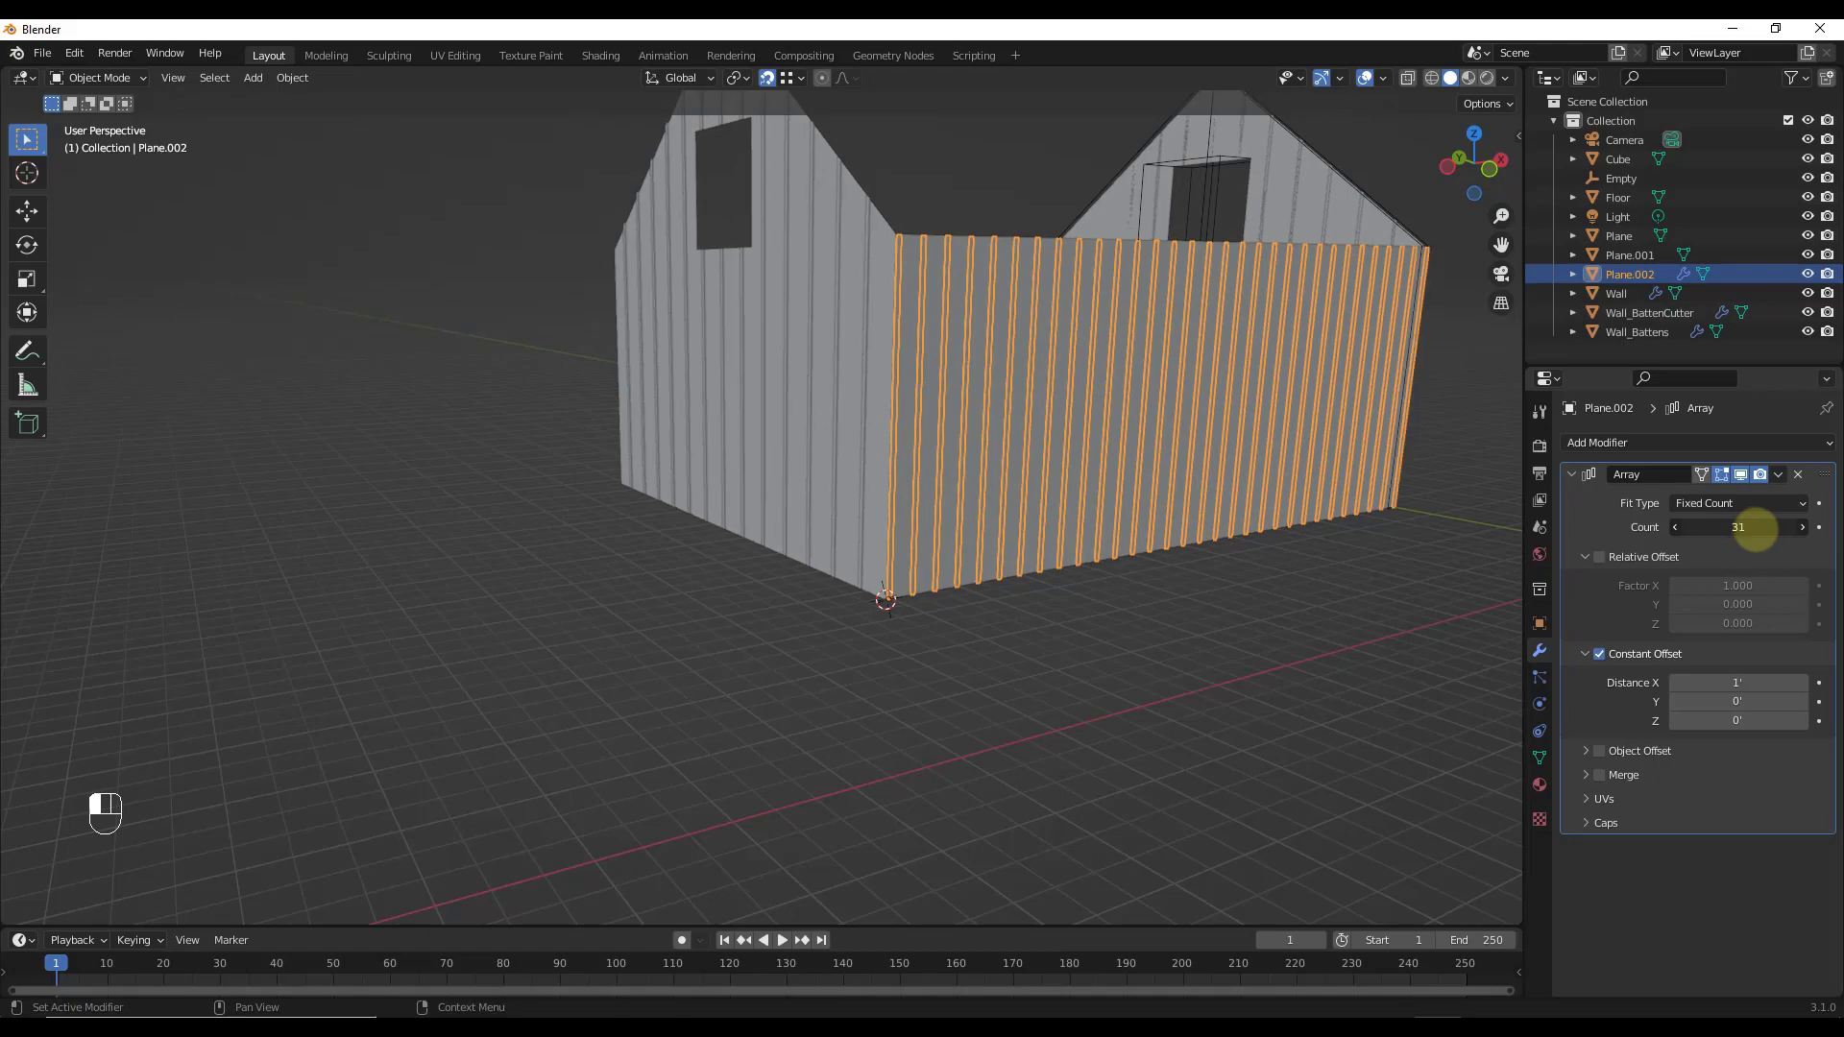
Step: Switch the gable battens' first array from relative to constant offset, with distances of 0' in X and 1' in Y
{"action": "middle_click_drag", "start_coordinate": [1345, 441], "coordinate": [848, 426]}
{"action": "left_click", "coordinate": [770, 429]}
{"action": "middle_click_drag", "start_coordinate": [809, 486], "coordinate": [889, 522]}
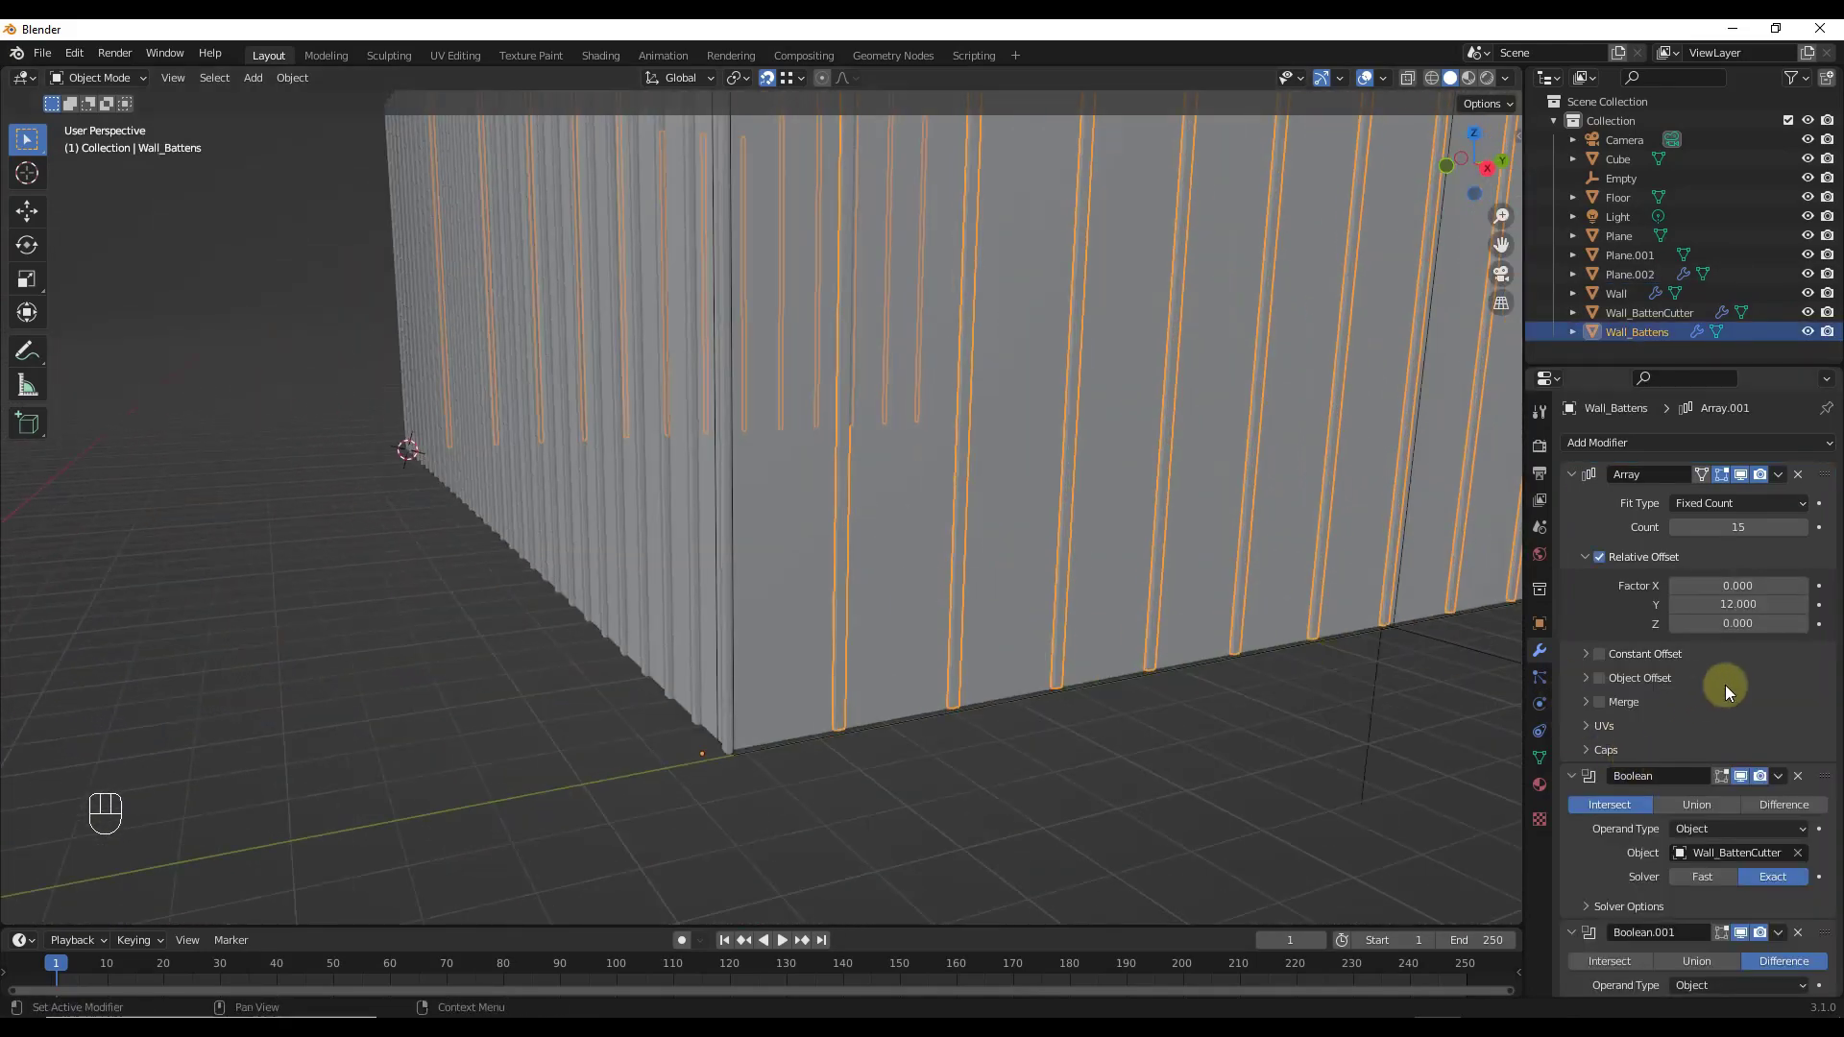
{"action": "left_click", "coordinate": [1598, 557]}
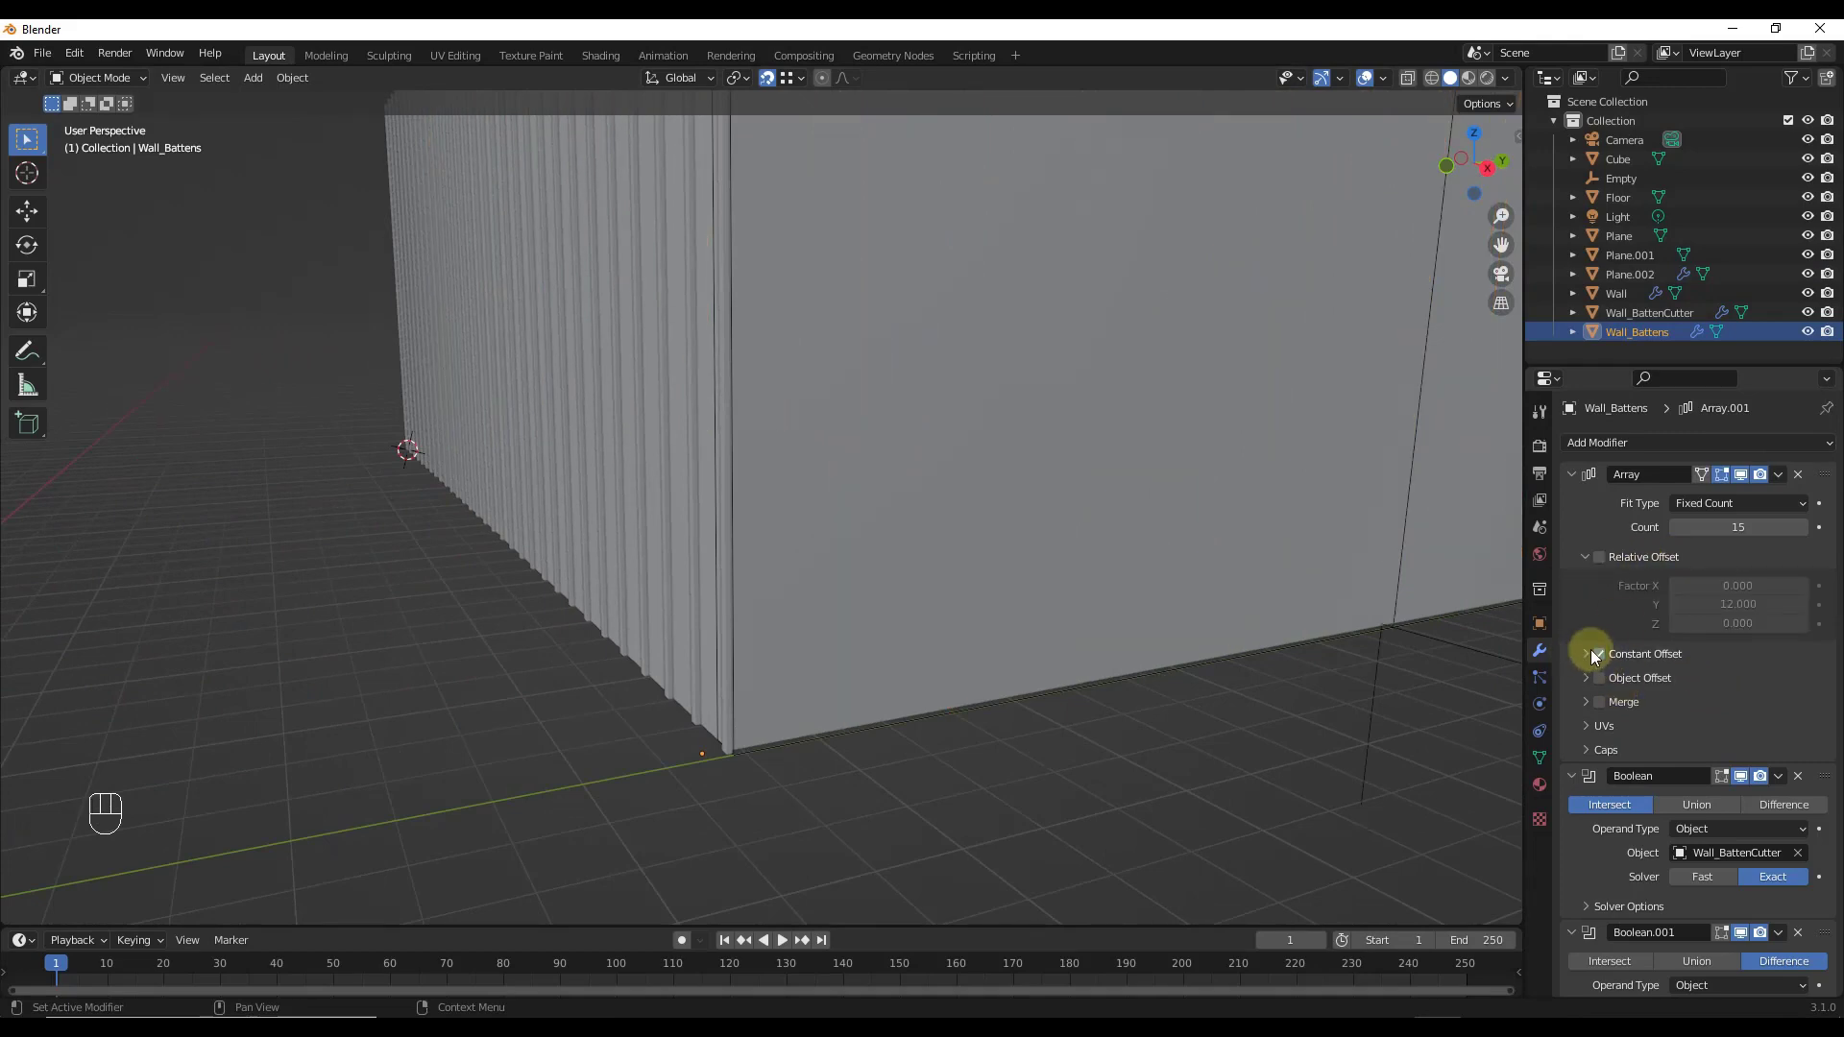
{"action": "left_click", "coordinate": [1587, 653]}
{"action": "left_click", "coordinate": [1720, 683]}
{"action": "type", "text": "0"}
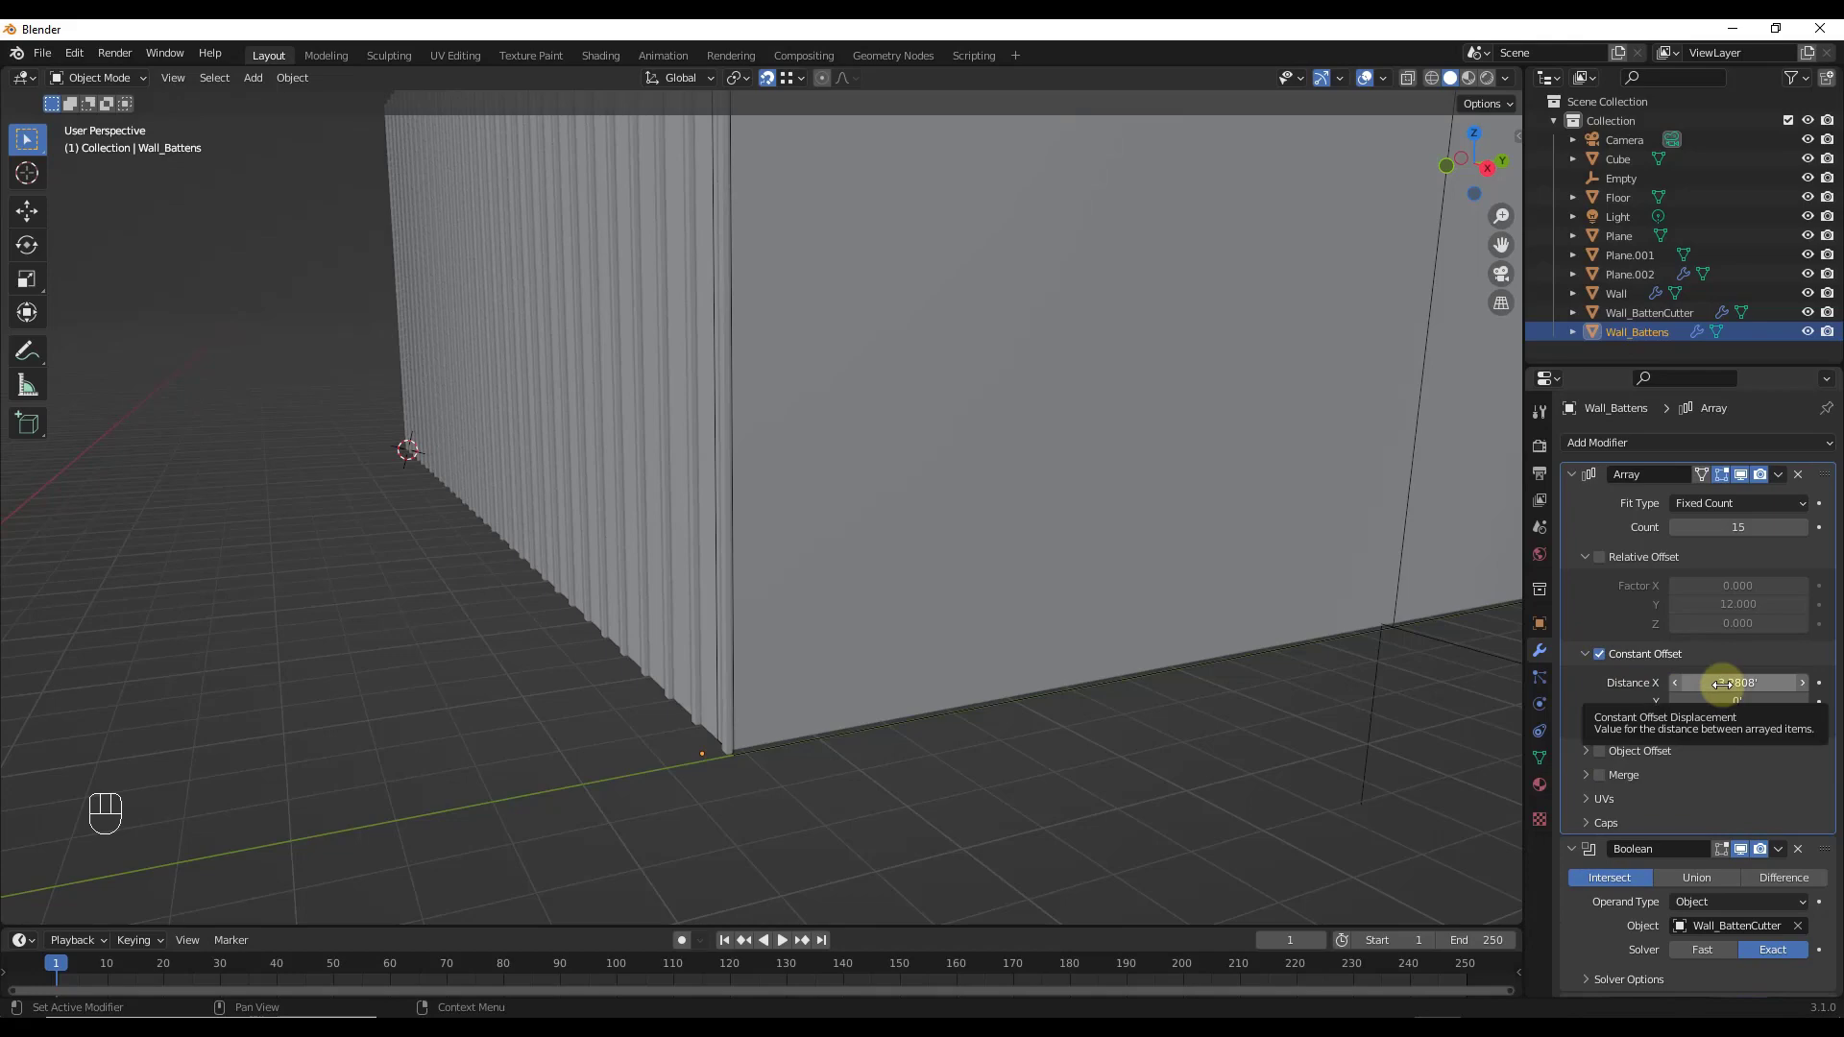
{"action": "key", "text": "Tab"}
{"action": "type", "text": "1"}
{"action": "key", "text": "Return"}
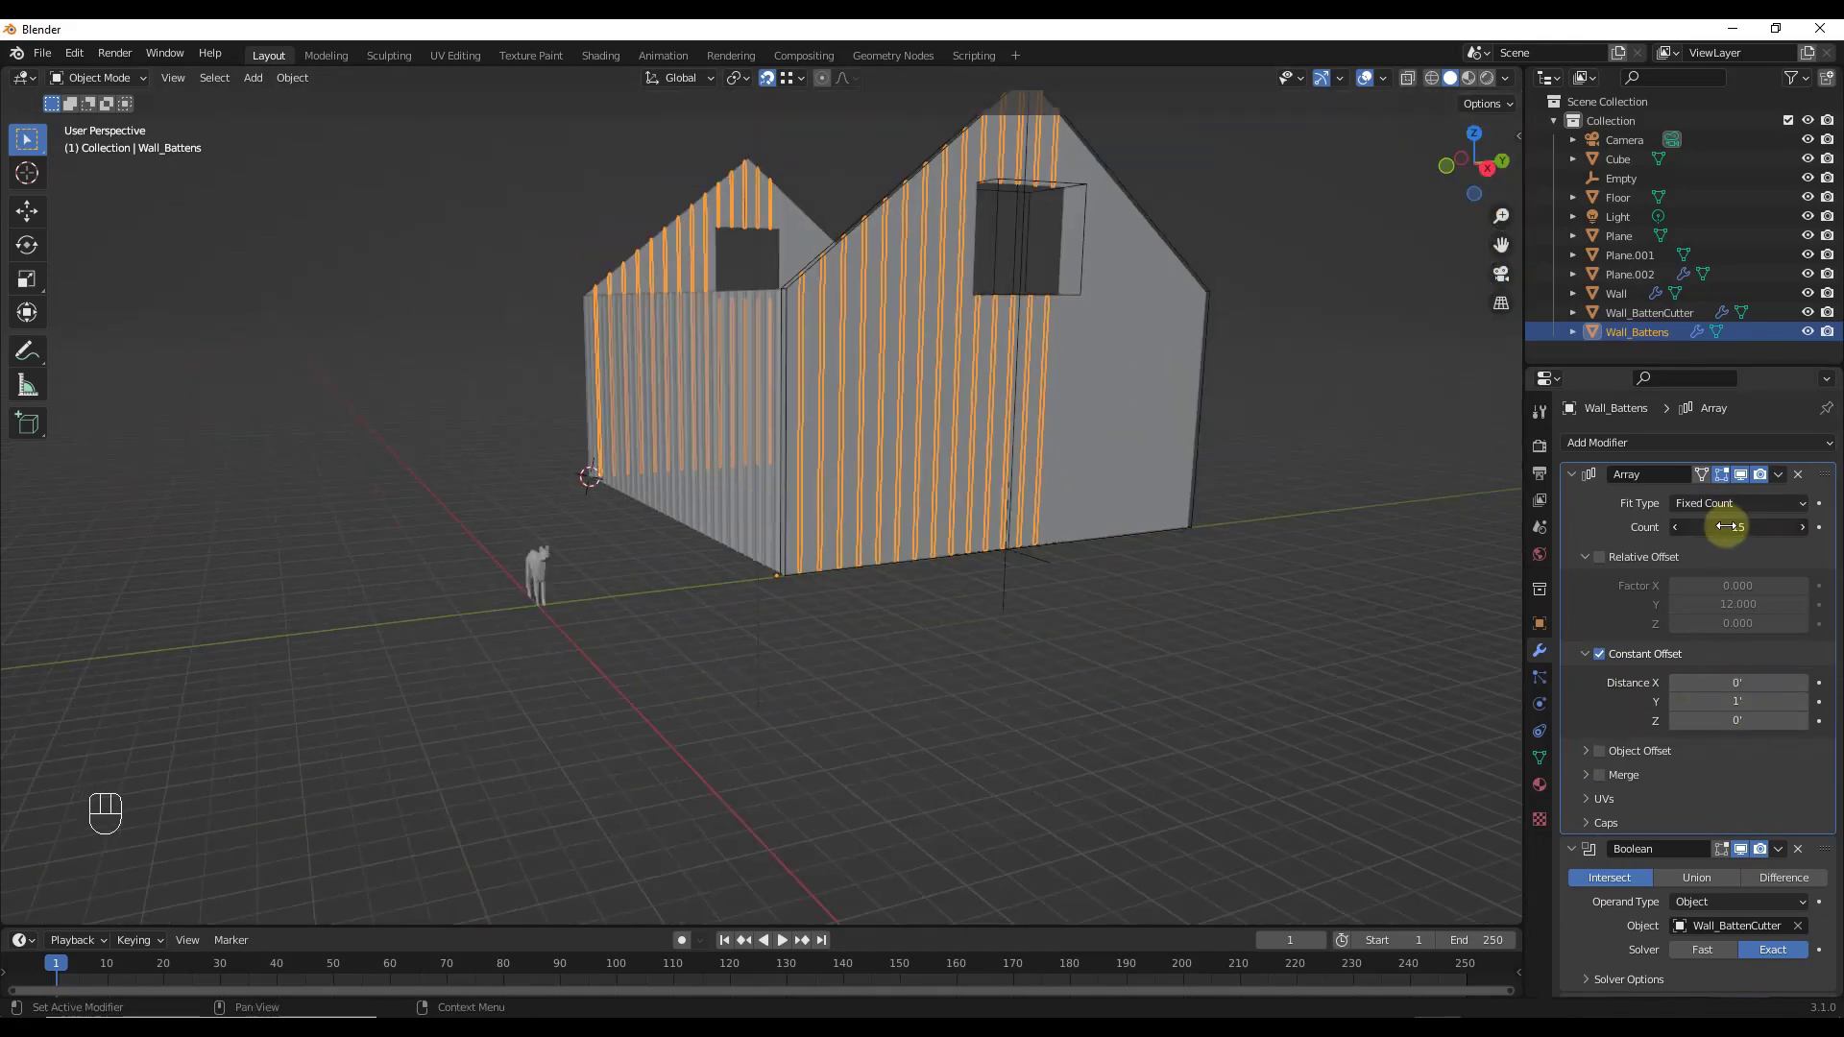
Step: Increase the gable battens' array count to 25 so the battens span the full gable width
{"action": "left_click_drag", "start_coordinate": [1725, 526], "coordinate": [1770, 527]}
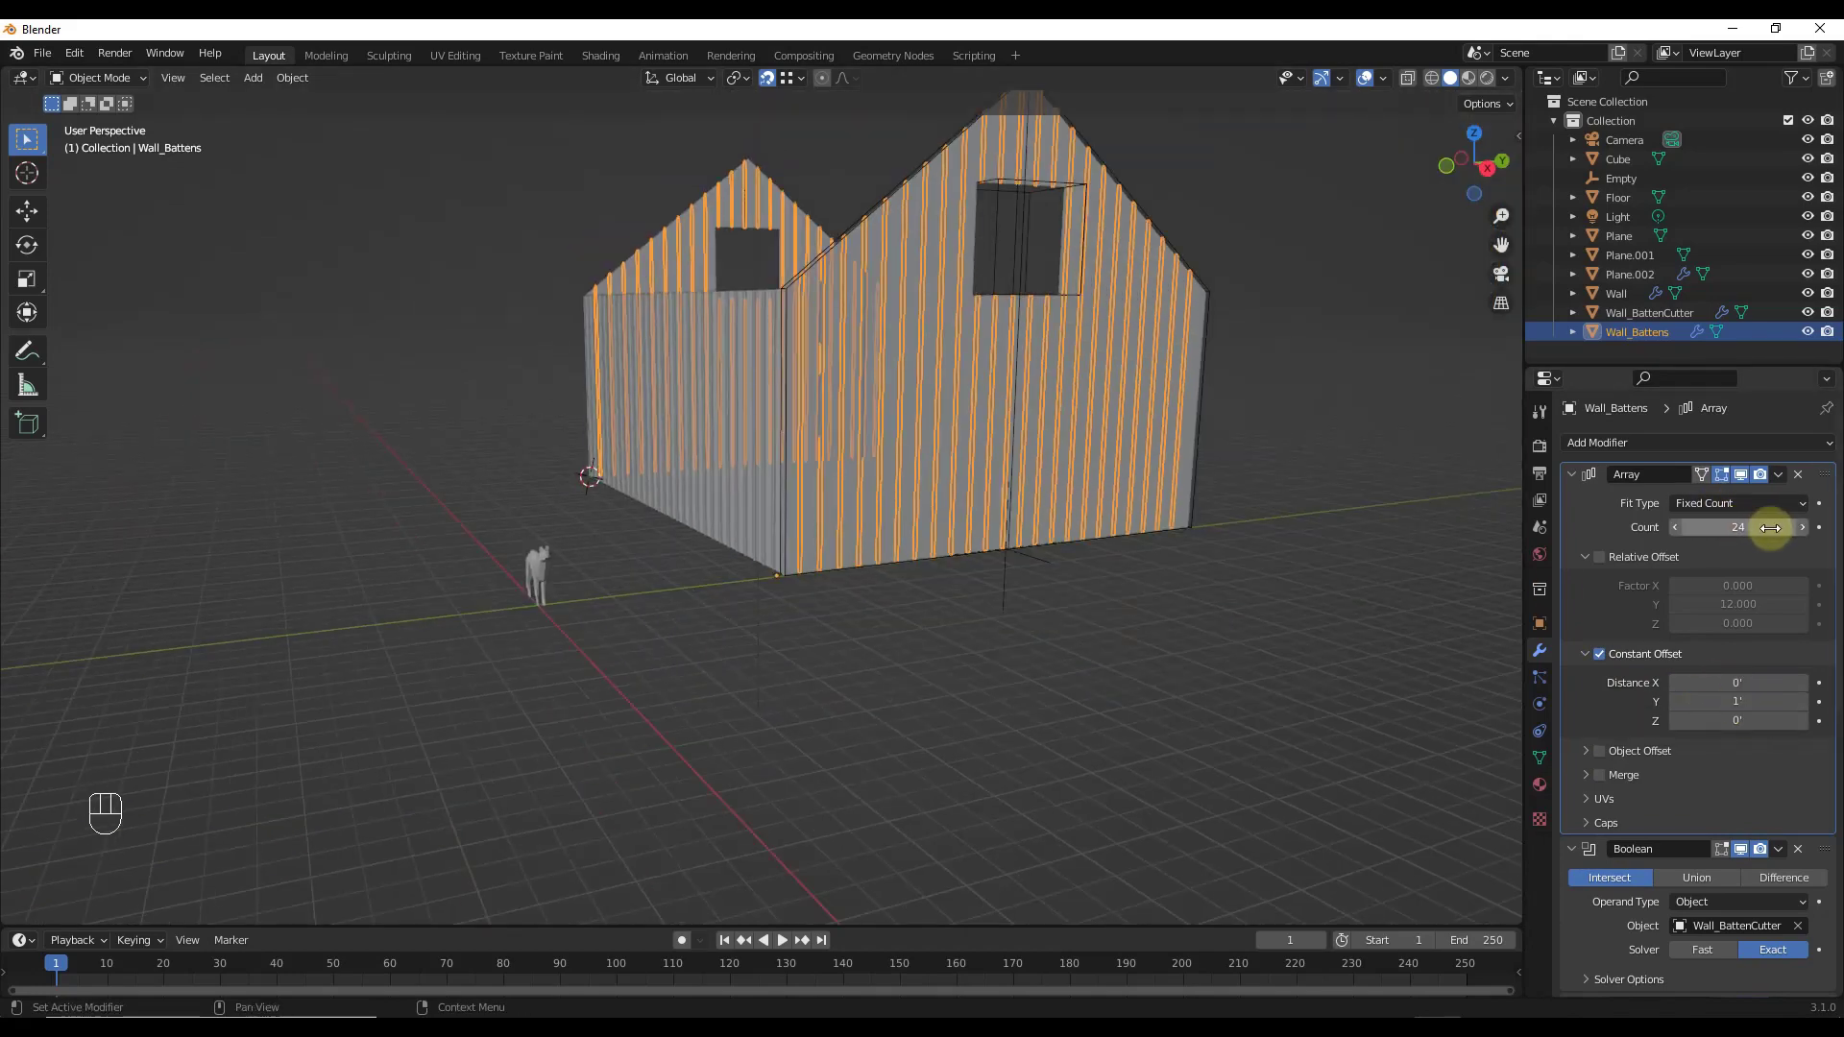
{"action": "scroll", "coordinate": [1300, 570], "scroll_direction": "down", "scroll_amount": 1}
{"action": "left_click", "coordinate": [1282, 578]}
{"action": "scroll", "coordinate": [1267, 533], "scroll_direction": "down", "scroll_amount": 2}
{"action": "scroll", "coordinate": [1142, 501], "scroll_direction": "up", "scroll_amount": 5}
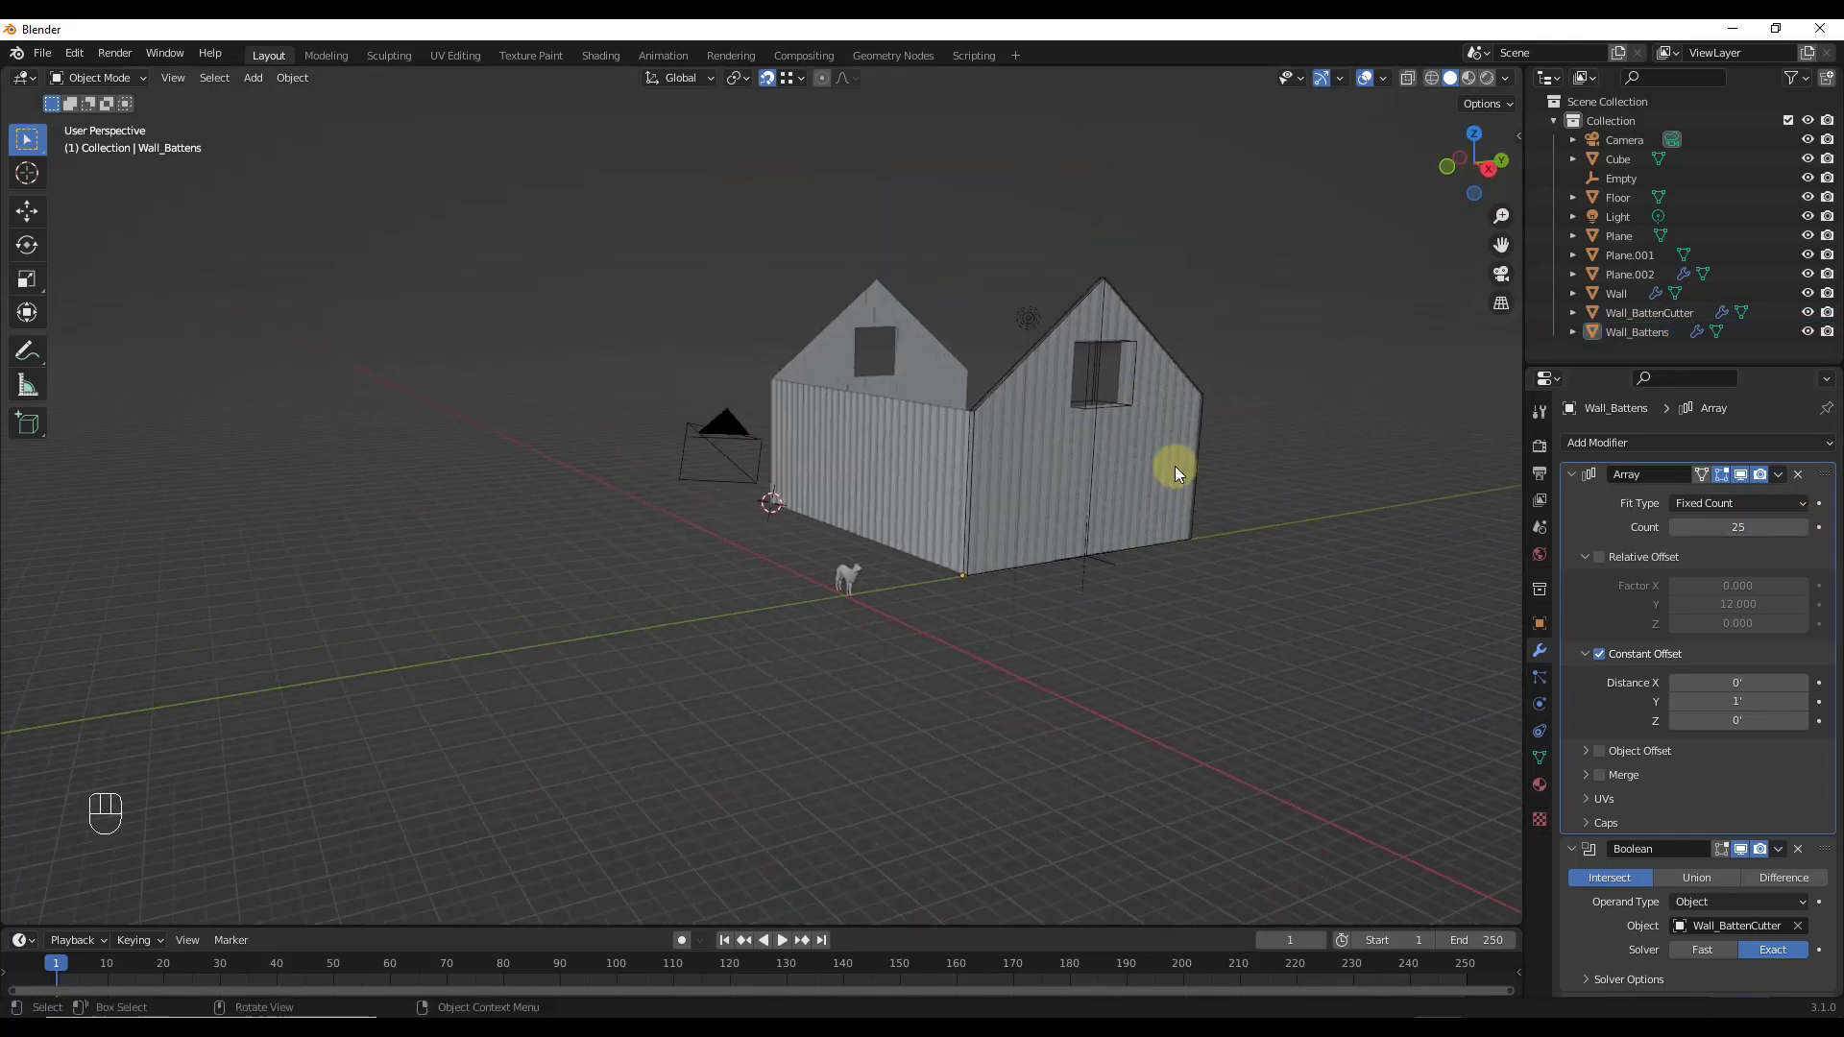
Step: Add an Array modifier to the side wall plane, with relative offset disabled and constant offset enabled
{"action": "middle_click_drag", "start_coordinate": [797, 465], "coordinate": [641, 338]}
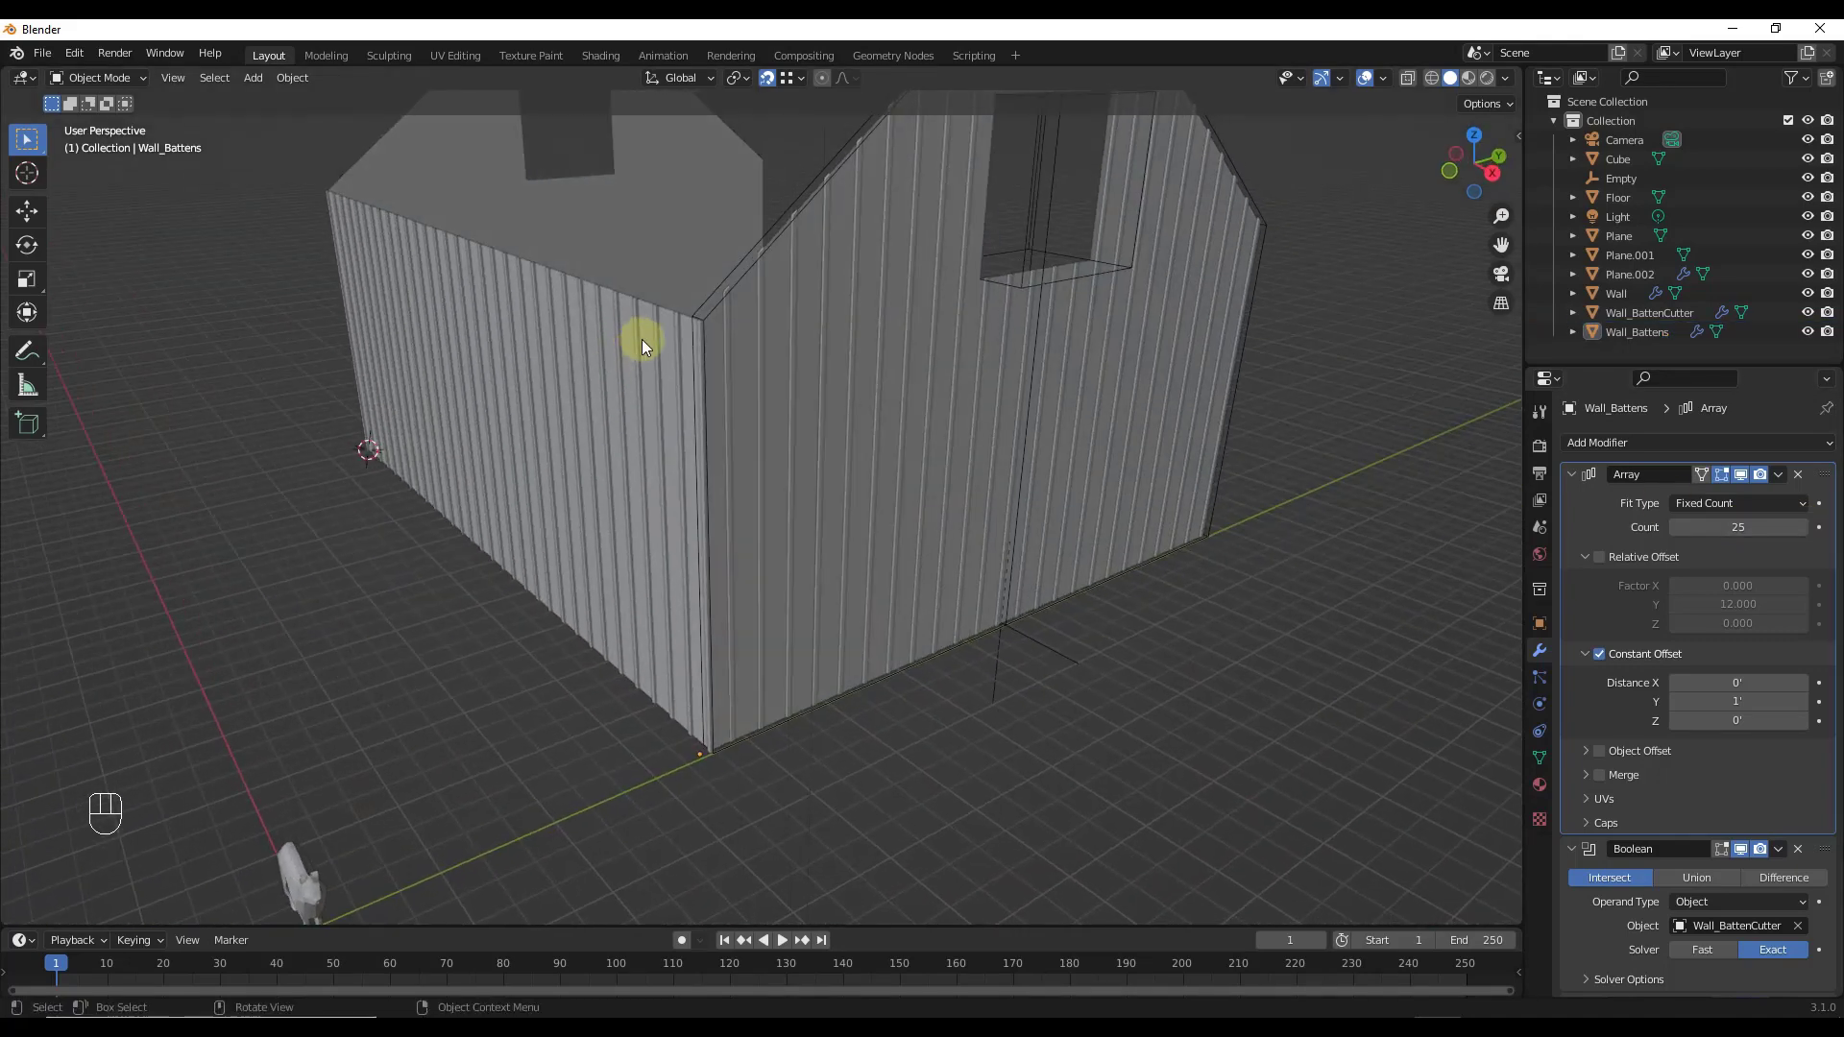
{"action": "scroll", "coordinate": [641, 338], "scroll_direction": "up", "scroll_amount": 2}
{"action": "left_click", "coordinate": [671, 319]}
{"action": "left_click", "coordinate": [1613, 442]}
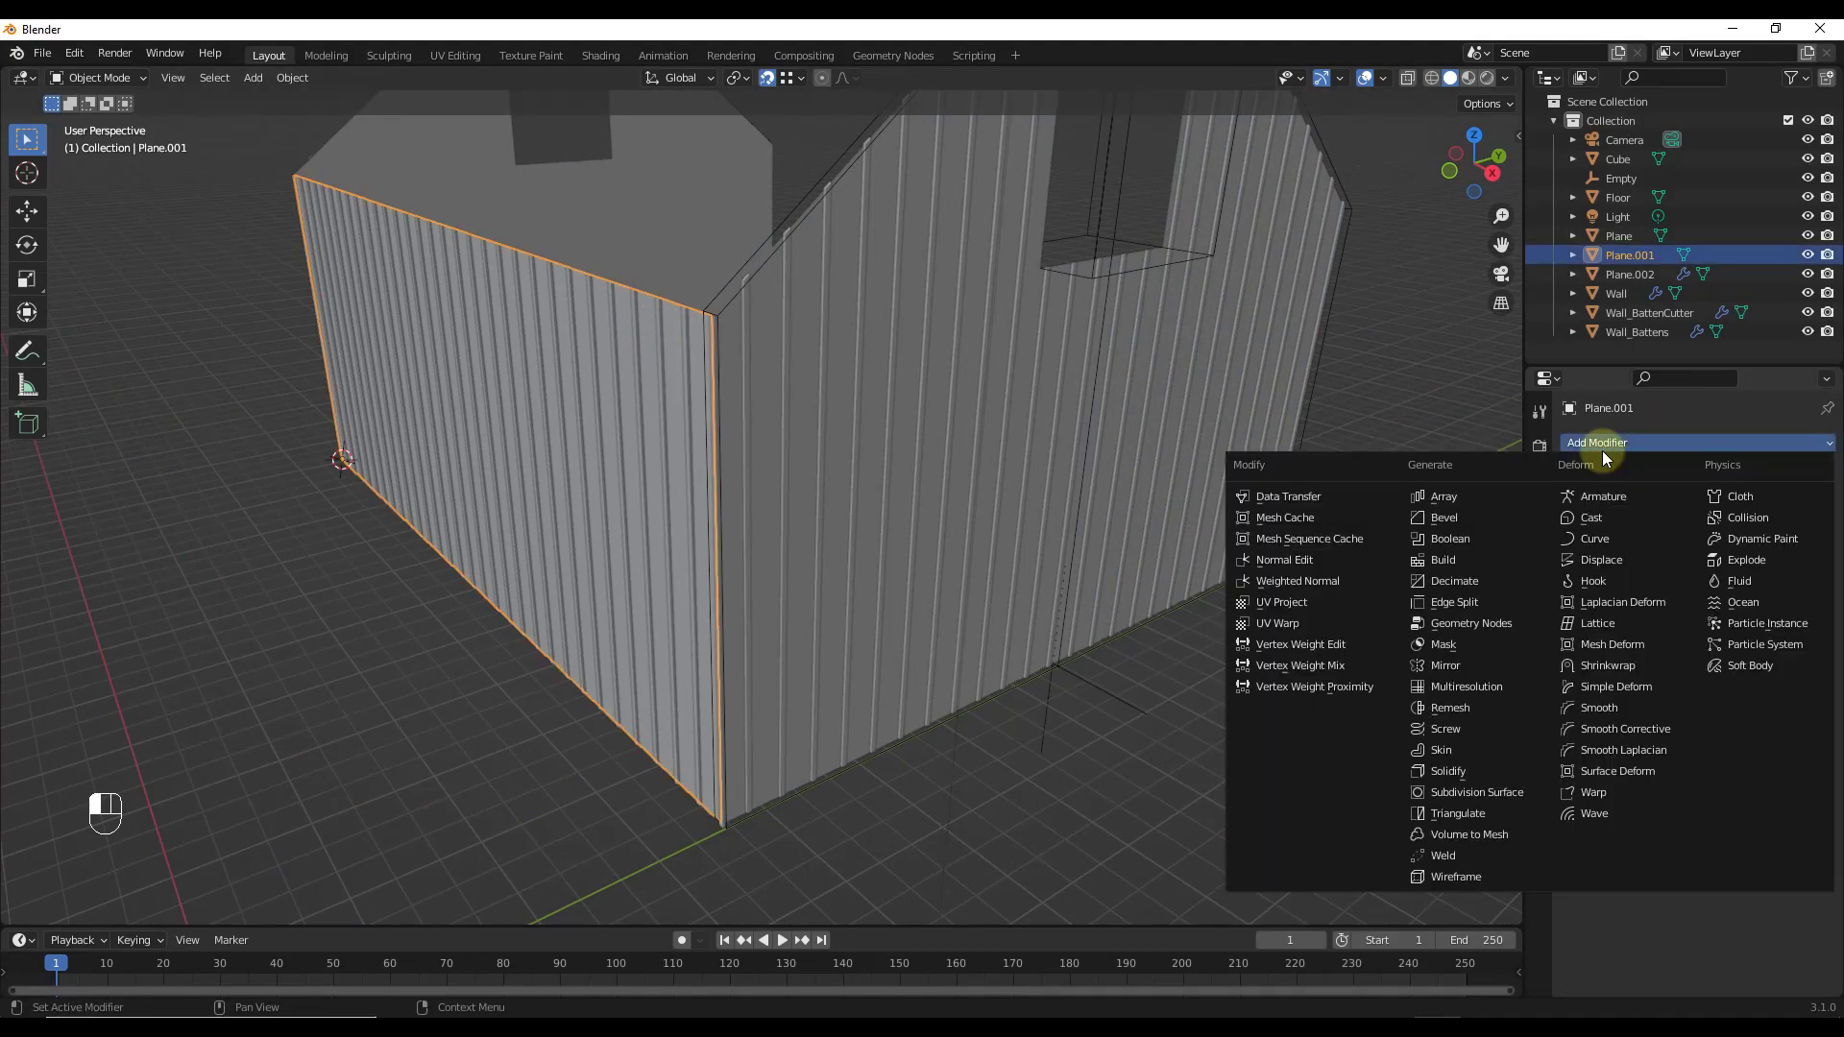
{"action": "left_click", "coordinate": [1601, 452]}
{"action": "left_click", "coordinate": [1599, 557]}
{"action": "left_click", "coordinate": [1599, 654]}
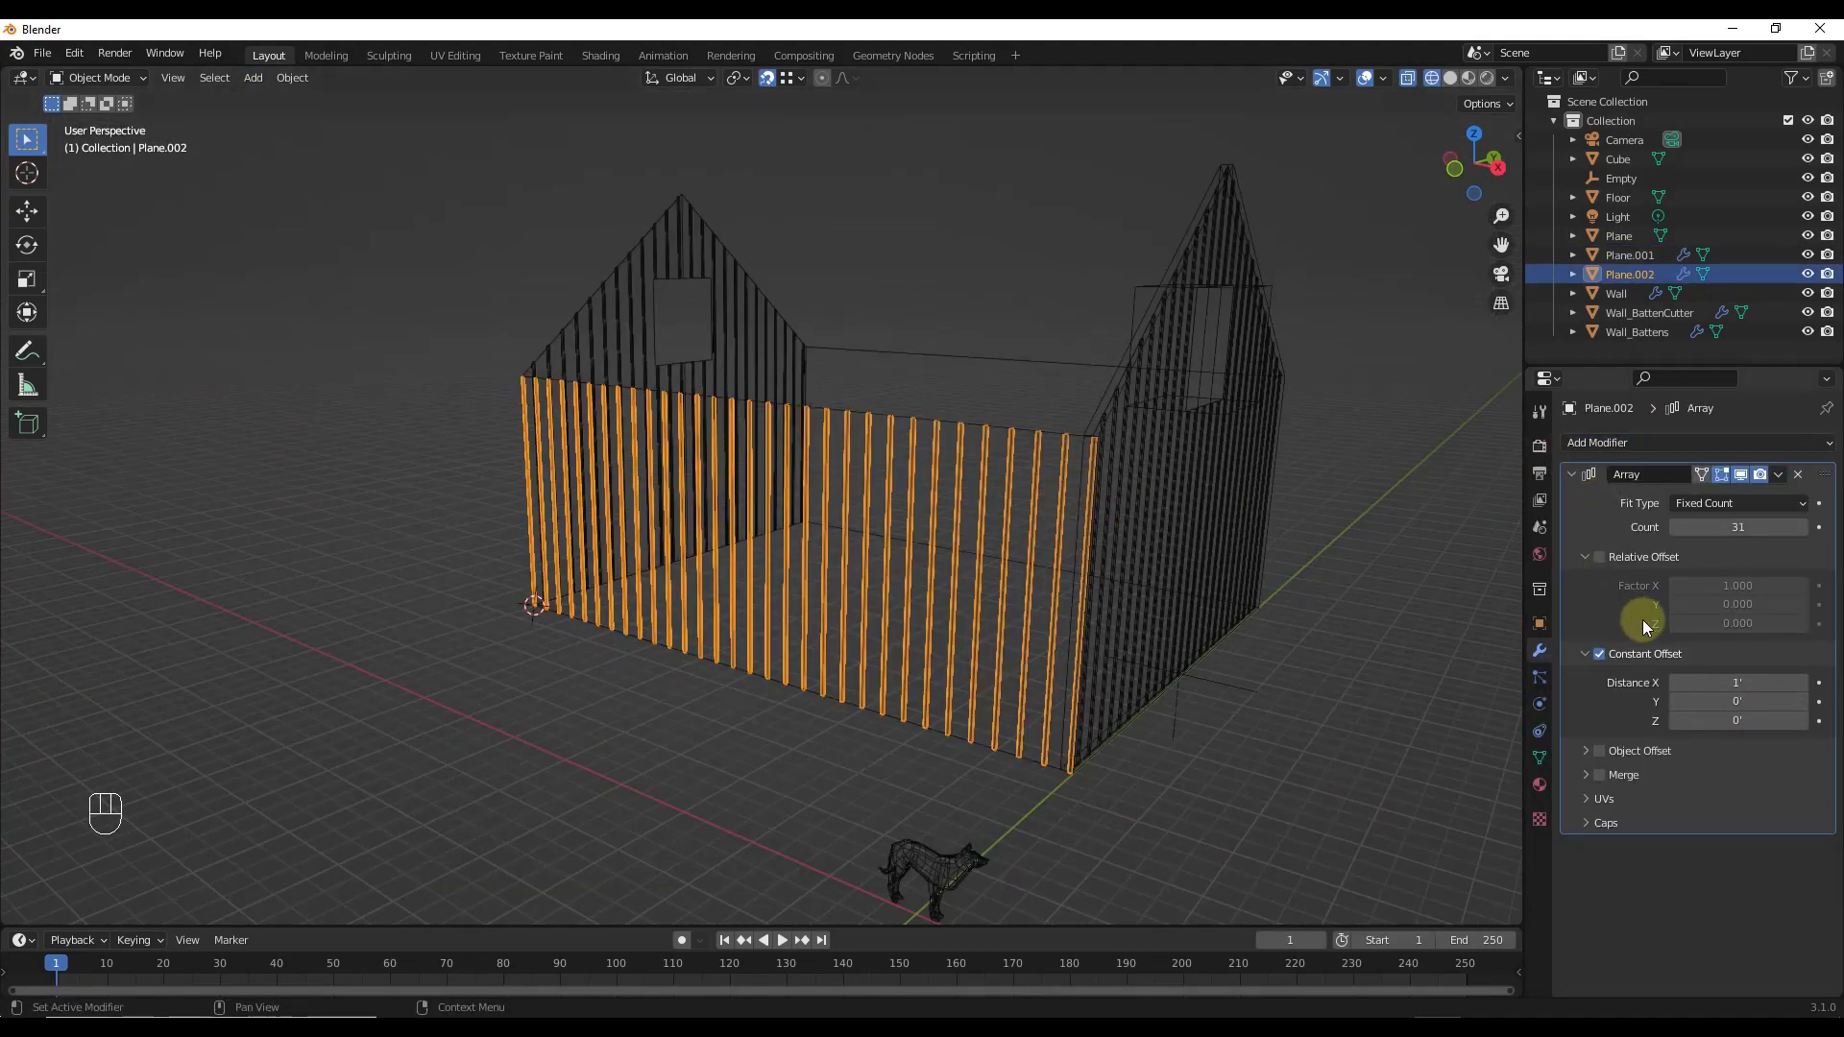
Step: Add a second Array modifier to the side battens with relative offset off and constant offset distances of 0' in X and 24.167' in Y
{"action": "left_click", "coordinate": [1611, 441]}
{"action": "left_click", "coordinate": [1460, 496]}
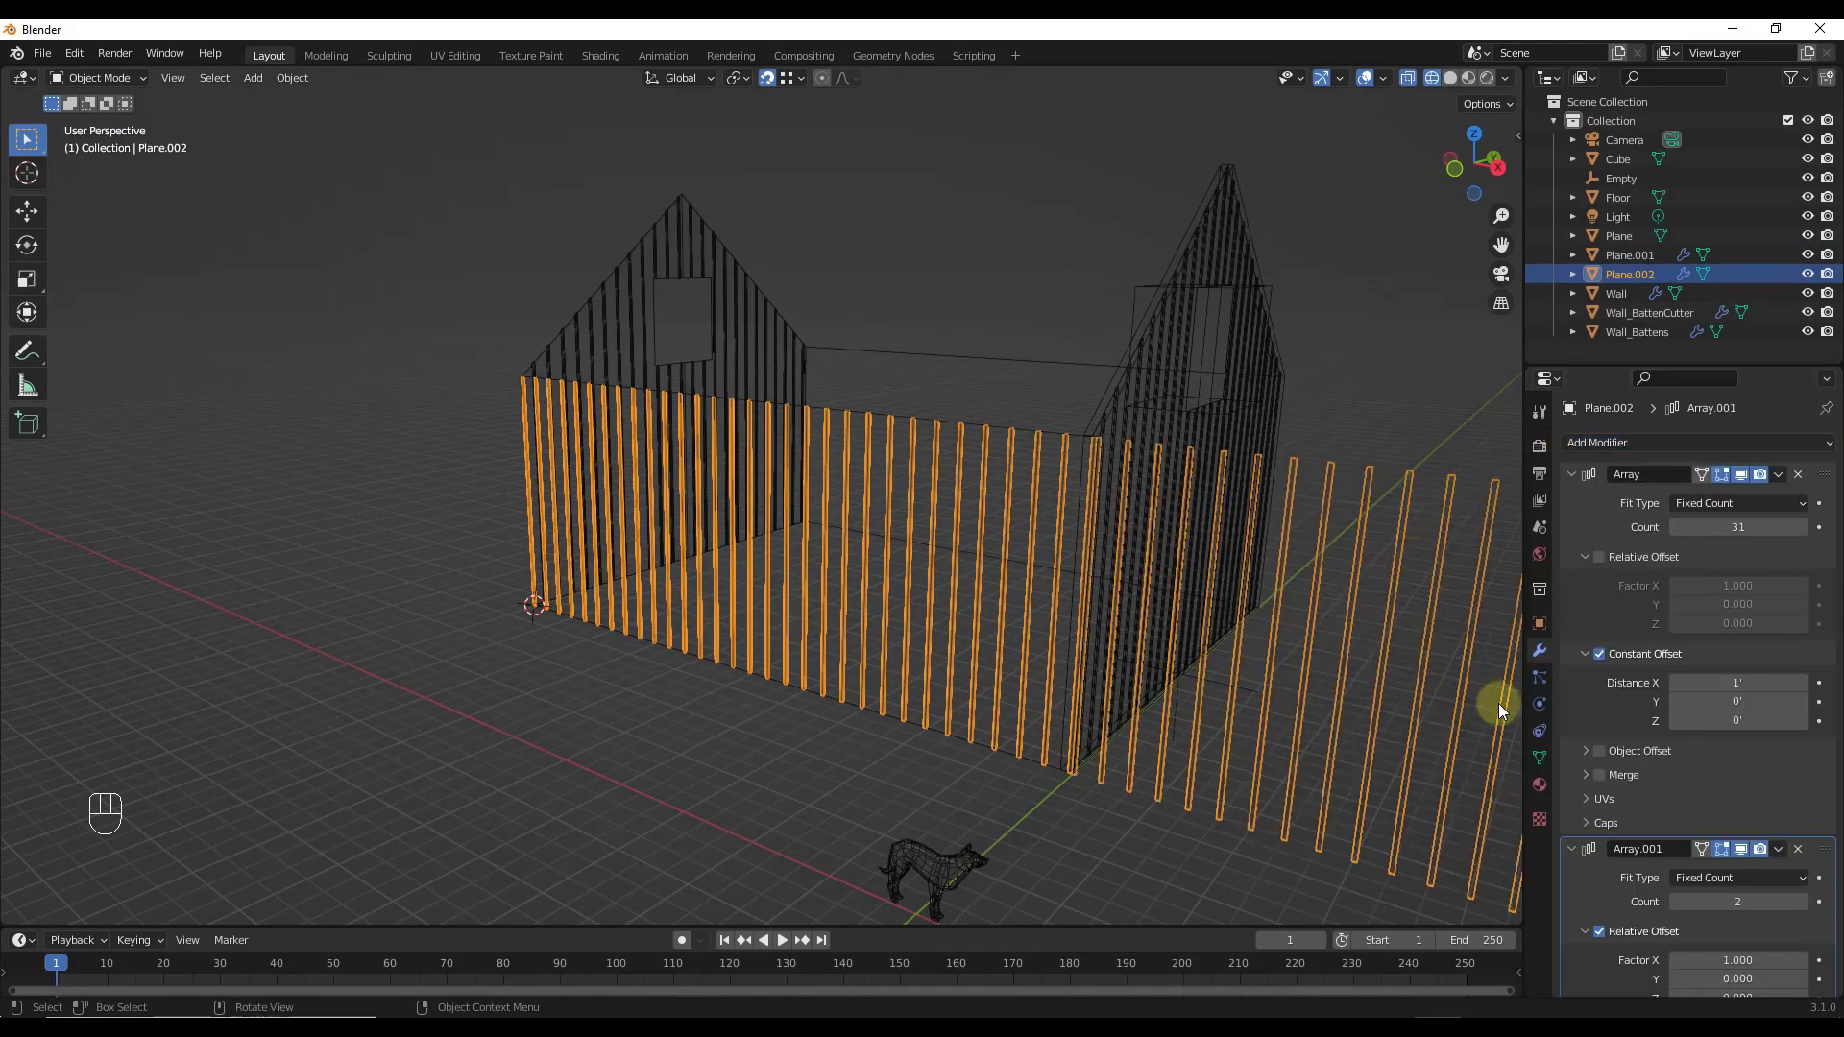
{"action": "scroll", "coordinate": [1659, 675], "scroll_direction": "down", "scroll_amount": 3}
{"action": "left_click", "coordinate": [1599, 789]}
{"action": "left_click", "coordinate": [1599, 895]}
{"action": "double_click", "coordinate": [1738, 934]}
{"action": "type", "text": "24.167"}
{"action": "key", "text": "Return"}
{"action": "left_click_drag", "start_coordinate": [1486, 163], "coordinate": [1202, 630]}
{"action": "mouse_move", "coordinate": [1202, 630]}
{"action": "middle_mouse_down"}
{"action": "mouse_move", "coordinate": [1200, 647]}
{"action": "mouse_move", "coordinate": [1158, 582]}
{"action": "middle_mouse_up"}
Step: Switch the viewport to solid and then rendered shading, and examine the battened walls and their corners
{"action": "key", "text": "z"}
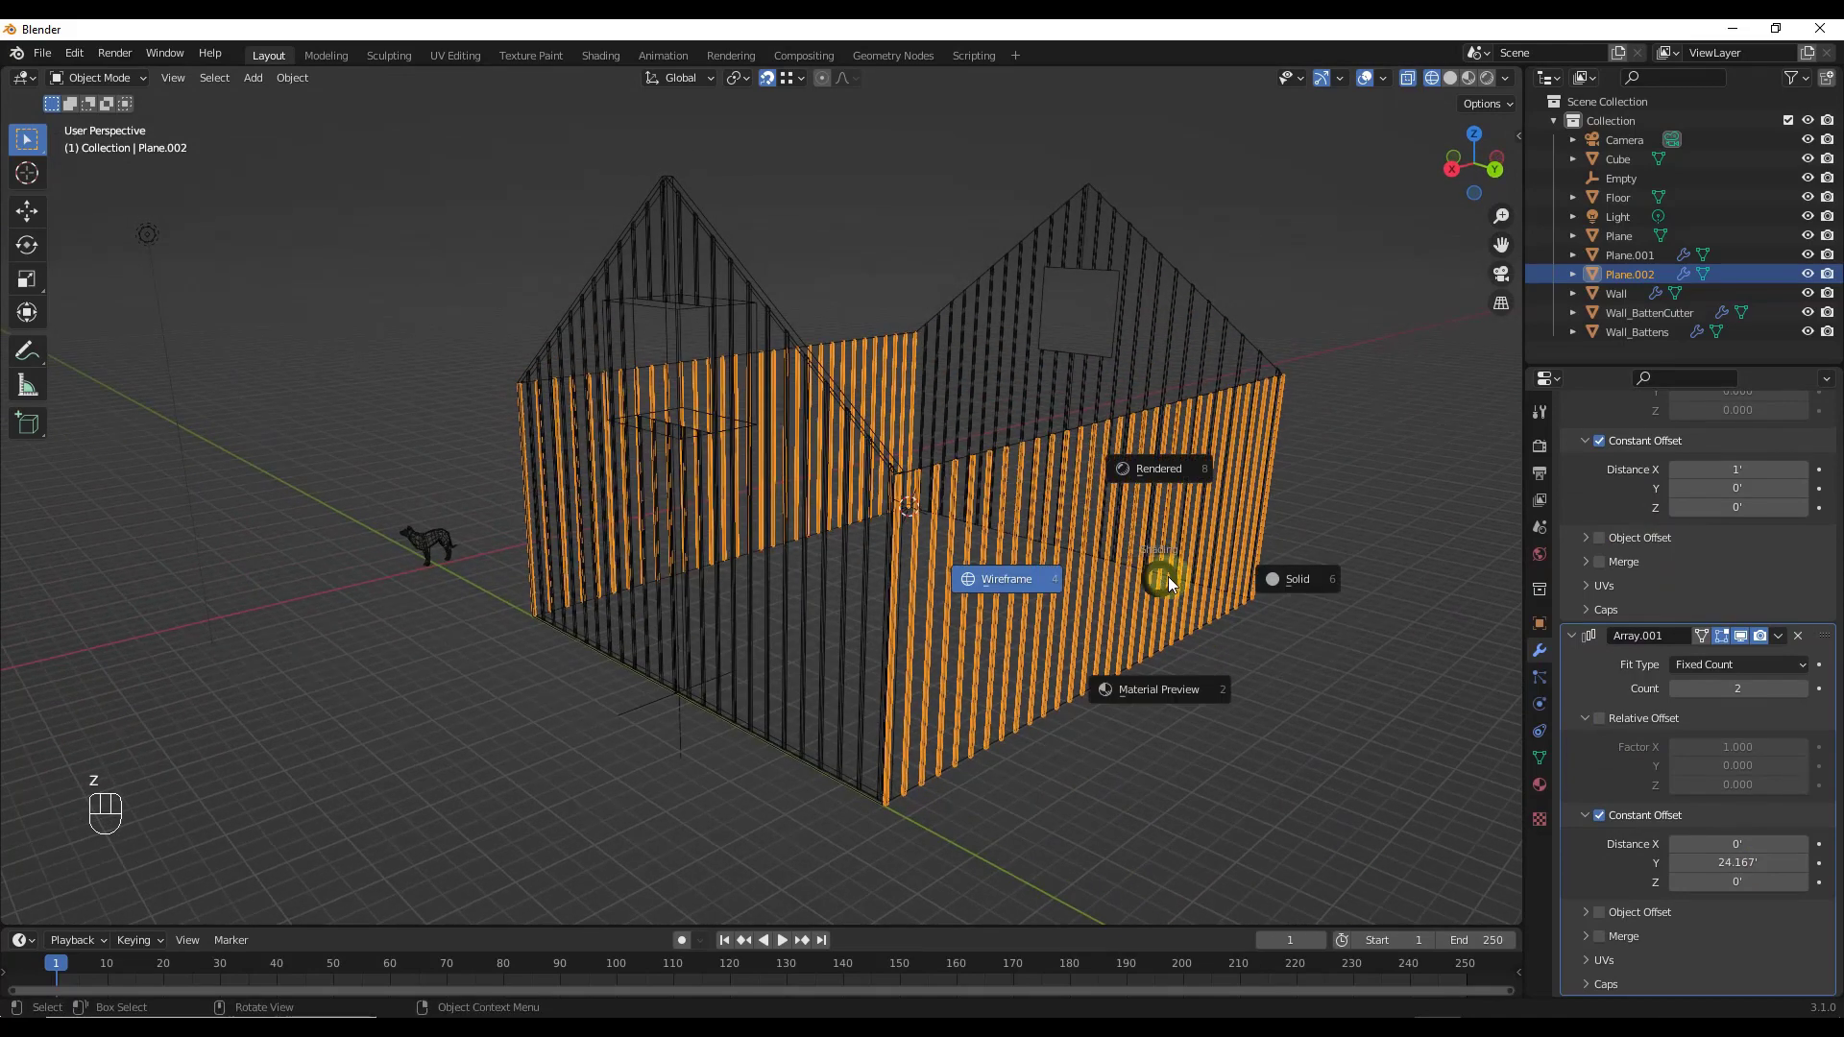
{"action": "left_click", "coordinate": [1292, 582]}
{"action": "key", "text": "z"}
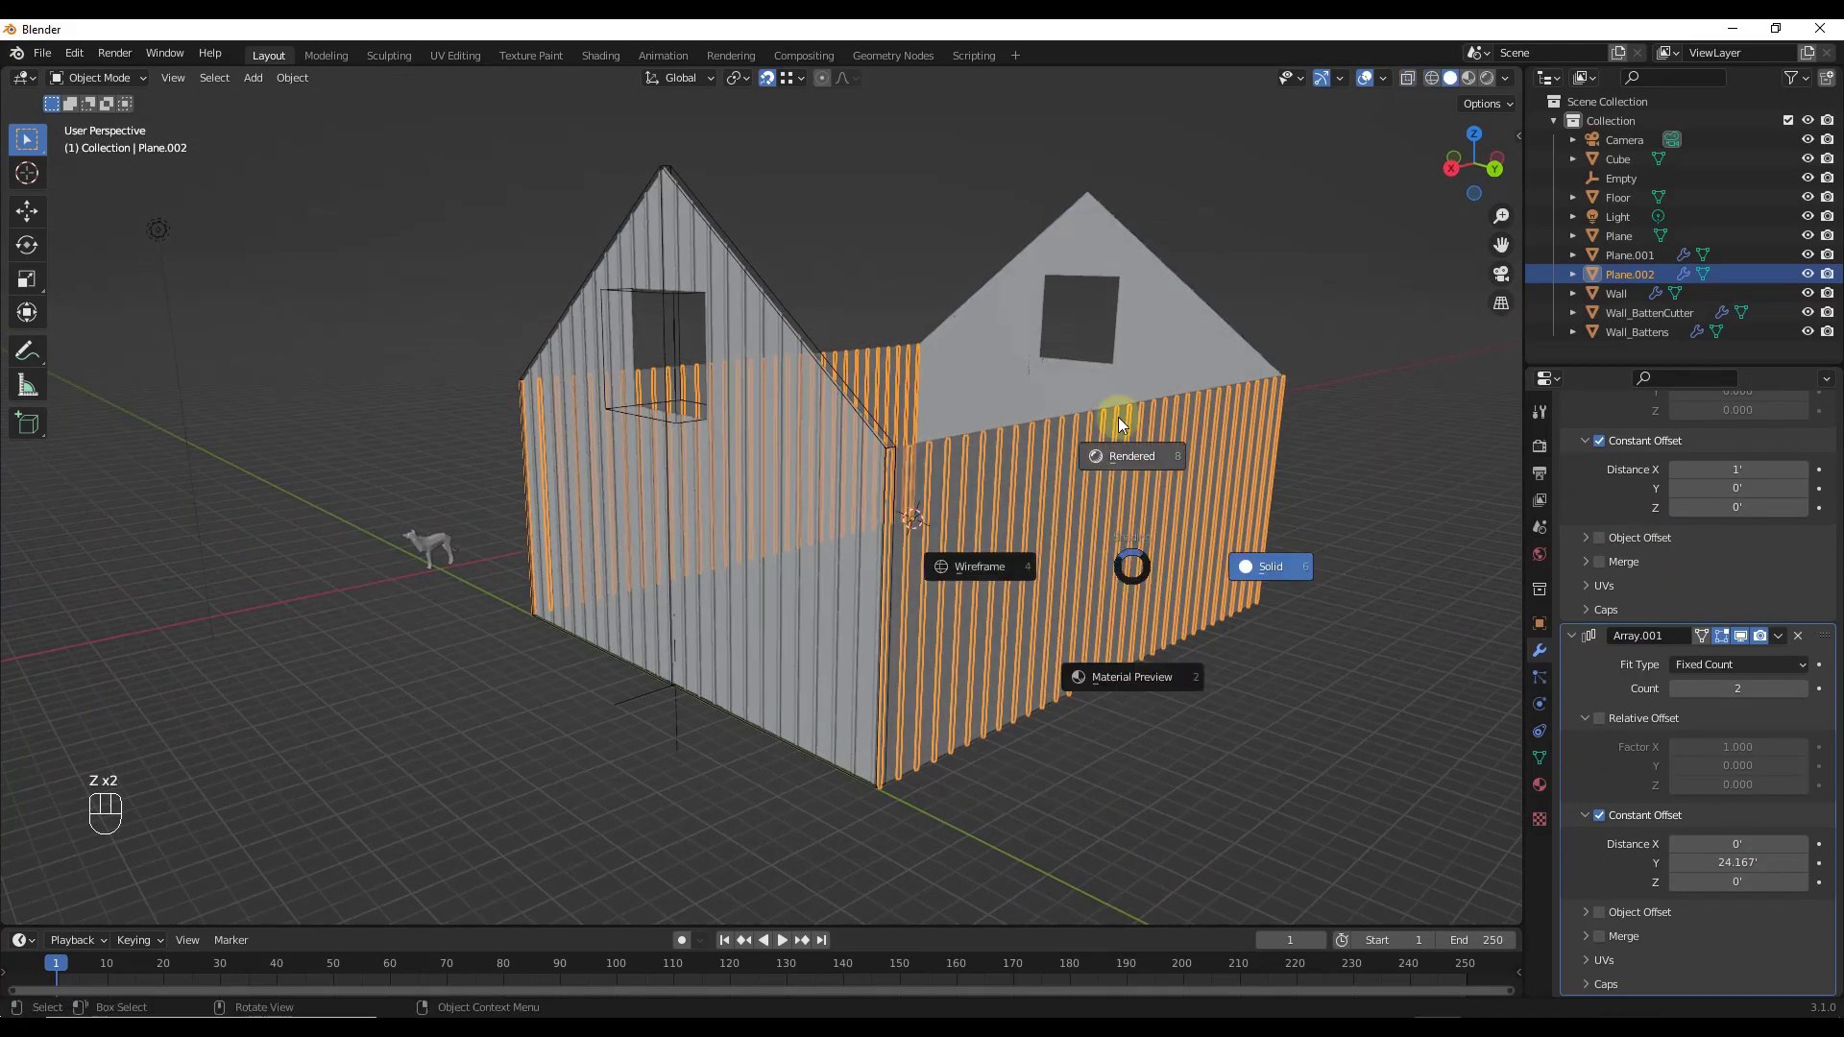
{"action": "left_click", "coordinate": [1120, 467]}
{"action": "scroll", "coordinate": [902, 439], "scroll_direction": "up", "scroll_amount": 5}
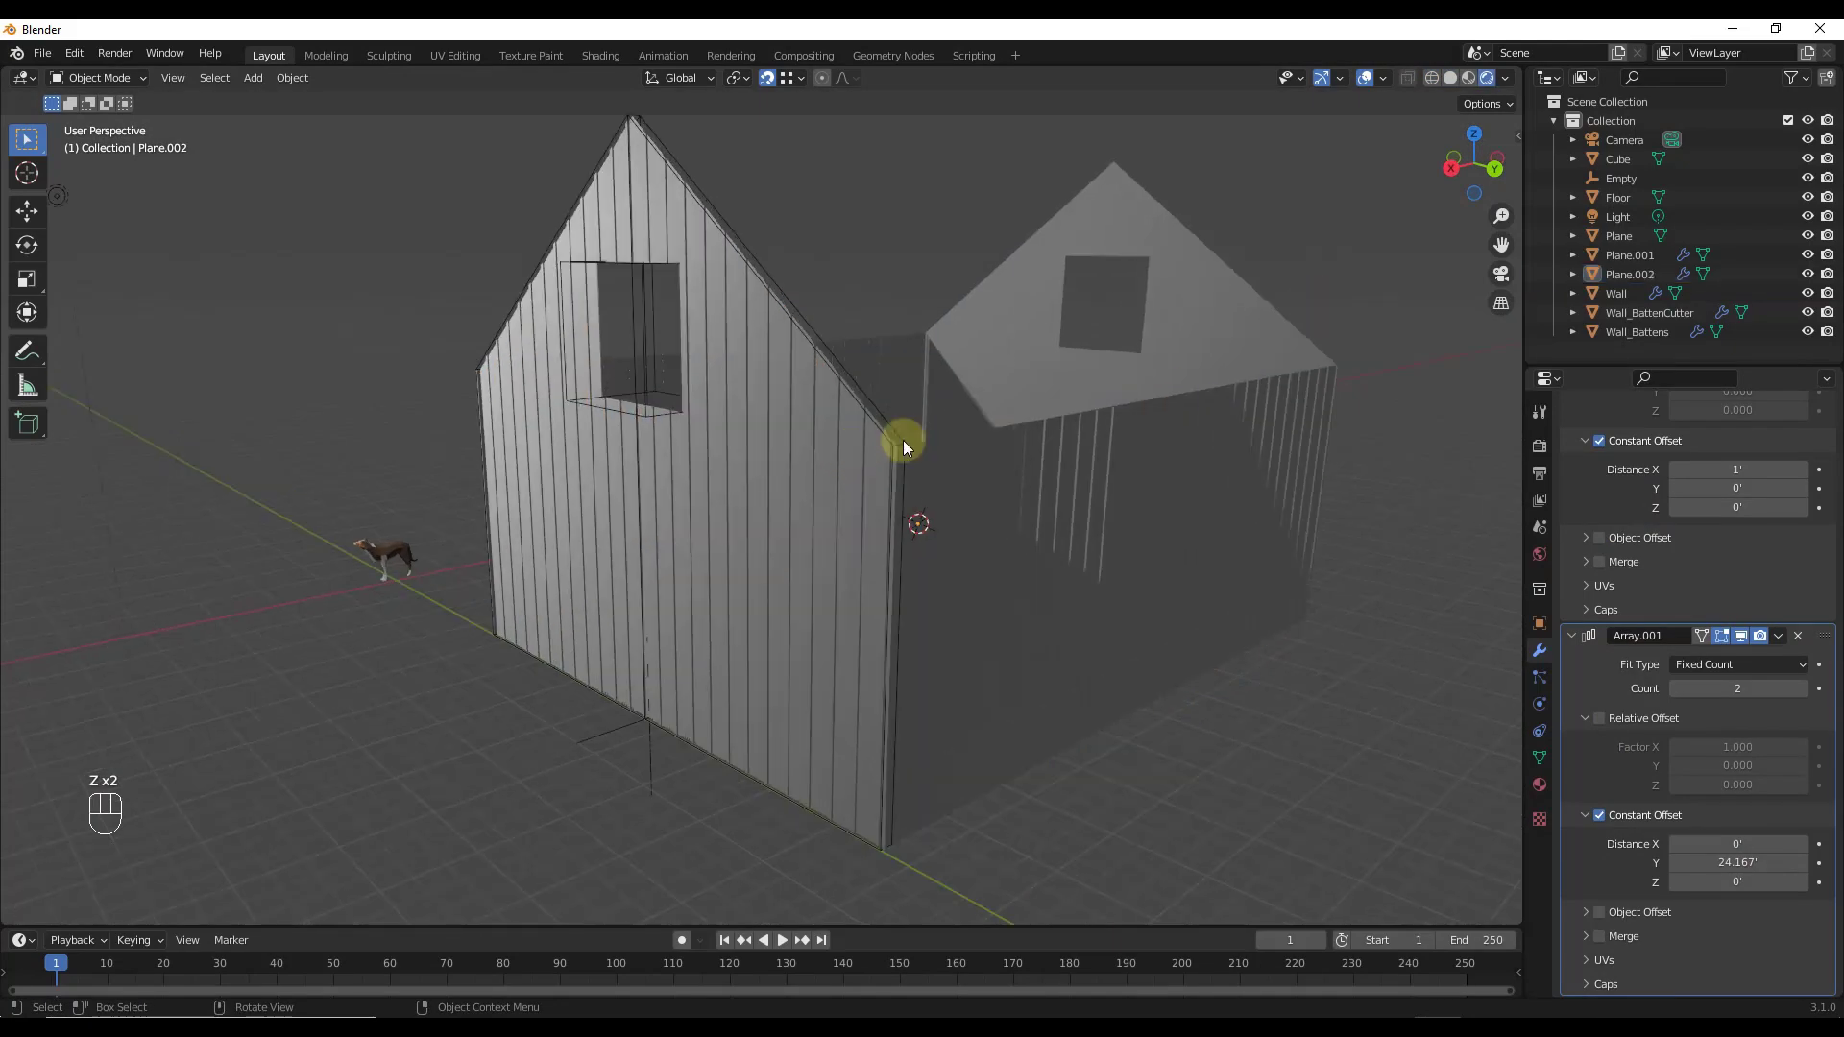
{"action": "middle_click_drag", "start_coordinate": [945, 478], "coordinate": [866, 409]}
{"action": "scroll", "coordinate": [769, 361], "scroll_direction": "down", "scroll_amount": 3}
{"action": "scroll", "coordinate": [862, 414], "scroll_direction": "up", "scroll_amount": 5}
{"action": "scroll", "coordinate": [866, 417], "scroll_direction": "down", "scroll_amount": 6}
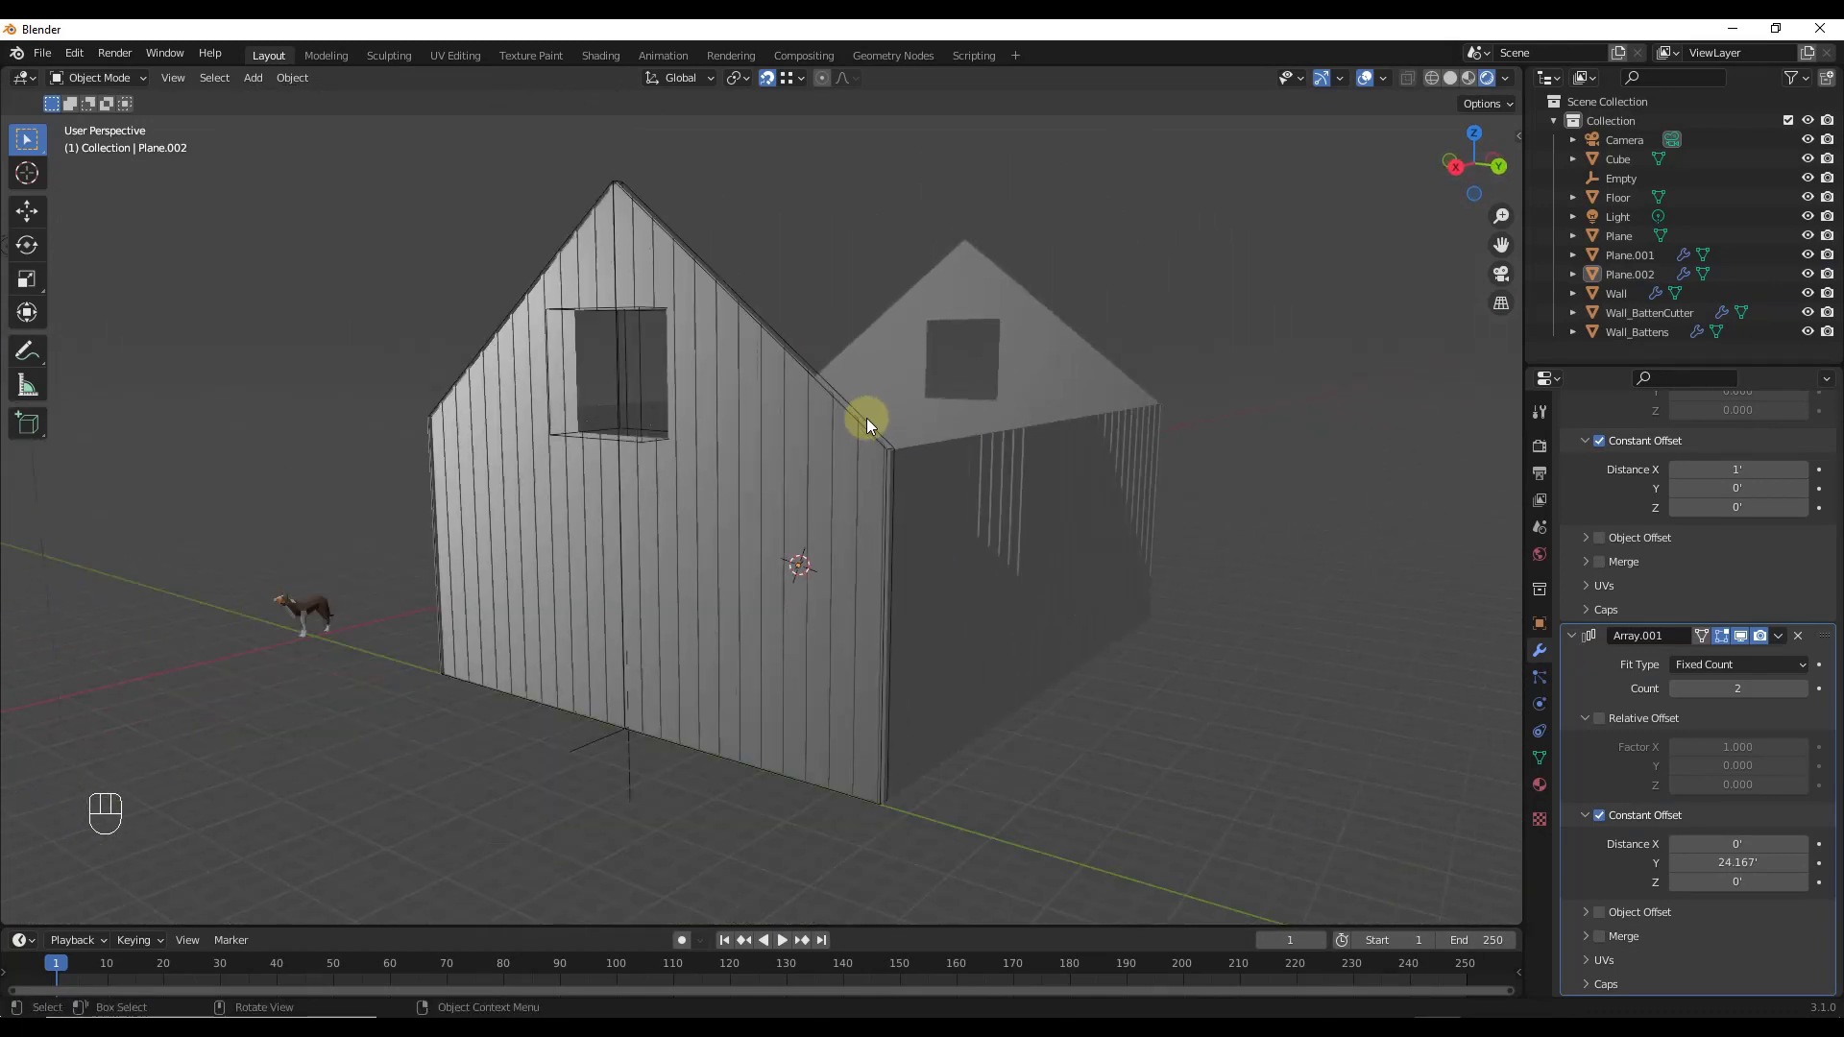
{"action": "scroll", "coordinate": [873, 418], "scroll_direction": "up", "scroll_amount": 3}
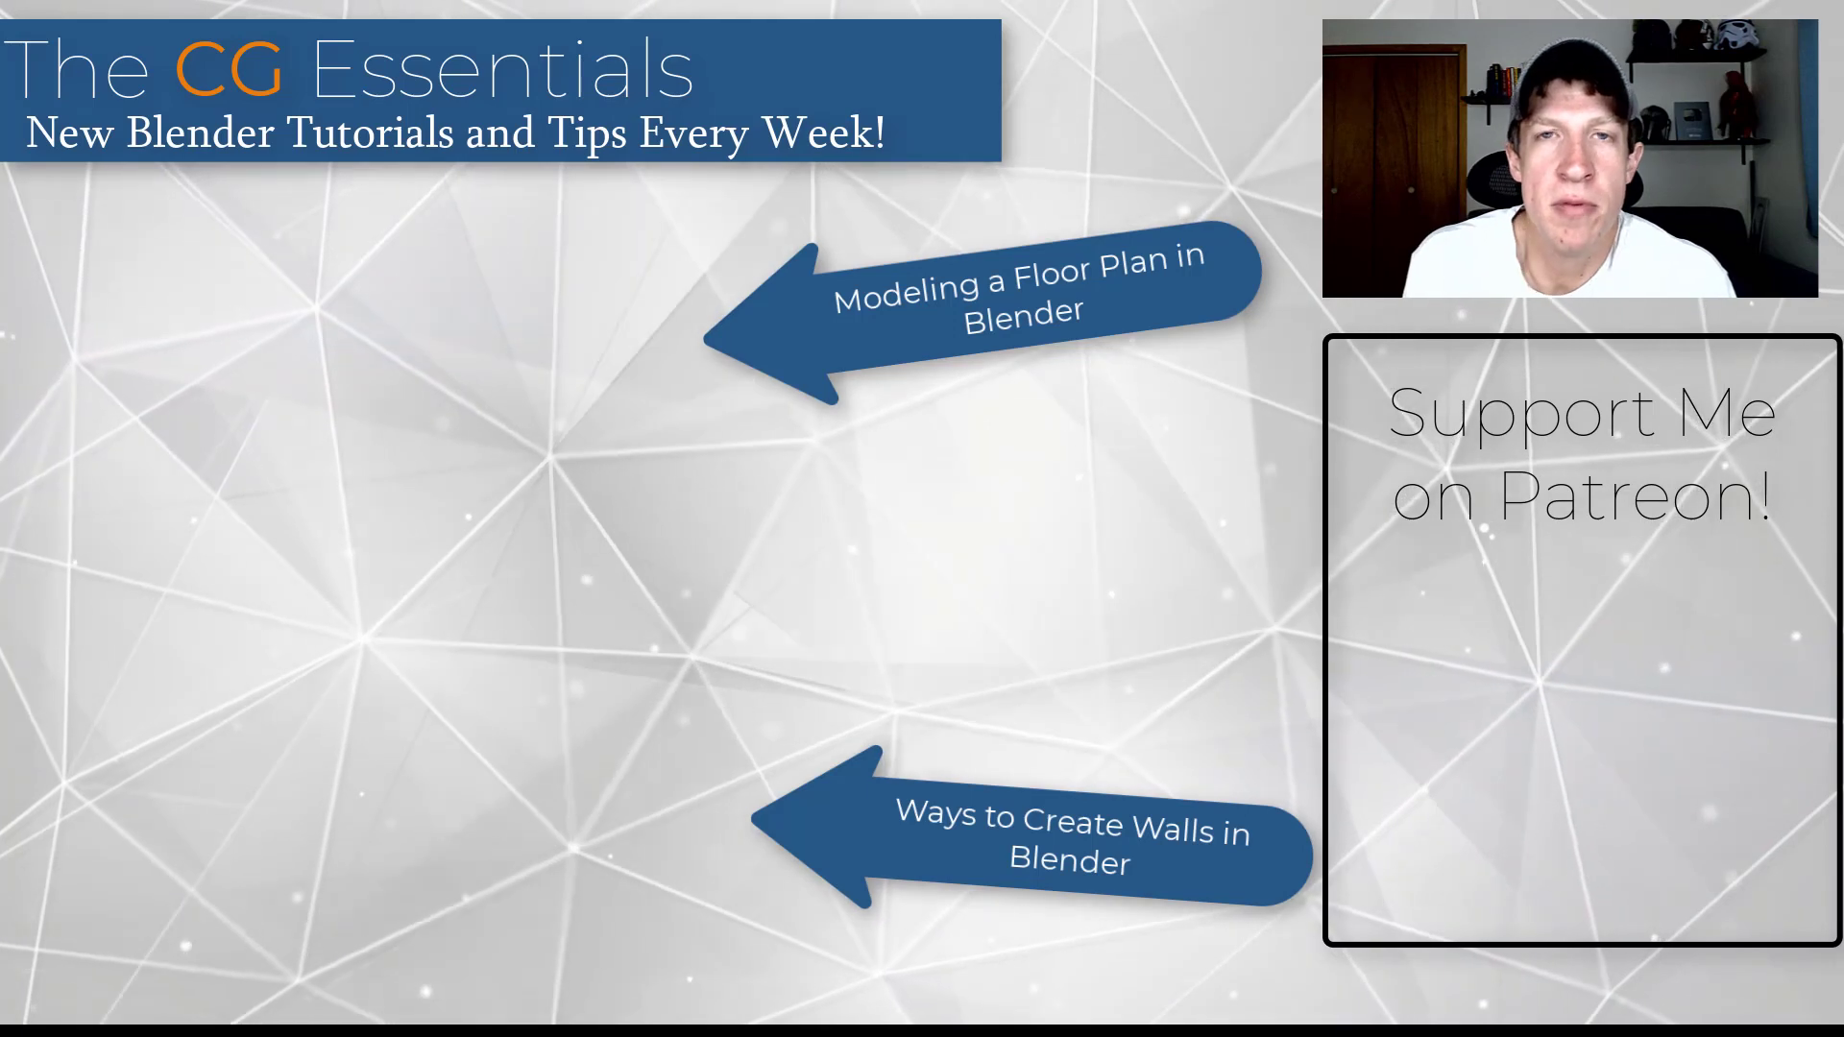